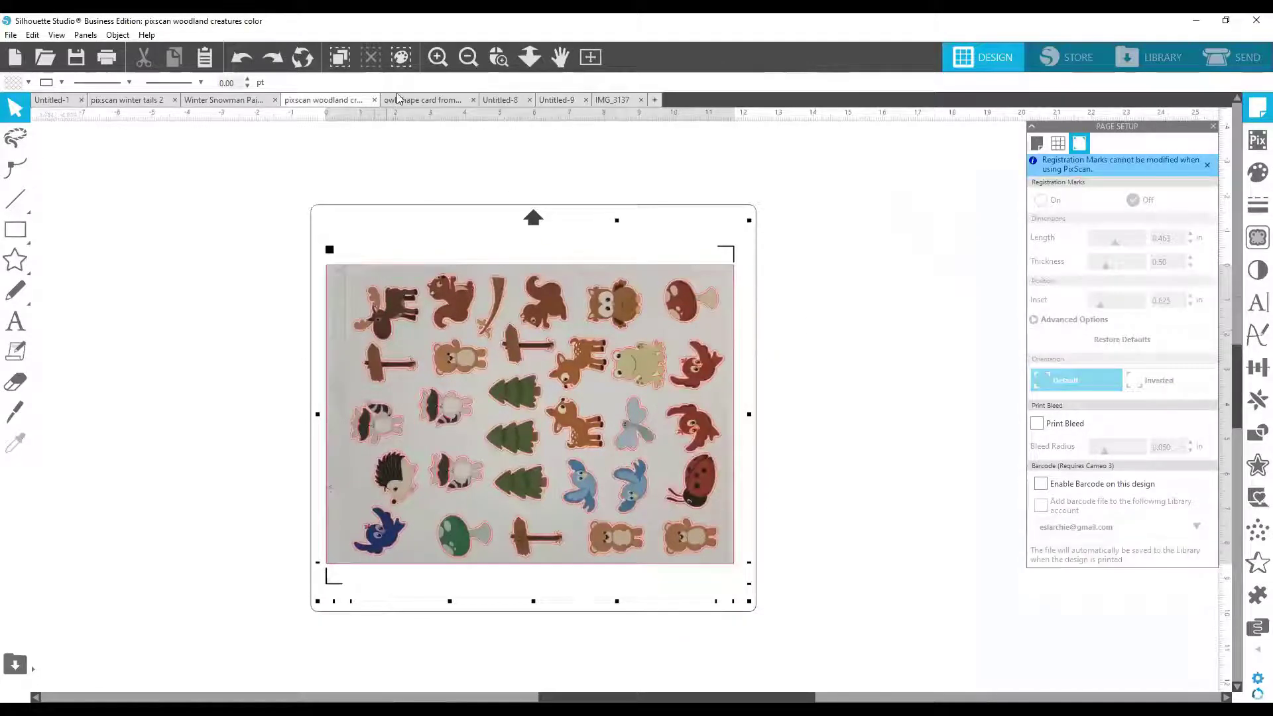
Switch to the owl shape card document and move the owl shape and the single owl off the page to clear it
left_click(401, 100)
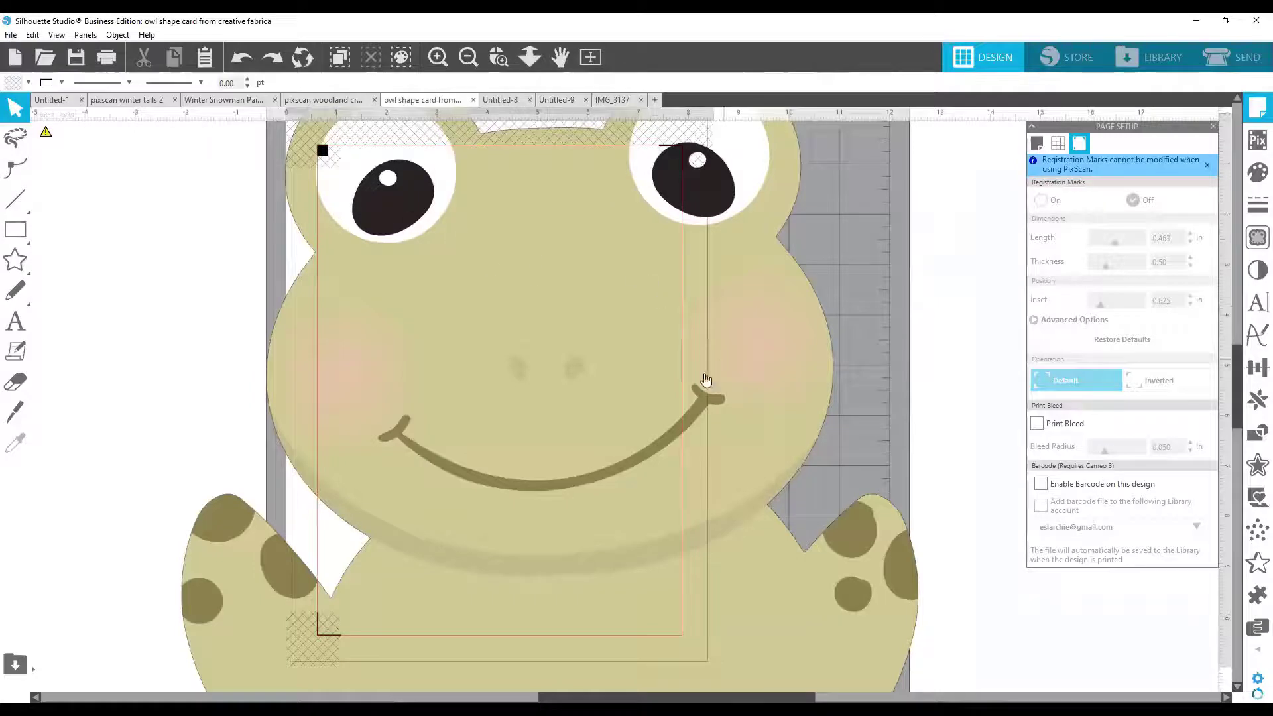
mouse_move(569, 352)
left_mouse_down()
mouse_move(546, 356)
mouse_move(540, 389)
mouse_move(528, 367)
mouse_move(556, 372)
left_mouse_up()
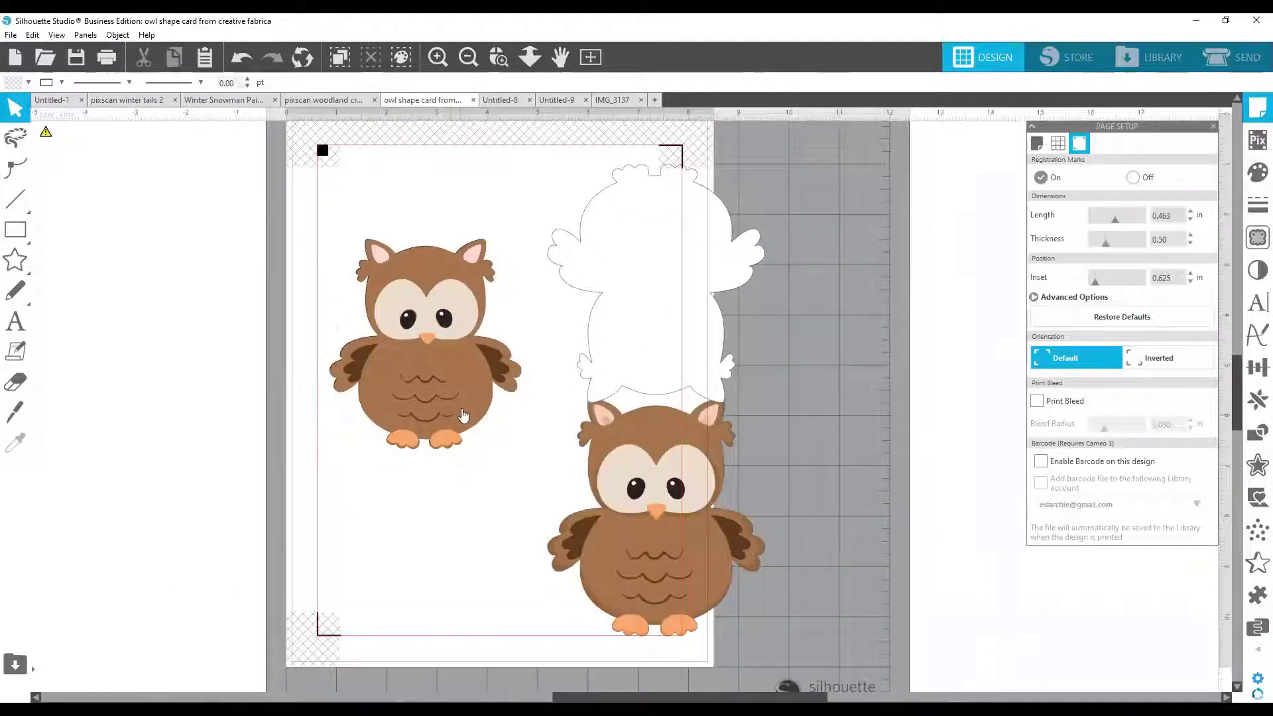
left_click_drag(462, 412, 452, 377)
left_click(565, 367)
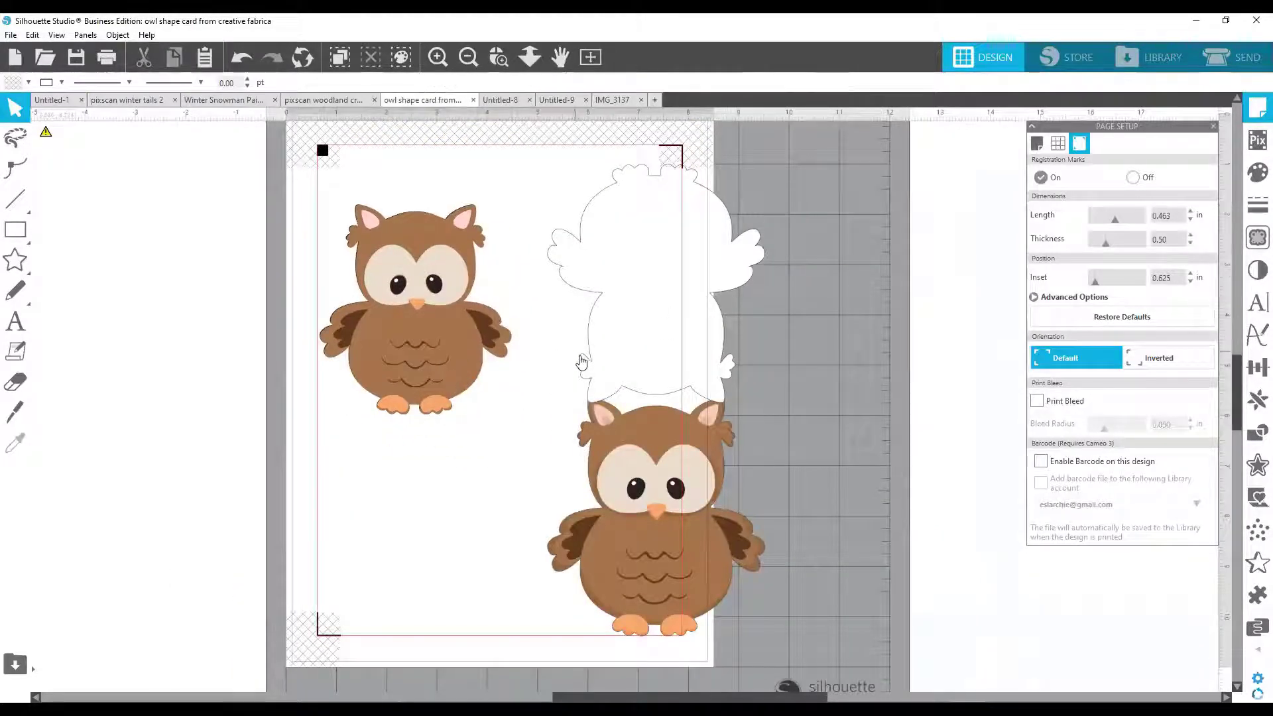
left_click_drag(600, 299, 774, 275)
left_click(774, 275)
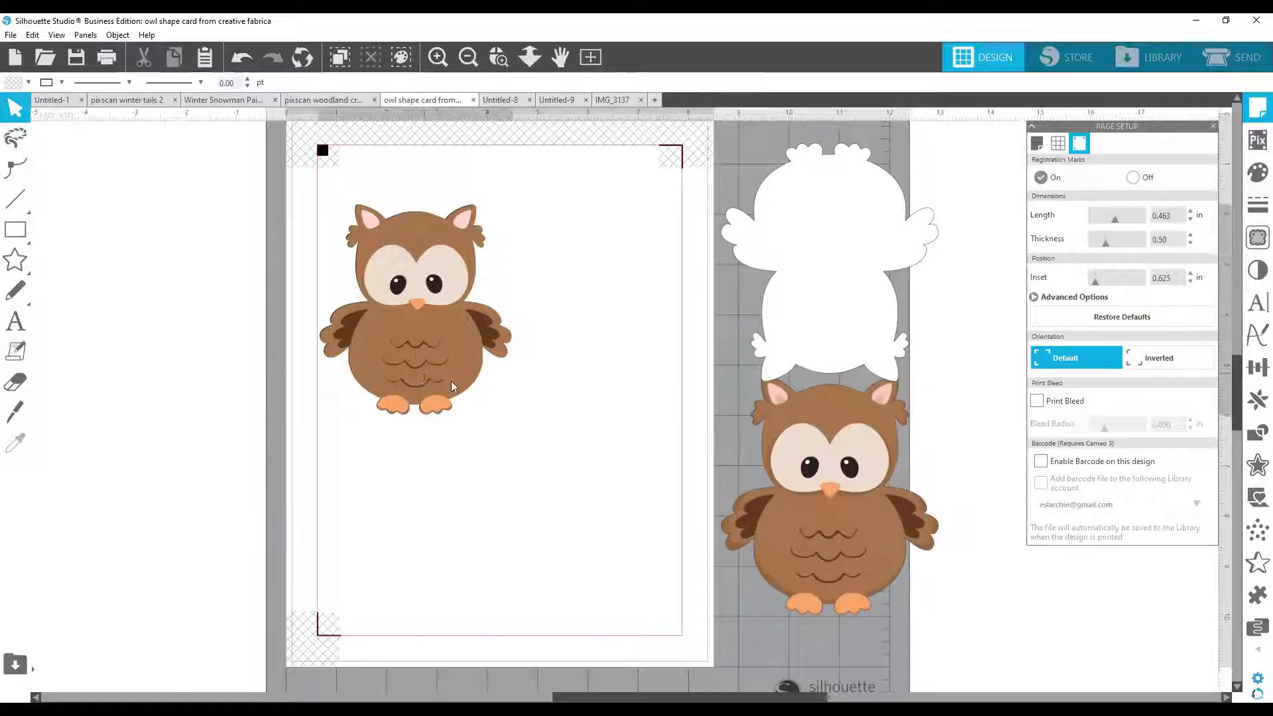
left_click_drag(453, 361, 931, 362)
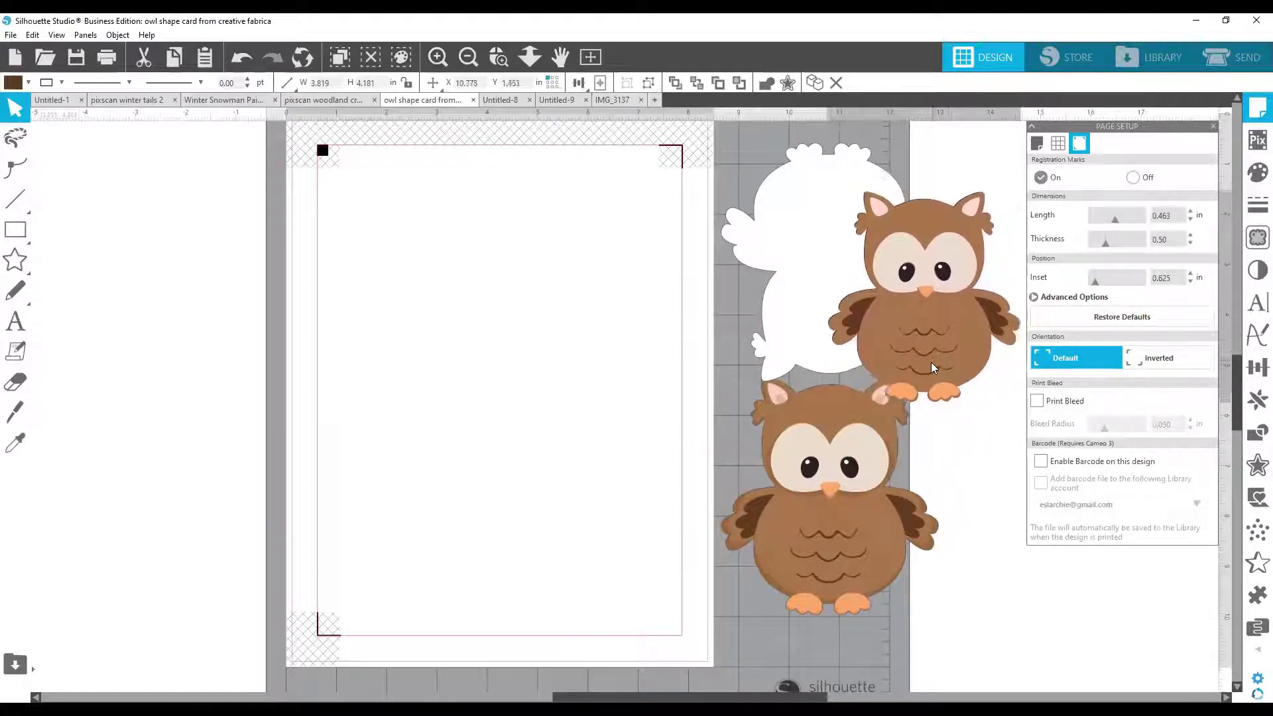
left_click(427, 276)
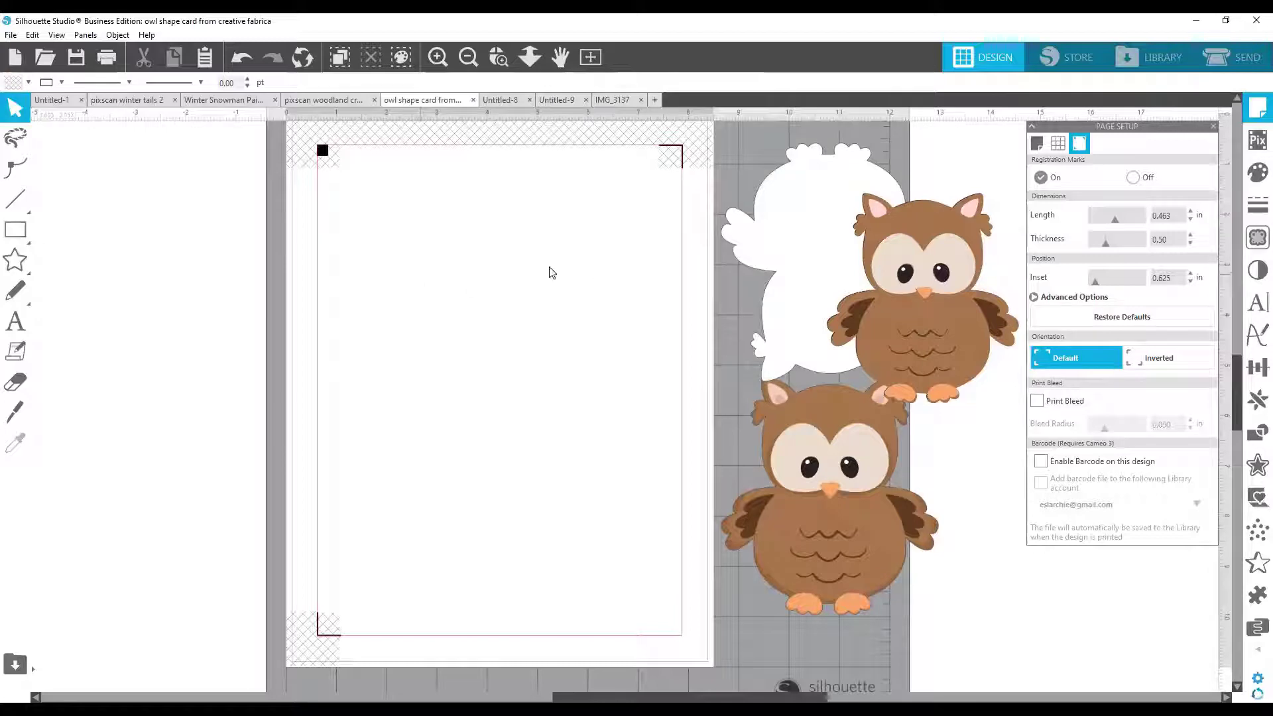
Show the page size settings to check the machine, cutting mat and media size
left_click(1038, 144)
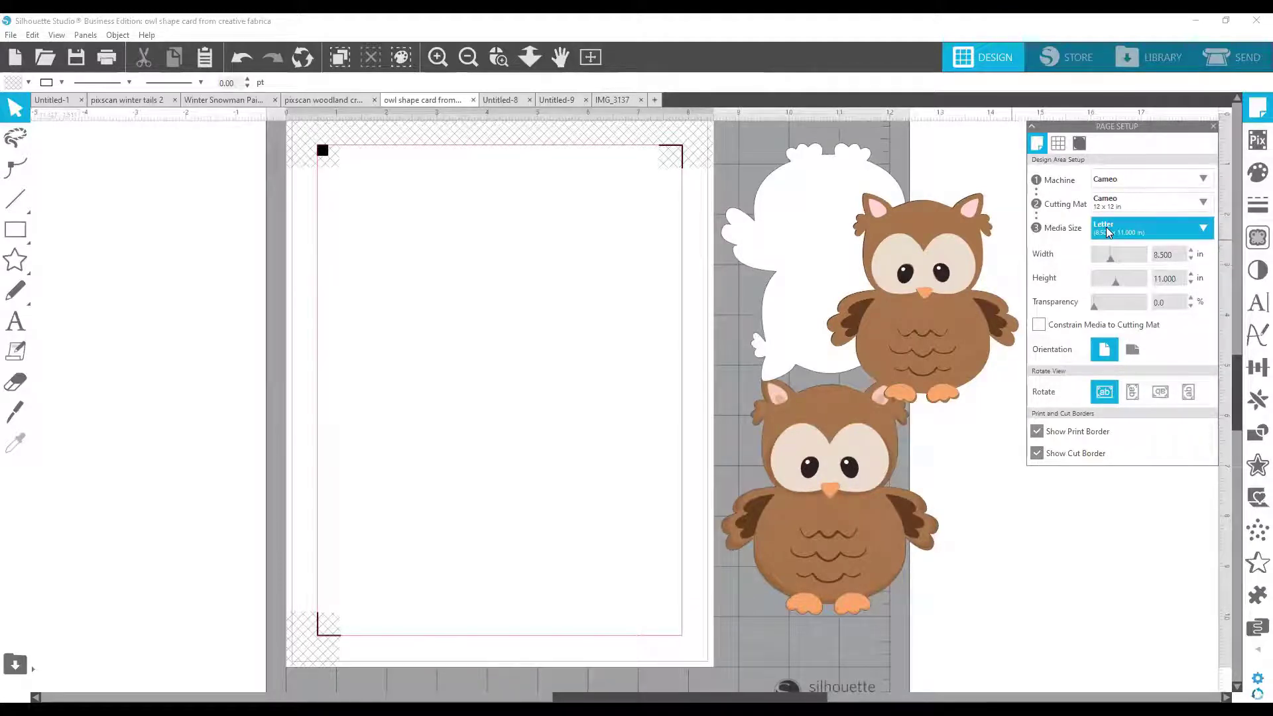
left_click(9, 37)
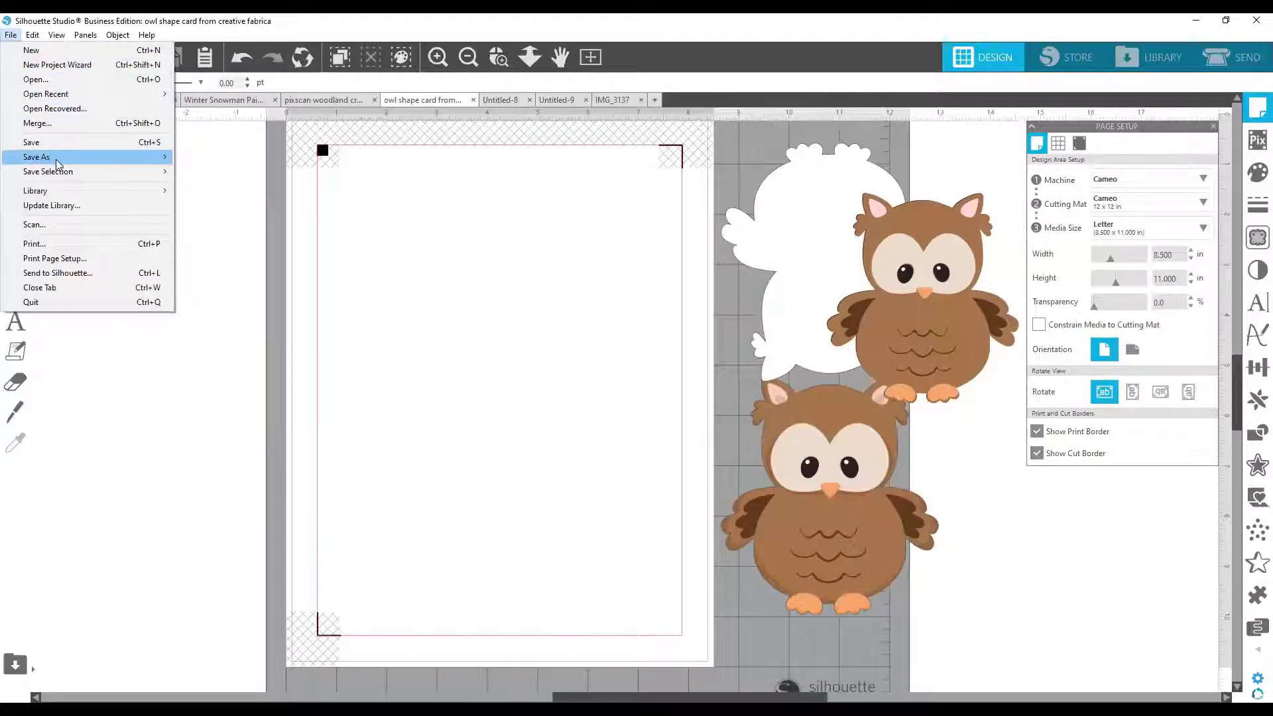
mouse_move(58, 171)
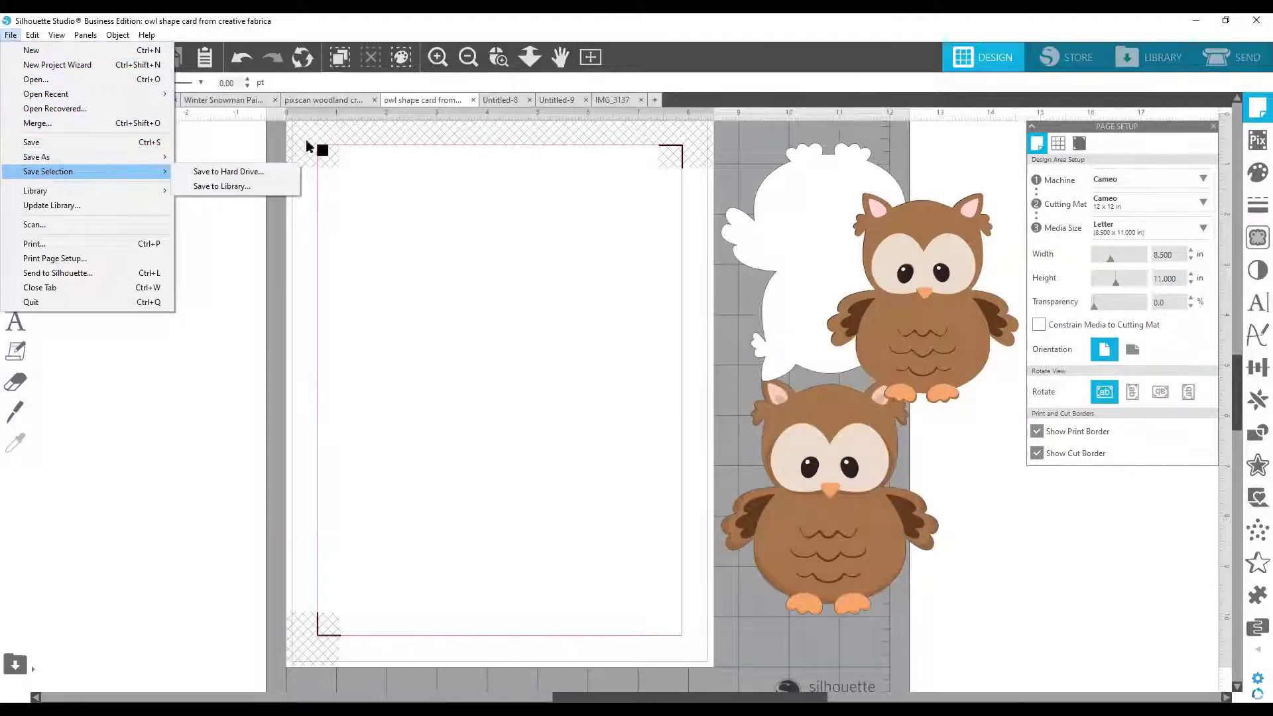
left_click(642, 110)
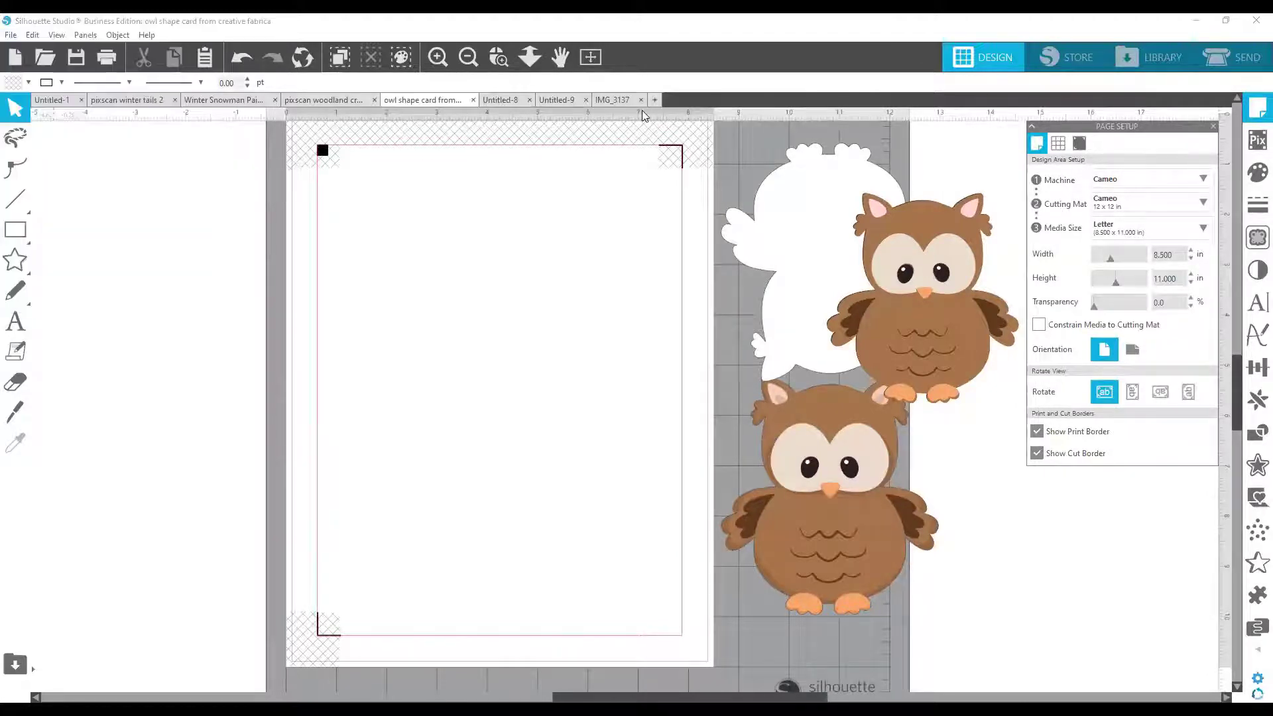
Merge the frog image NaturalWoodlandFriends-10 from the woodland creatures PNGs folder into the design
left_click(9, 36)
left_click(50, 124)
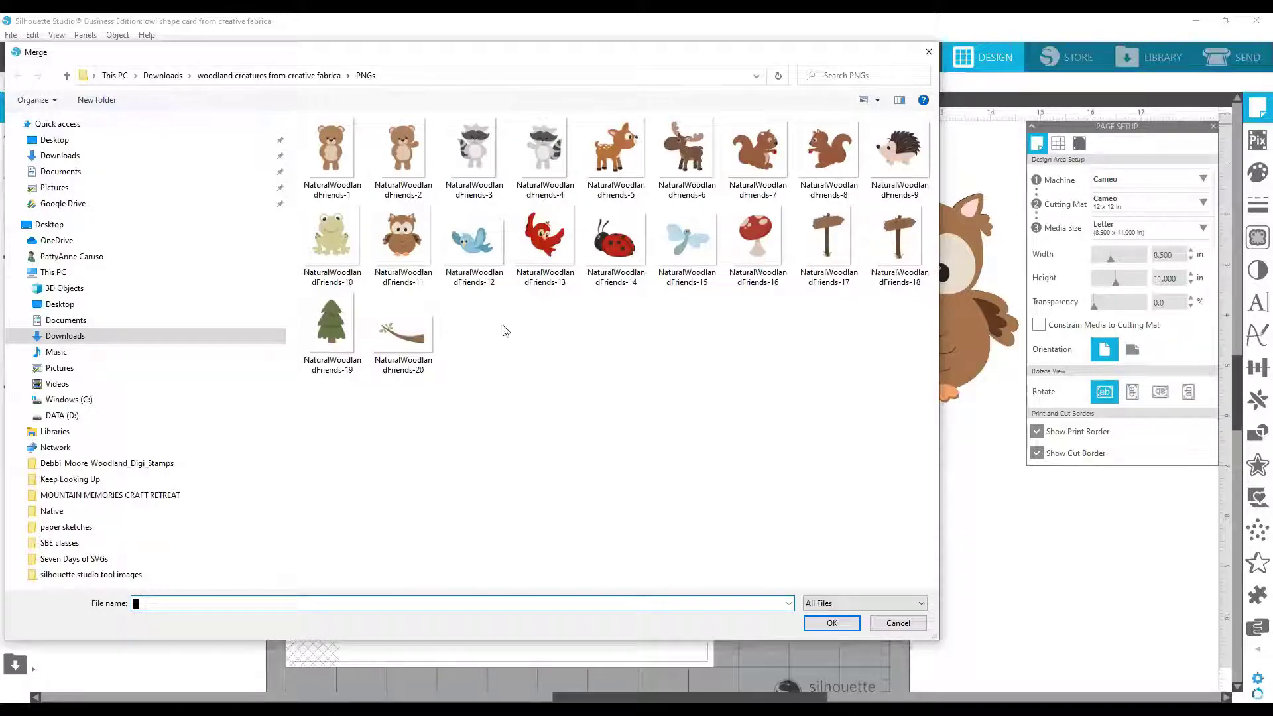
left_click(338, 236)
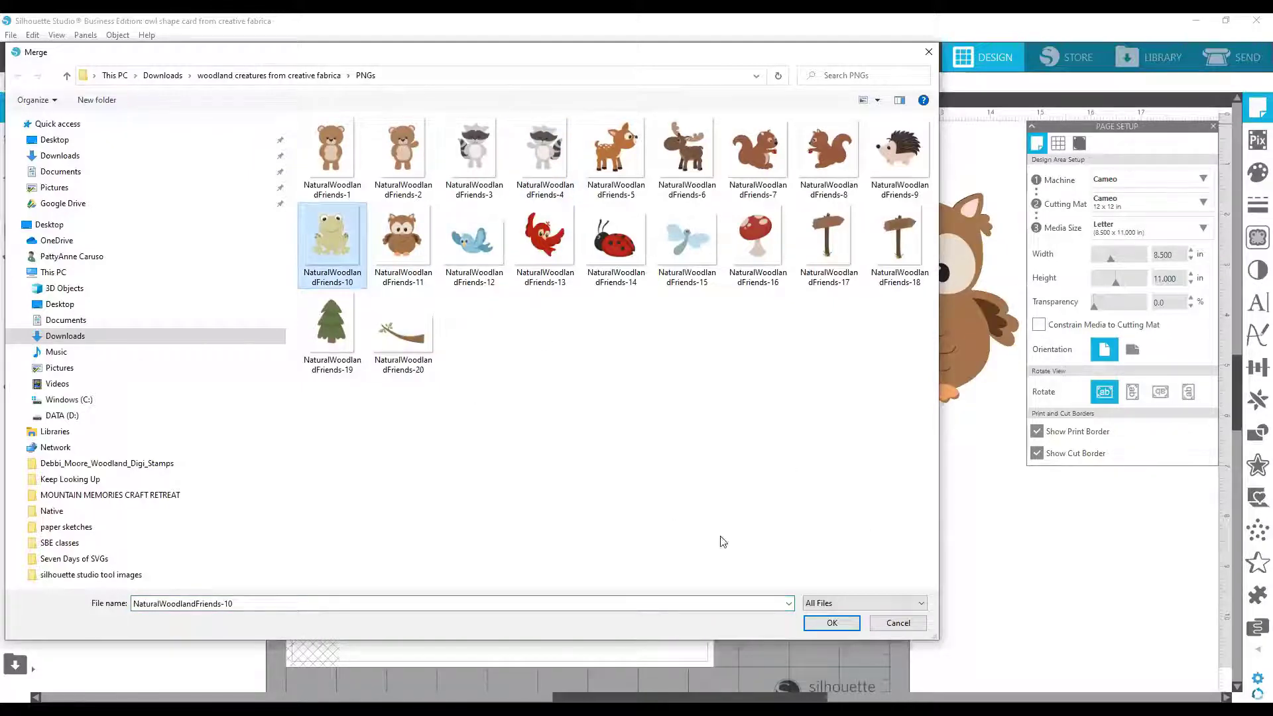
left_click(831, 623)
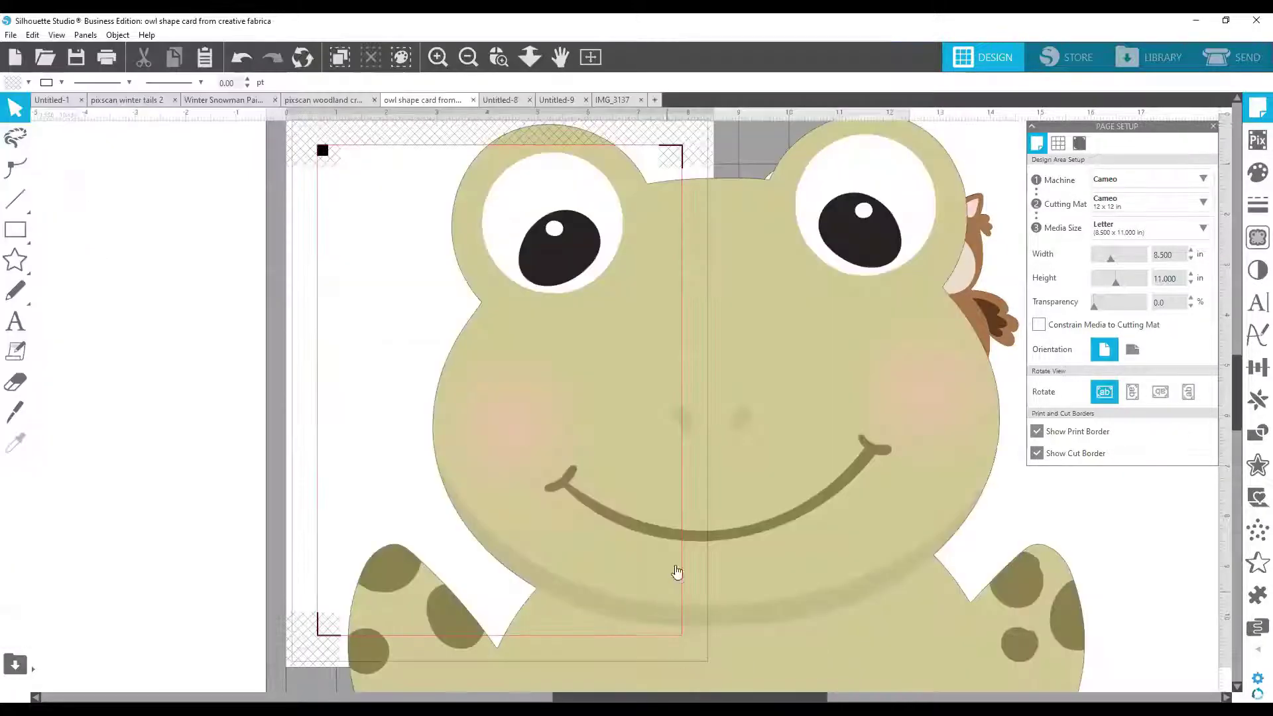
Lock the frog's aspect ratio, set its height to 5 inches, and place it on the page
left_click_drag(557, 408, 313, 330)
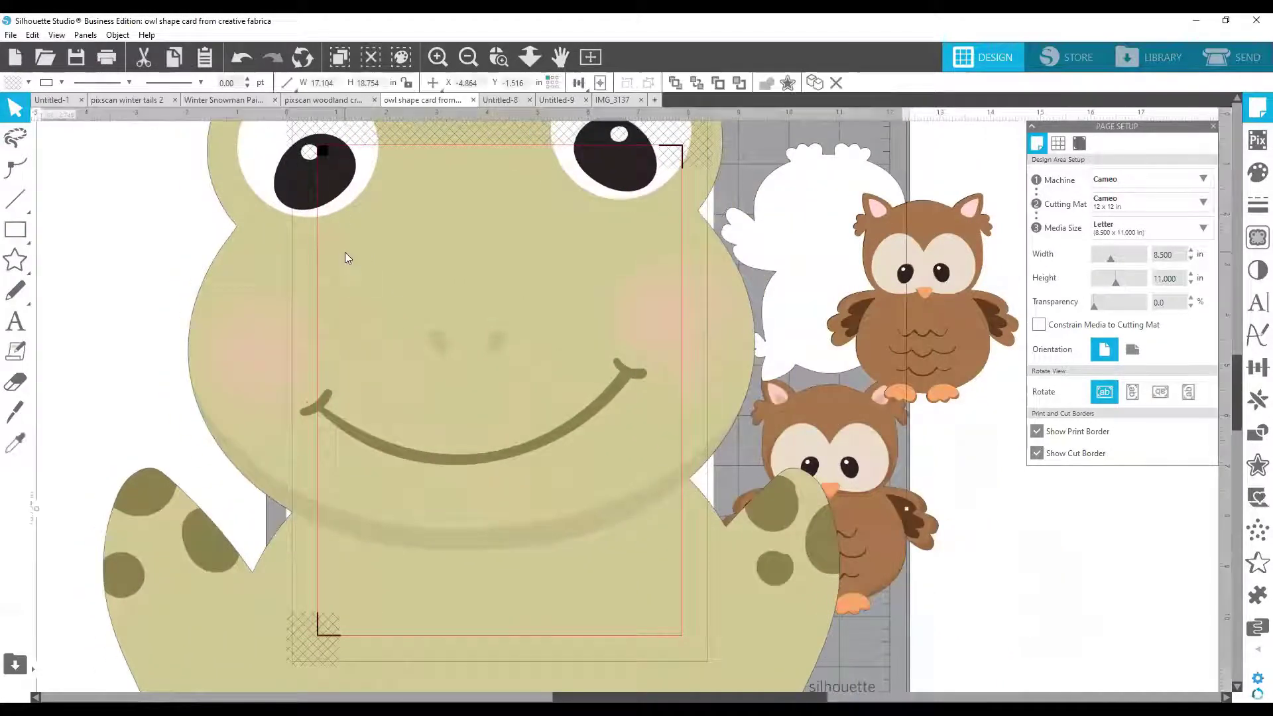
left_click(305, 81)
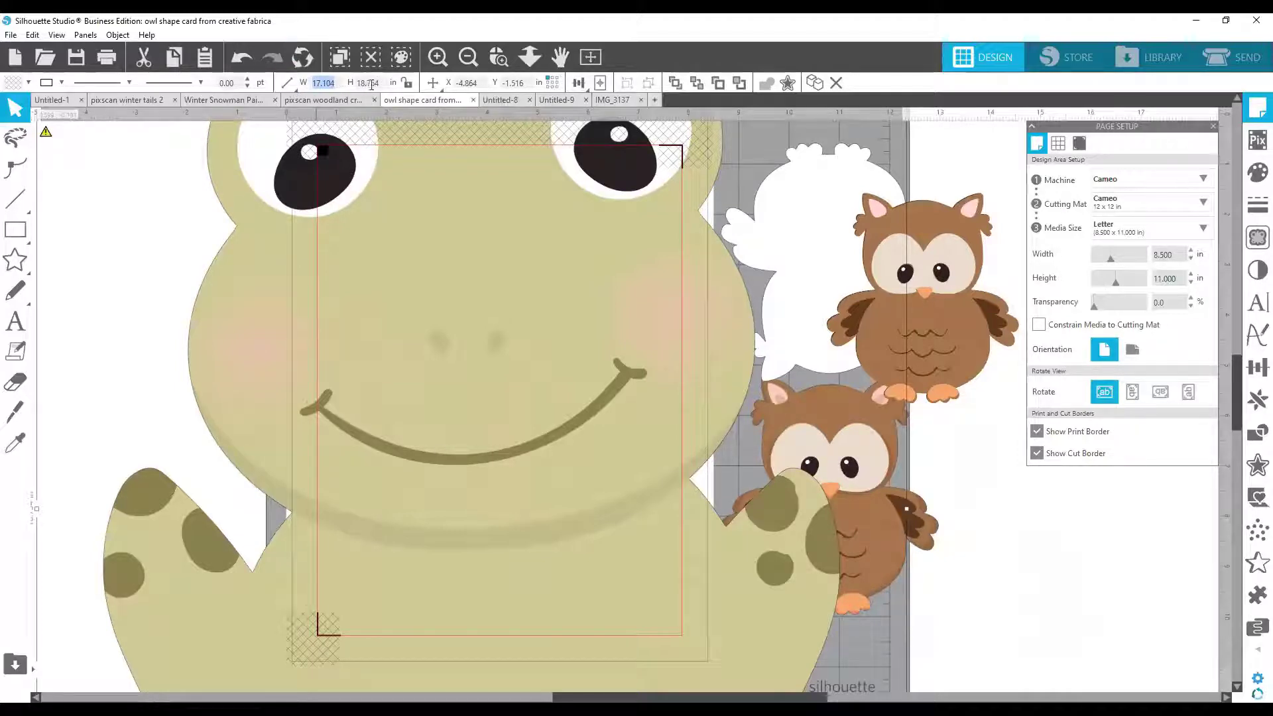
left_click(408, 83)
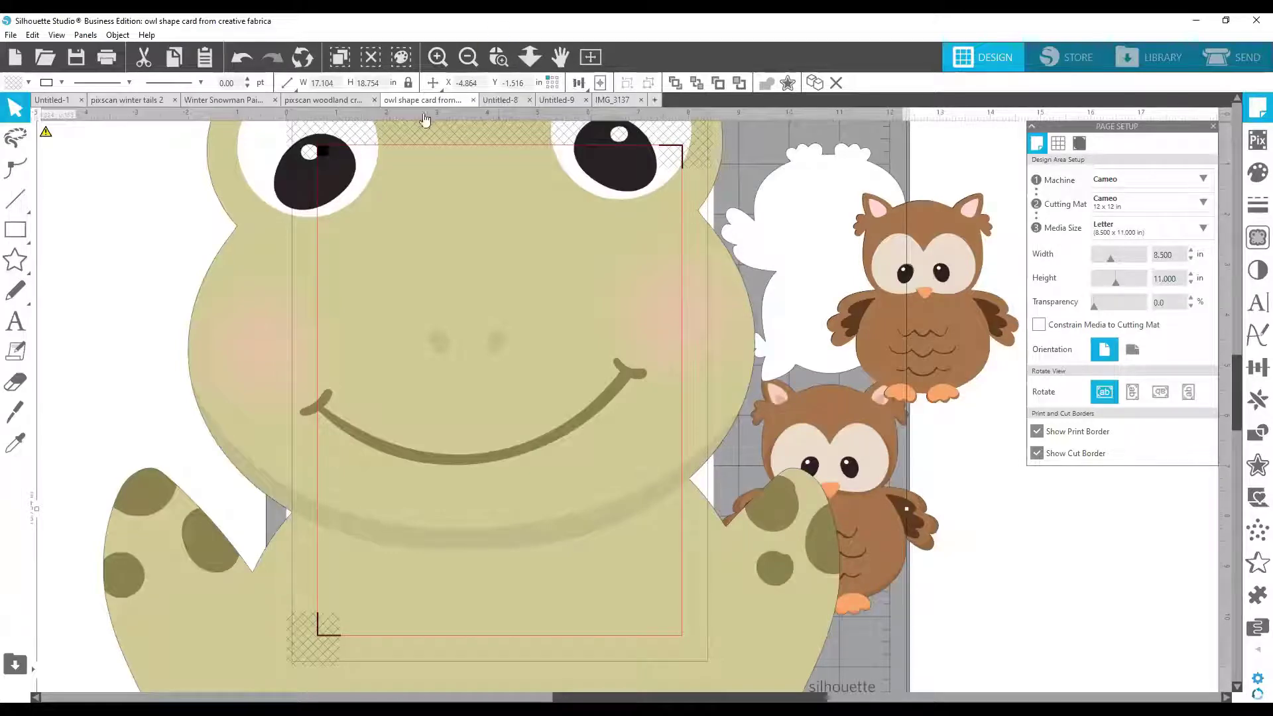
left_click(366, 83)
type("5")
key("Return")
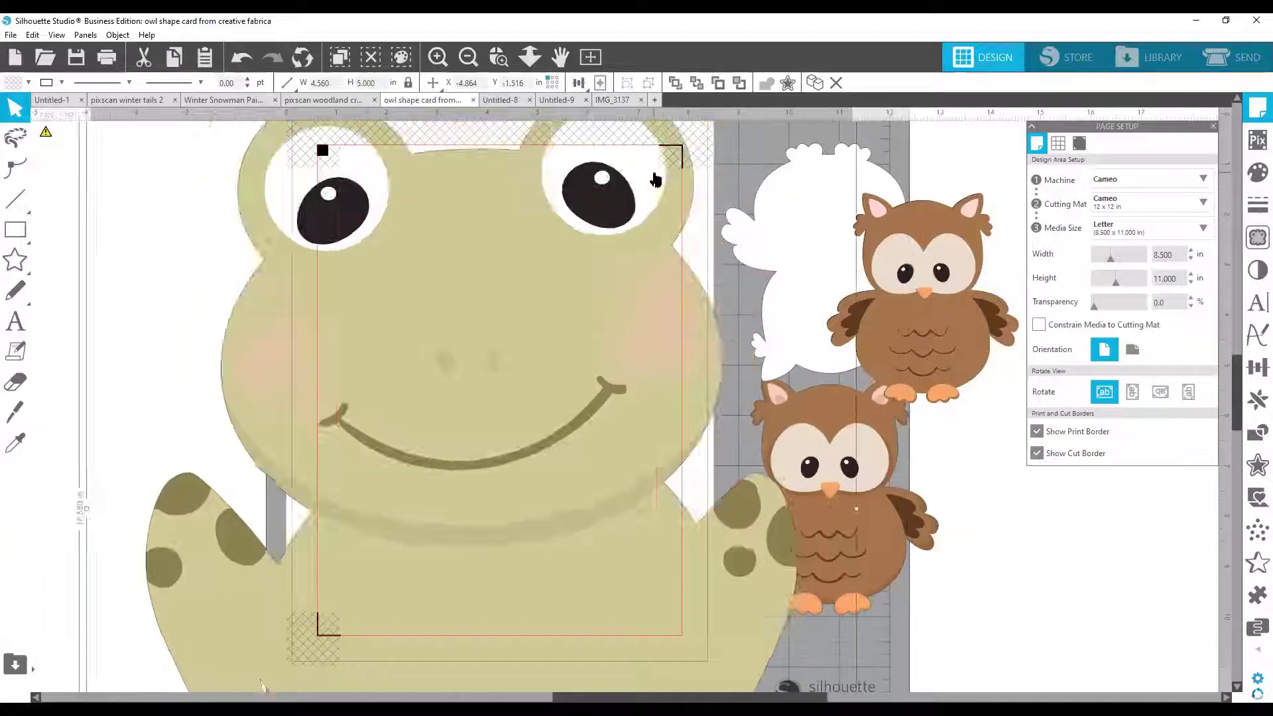
mouse_move(488, 380)
left_mouse_down()
mouse_move(500, 431)
mouse_move(480, 366)
left_mouse_up()
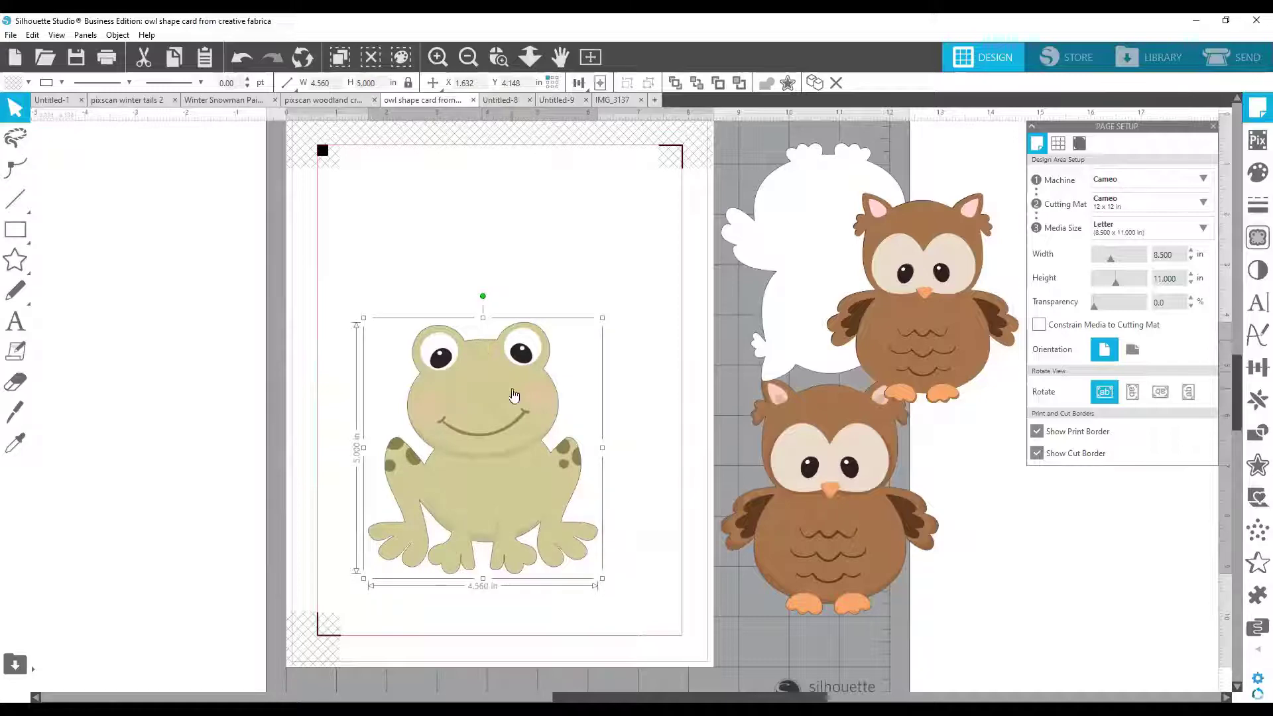
Shift the joined owl shape farther from the page and move the frog into the page's lower half
left_click_drag(808, 300, 770, 306)
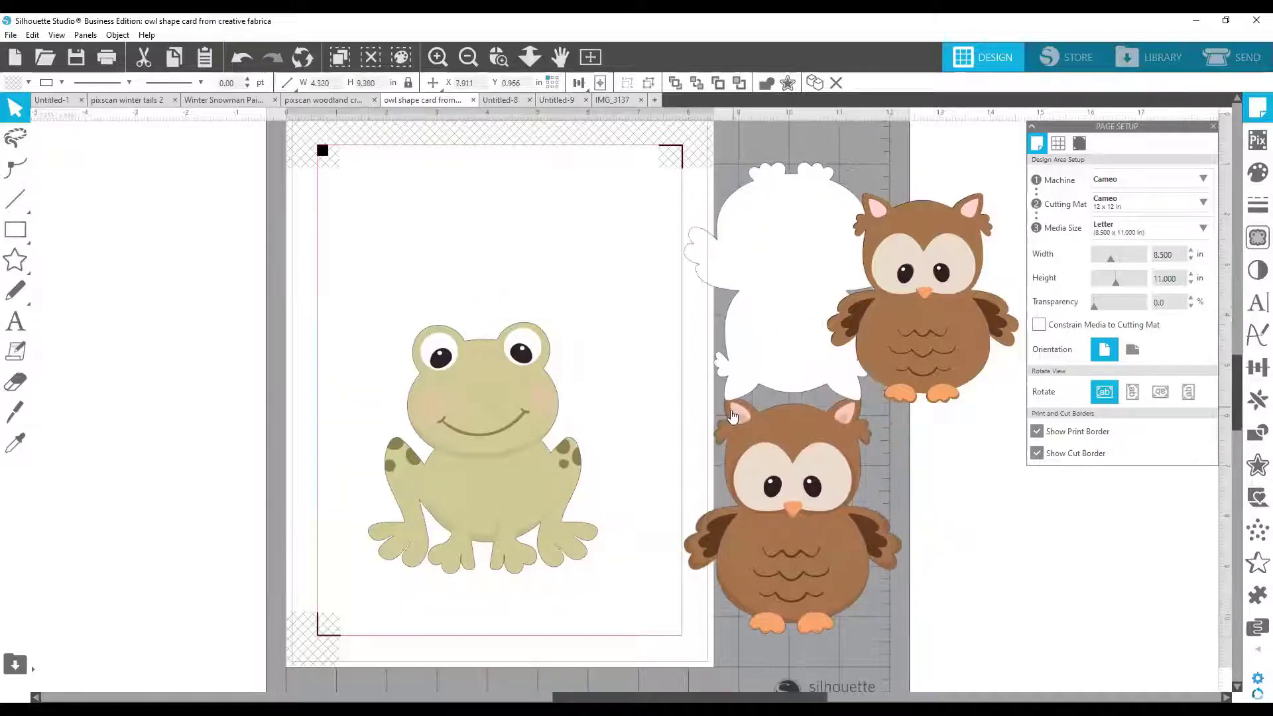
left_click_drag(761, 372, 813, 370)
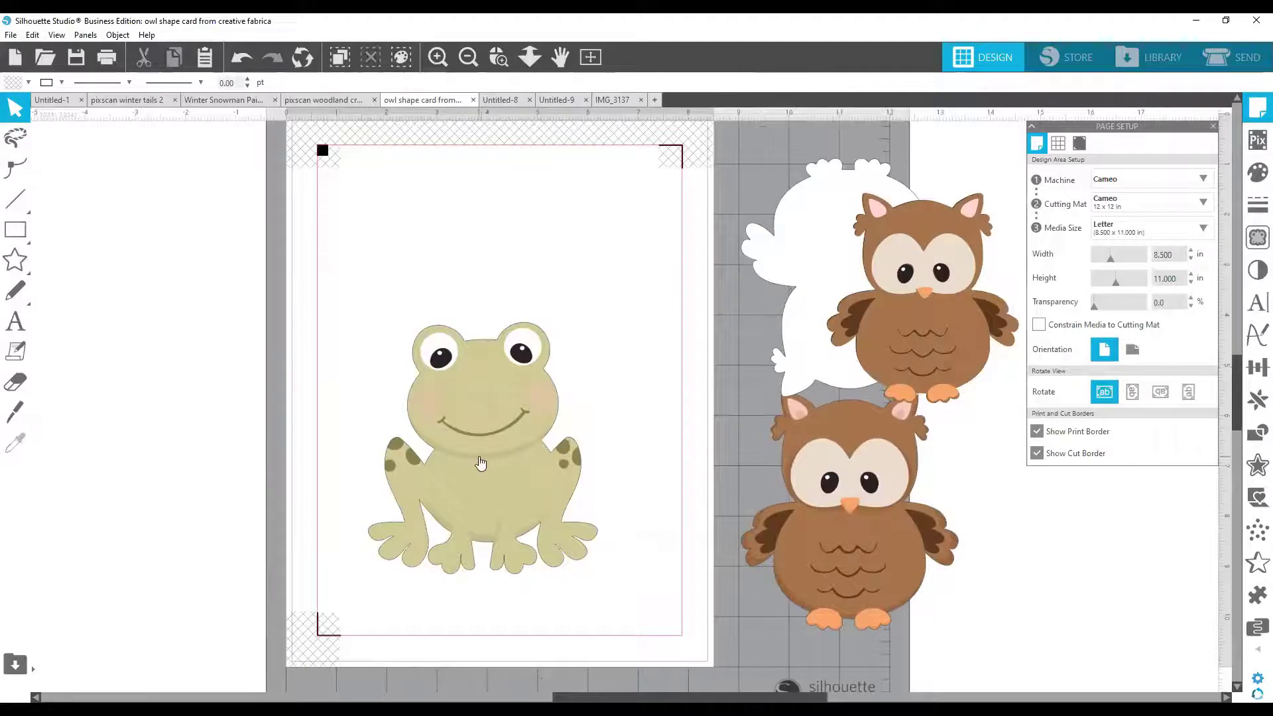
left_click_drag(481, 460, 492, 491)
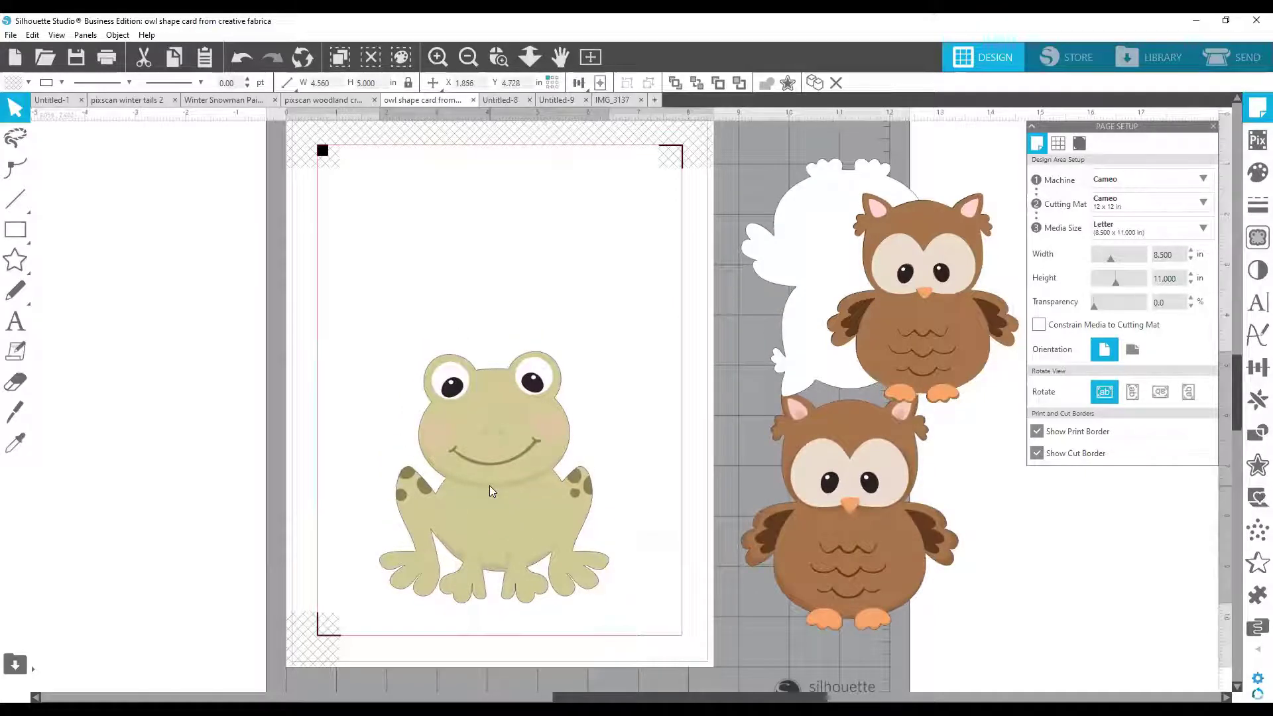
left_click(462, 328)
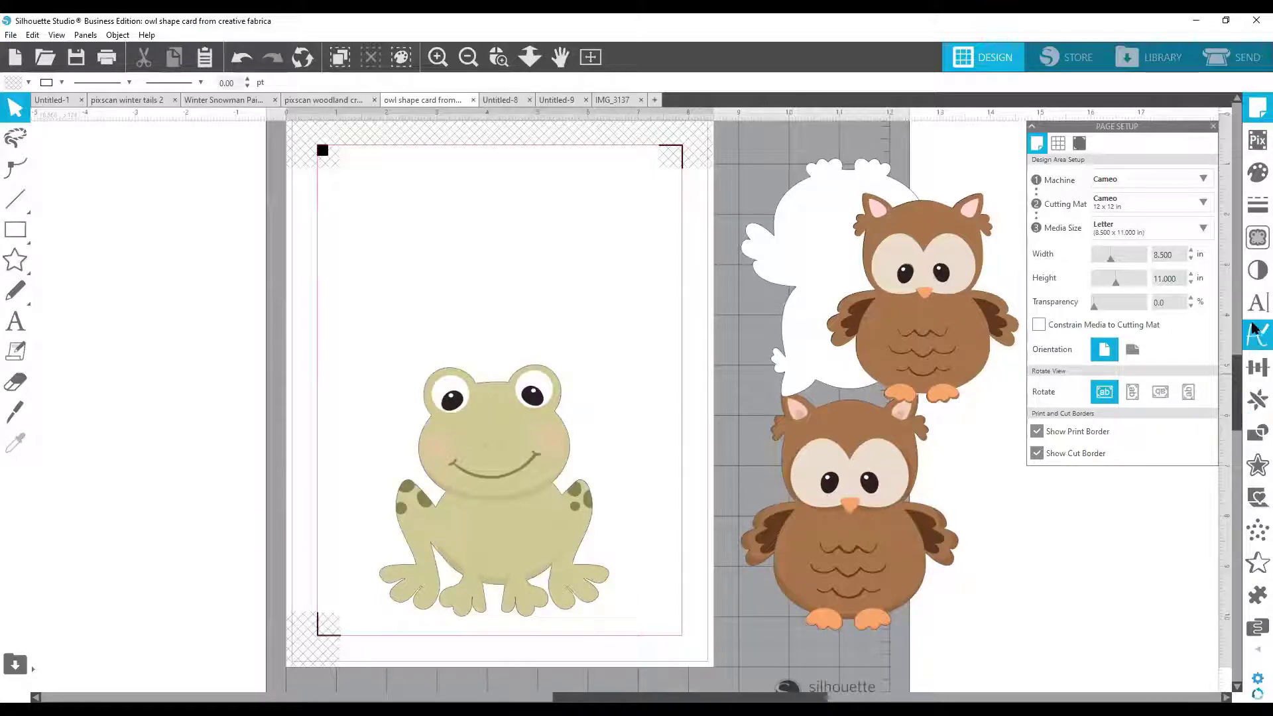
Replicate the frog with a mirrored copy above it, so the two frogs meet head to head
left_click(1254, 272)
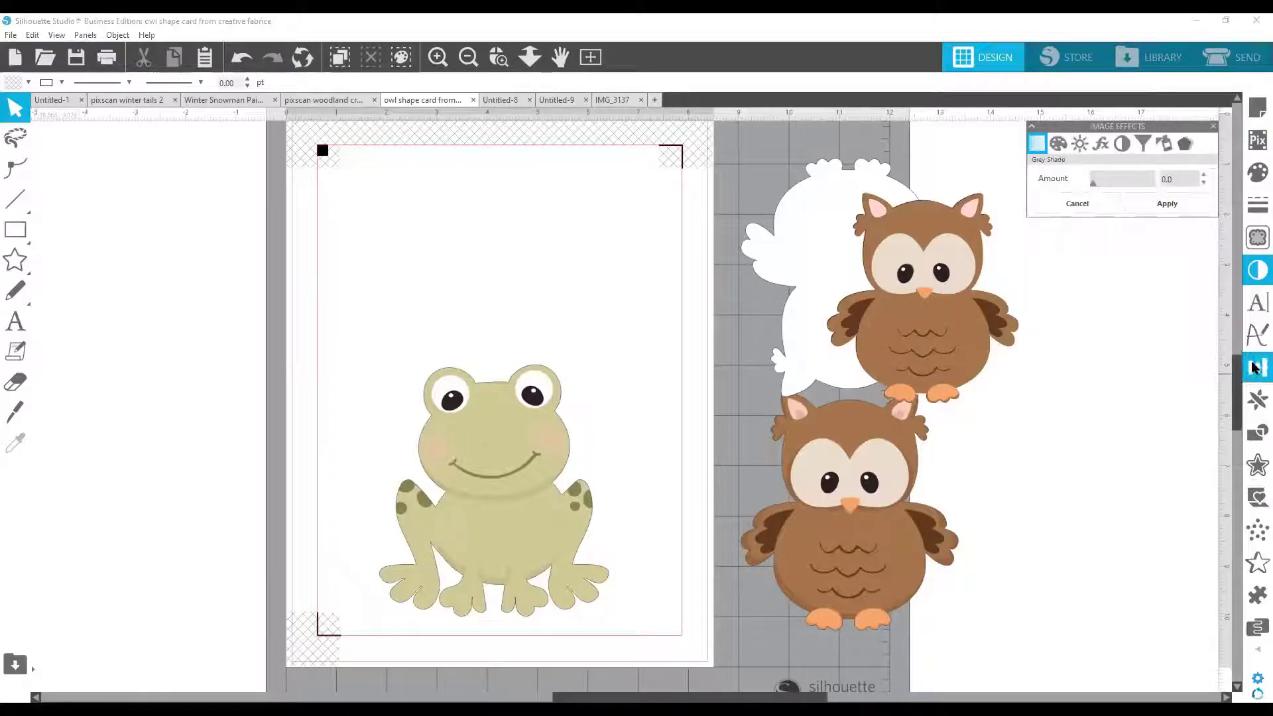
left_click(1255, 401)
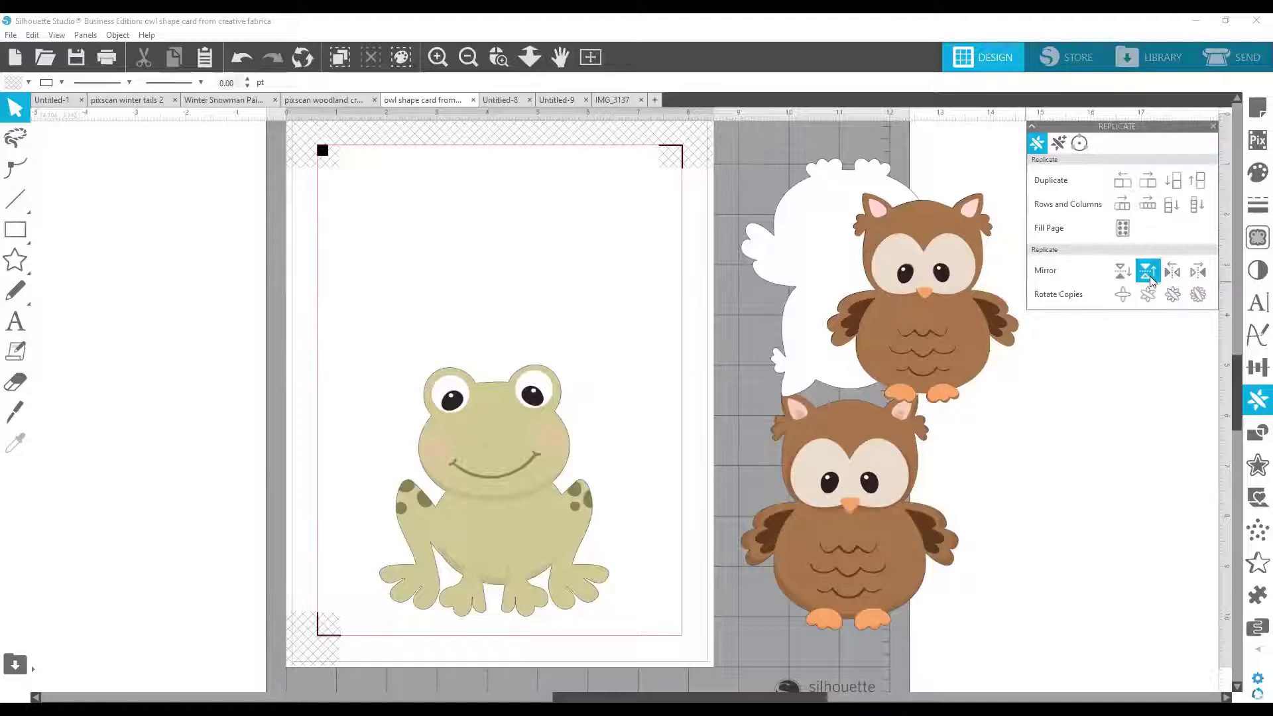
left_click(480, 490)
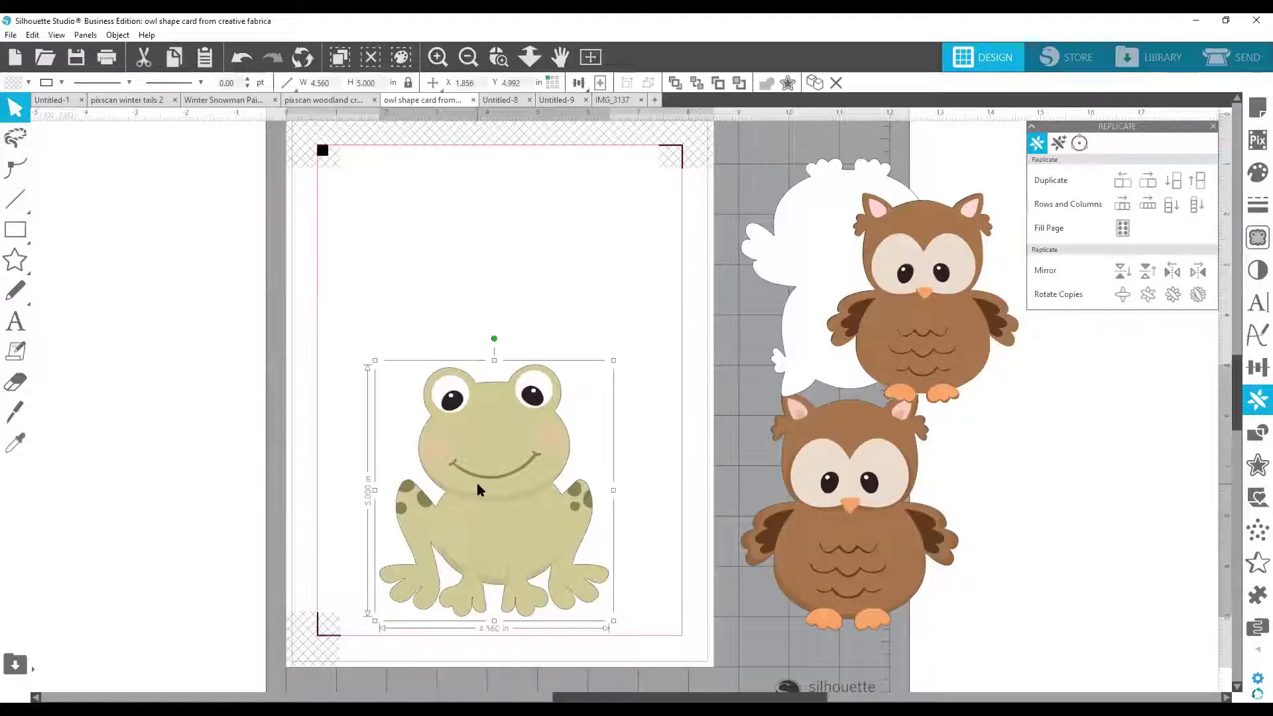
left_click(1147, 271)
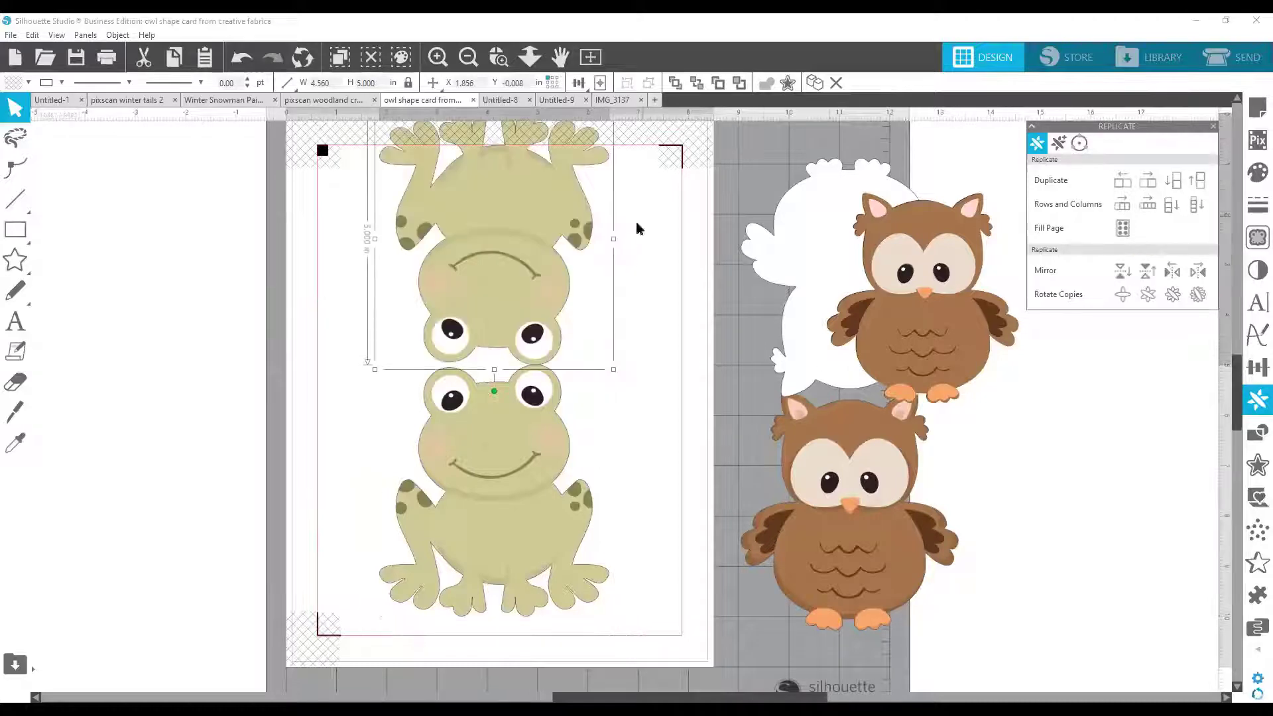
left_click(674, 251)
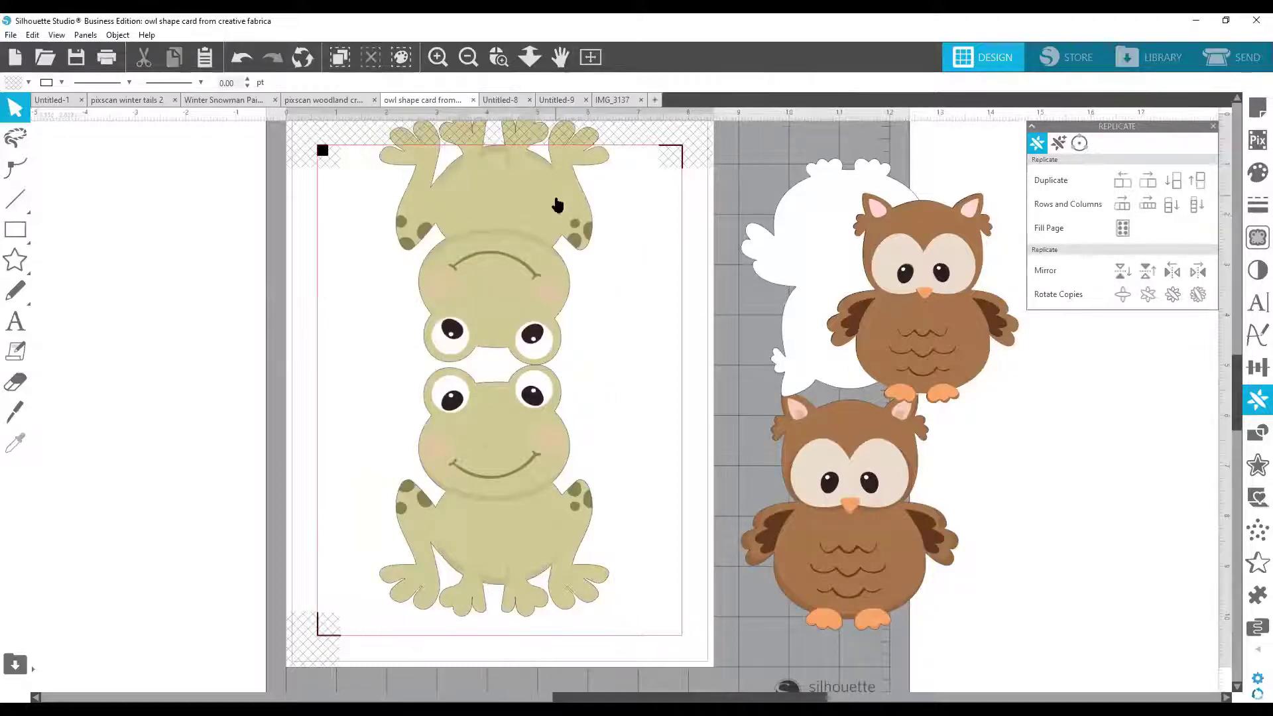
Try moving the mirrored frog down freehand to overlap the lower frog's eyes, and undo the move
scroll(689, 362, "up", 1)
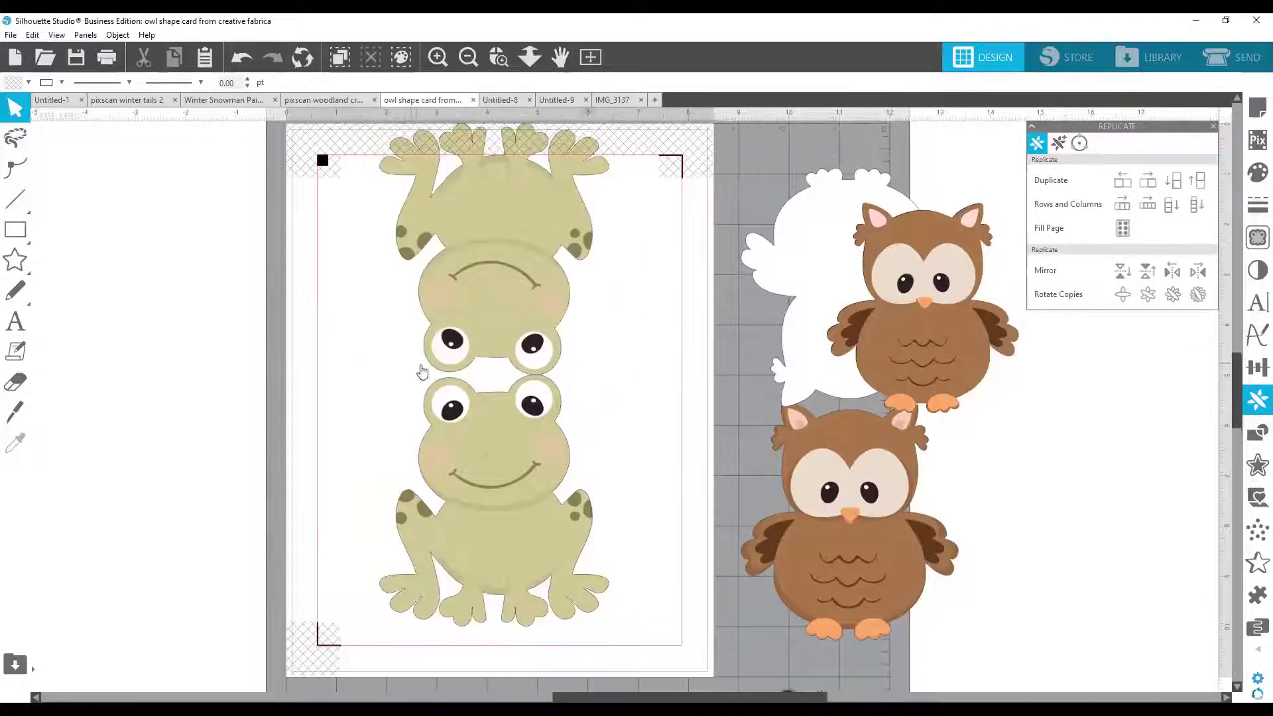
left_click(492, 281)
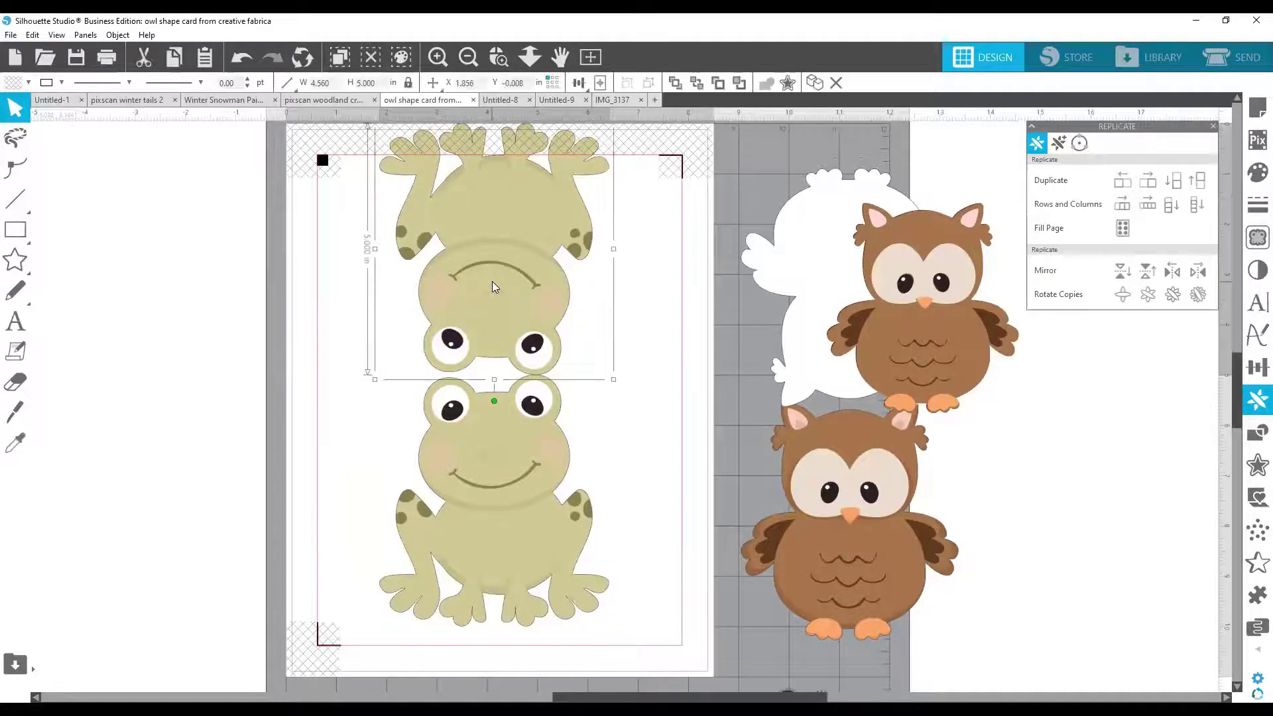
left_click_drag(476, 299, 483, 301)
key("i")
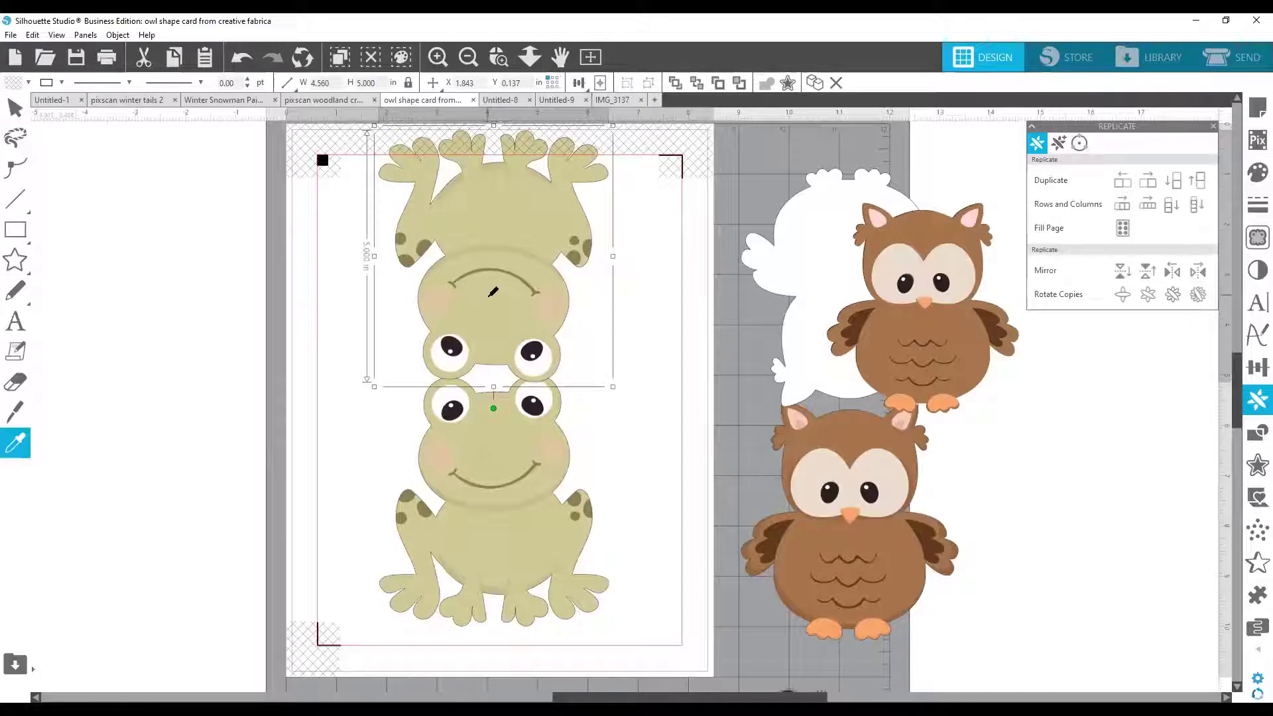
key("ctrl+z")
scroll(503, 298, "down", 1)
key("v")
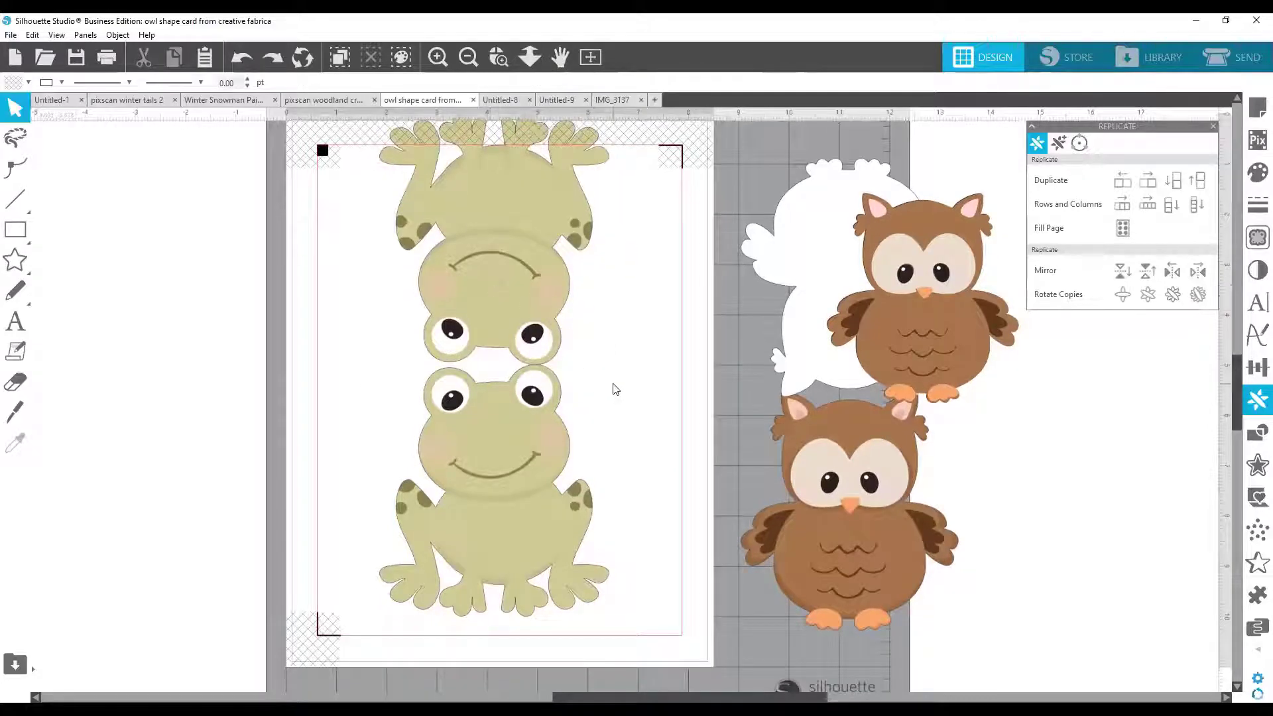
Nudge the mirrored frog straight down to a Y position of about 0.110 in, overlapping the two frogs' eyes
left_click(519, 291)
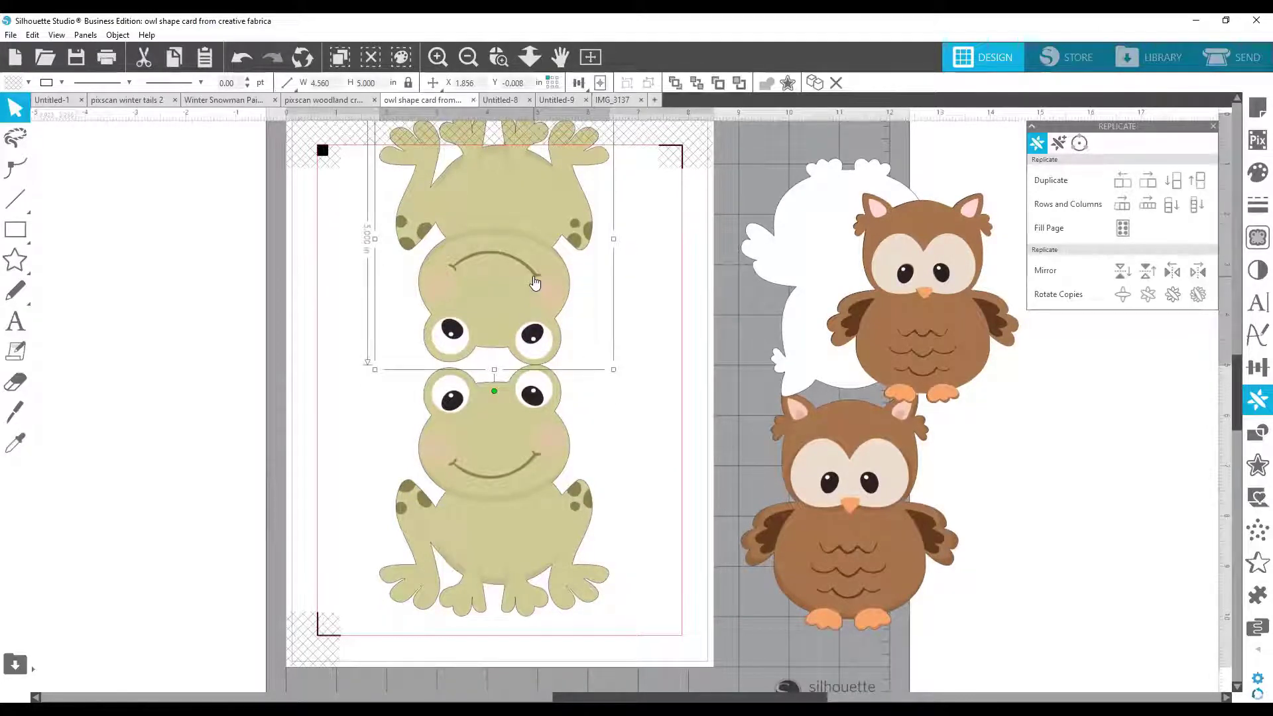
key("Down")
key("Down")
key("Down")
key("Down")
key("Down")
key("Down")
key("Down")
key("Down")
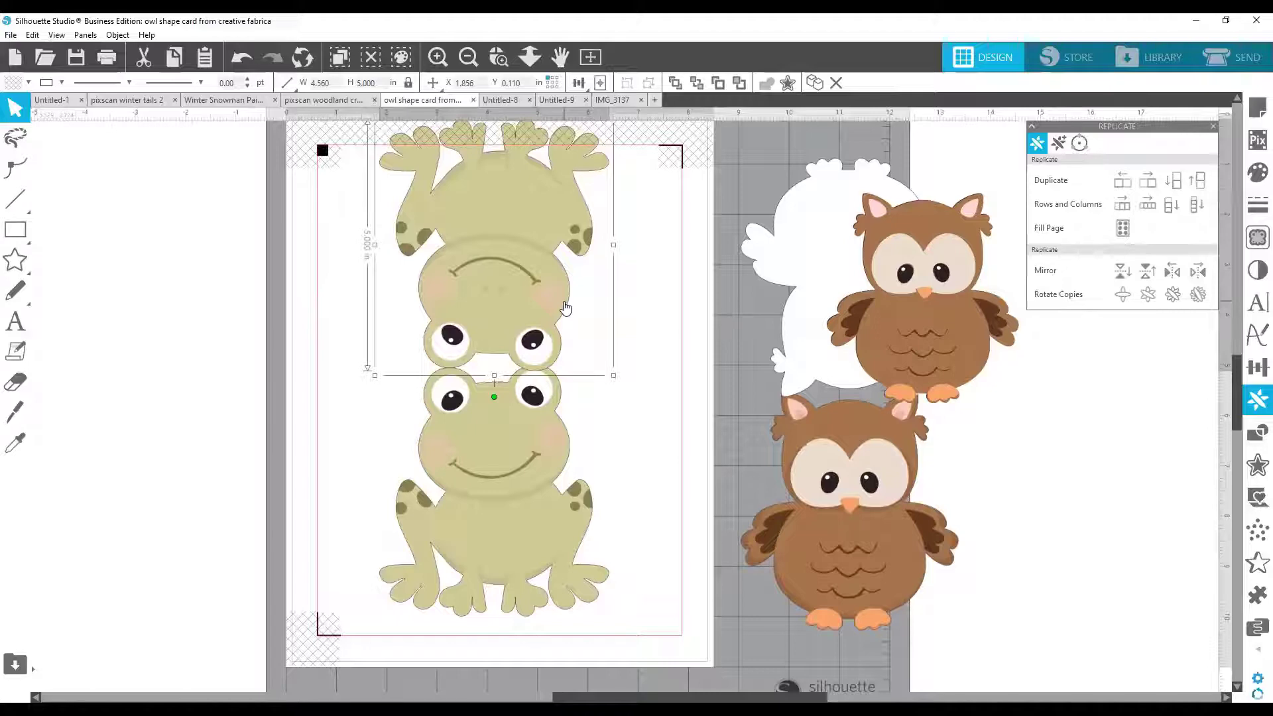
left_click(646, 372)
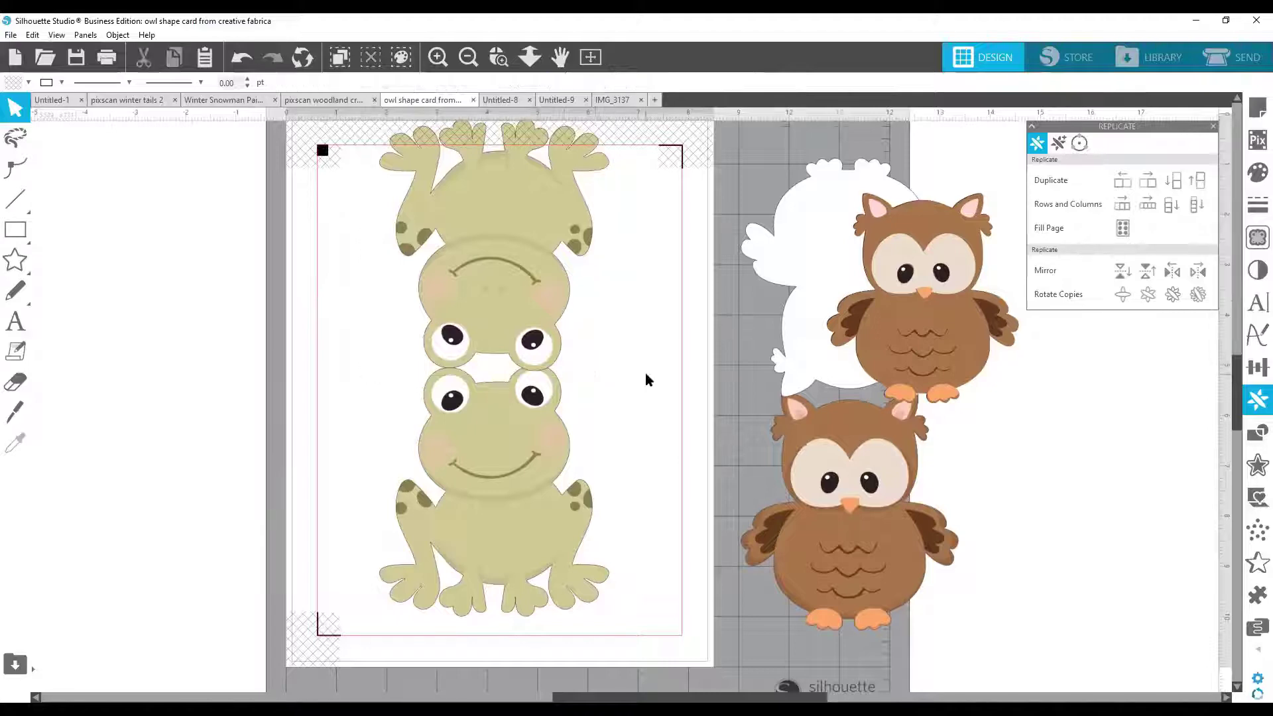
left_click(533, 290)
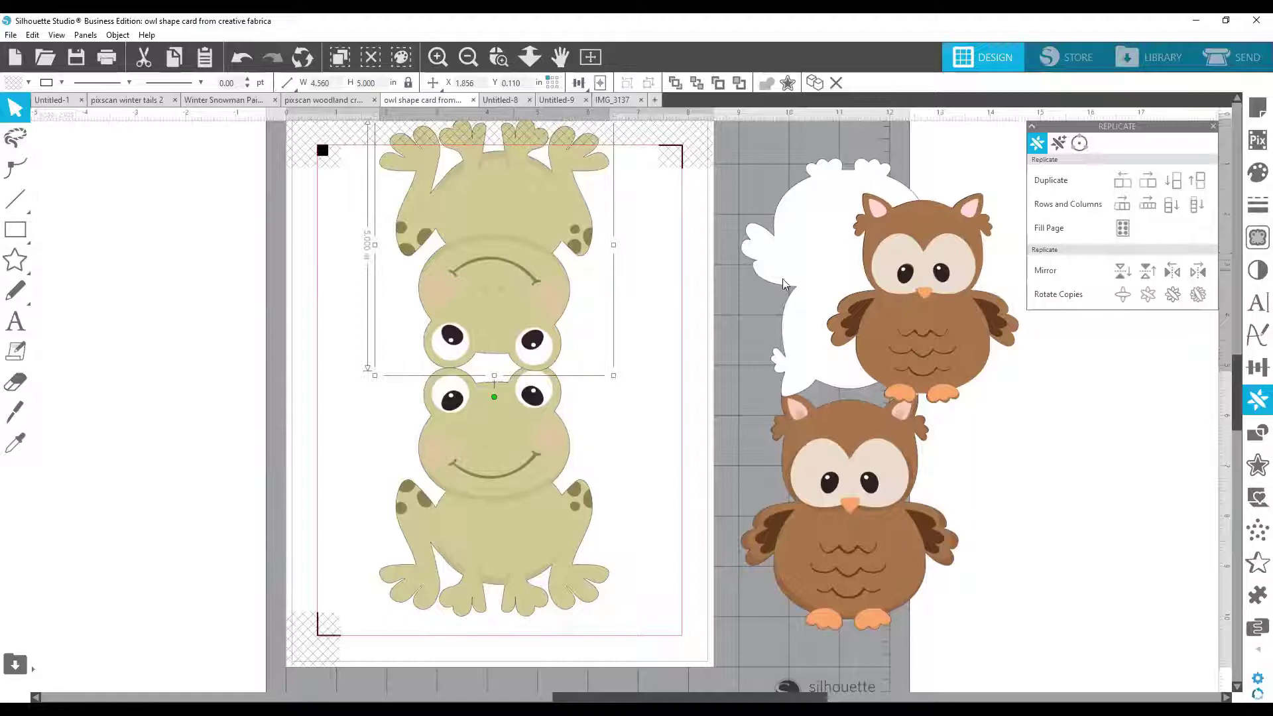
Adjust the mirrored frog's image effects to brightness 100, contrast -100 and saturation -100
left_click(1254, 282)
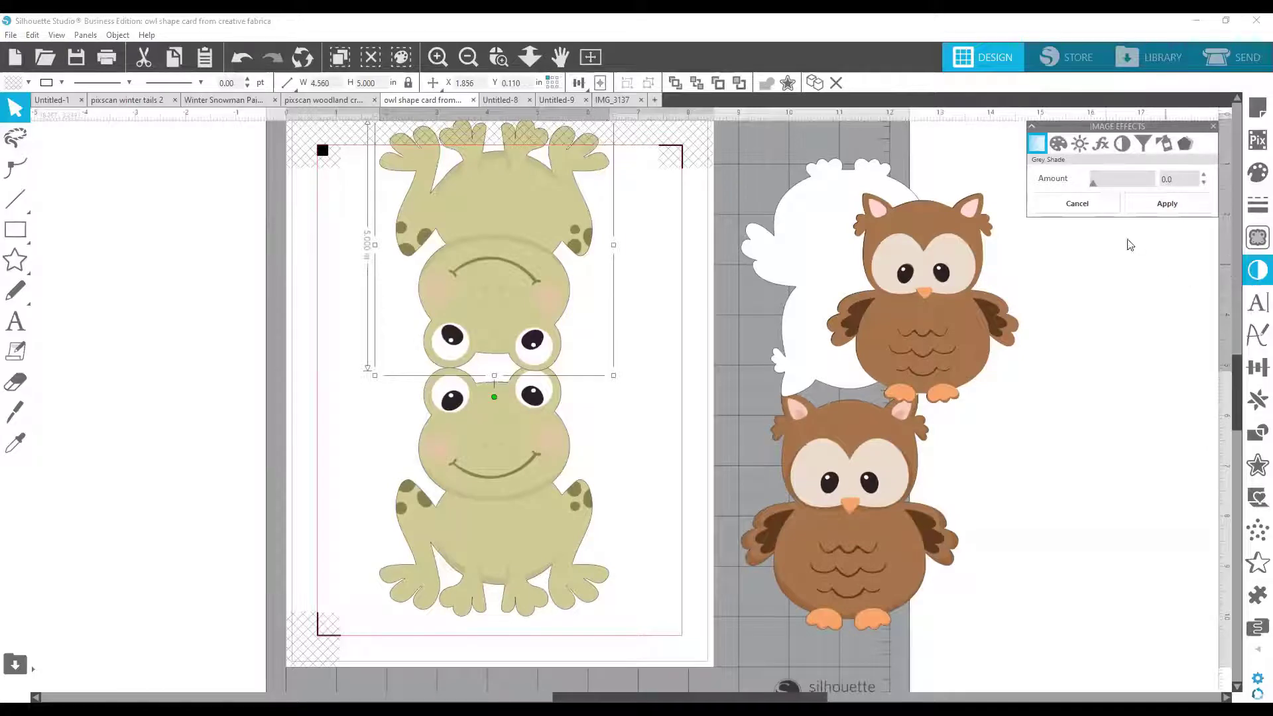
left_click(1080, 145)
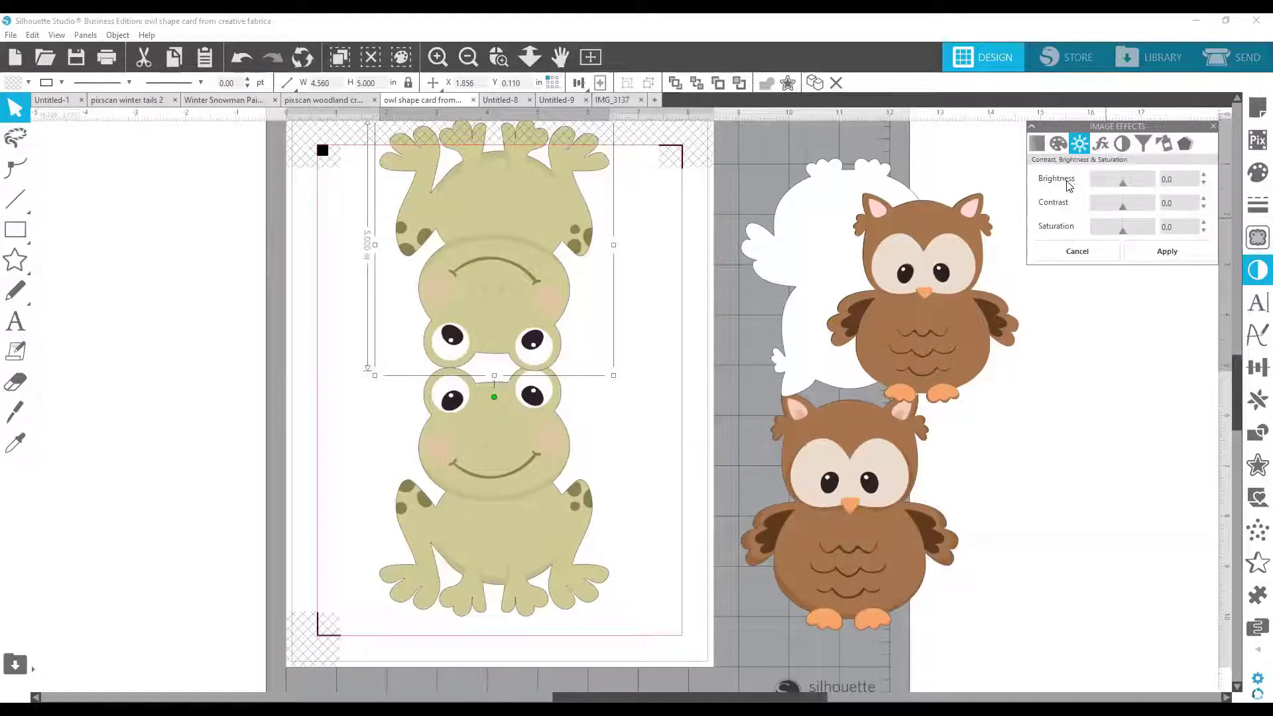
left_click_drag(1122, 188, 1155, 185)
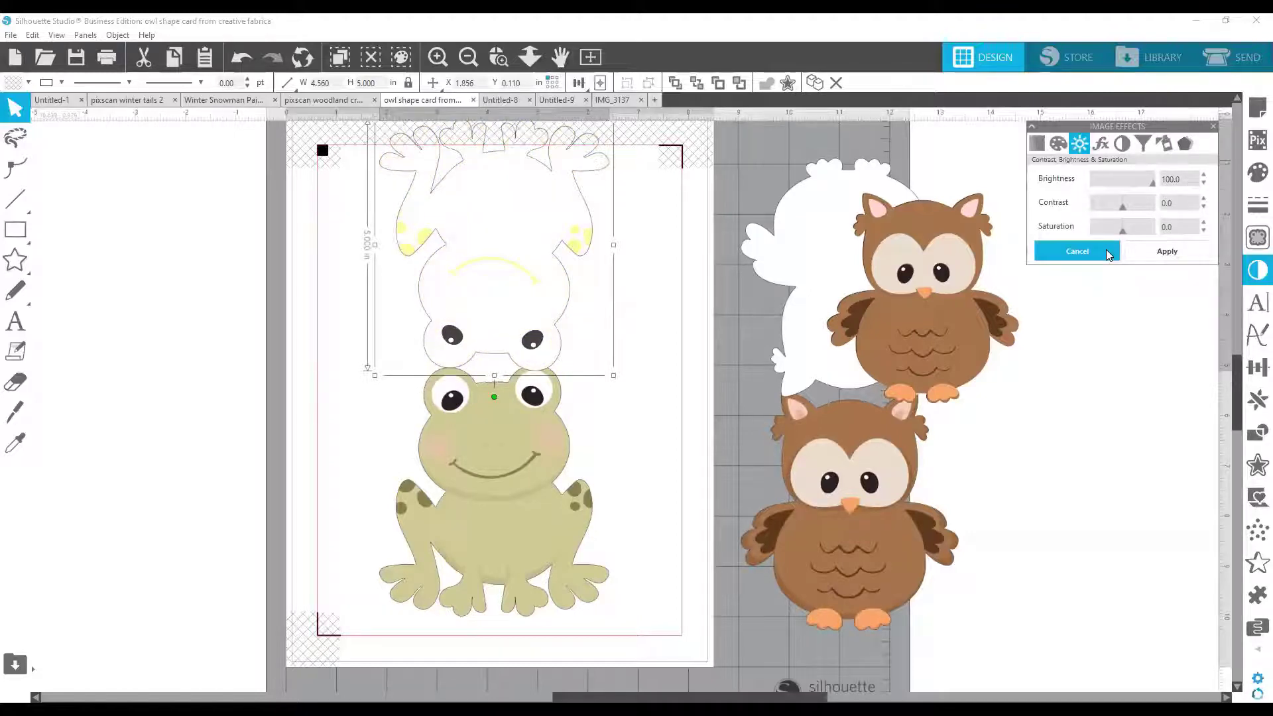
left_click_drag(1122, 233, 1091, 237)
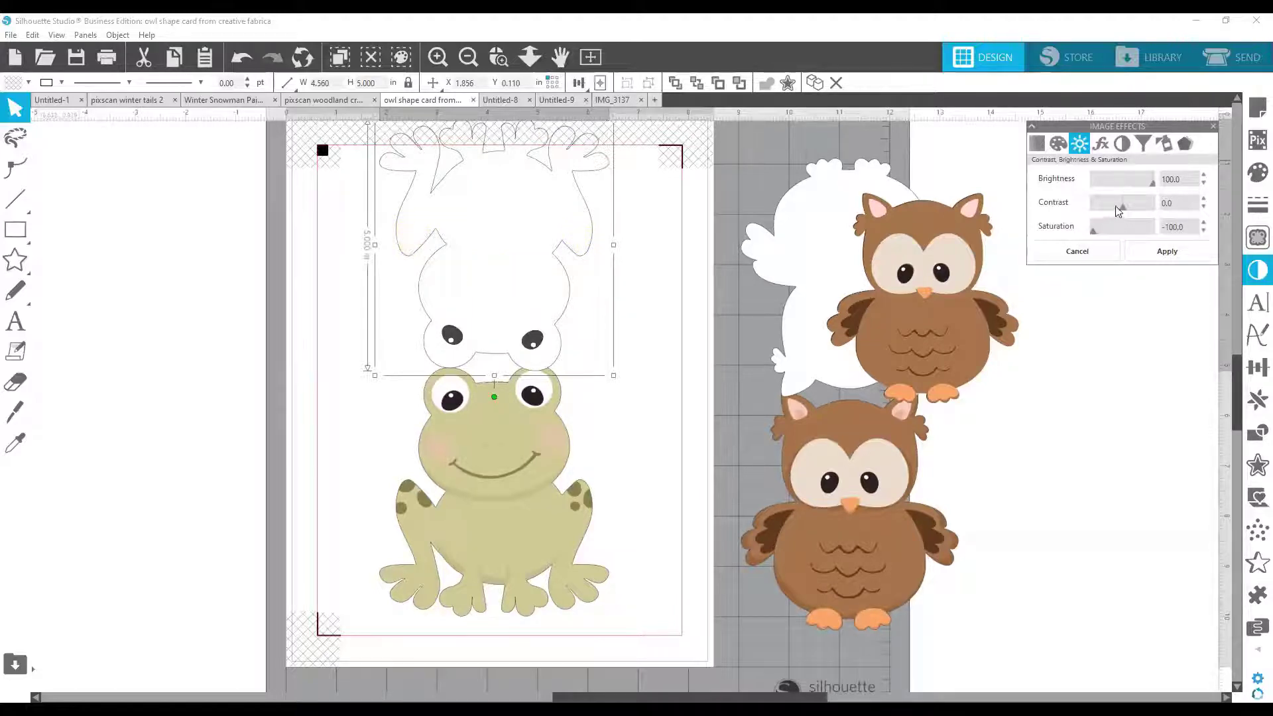
left_click_drag(1122, 206, 1088, 208)
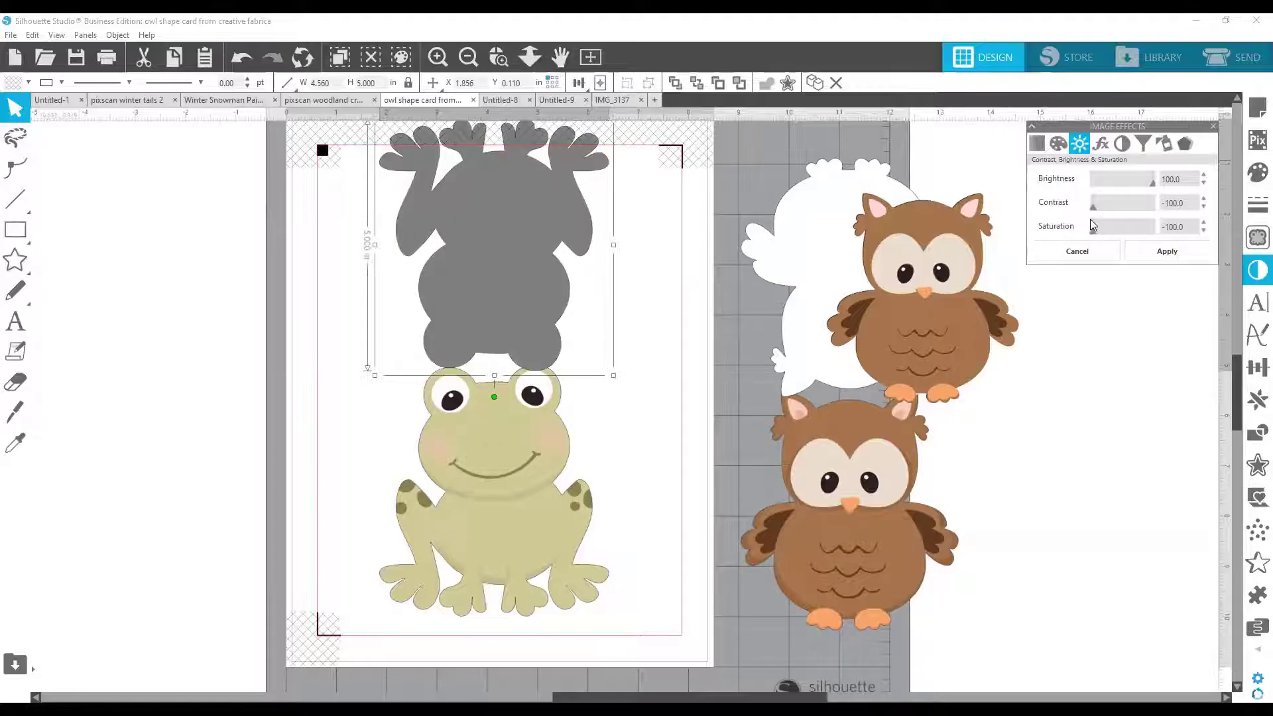
left_click_drag(1093, 206, 1127, 210)
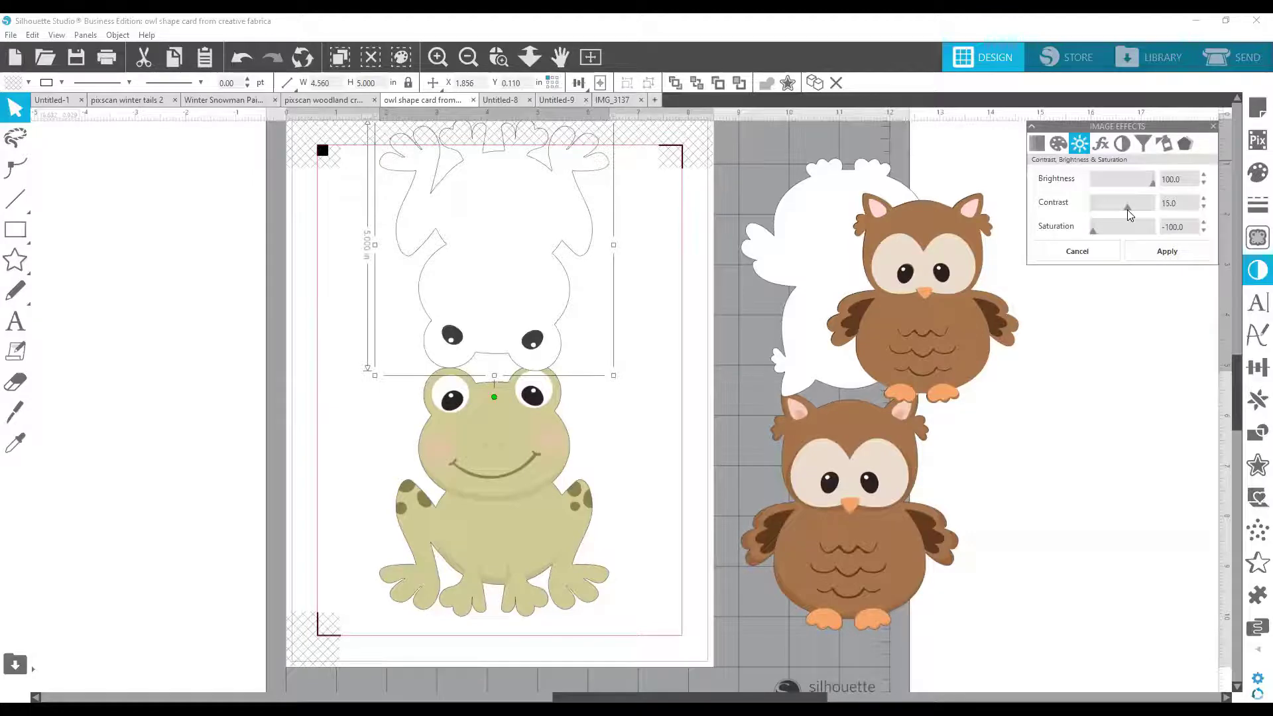
left_click_drag(1132, 214, 1131, 221)
left_click_drag(1127, 208, 1092, 232)
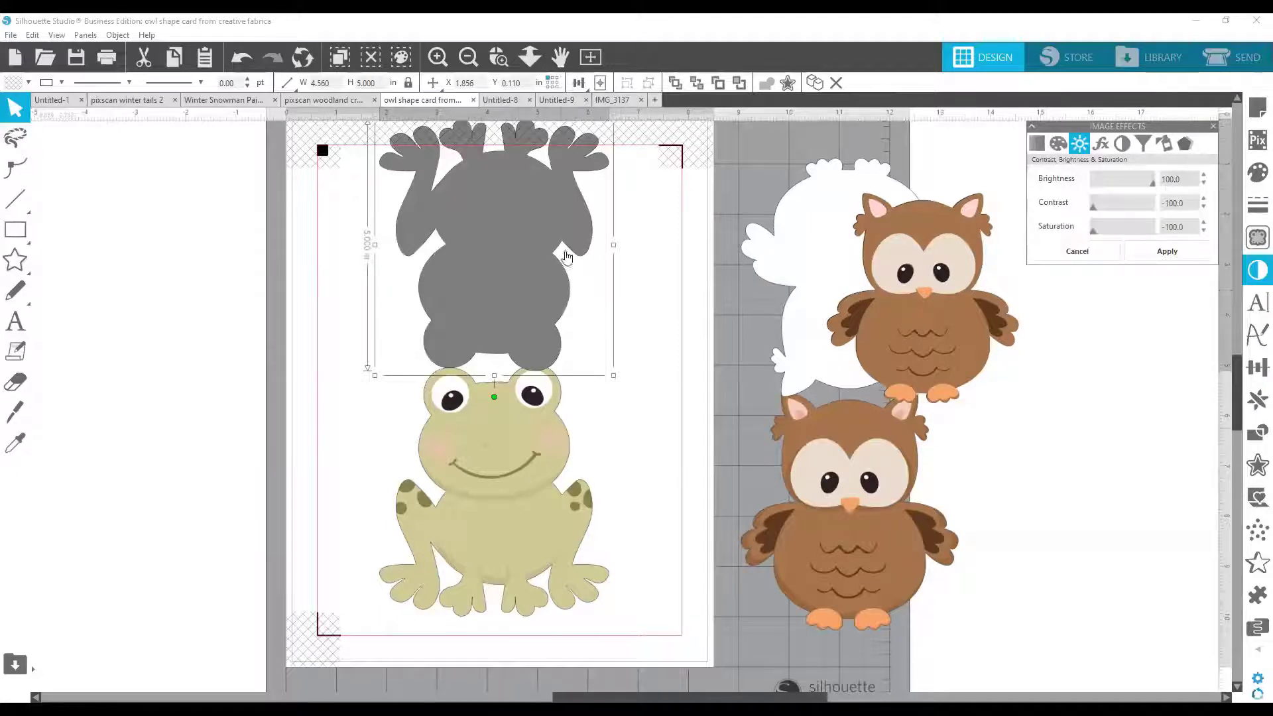
Fill the greyed-out mirrored frog with white so only its outline remains for the card back
scroll(561, 448, "up", 1)
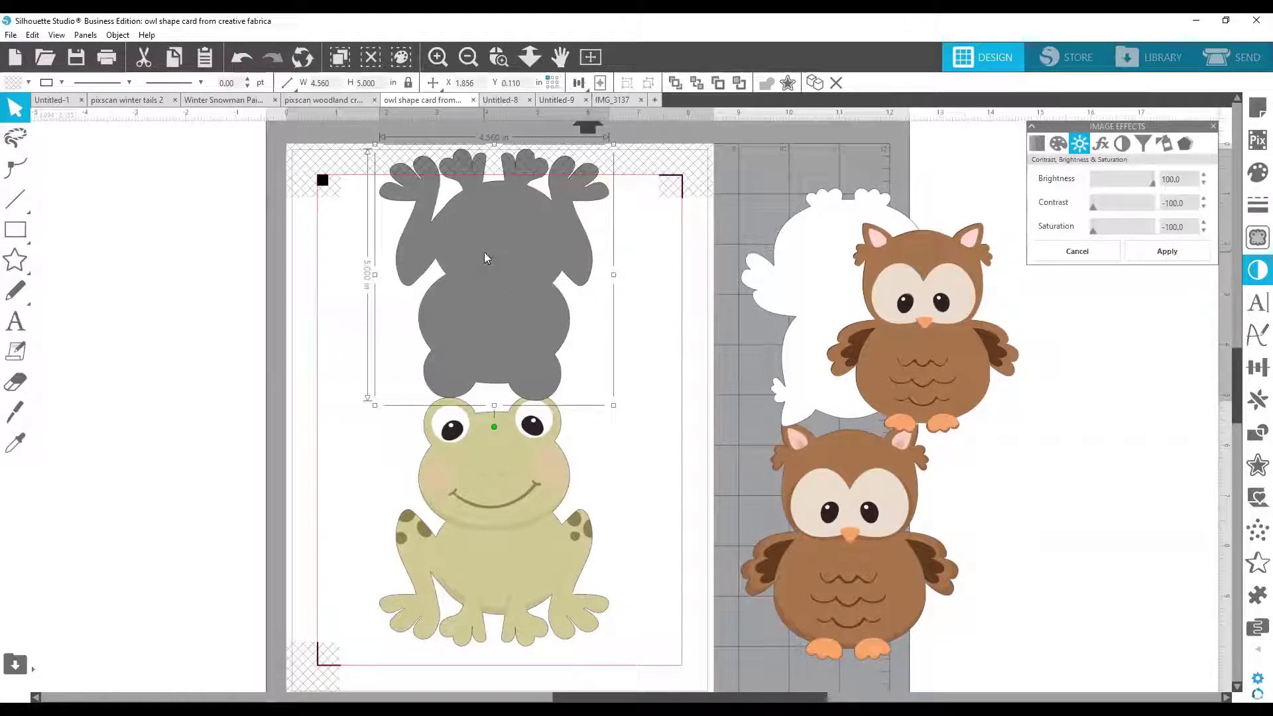
left_click(12, 85)
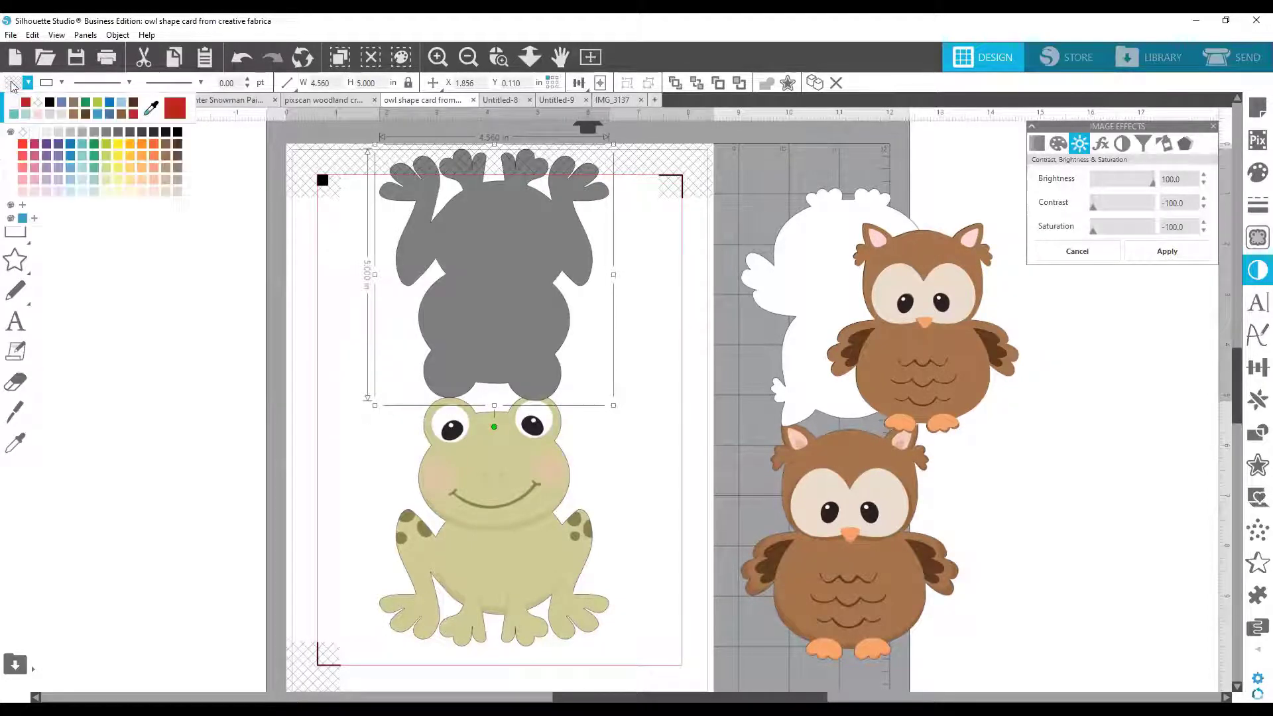
left_click(15, 105)
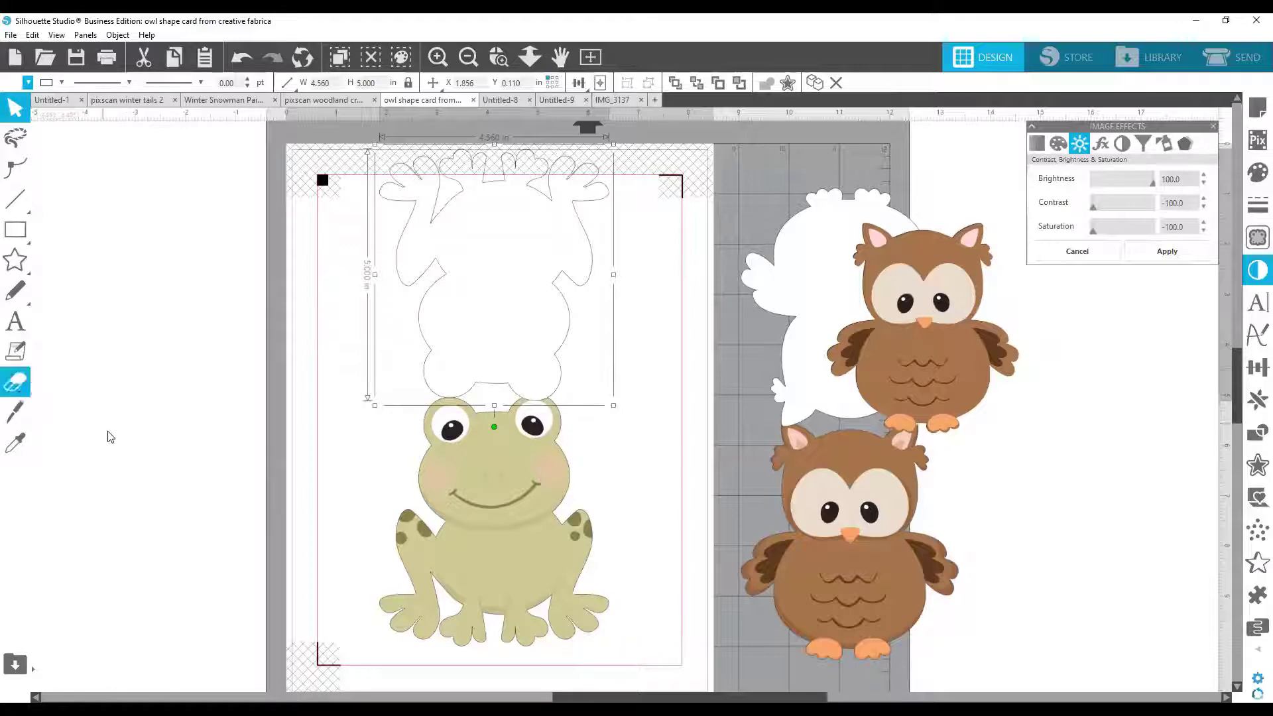
left_click(639, 316)
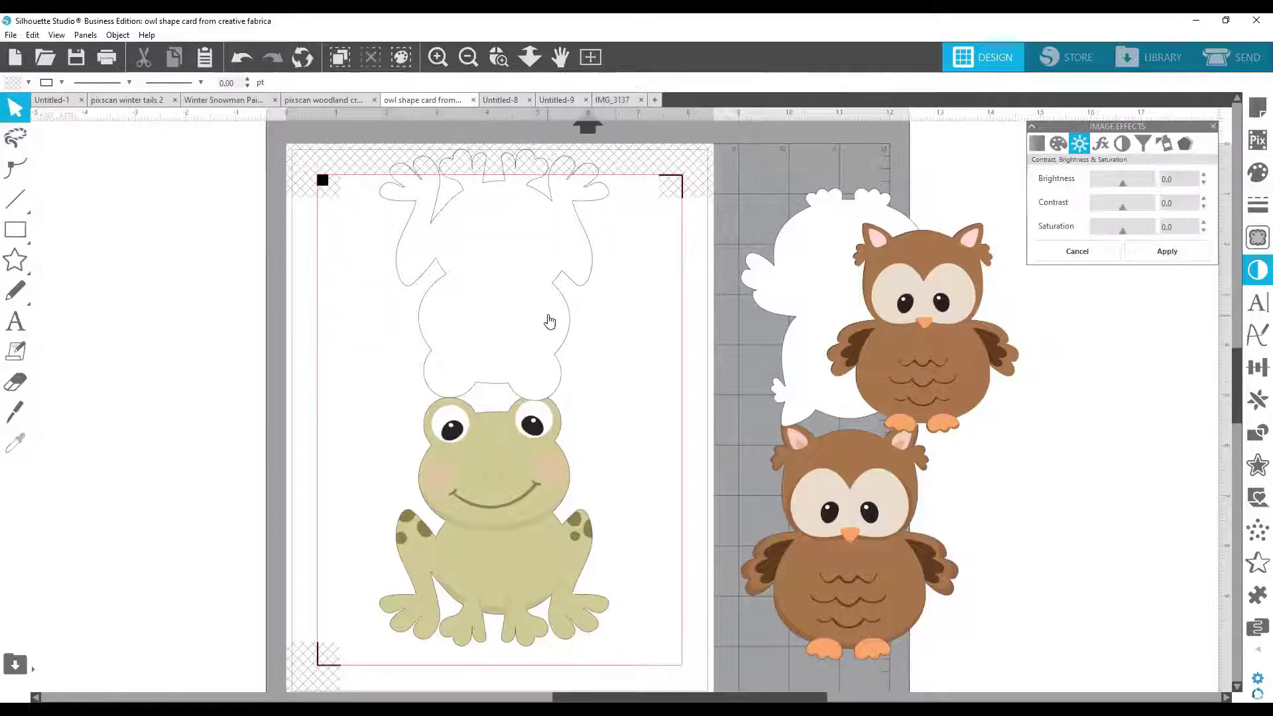
left_click(558, 315)
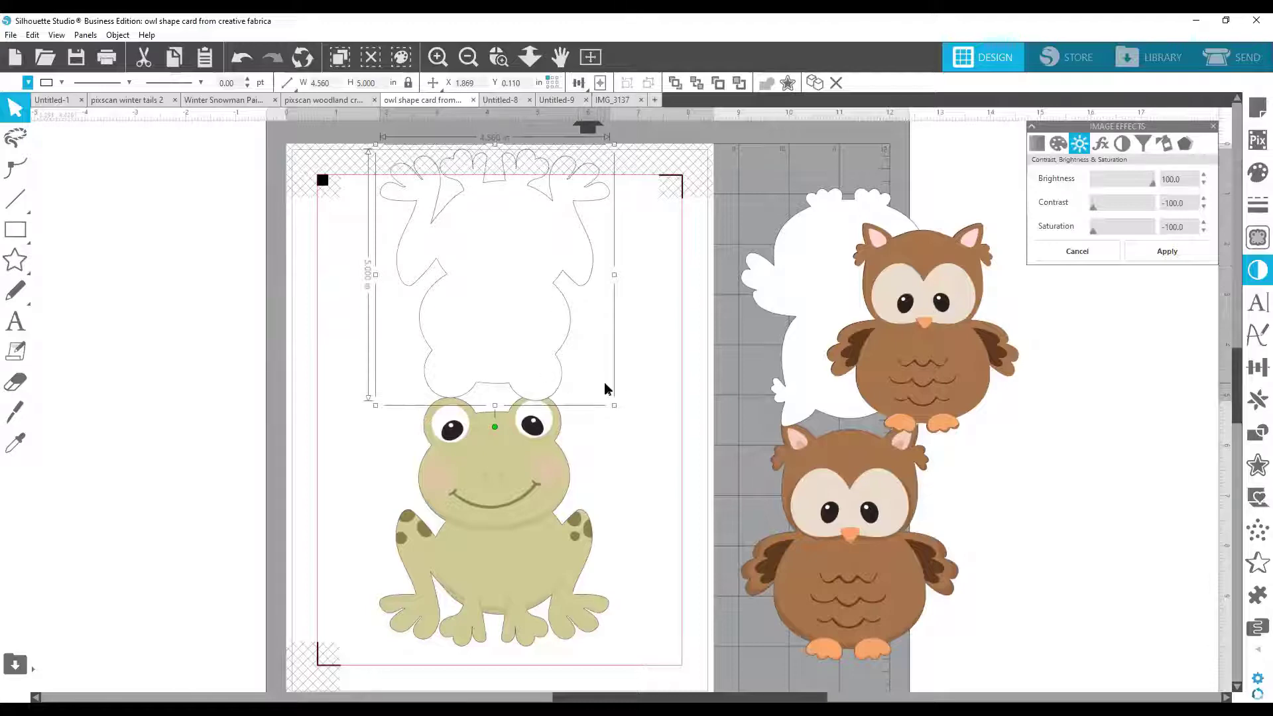
Group the white mirrored frog with the green frog below it
left_click_drag(662, 625, 405, 289)
right_click(410, 289)
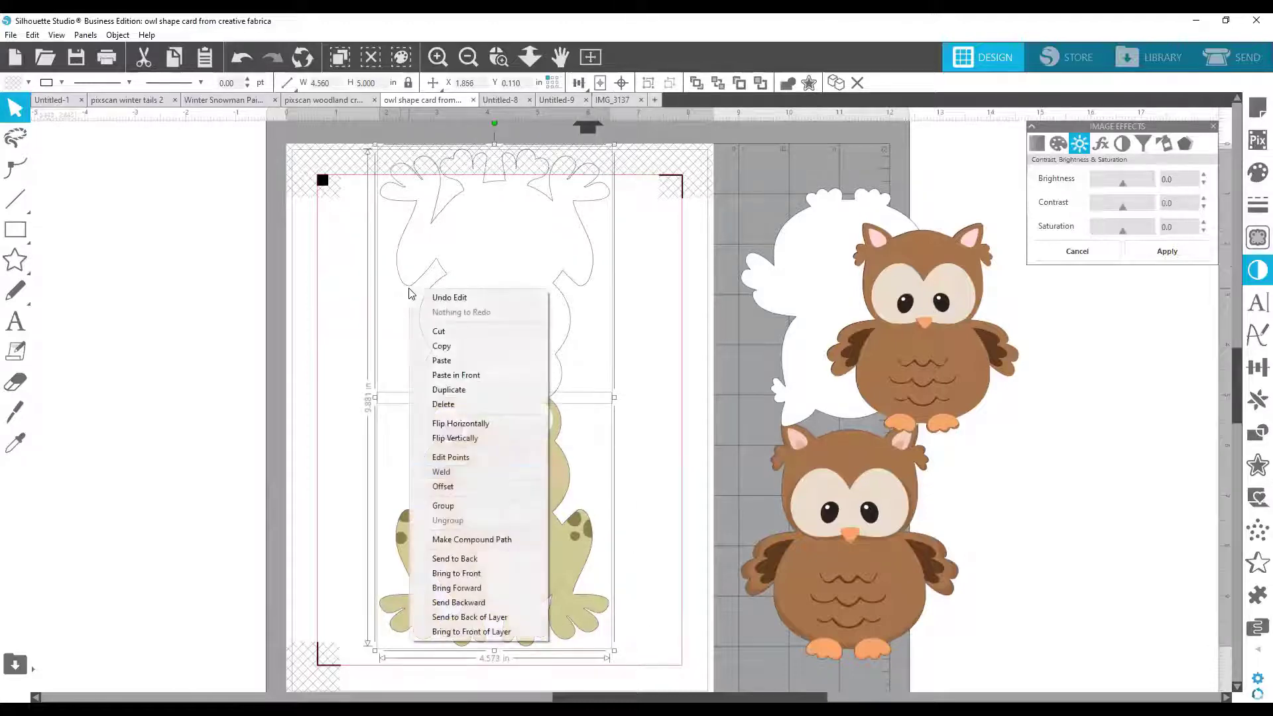
left_click(476, 507)
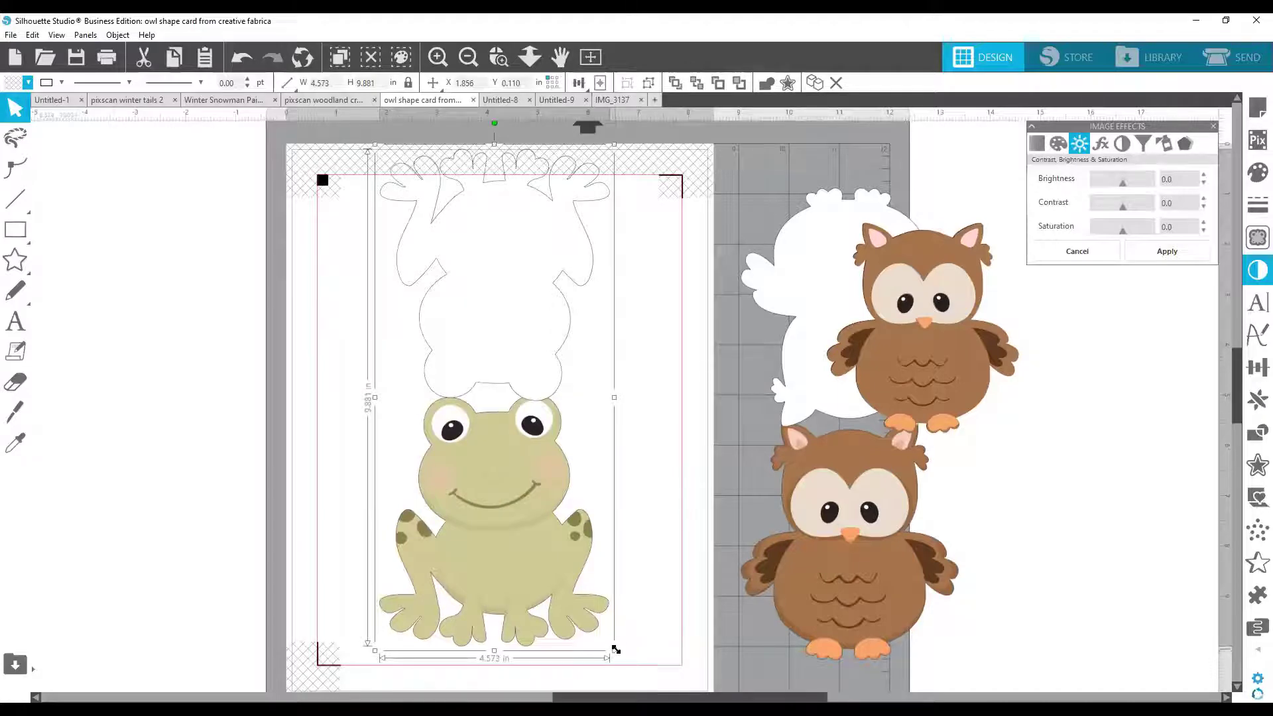
Fit the grouped frogs inside the registration mark border, scaled to about 4.455 by 9.626 in at about X 1.764, Y 0.664
left_click_drag(616, 652, 581, 580)
left_click_drag(446, 453, 441, 481)
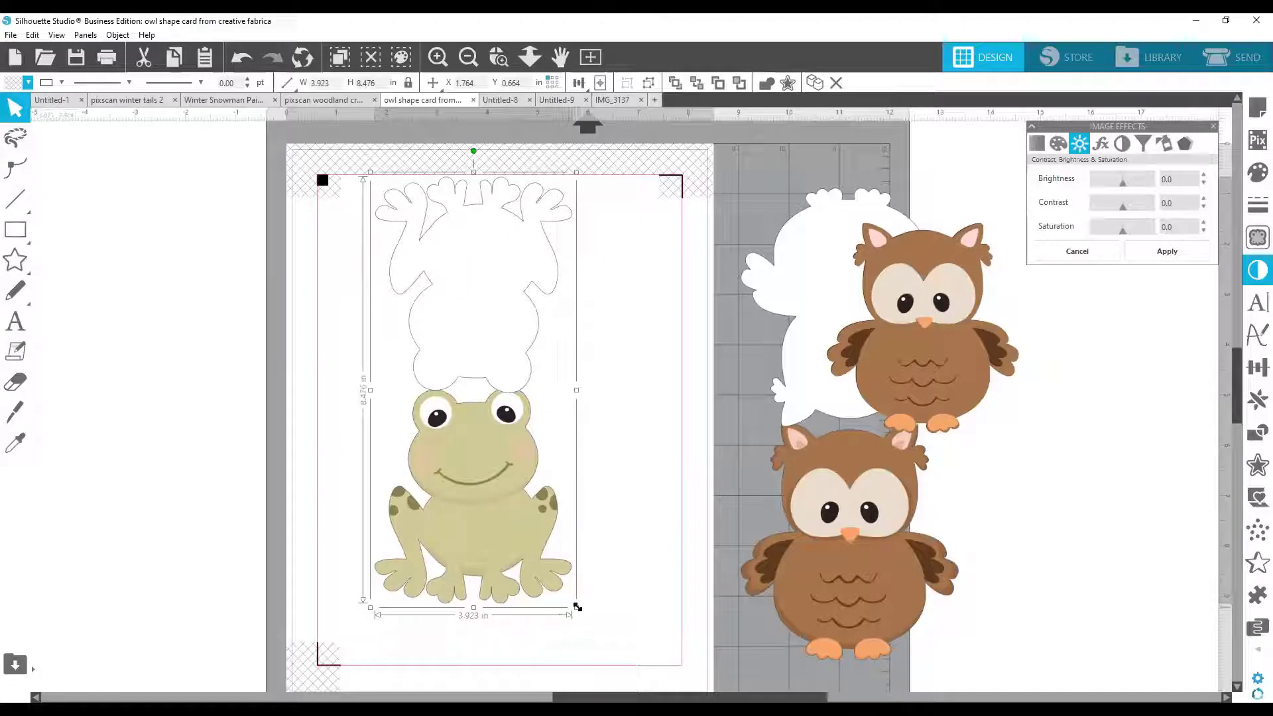
left_click_drag(574, 603, 641, 648)
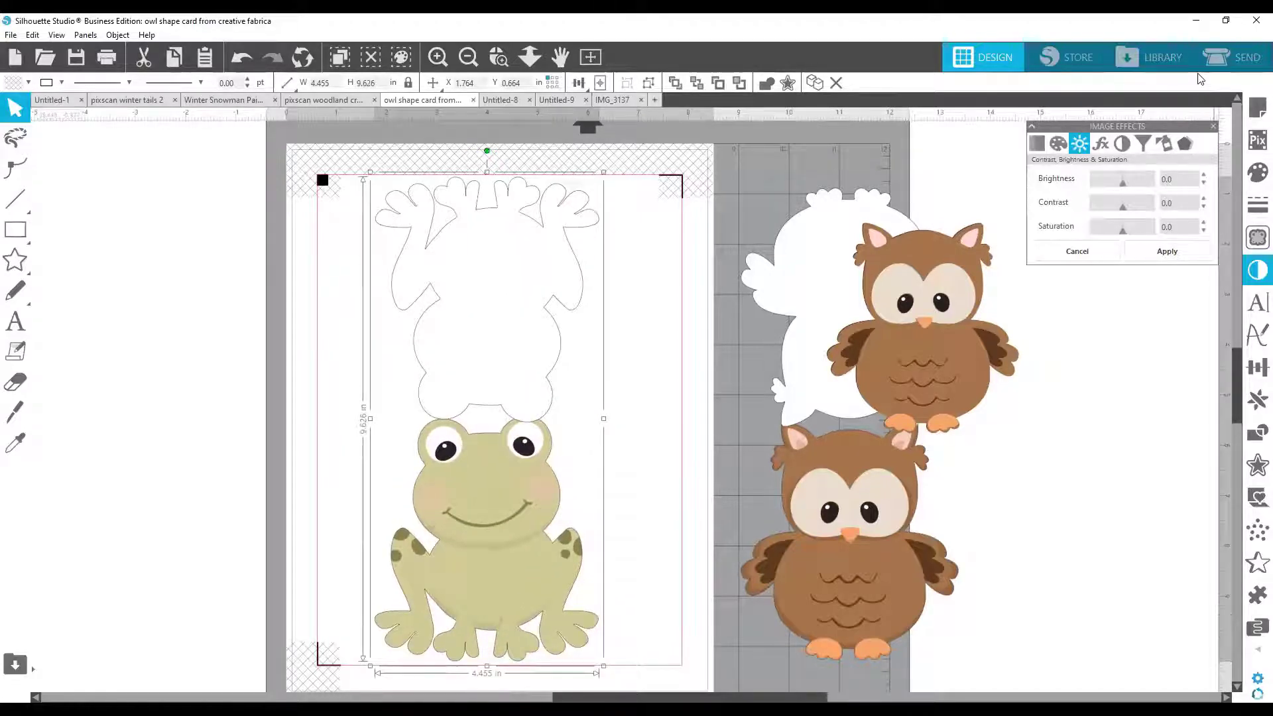
Set the frog card to Cut Edge in the cut settings and return to the design view
left_click(1240, 71)
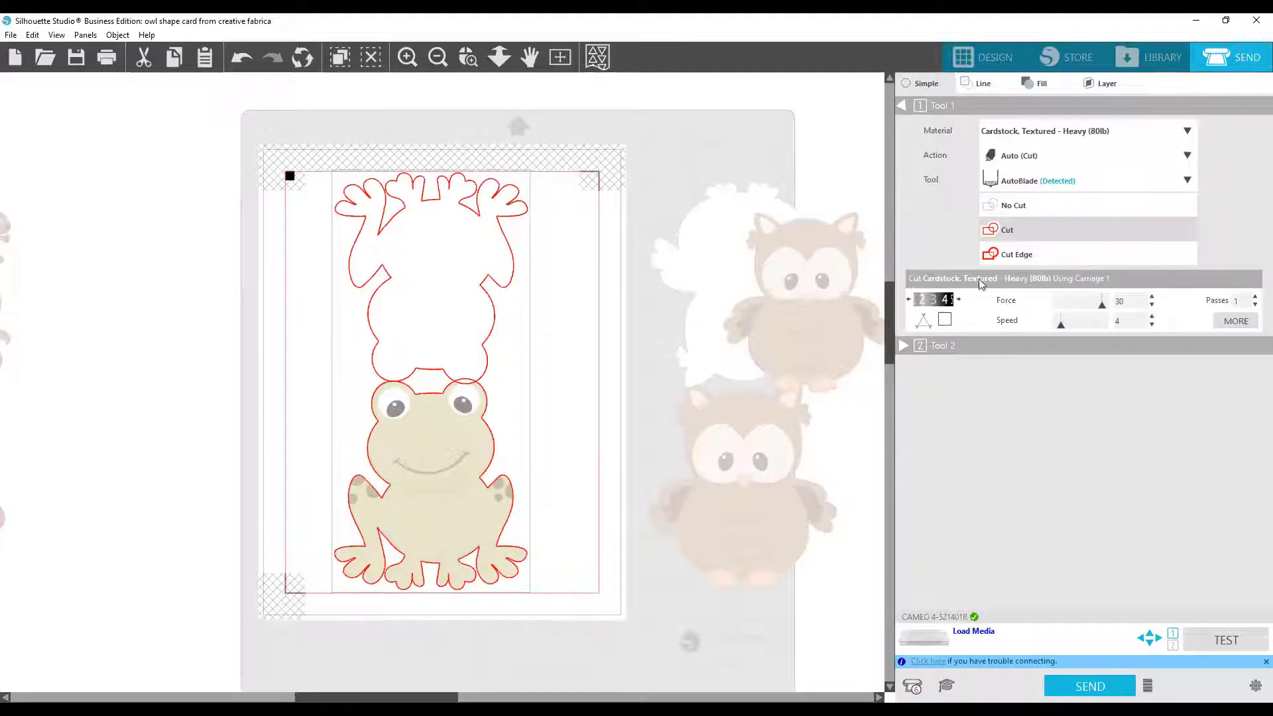
left_click(1008, 258)
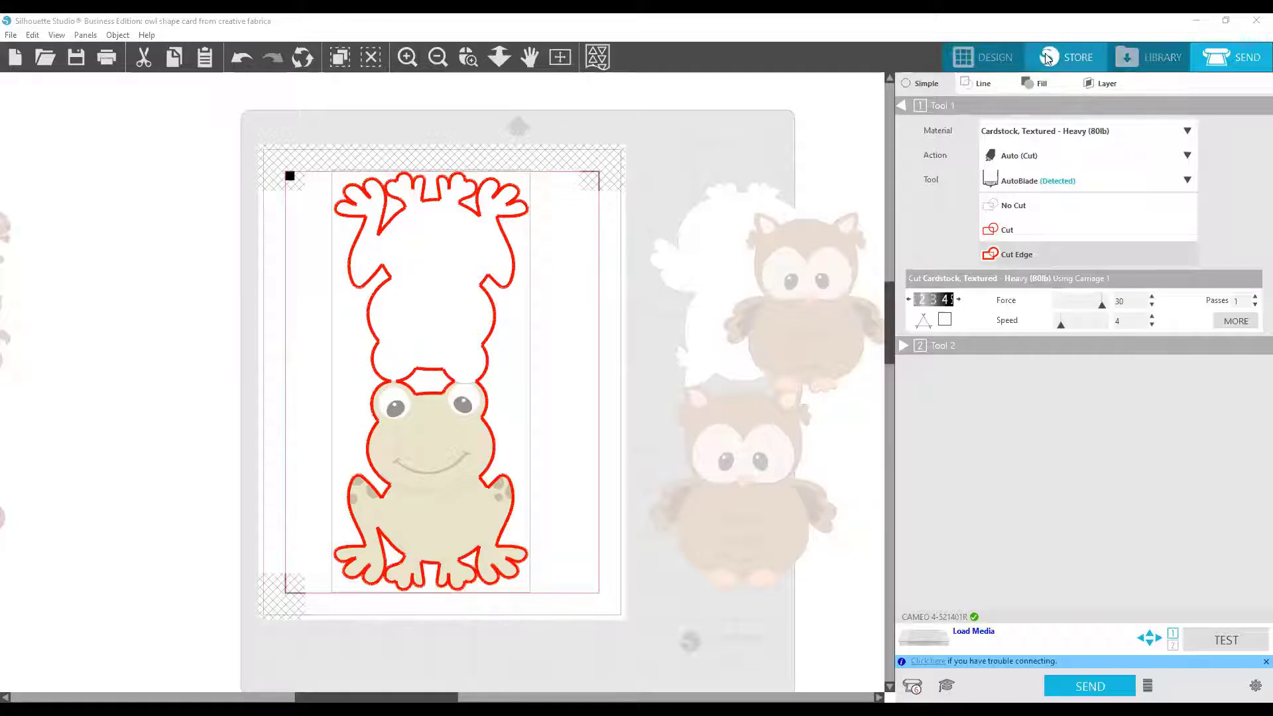
left_click(983, 57)
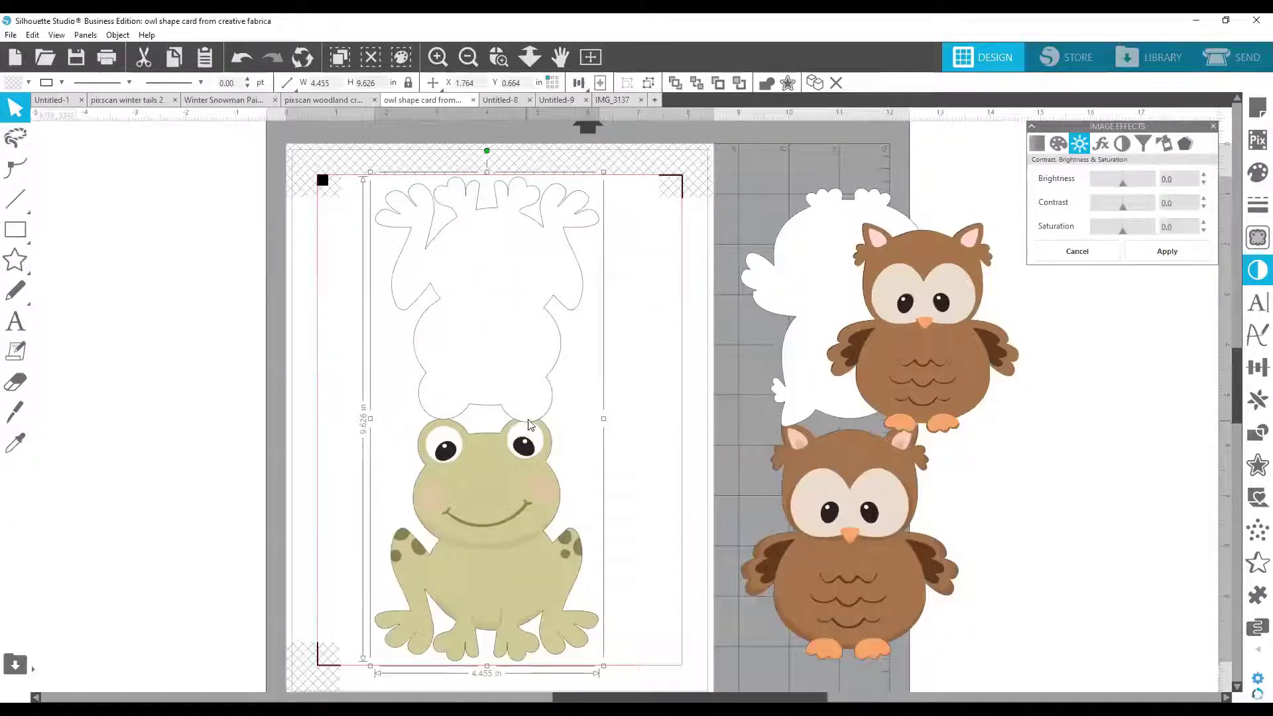
Ungroup the frogs and shift the edge points on both eyes of the white frog to adjust their overlap with the green frog
right_click(572, 394)
left_click(611, 242)
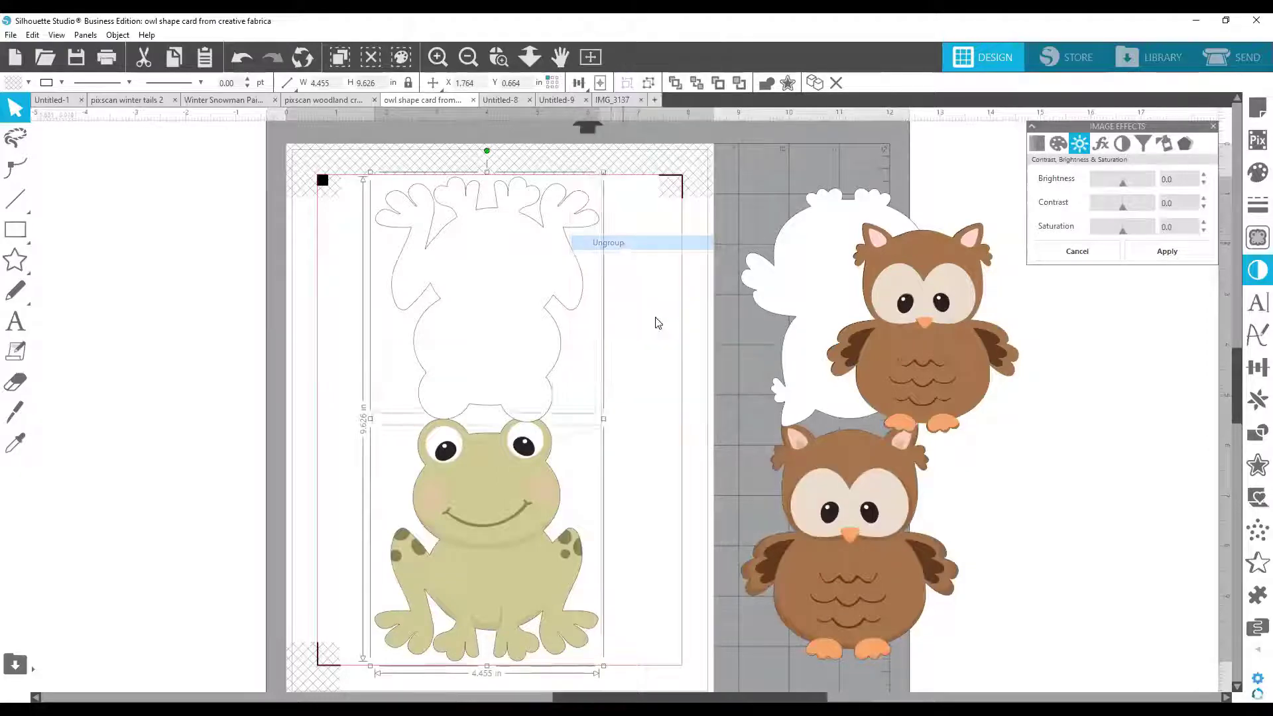
double_click(529, 421)
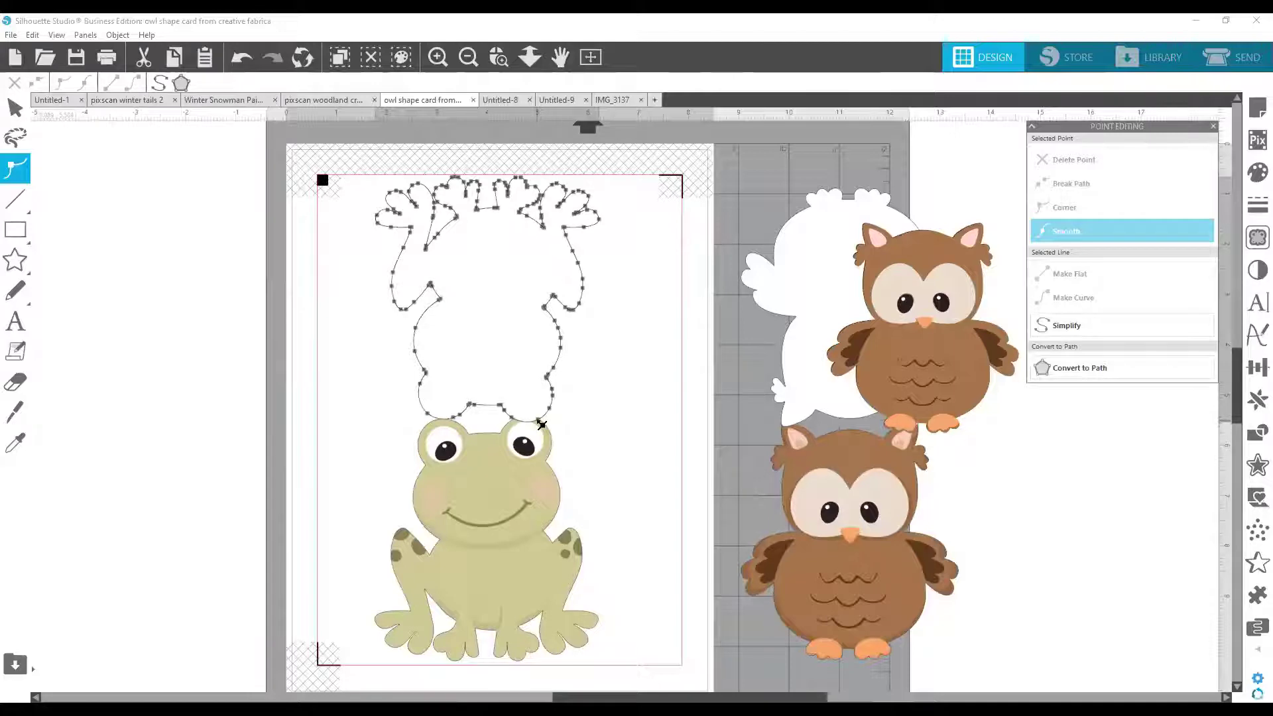
left_click(540, 419)
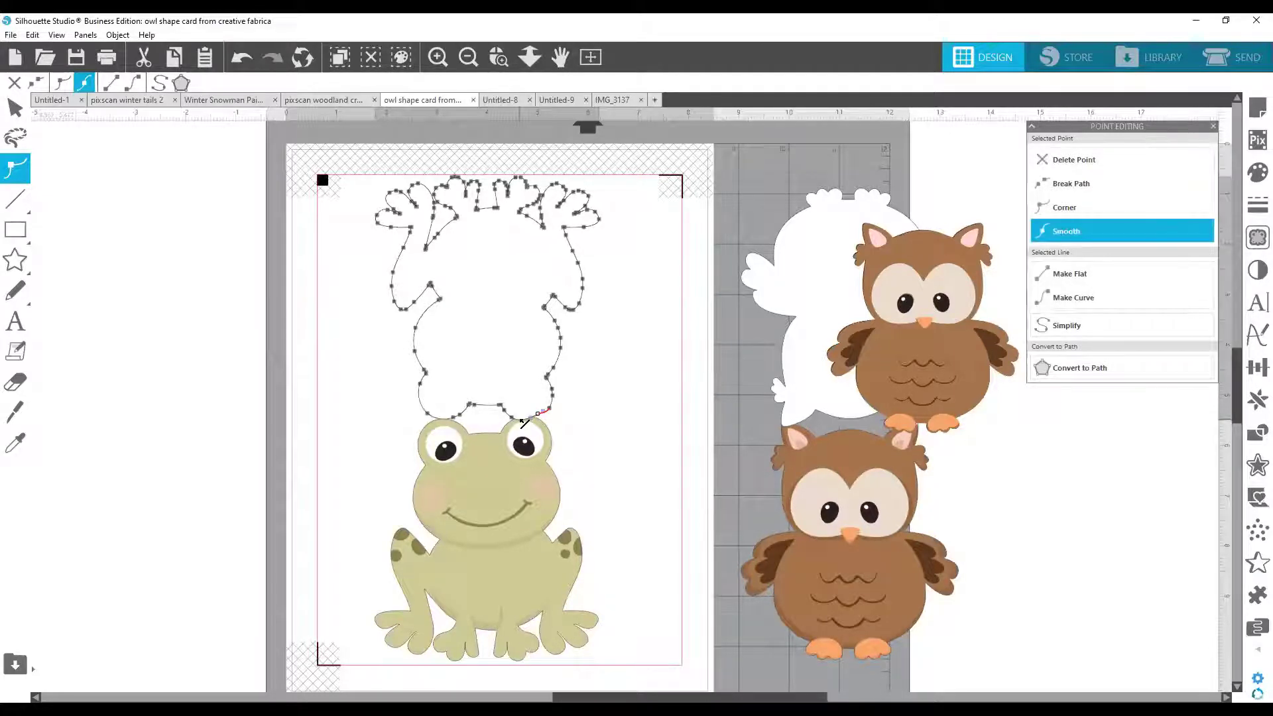
left_click(521, 418)
left_click(438, 423)
left_click(456, 419)
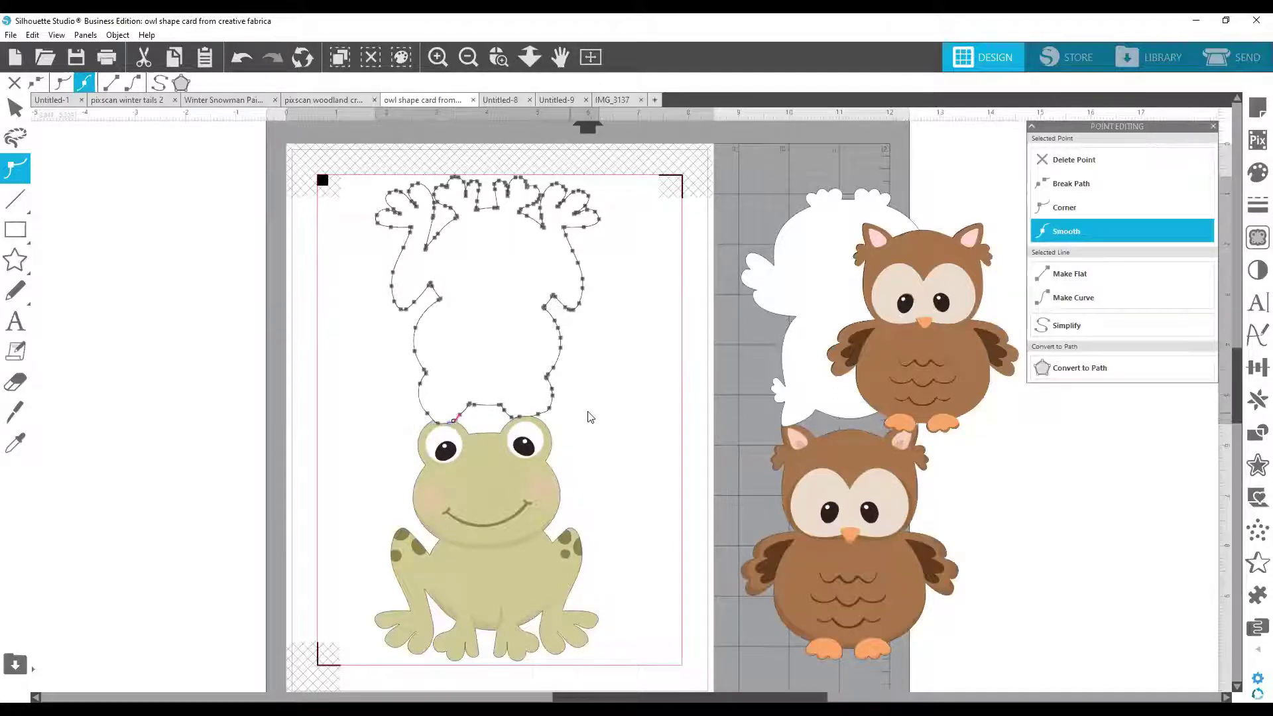
Refine the outer and inner edge points of the white frog's right eye so its outline meets the green frog's eye
double_click(544, 419)
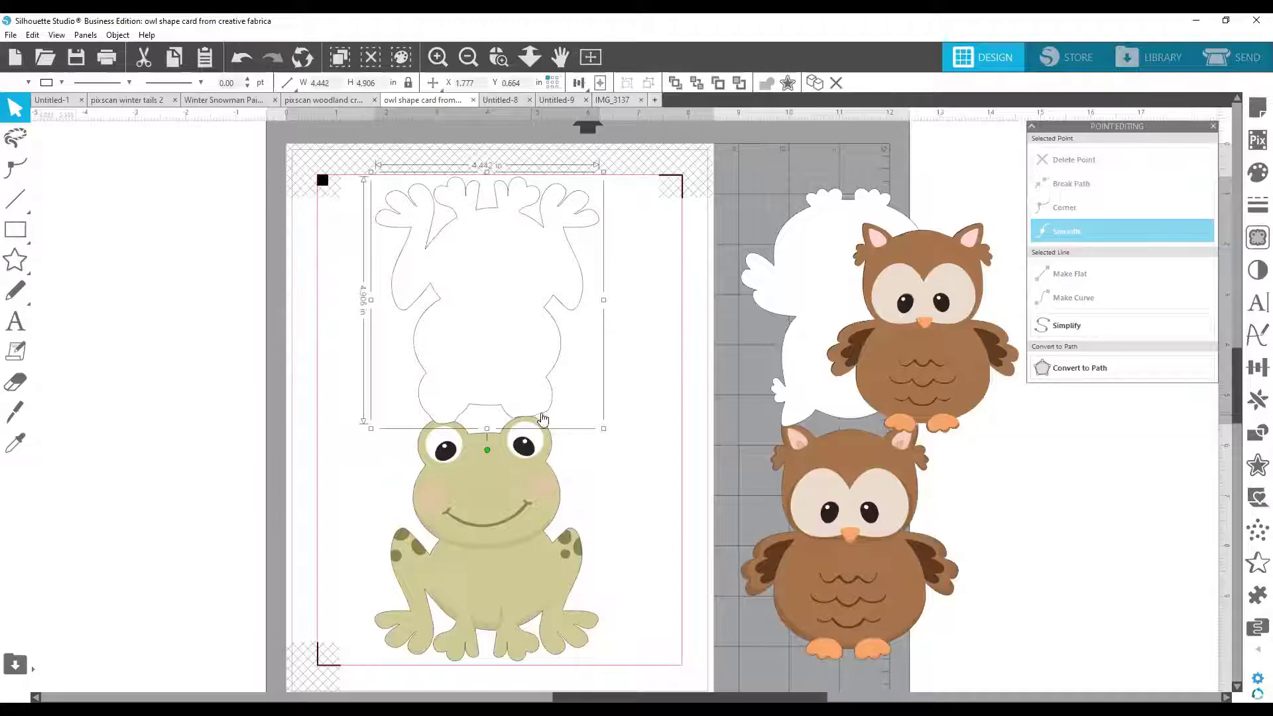
double_click(543, 418)
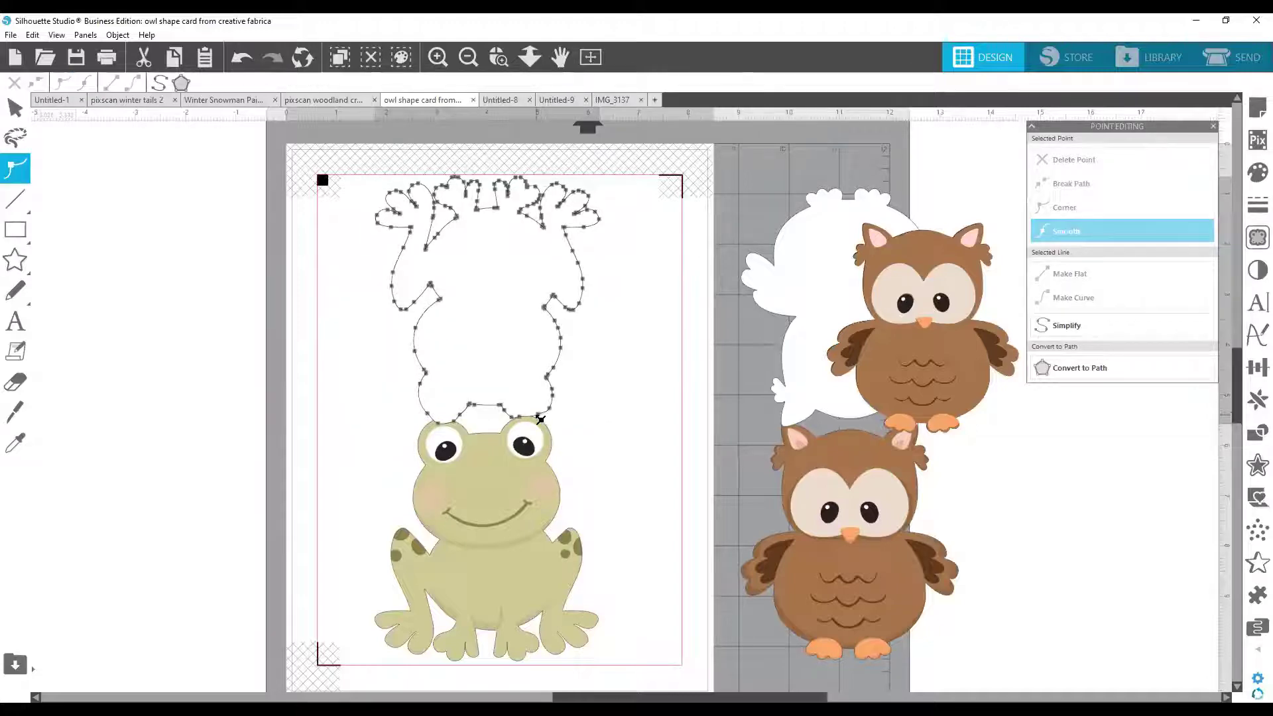
left_click(540, 419)
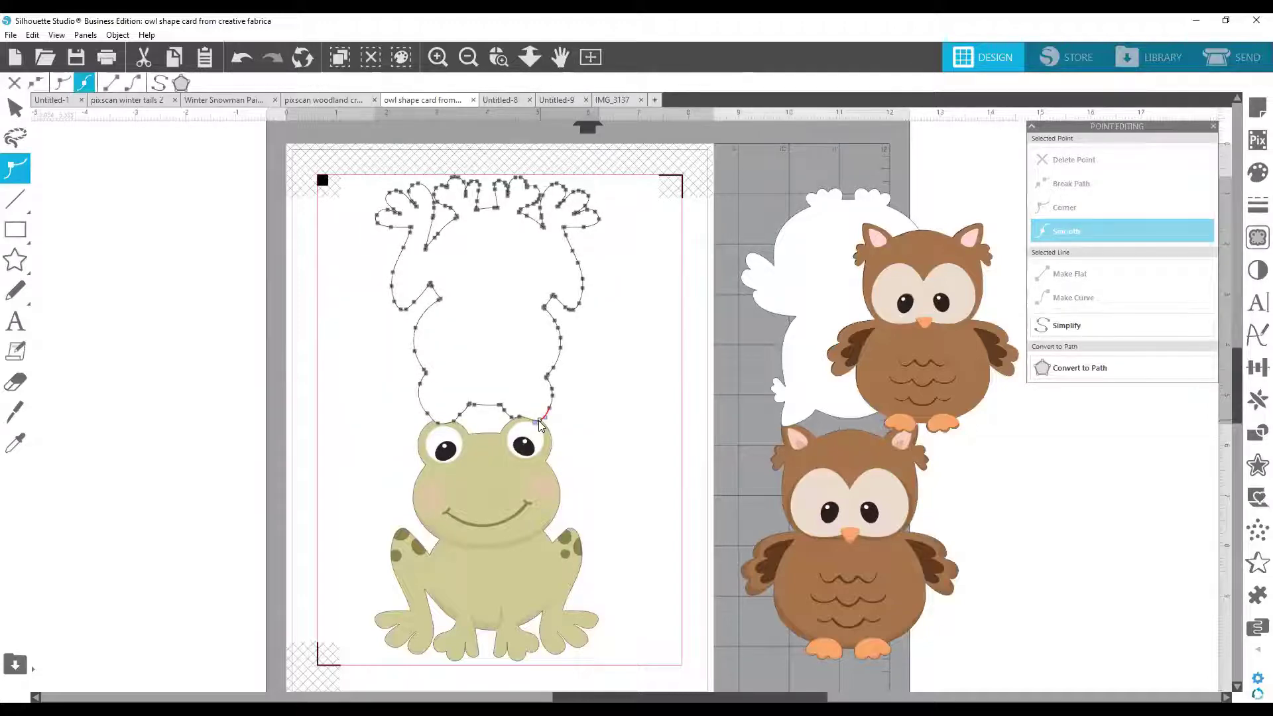
left_click(601, 408)
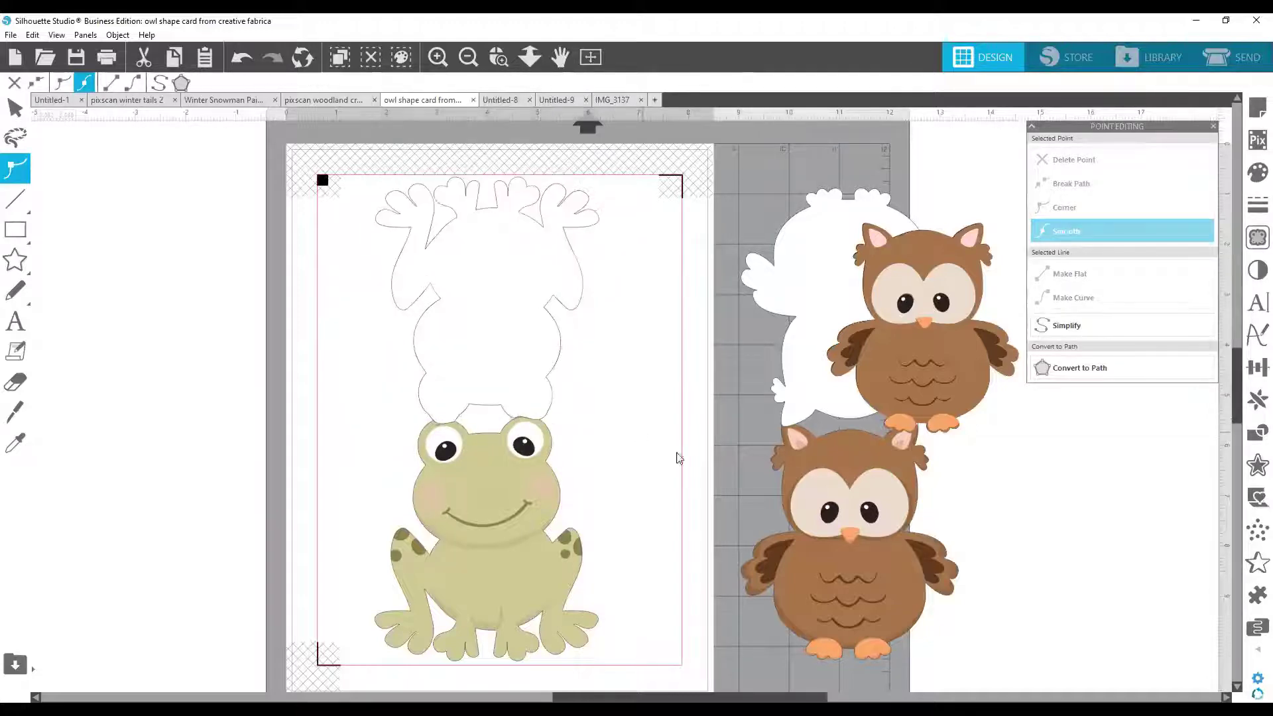
double_click(518, 422)
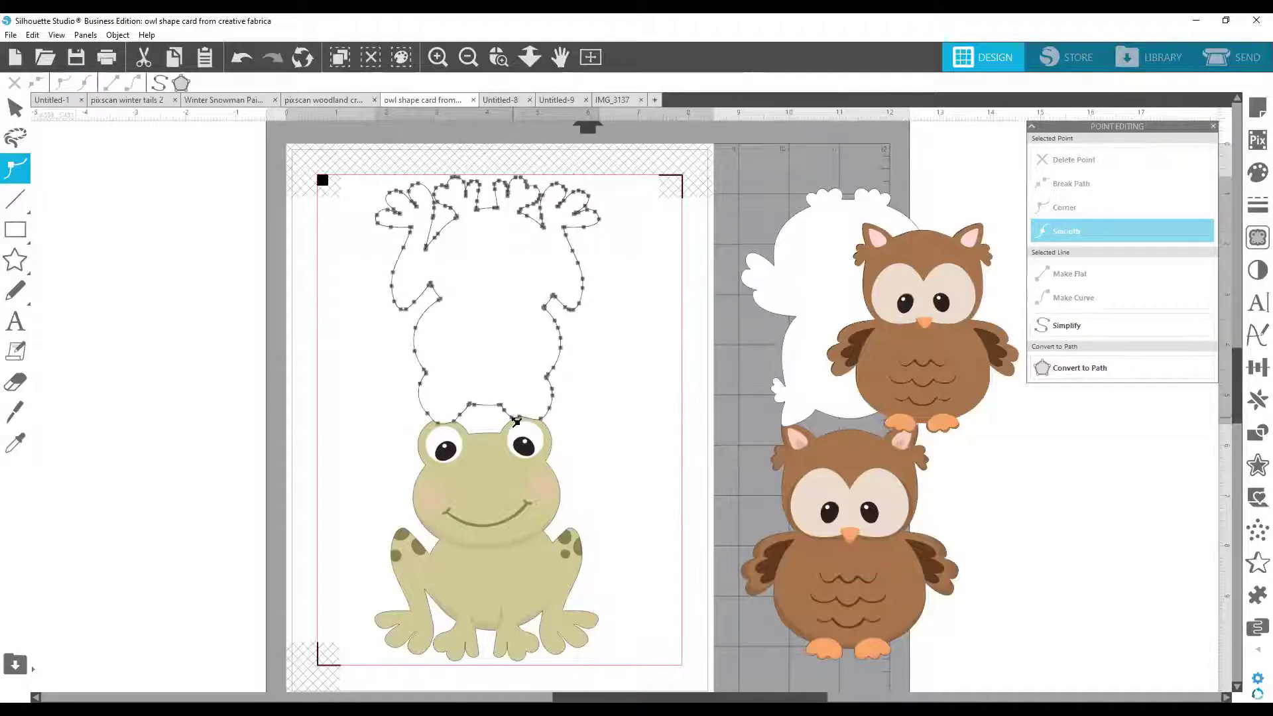
left_click(516, 420)
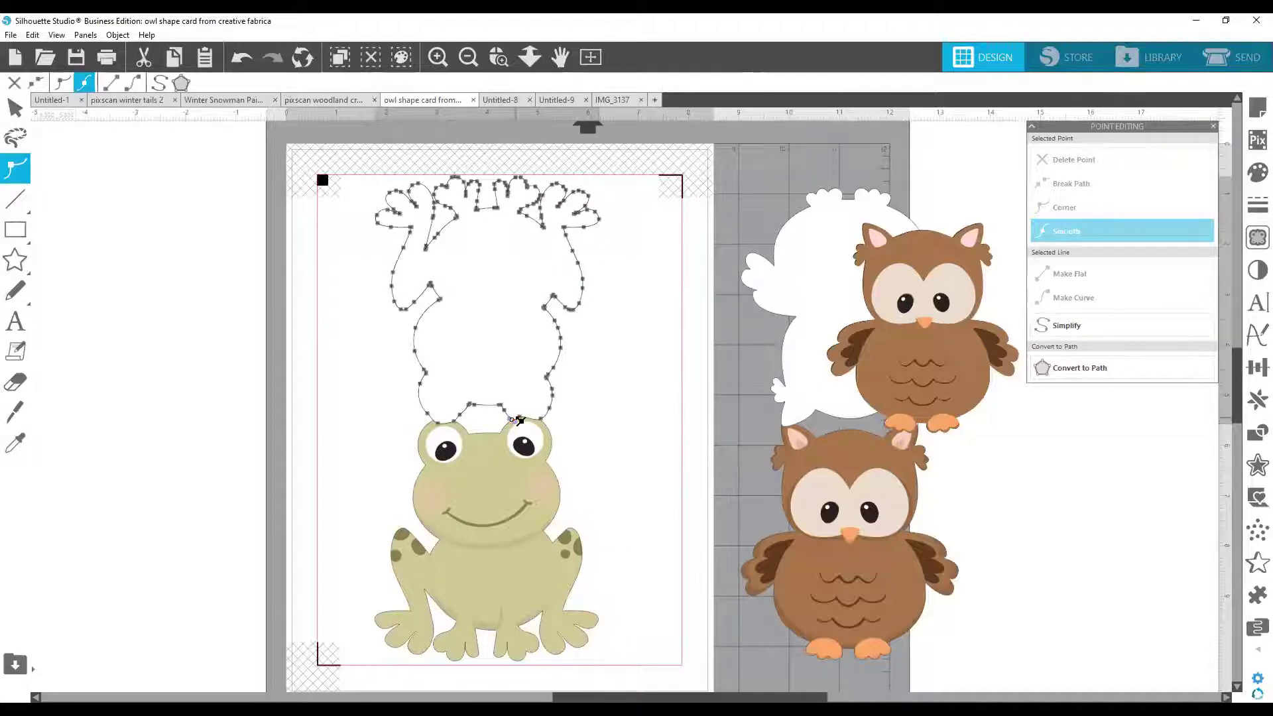
left_click_drag(519, 417, 521, 419)
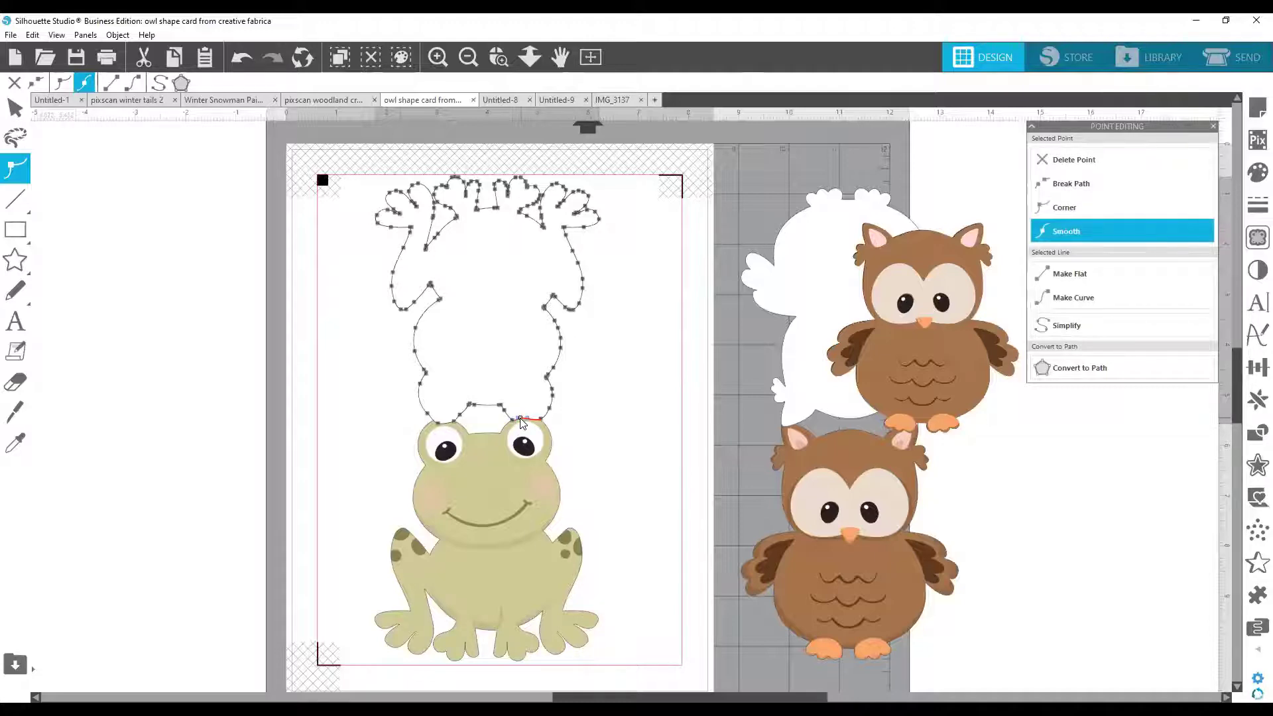
left_click(356, 375)
Group the reshaped white frog and the green frog together again
left_click_drag(338, 212, 638, 618)
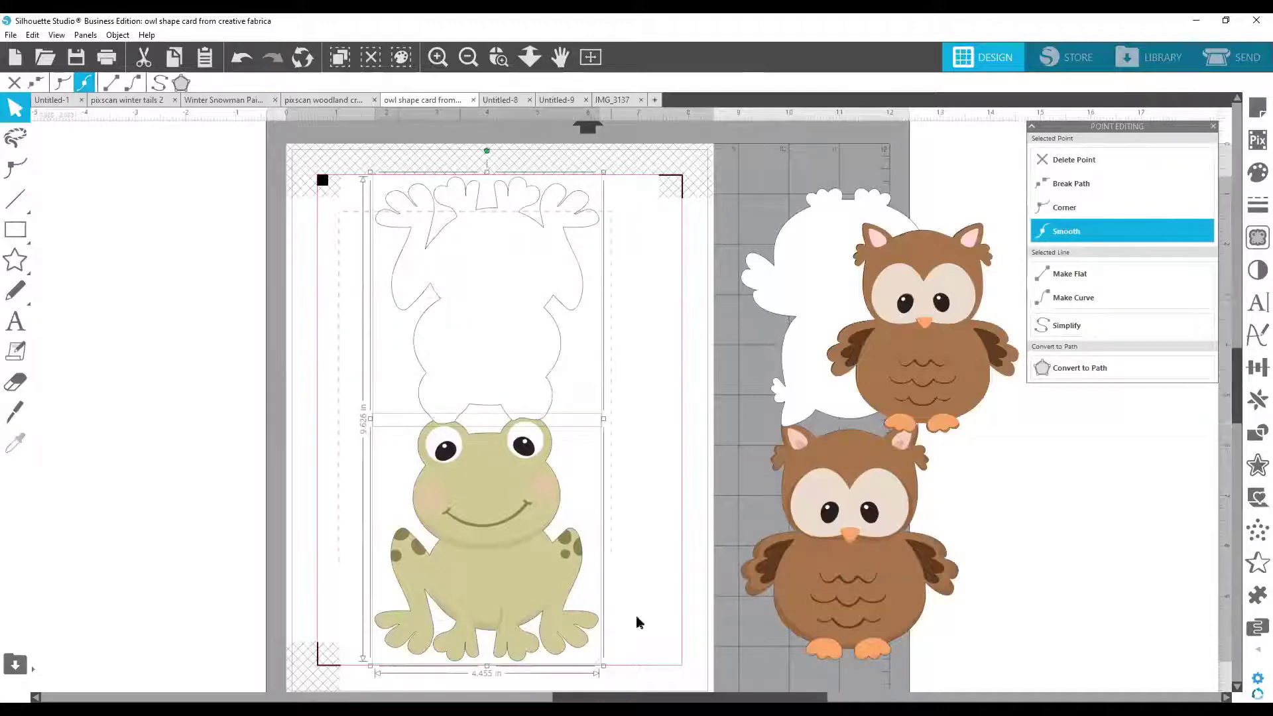
right_click(581, 583)
left_click(626, 443)
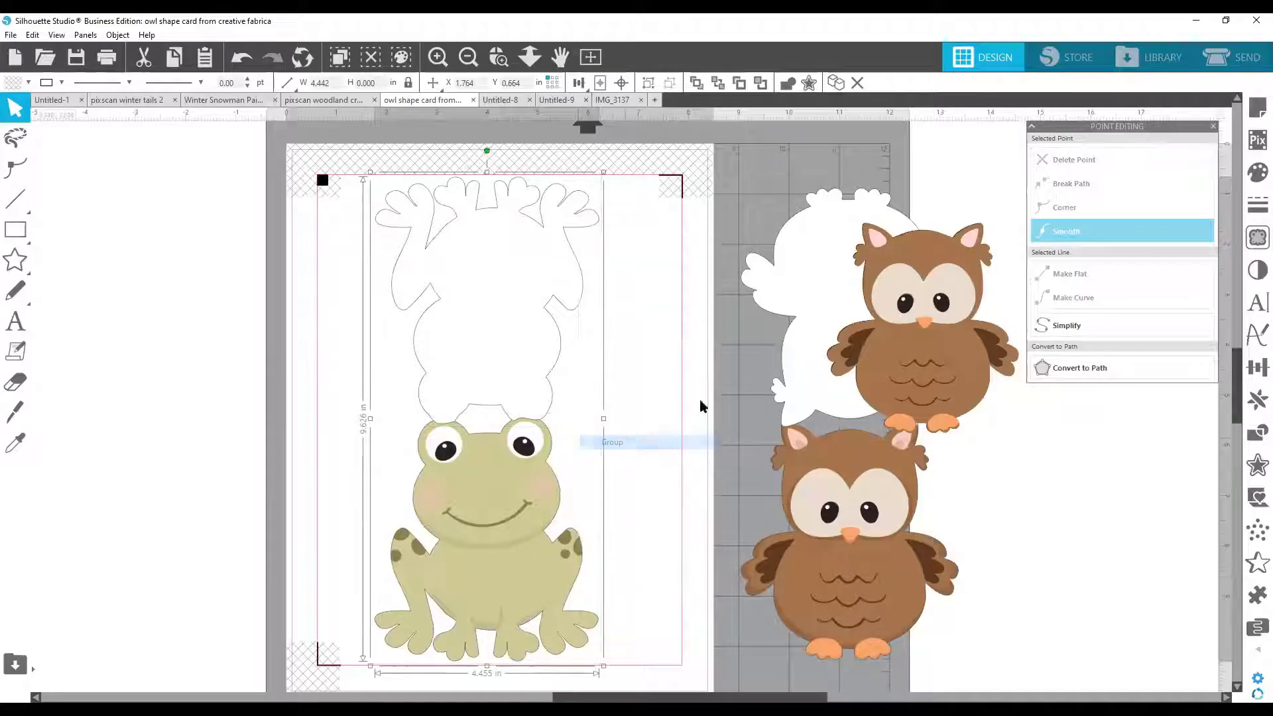
Review the frog card's cut lines, and move the grouped card off the page over the owls, to about X 10.372, Y 0.690
left_click(1252, 61)
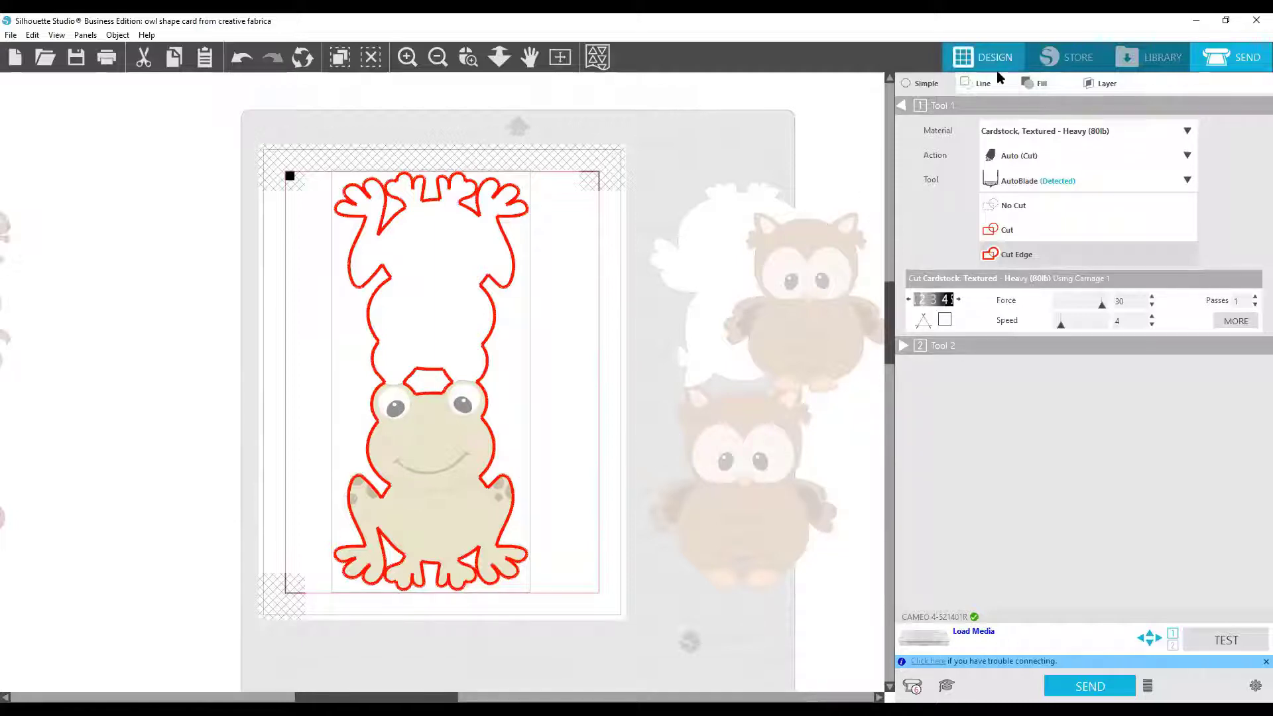
left_click(984, 57)
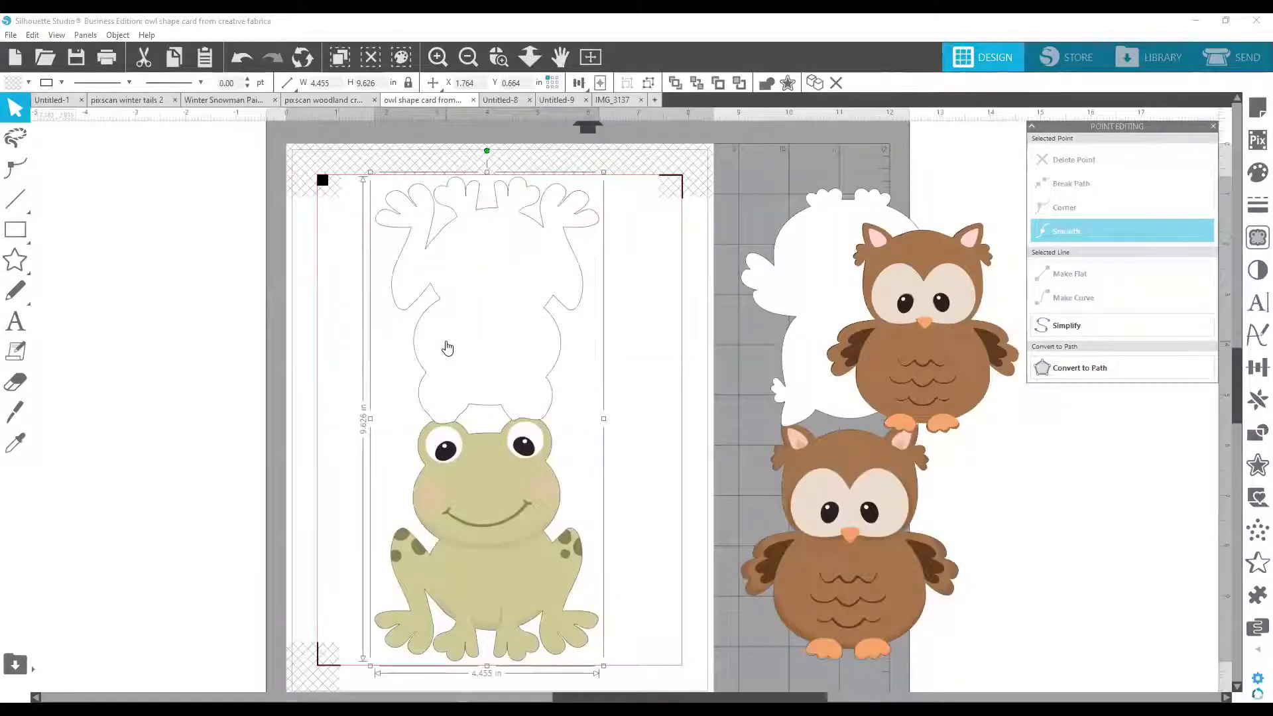
left_click_drag(362, 328, 793, 328)
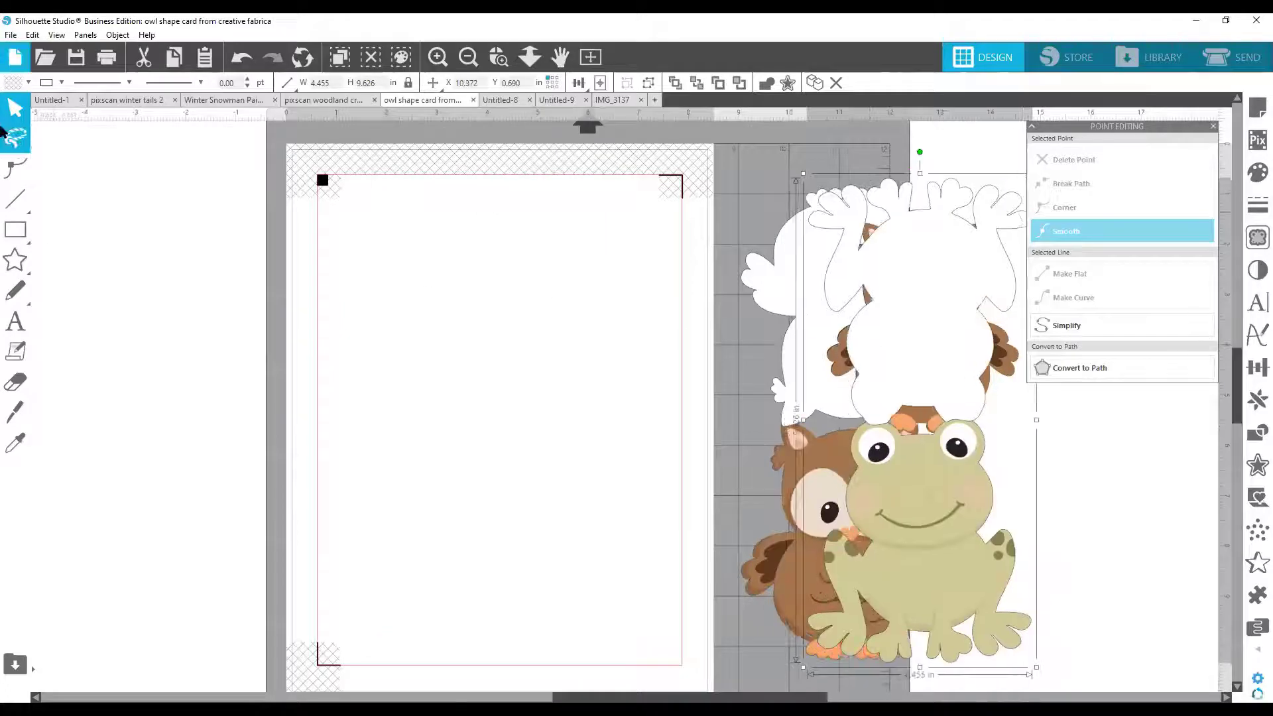
Merge the raccoon image NaturalWoodlandFriends-3 from the woodland creatures PNGs folder into the design
left_click(14, 35)
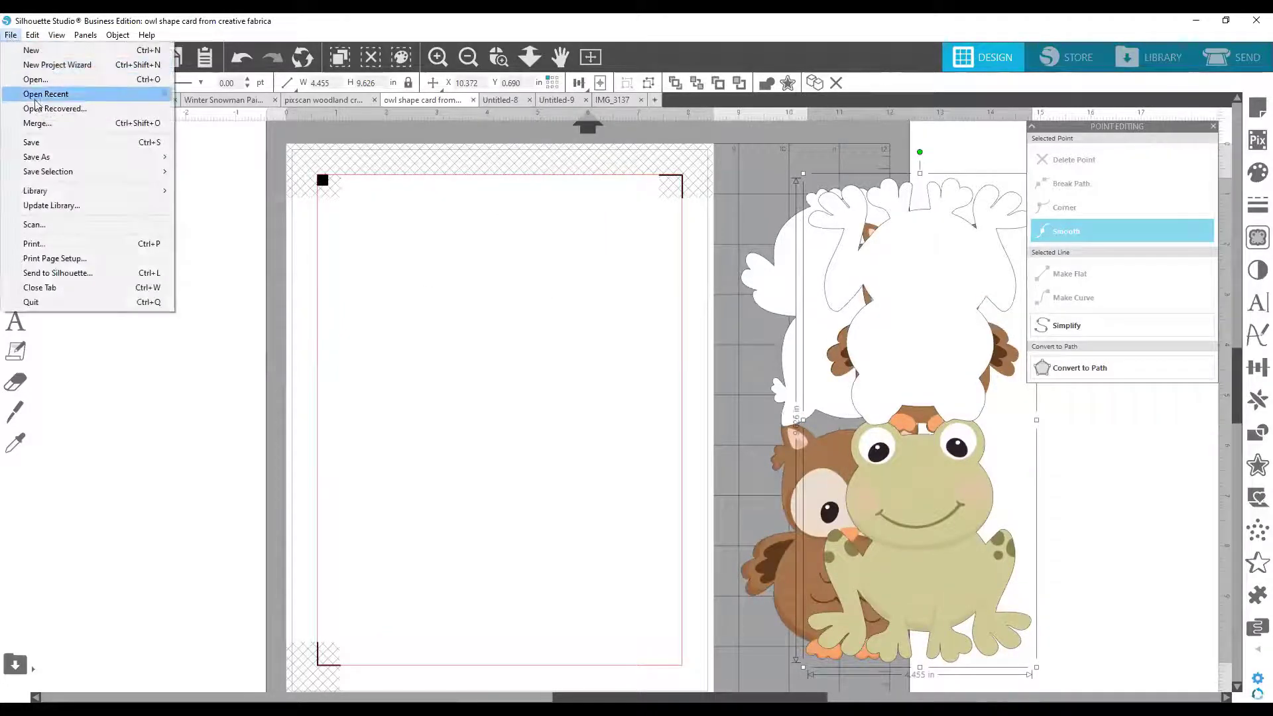
left_click(40, 124)
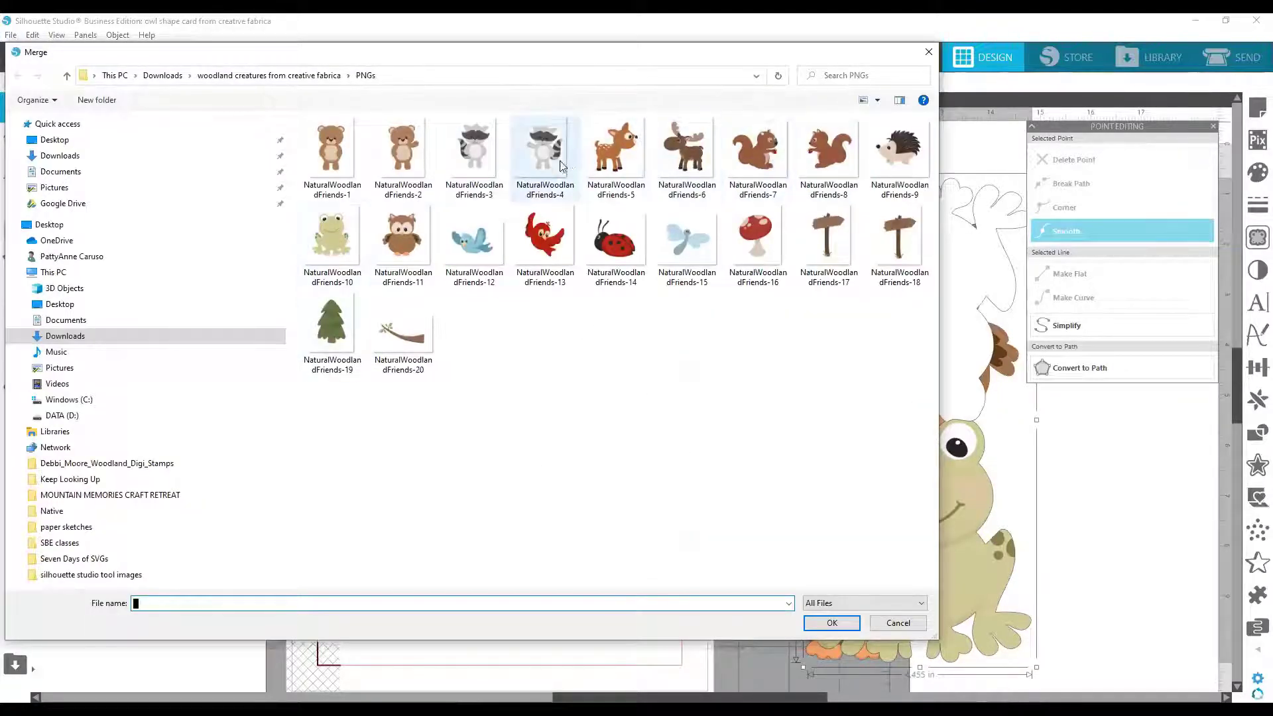
double_click(481, 160)
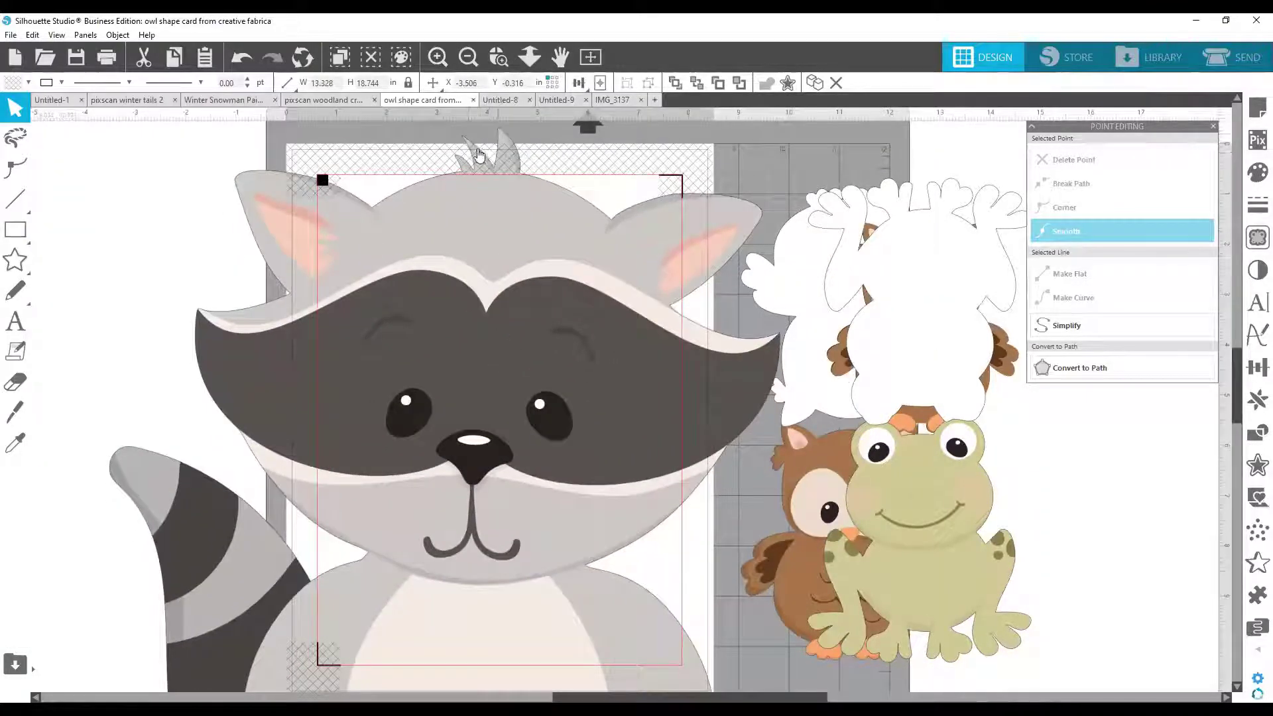
Scale the raccoon proportionally to a height of 5 inches and place it inside the page's cut border
left_click(484, 156)
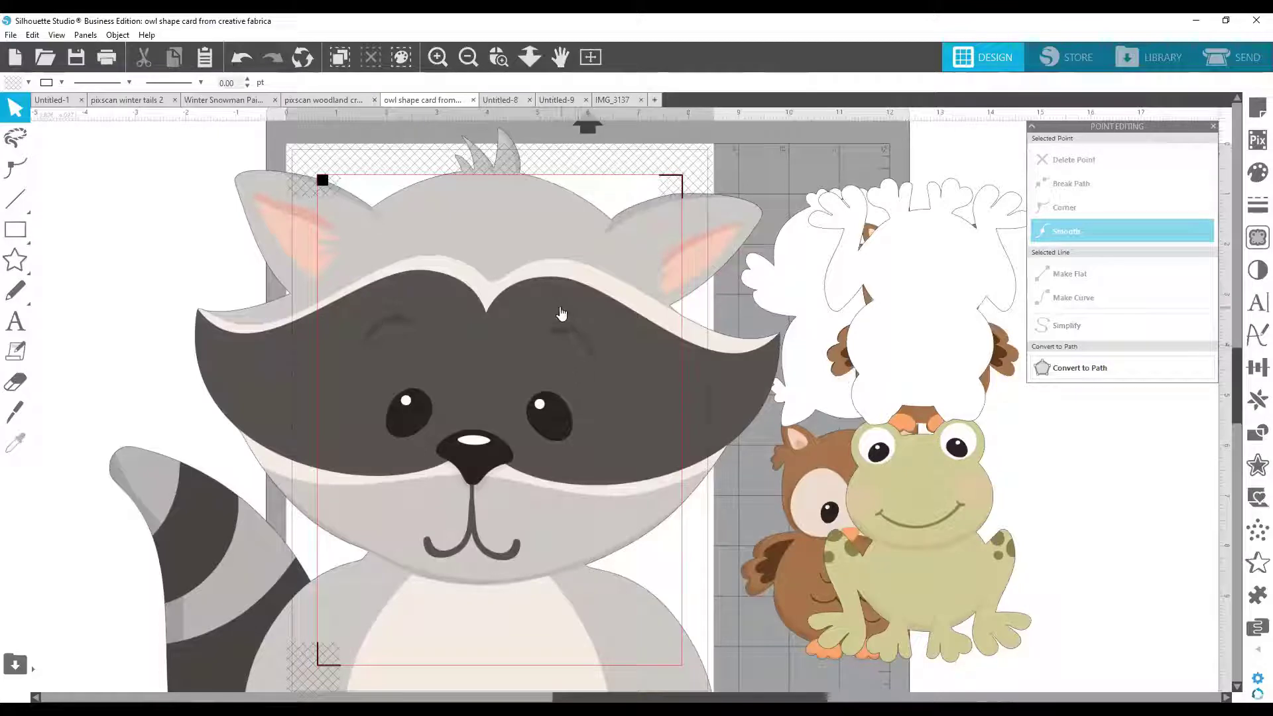
left_click_drag(561, 304, 483, 222)
right_click(474, 235)
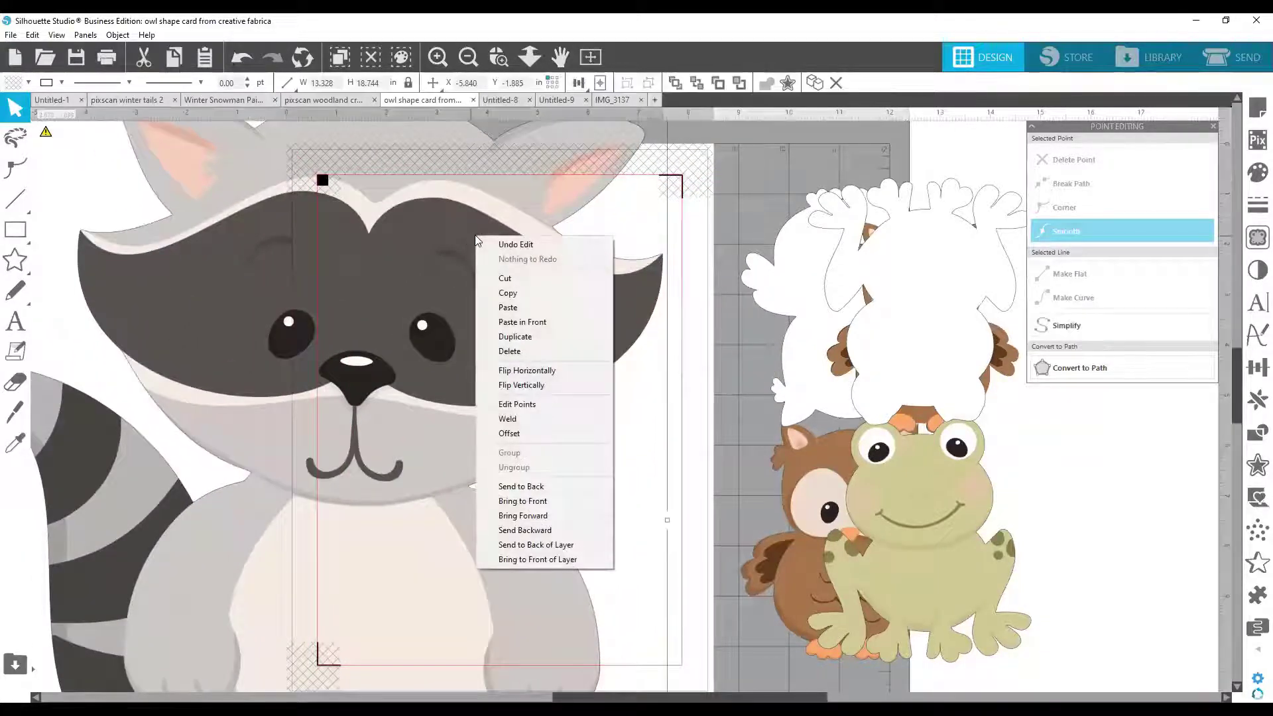
left_click(442, 290)
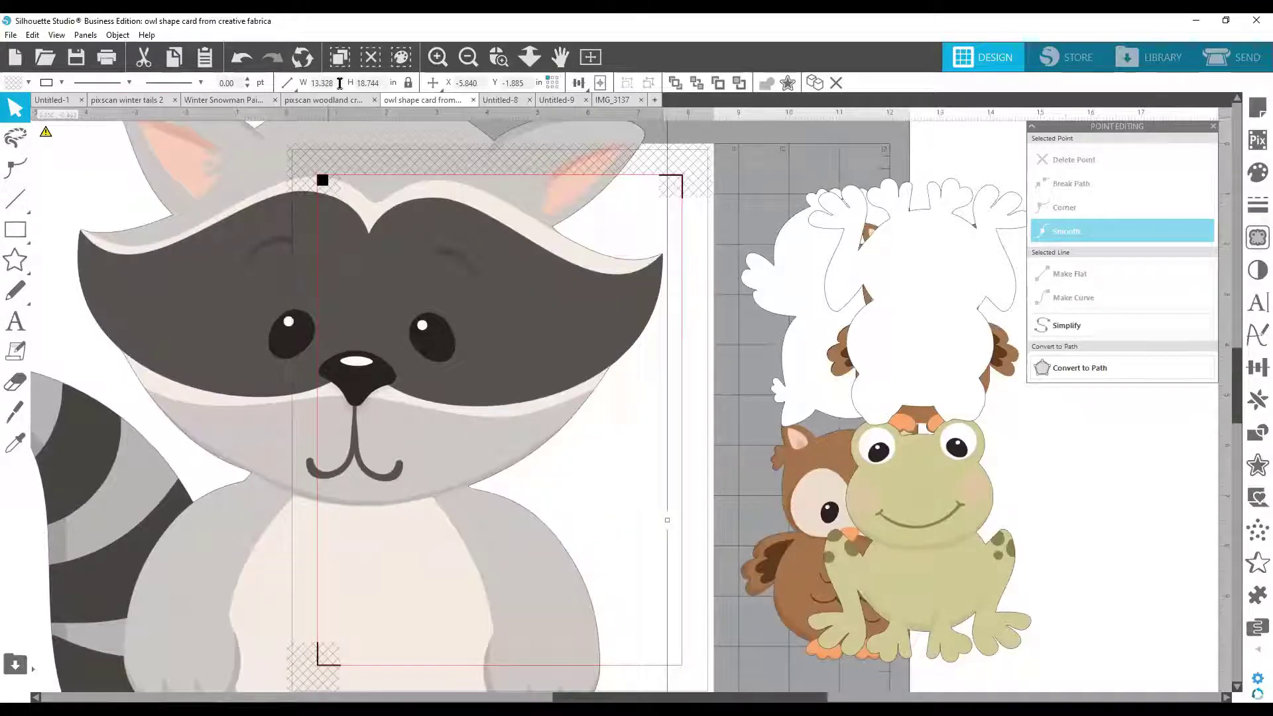
left_click(377, 84)
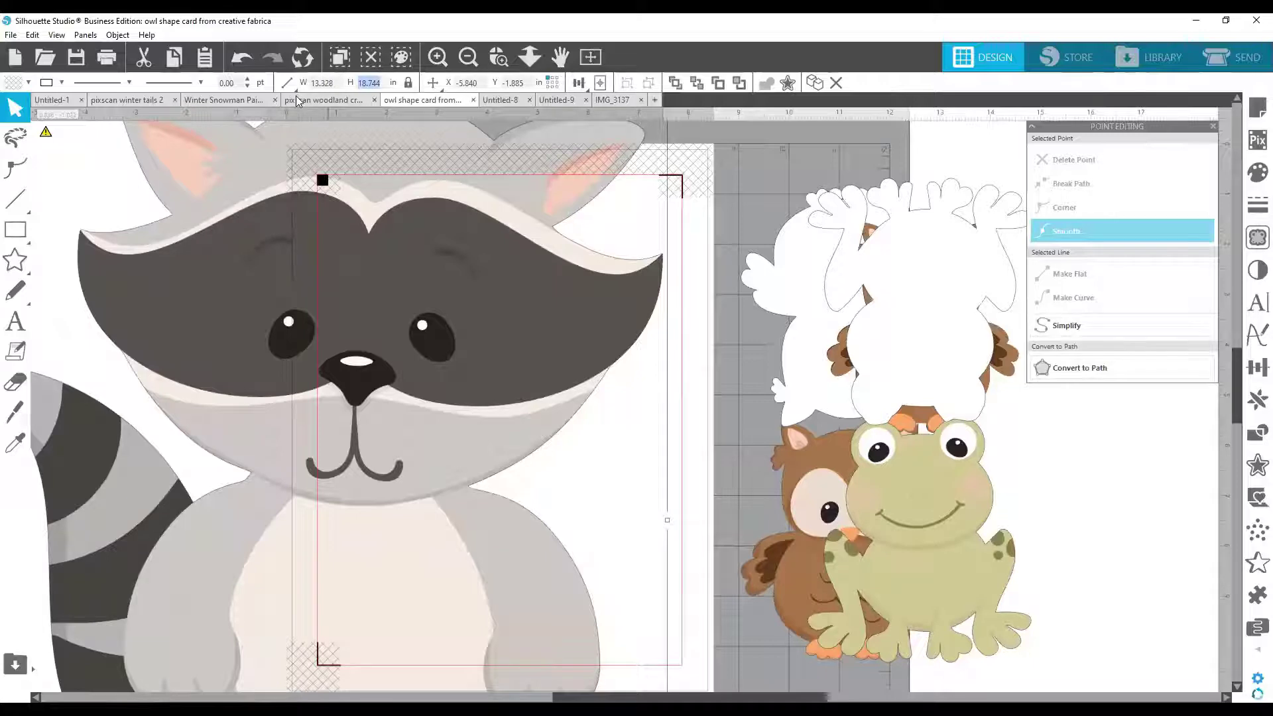
type("5")
key("Return")
left_click_drag(388, 502, 483, 361)
left_click(548, 386)
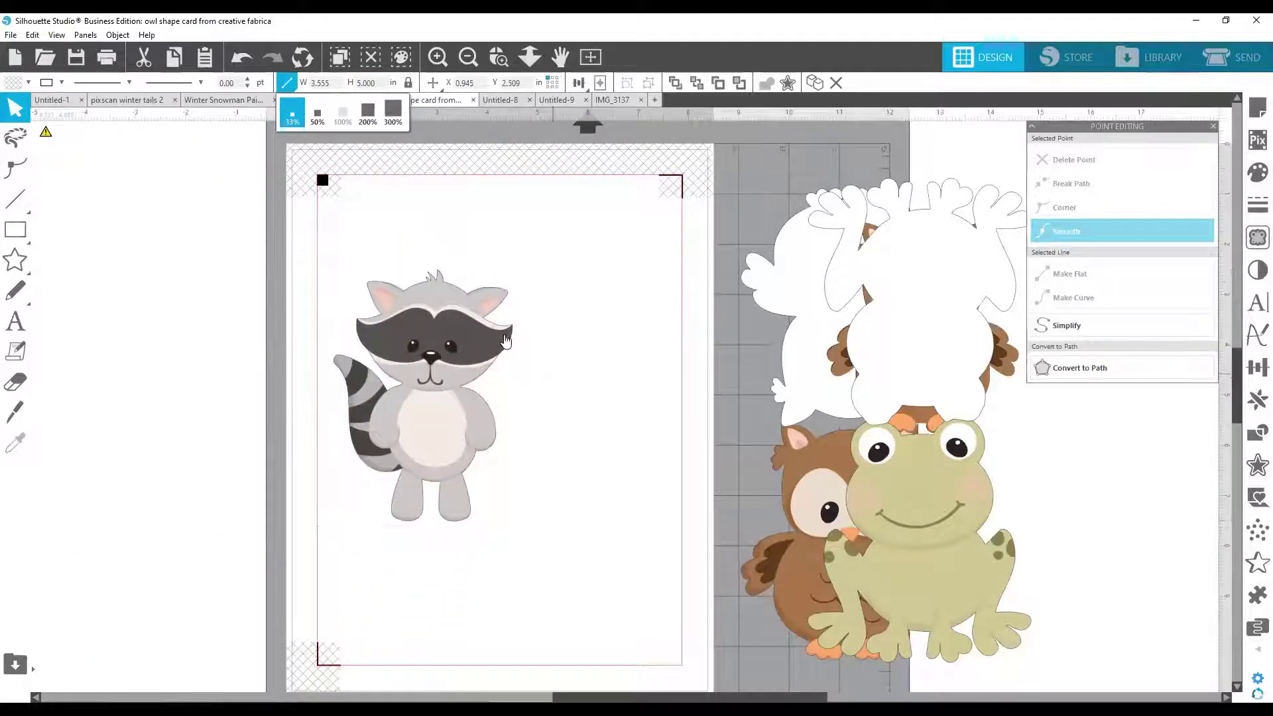
Delete edge points from the hair tuft on top of the raccoon's head to simplify its outline
double_click(442, 279)
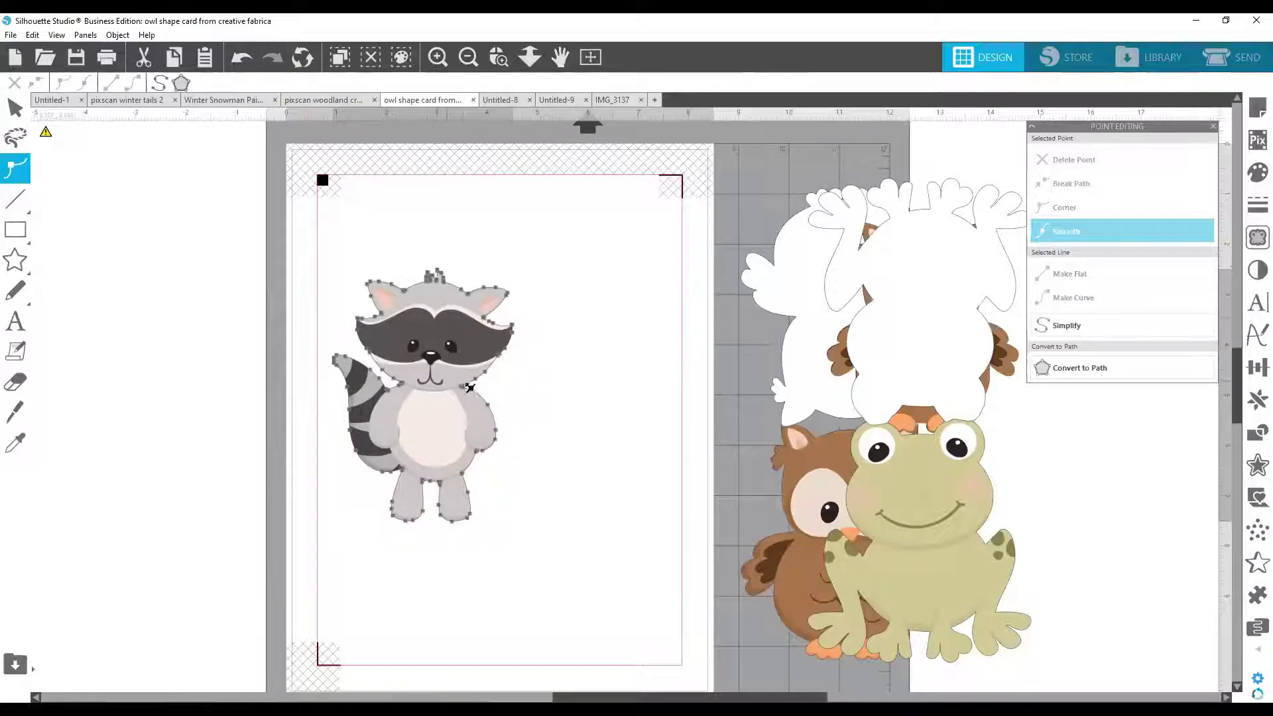
left_click(437, 272)
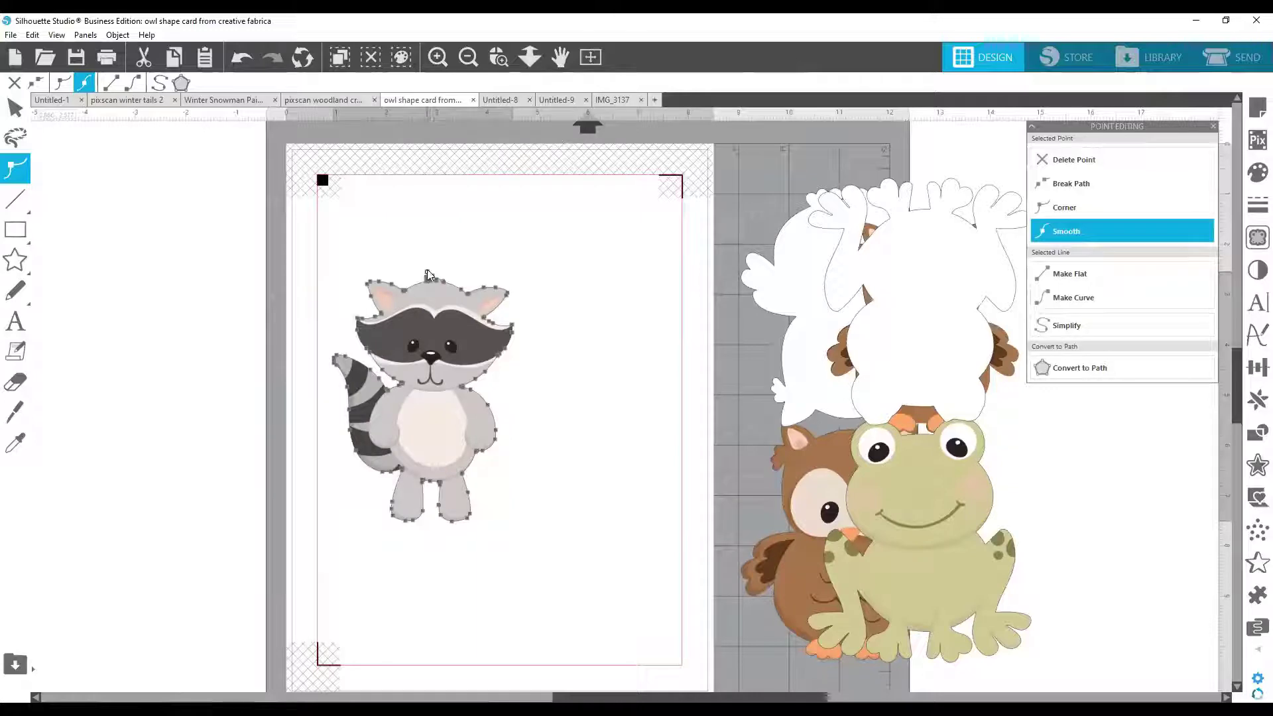
left_click(422, 277)
left_click(427, 274)
left_click(429, 277)
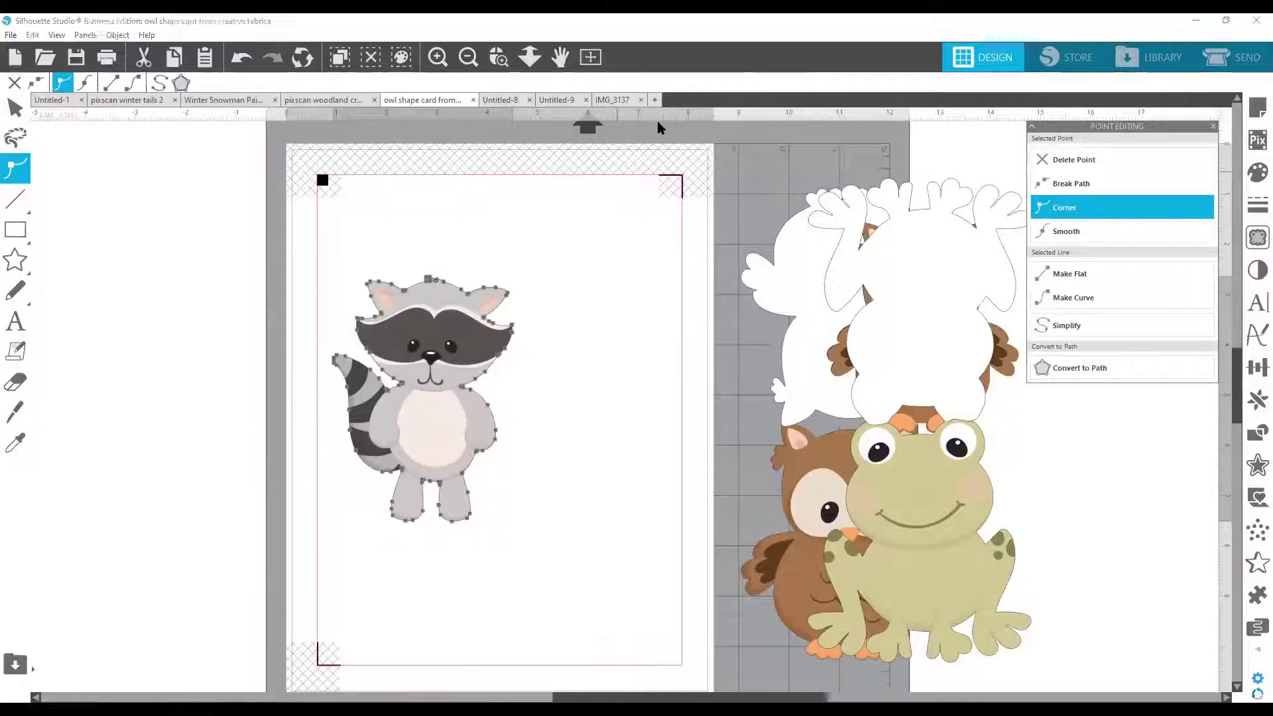
left_click(571, 212)
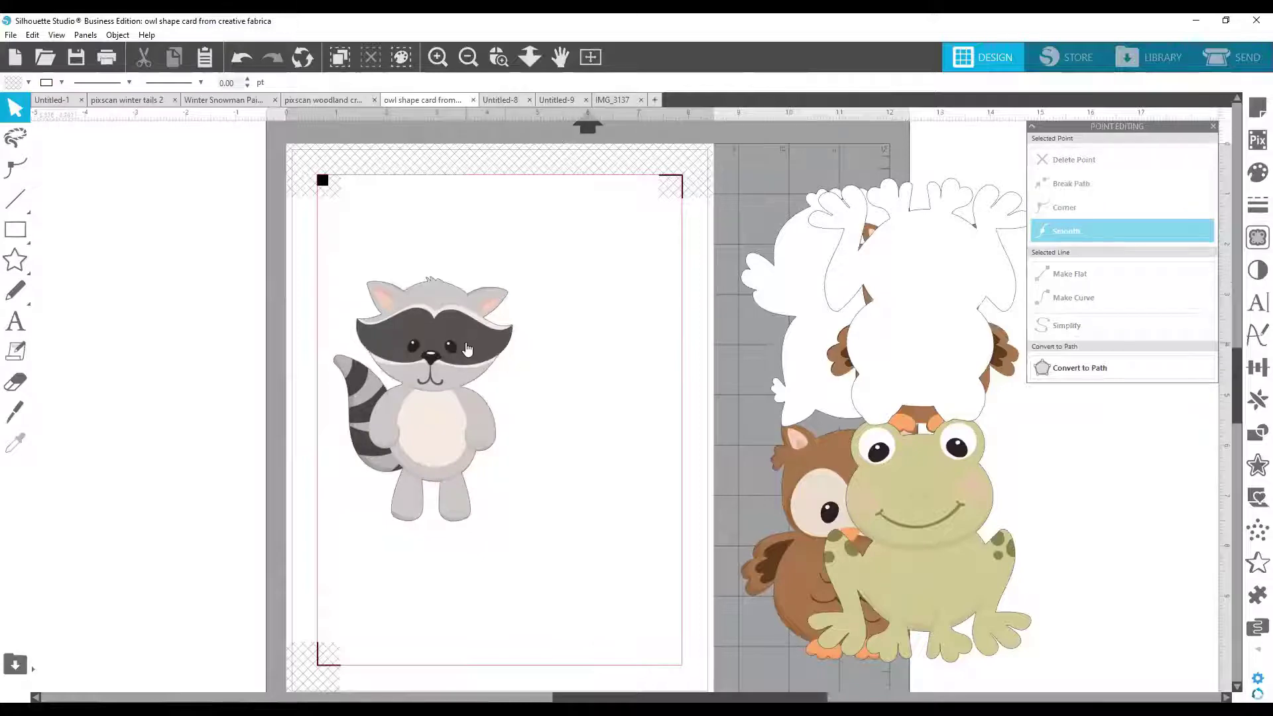
Move the raccoon to the lower half of the page, about X 1.960, Y 5.027, and mirror a copy above it
left_click_drag(458, 351, 510, 472)
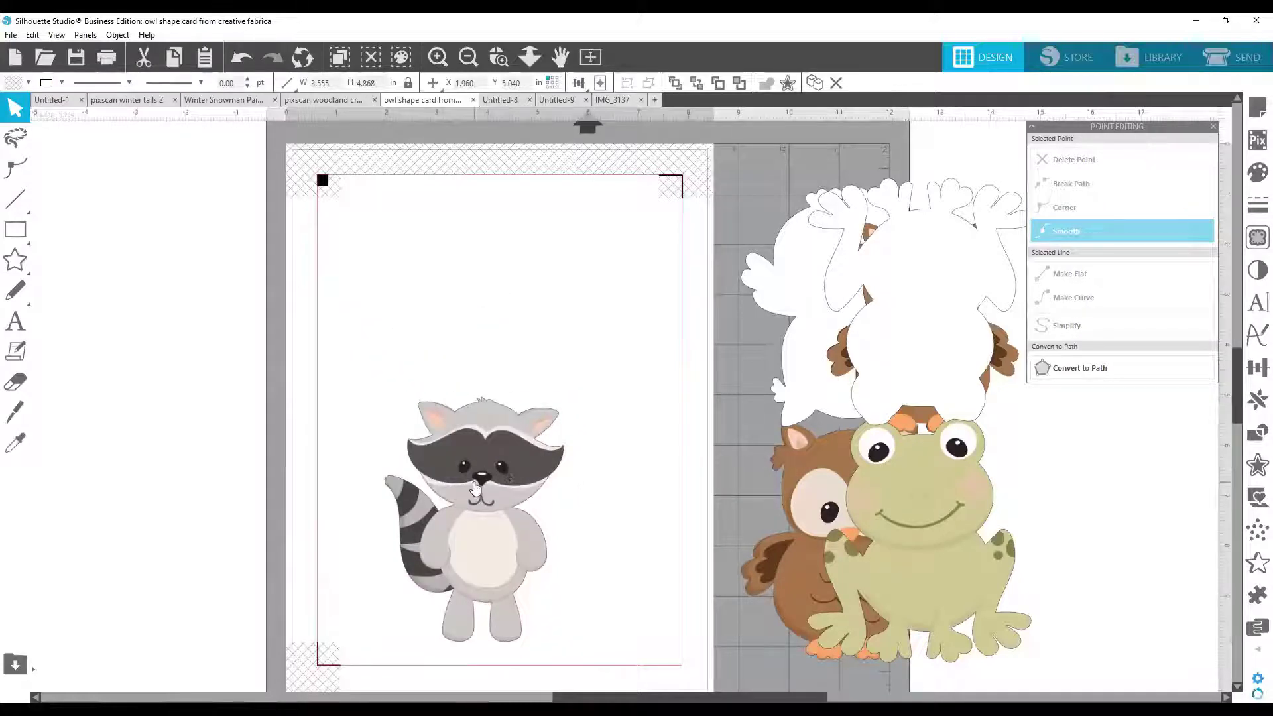
left_click(477, 490)
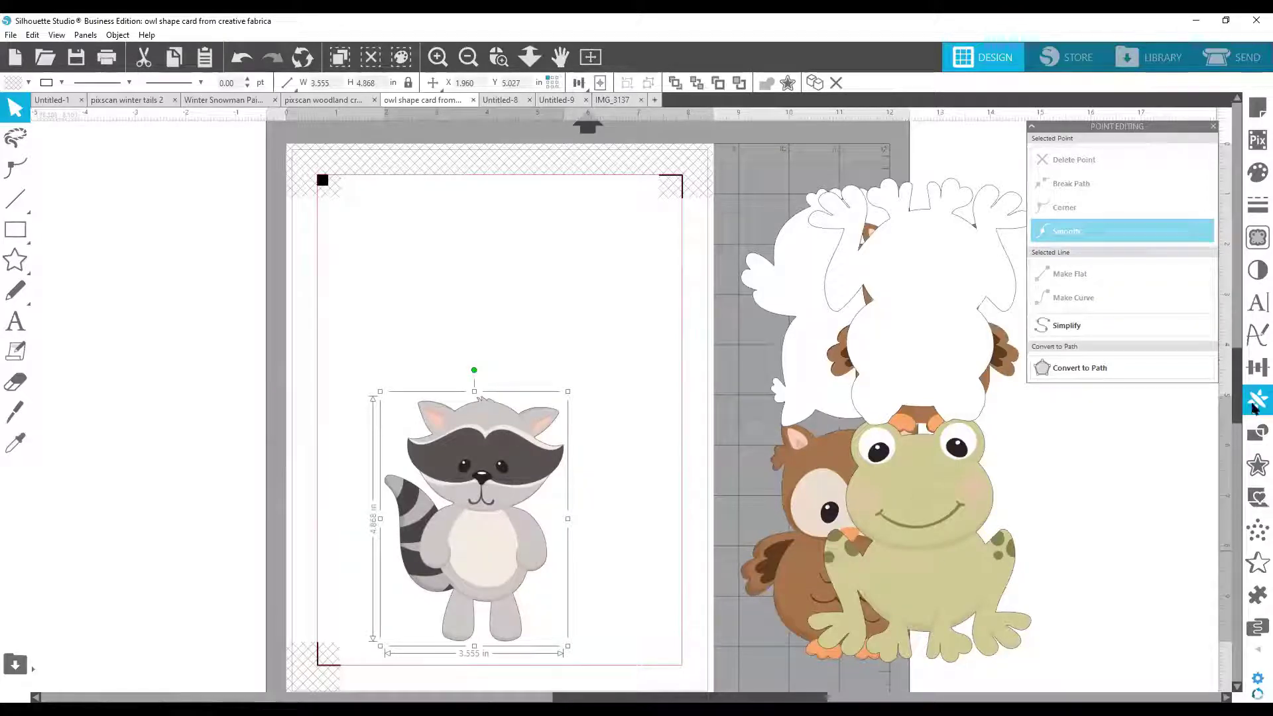
left_click(1255, 401)
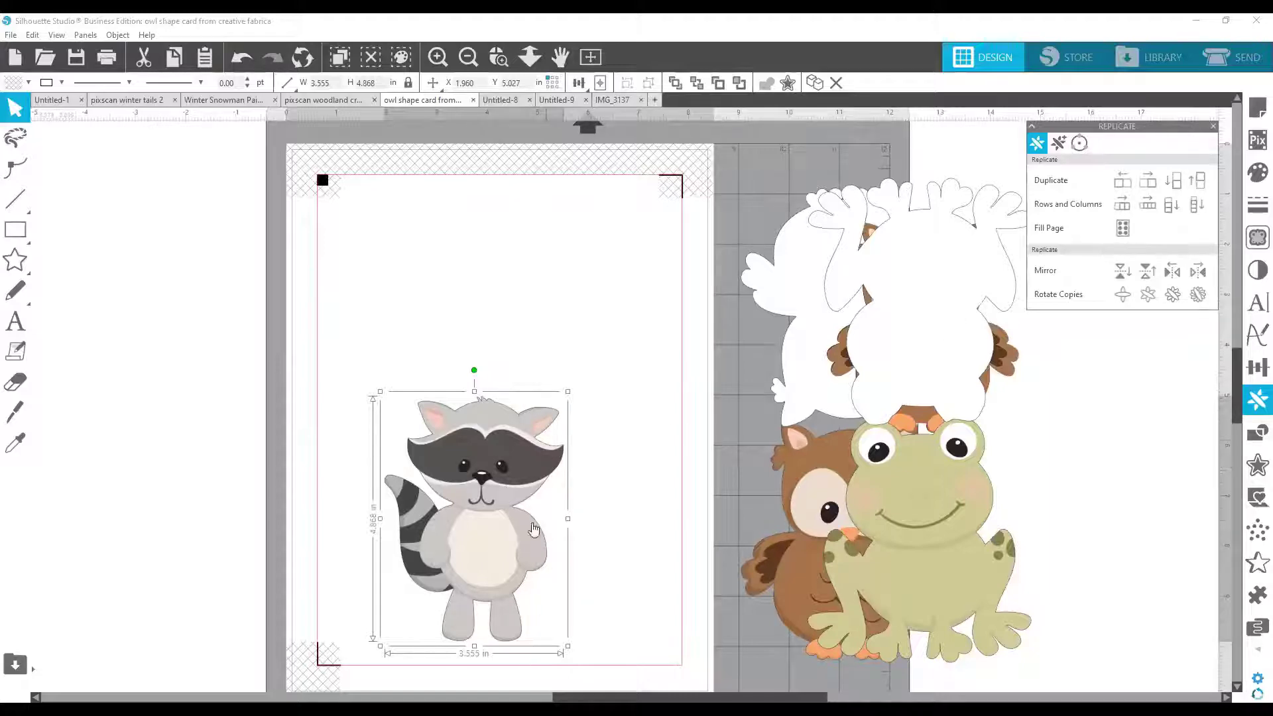
left_click(1149, 272)
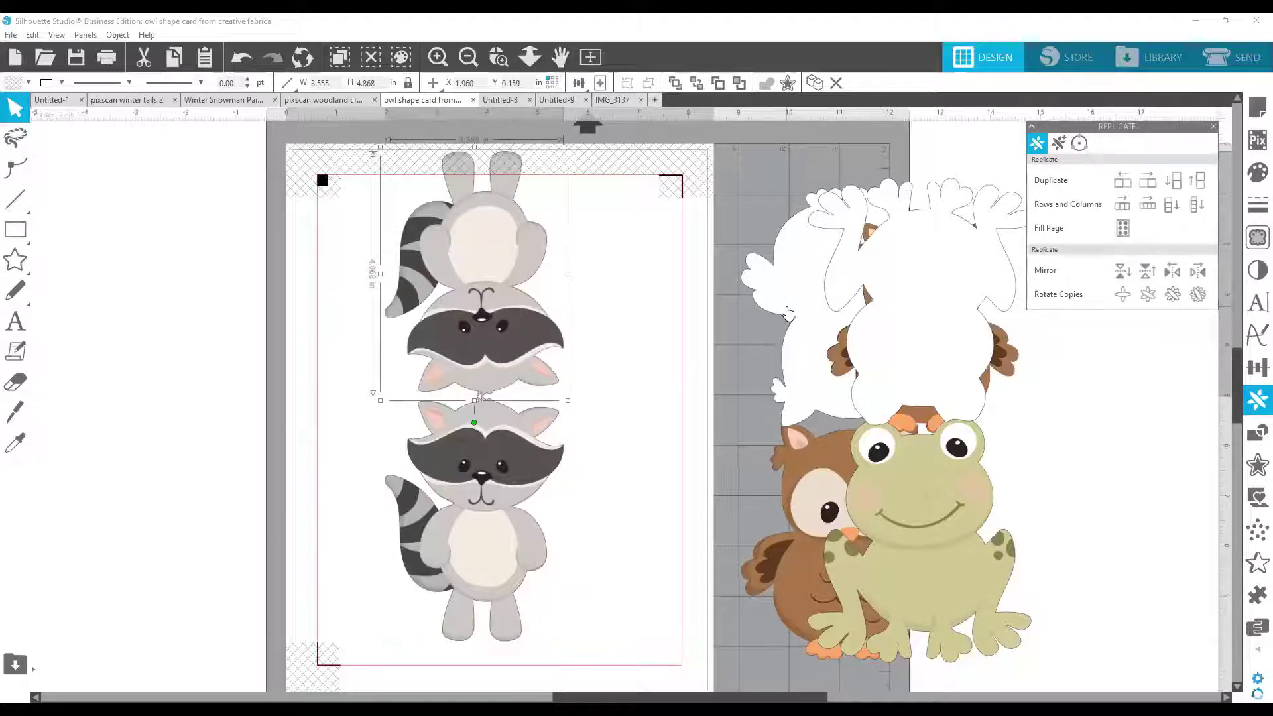
Nudge the mirrored raccoon down to Y 0.370 so its head and ears overlap the lower raccoon
key("Down")
key("Down")
key("Down")
key("Down")
key("Down")
key("Down")
key("Down")
key("Down")
key("Down")
key("Down")
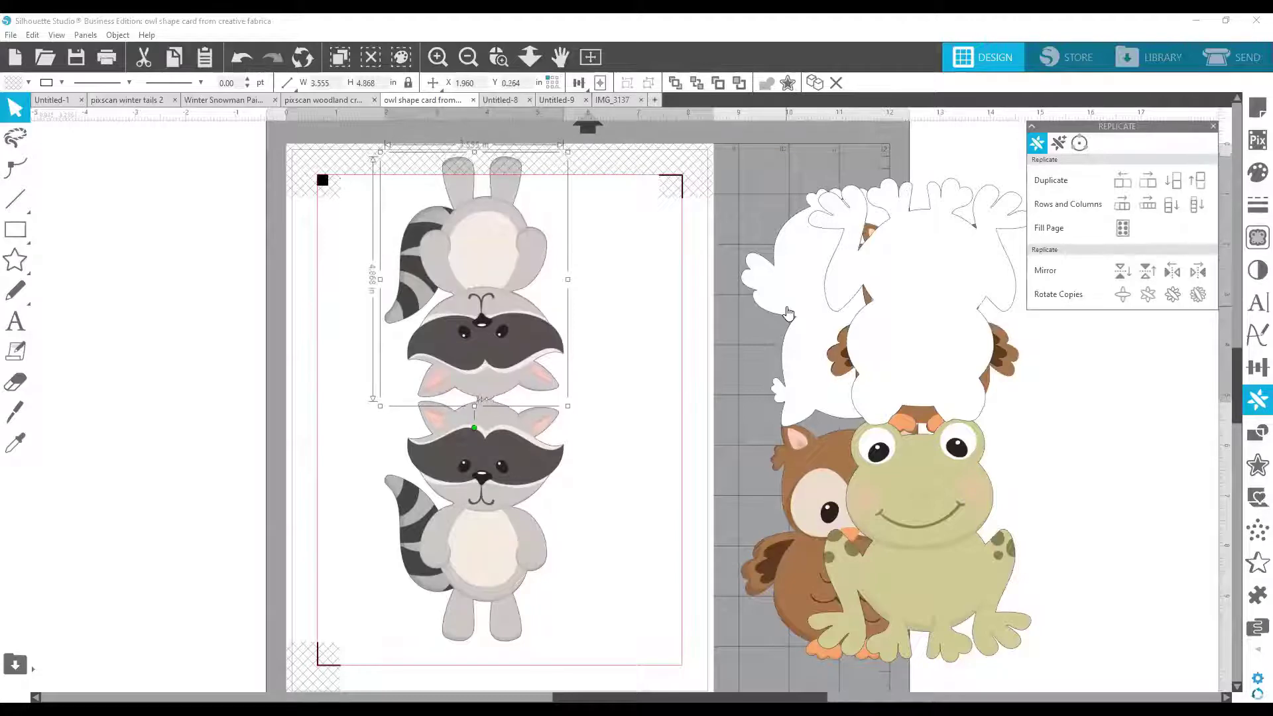
key("Down")
key("Down")
key("Down")
key("Down")
key("Down")
key("Down")
key("Down")
key("Down")
key("Down")
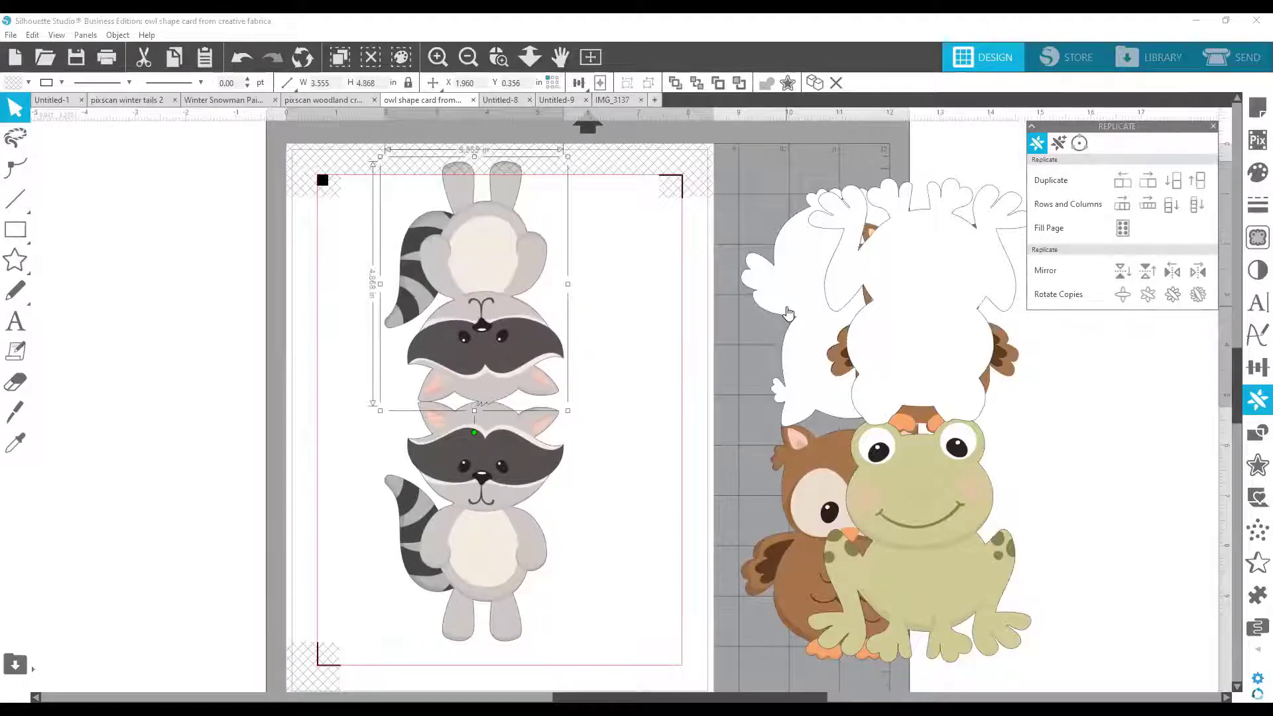
key("Down")
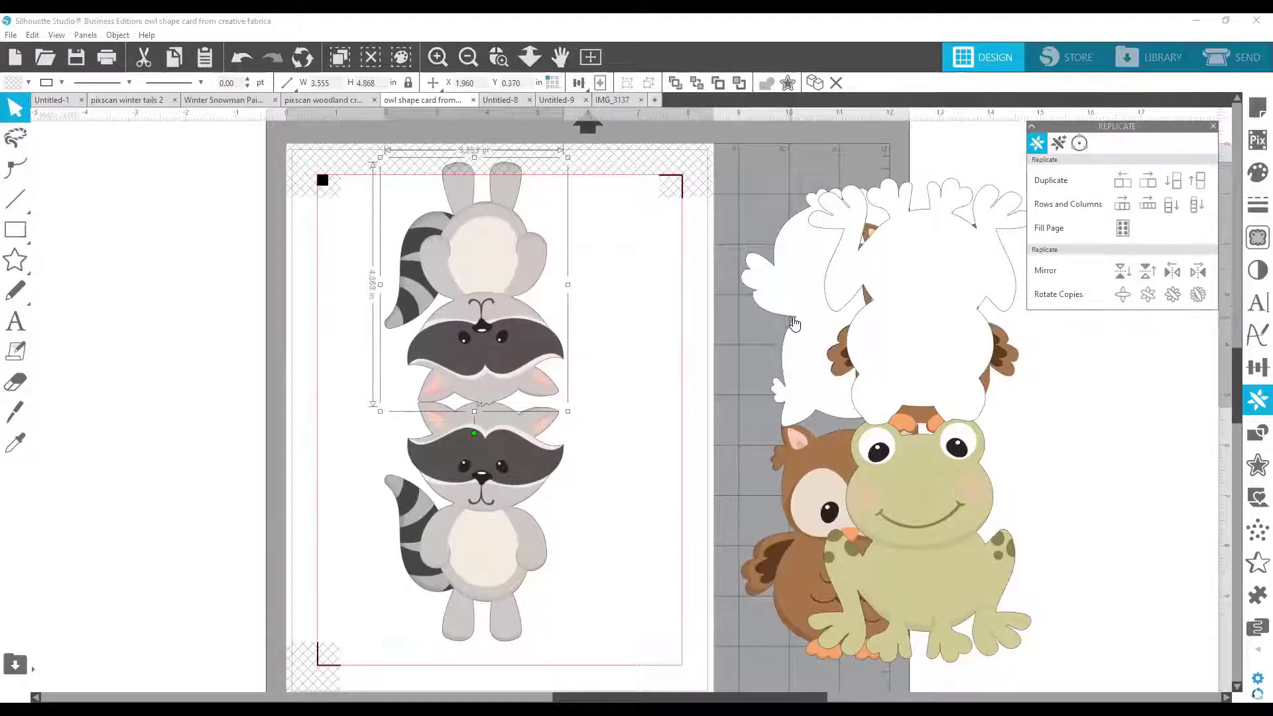
left_click(631, 338)
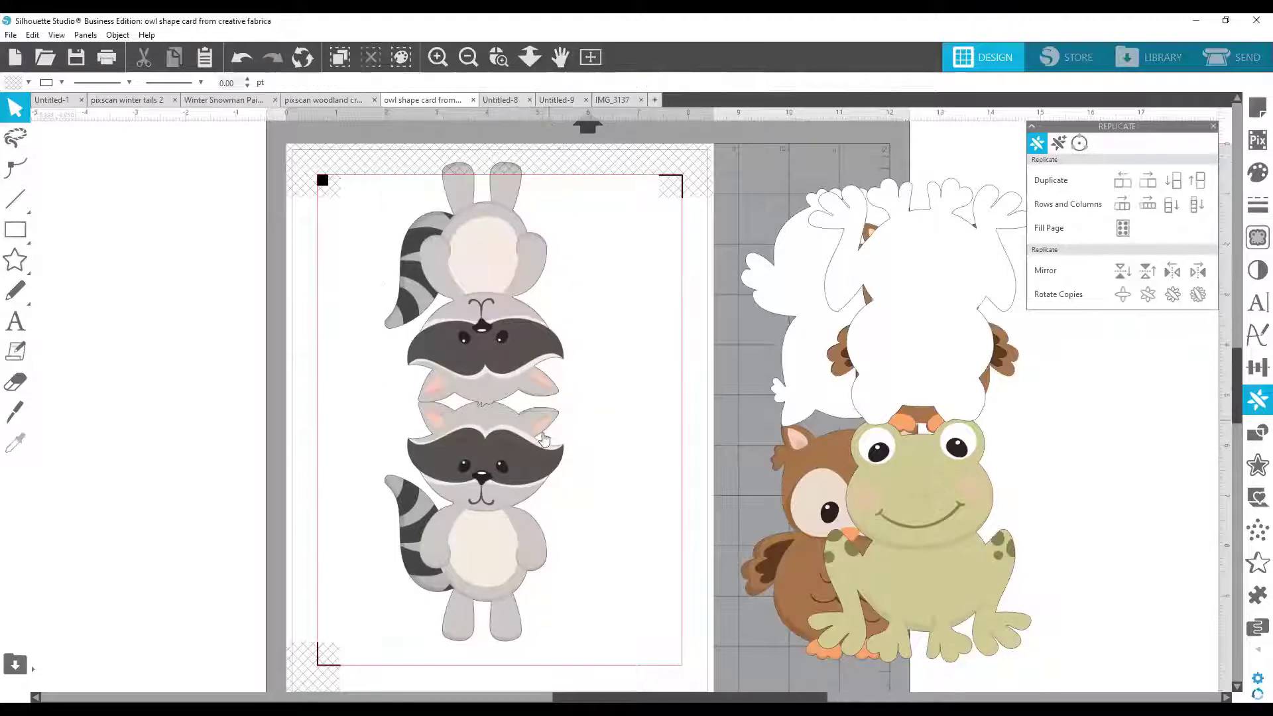
Pull the edge points of the mirrored raccoon's right ear down over the lower raccoon's ear to widen the joint
double_click(545, 398)
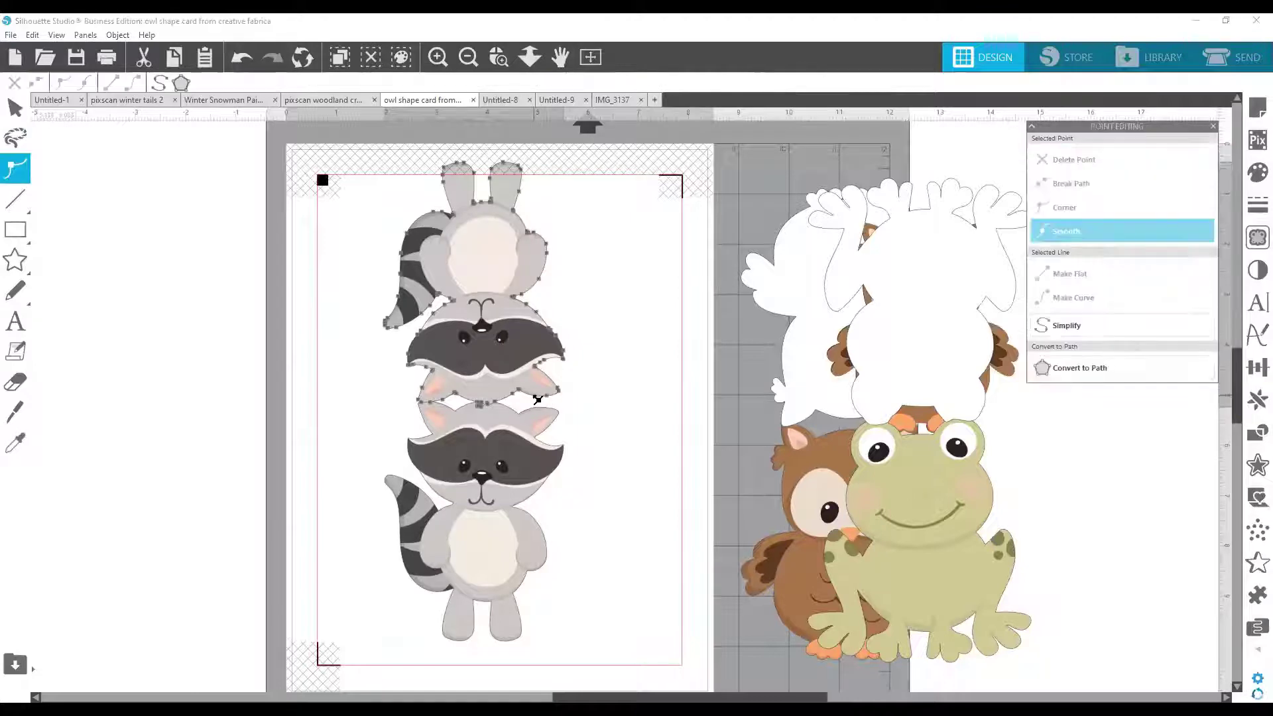
left_click(533, 409)
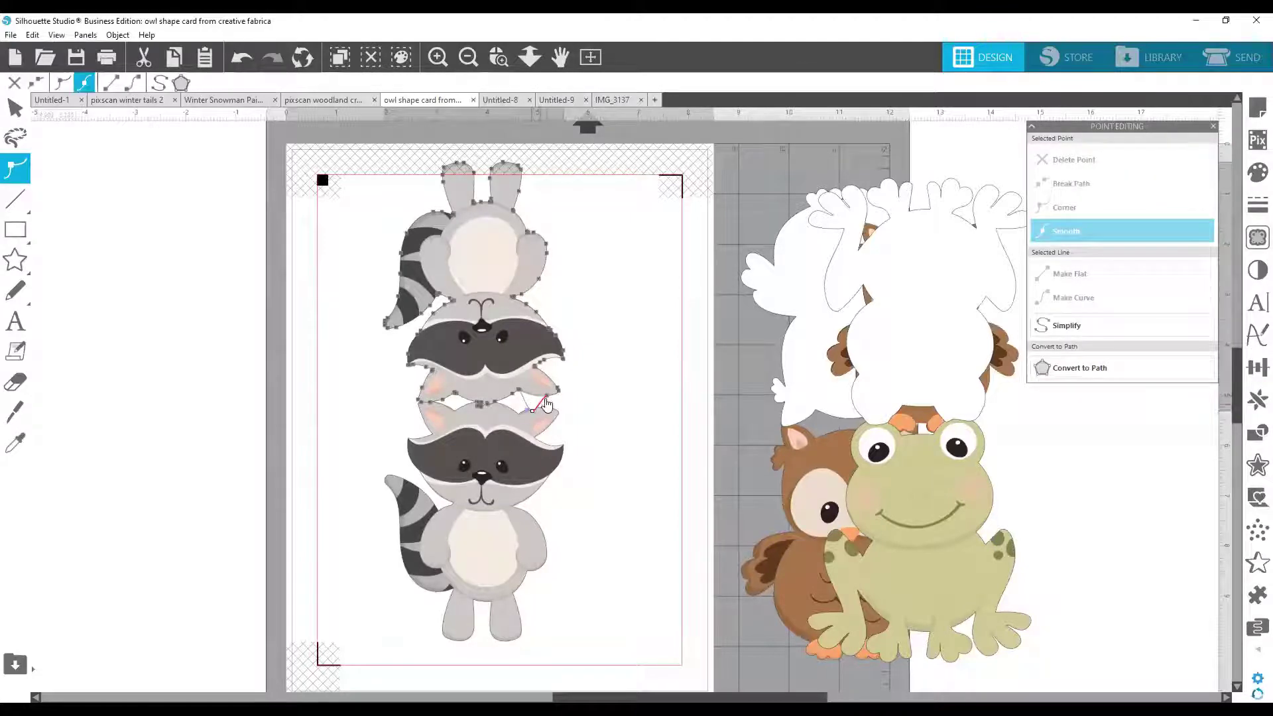
left_click_drag(551, 400, 549, 414)
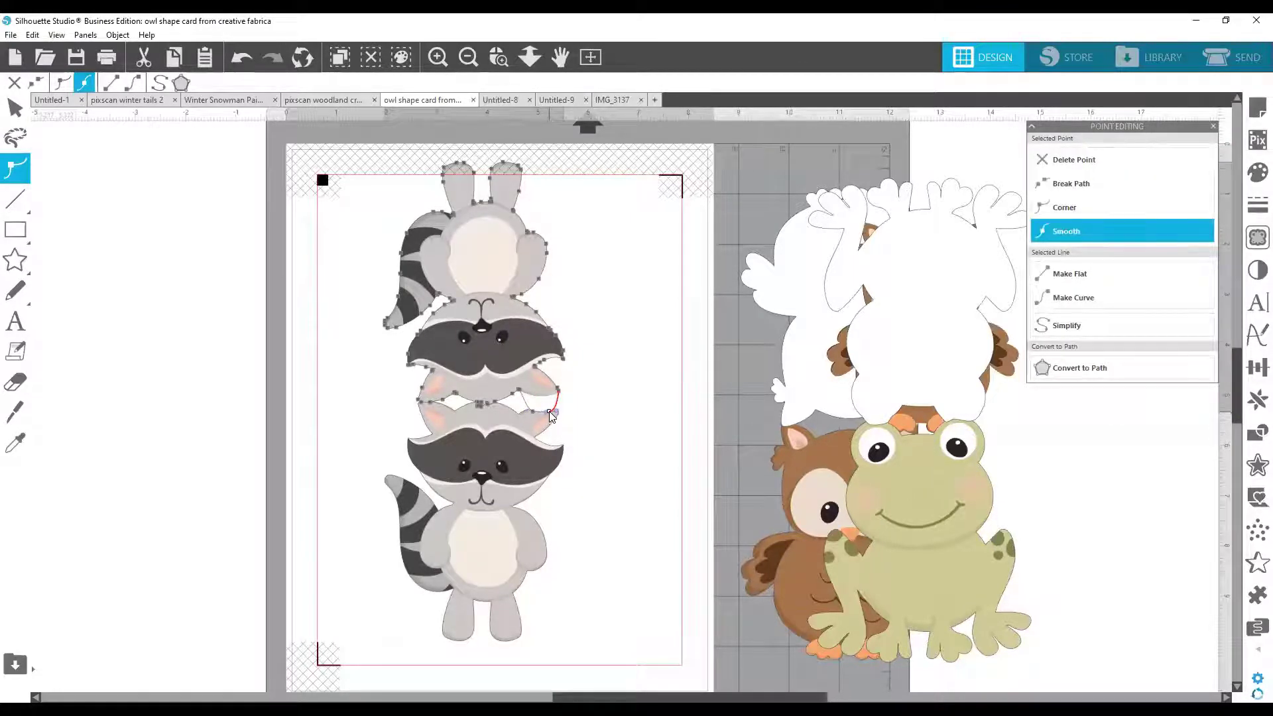
left_click(615, 405)
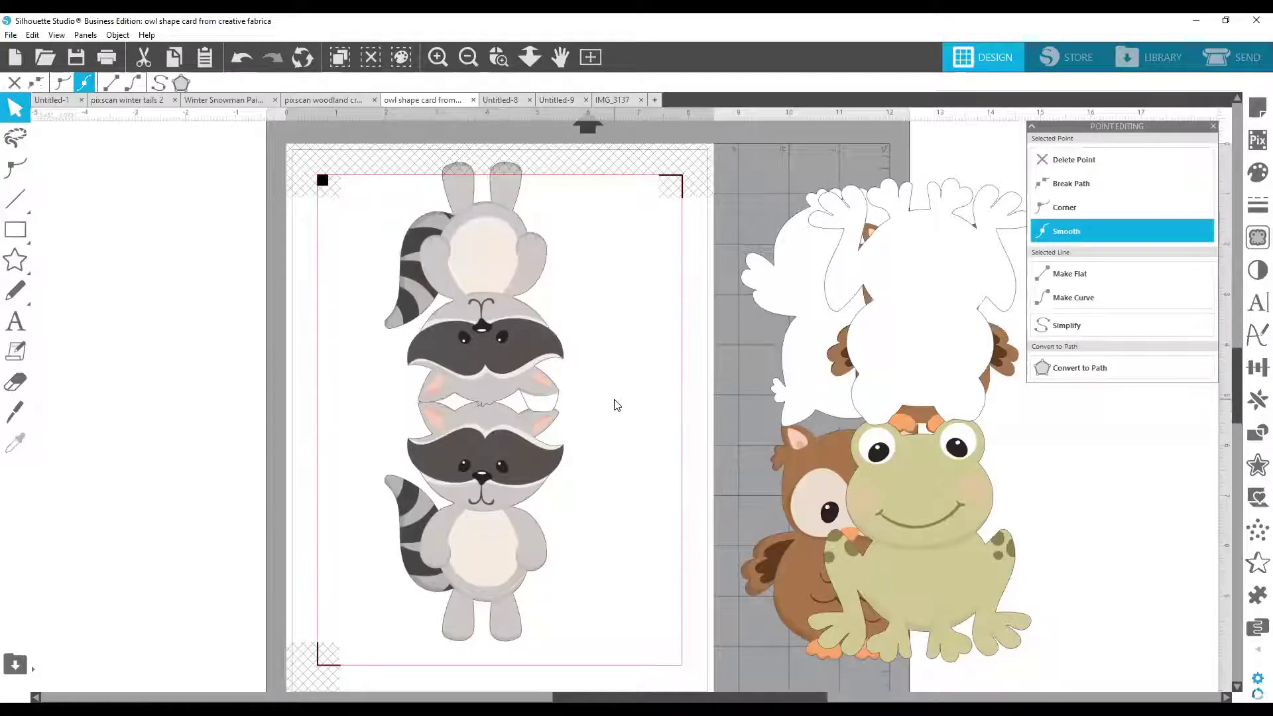
Select both raccoons and group them into one card shape
left_click(509, 377)
right_click(466, 249)
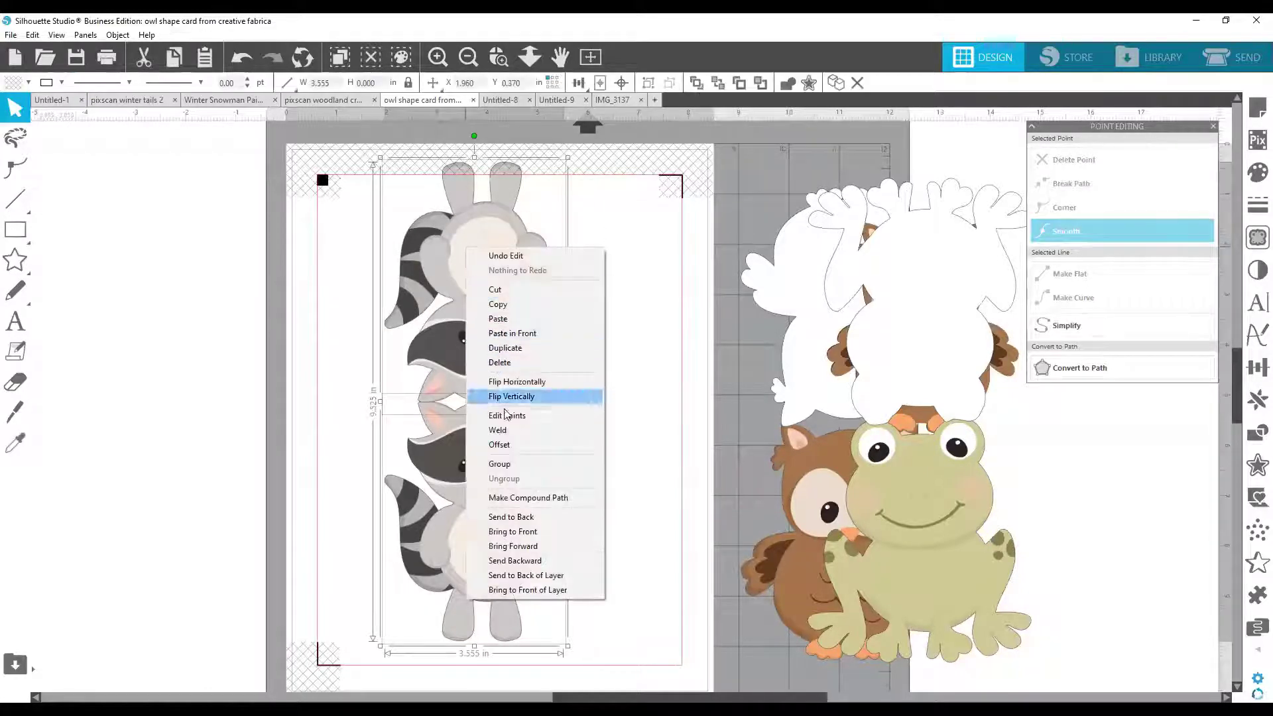
left_click(514, 465)
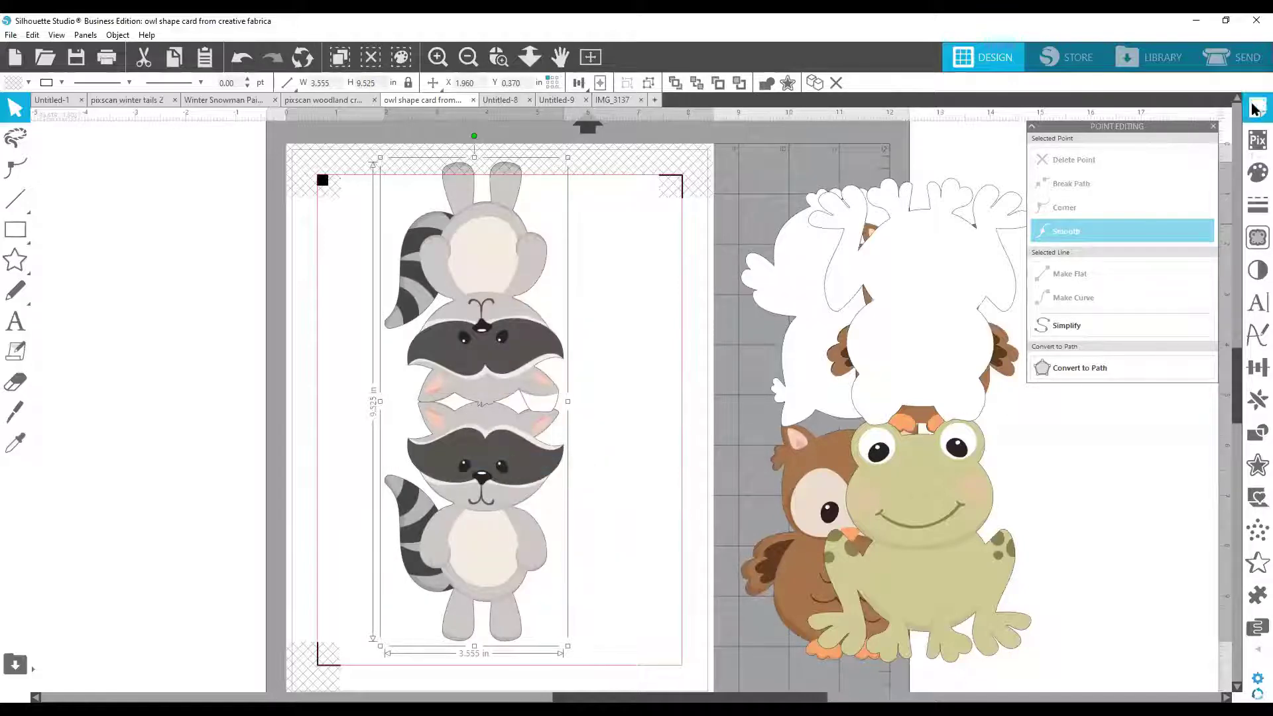
Set the grouped raccoon card to Cut Edge in the cut settings and return to the design view
left_click(1232, 57)
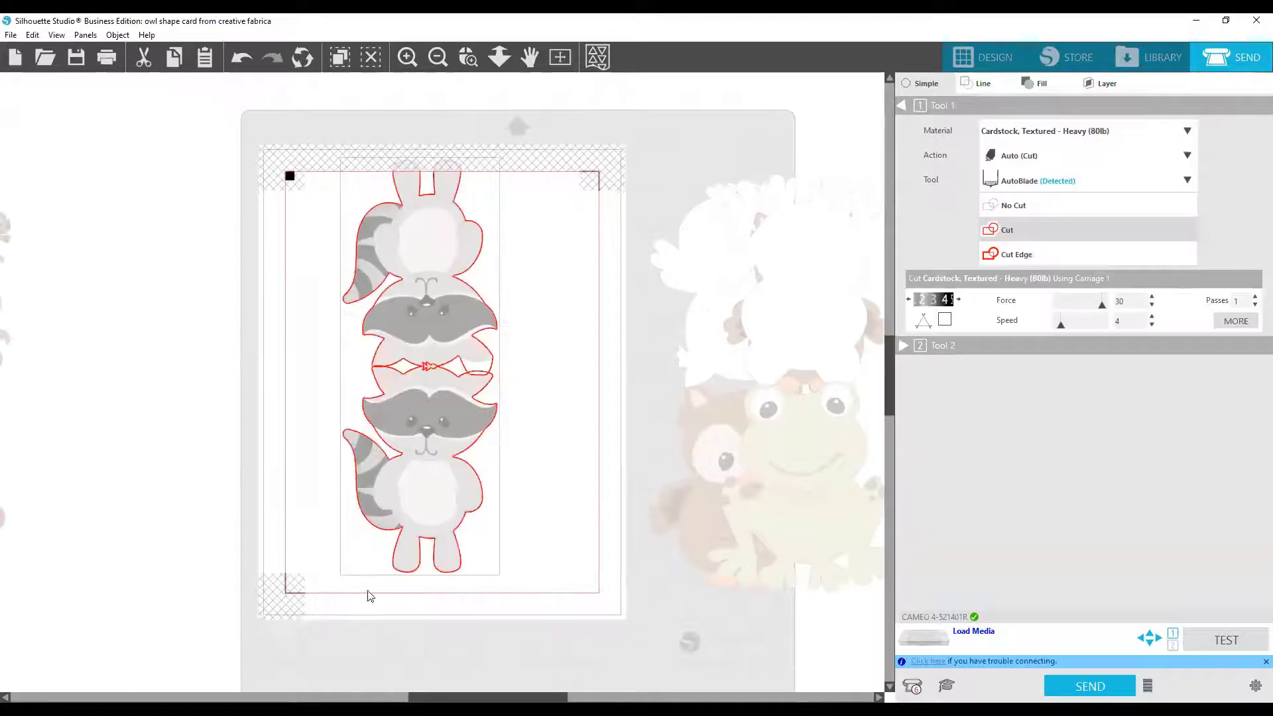
left_click_drag(536, 592, 376, 294)
left_click(494, 415)
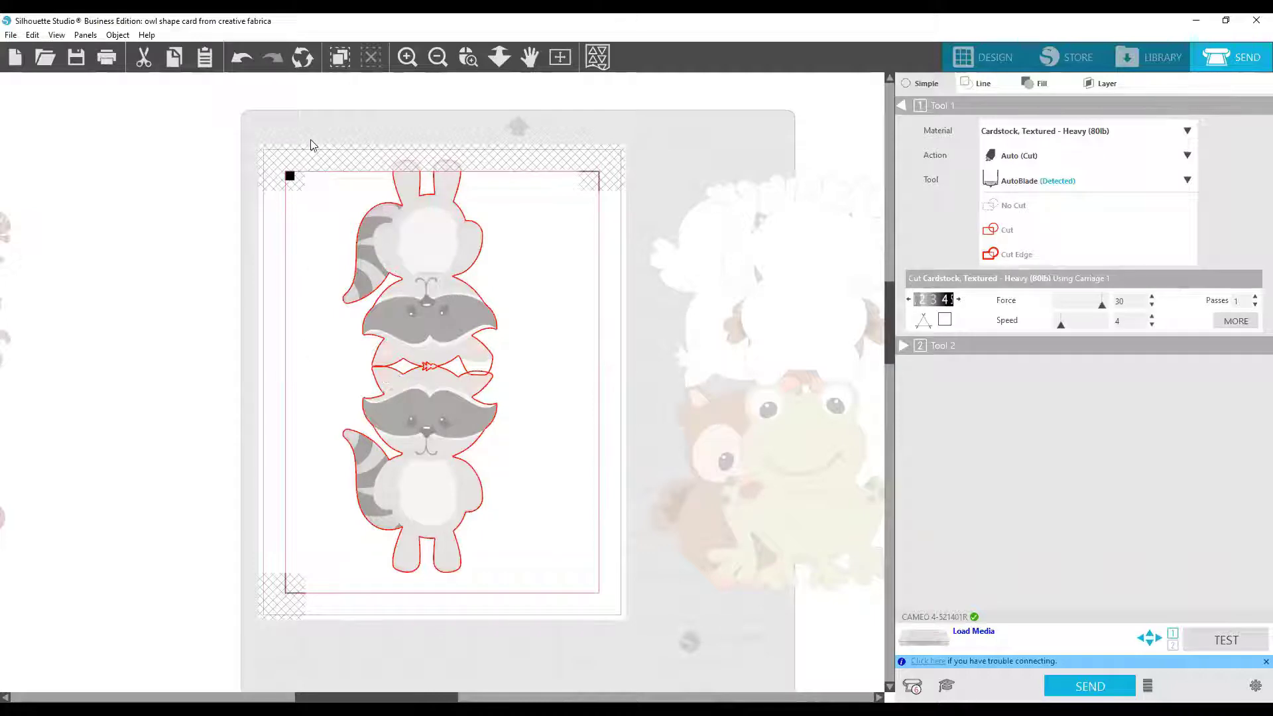
left_click_drag(313, 145, 543, 595)
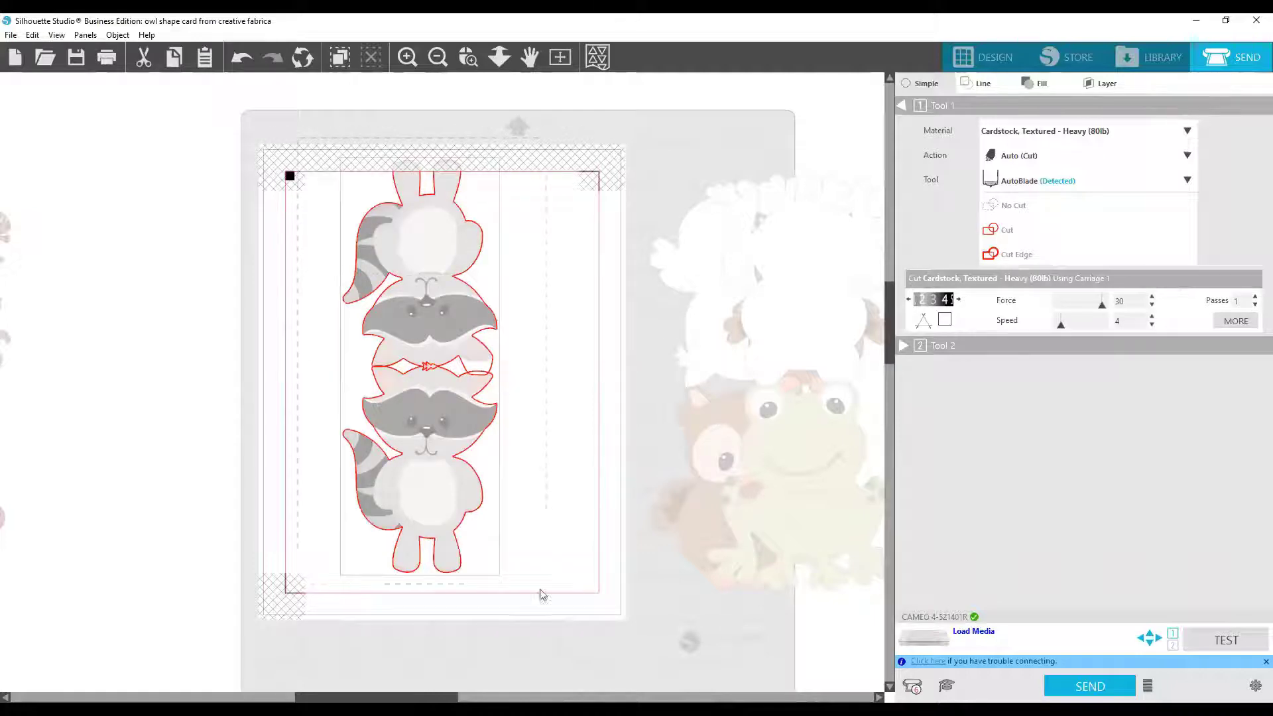
left_click(1018, 255)
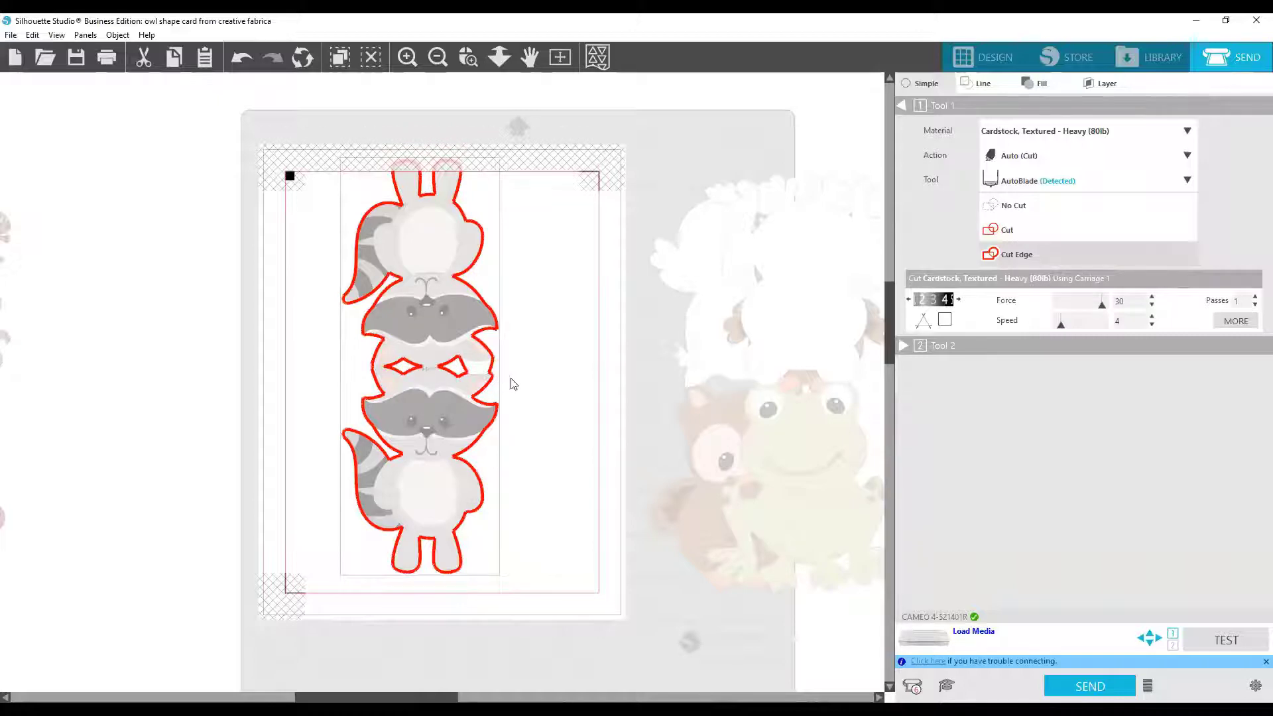
left_click(984, 60)
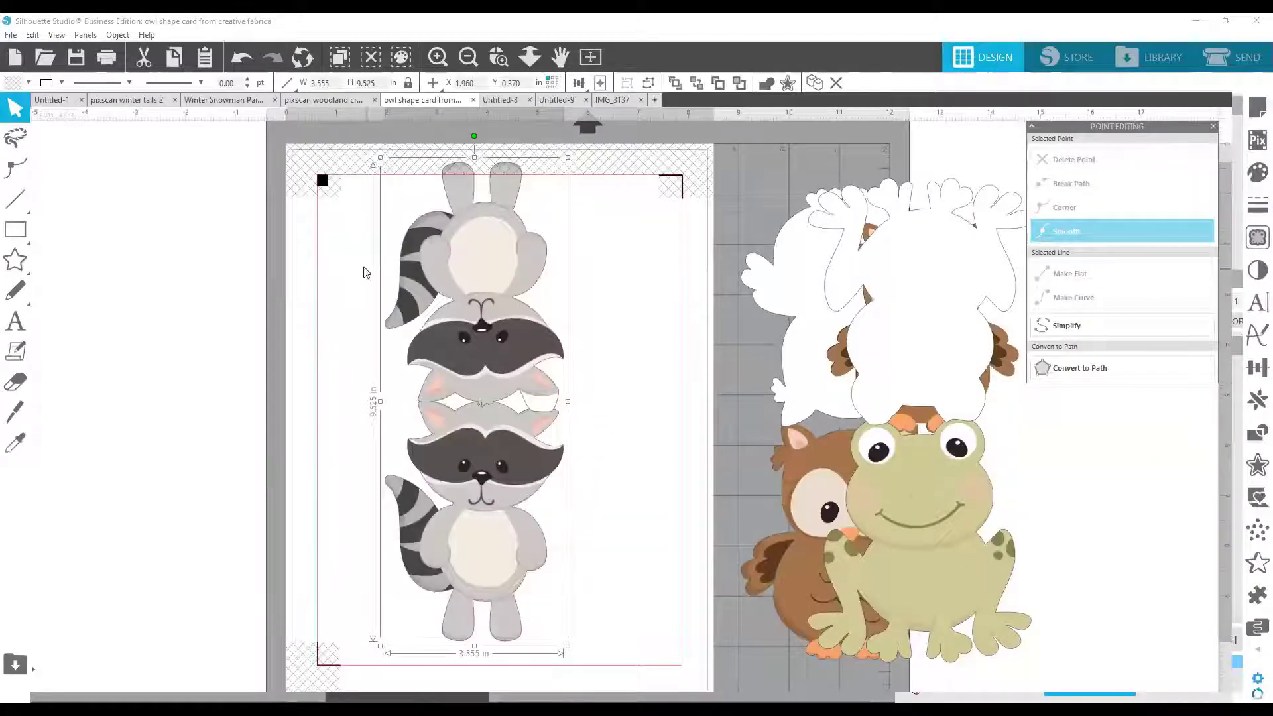
Look through the other open designs, including the sticker sheet and the ladybug card, and bring up the pixscan woodland creatures document
left_click(505, 100)
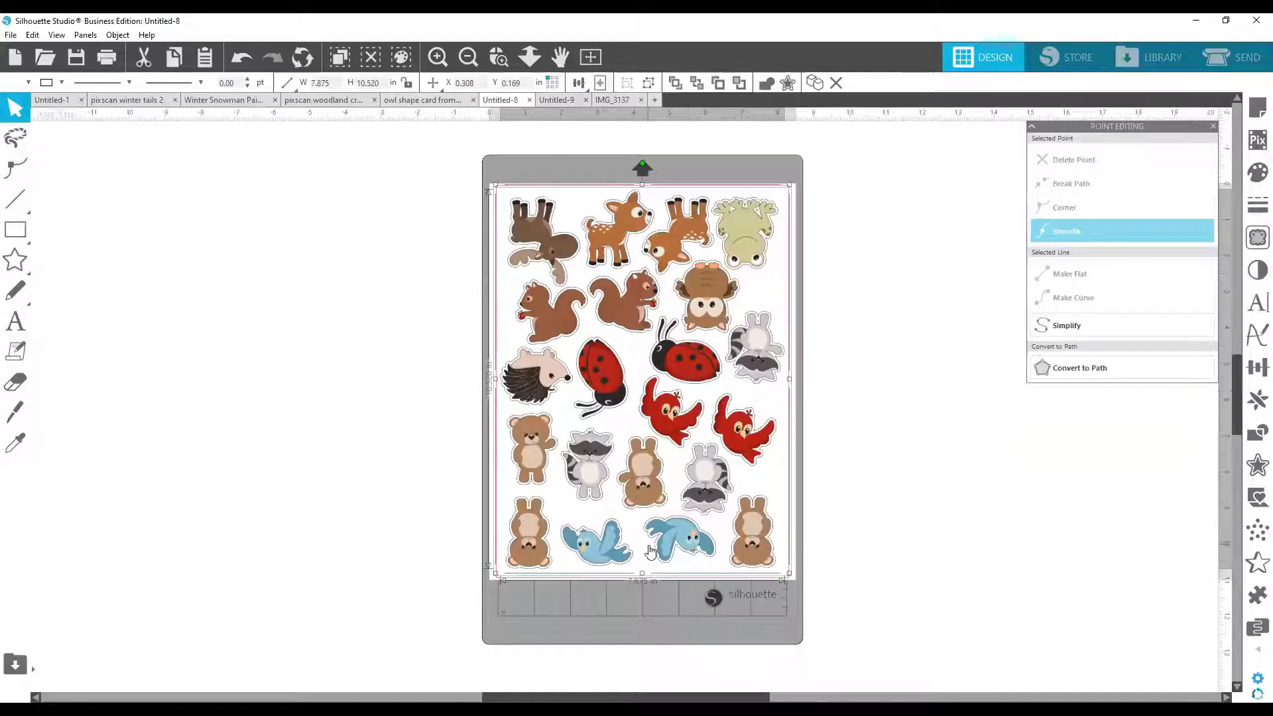
left_click(550, 101)
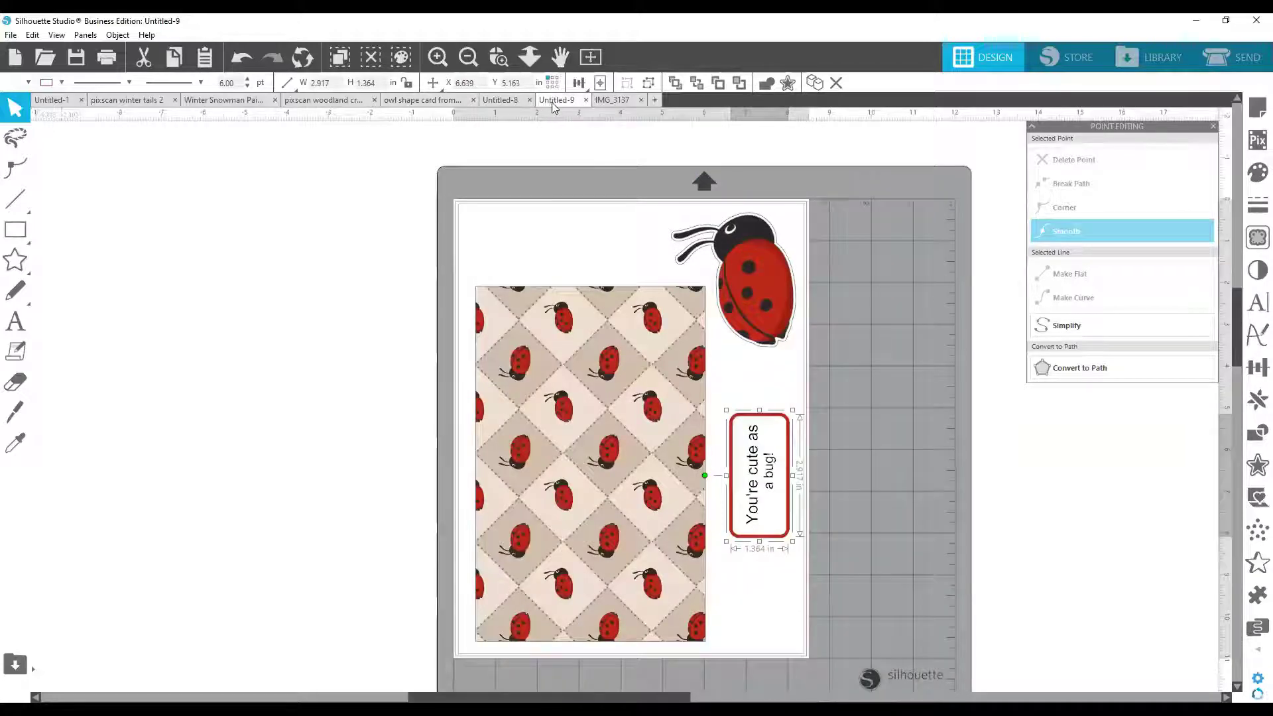
left_click(630, 101)
left_click(414, 99)
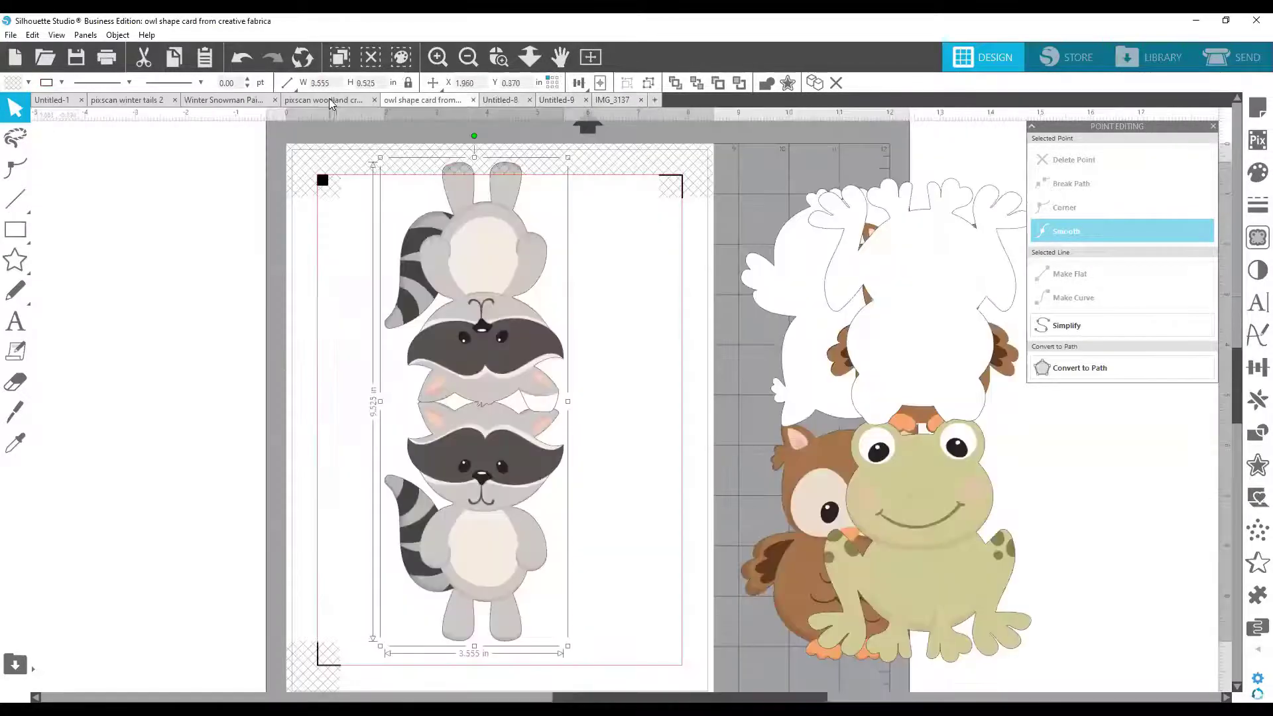
left_click(329, 99)
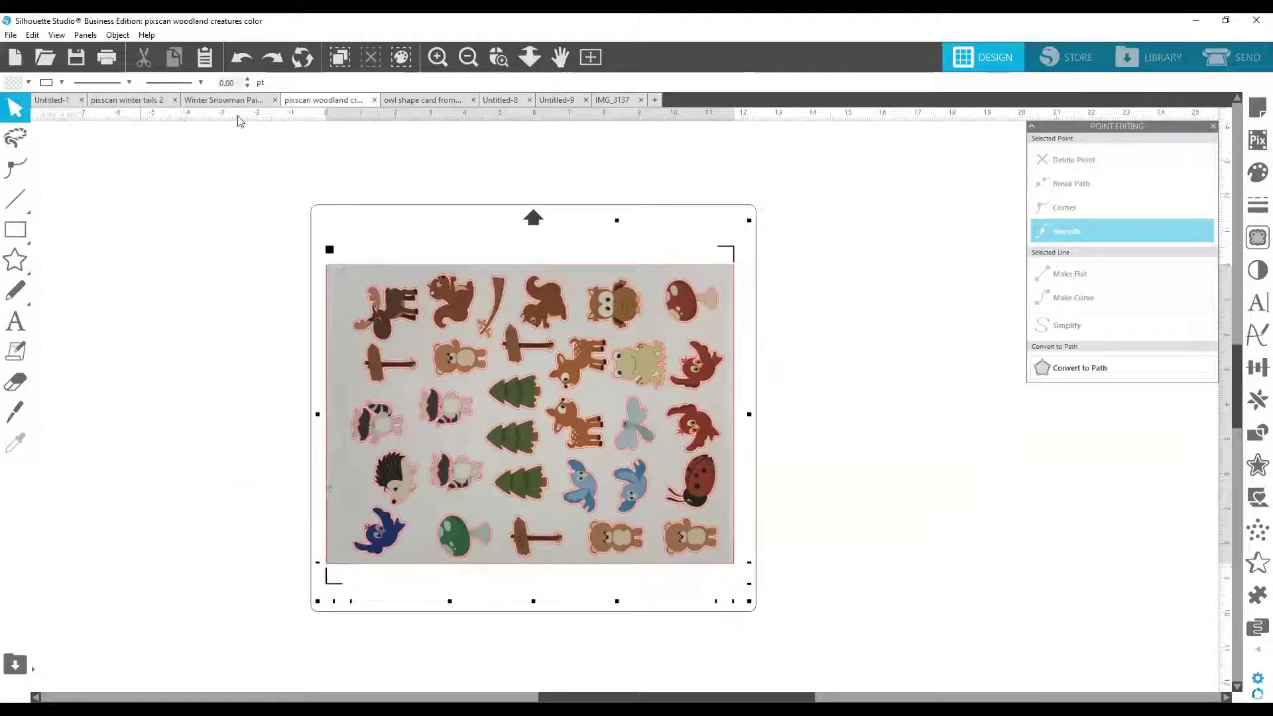
Bring up the Untitled-8 animal sticker sheet and shrink the whole group to about 1.09 in wide, clear of the page
left_click(252, 101)
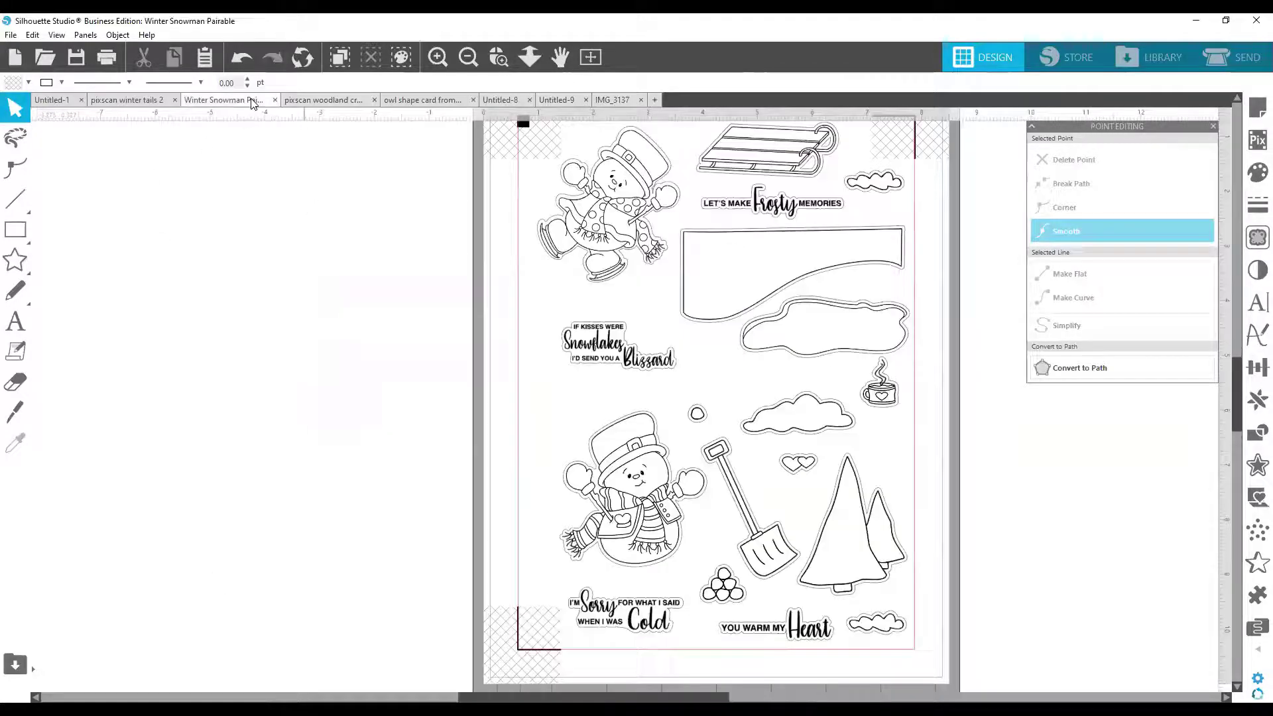
left_click(607, 101)
left_click(574, 98)
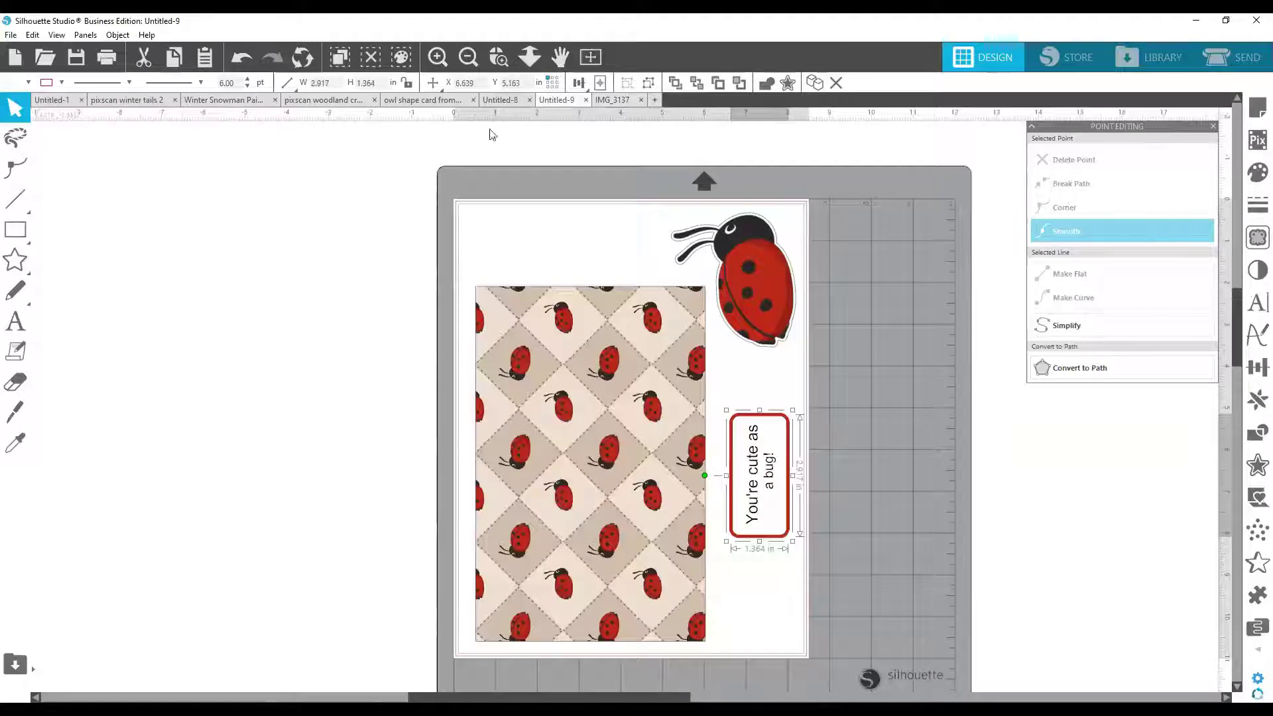
left_click(501, 100)
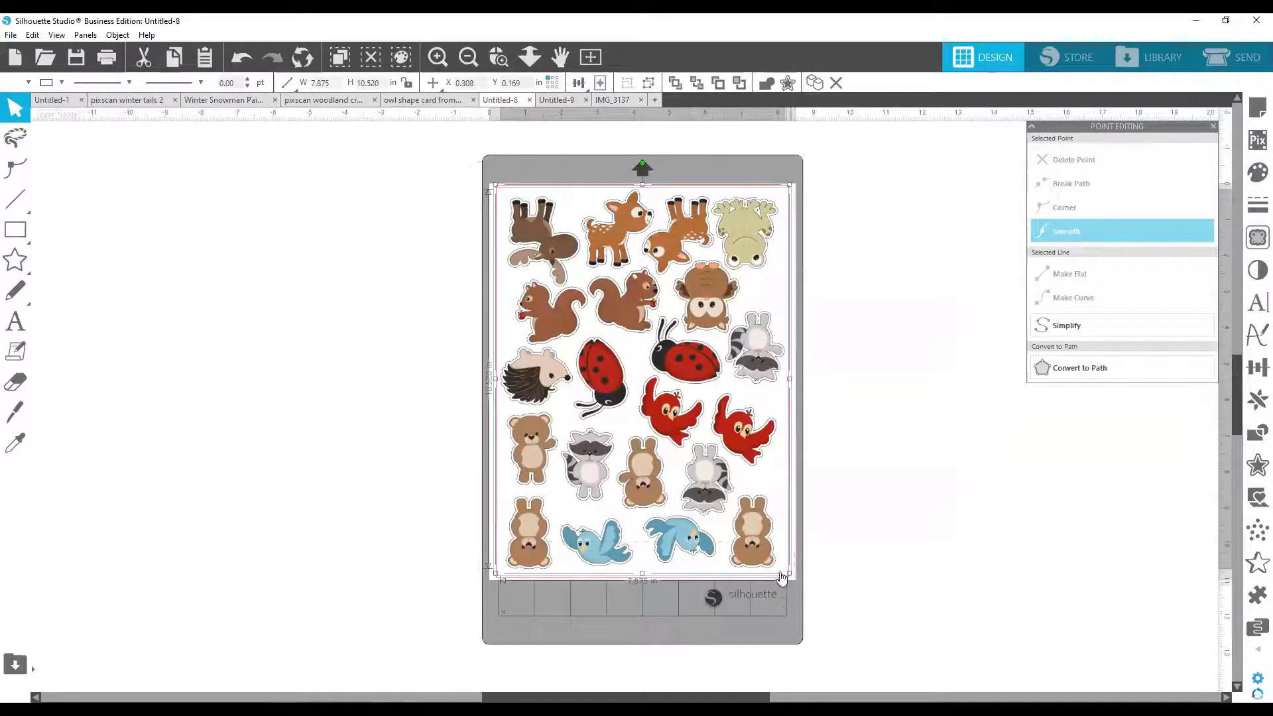
left_click_drag(787, 573, 264, 252)
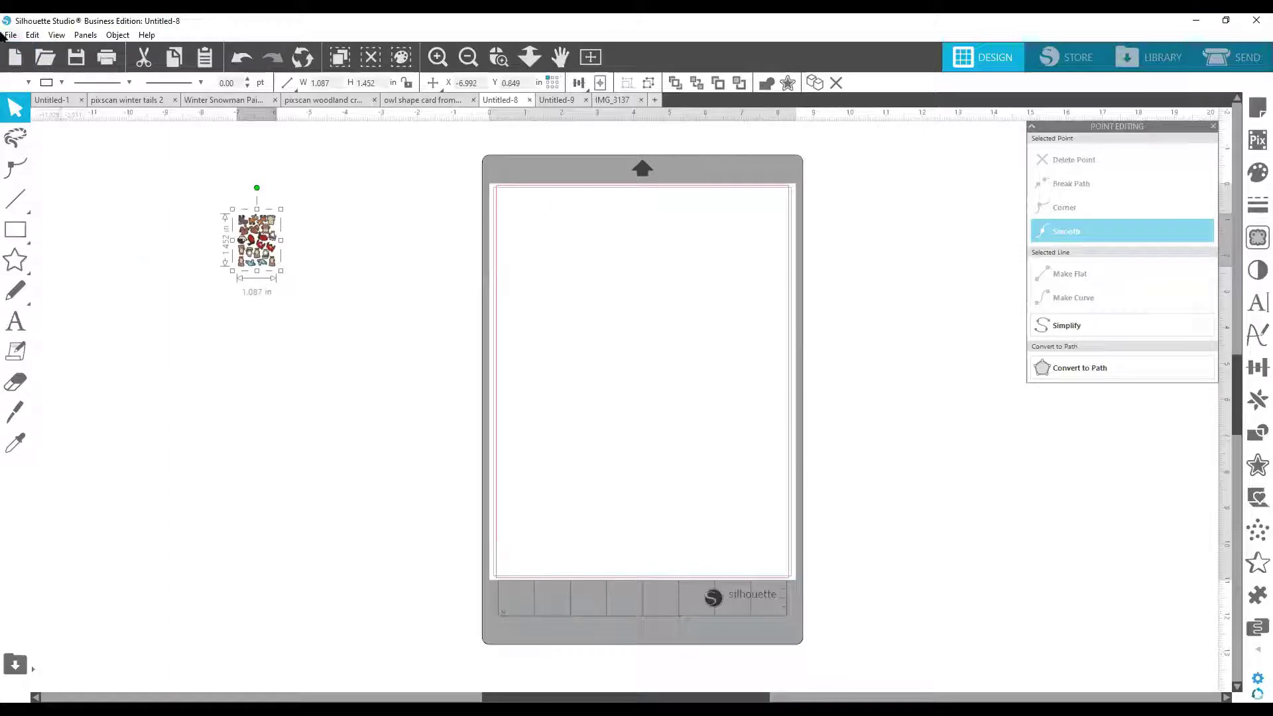
Merge the bear image NaturalWoodlandFriends-1 from the PNGs folder into the sheet, then delete the oversized bear
left_click(10, 35)
left_click(83, 125)
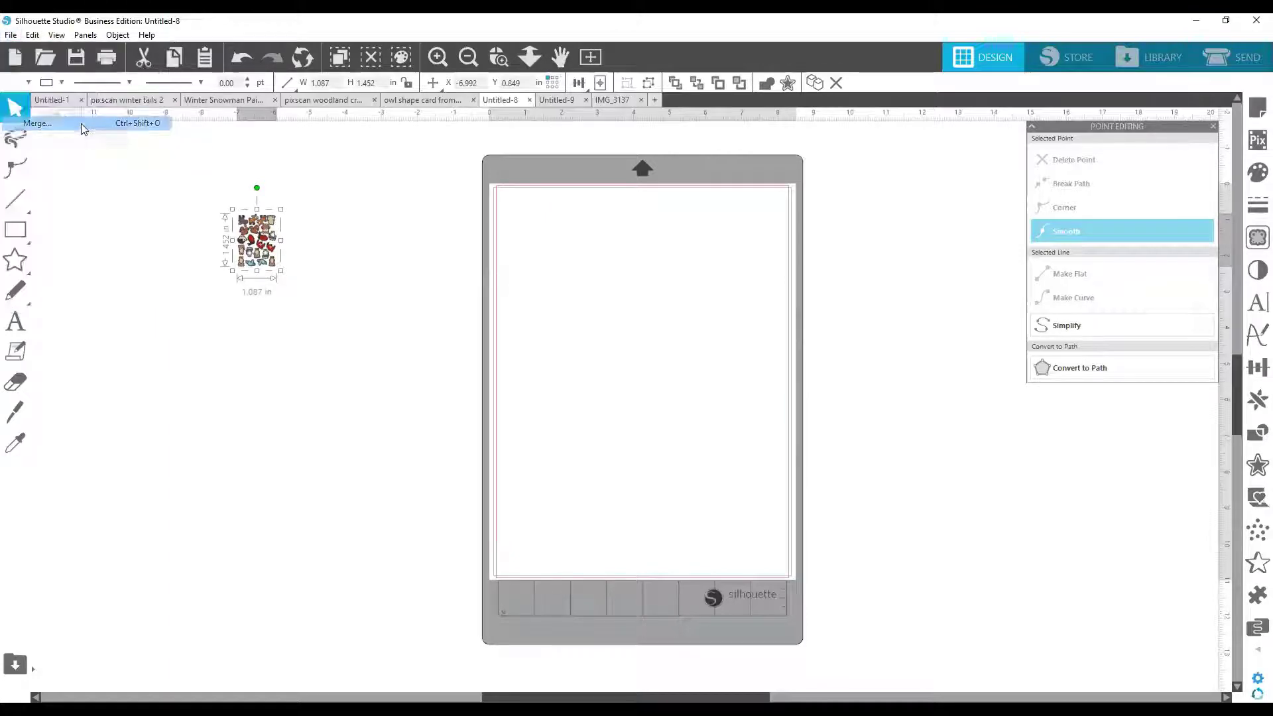
left_click(335, 151)
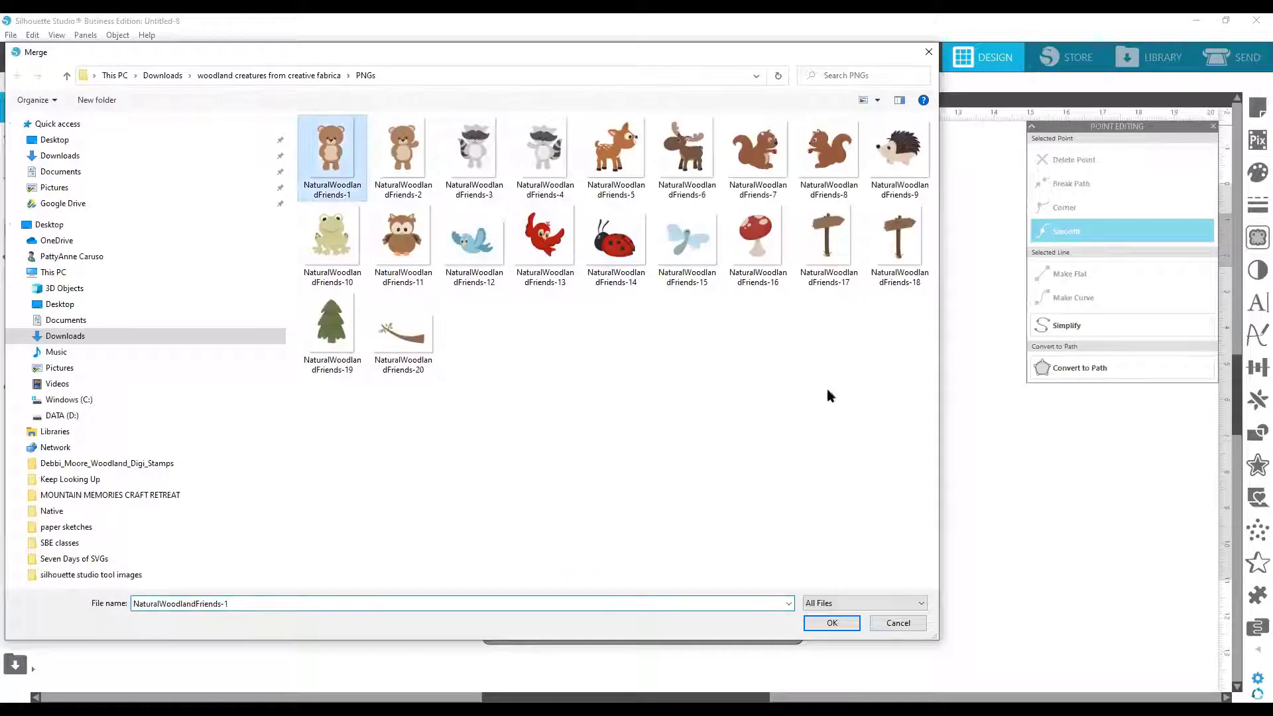
left_click(837, 628)
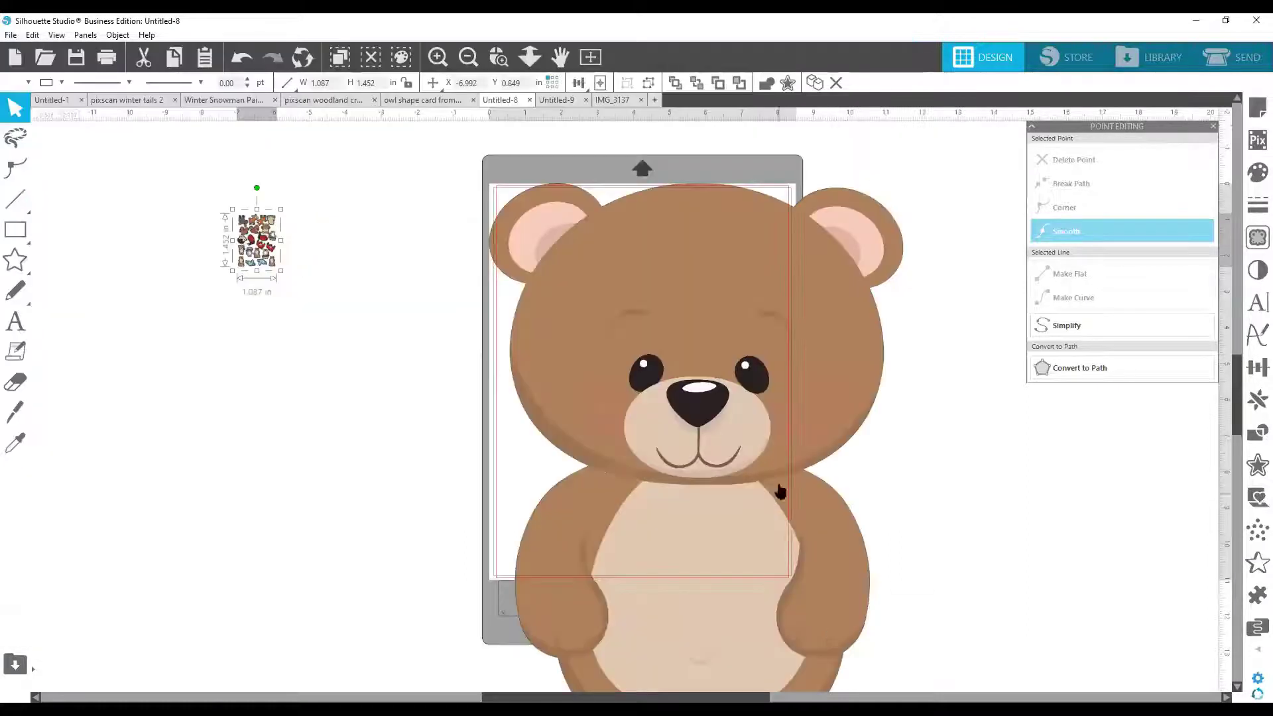
left_click_drag(828, 604, 838, 490)
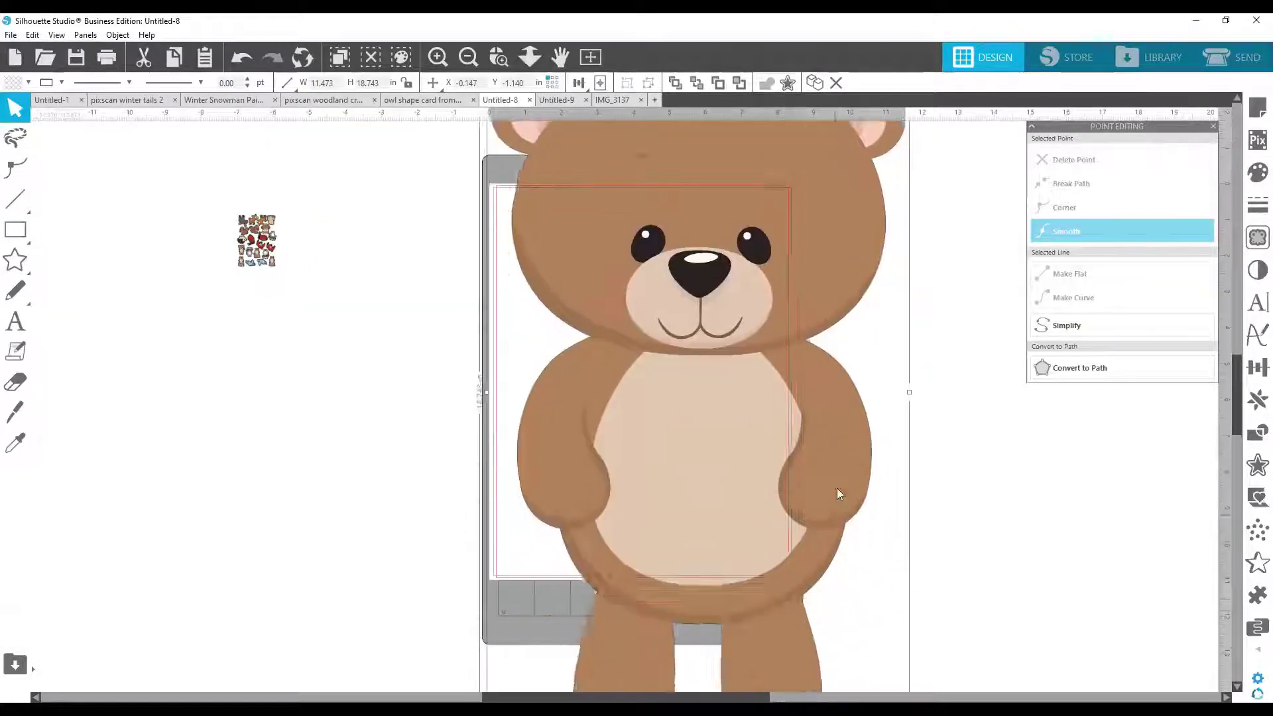
key("Delete")
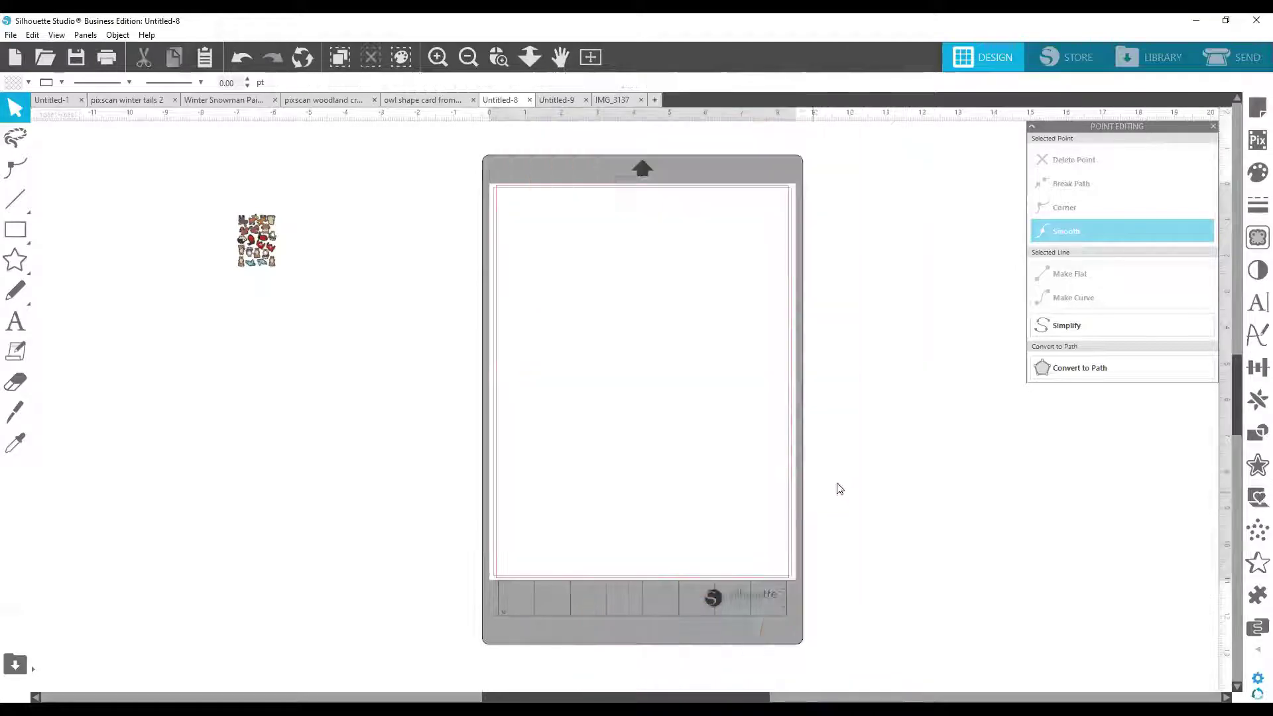
Delete the shrunken animal sticker group beside the page, leaving the design empty
left_click(466, 74)
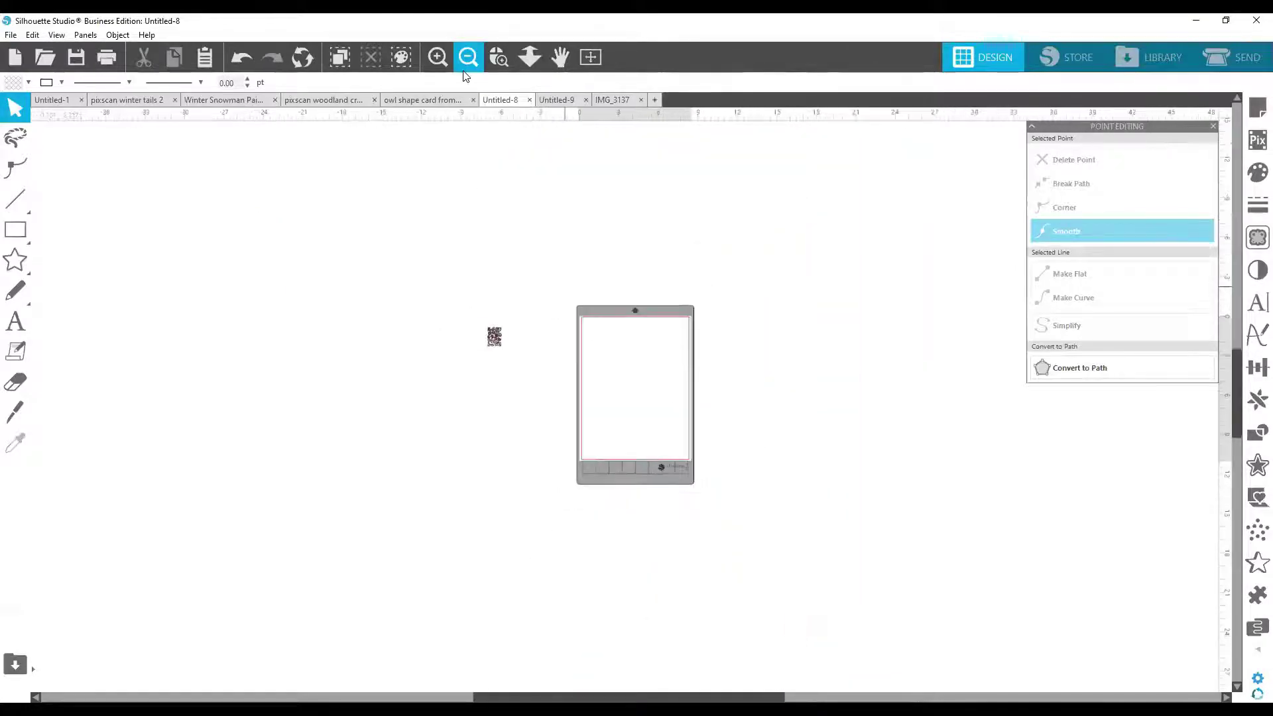
left_click(520, 347)
key("Delete")
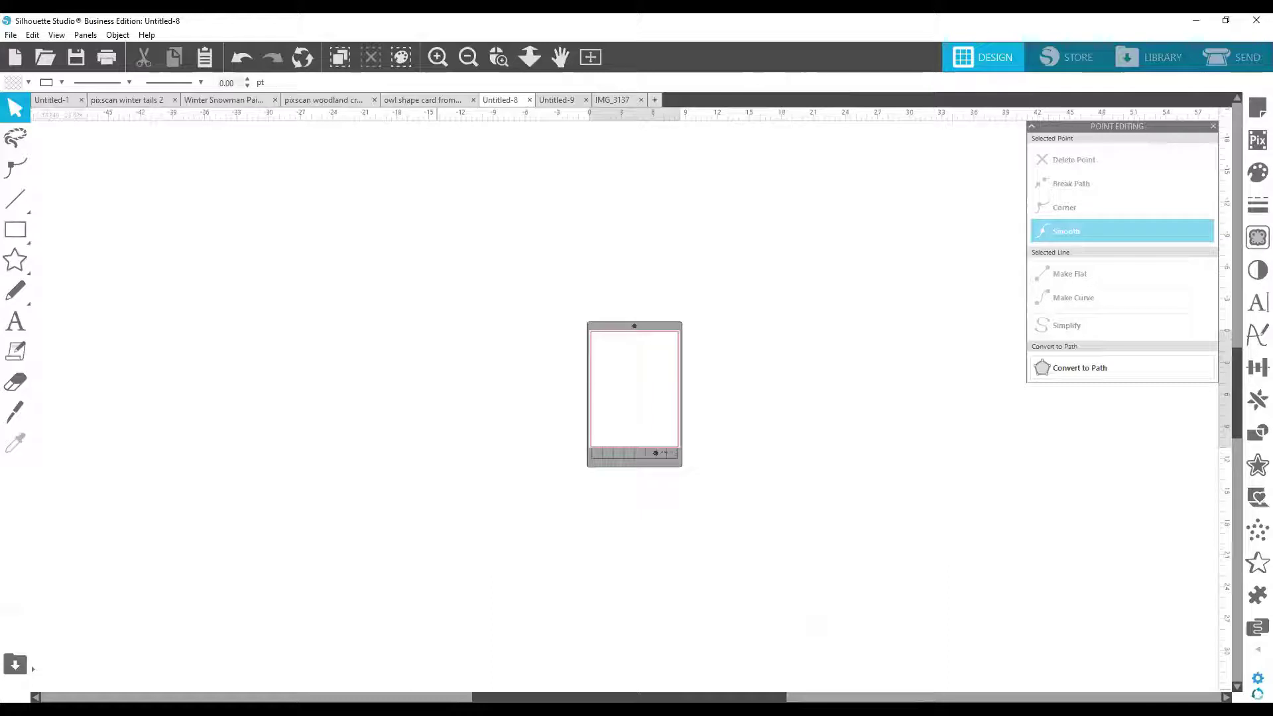
Switch to File Explorer and open the PNGs folder within the woodland creatures from creative fabrica folder in Downloads
key("super+e")
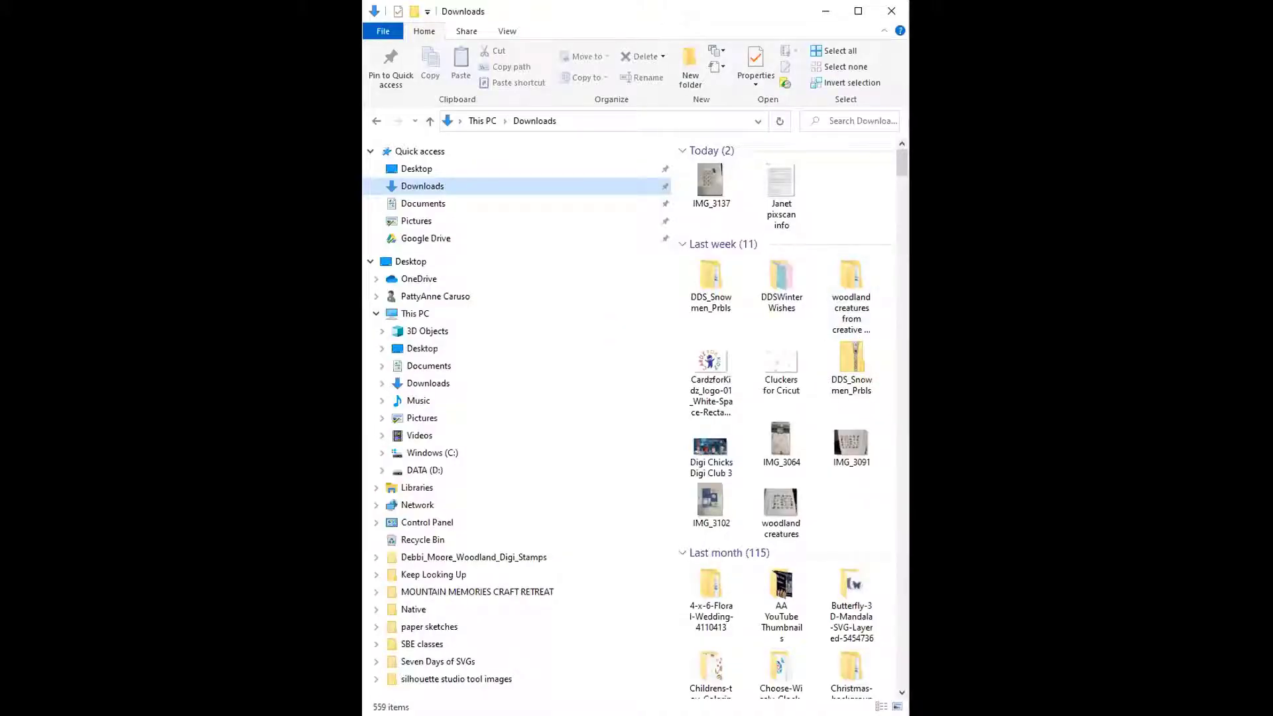
double_click(847, 286)
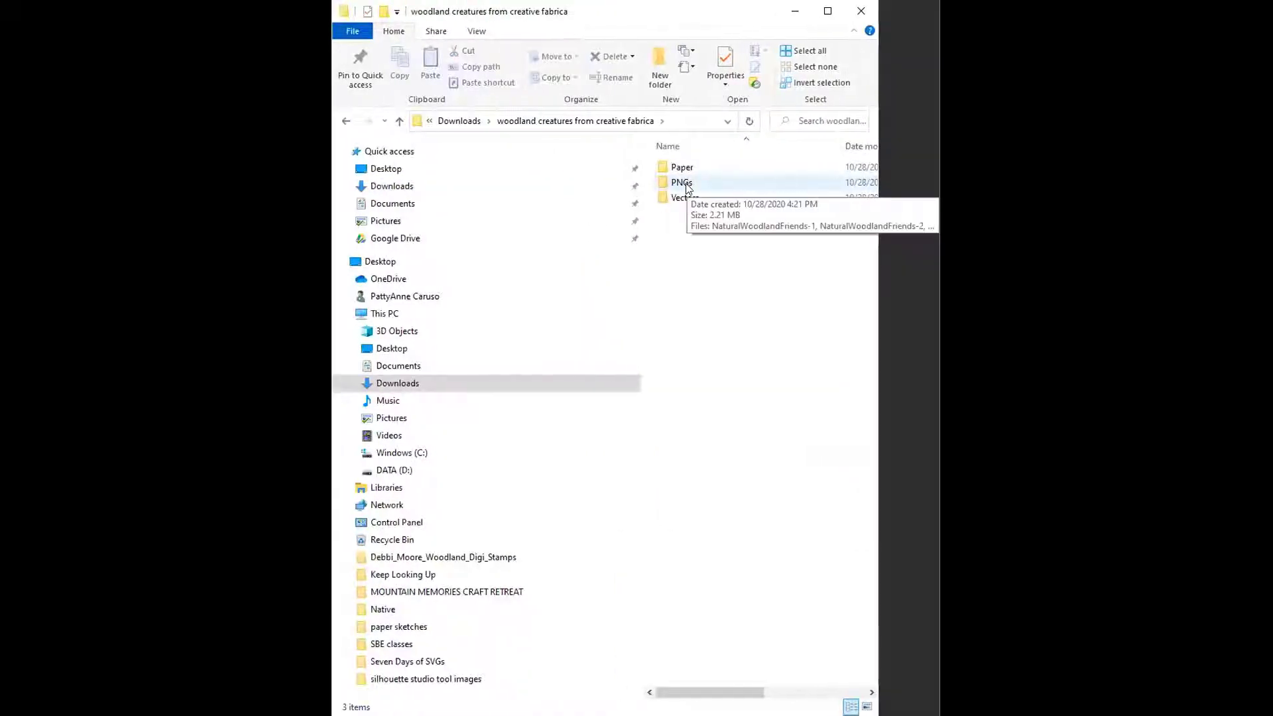
double_click(683, 183)
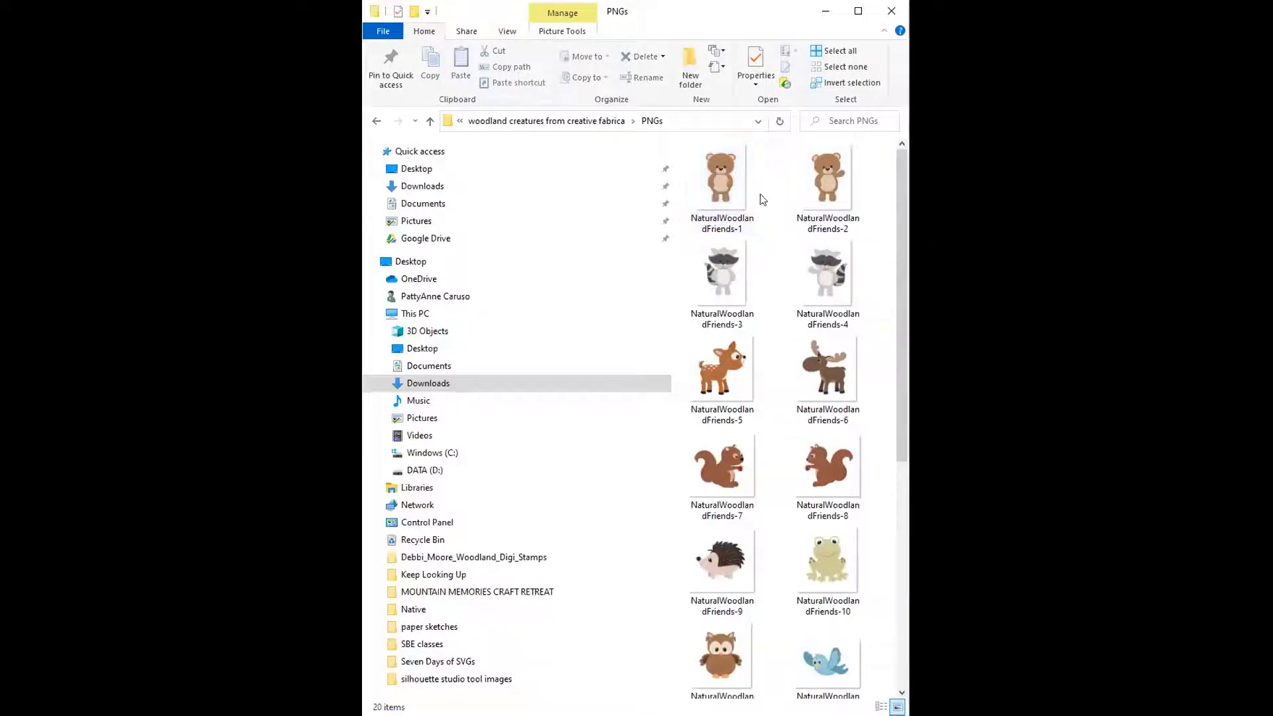
Add the bear, both raccoons, the moose and the first squirrel (NaturalWoodlandFriends-1, -3, -4, -6 and -7) to the Untitled-8 design from the folder
left_click(732, 177)
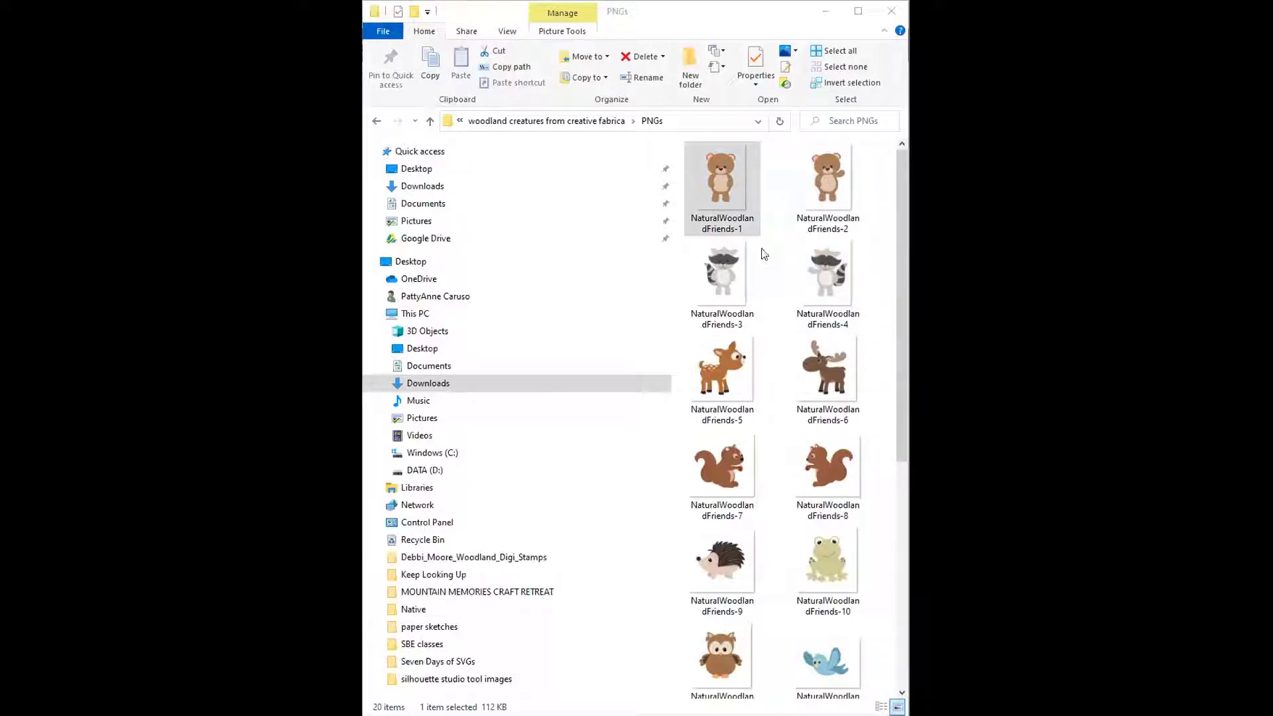
left_click(760, 290)
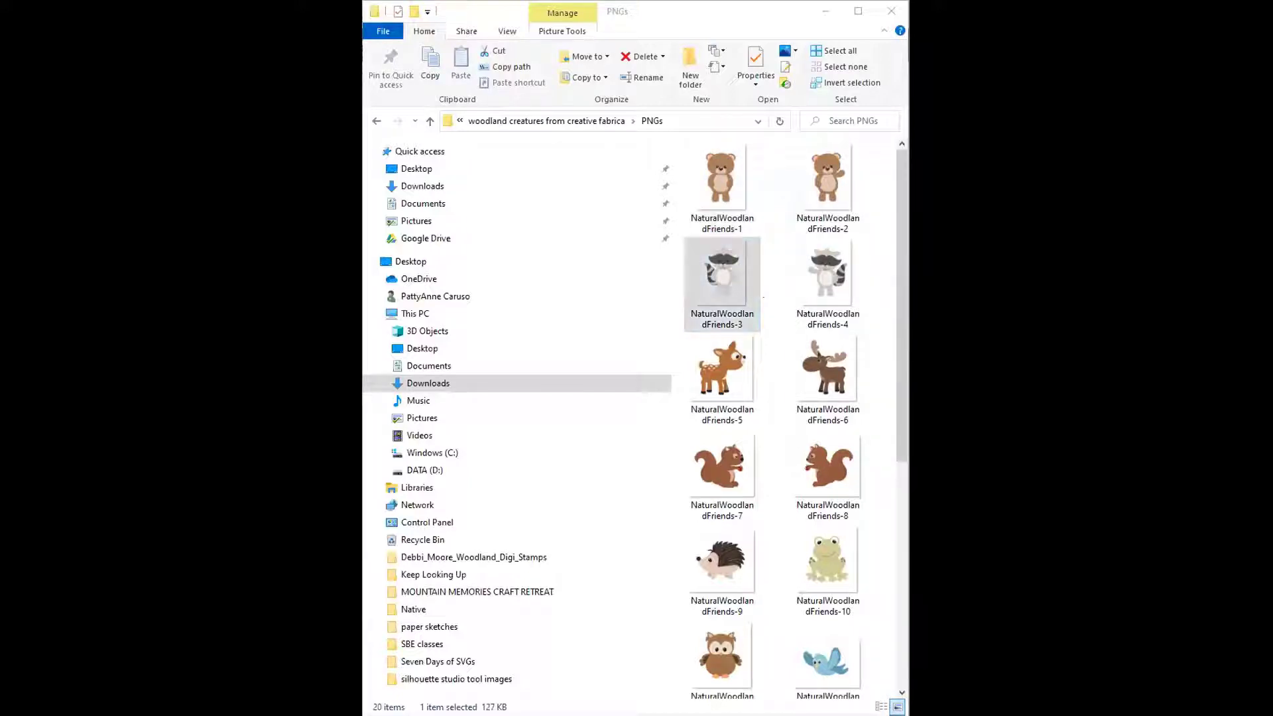
left_click(829, 278)
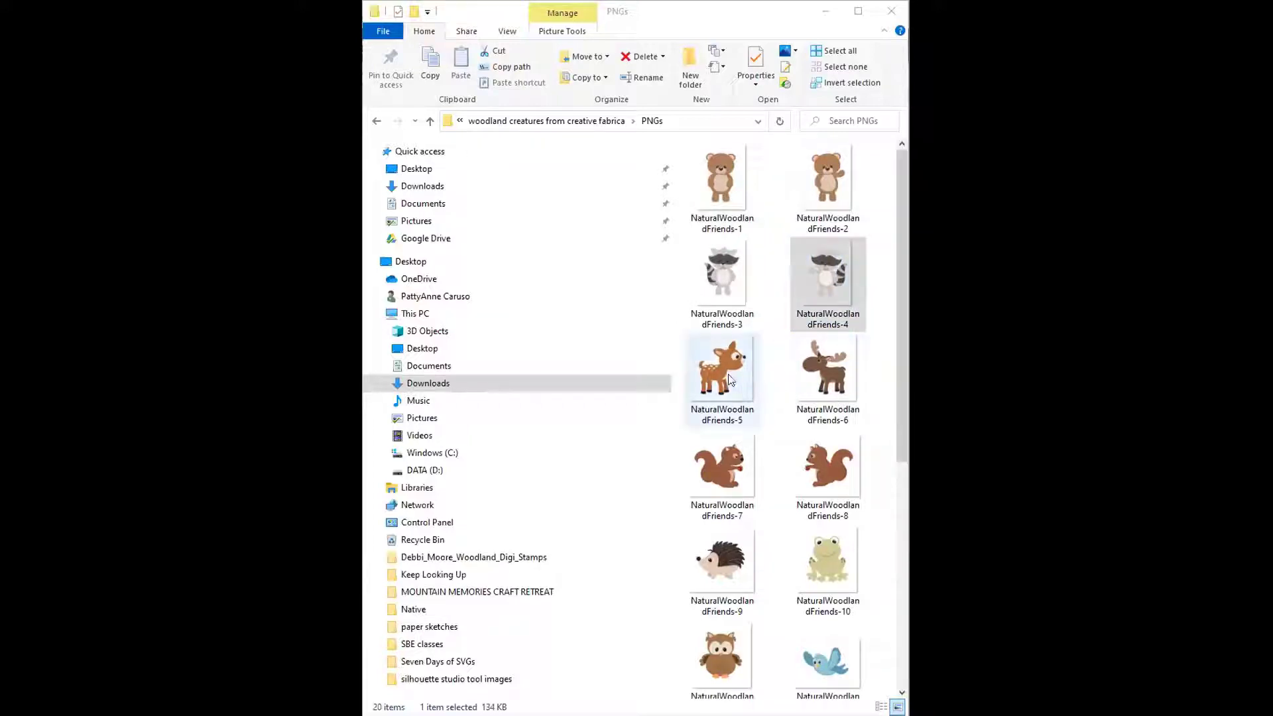
left_click(827, 386)
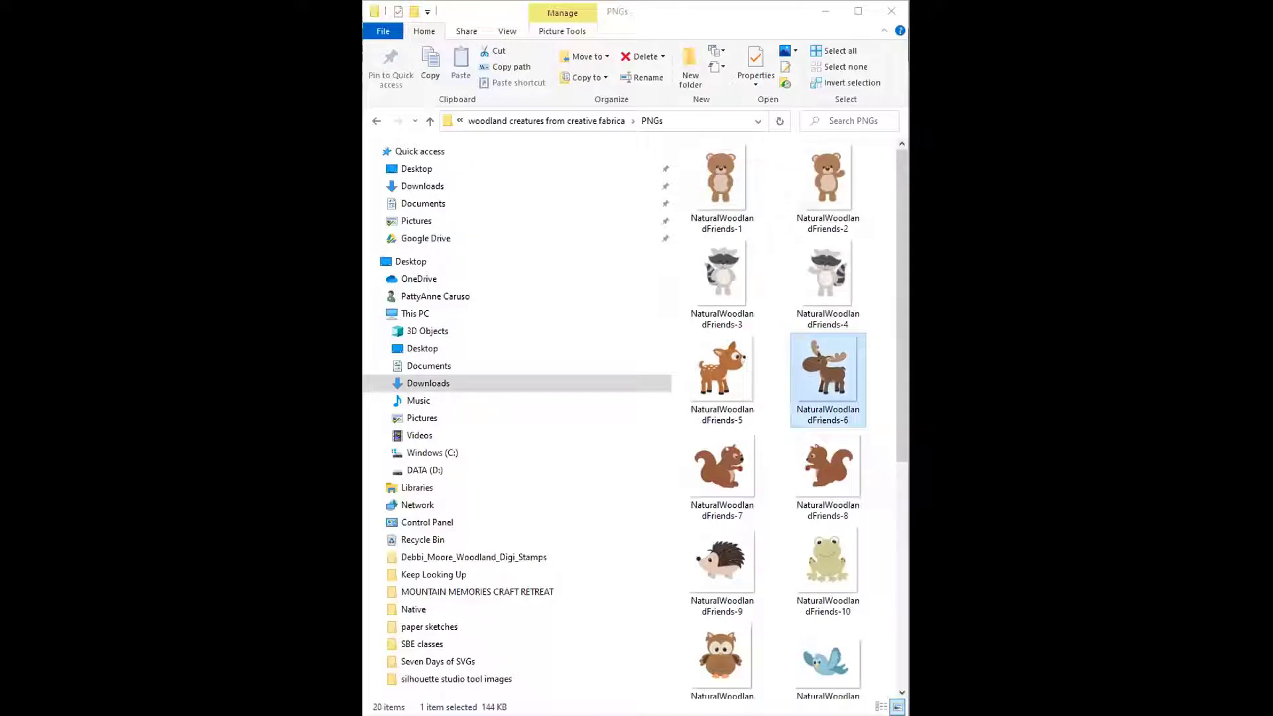
left_click(711, 465)
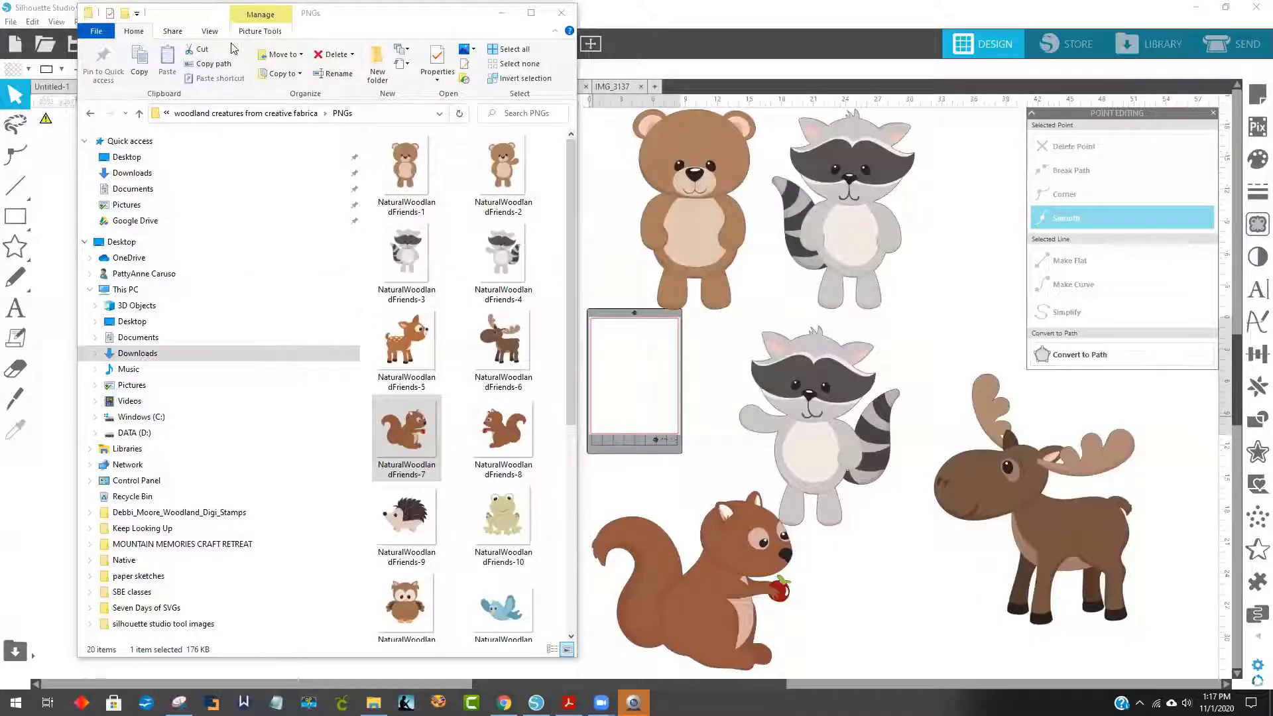
Add the second squirrel, the hedgehog and the frog (NaturalWoodlandFriends-8, -9 and -10) to the design from the PNGs folder
left_click(233, 48)
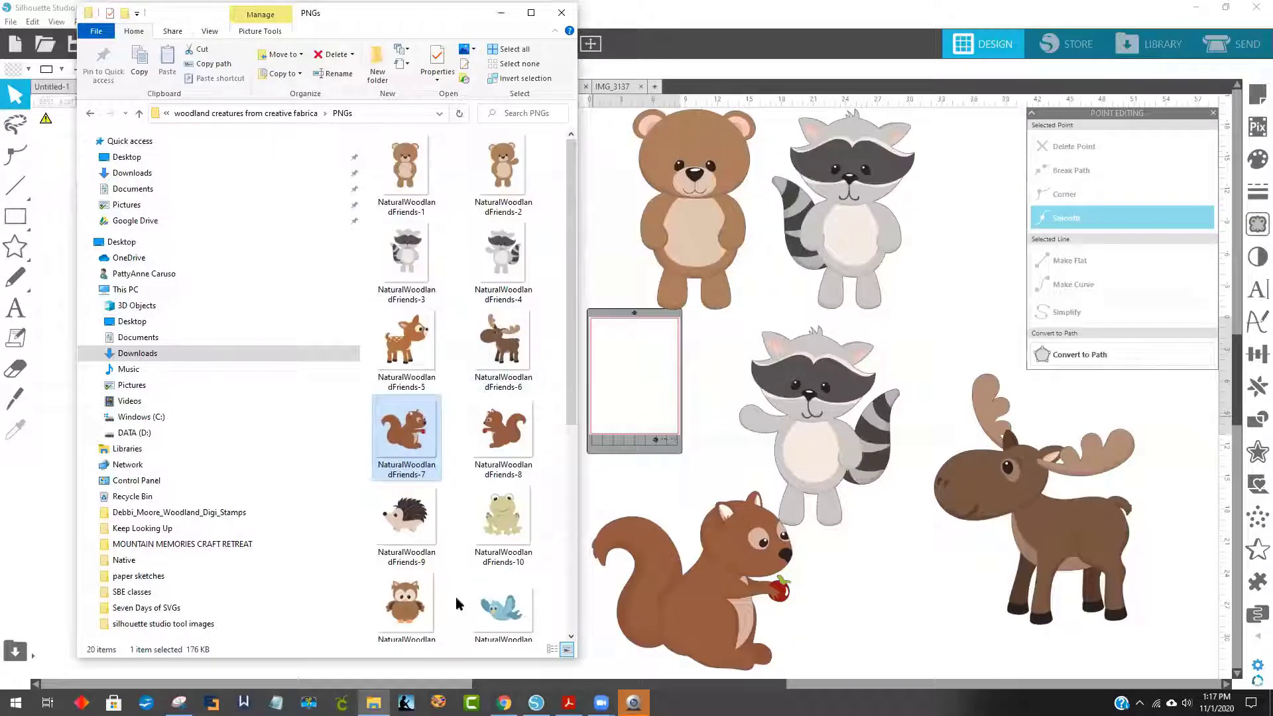
left_click_drag(491, 437, 801, 458)
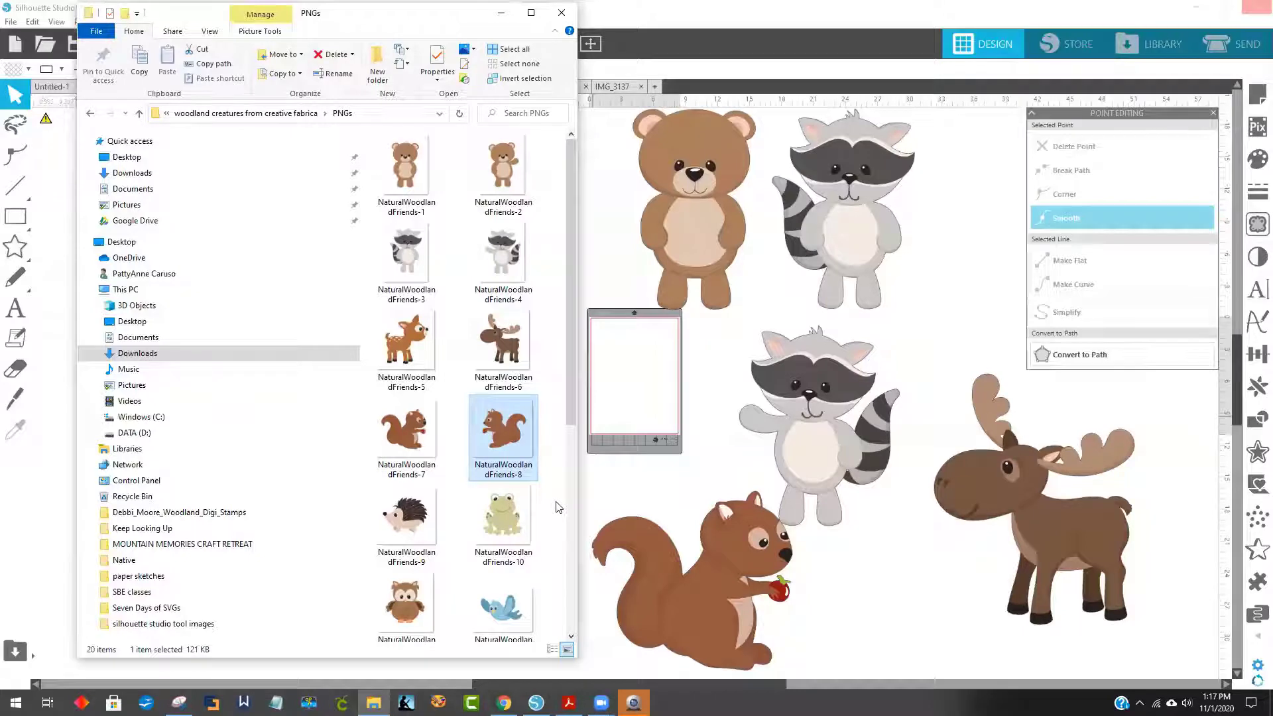
left_click_drag(503, 428, 782, 449)
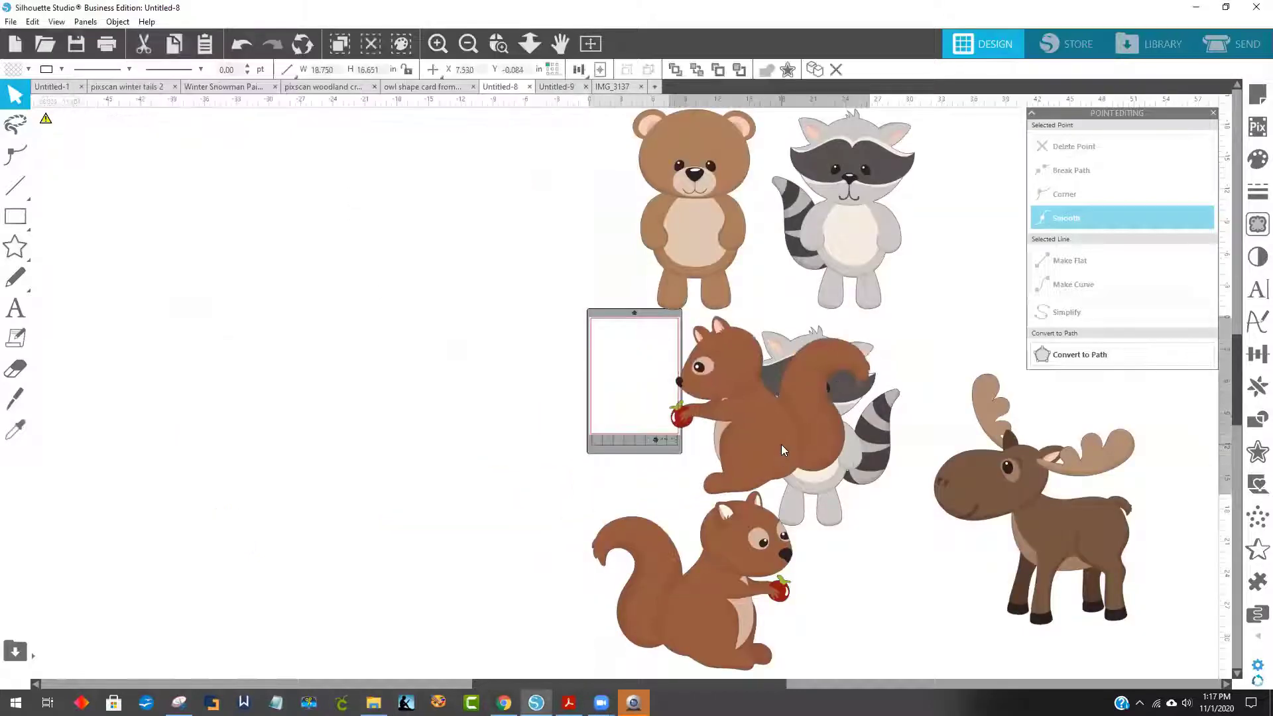
left_click(373, 703)
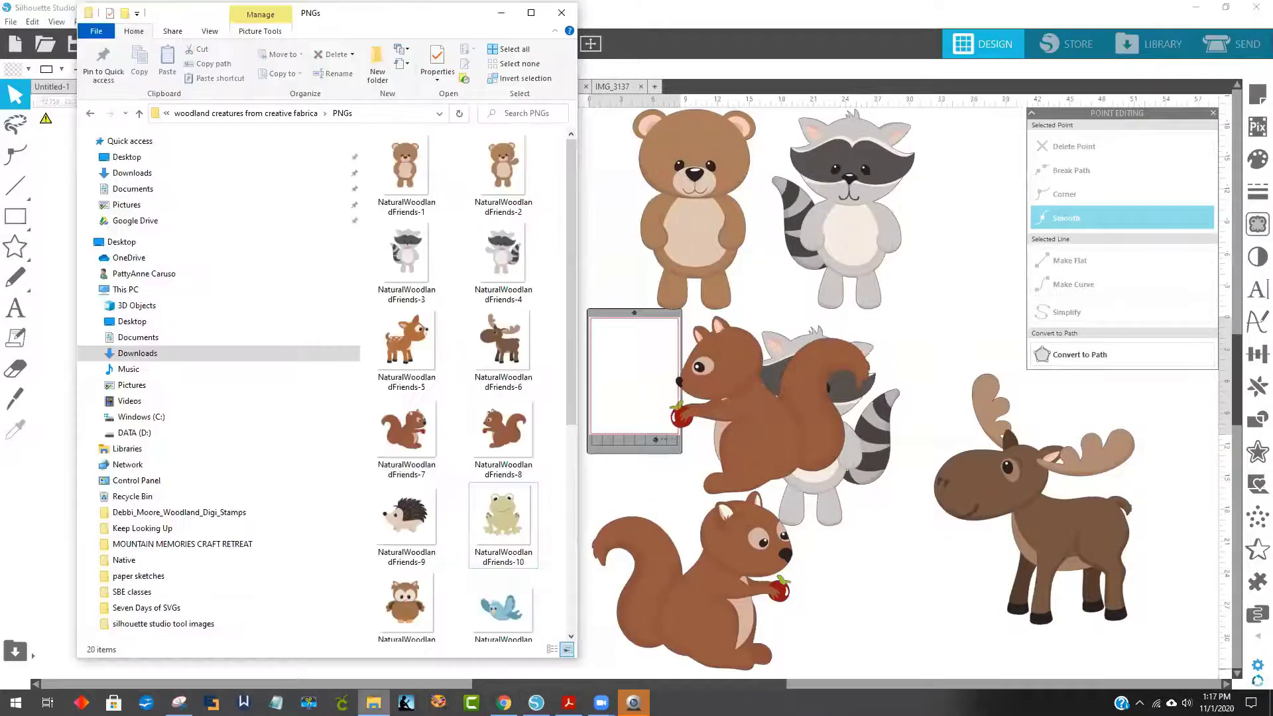
left_click_drag(406, 517, 642, 374)
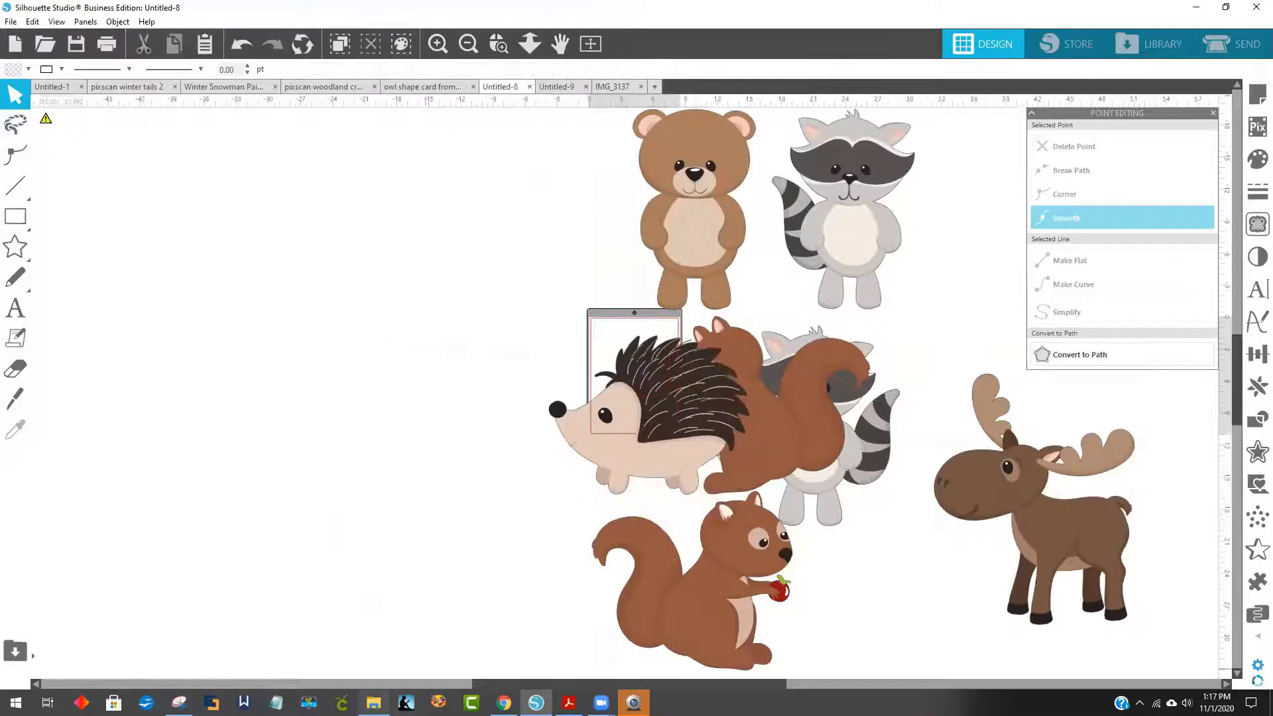
left_click(374, 702)
left_click_drag(497, 521, 837, 582)
Drop the blue bird and owl images into the design, the owl onto the lower raccoon, and move that shape beside the bear
left_click_drag(494, 638, 865, 361)
left_click_drag(406, 604, 785, 344)
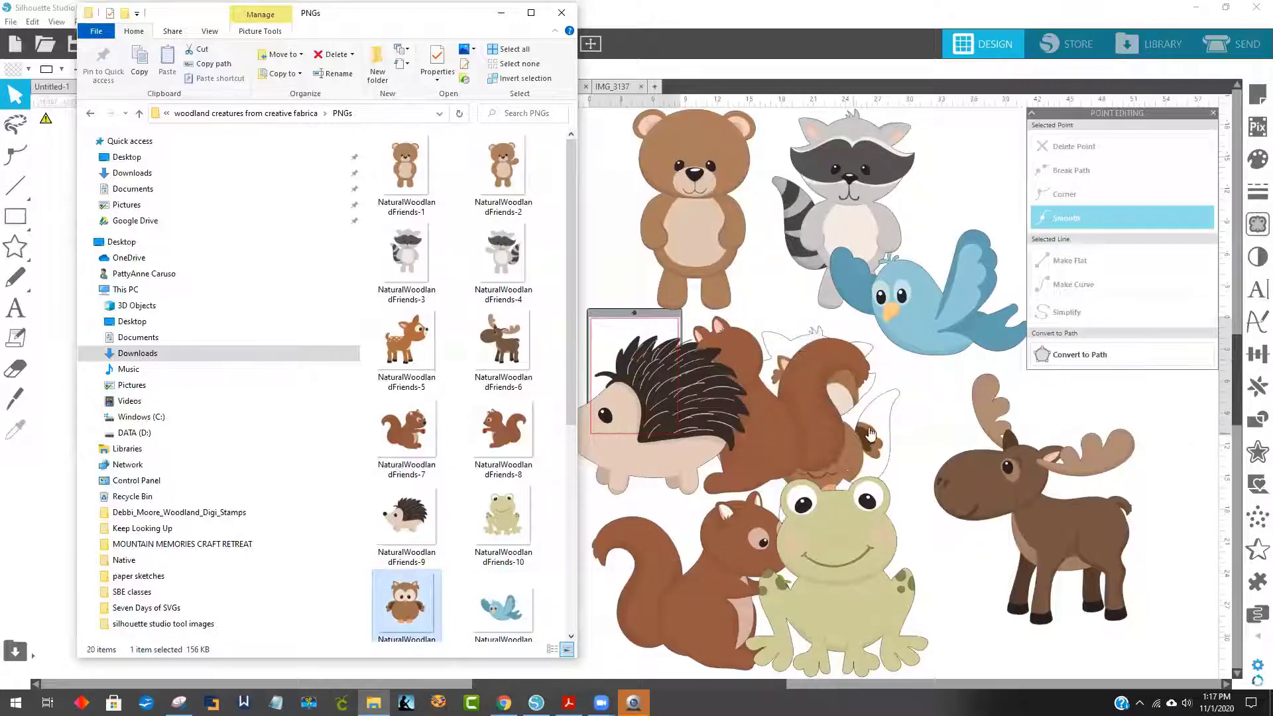
left_click_drag(858, 424, 550, 230)
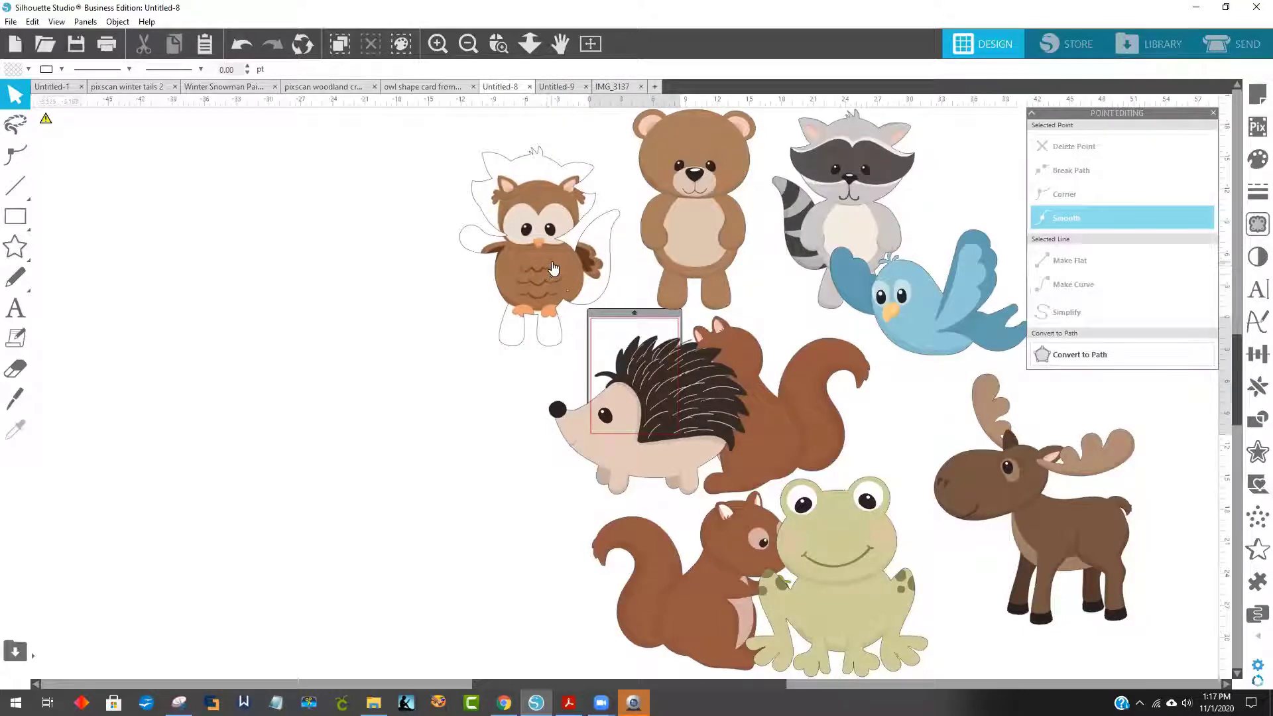
Undo the owl's move and fill and the placement of the blue bird
key("ctrl+z")
key("ctrl+z")
key("ctrl+z")
key("ctrl+z")
key("ctrl+z")
key("ctrl+z")
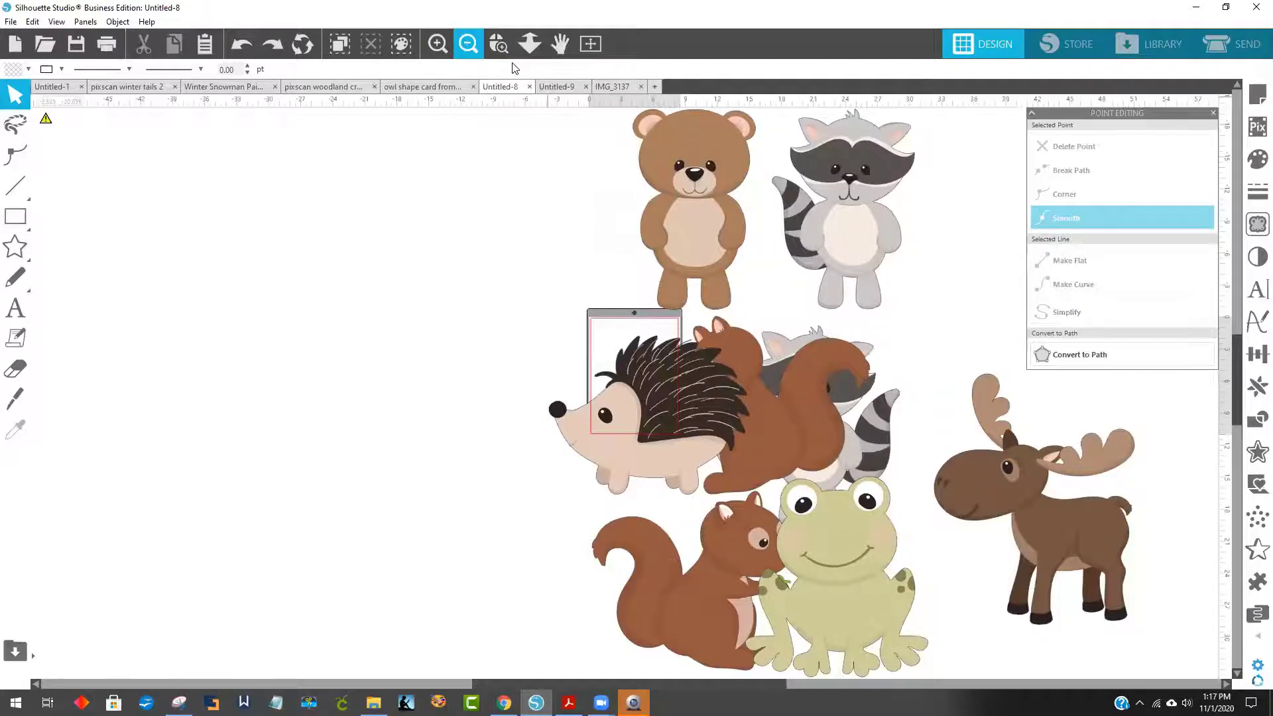
Add the blue bird, another hedgehog and the owl (NaturalWoodlandFriends-12, -9 and -11) to empty space around the other animals
left_click(468, 44)
left_click(468, 44)
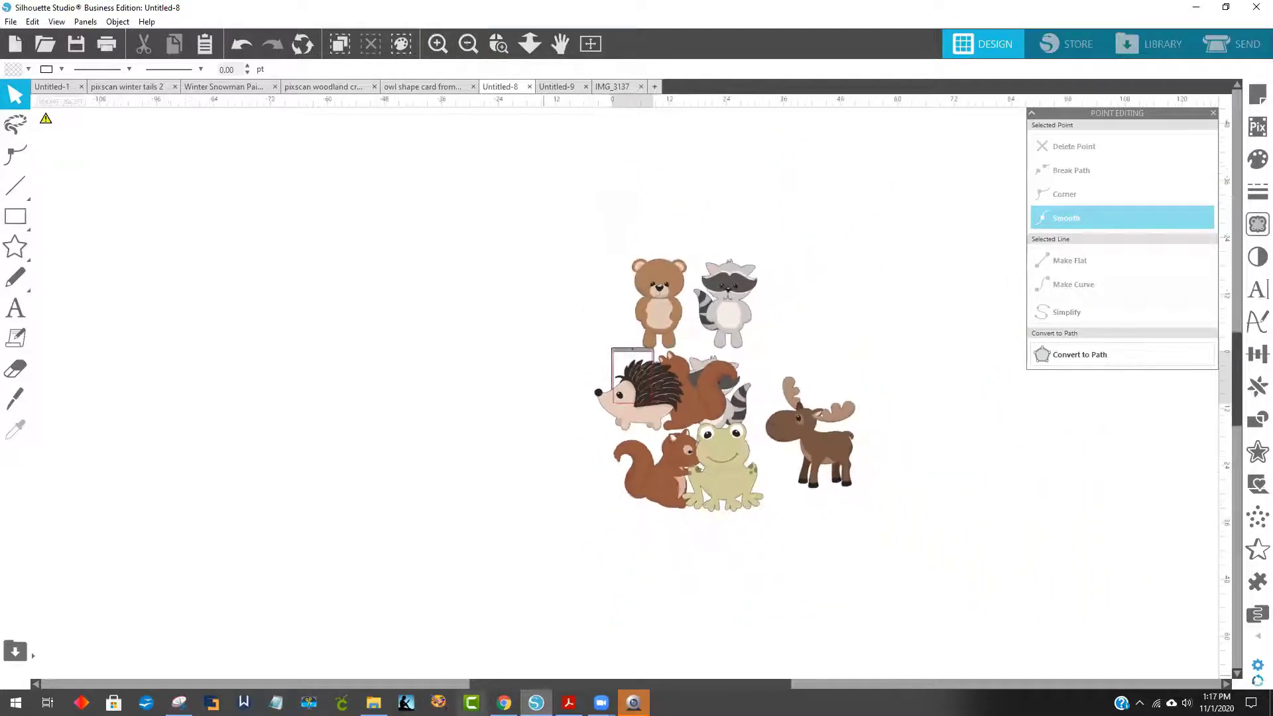
left_click(374, 703)
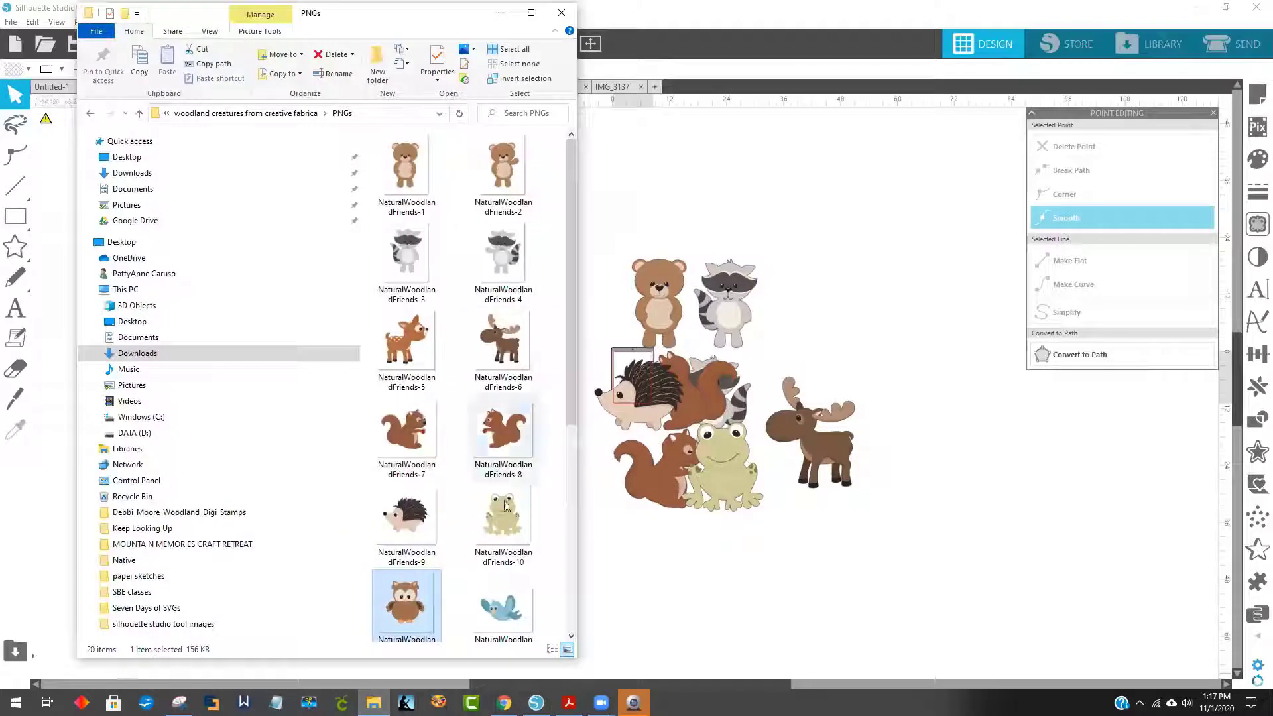
left_click_drag(494, 617, 735, 623)
left_click_drag(406, 517, 919, 211)
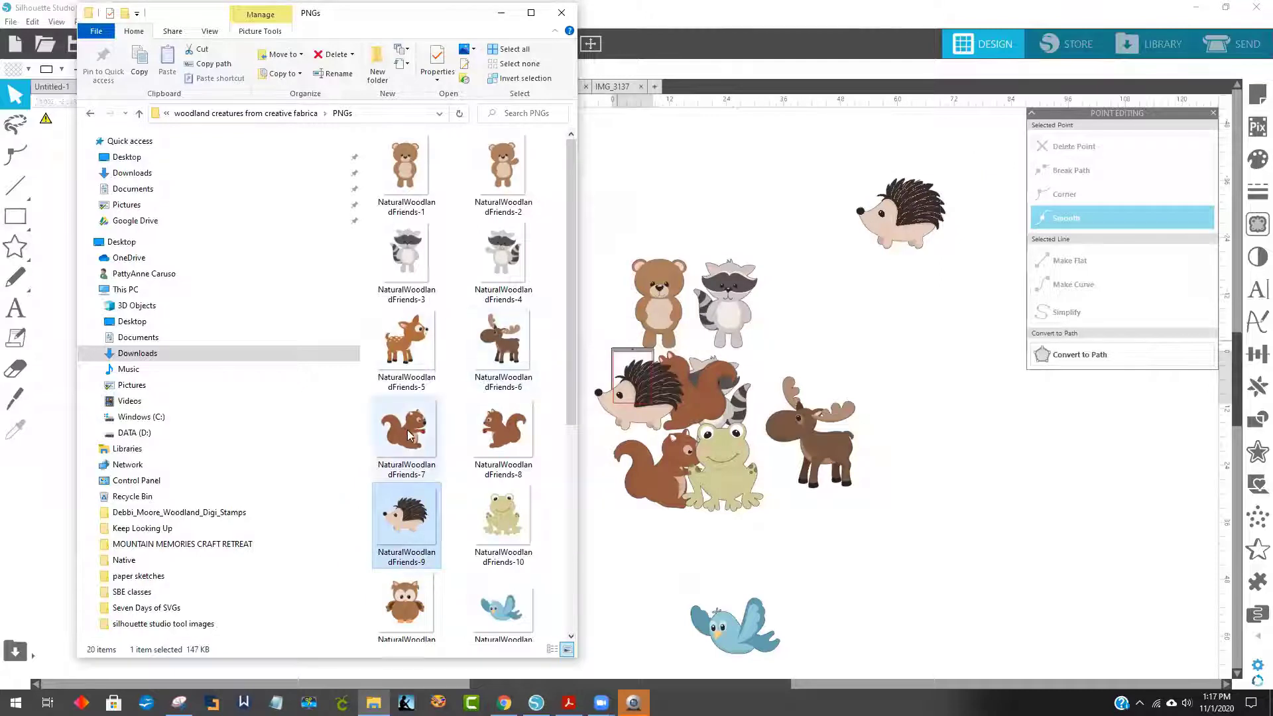
left_click_drag(391, 630, 895, 330)
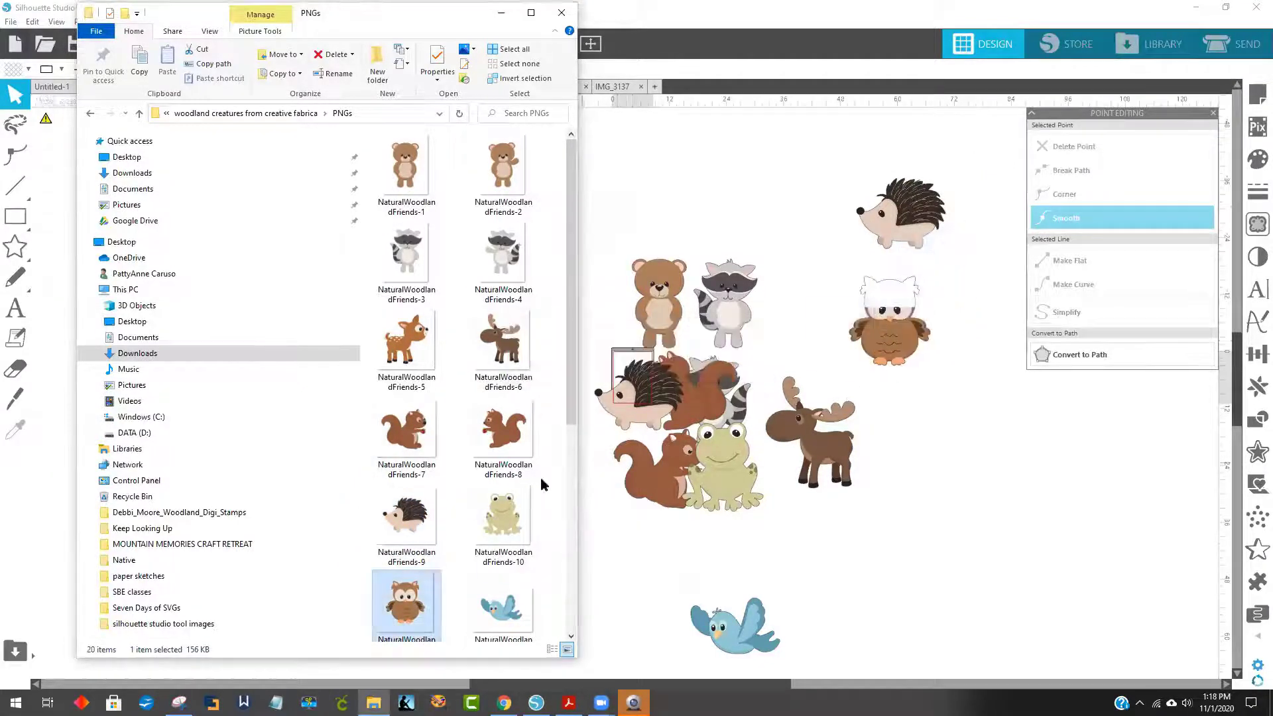
Add the red bird, ladybug, mushroom and dragonfly (NaturalWoodlandFriends-13, -14, -16 and -15) to empty areas of the design
scroll(504, 465, "down", 3)
left_click(428, 508)
left_click_drag(428, 509, 846, 507)
left_click(504, 507)
left_click_drag(549, 460, 760, 176)
left_click_drag(504, 590, 628, 586)
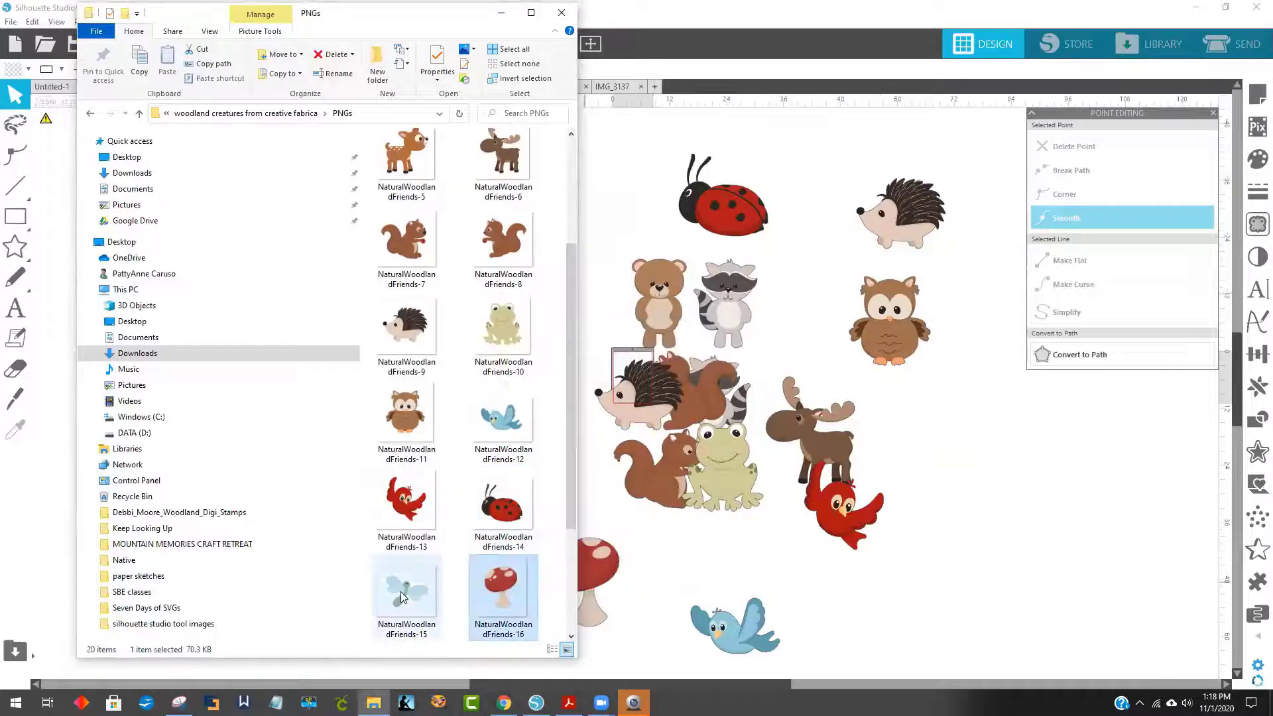
left_click_drag(400, 592, 876, 609)
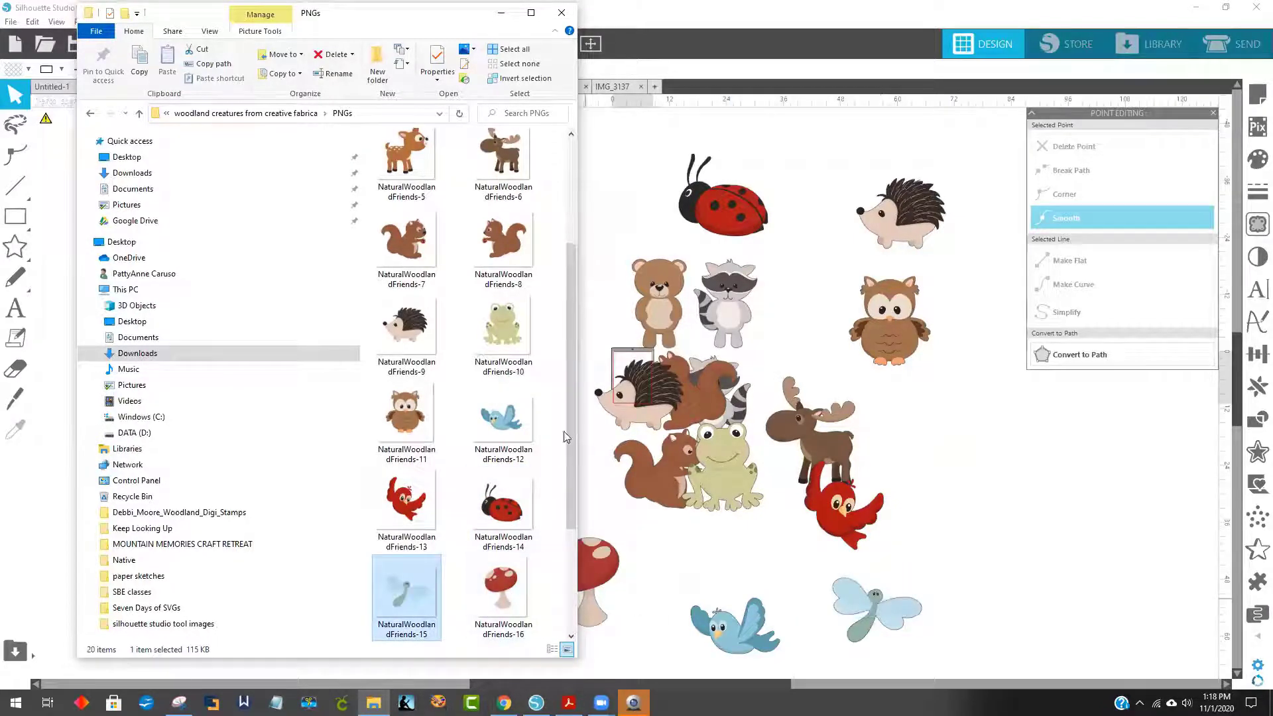
Add the pine tree image NaturalWoodlandFriends-19 to the design beside the red bird
mouse_move(568, 419)
left_mouse_down()
mouse_move(569, 520)
mouse_move(569, 421)
left_mouse_up()
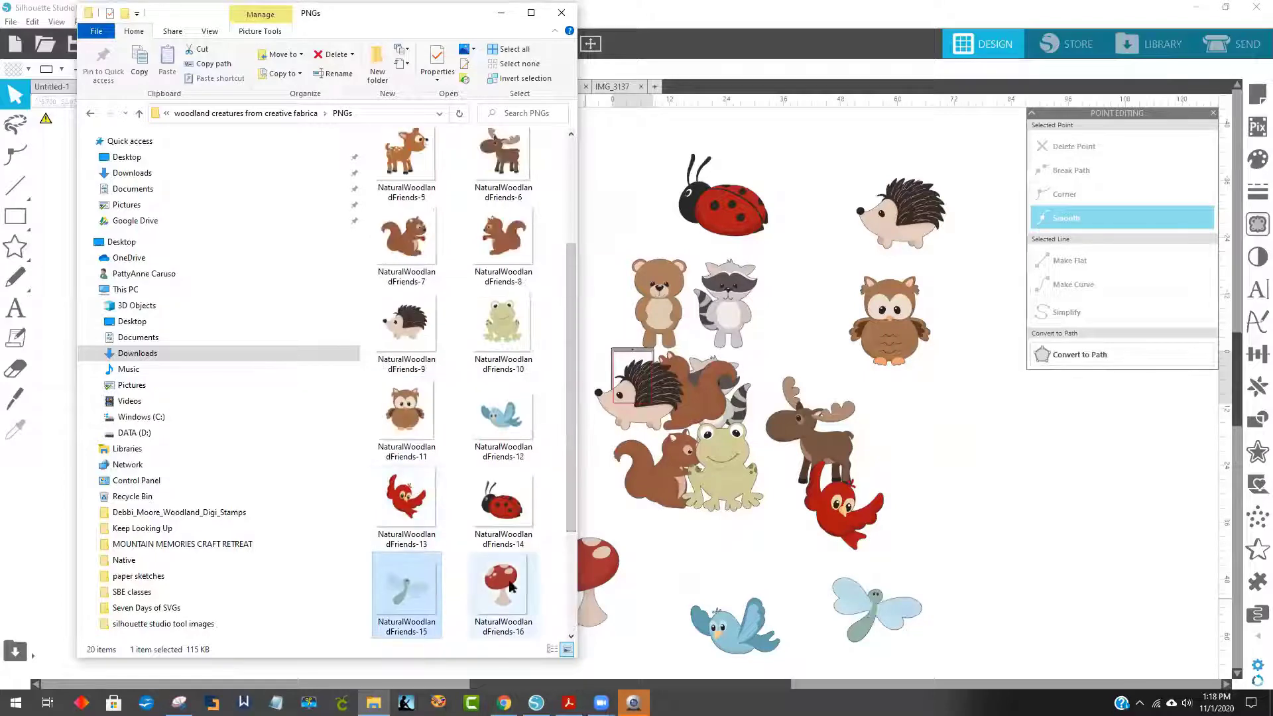
scroll(401, 570, "down", 3)
left_click_drag(401, 605, 933, 518)
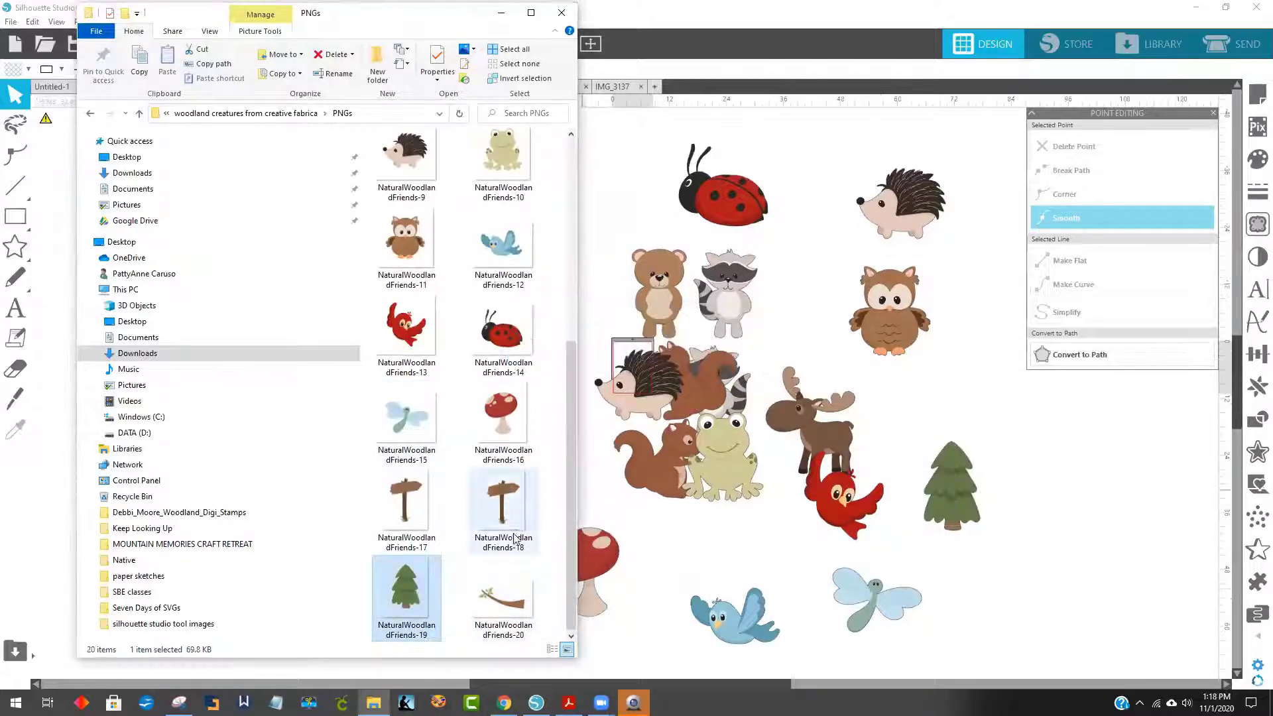
Add the branch and waving bear images (NaturalWoodlandFriends-20 and -2) to empty areas of the design and close the PNGs folder
left_click_drag(499, 600, 995, 393)
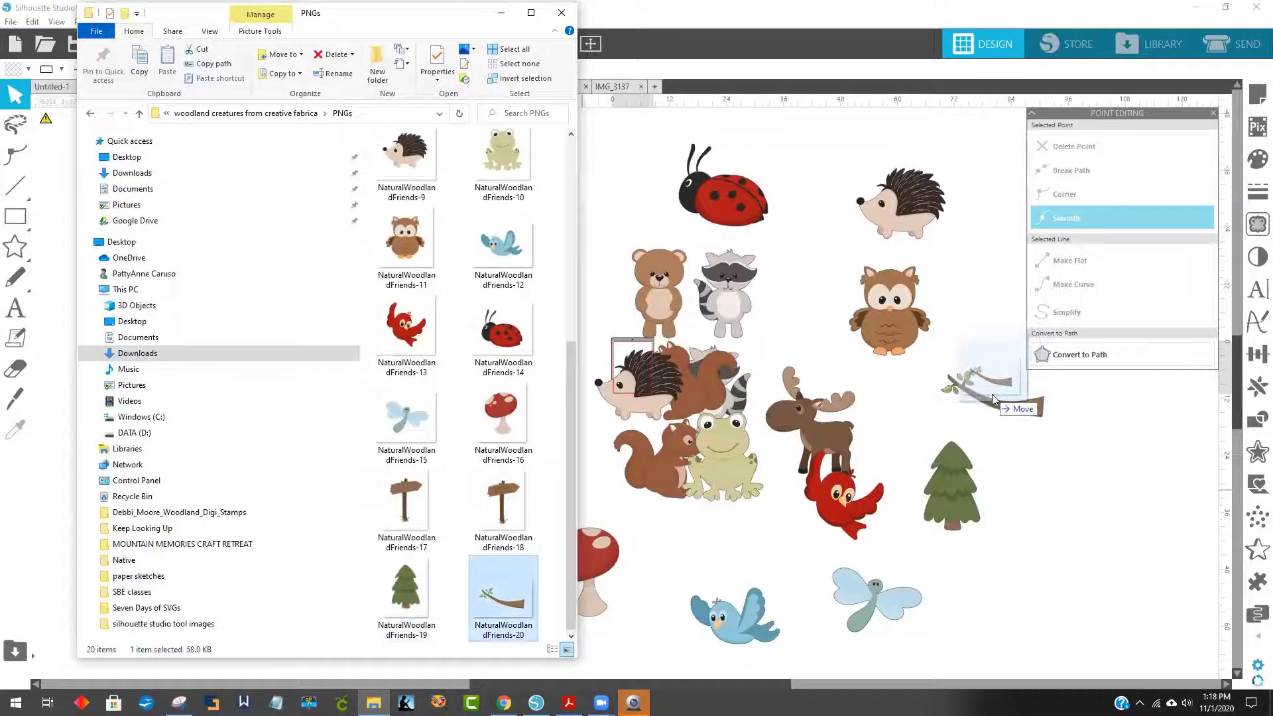
scroll(449, 257, "up", 5)
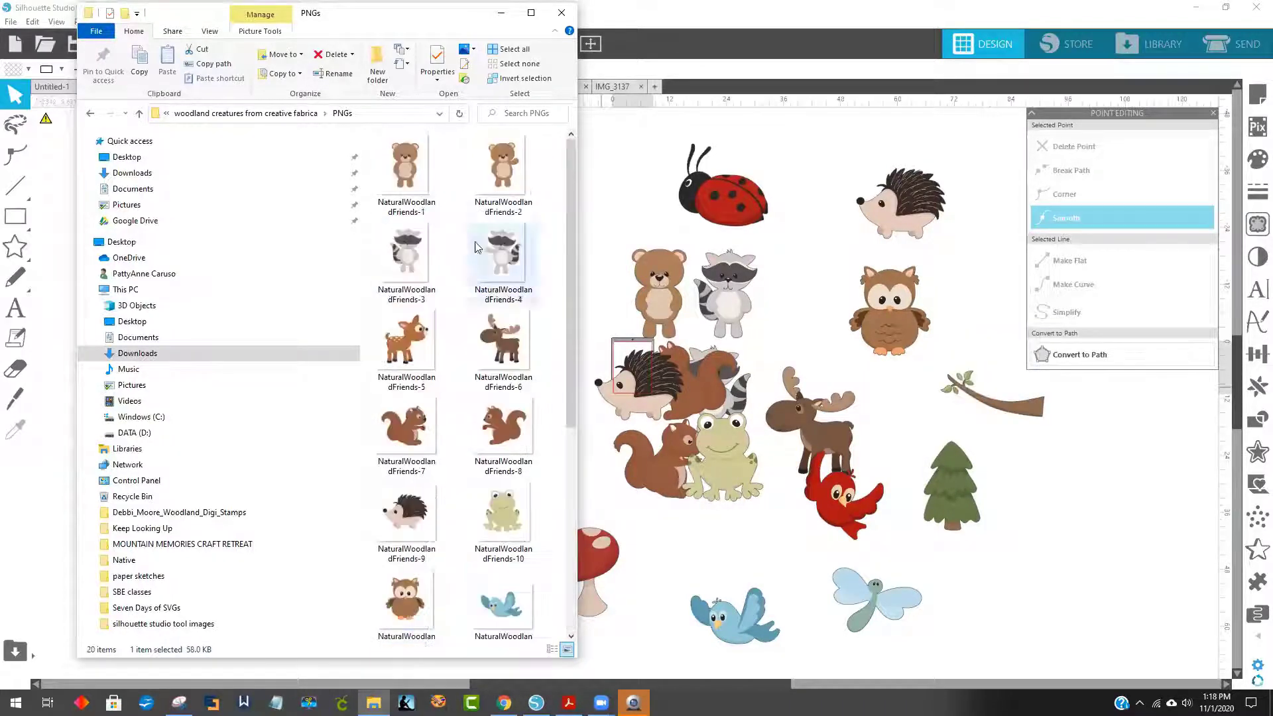
left_click_drag(502, 167, 617, 156)
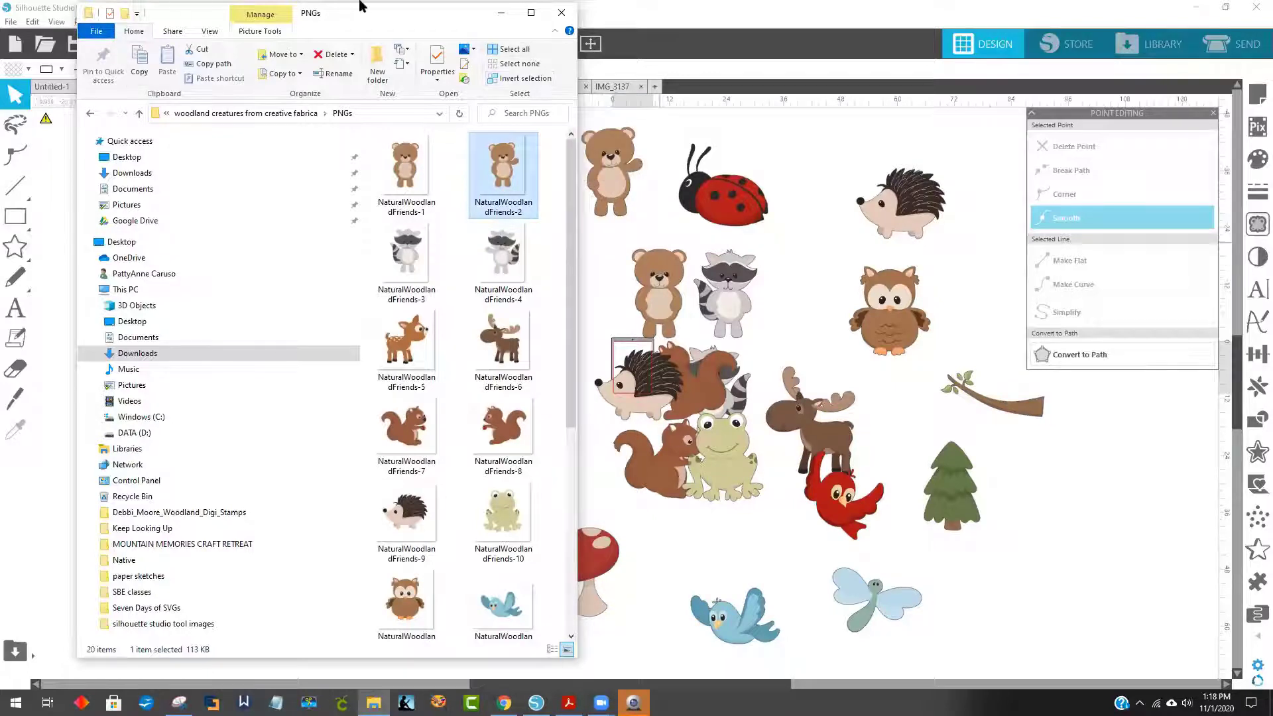
left_click_drag(381, 15, 320, 60)
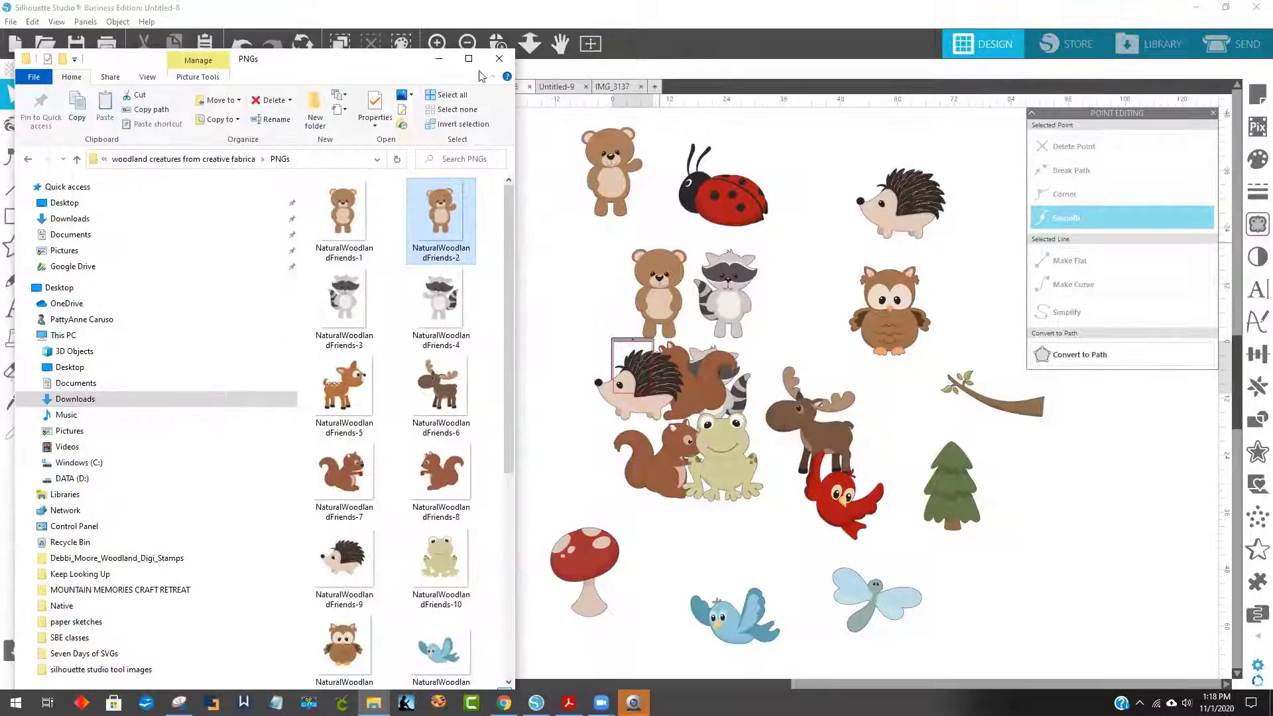
left_click(505, 58)
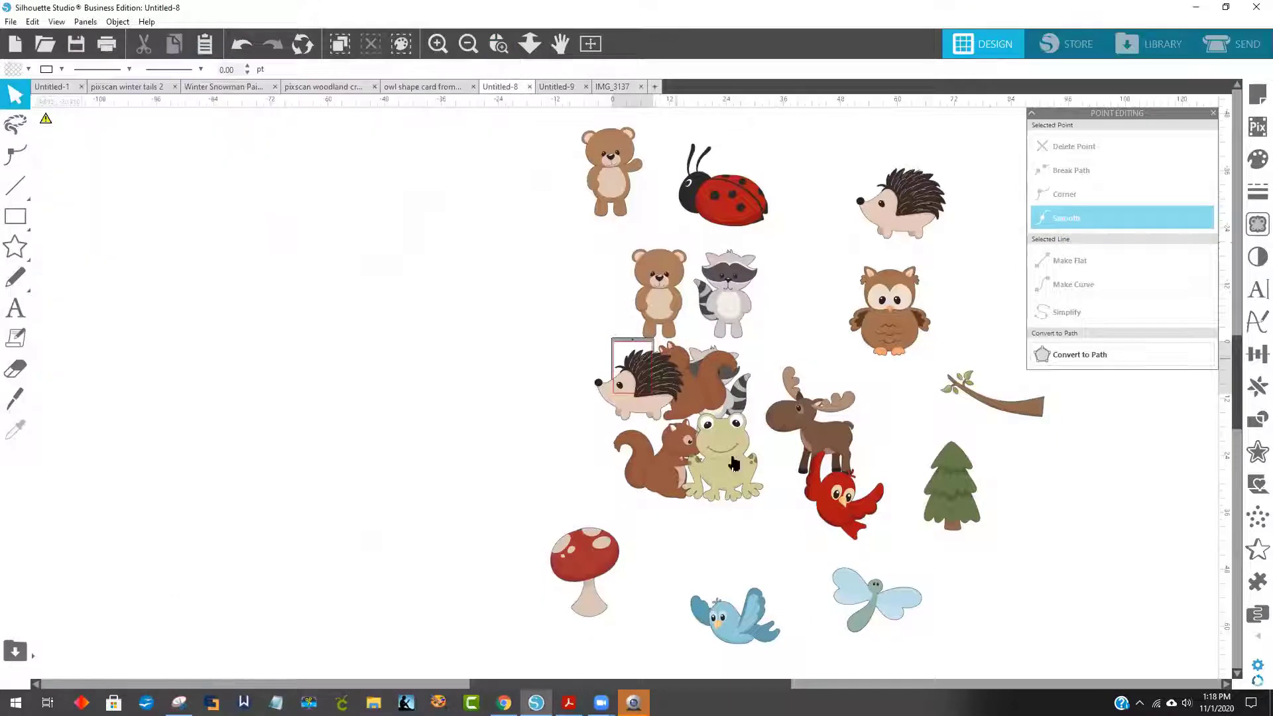
Spread out the overlapping bears, ladybug, raccoons, hedgehog and squirrels into loose rows beside and above the page
left_click_drag(620, 180, 438, 208)
left_click_drag(683, 221, 479, 233)
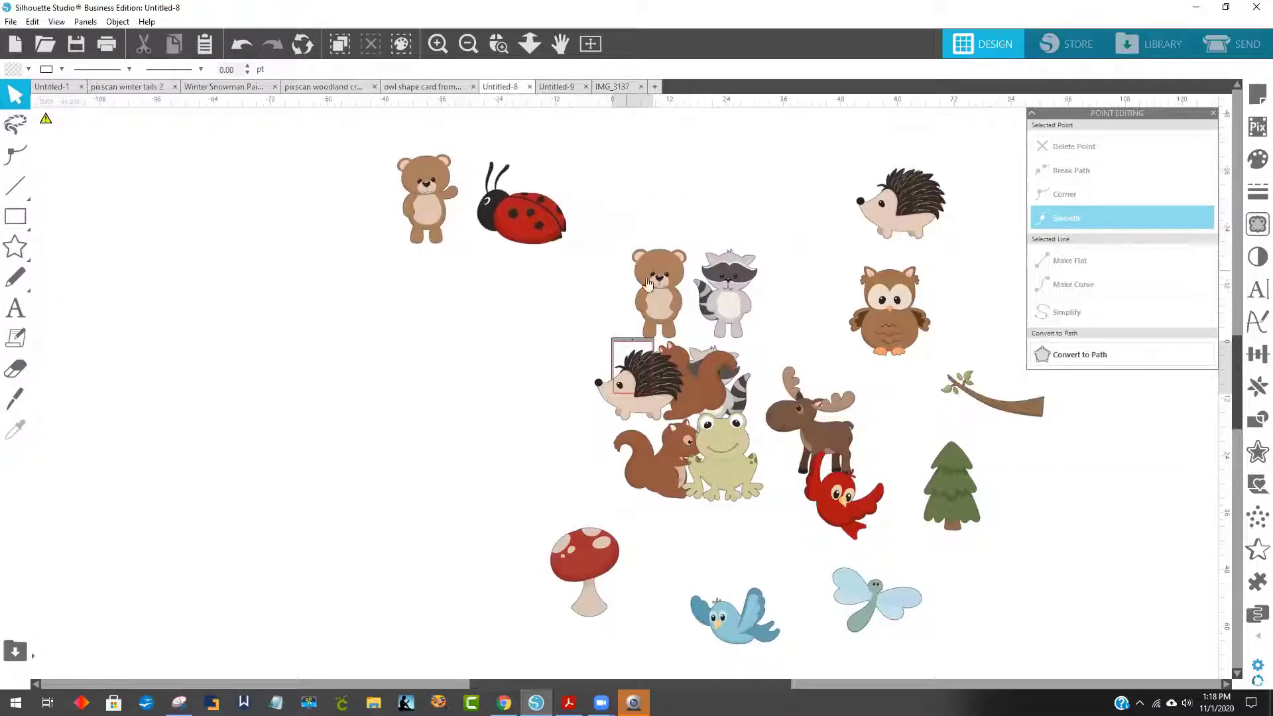
left_click_drag(653, 292, 426, 332)
left_click_drag(747, 302, 637, 206)
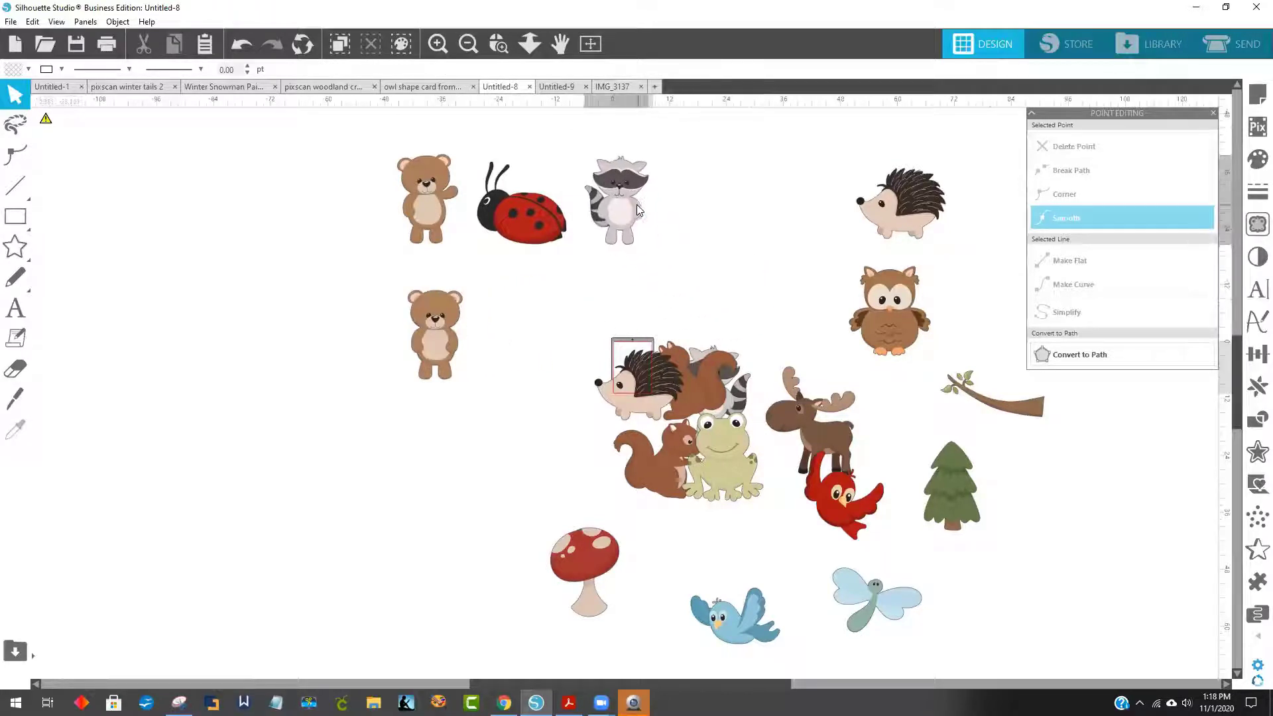
left_click_drag(608, 359, 484, 290)
left_click_drag(696, 381, 662, 332)
left_click_drag(647, 458, 522, 408)
left_click_drag(688, 354, 642, 320)
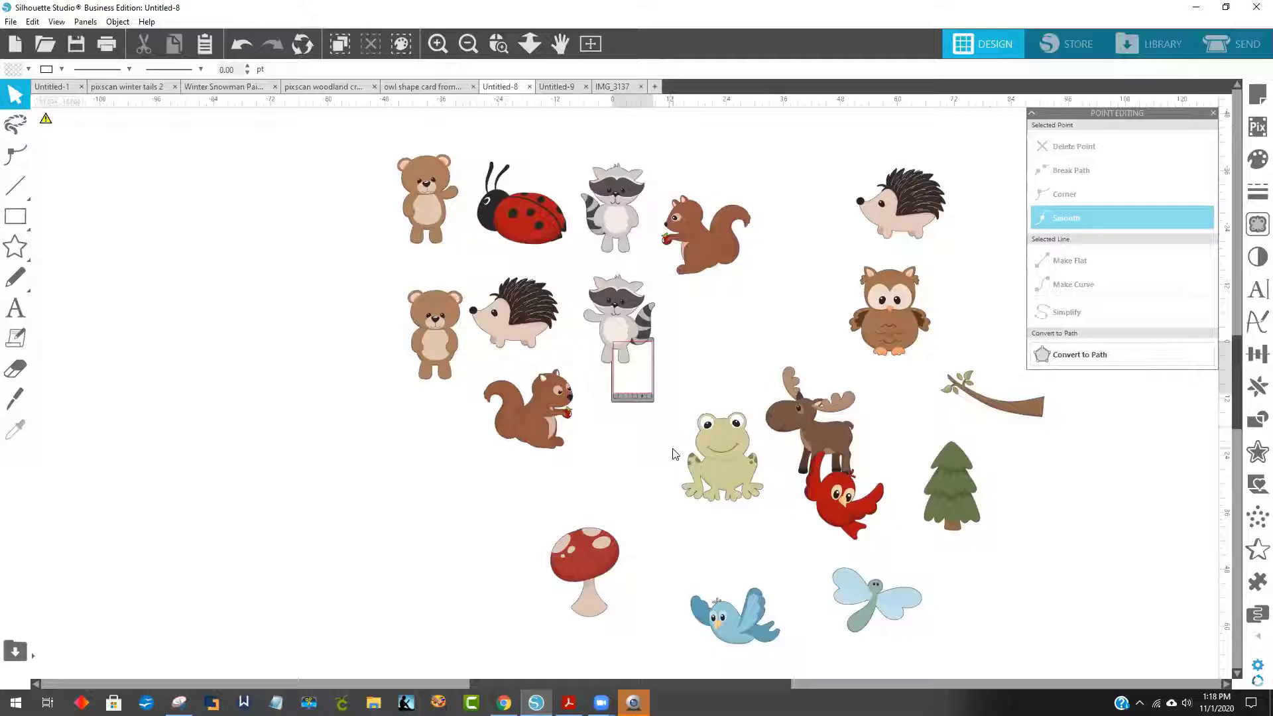
Arrange the frog, moose, second hedgehog, owl and red bird in the gaps around the squirrels and raccoons so none overlap
left_click_drag(694, 459, 679, 344)
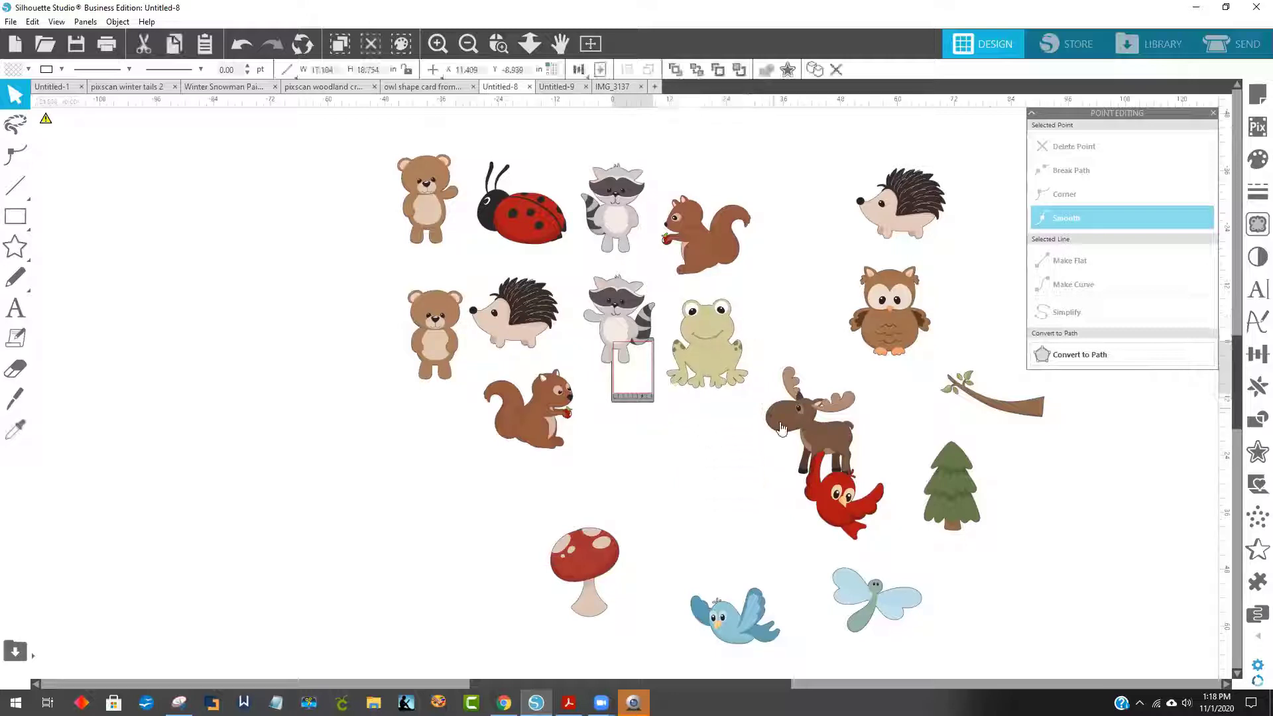
left_click_drag(789, 431, 582, 465)
left_click_drag(476, 471, 428, 467)
left_click_drag(931, 232, 682, 482)
left_click_drag(868, 358, 711, 510)
left_click_drag(858, 507, 818, 324)
left_click_drag(654, 460, 630, 472)
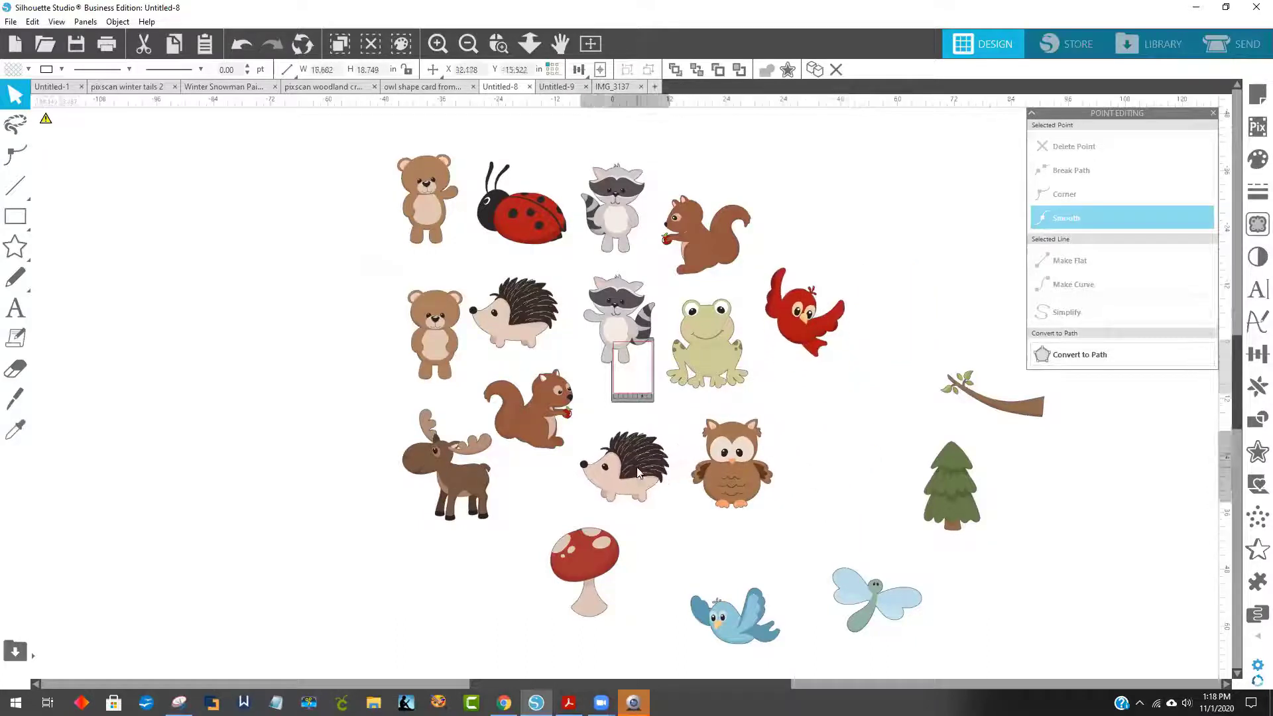
Bring the blue bird, dragonfly, pine tree and branch in close to the other images, completing a compact group
left_click_drag(716, 614, 809, 406)
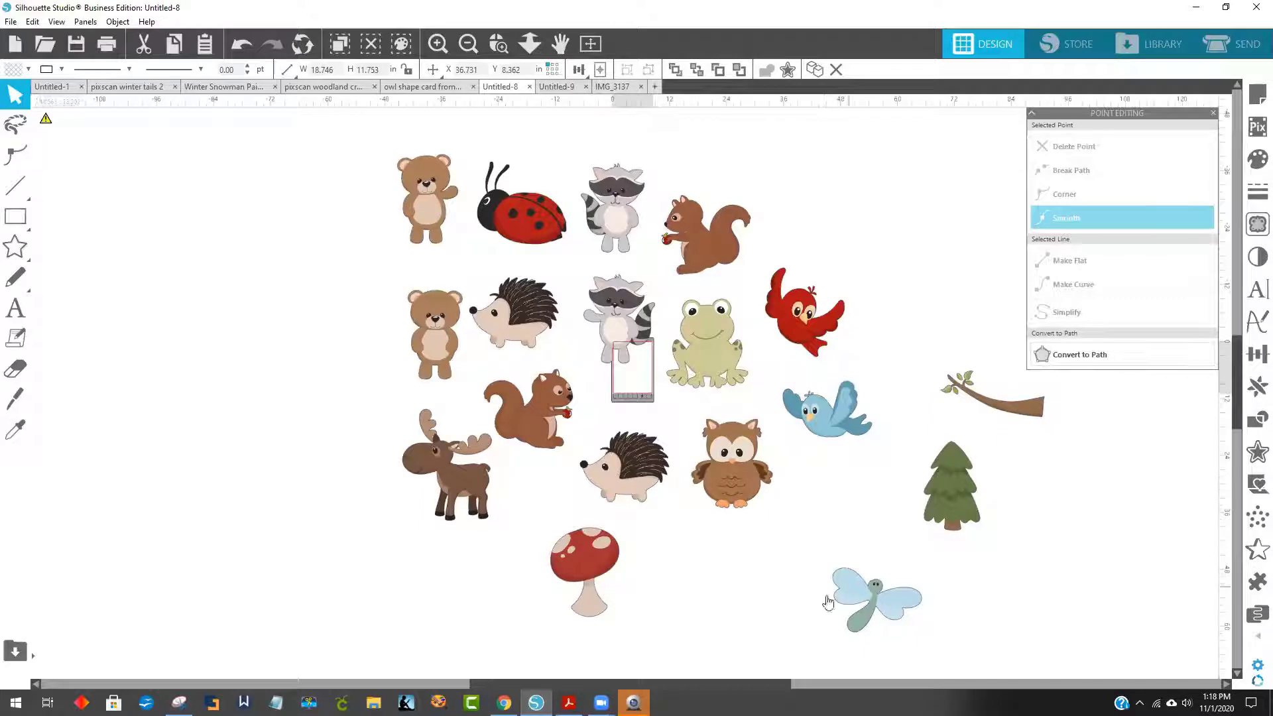
left_click_drag(885, 573, 677, 575)
left_click_drag(952, 484, 754, 577)
left_click_drag(1022, 405, 483, 582)
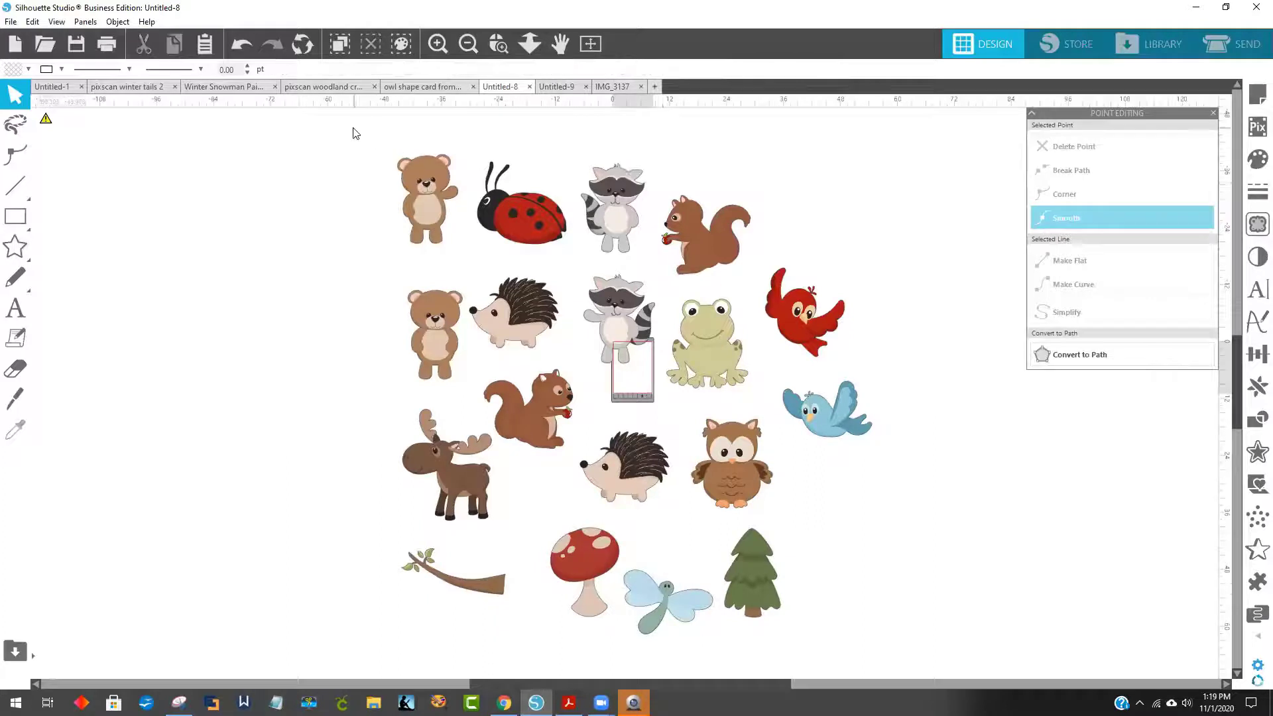
Select all the woodland images and scale them down together to about 6 in wide beside the page
left_click_drag(353, 129, 869, 644)
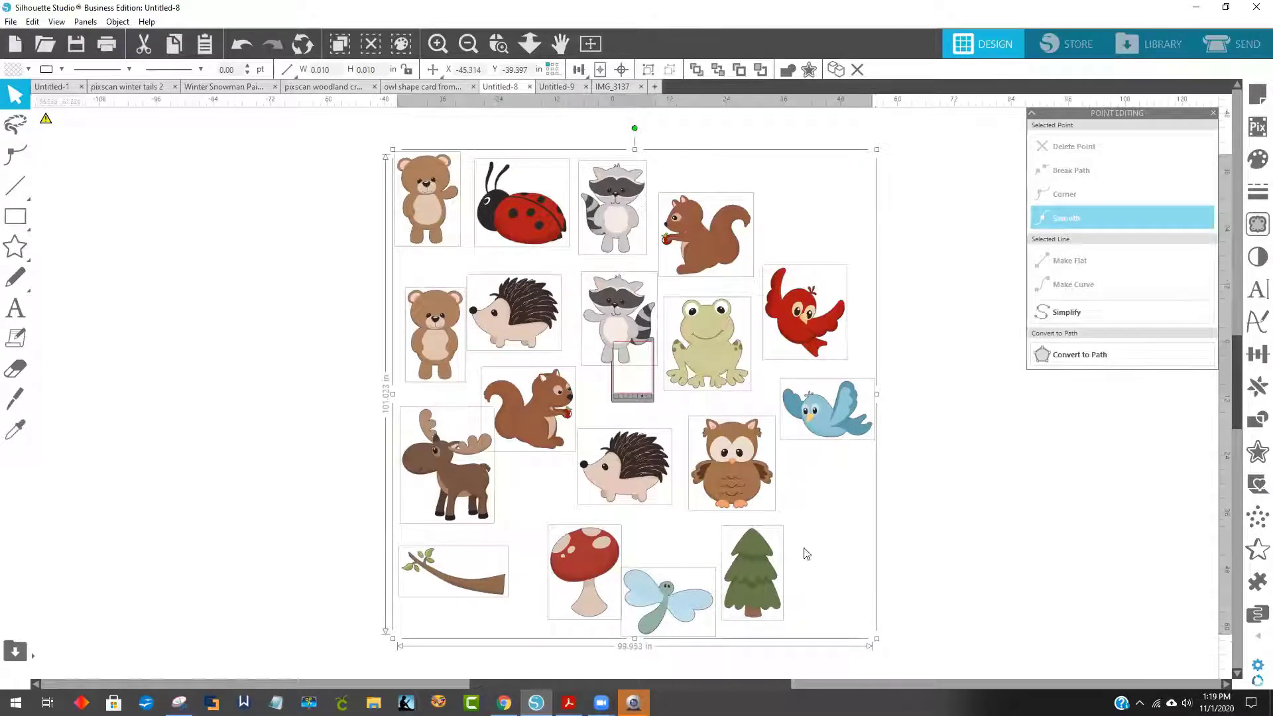
left_click_drag(807, 554, 581, 361)
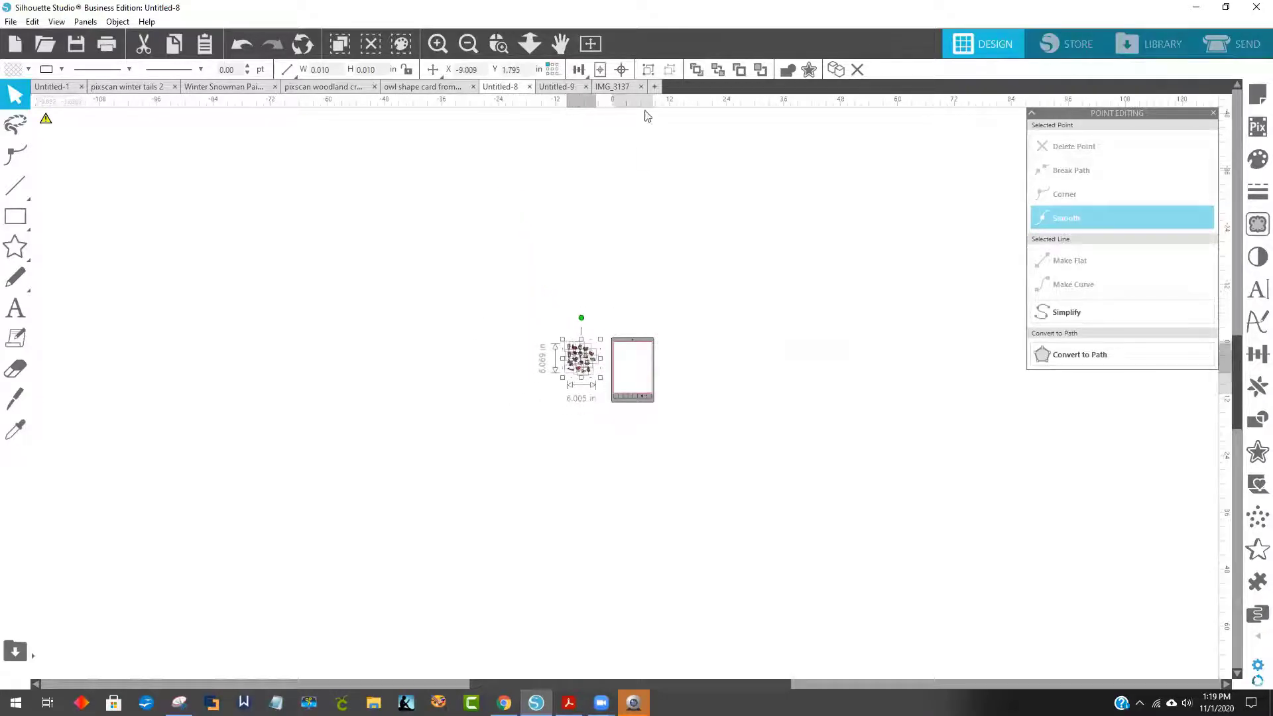
Reposition the red bird above the blue bird and enlarge all the images together to about 7.2 in wide
left_click(499, 44)
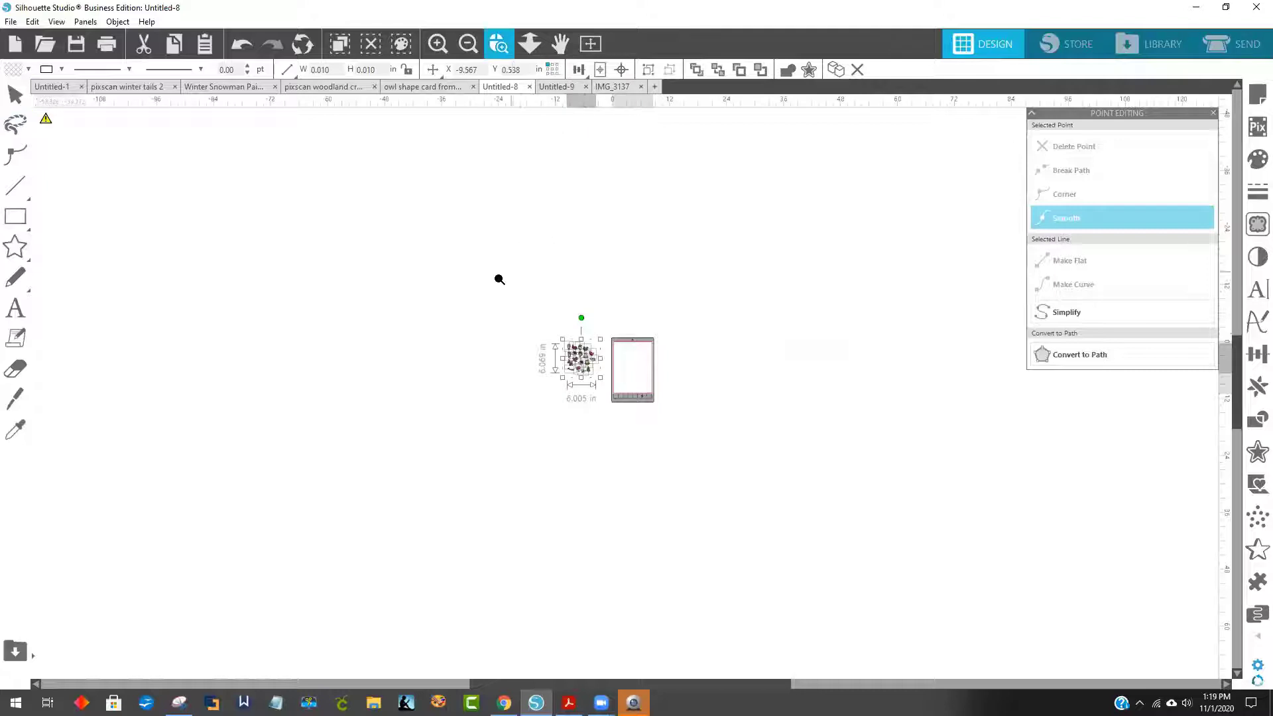
left_click_drag(752, 450, 729, 454)
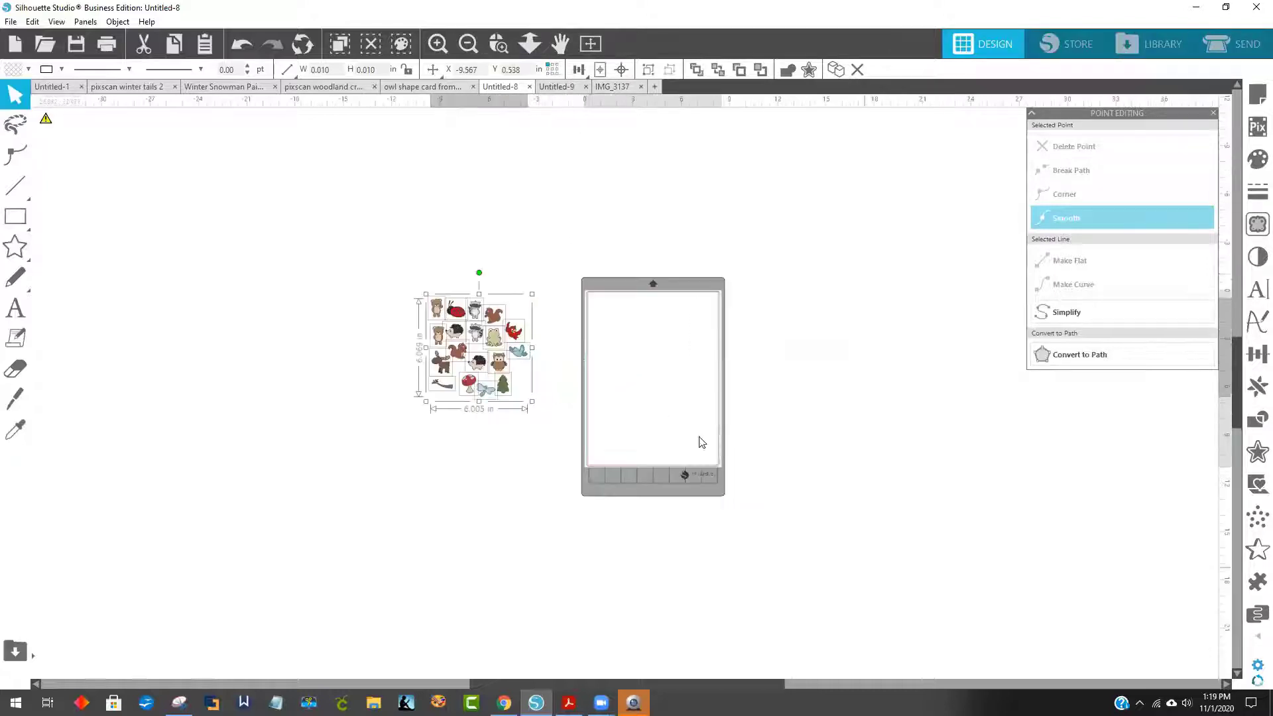
left_click(498, 43)
left_click(850, 431)
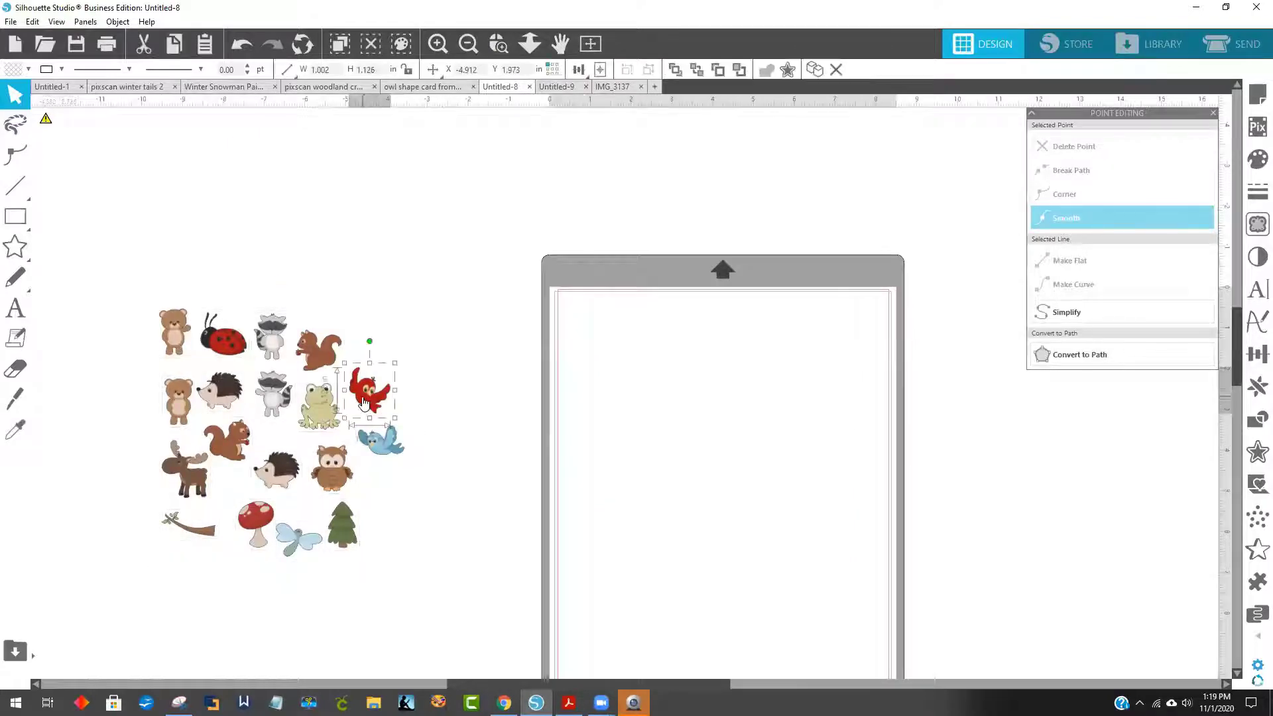
left_click_drag(368, 391, 463, 289)
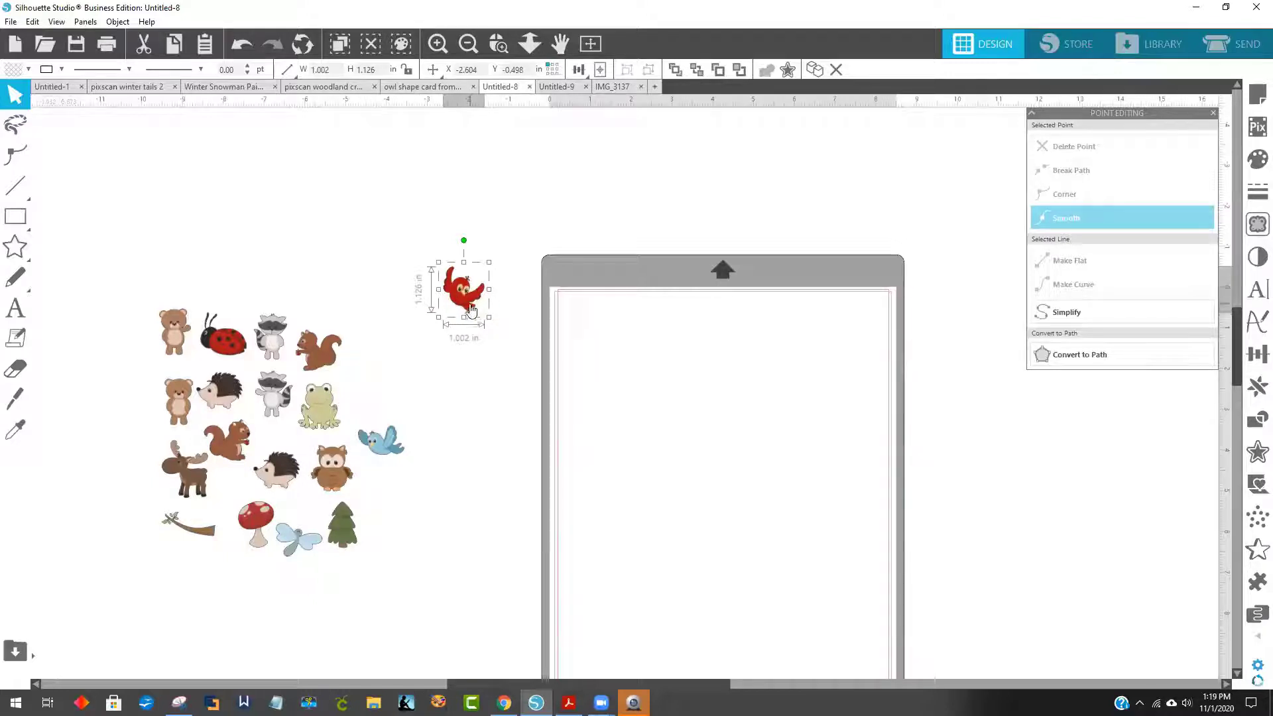
left_click_drag(472, 309, 380, 390)
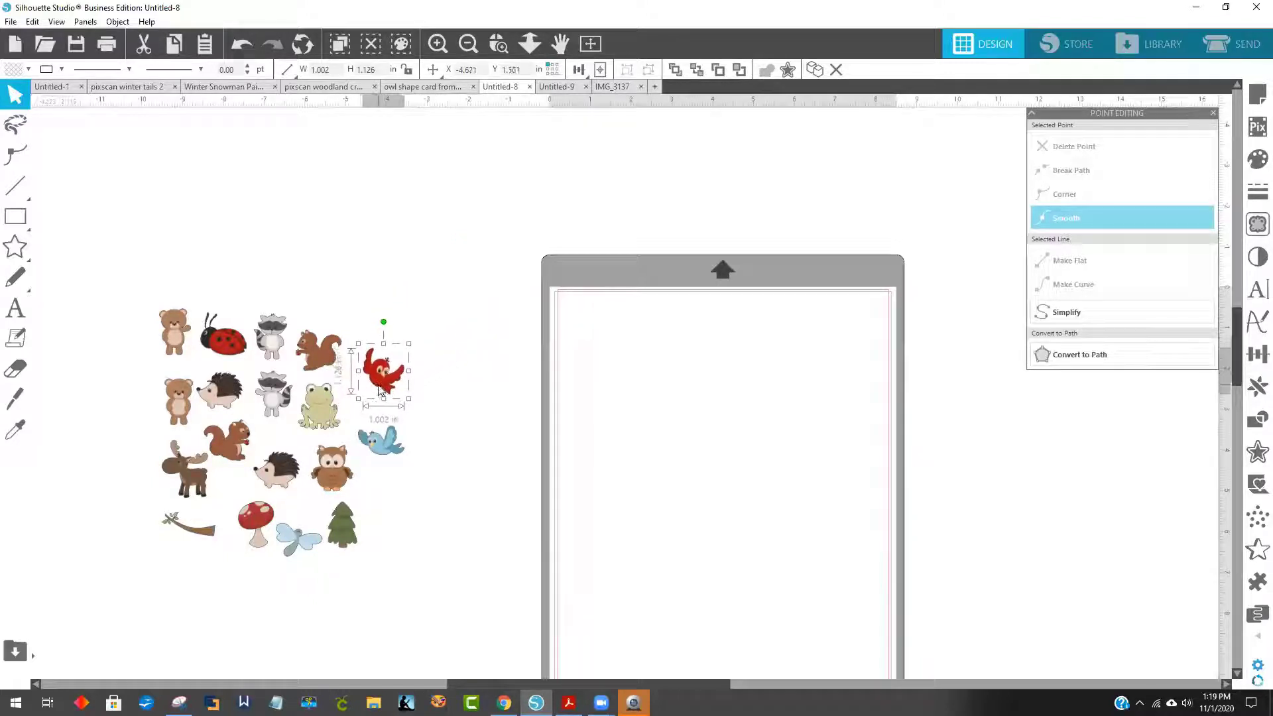
left_click_drag(131, 293, 471, 609)
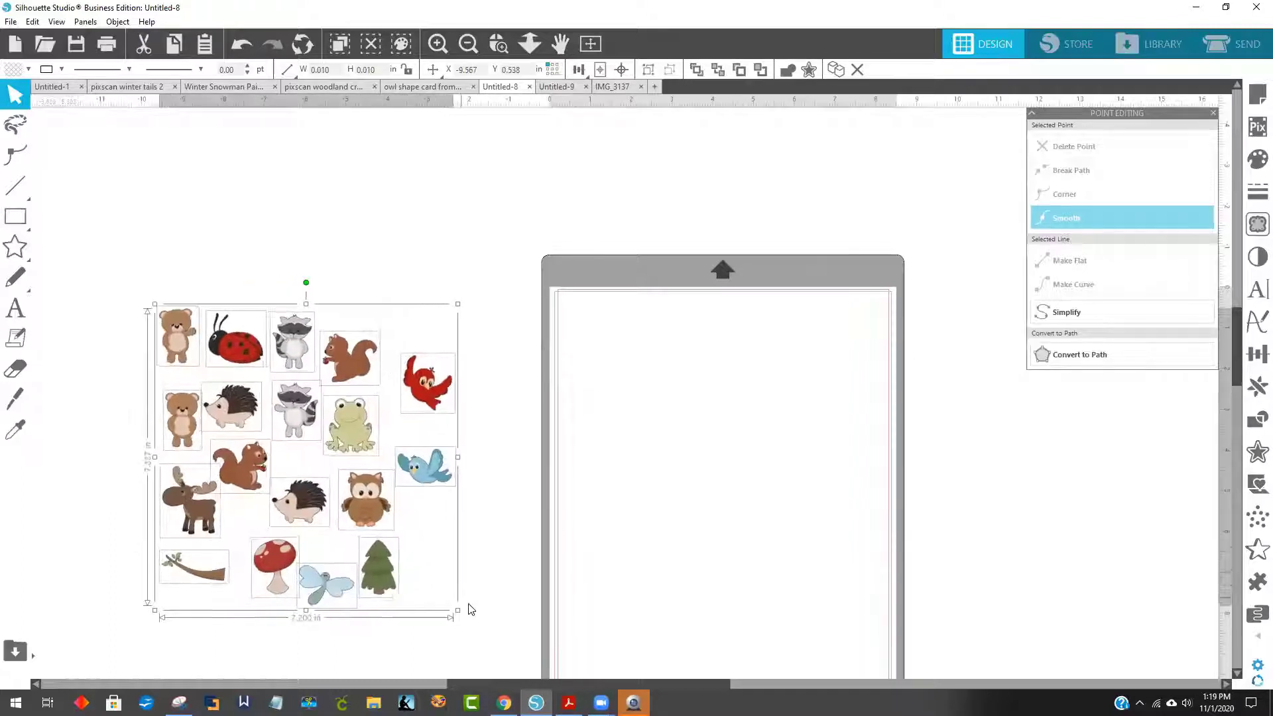
left_click(509, 208)
Nudge the upper raccoon upward and shift the blue bird and red bird closer to the other images
mouse_move(292, 341)
left_mouse_down()
mouse_move(332, 255)
mouse_move(290, 332)
left_mouse_up()
scroll(451, 275, "down", 3)
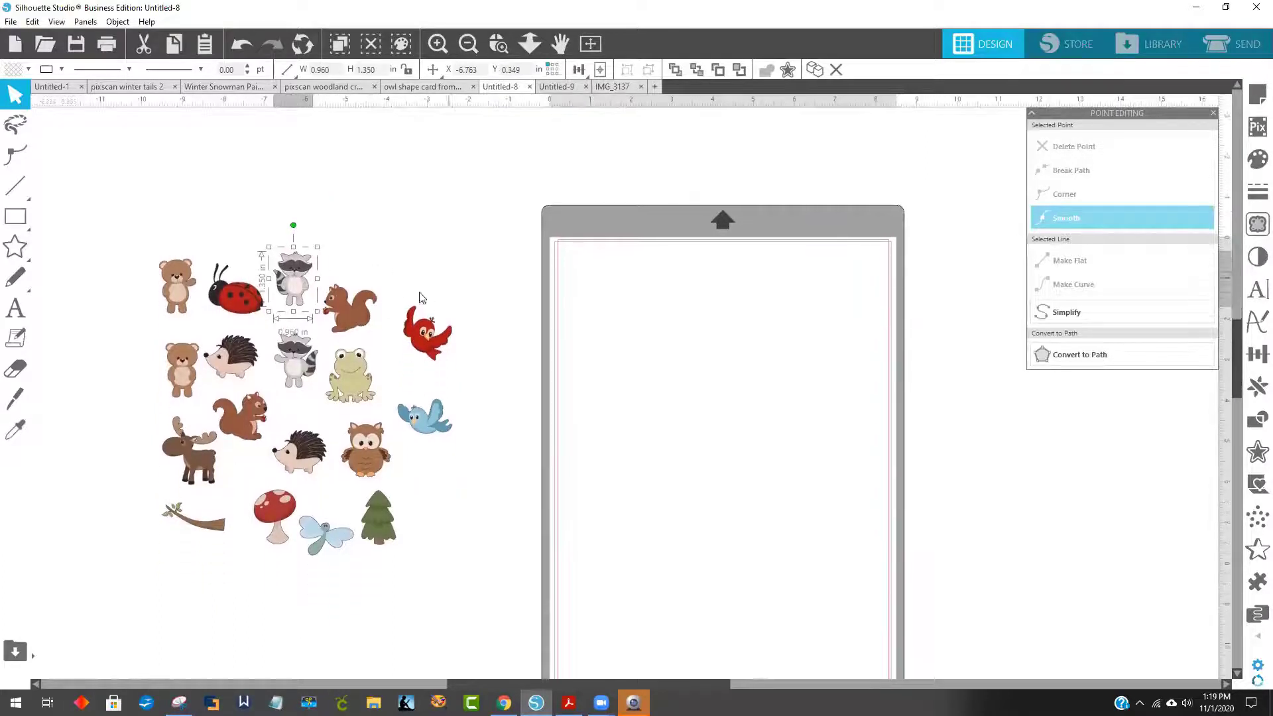
scroll(520, 321, "down", 2)
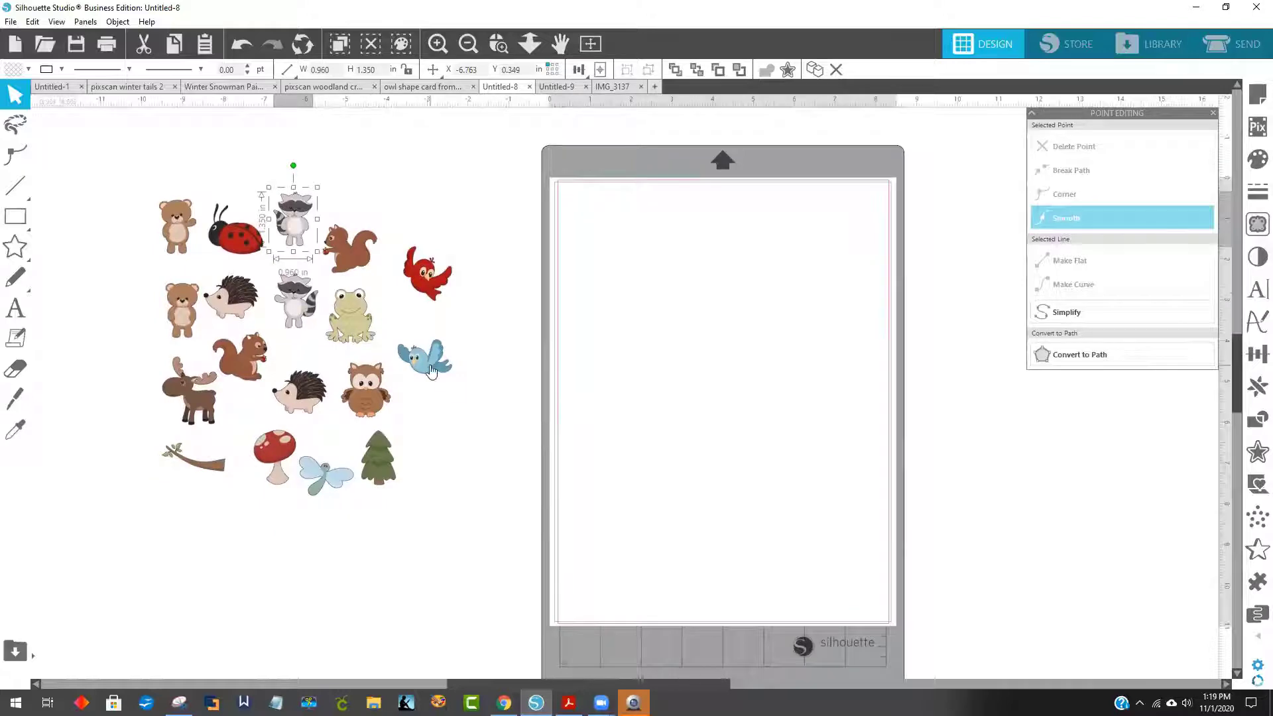
left_click(424, 349)
left_click_drag(420, 282, 412, 287)
left_click(118, 187)
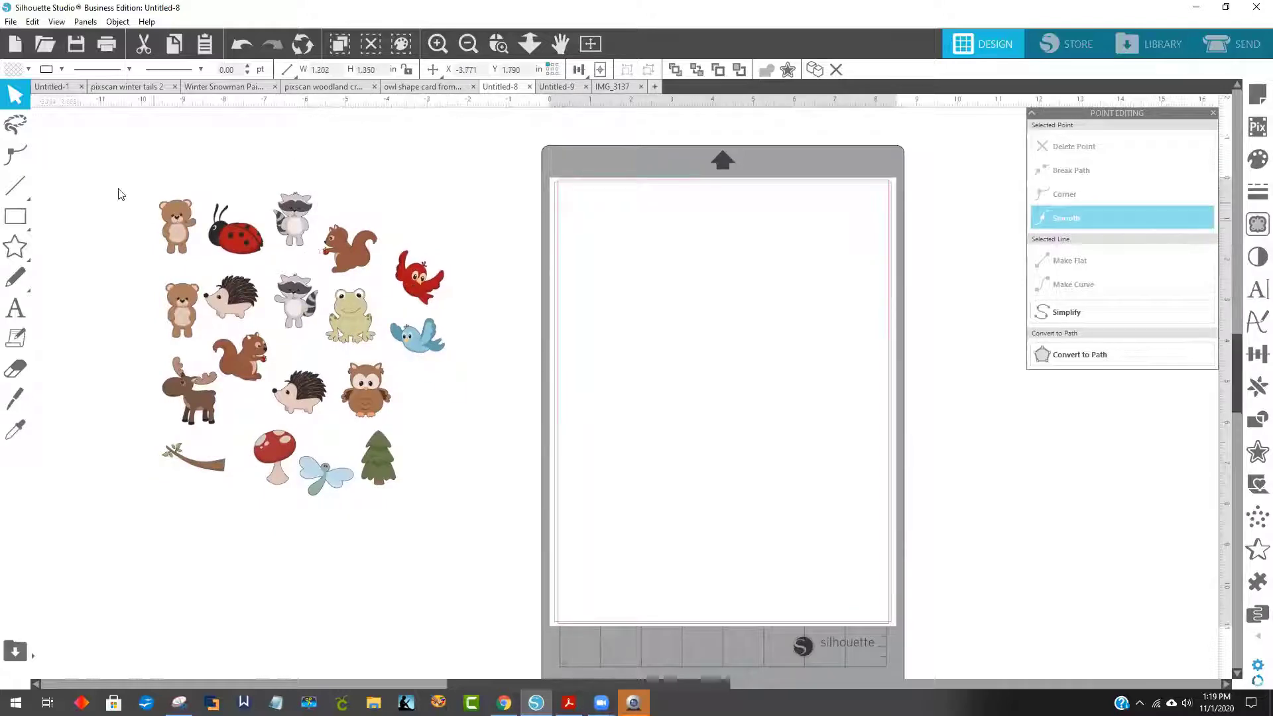
Place a copy of all the woodland images on the page, keeping the original set beside it
left_click_drag(240, 258, 406, 502)
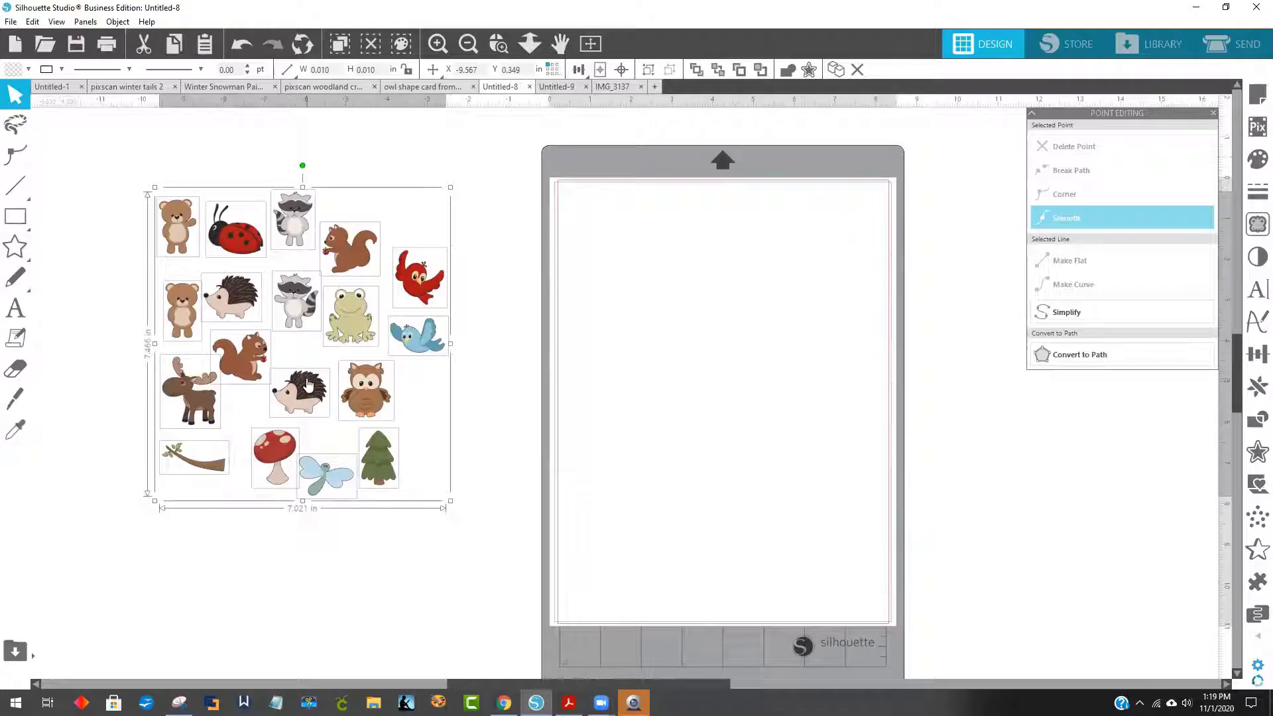
left_click_drag(390, 331, 769, 333)
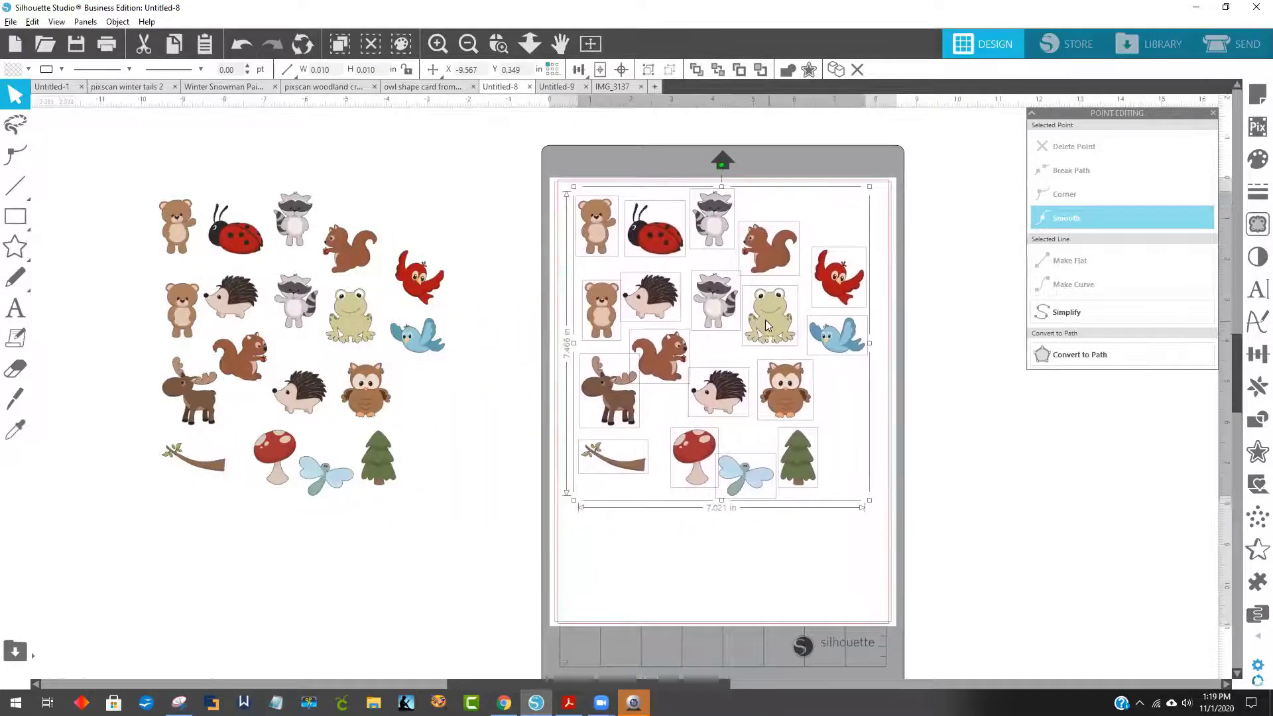
left_click(483, 515)
Move the pine tree, owl, blue bird, red bird and squirrel from the spare set into empty spots on the page
left_click_drag(379, 457, 602, 541)
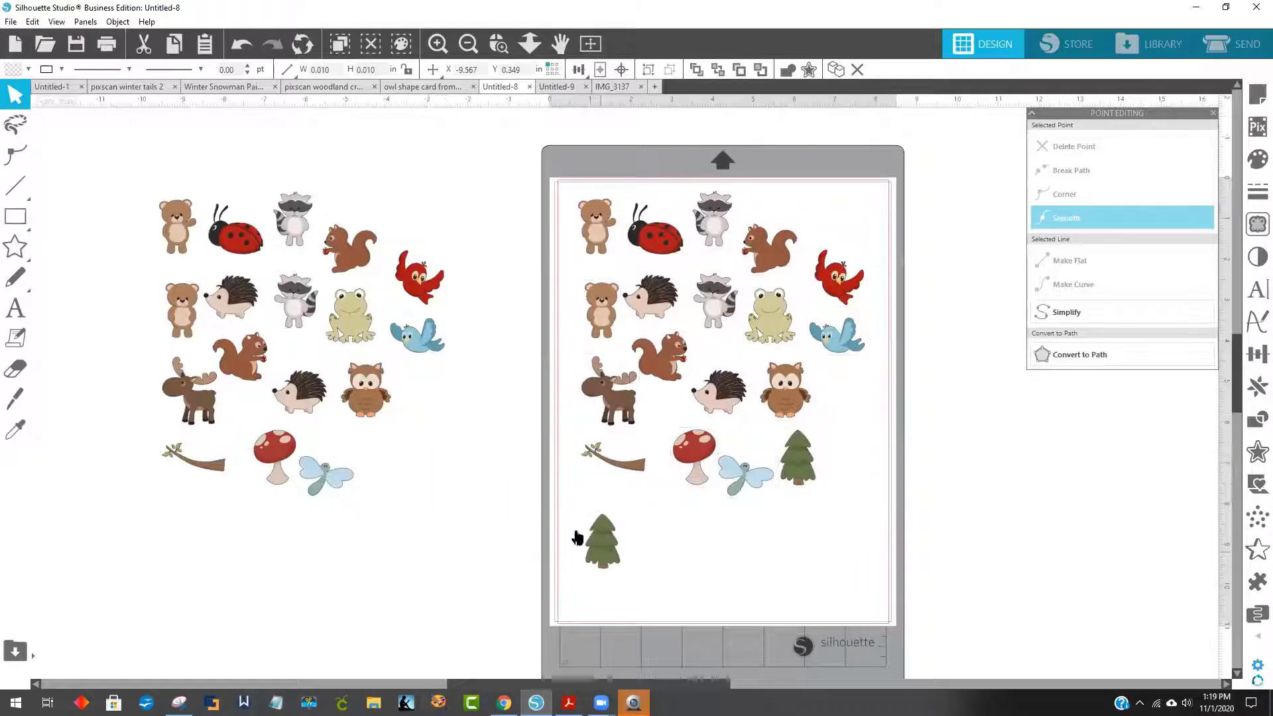
left_click_drag(365, 390, 673, 563)
left_click_drag(448, 358, 843, 237)
left_click_drag(424, 279, 733, 536)
left_click_drag(350, 248, 740, 489)
left_click_drag(784, 530, 795, 533)
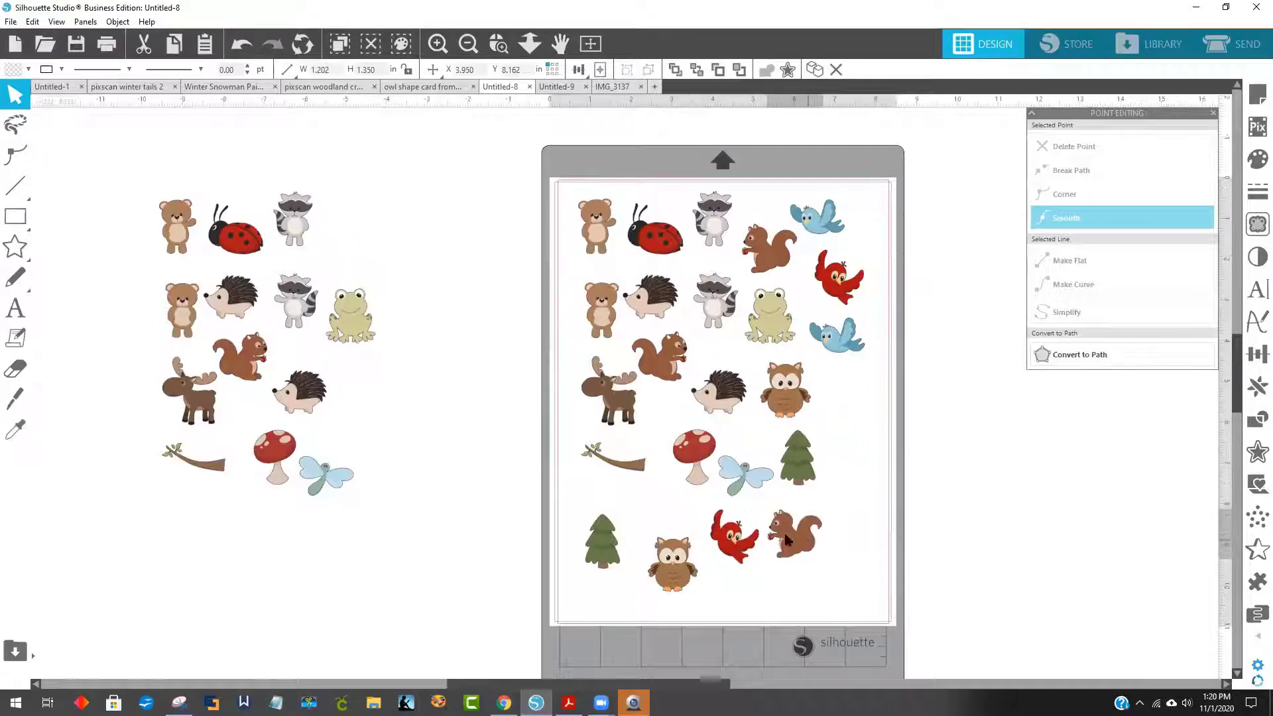
Fit the spare frog, hedgehog and second squirrel onto the page, shifting the neighbouring trees, mushroom and dragonfly to make room
left_click_drag(361, 322, 602, 573)
left_click_drag(595, 507, 607, 516)
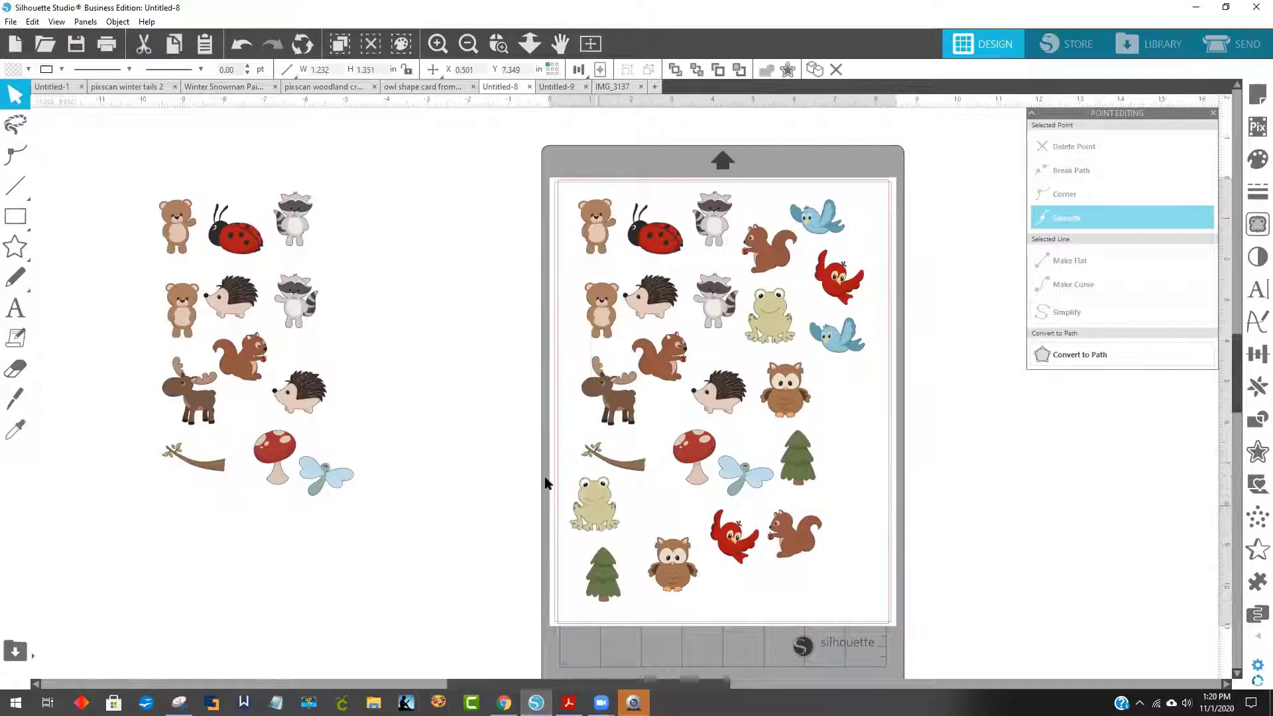
left_click_drag(302, 393, 843, 392)
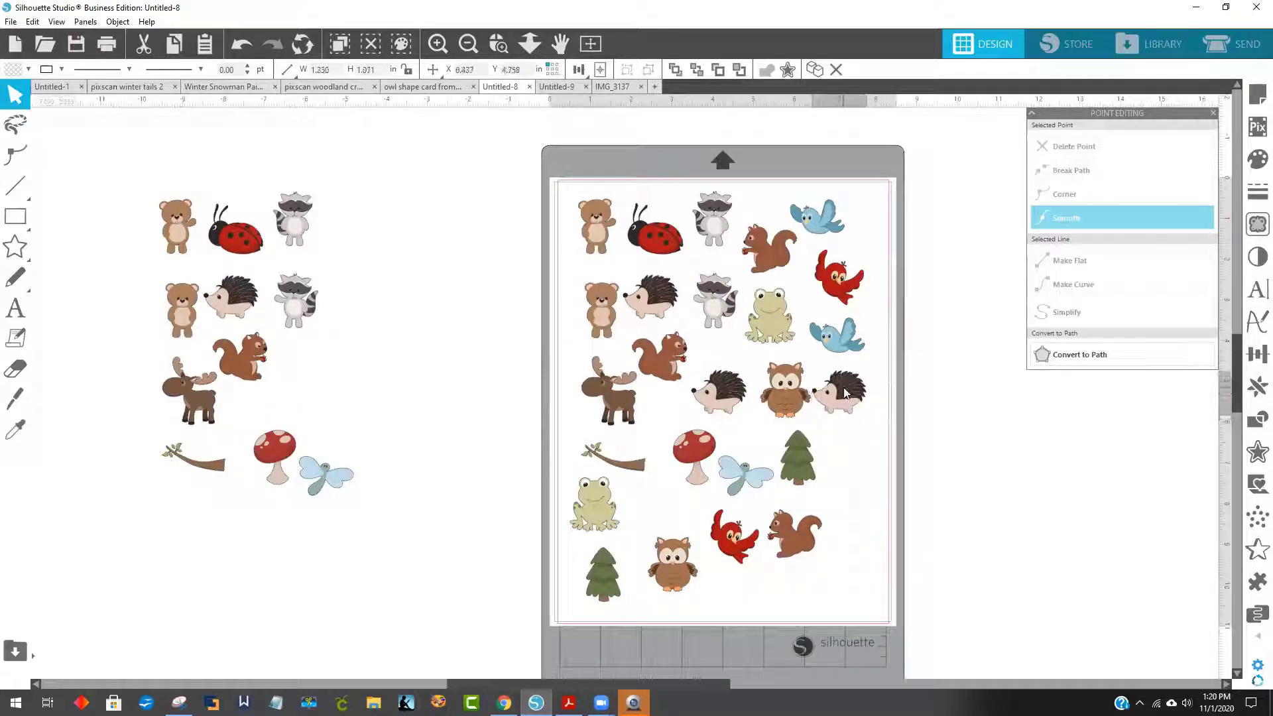
left_click_drag(239, 358, 739, 483)
left_click_drag(686, 450, 682, 452)
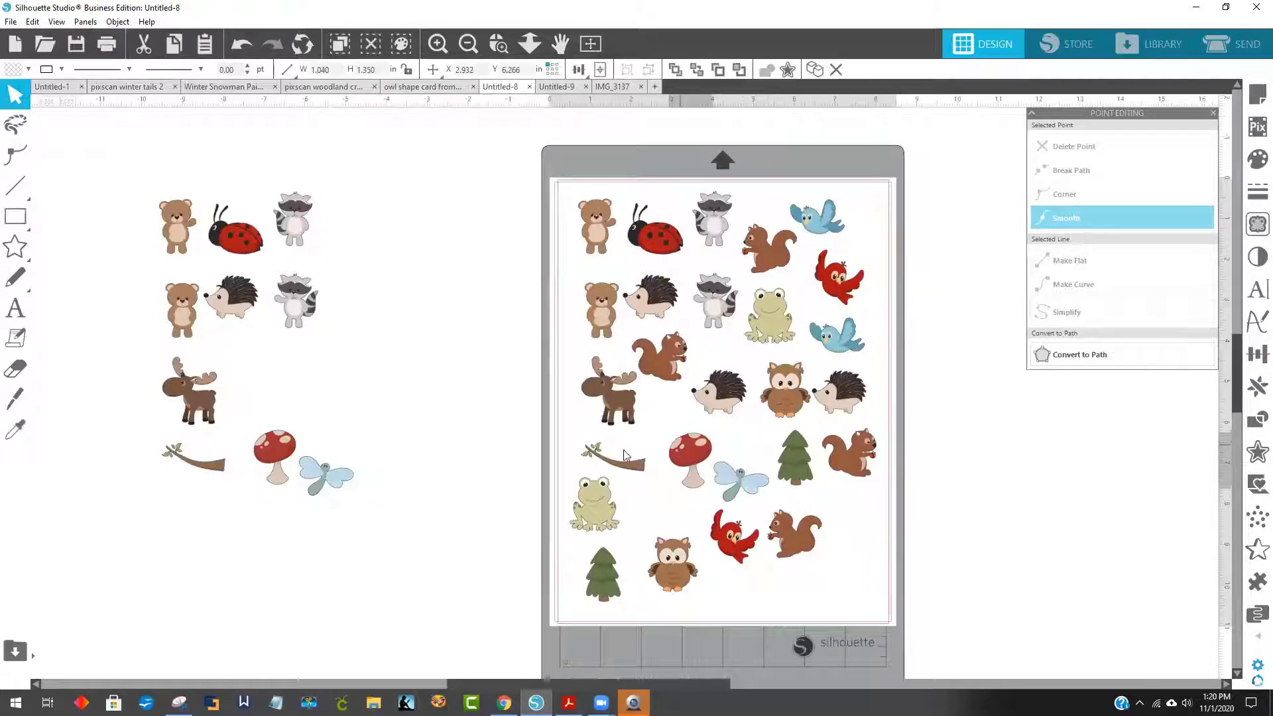
Move the spare dragonfly, one raccoon and the ladybug into the remaining gaps in the lower part of the page
left_click_drag(324, 480, 848, 510)
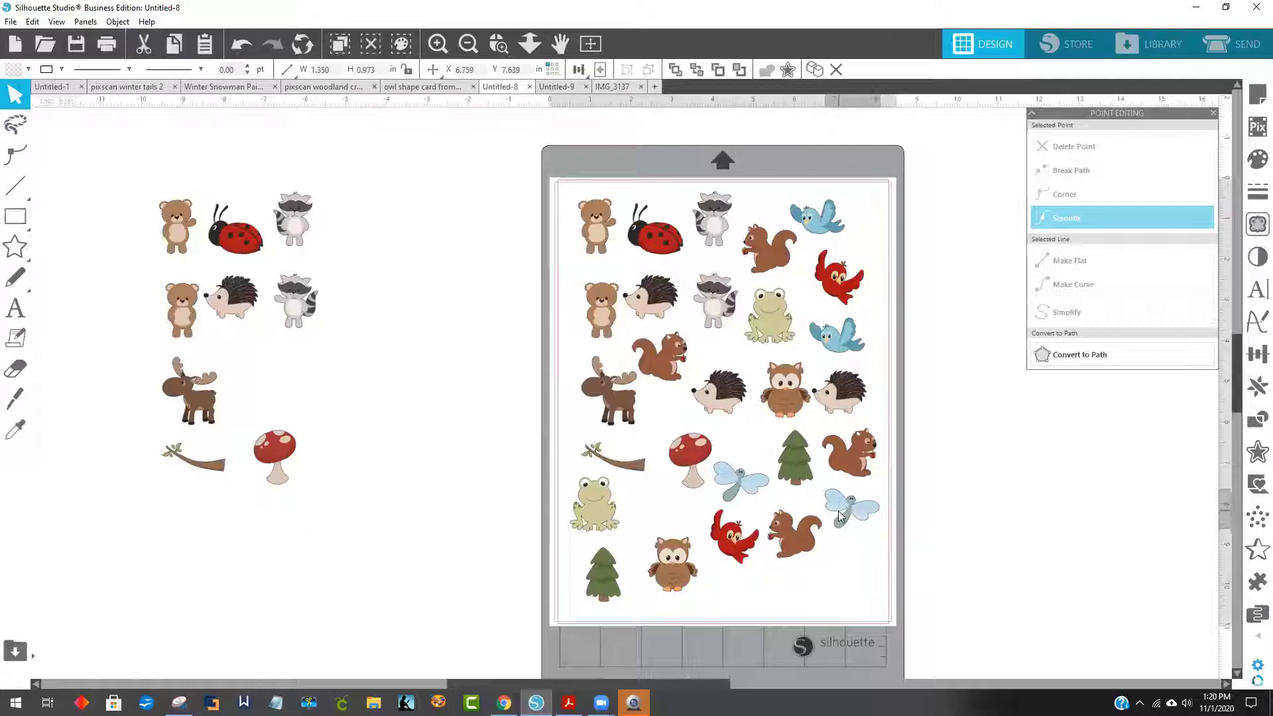
left_click_drag(289, 300, 847, 569)
left_click_drag(246, 249, 784, 603)
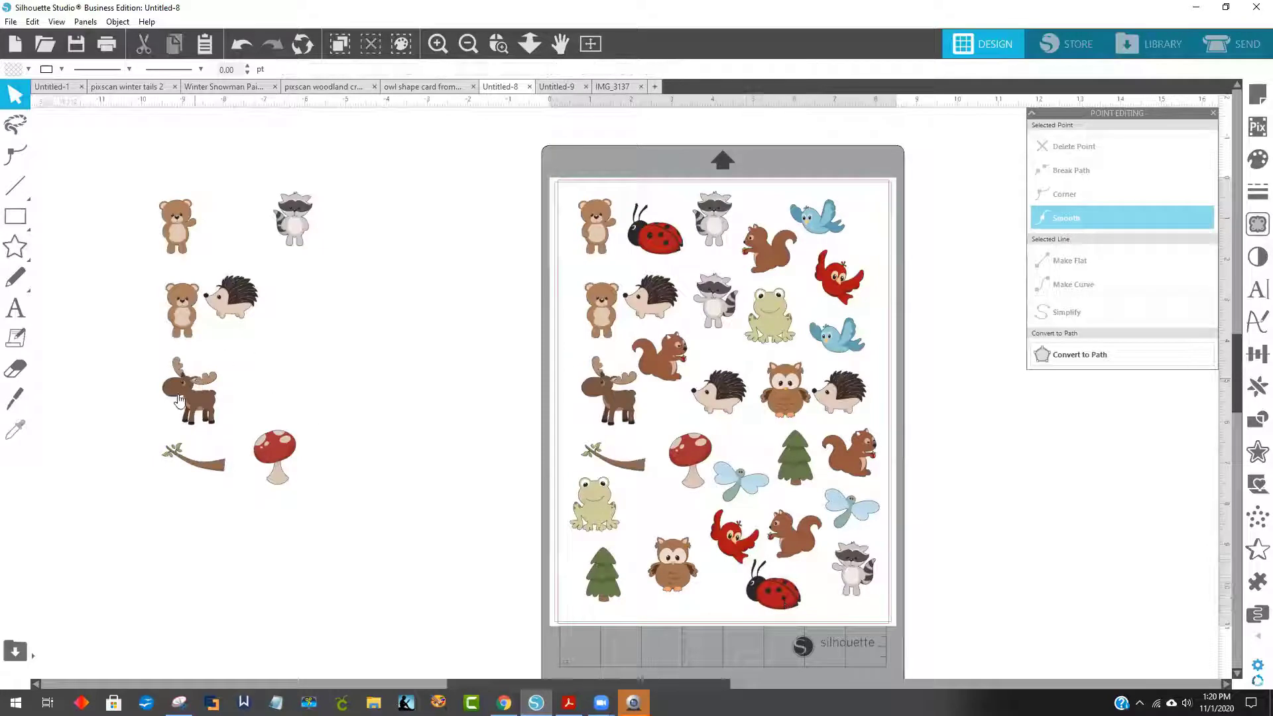
Move the spare moose below the hedgehog outside the page, and check the page layout by selecting all its images
left_click_drag(175, 396, 280, 365)
left_click(540, 333)
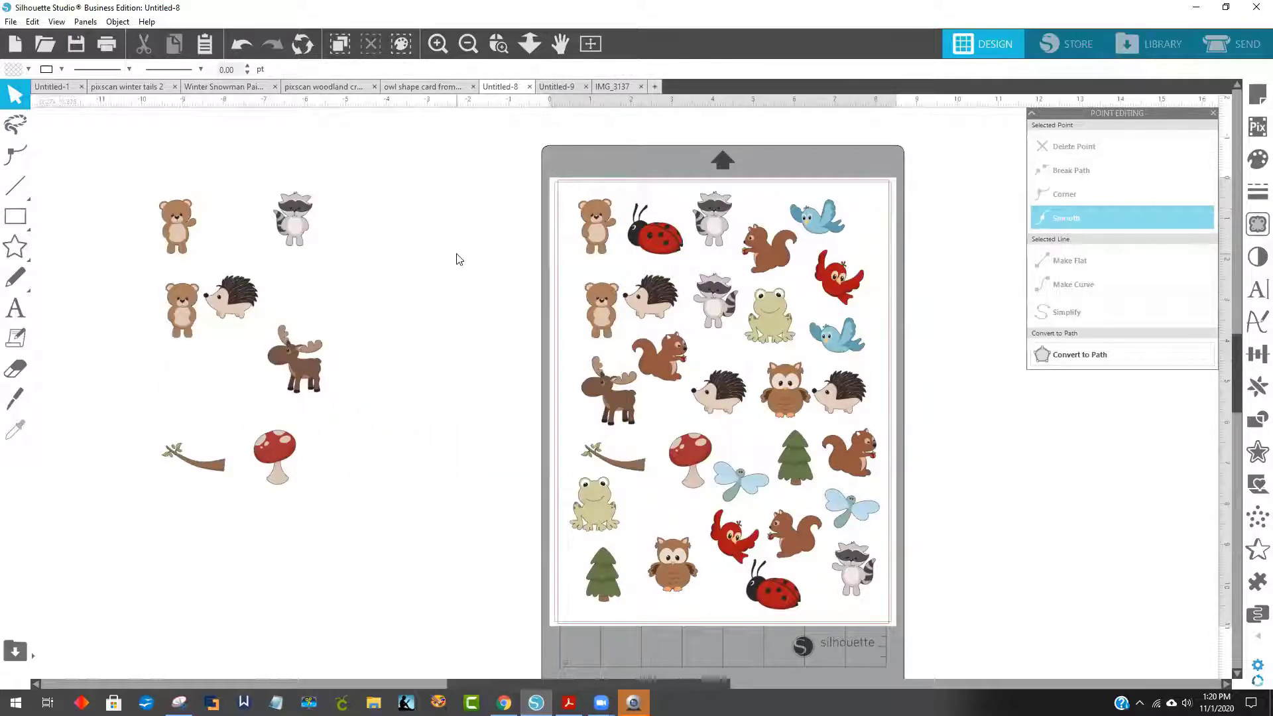
left_click_drag(537, 162, 965, 650)
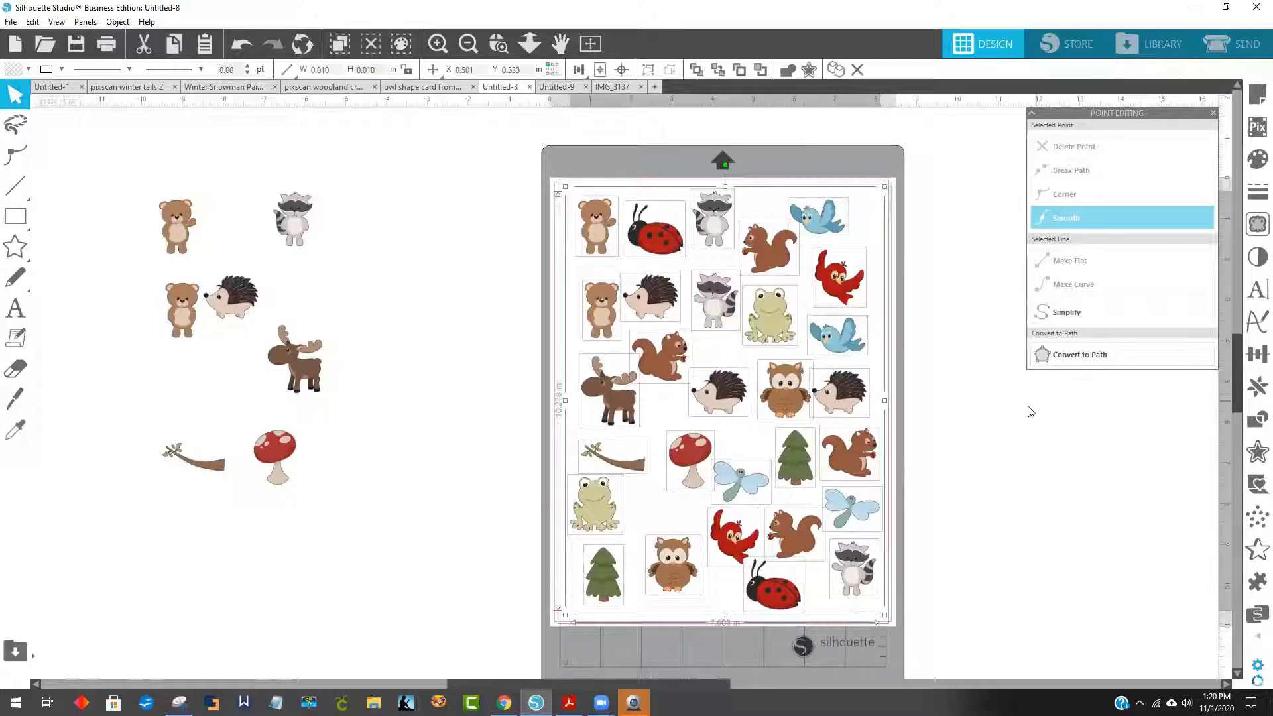
left_click(1034, 471)
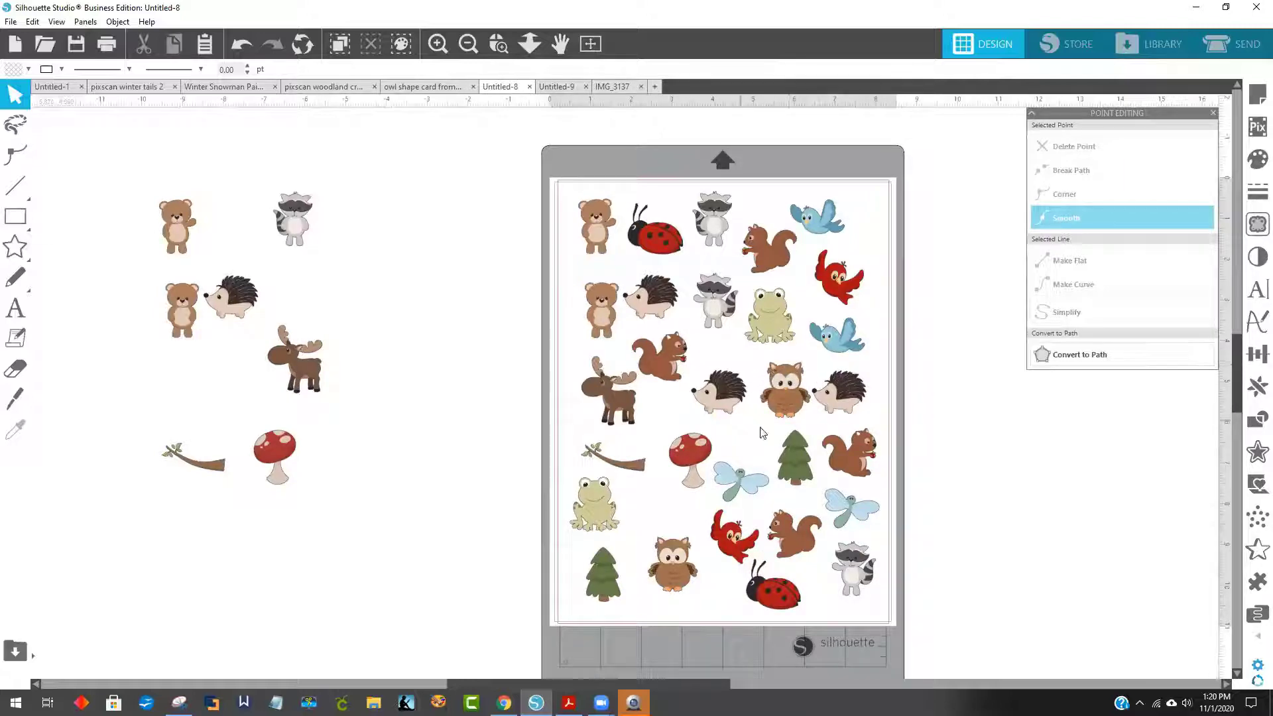
Even out the gaps on the page by nudging the rightmost hedgehog, the lower red bird and the mushroom
left_click_drag(824, 393, 839, 389)
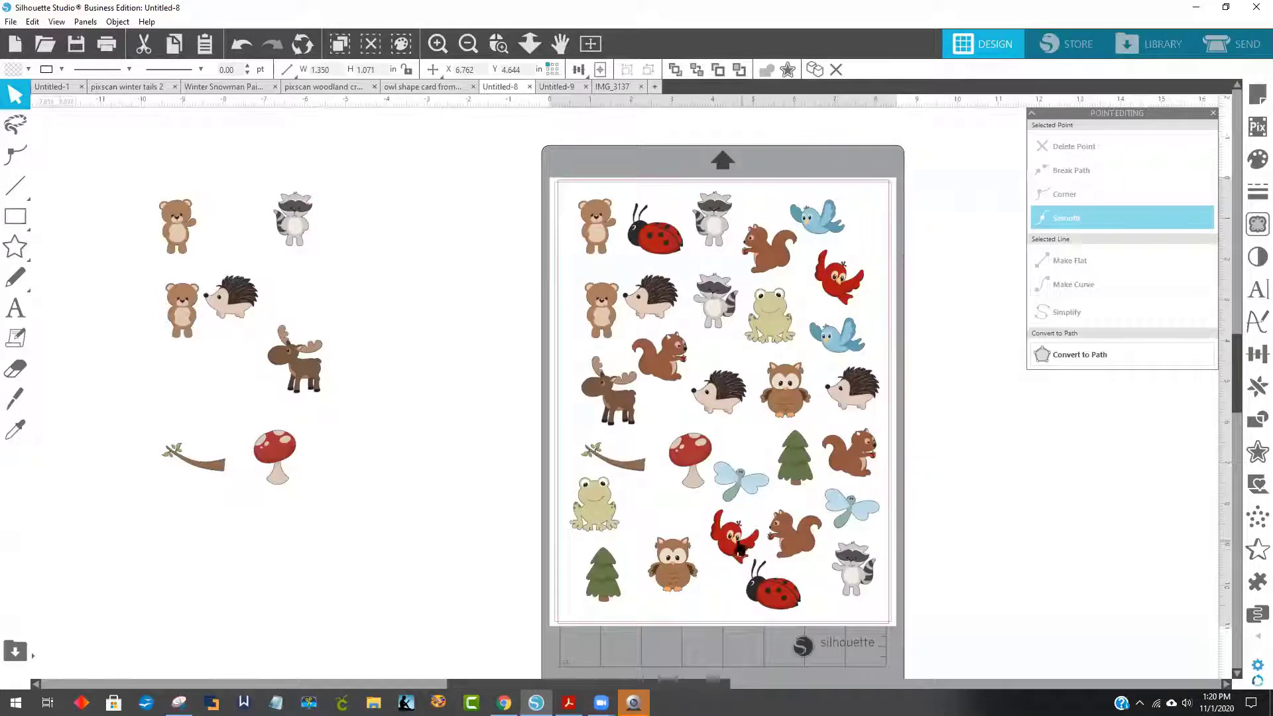
left_click_drag(740, 548, 730, 545)
left_click_drag(703, 479, 696, 472)
left_click(675, 377)
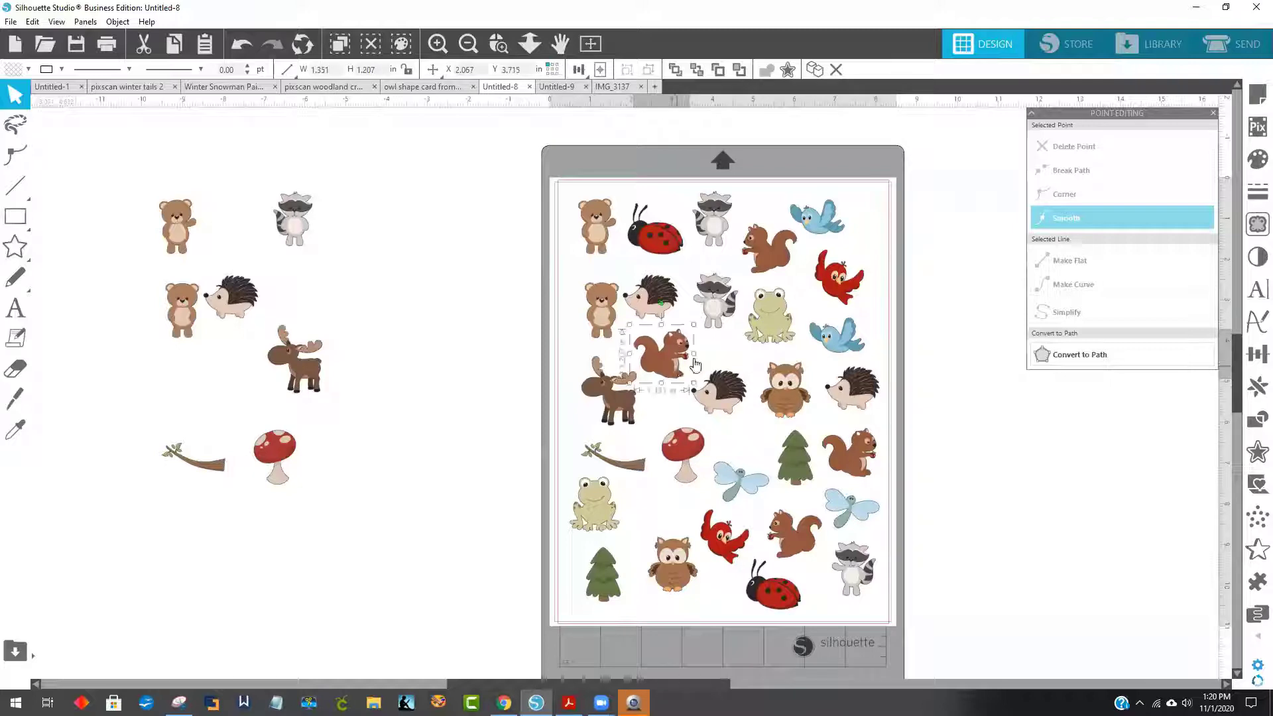
Nest all the images on the page within the cut area, with padding 30 and 2 rotations
left_click_drag(537, 167, 914, 655)
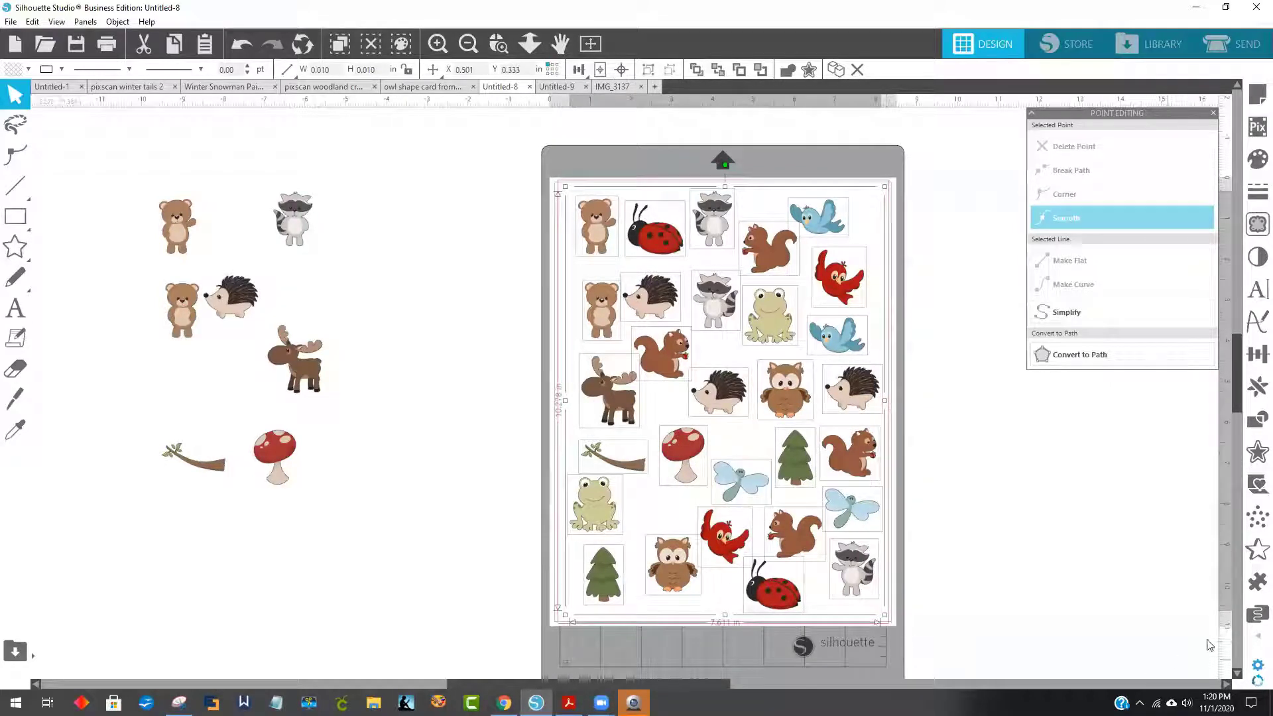
left_click(1255, 616)
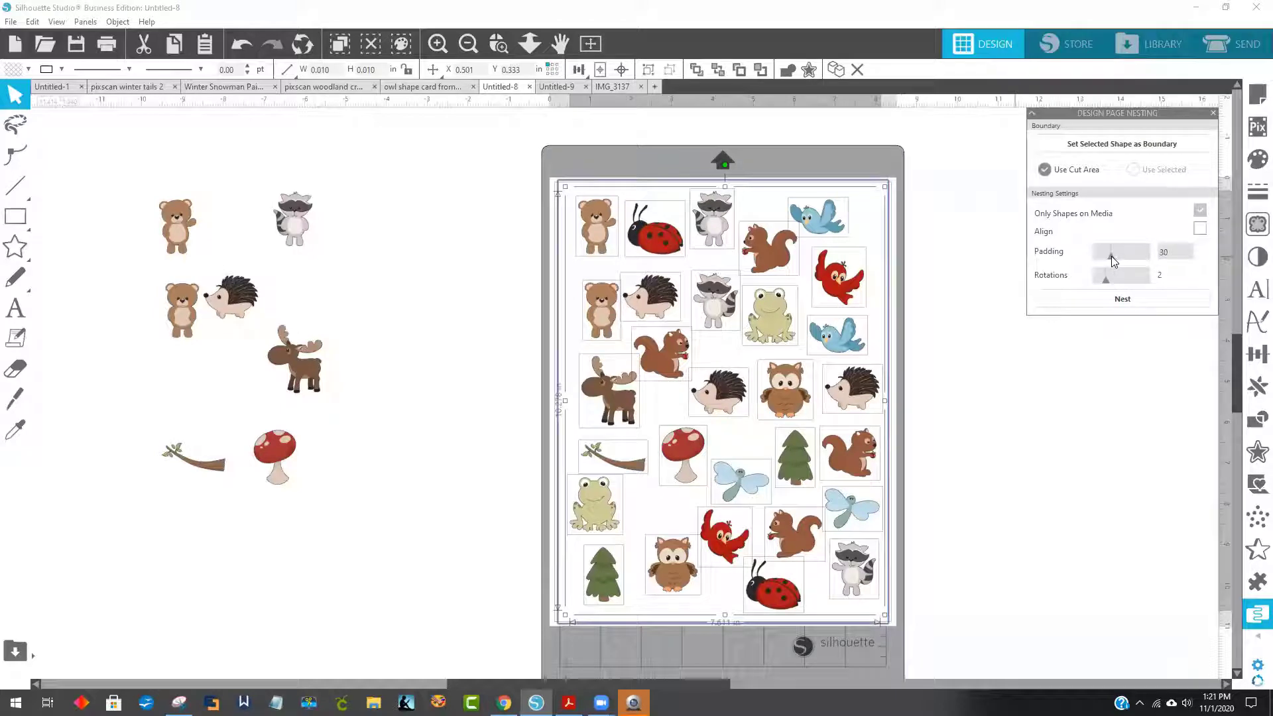
left_click(1121, 298)
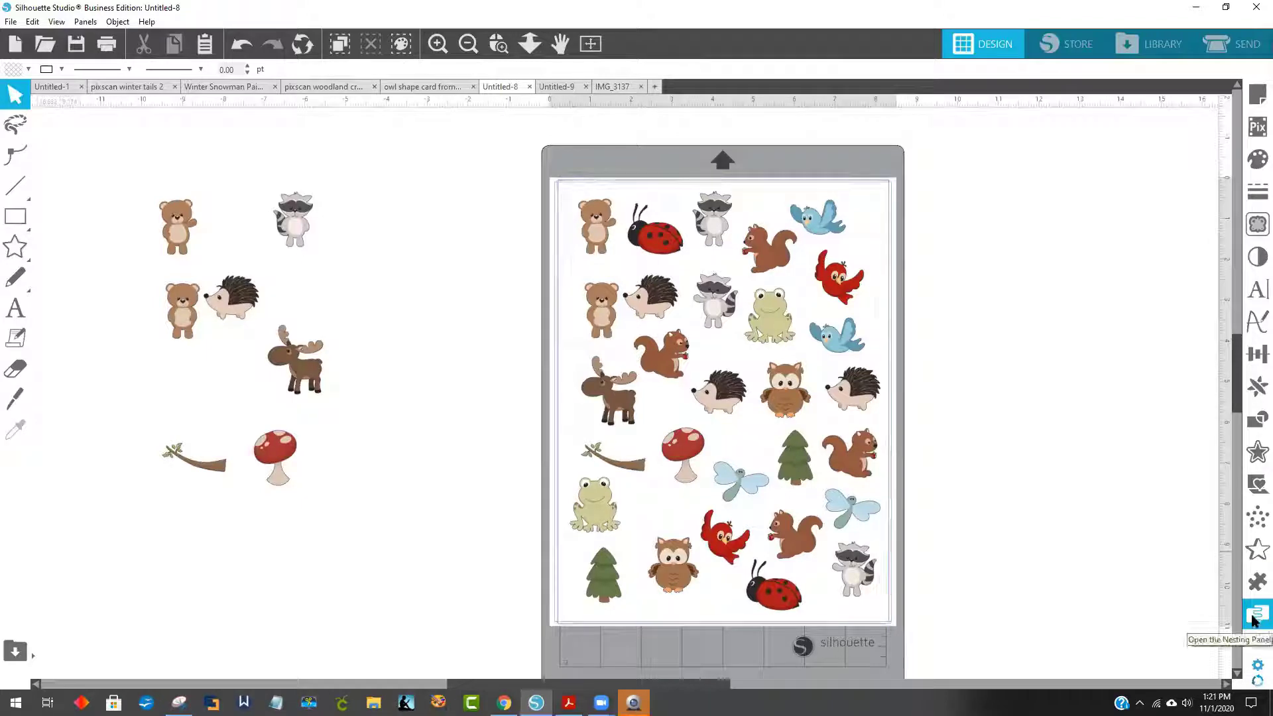
Select all the images on the page and nest them with padding 4 and 2 rotations
left_click(597, 298)
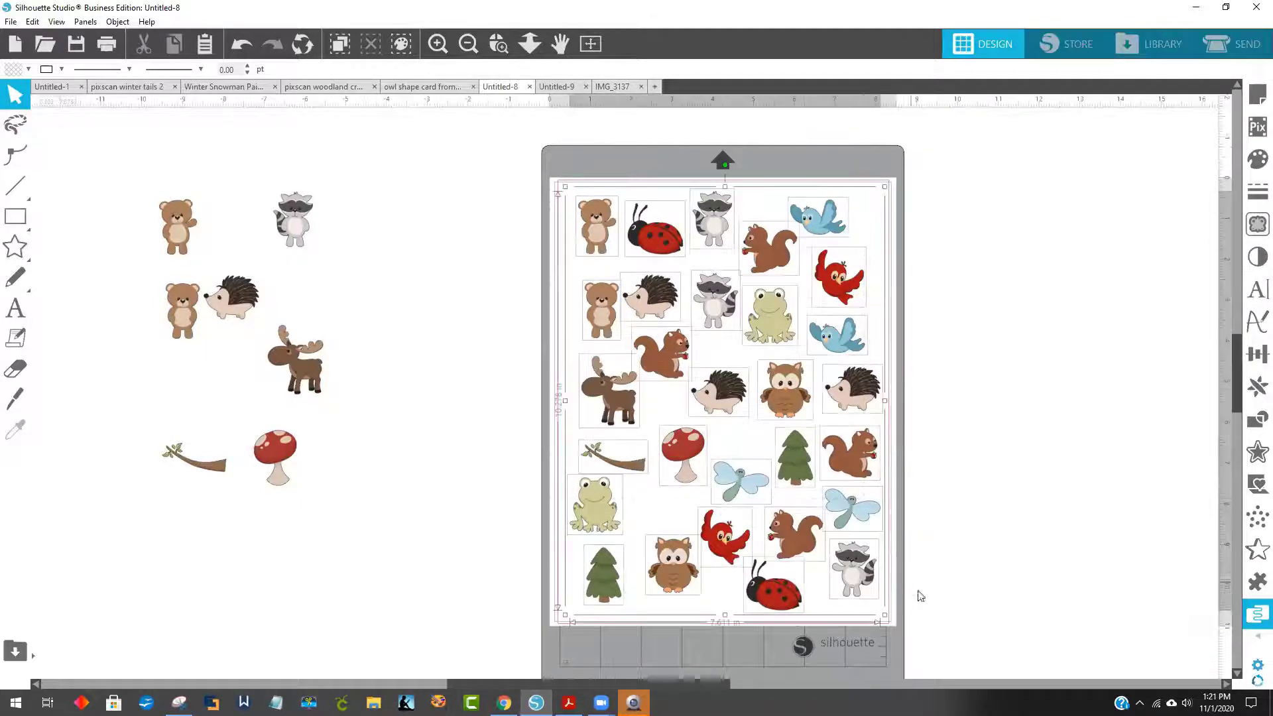
left_click(1246, 622)
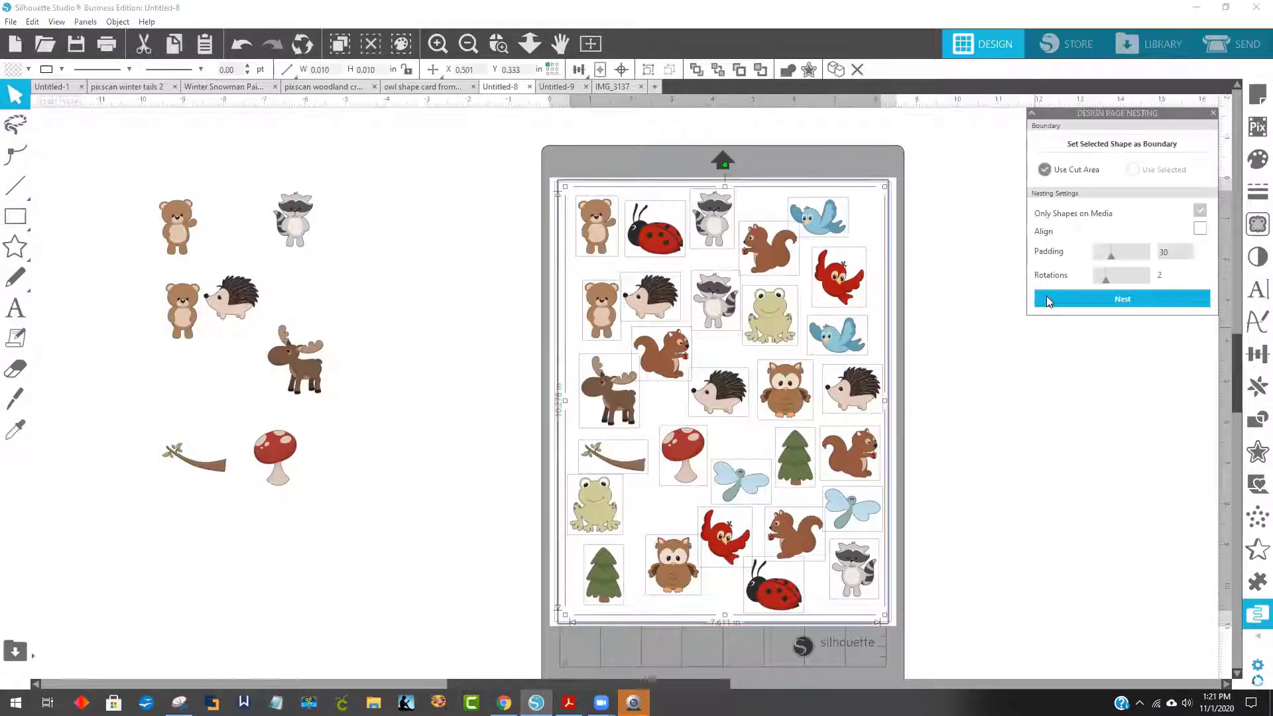
left_click(1098, 260)
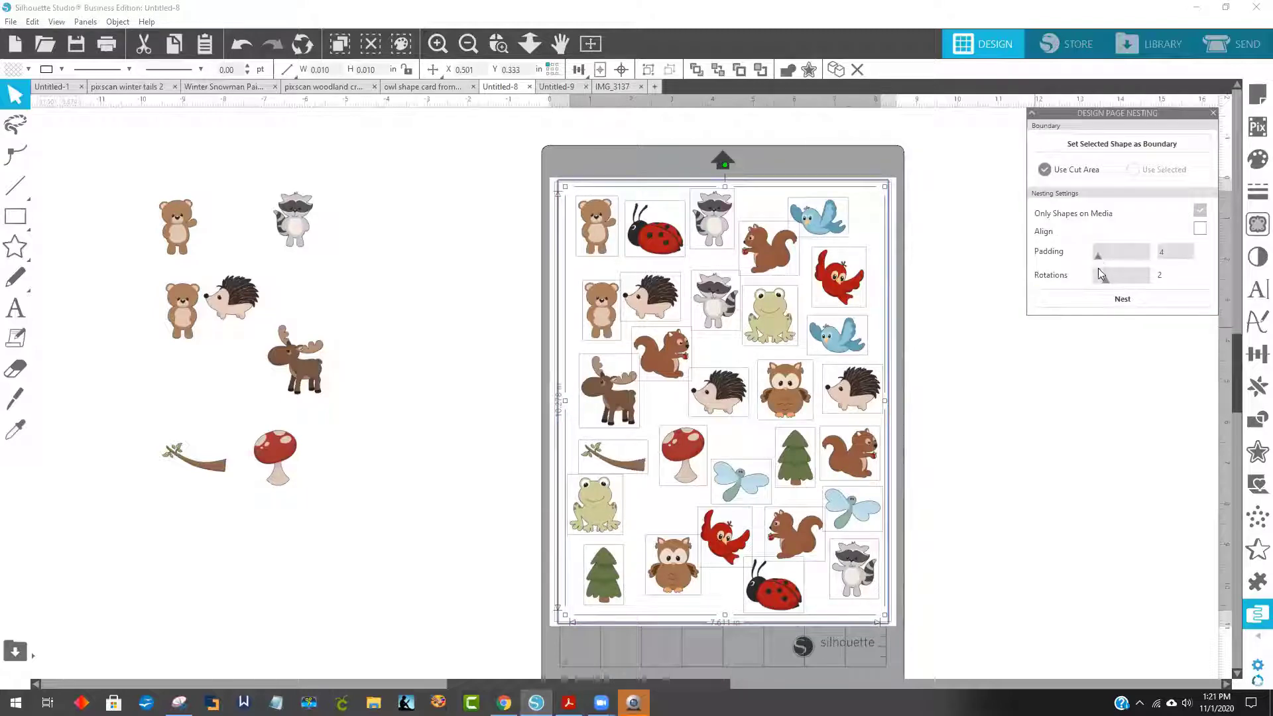
left_click(1122, 298)
left_click(1098, 426)
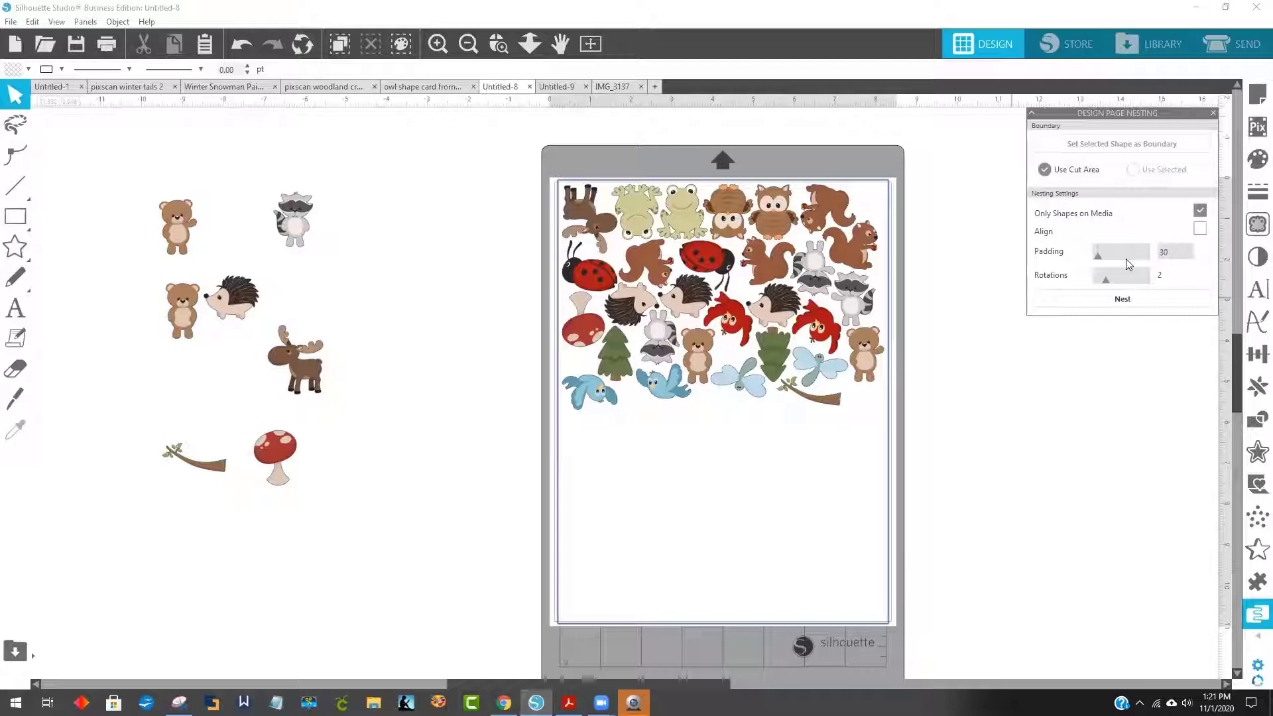
Nest the page's images with padding 30, and shift the whole group slightly up and left inside the cut border
left_click(1123, 299)
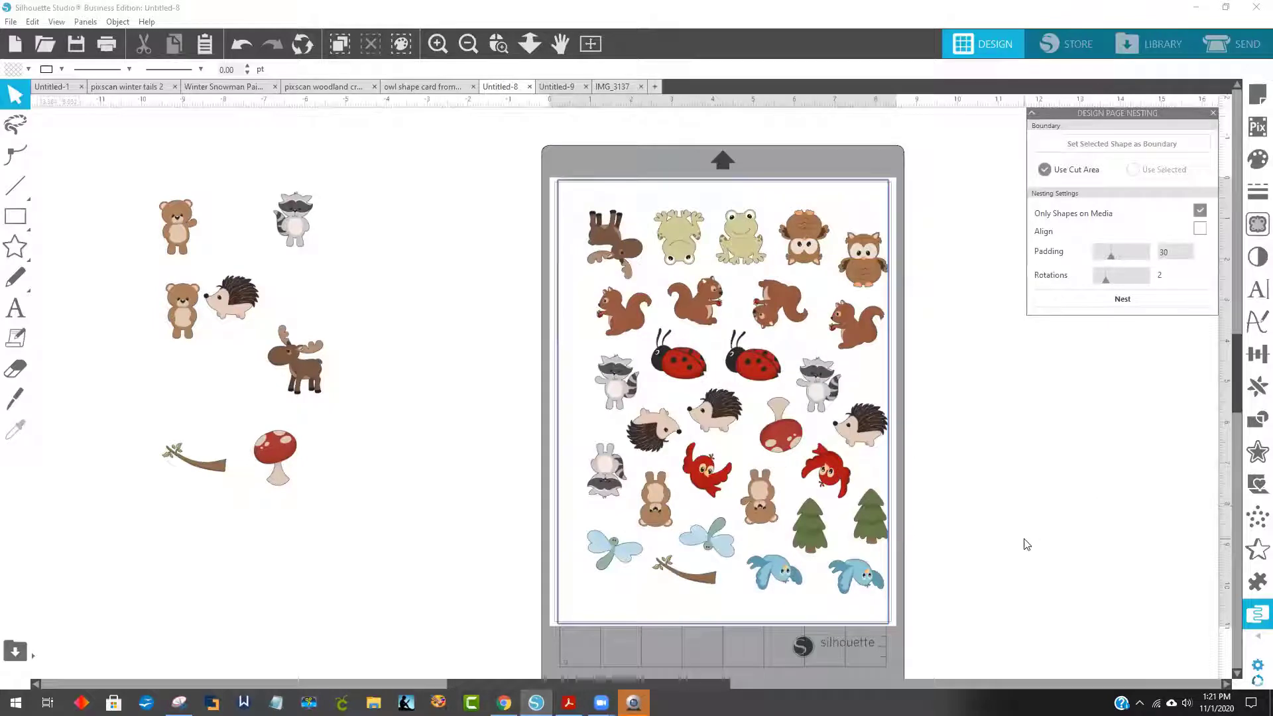
left_click(884, 581)
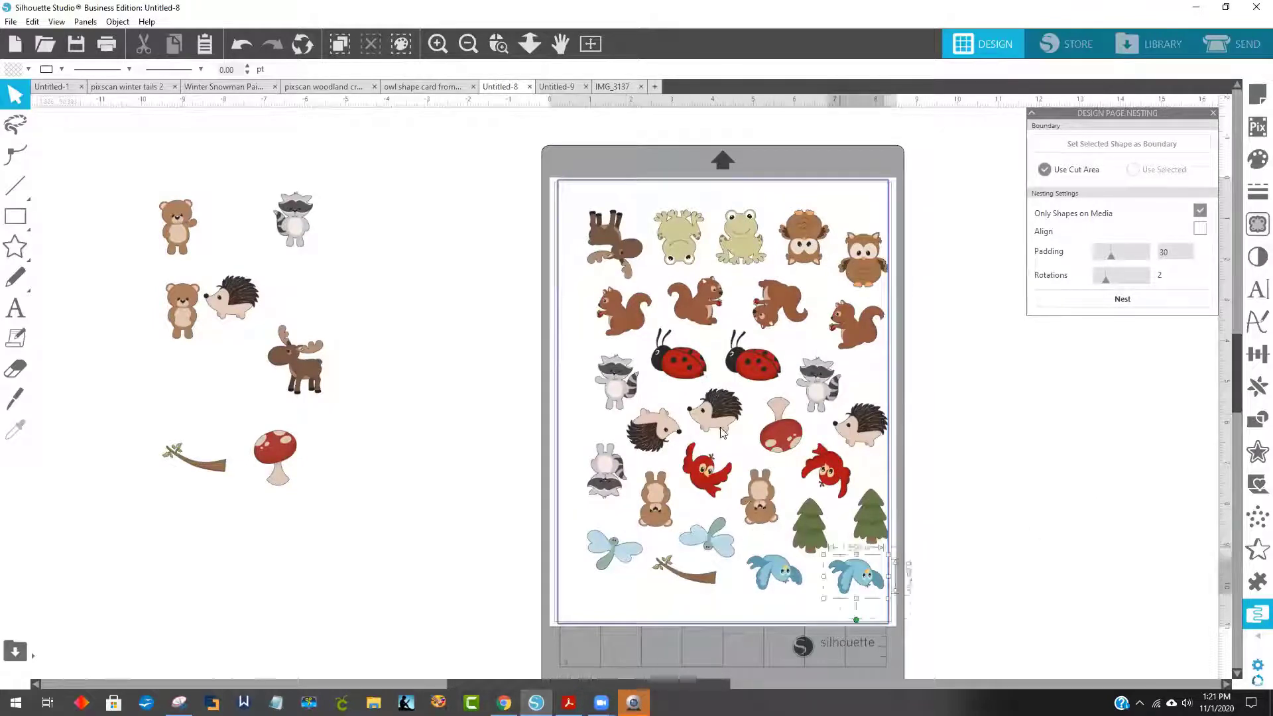
left_click_drag(607, 240, 594, 232)
left_click(963, 368)
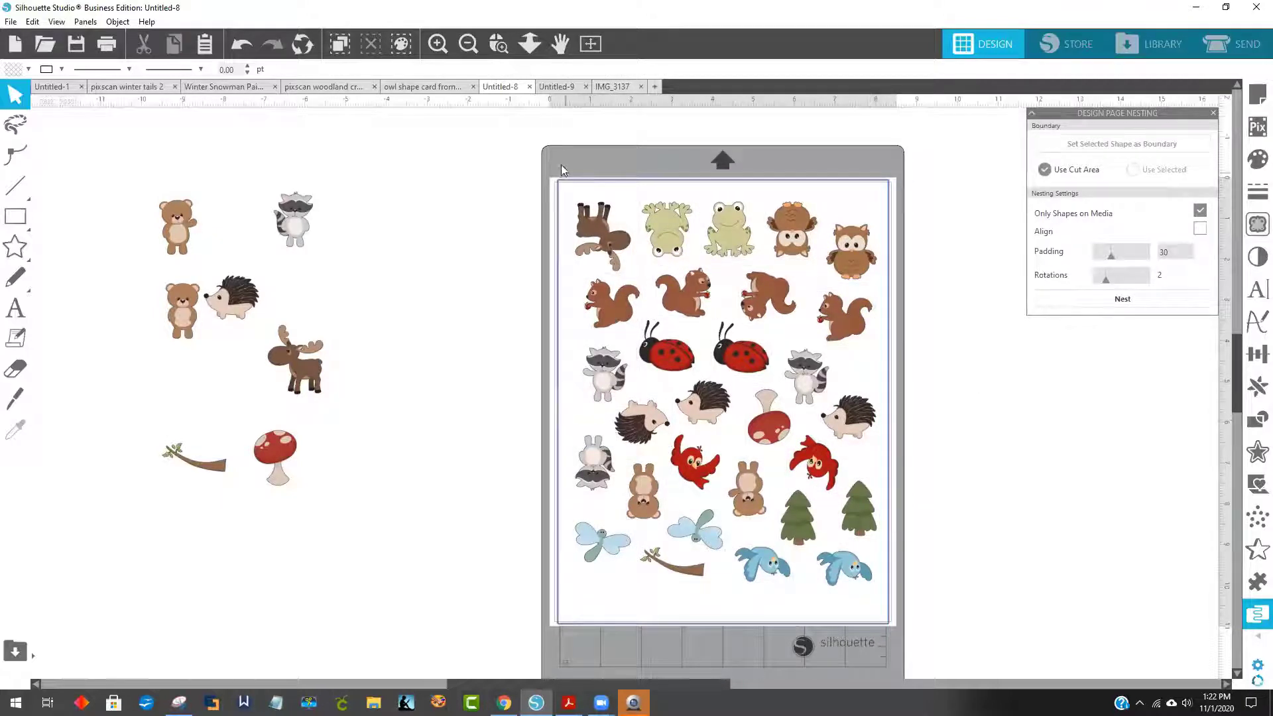
Select all the nested images and add a 0.125 in rounded-corner offset around them
left_click_drag(561, 164, 896, 627)
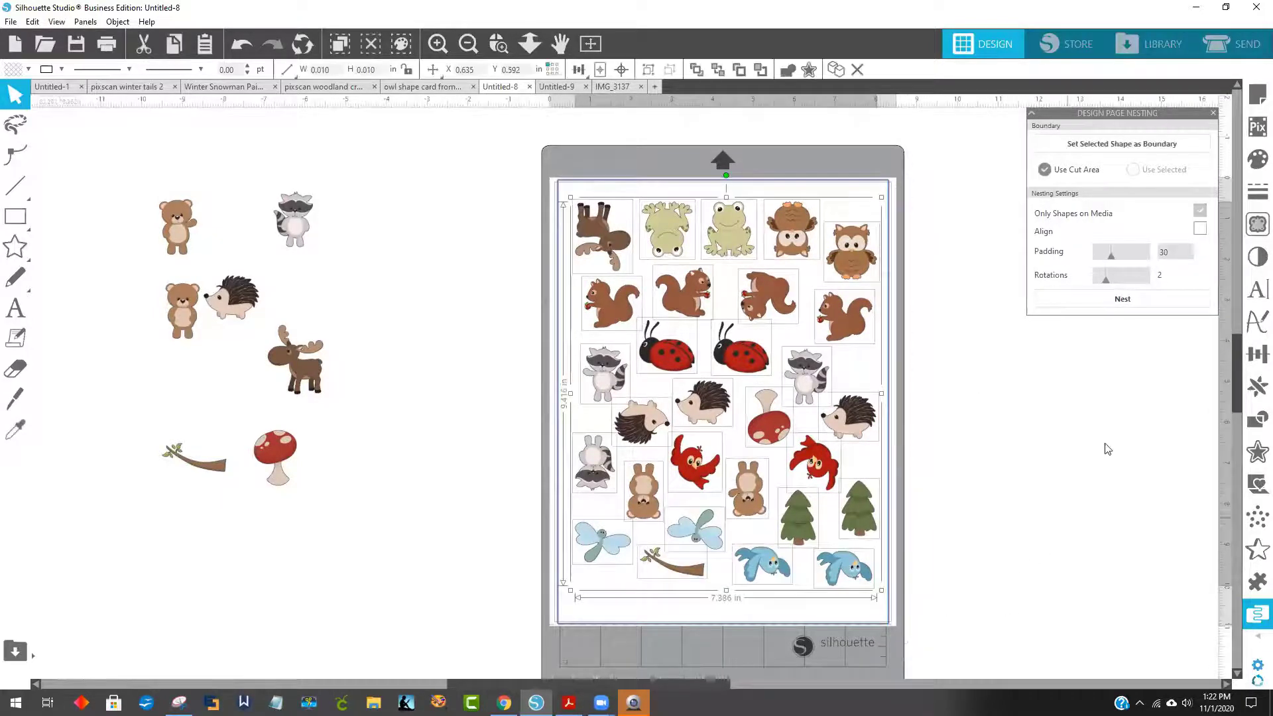
left_click(1255, 454)
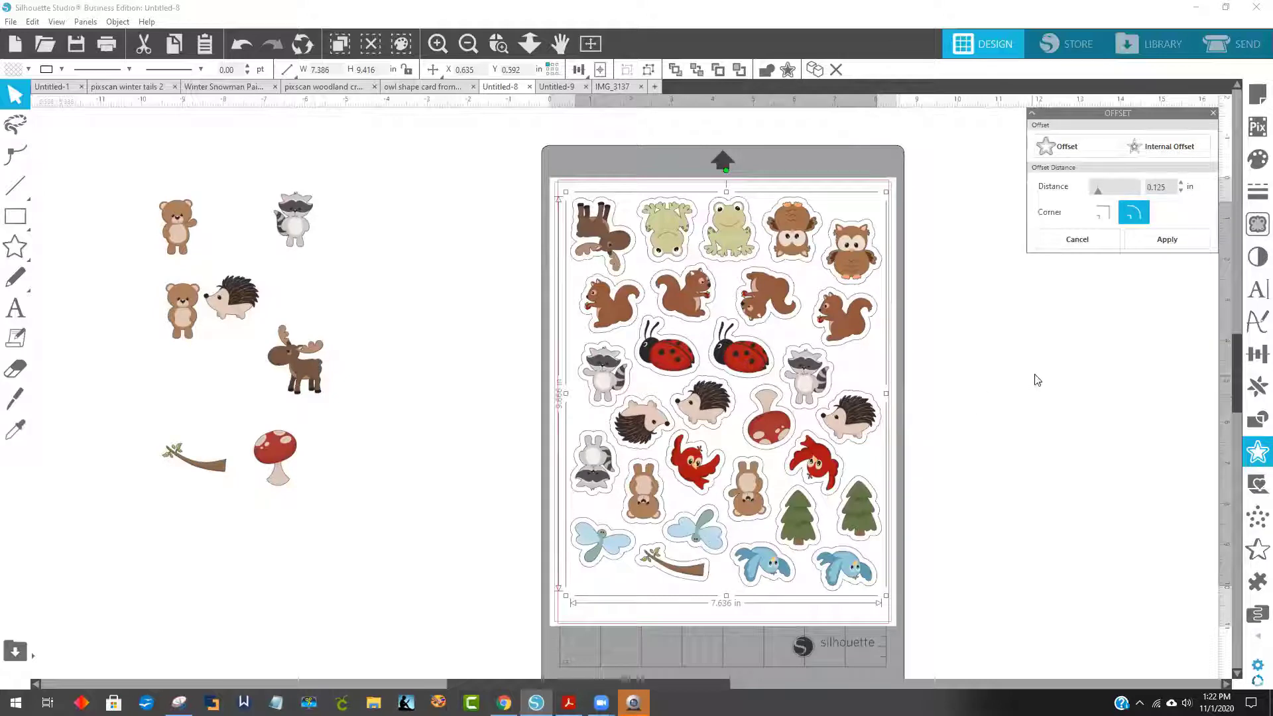
left_click(12, 70)
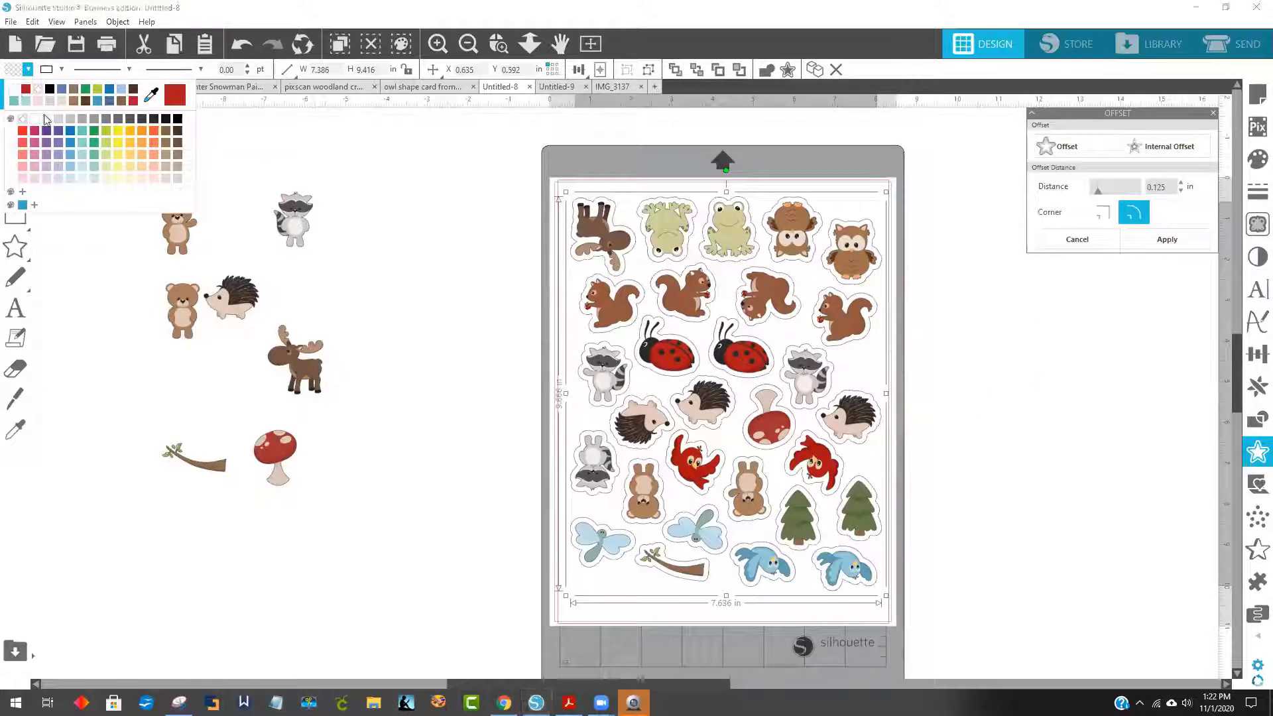
left_click(1047, 479)
left_click(1045, 477)
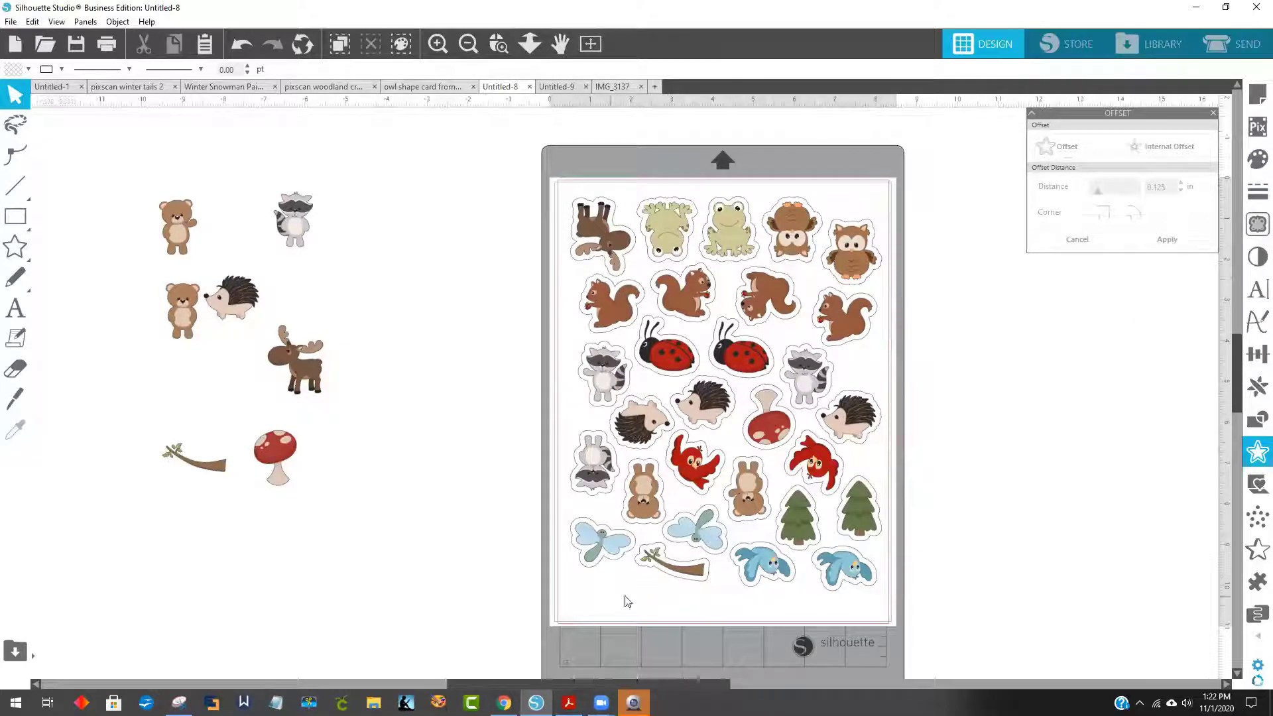
Turn on registration marks for the page
left_click(1255, 100)
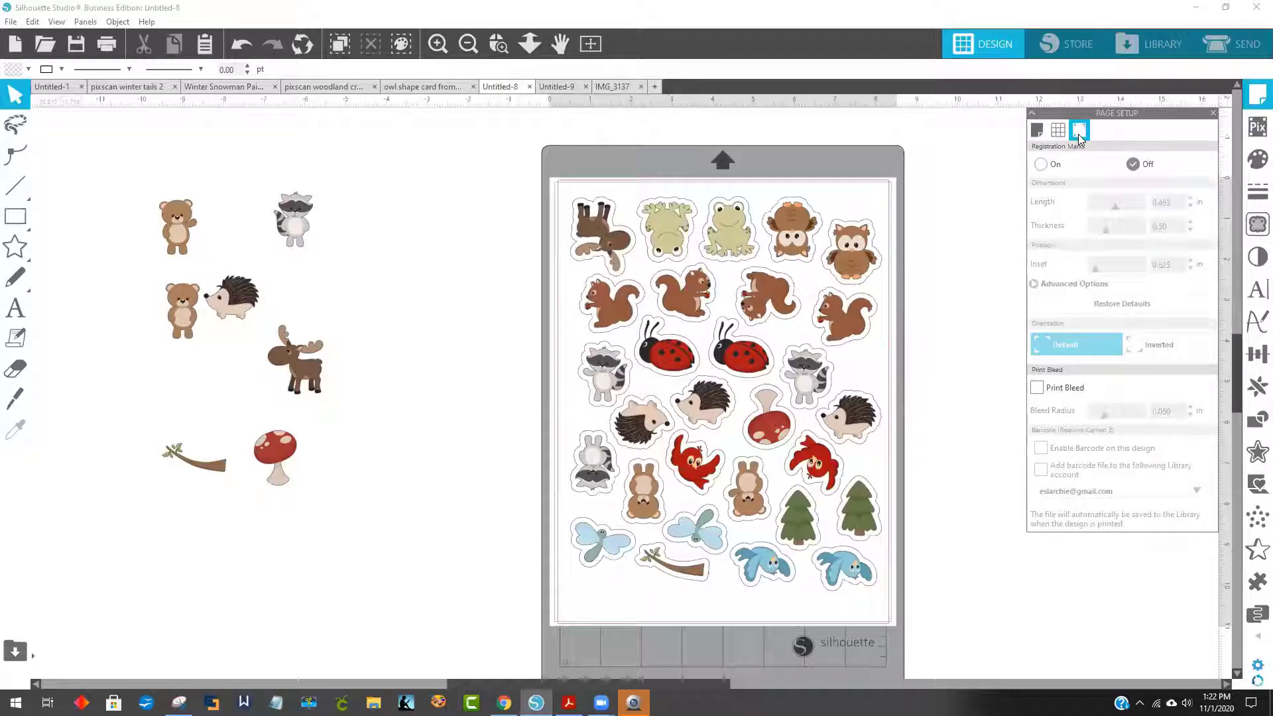
left_click(1040, 166)
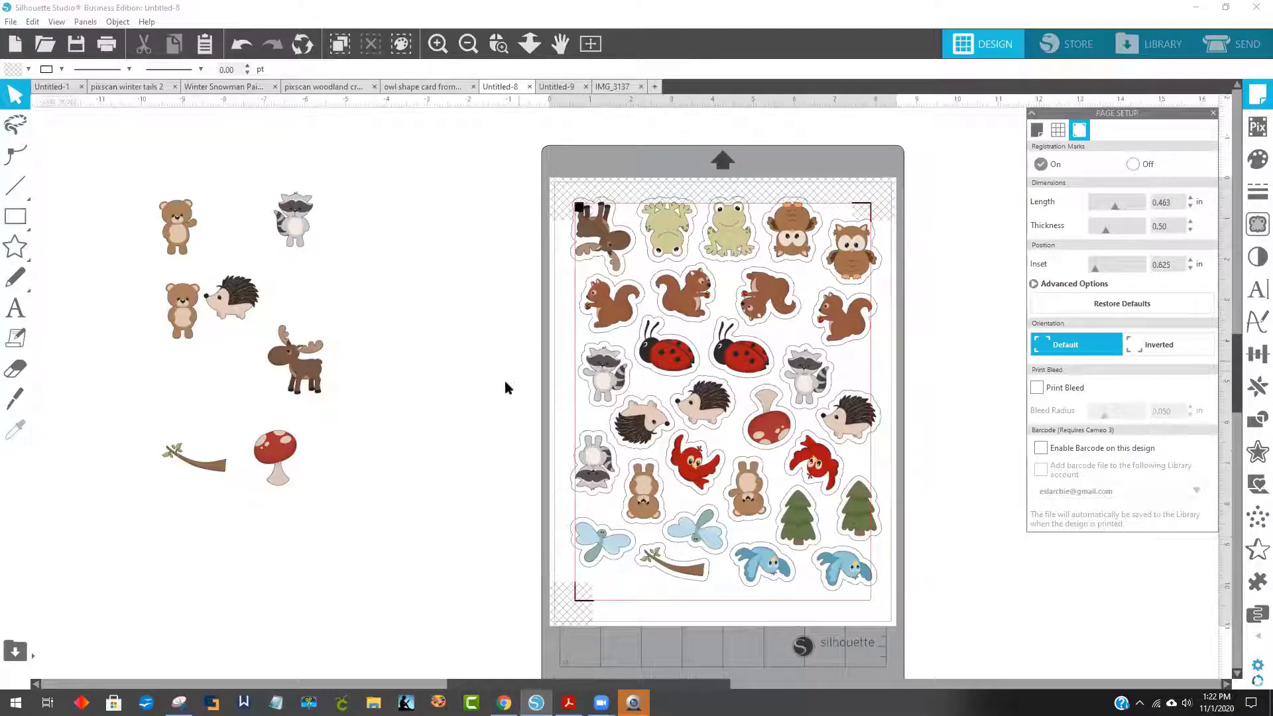
Set the spare mushroom just outside the page, and move the spare hedgehog and branch into the empty strip along the page's lower edge
left_click_drag(275, 452, 429, 537)
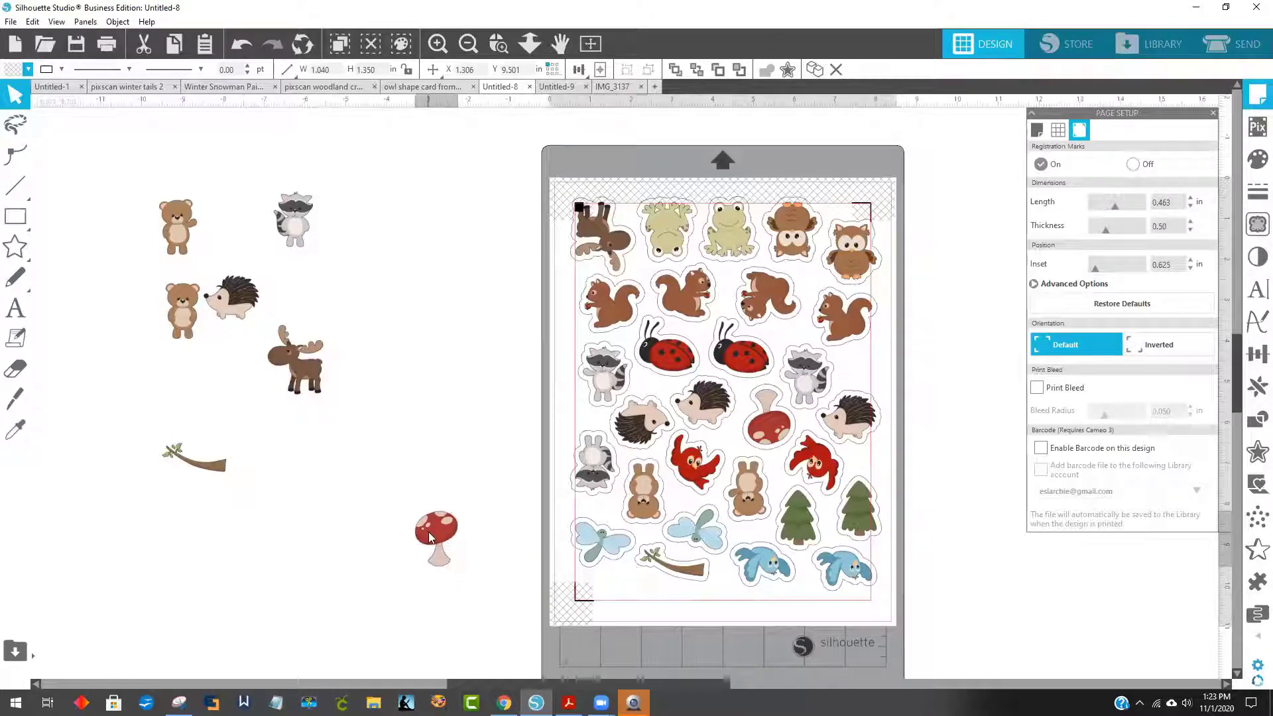
left_click_drag(248, 312, 661, 600)
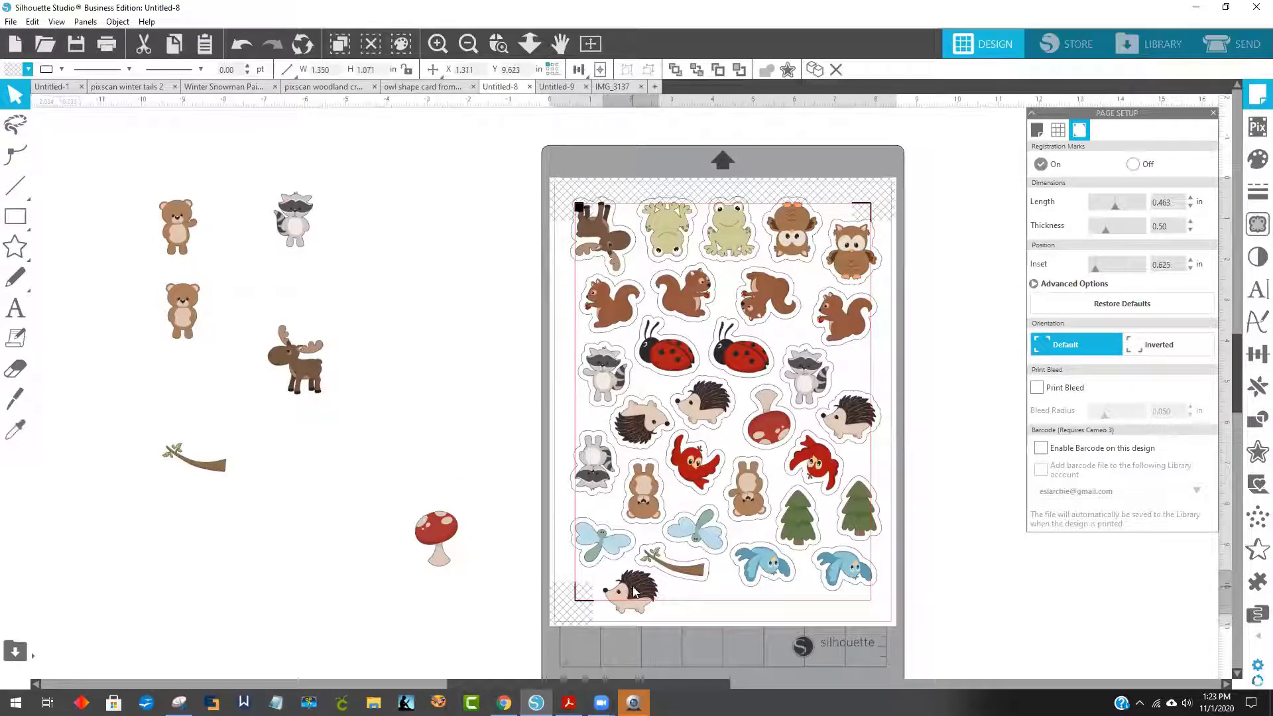
left_click_drag(278, 212, 303, 249)
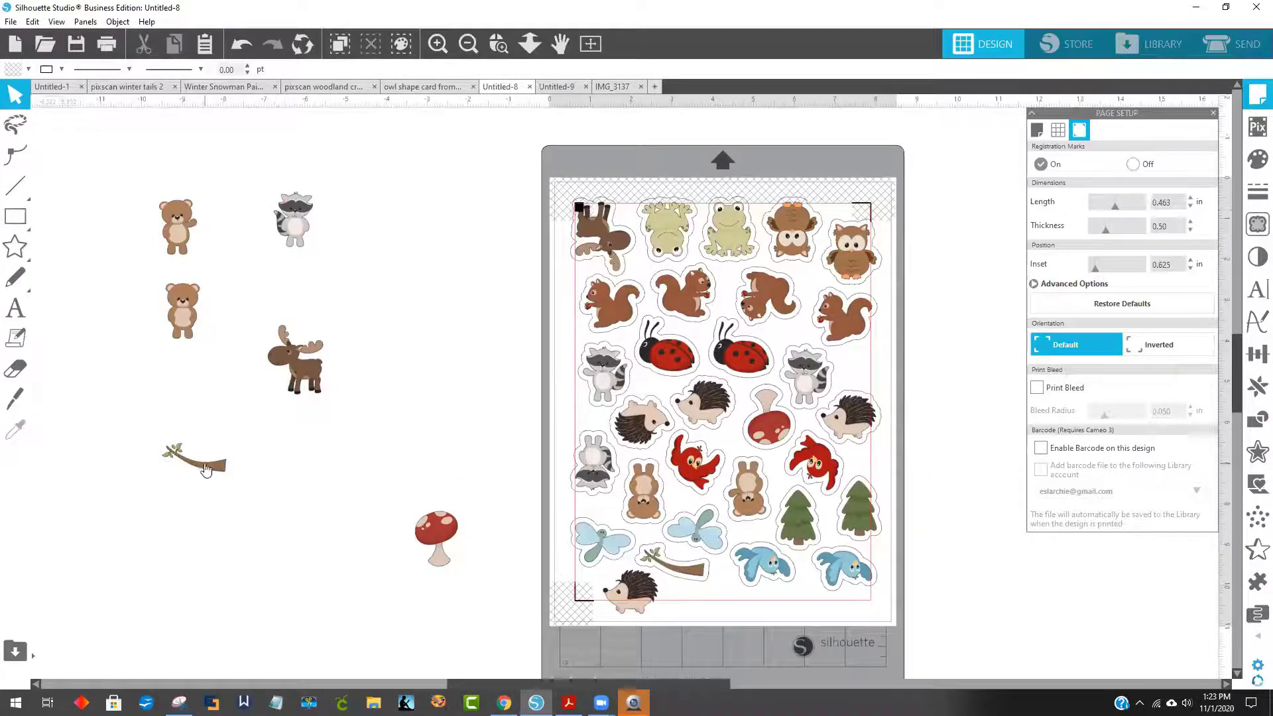
left_click_drag(206, 466, 754, 606)
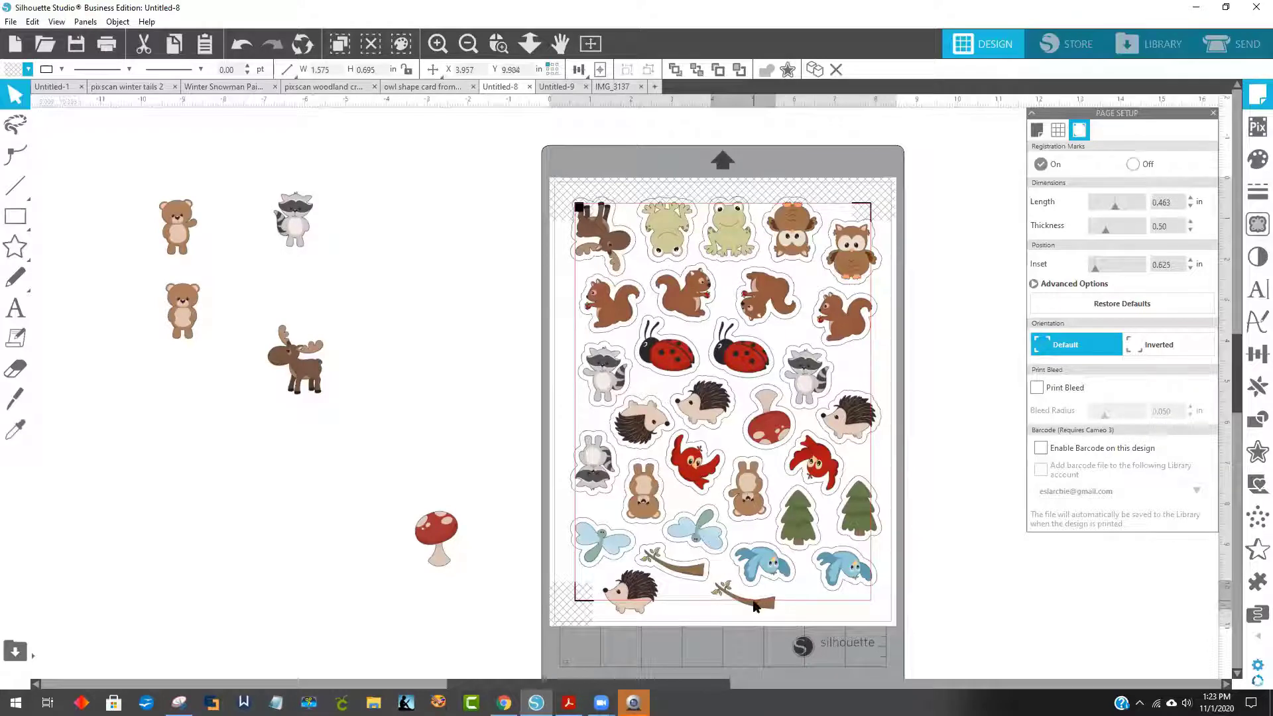
left_click(750, 606)
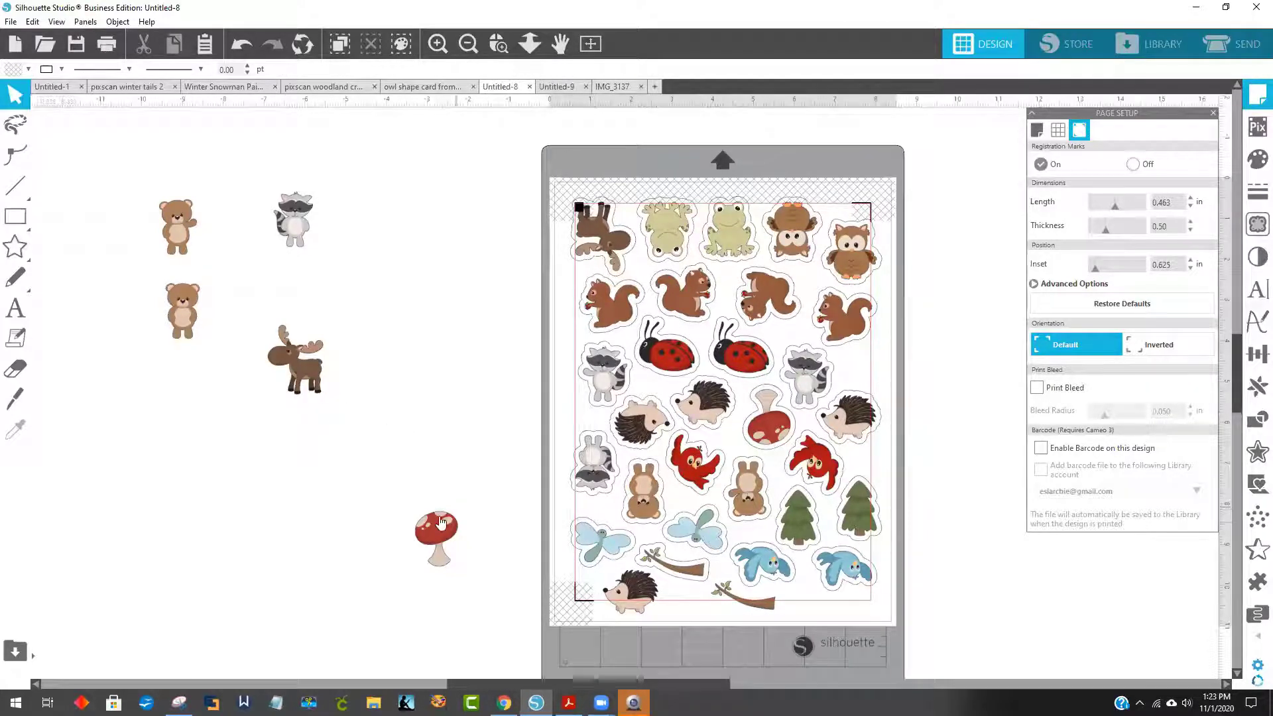
Shrink the spare mushroom to about 0.83 × 1.08 in, turn it on its side, and fit it beside the raccoon at the page's right edge
left_click_drag(437, 530, 891, 357)
left_click_drag(890, 311, 879, 364)
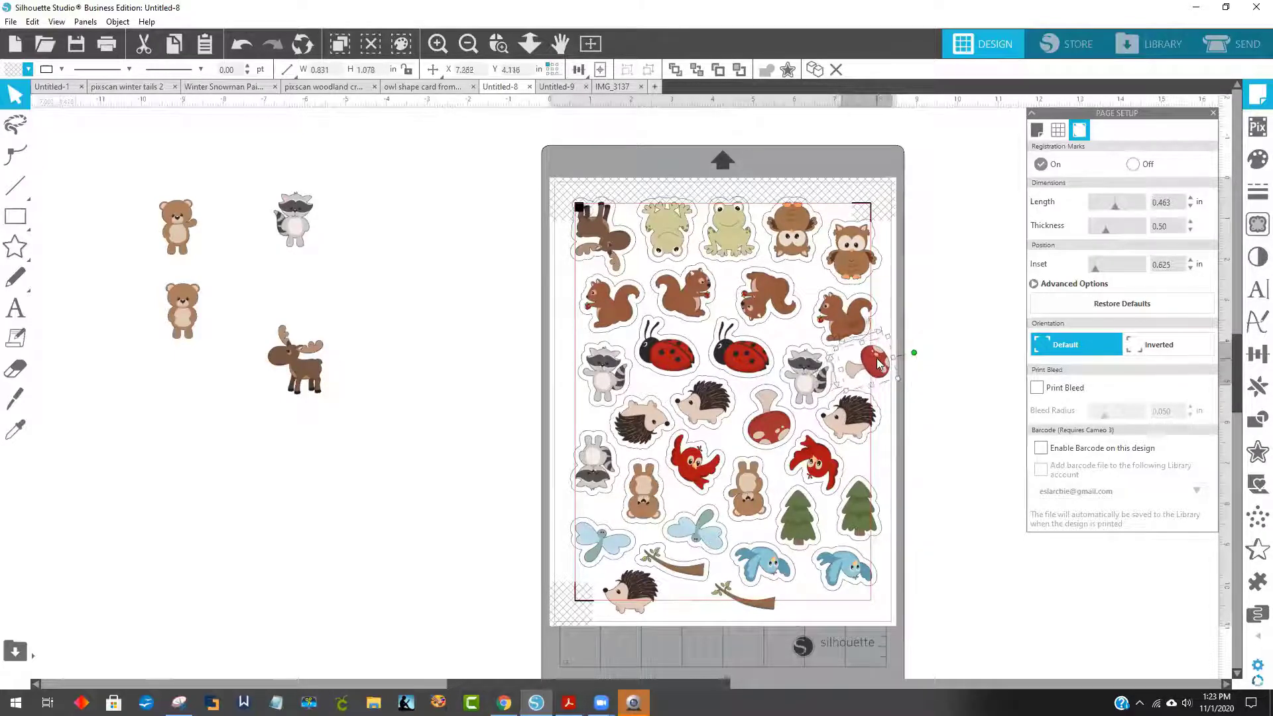
left_click(964, 394)
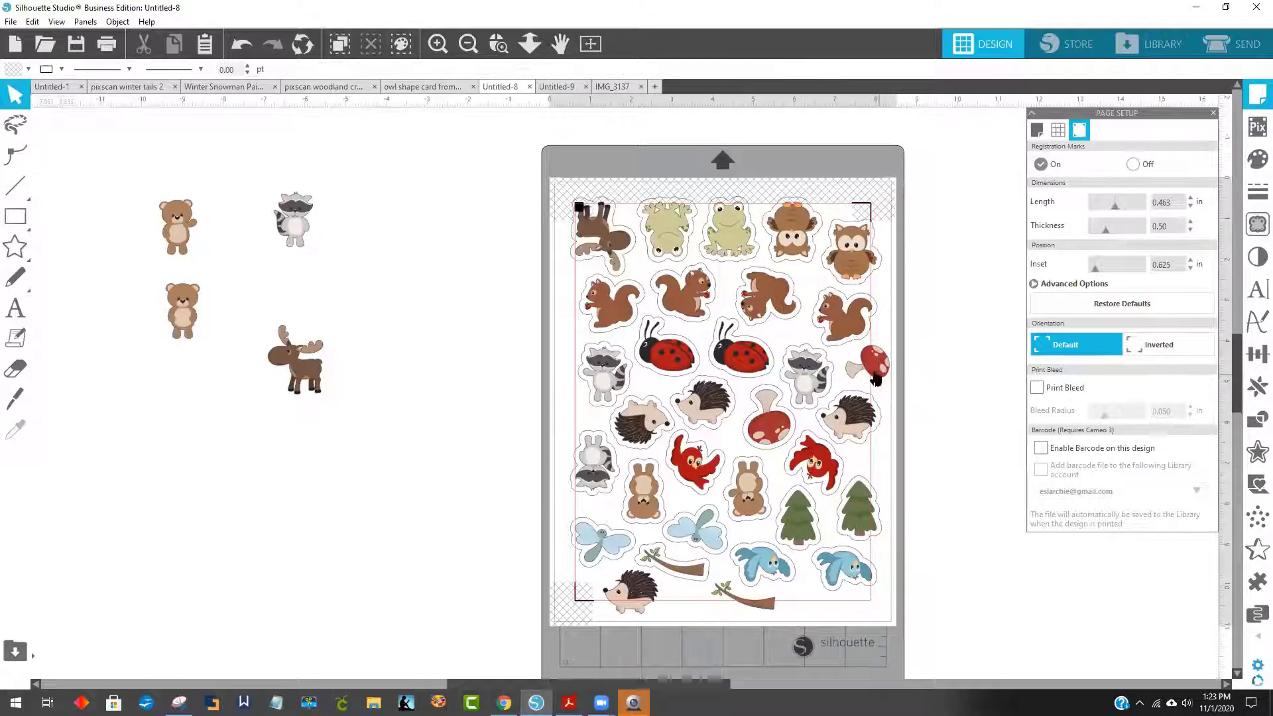
Add a 0.125 in rounded offset around the small mushroom, the lower hedgehog and the lower branch together
left_click(876, 379)
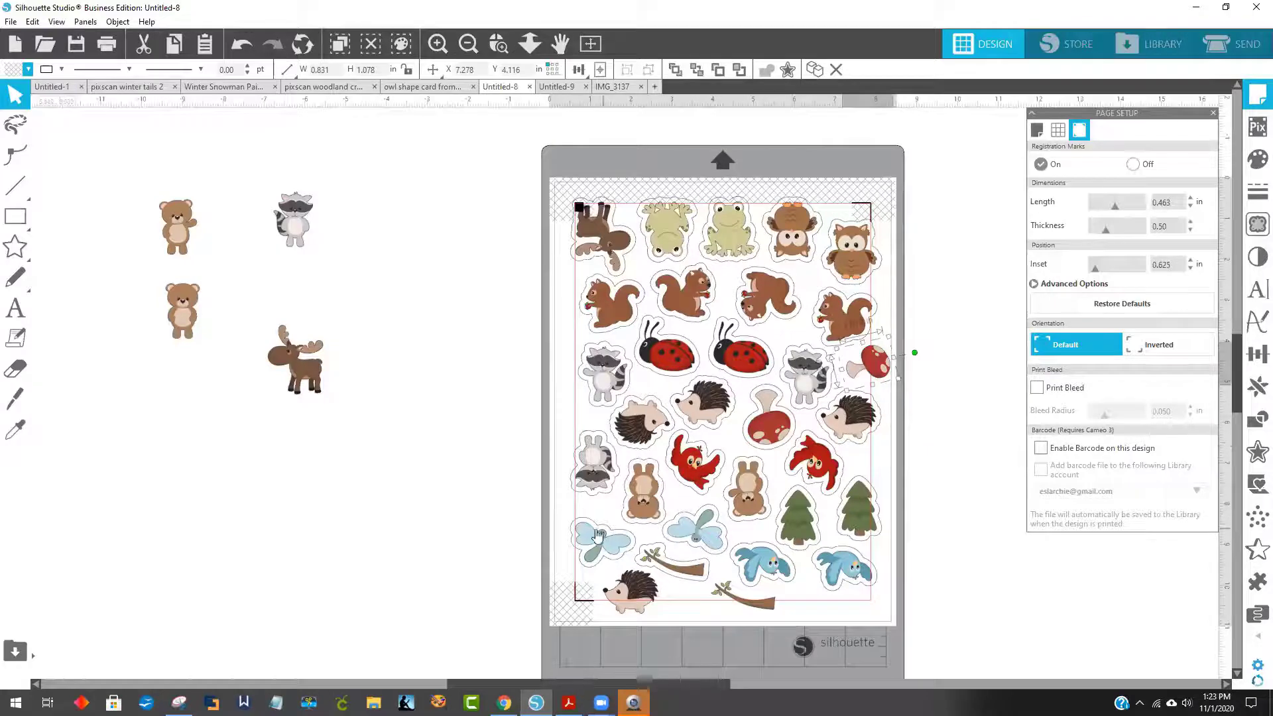
left_click(632, 602, "shift")
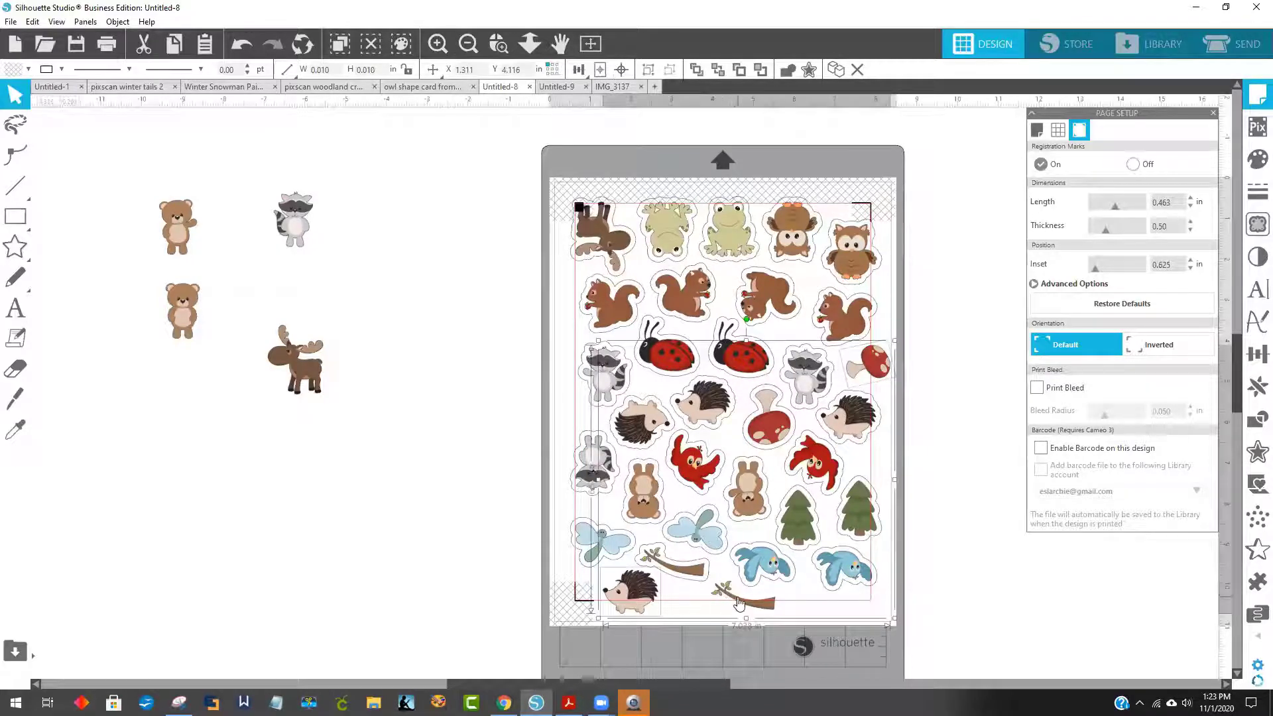
left_click(741, 603, "shift")
left_click(1254, 453)
left_click(1071, 151)
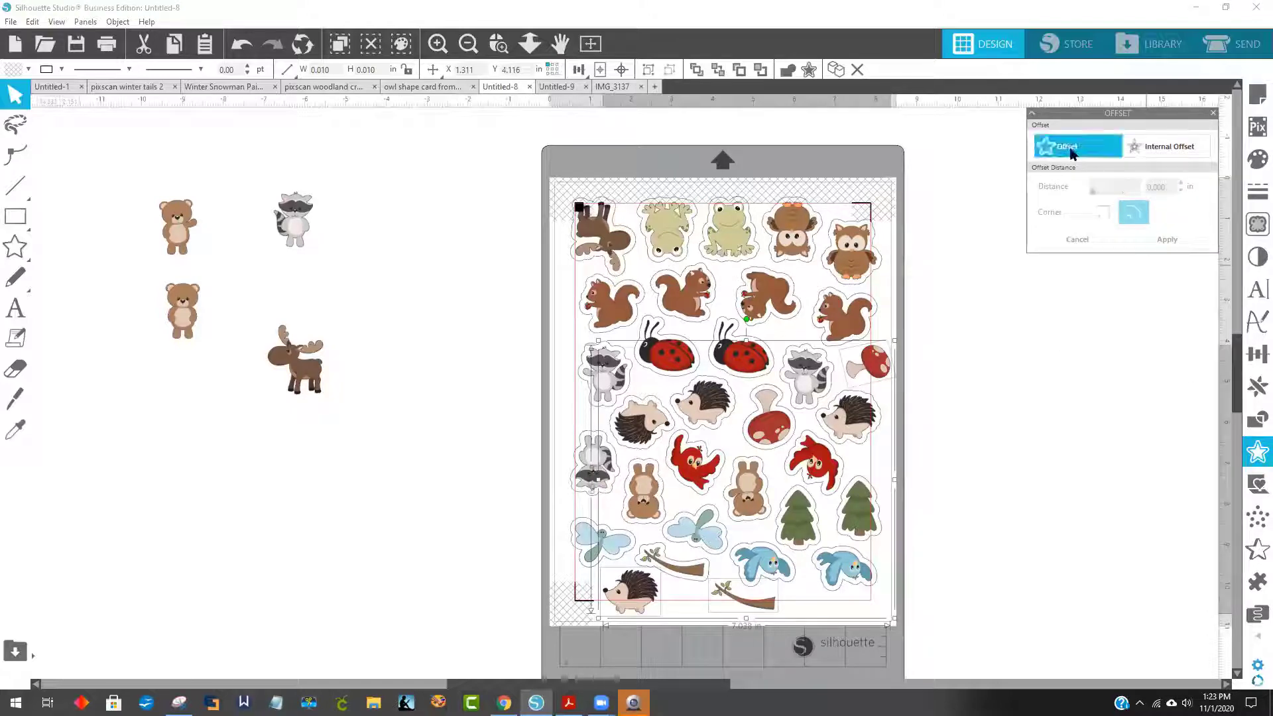
left_click(1006, 424)
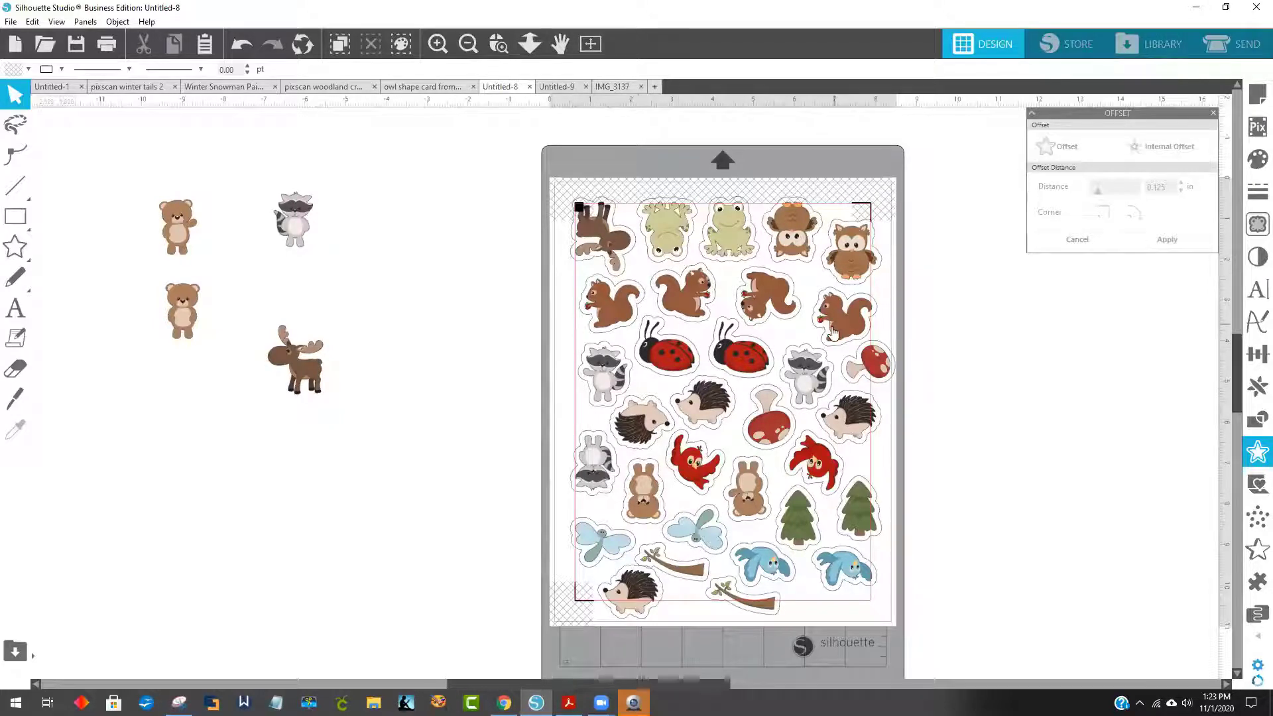
Line up the unused moose, raccoon and waving bear with the other bear in a column outside the page
left_click_drag(285, 374, 161, 411)
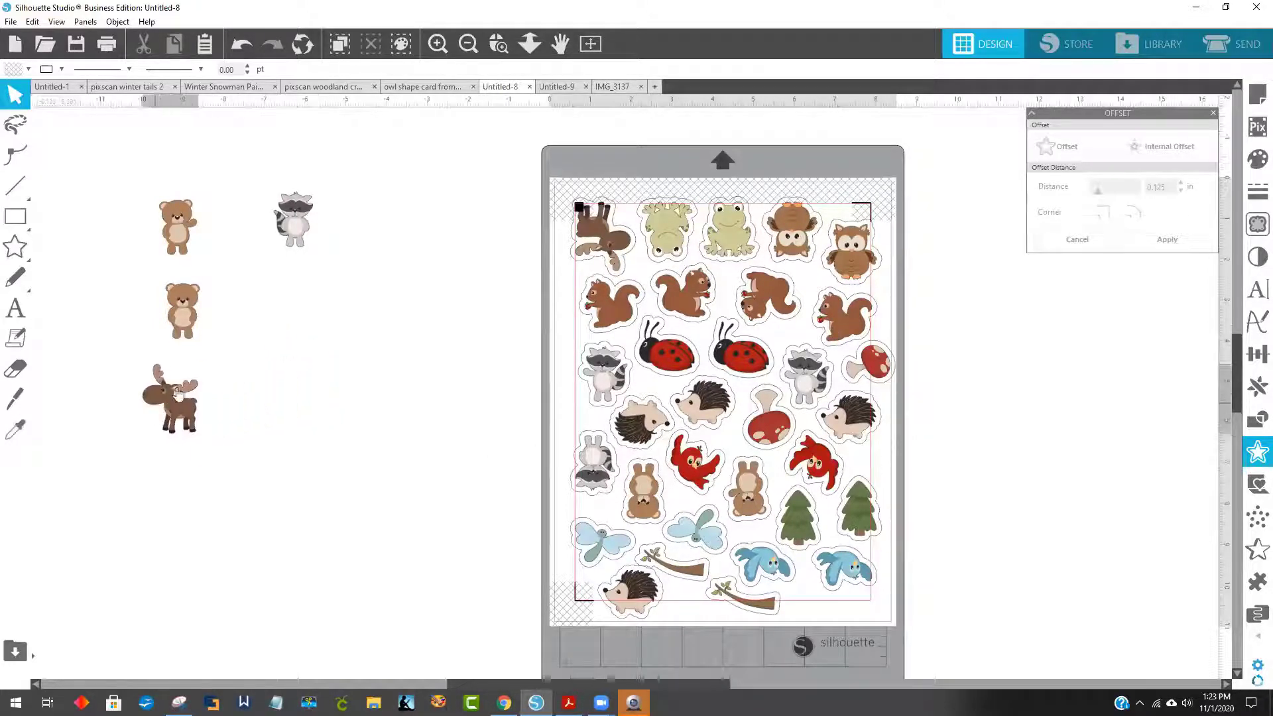
left_click_drag(270, 199, 139, 134)
left_click_drag(176, 229, 167, 235)
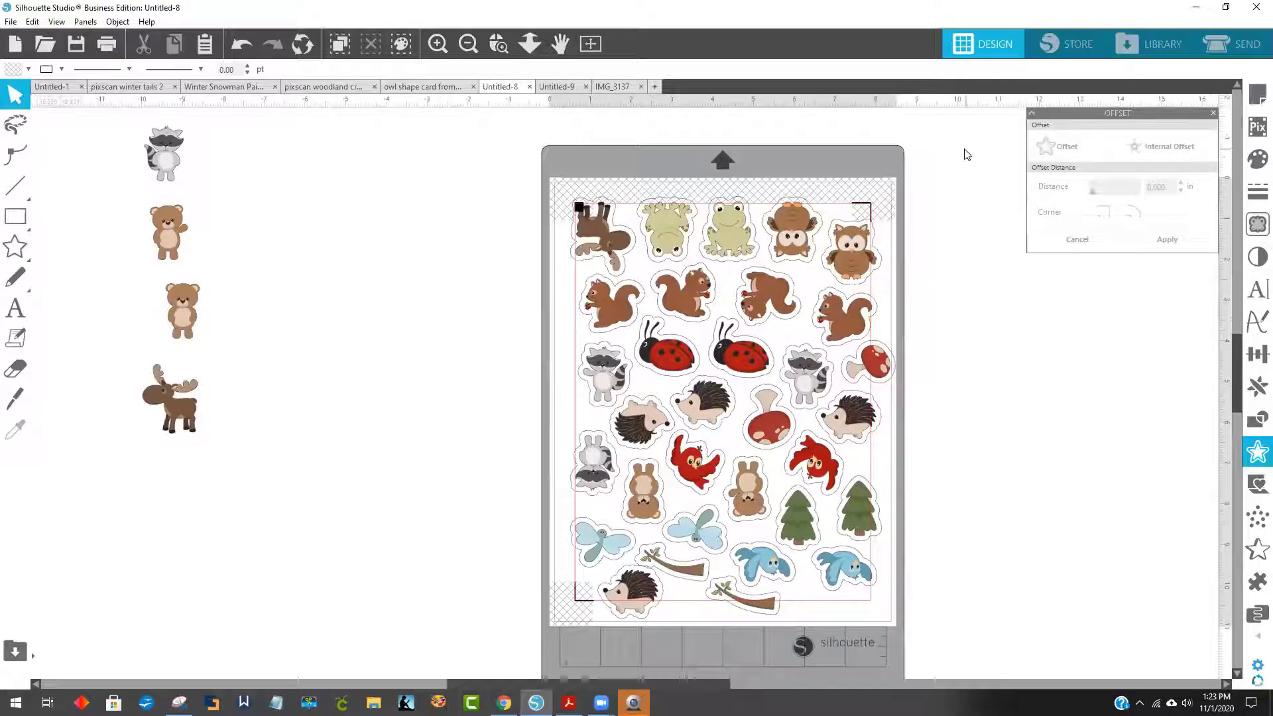
Turn off the page's registration marks, and select the raccoon near the left cut border
left_click(1255, 98)
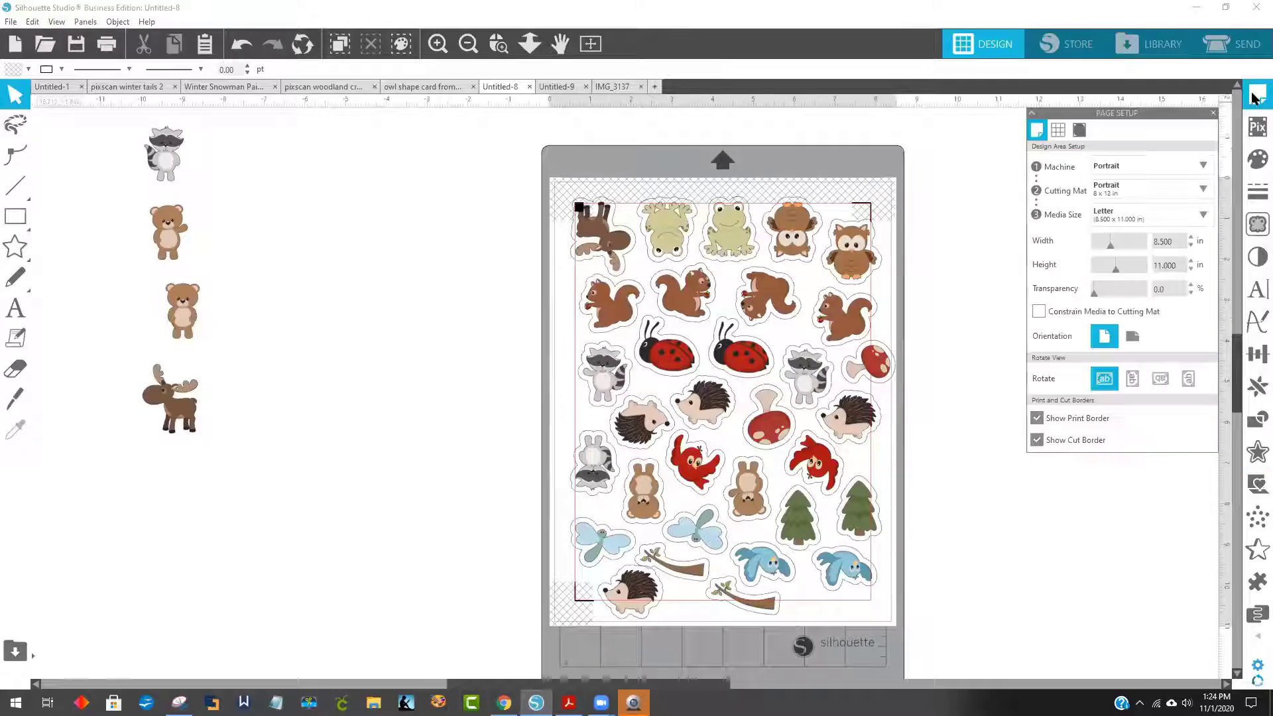
left_click(1081, 131)
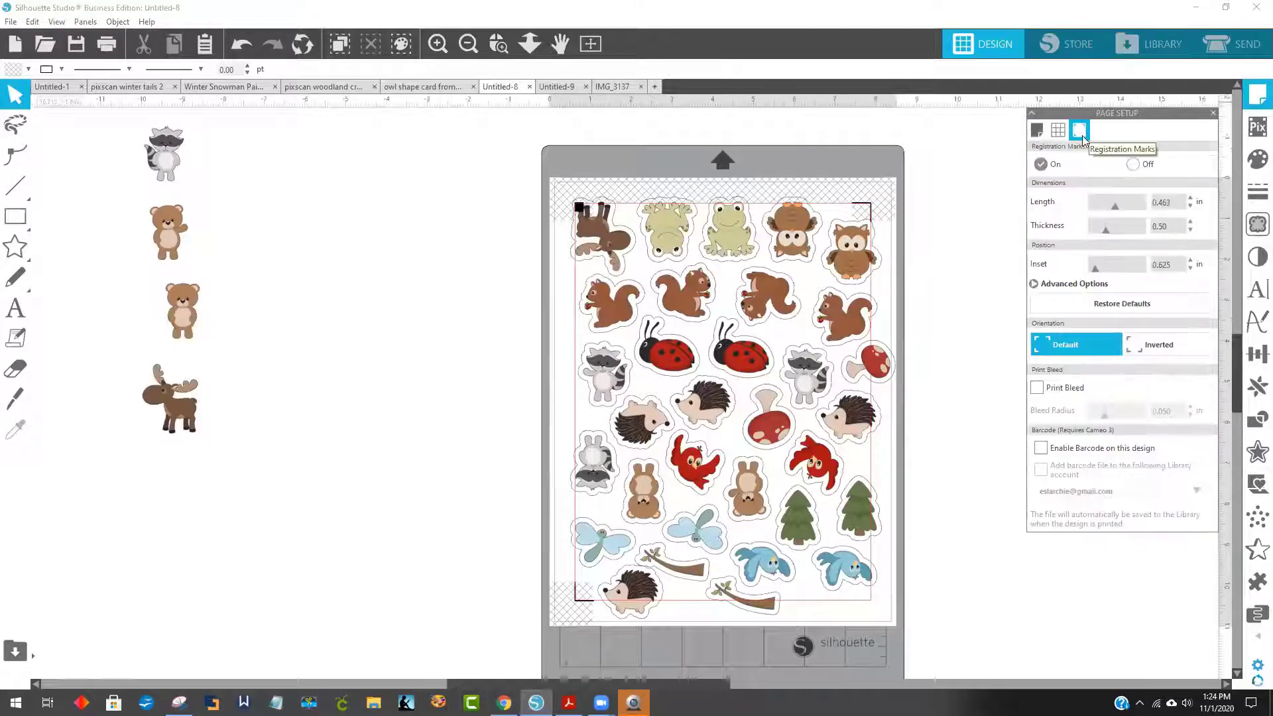
left_click(1134, 164)
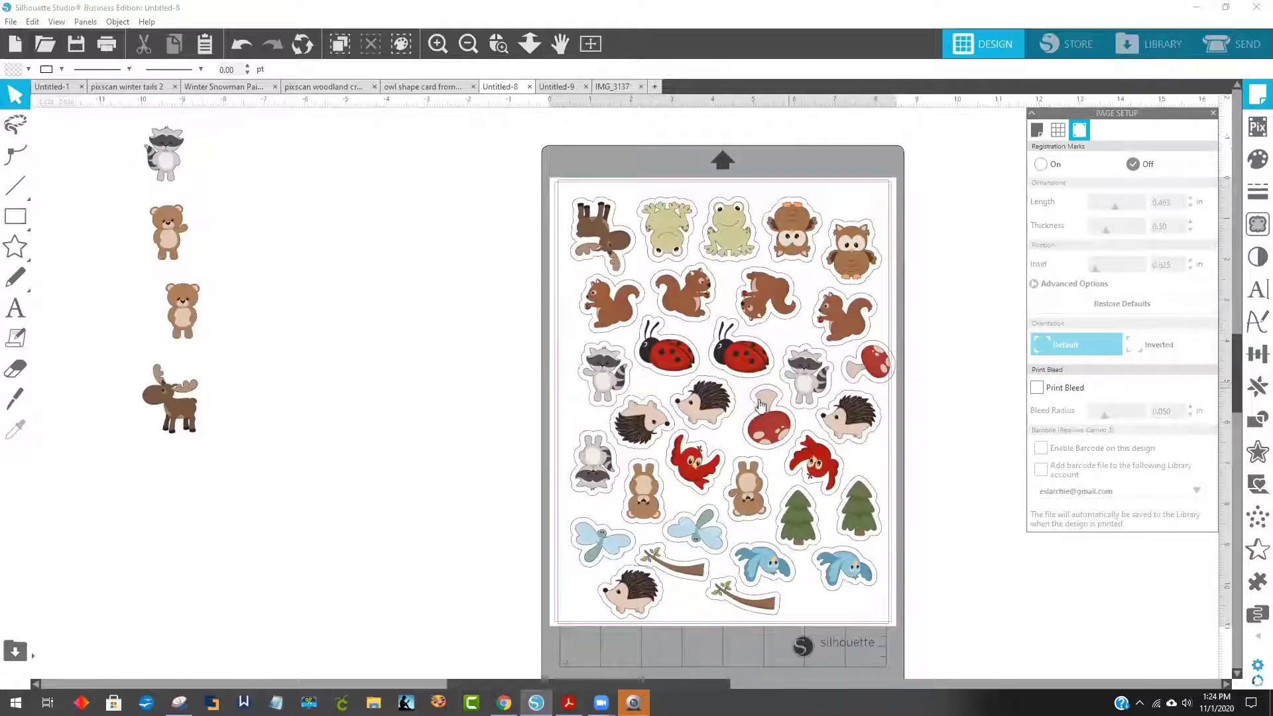
left_click(576, 369)
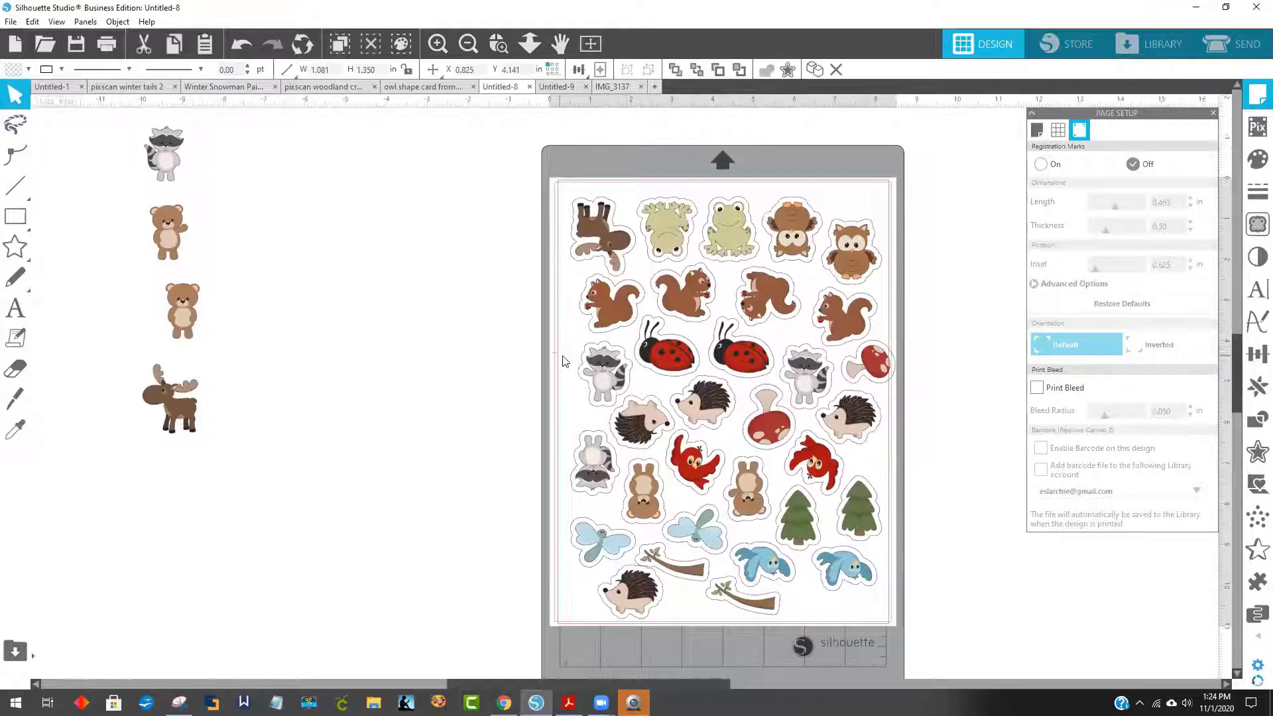
Shift the raccoon beside the left cut border, together with its cut outline, slightly up and to the left
left_click(600, 366)
left_click_drag(600, 369, 588, 362)
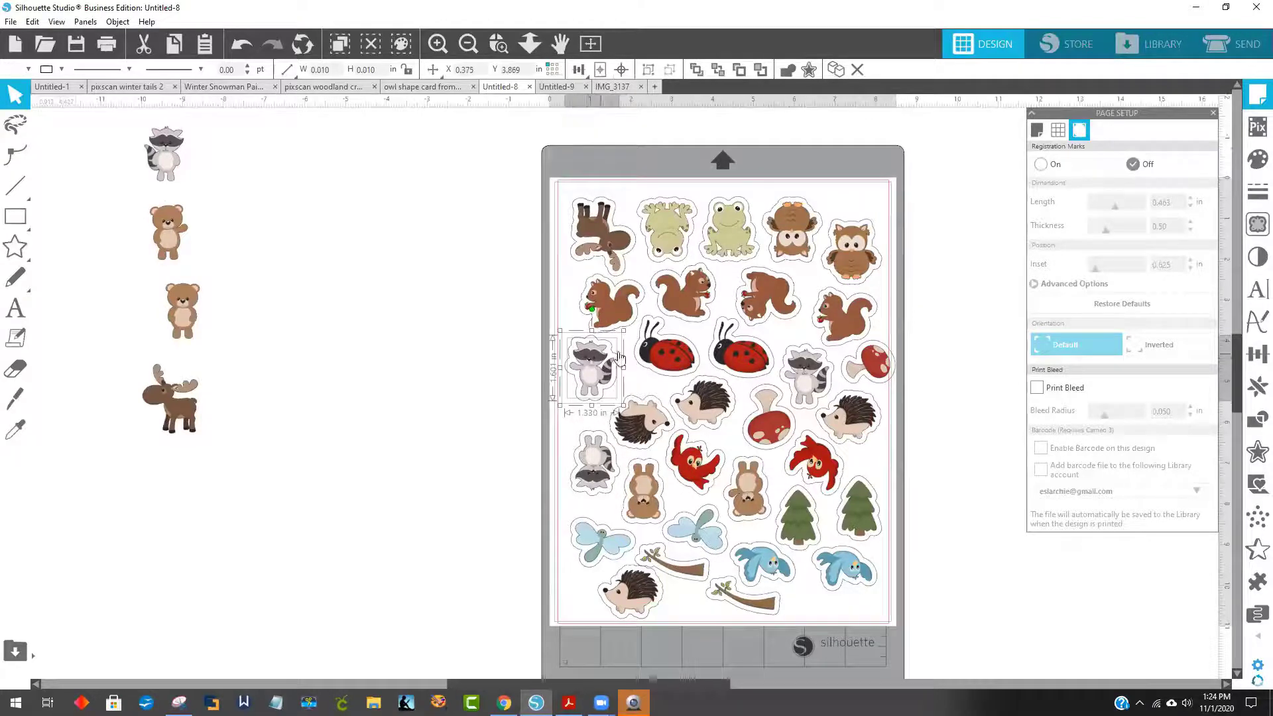
Move the left ladybug together with its offset outline down and to the left, into the gap beside the raccoon
left_click(676, 386)
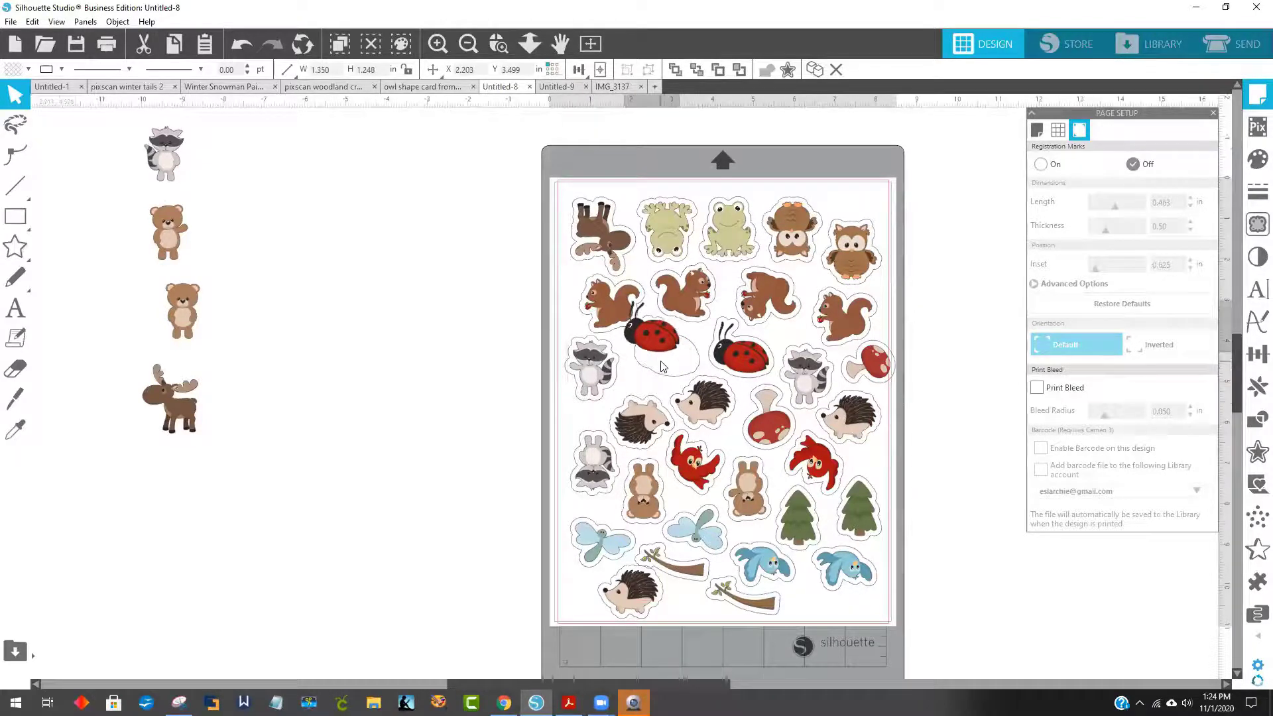
left_click(674, 397)
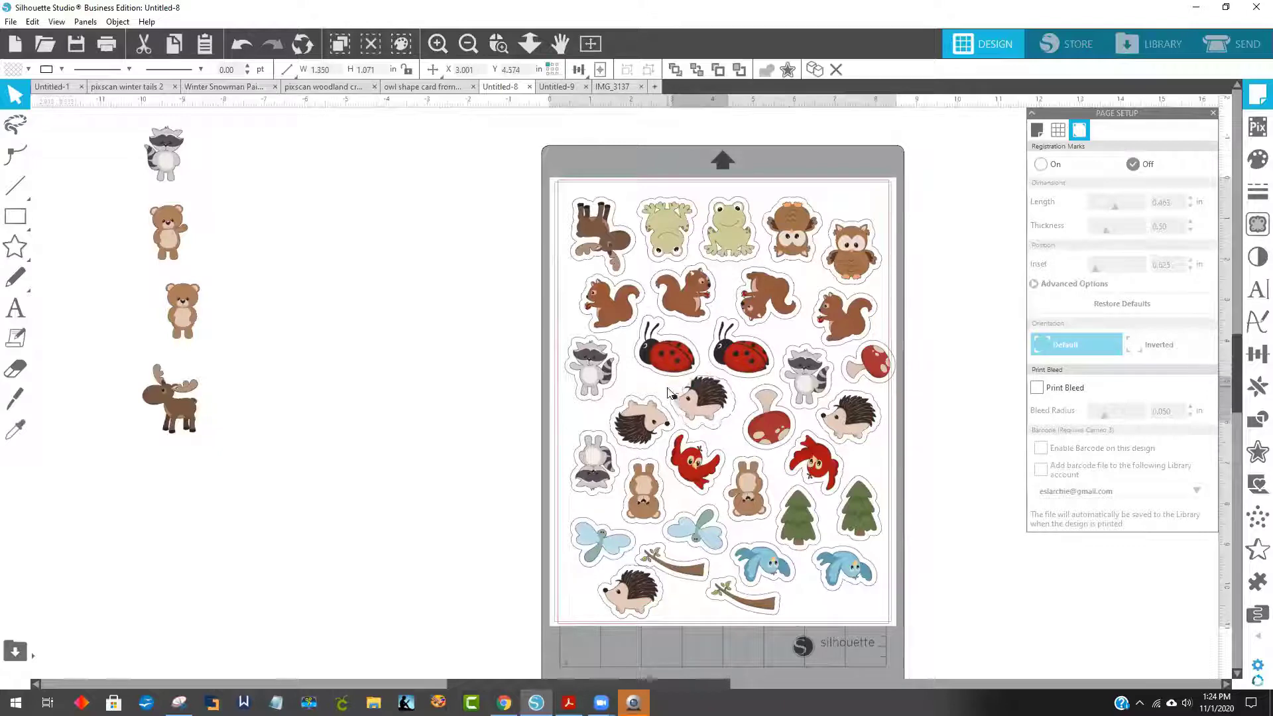
left_click_drag(672, 396, 667, 348)
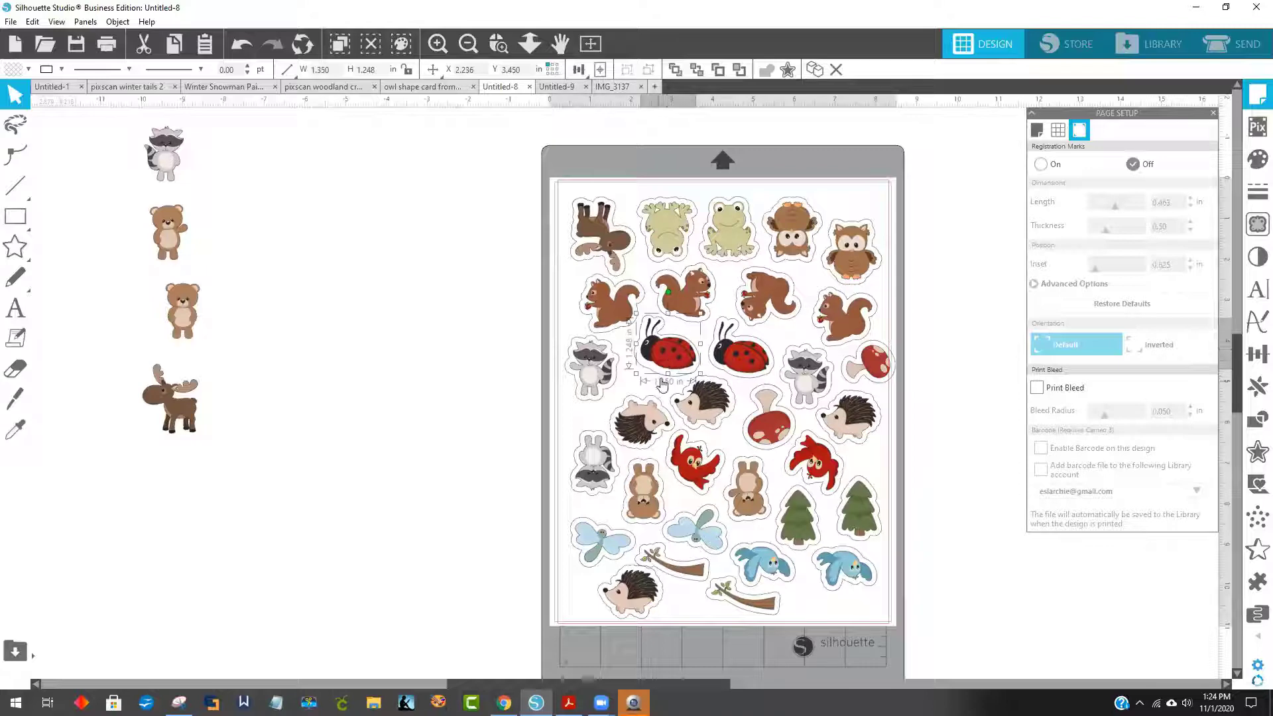
left_click(660, 381)
left_click(662, 374)
left_click(657, 375, "shift")
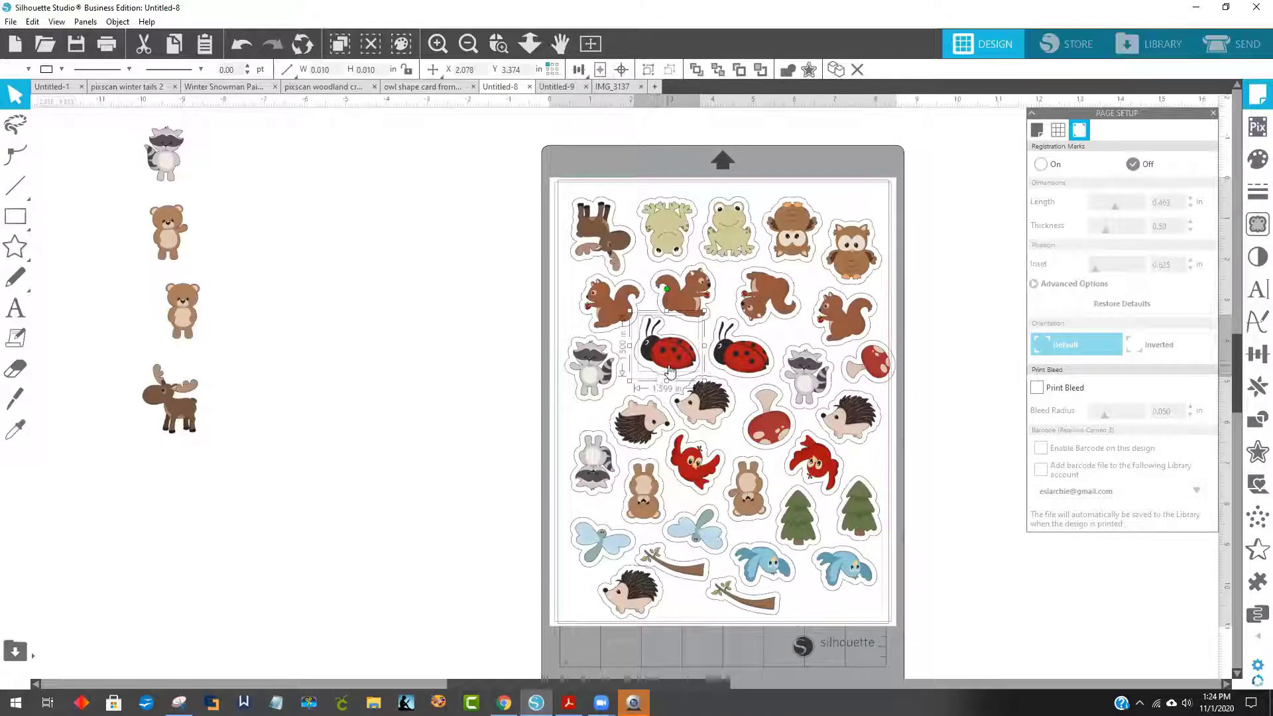
right_click(669, 370)
left_click_drag(659, 355, 647, 367)
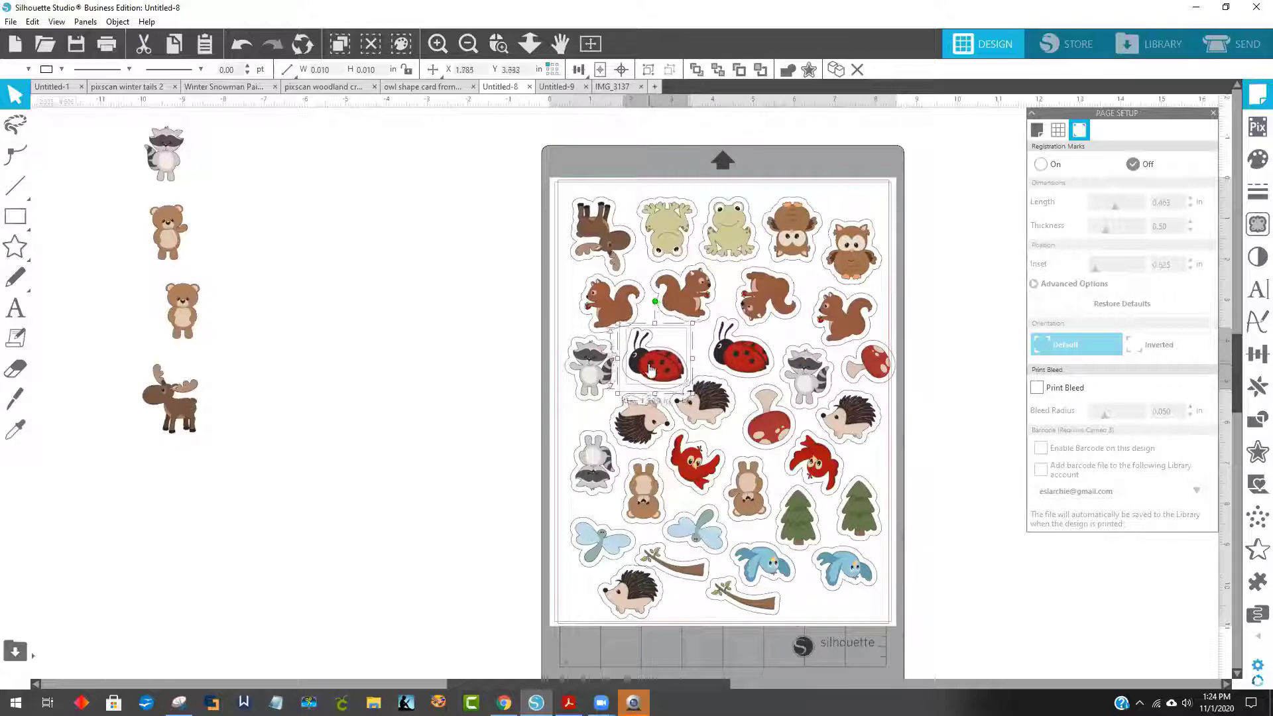
left_click(622, 69)
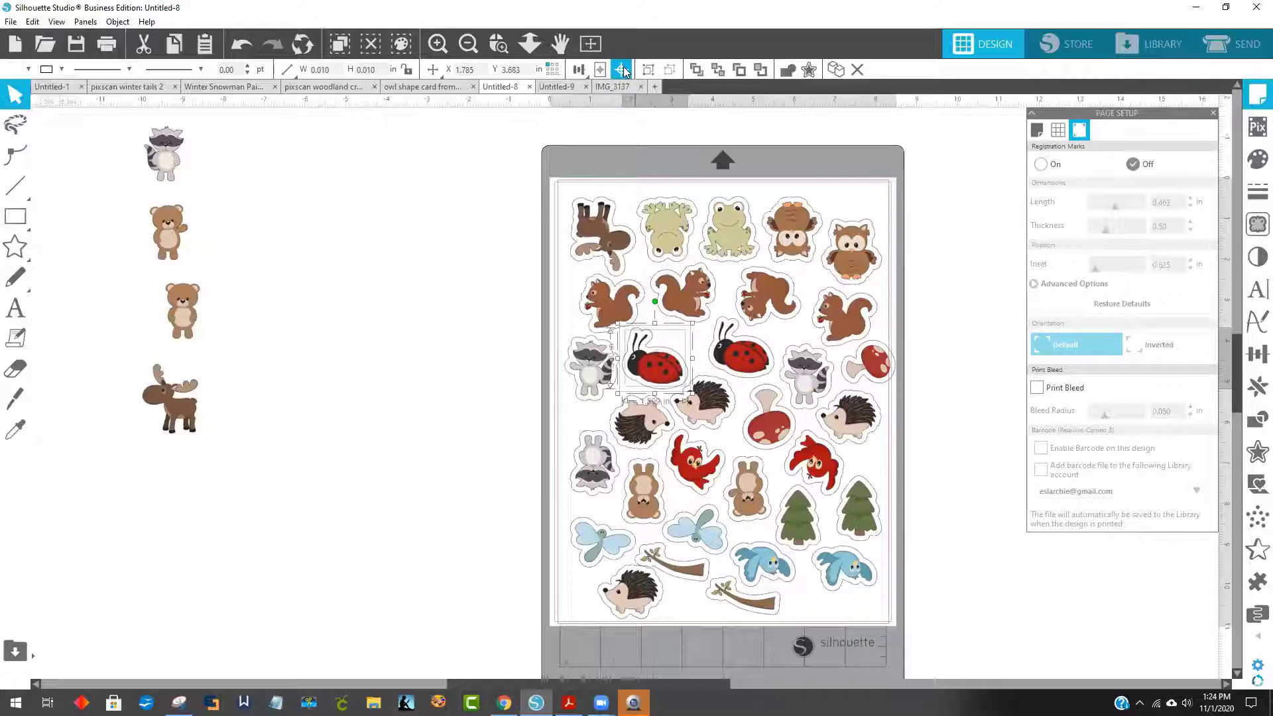
key("i")
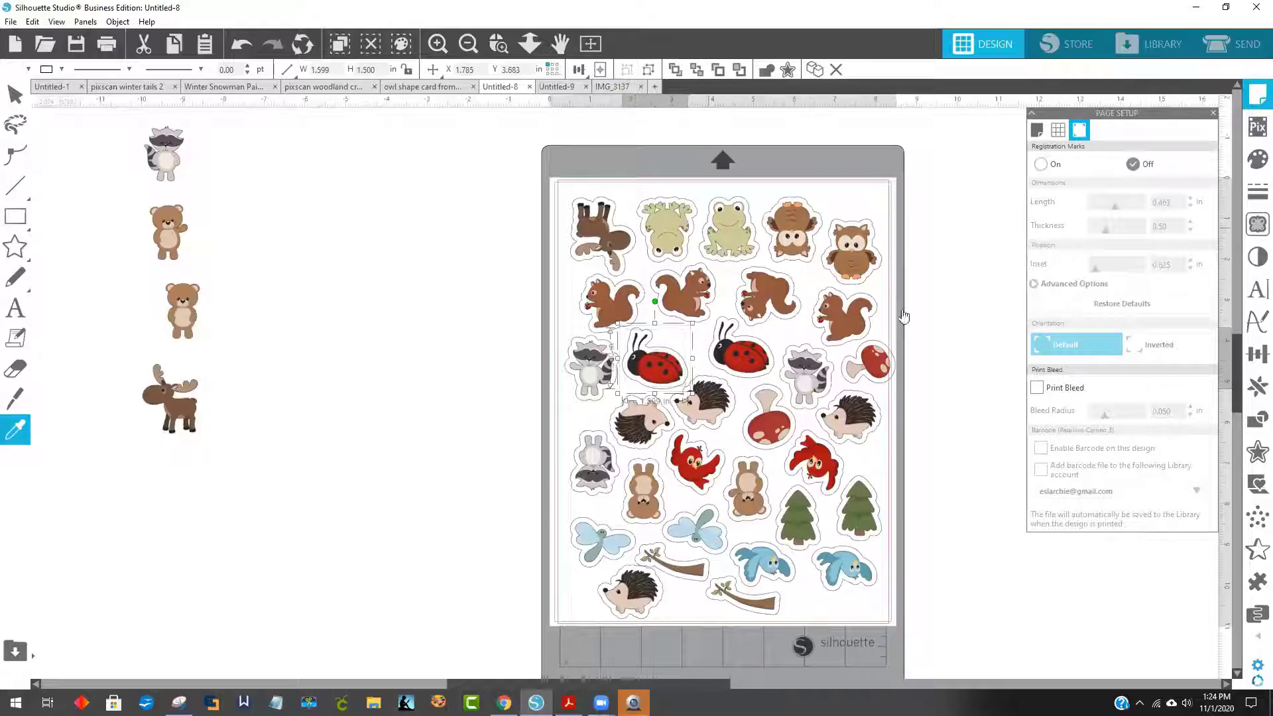
left_click(1015, 386)
left_click(1010, 385)
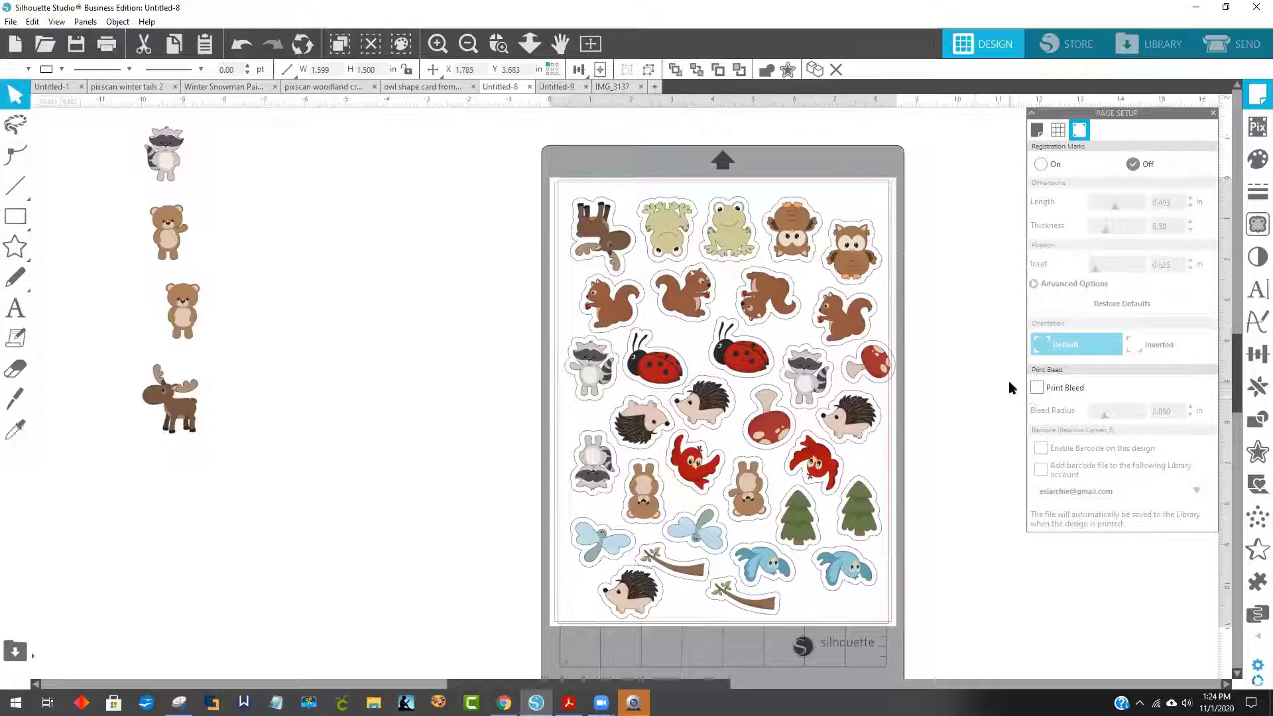
Shift the right ladybug together with its offset outline left, closer to the other ladybug
left_click(740, 358)
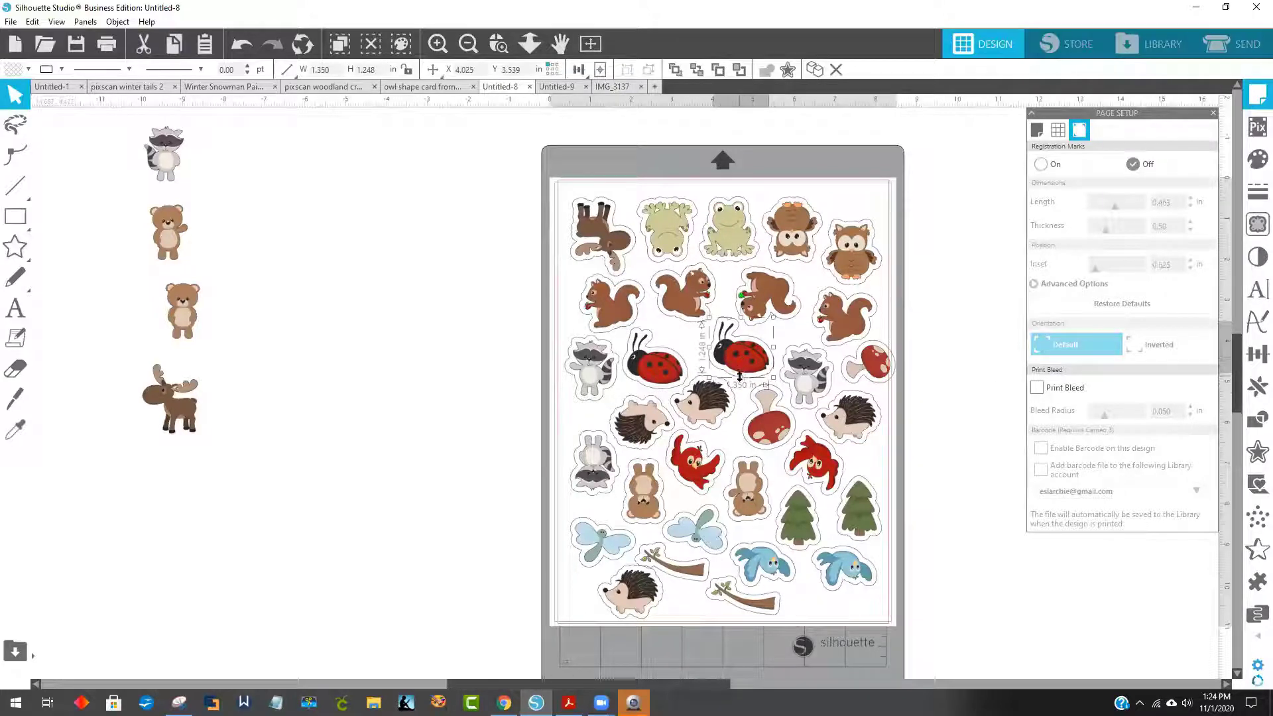
left_click(745, 384)
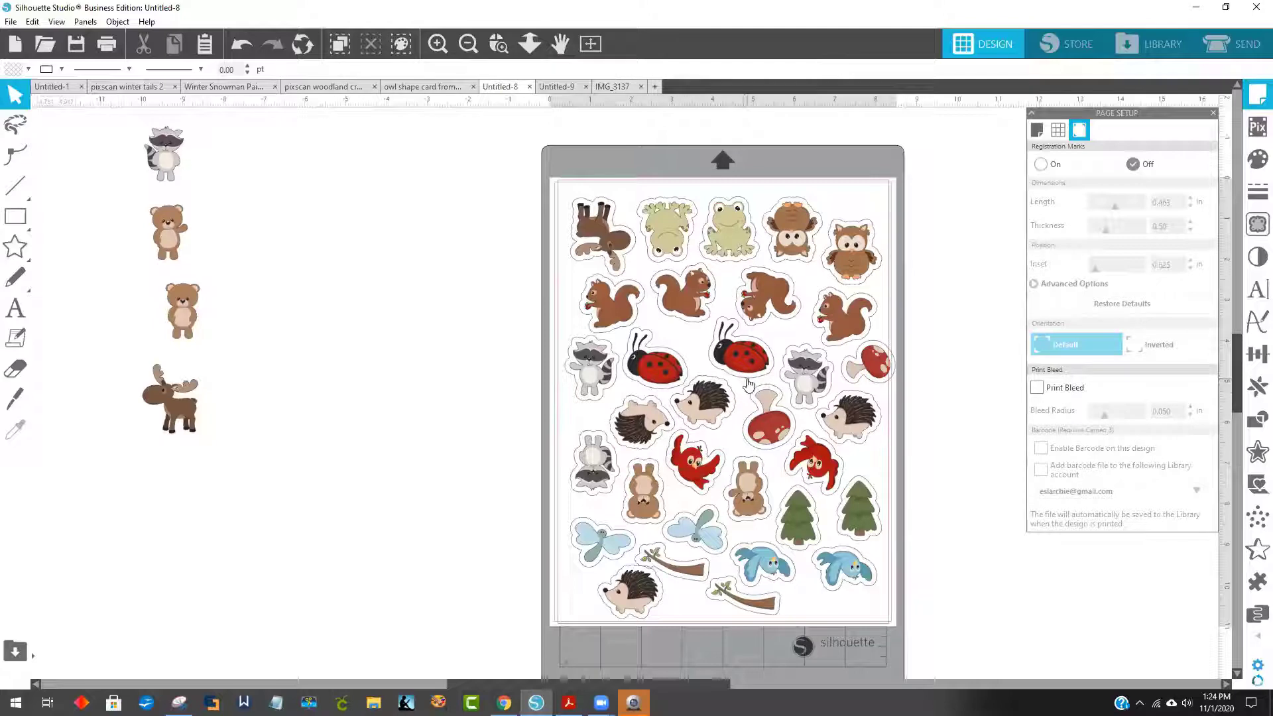
left_click(748, 384)
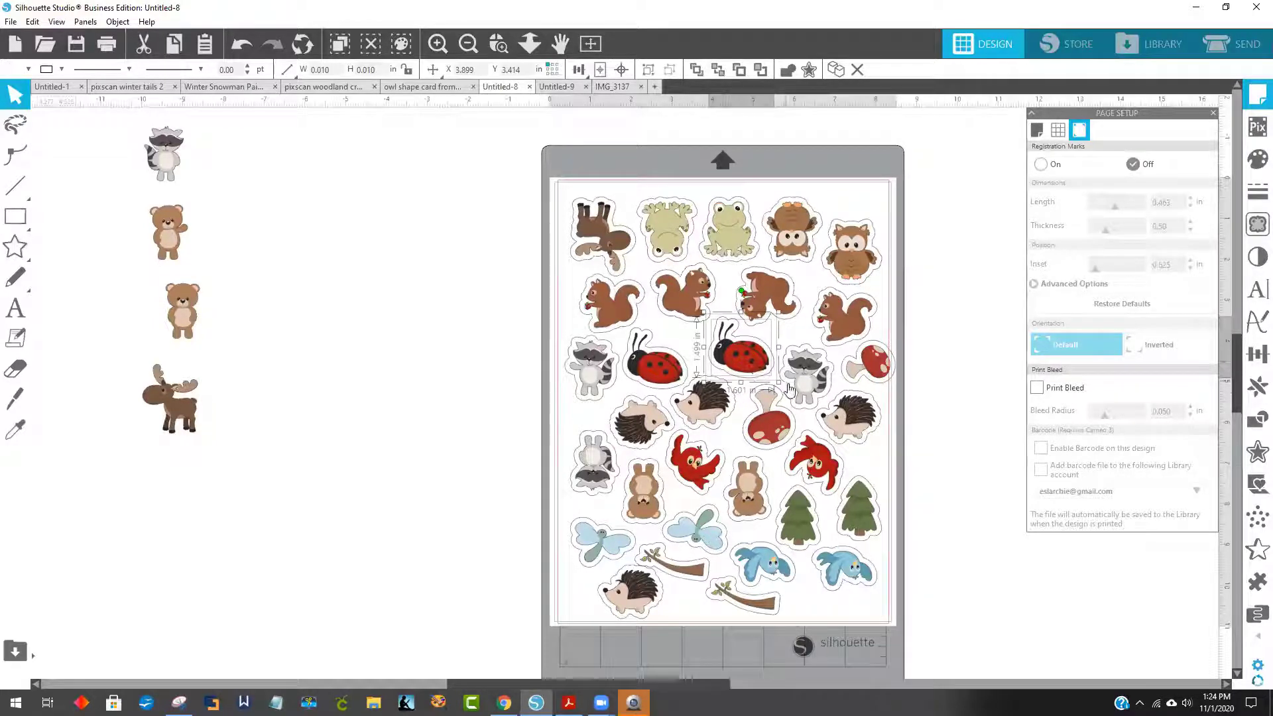
key("i")
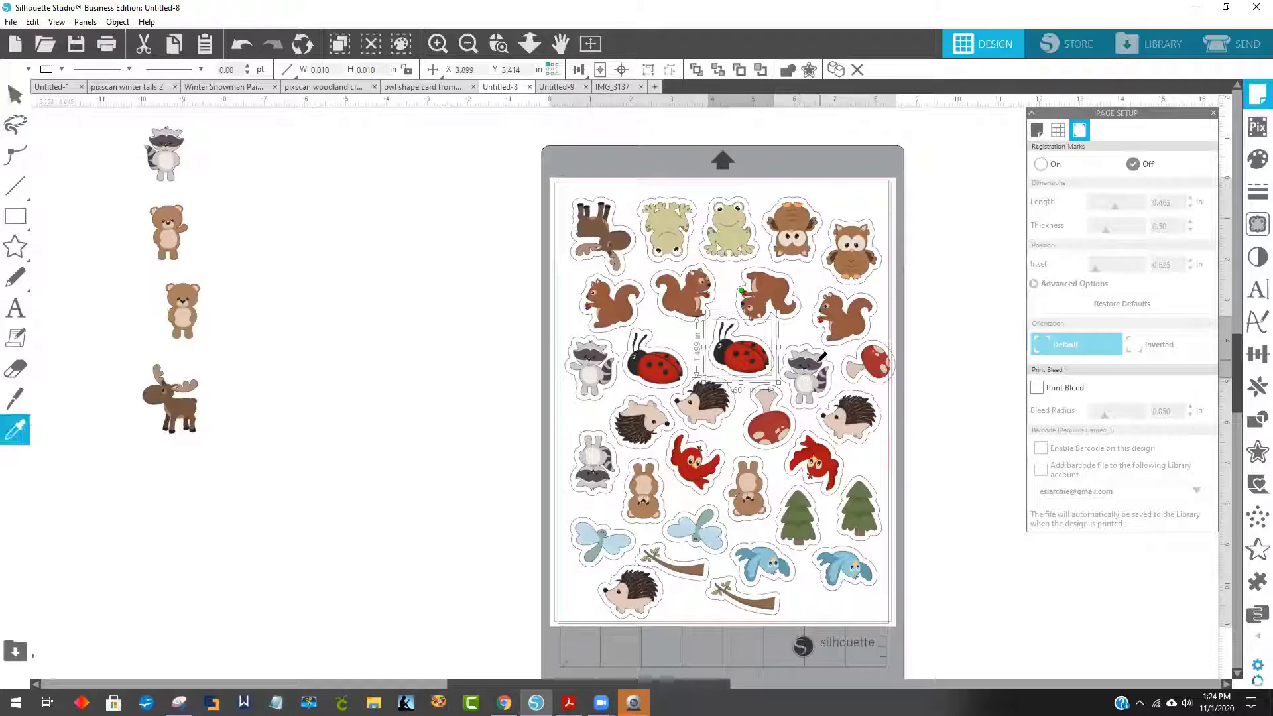
left_click(744, 374)
left_click_drag(747, 368, 744, 367)
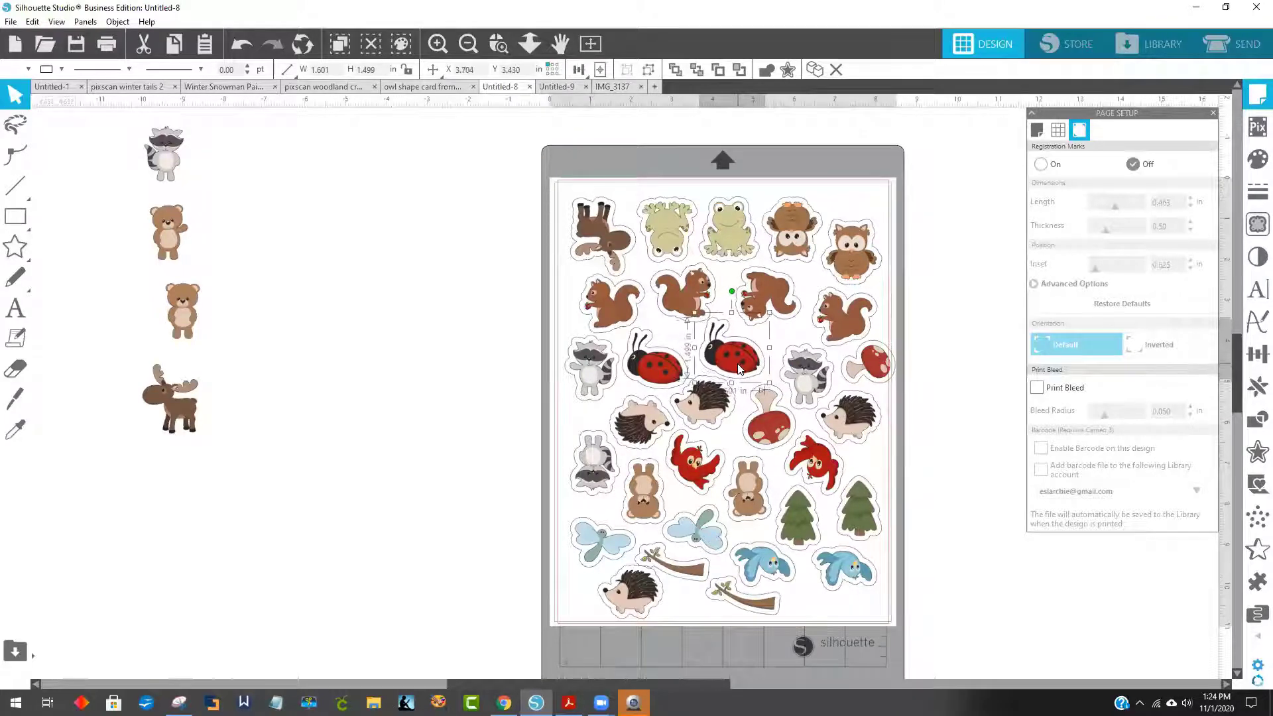
Move the right raccoon and the small mushroom, each with its outline, left so the mushroom sits inside the right cut border
left_click(775, 343)
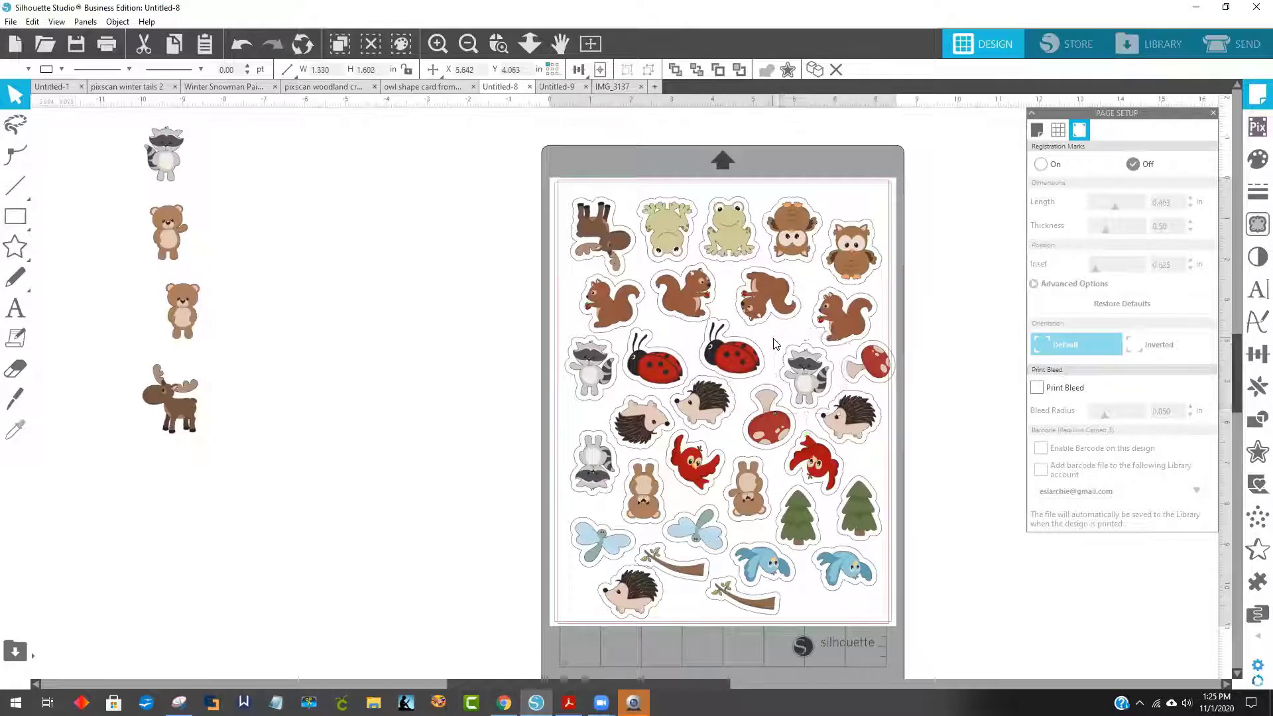
left_click(804, 369)
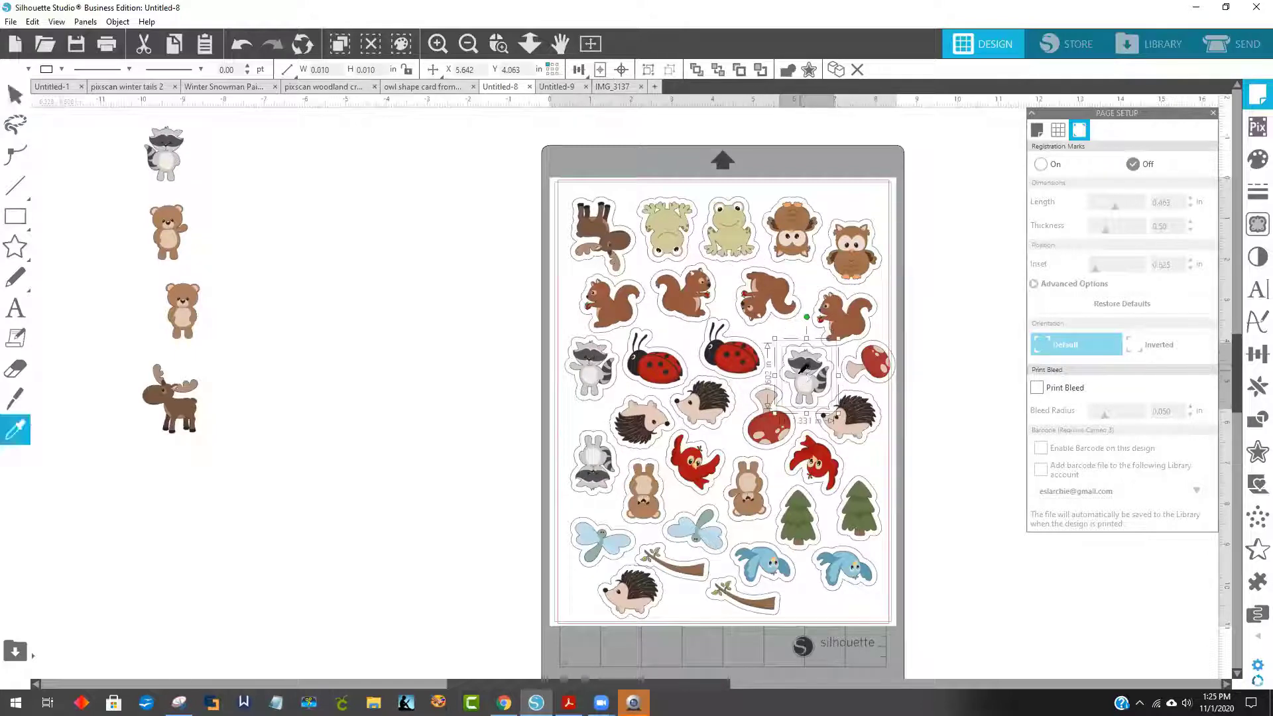
left_click_drag(796, 388, 855, 370)
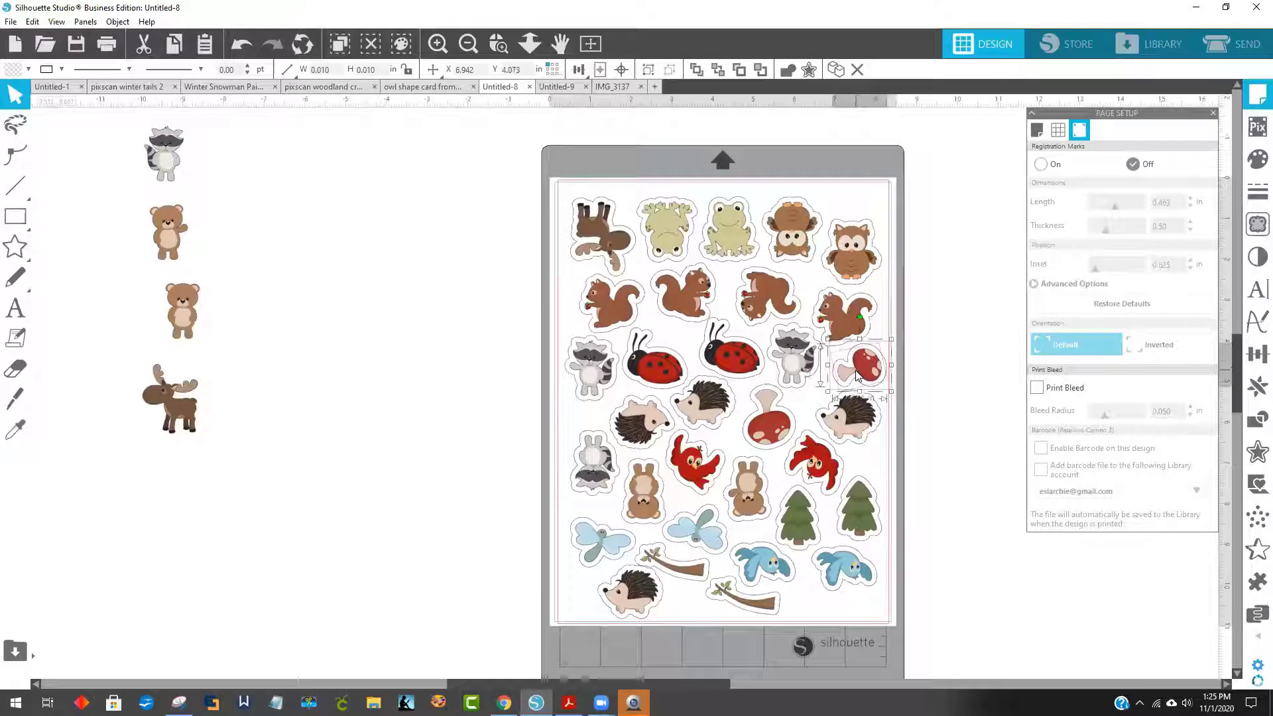
left_click(958, 370)
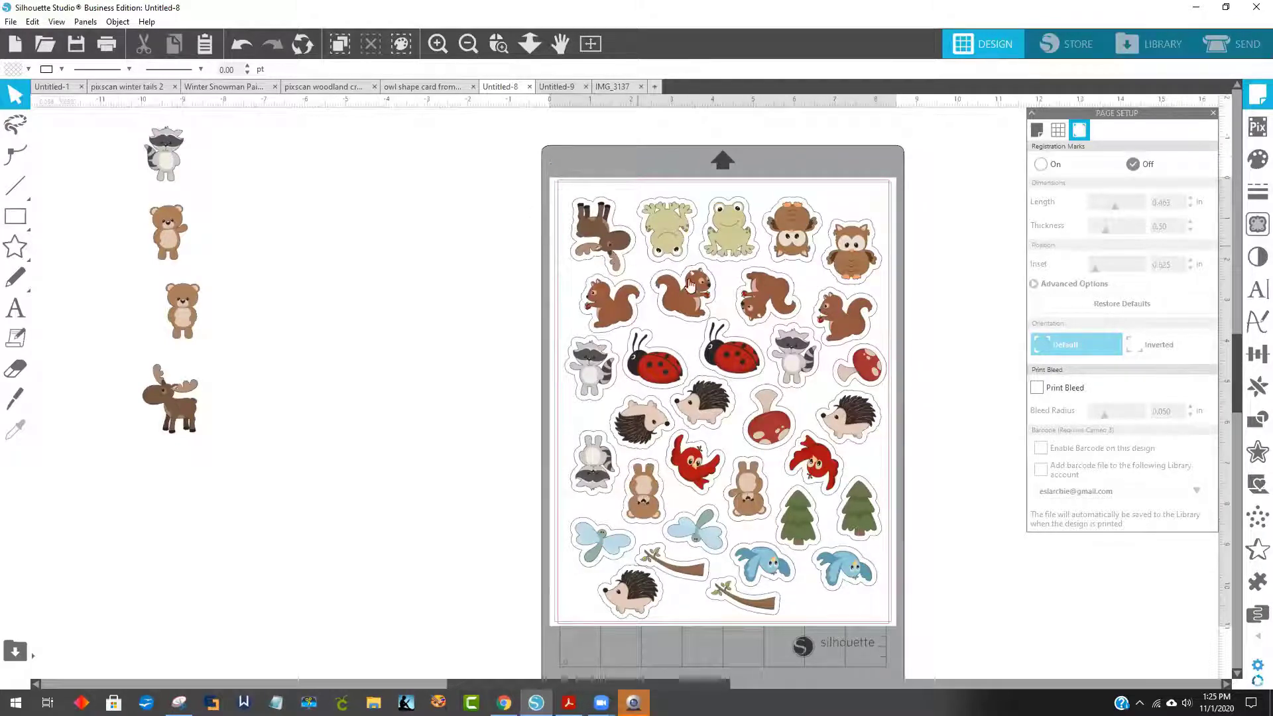
Set all the stickers on the page to Cut Edge in the send settings, and return to the design view
left_click(1246, 43)
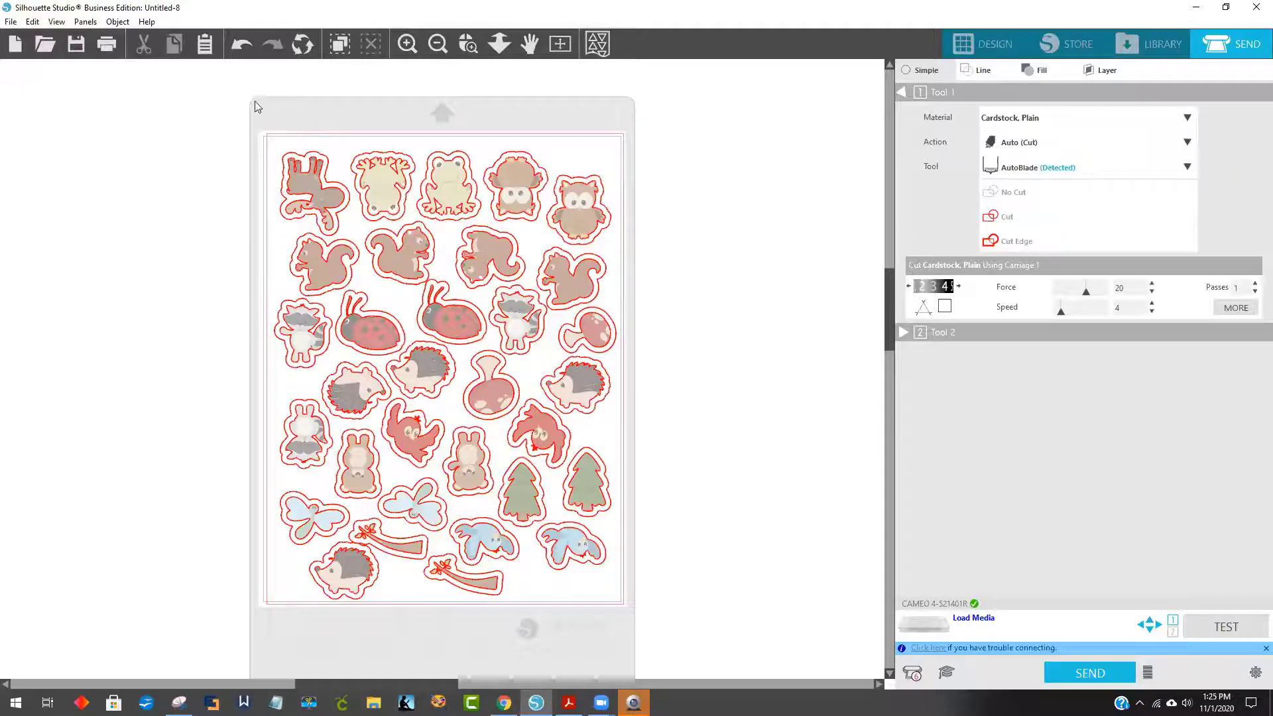
left_click_drag(255, 101, 659, 623)
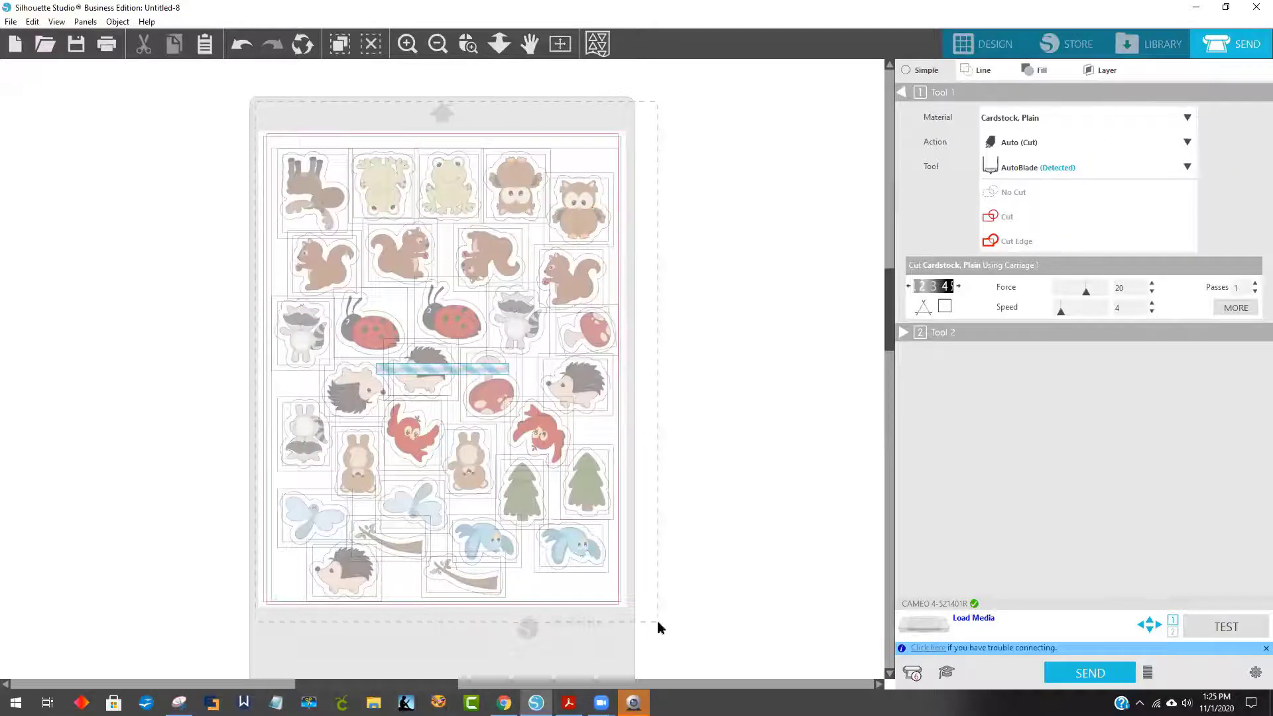
left_click(1032, 242)
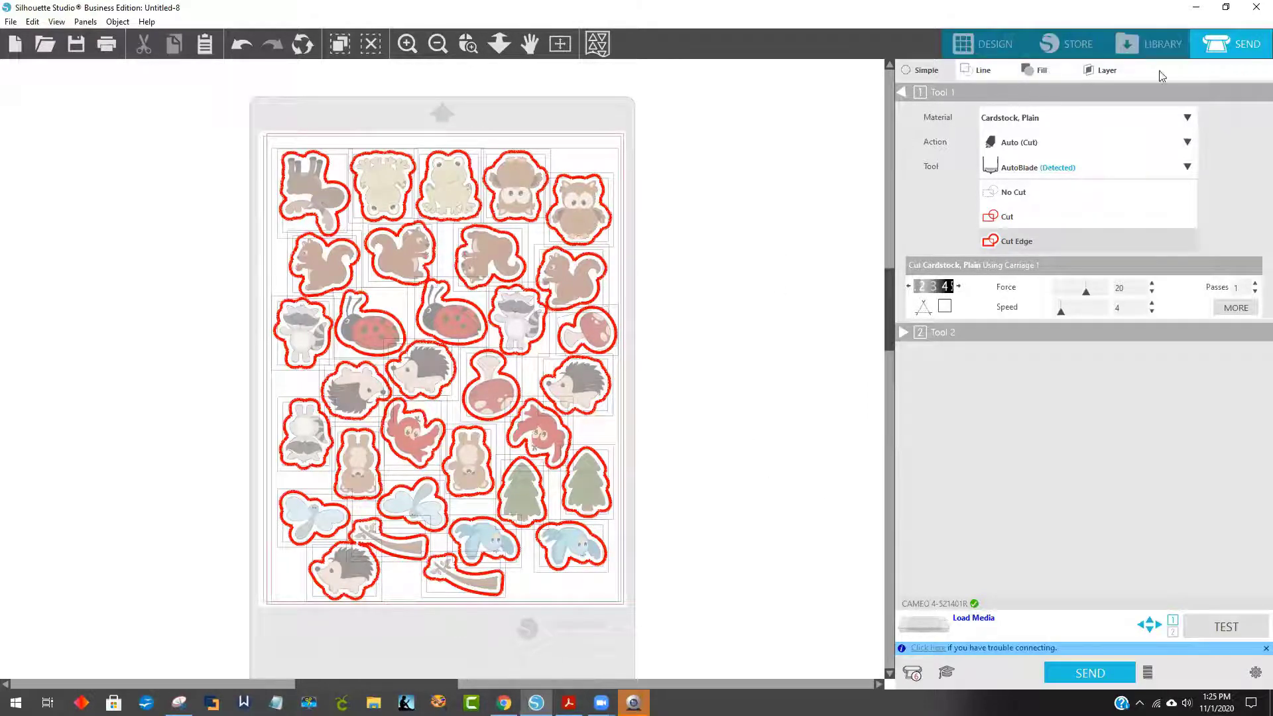
left_click(983, 44)
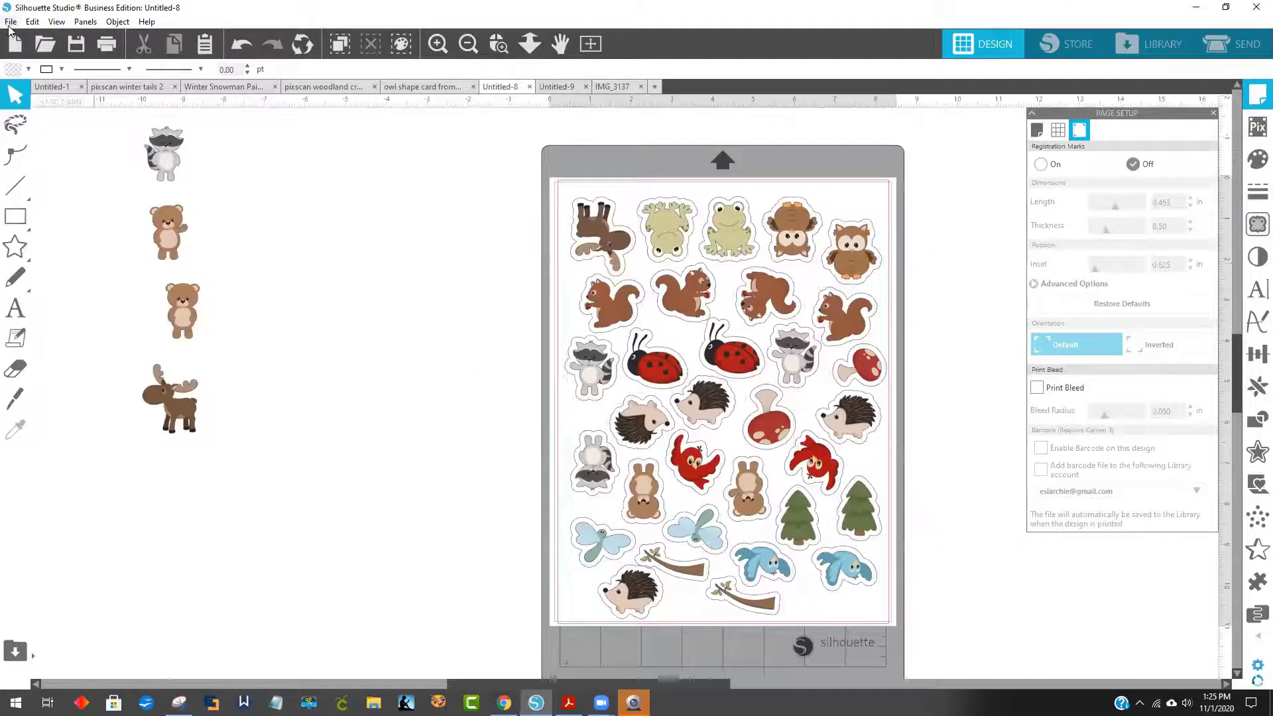
Preview the sticker sheet for printing, and choose the regular EPSON WF-7720 Series printer instead of the sublimation one
left_click(11, 22)
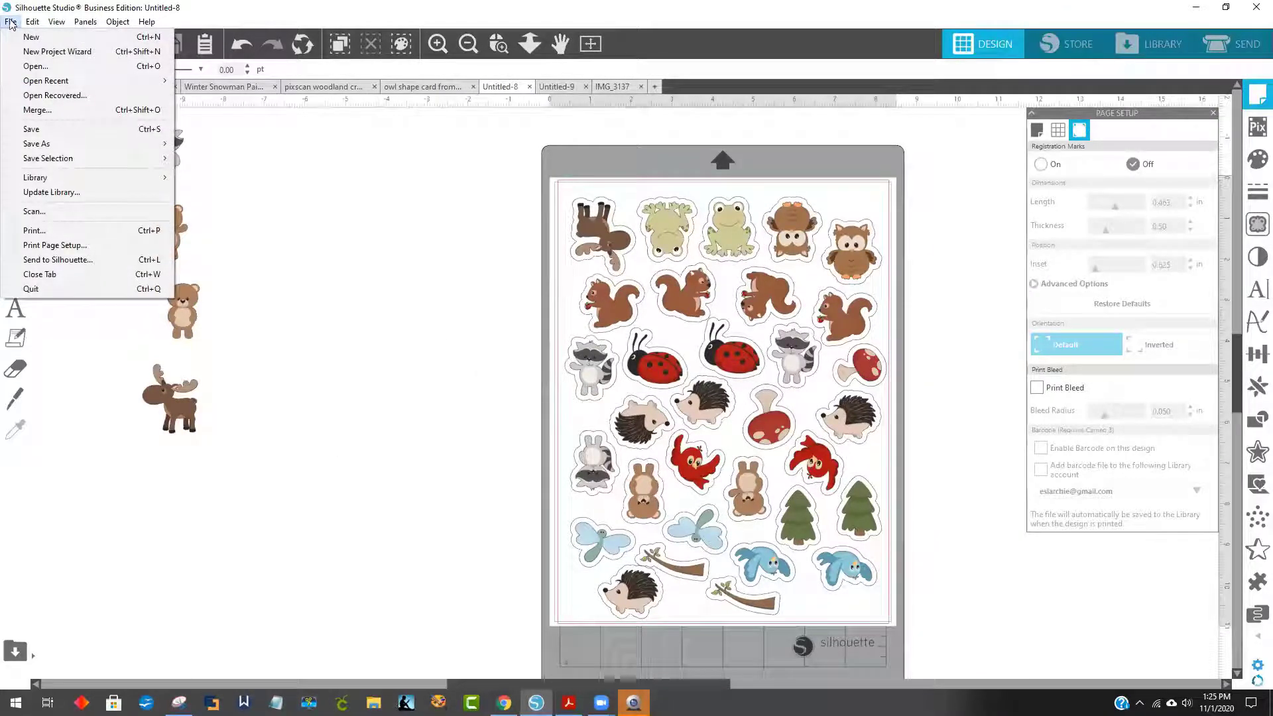
left_click(61, 232)
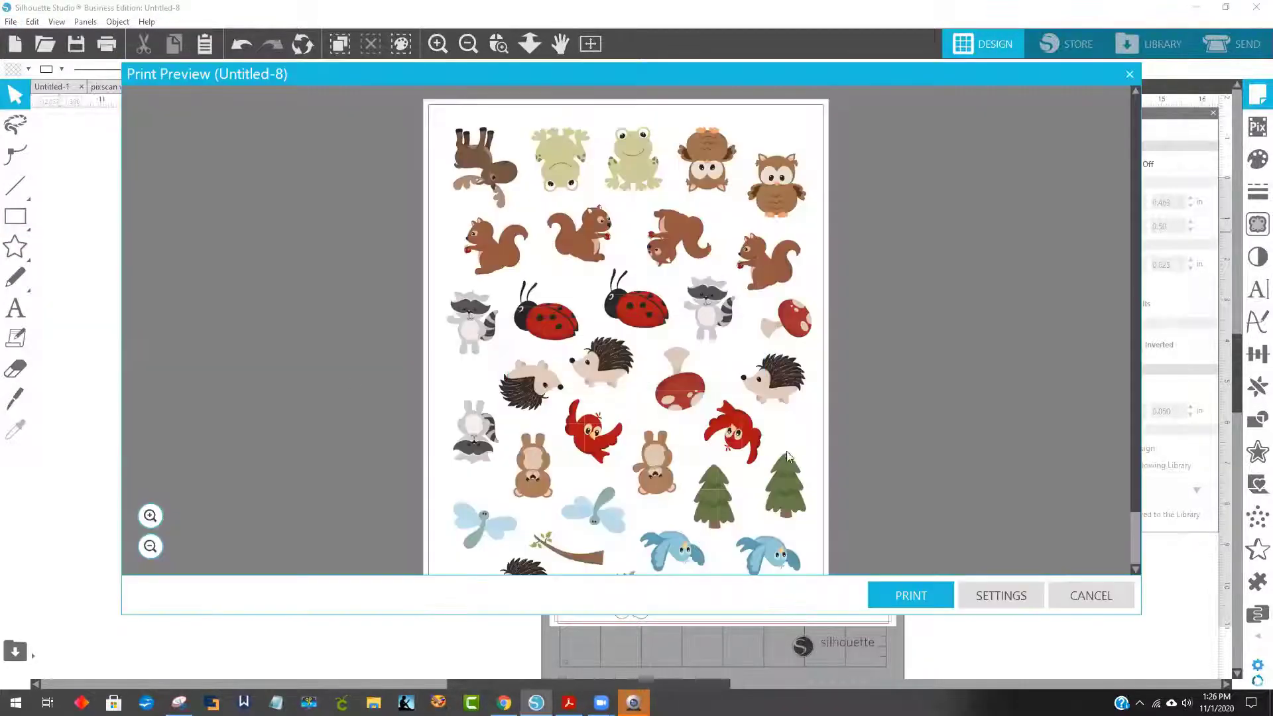
scroll(895, 432, "down", 2)
left_click(912, 597)
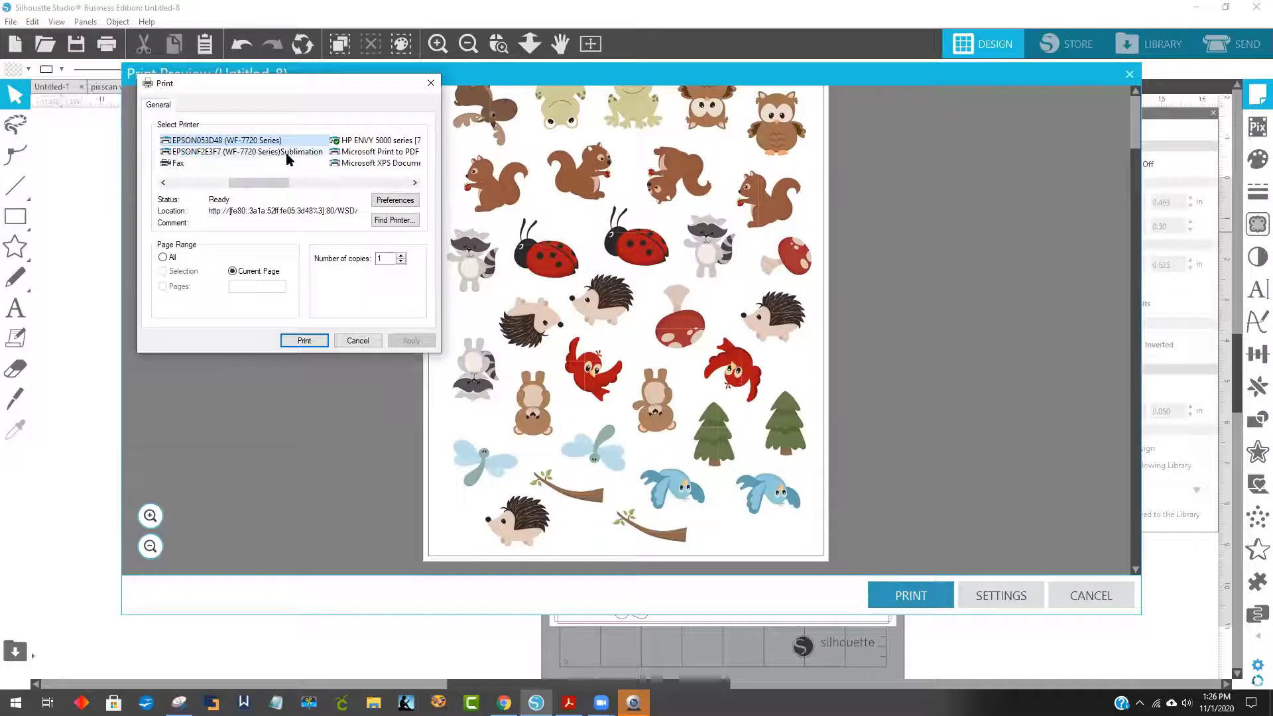
left_click(228, 141)
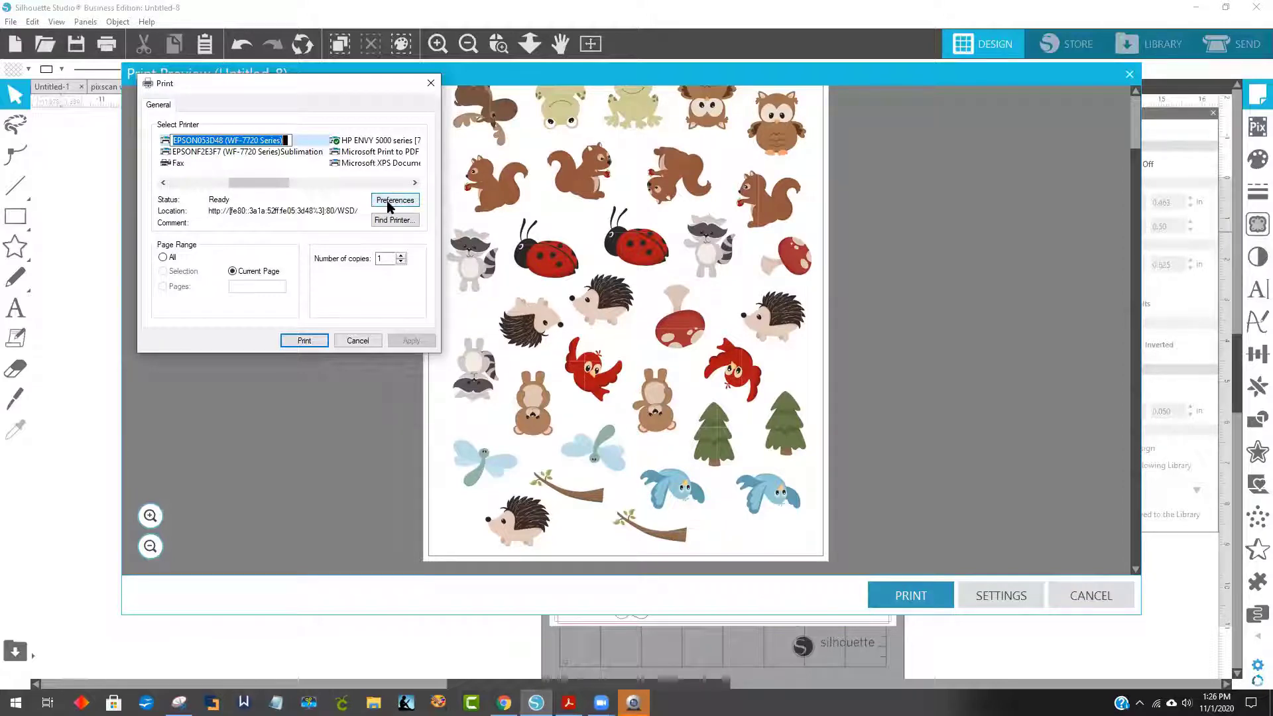
Set the print quality to the highest level for Plain Paper / Bright White Paper through the printer's More Settings quality option
left_click(383, 207)
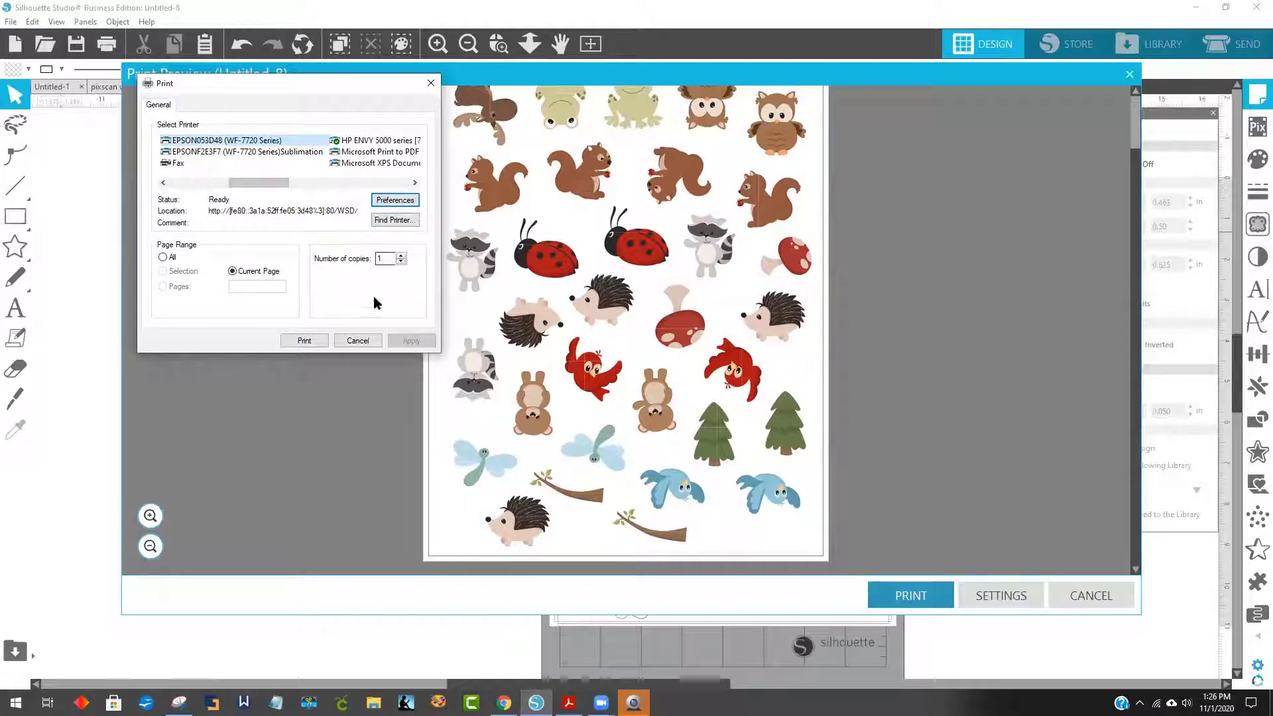
left_click(398, 200)
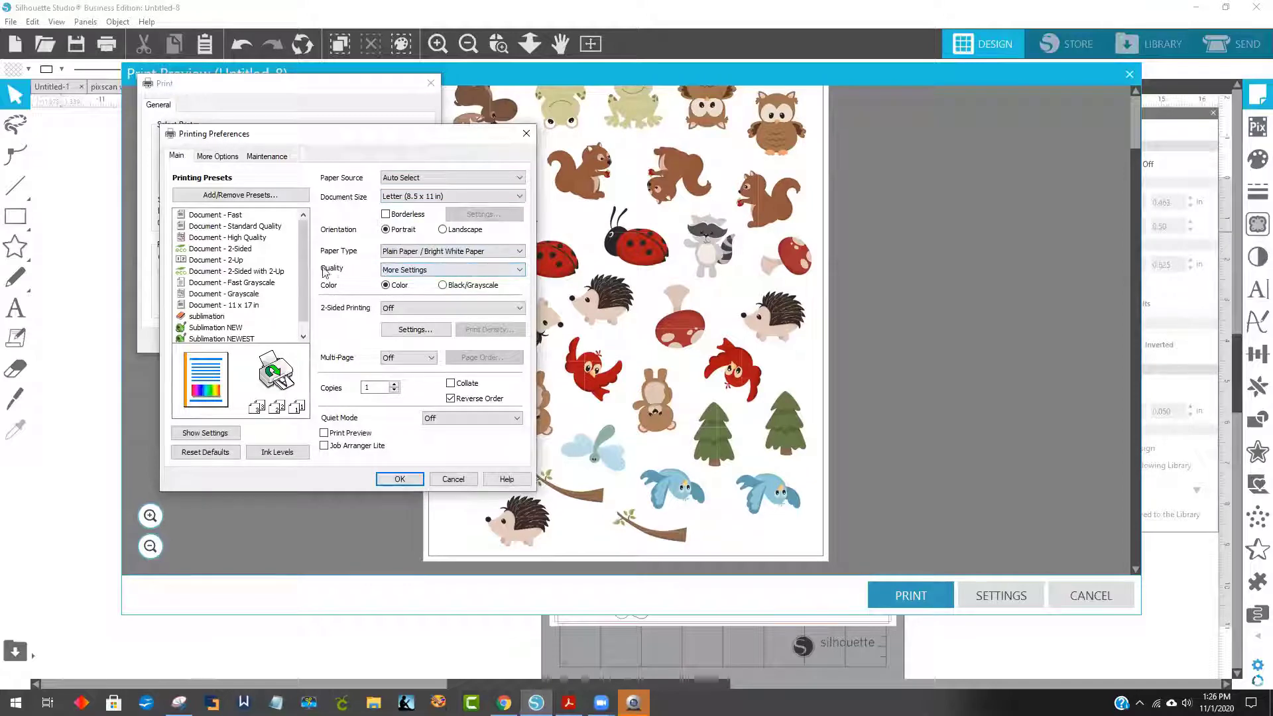
left_click(421, 271)
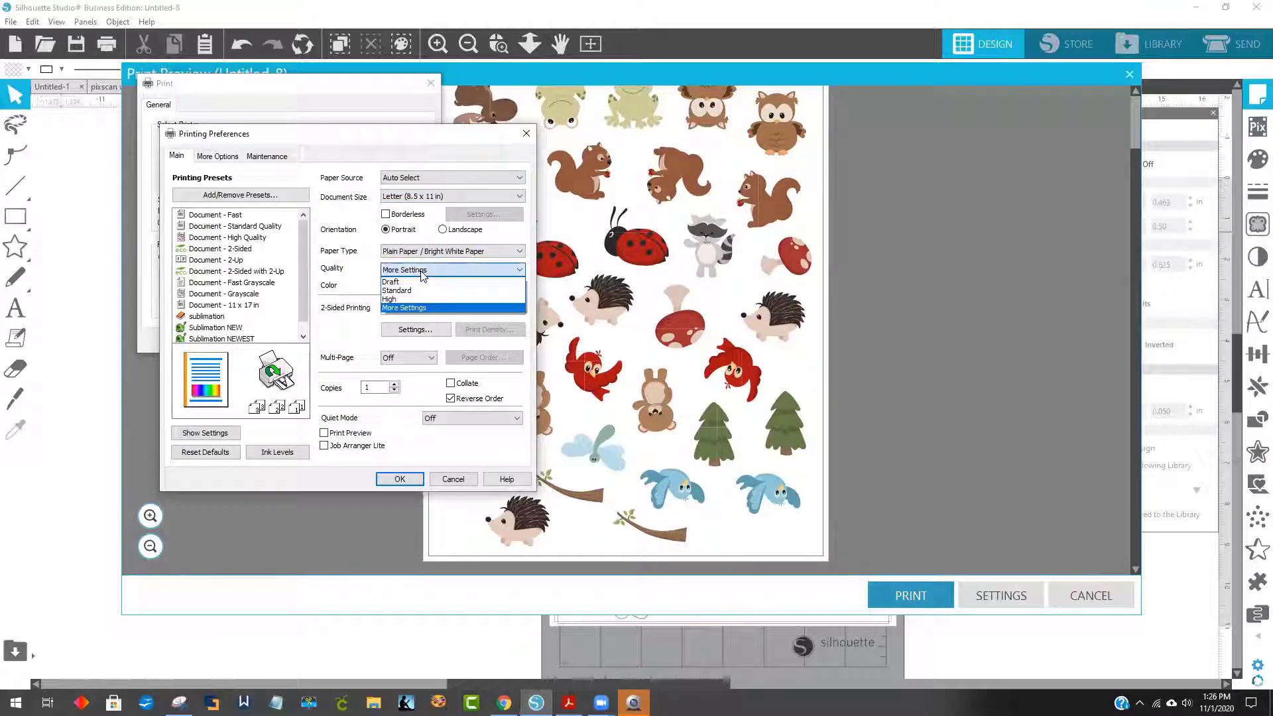
left_click(400, 291)
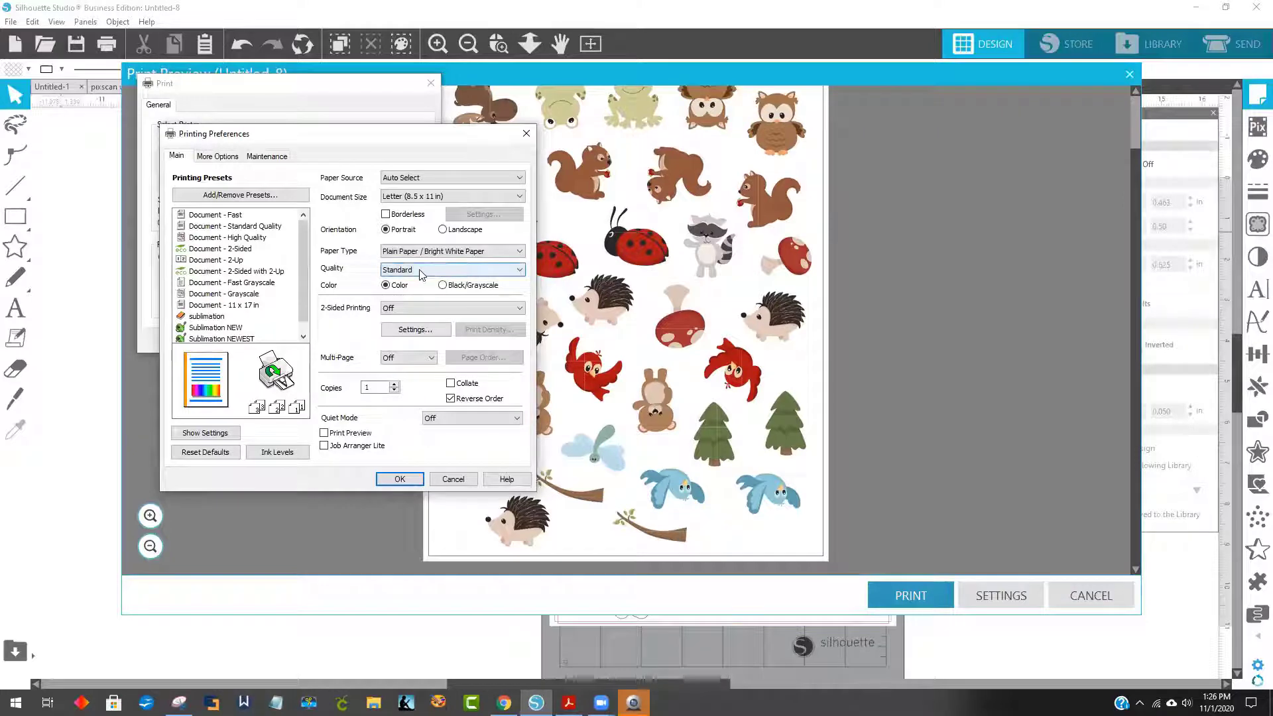
left_click(422, 272)
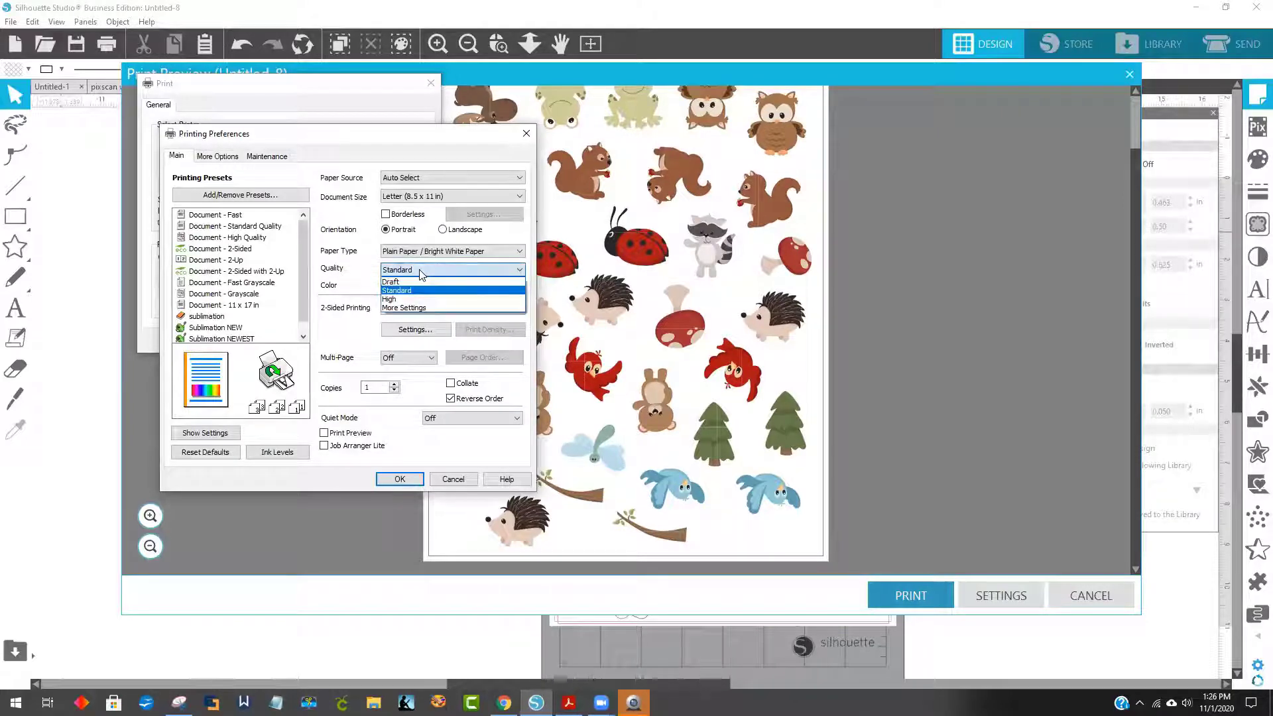
left_click(409, 309)
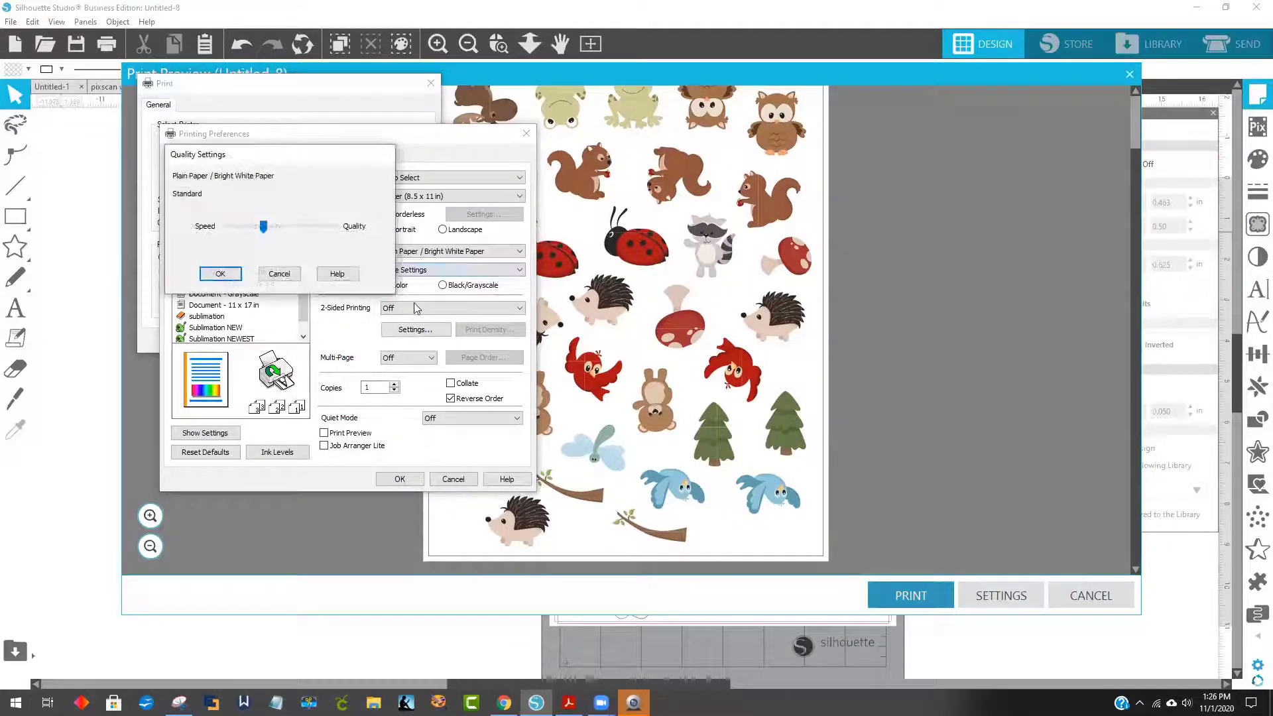
left_click(332, 228)
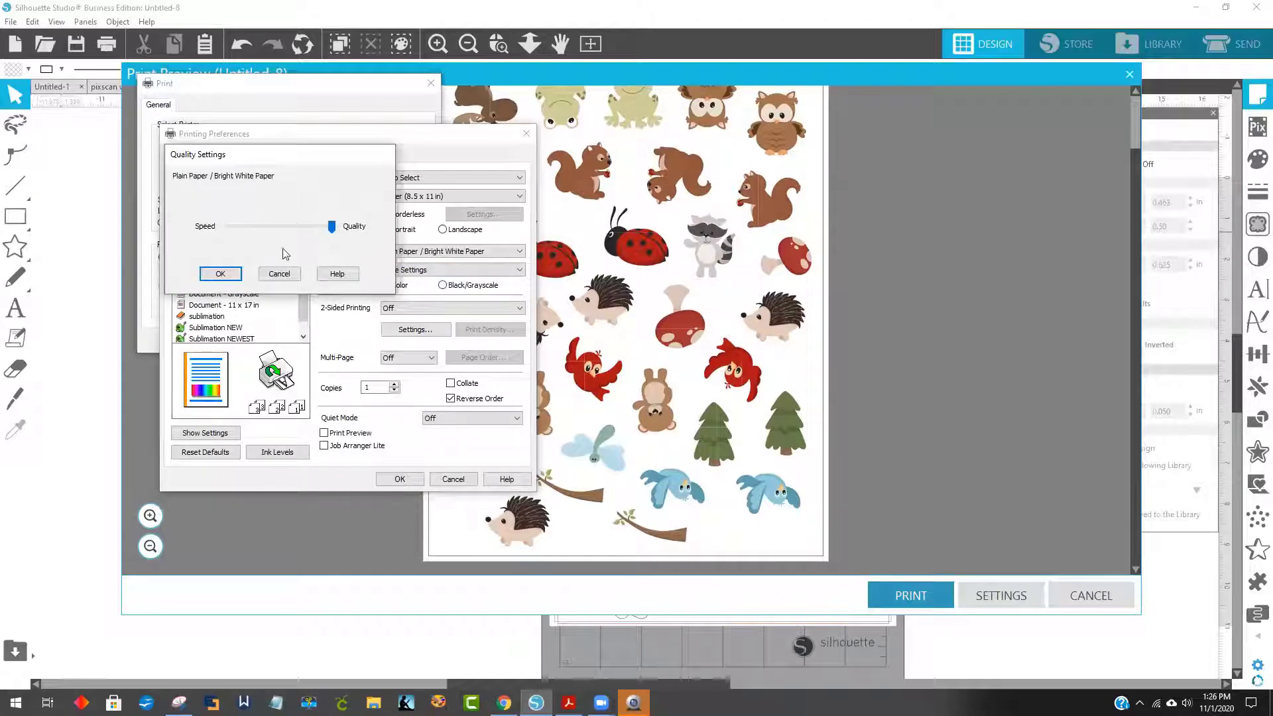
left_click(221, 274)
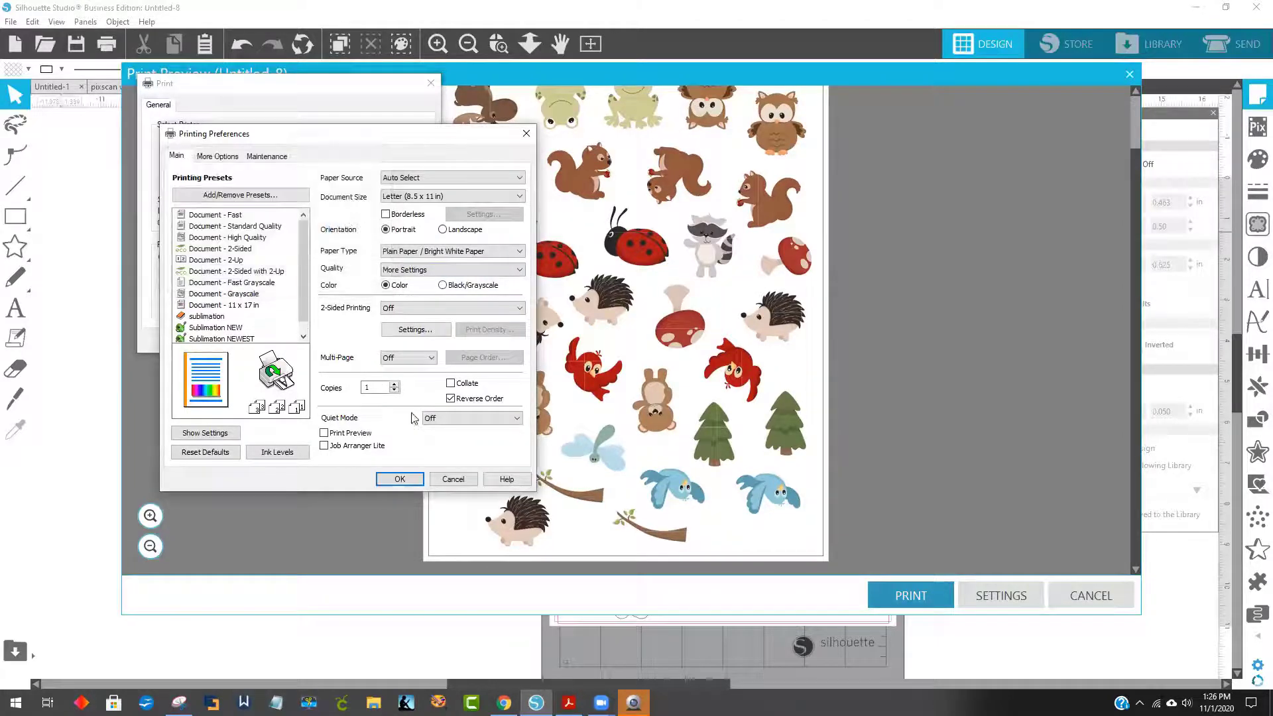
left_click(401, 479)
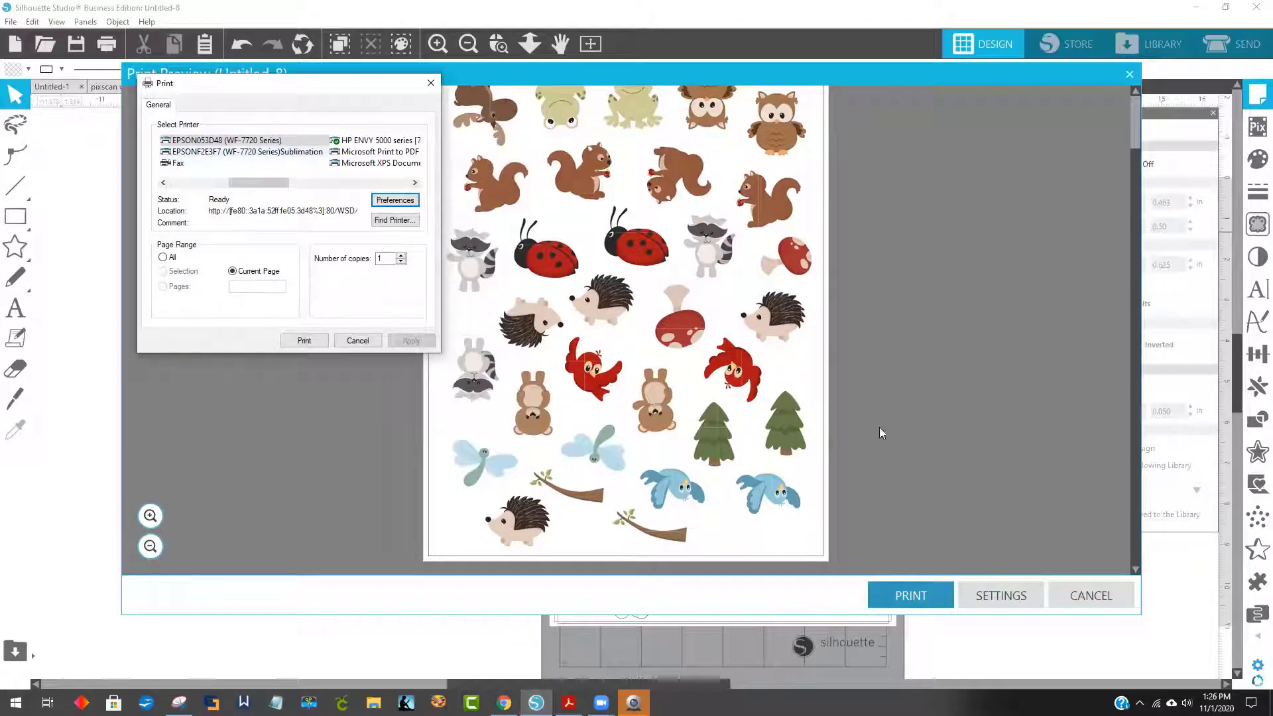
Print one copy of the current sticker page on the selected EPSON WF-7720 Series printer
left_click(305, 341)
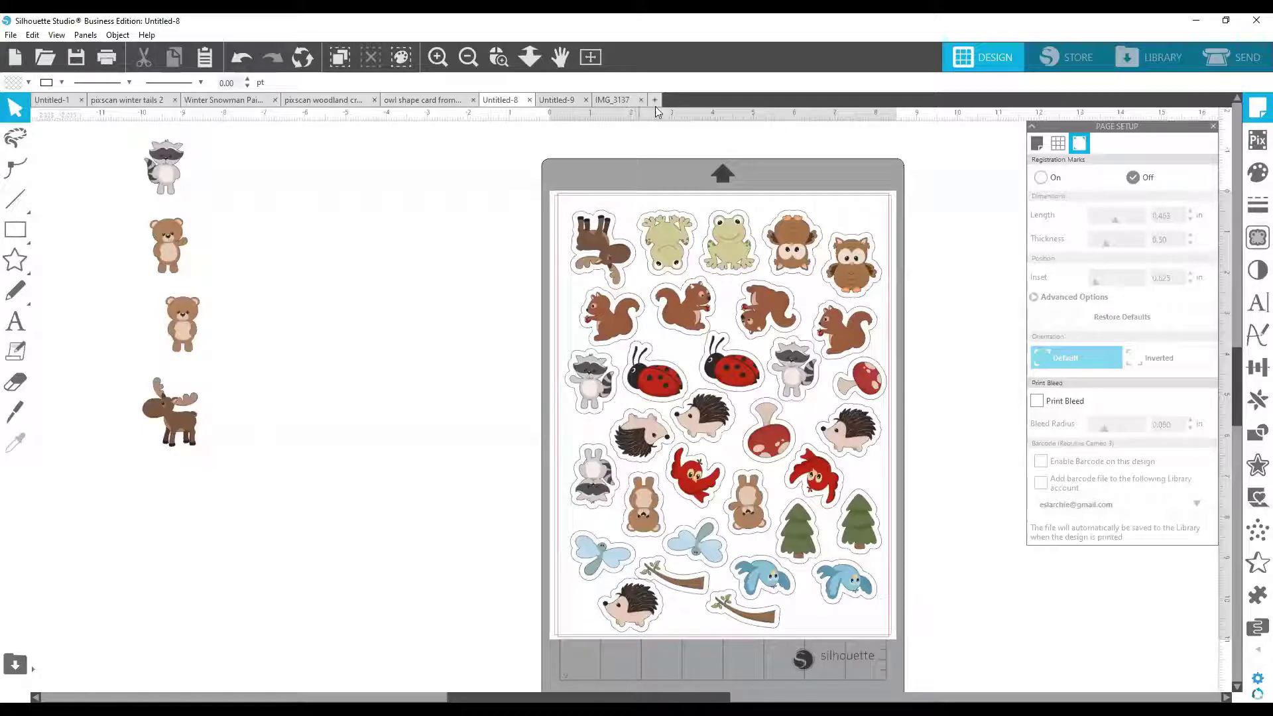
Create a new blank document and set its page setup machine to Cameo
left_click(653, 100)
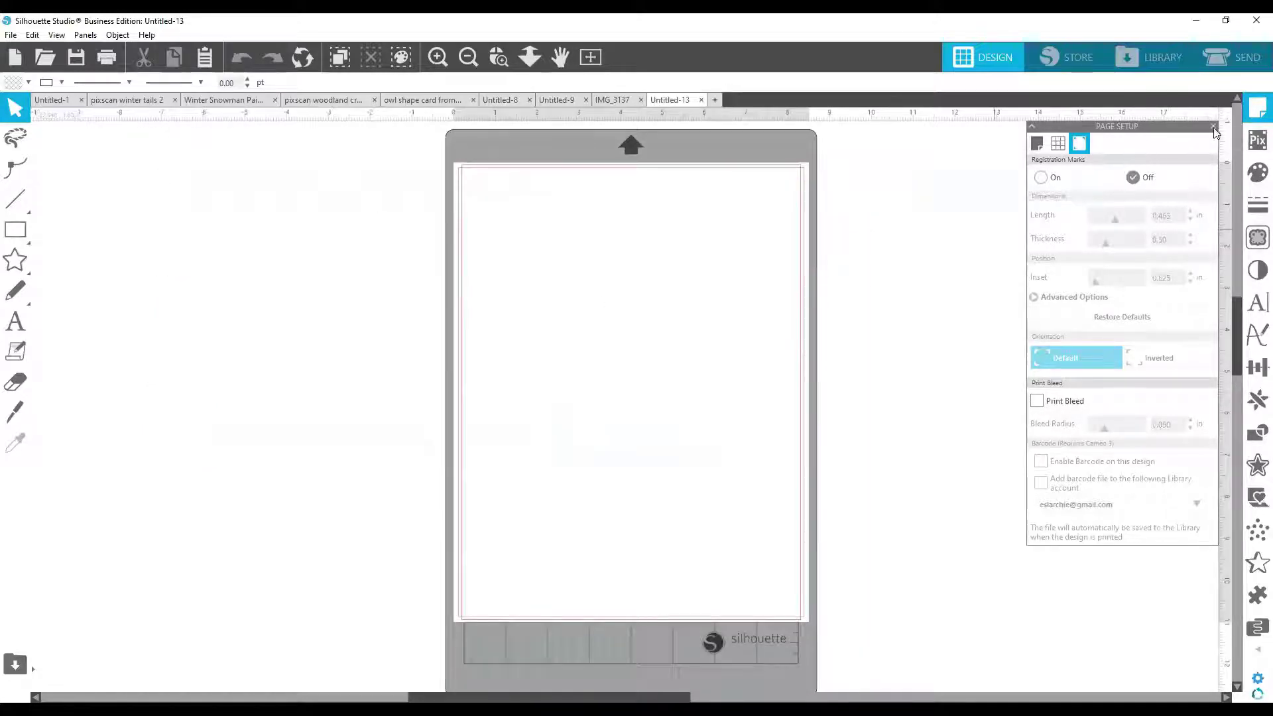
left_click(1038, 143)
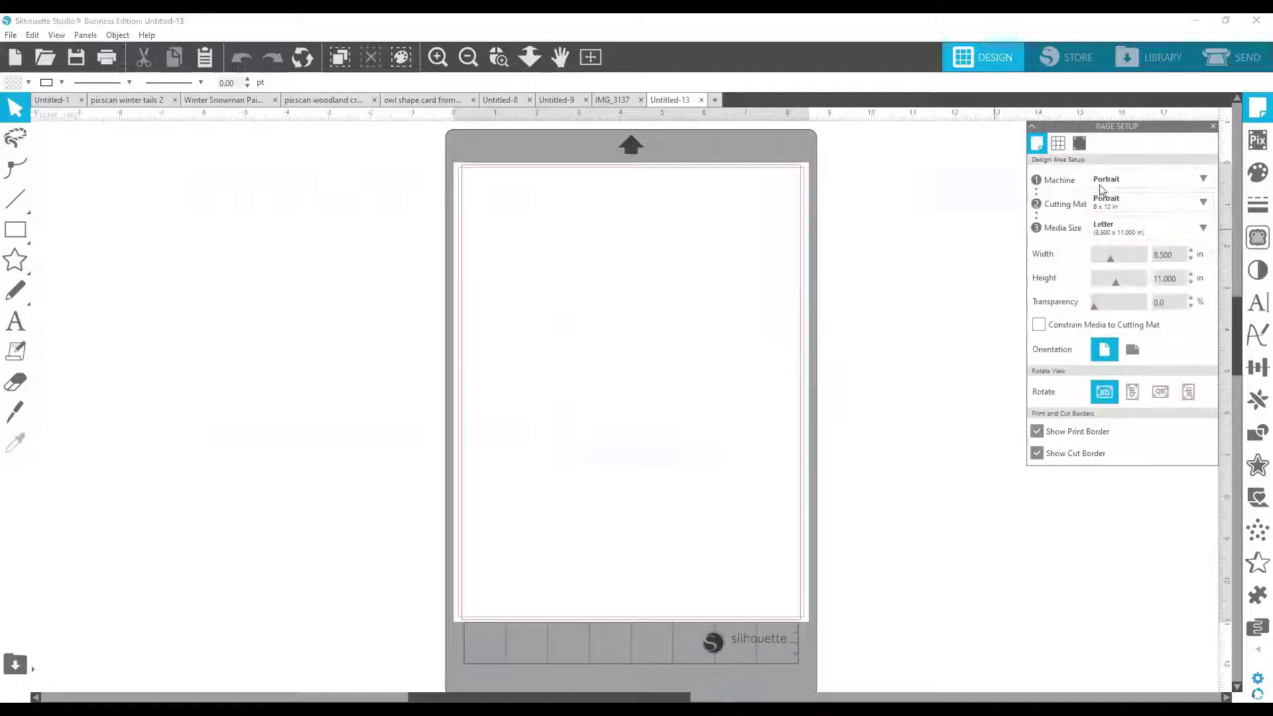
left_click(1127, 178)
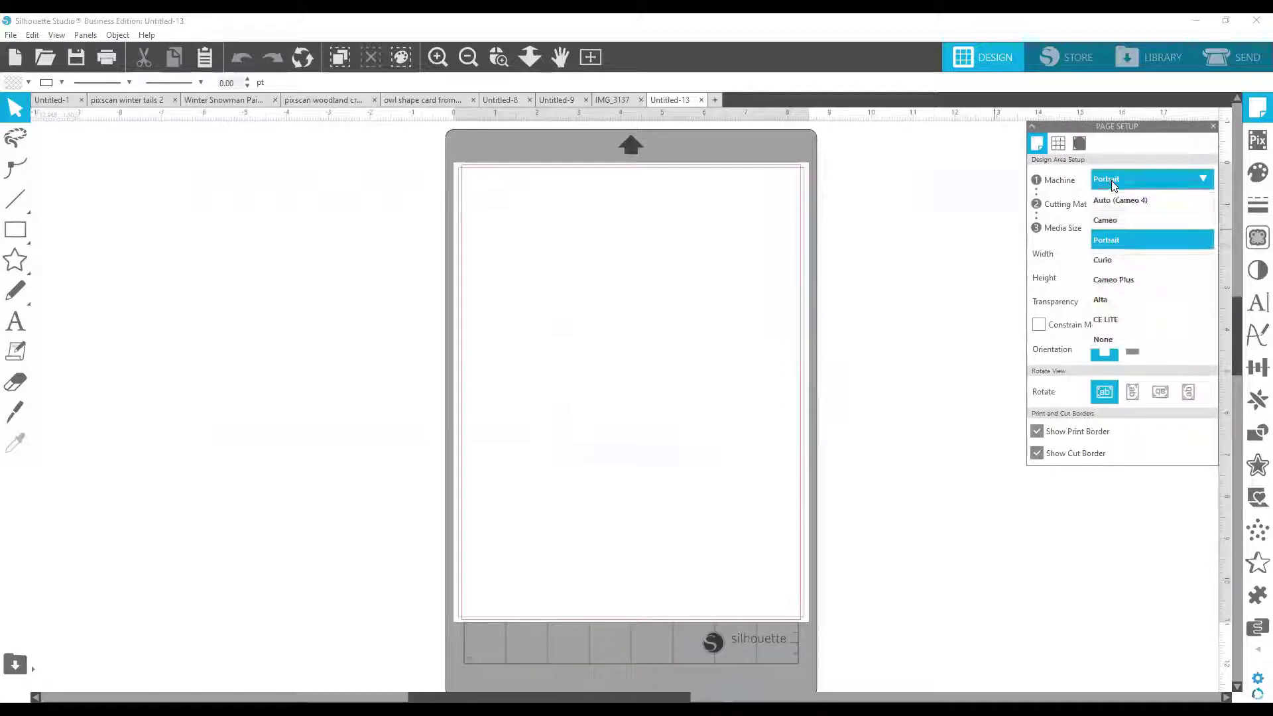
left_click(1113, 227)
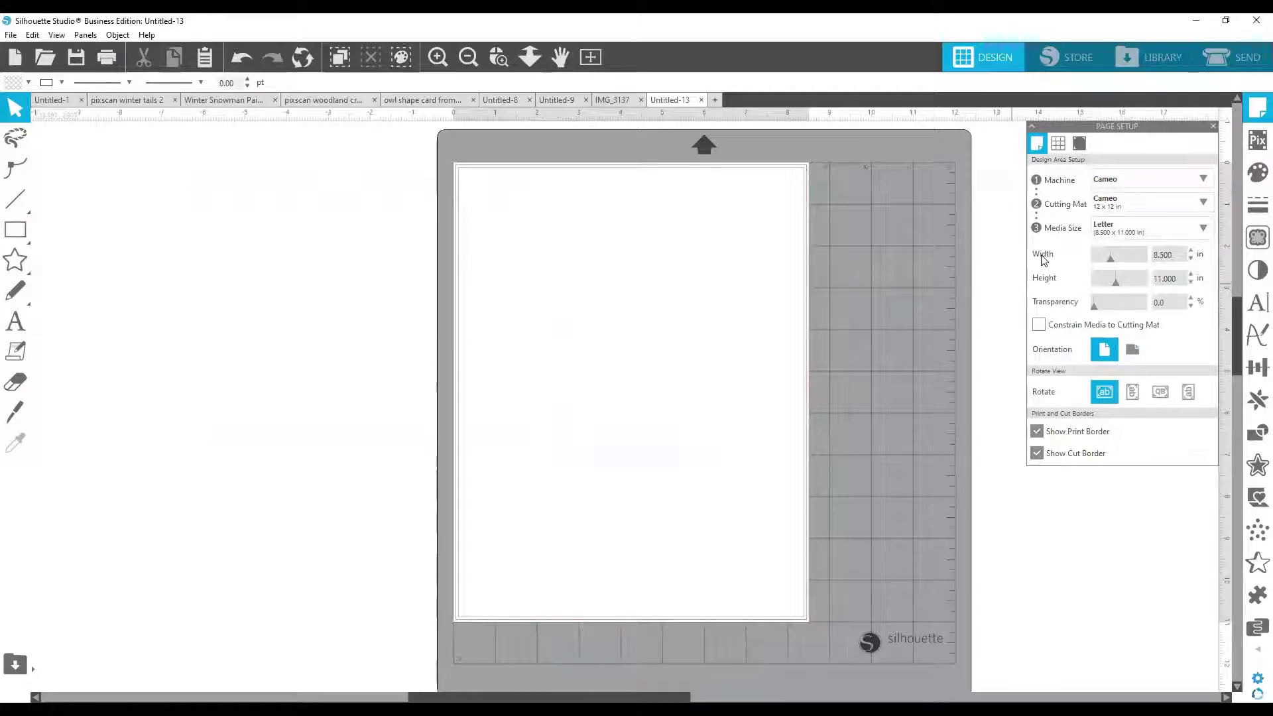
Set the new document's media size to 12x12 and hide its print and cut borders
left_click(1117, 232)
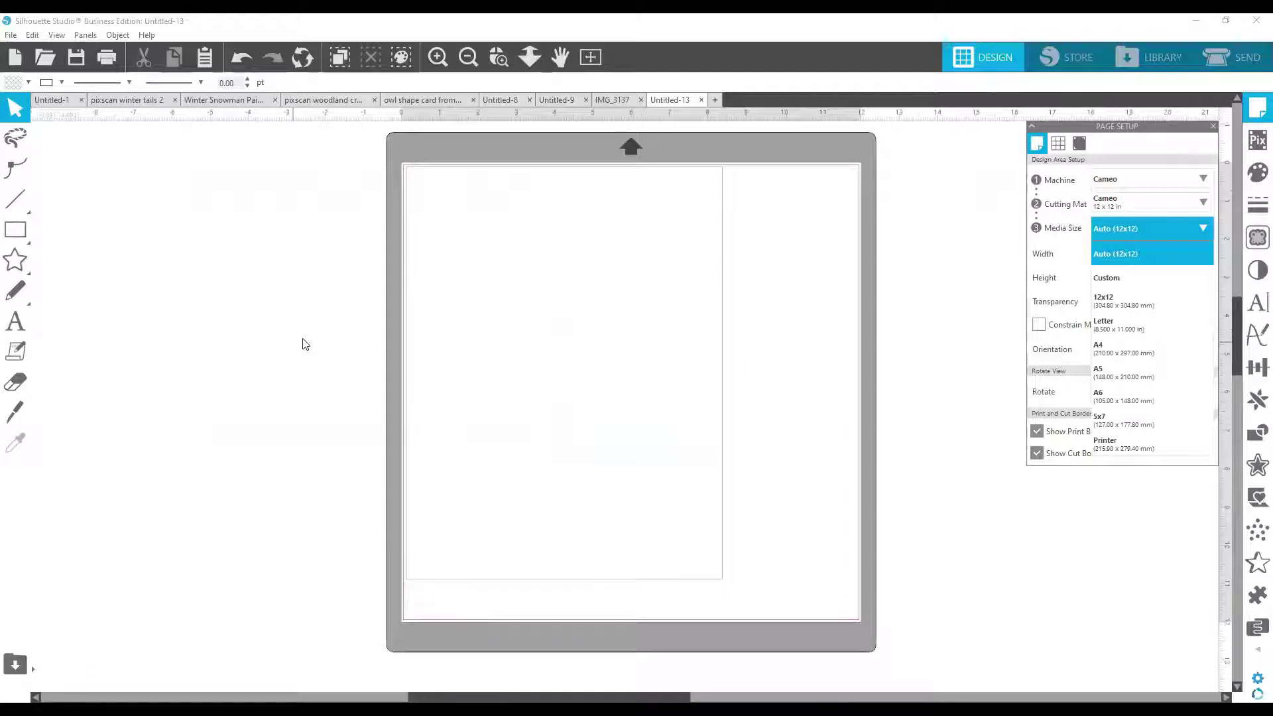
left_click(1121, 299)
left_click(1037, 431)
left_click(1037, 454)
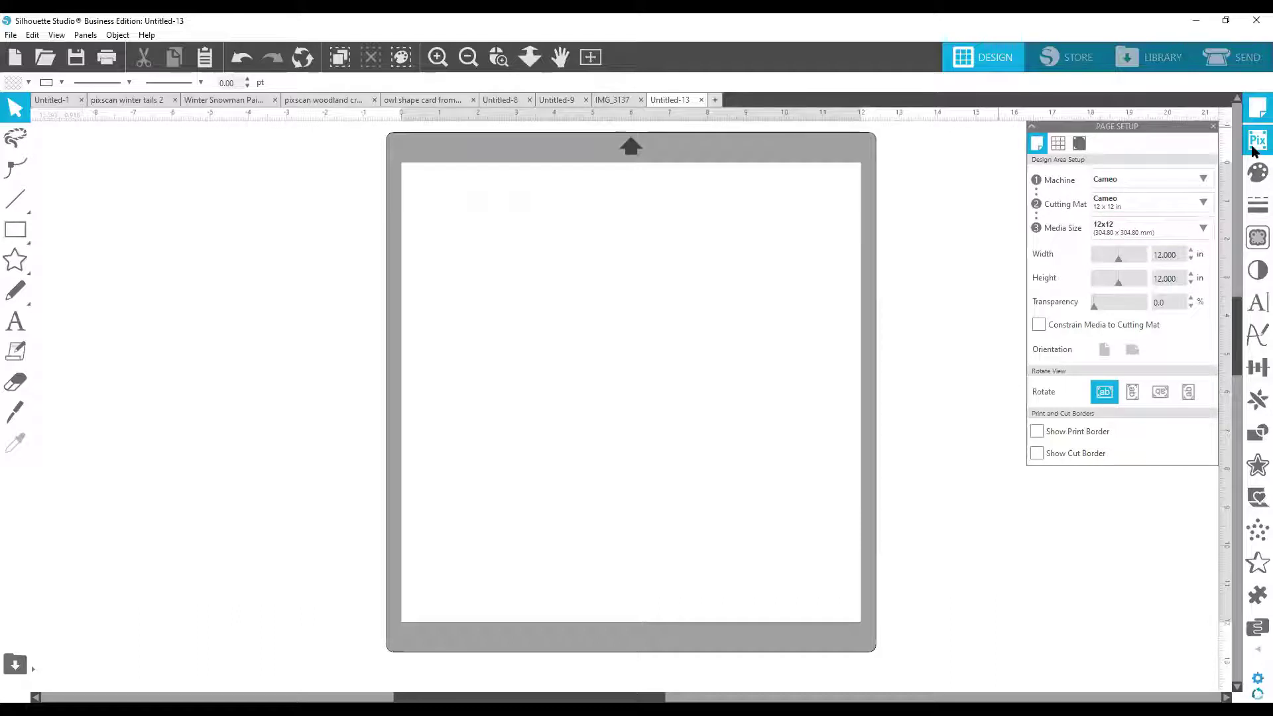
Import the PixScan camera image IMG_3137 from the Downloads folder, with the camera setting left on Auto
left_click(1254, 149)
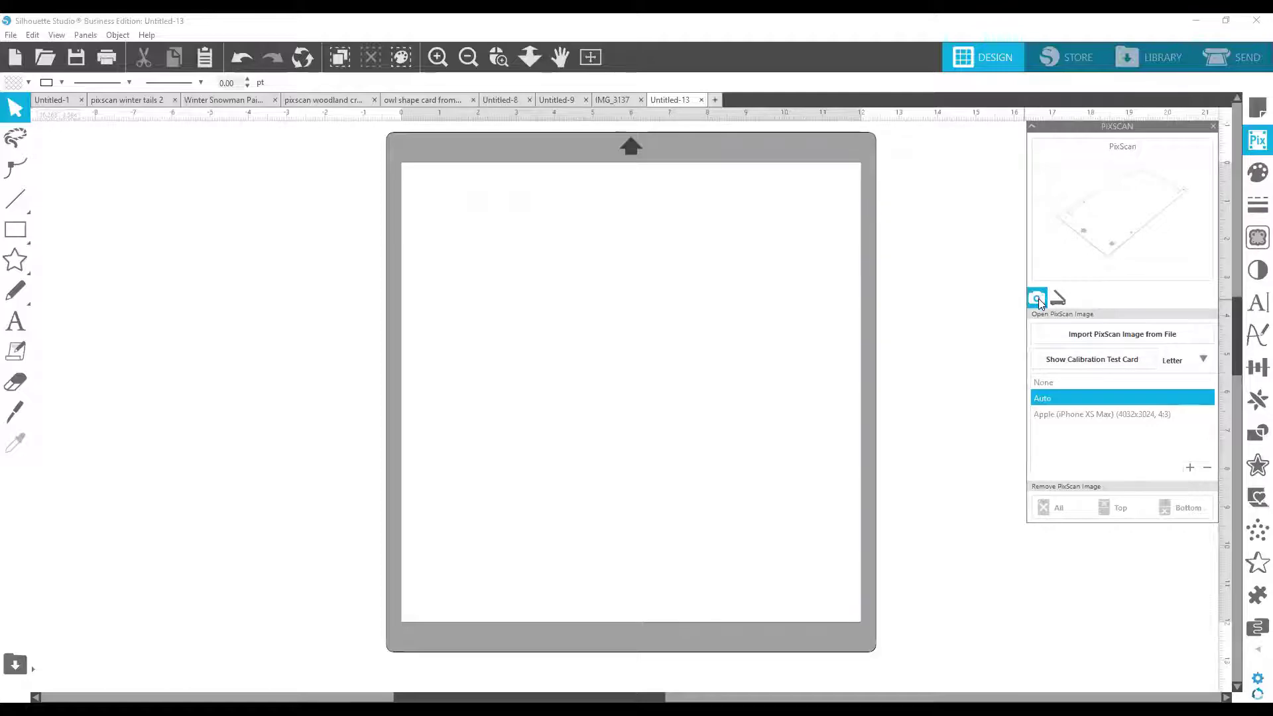
left_click(1193, 340)
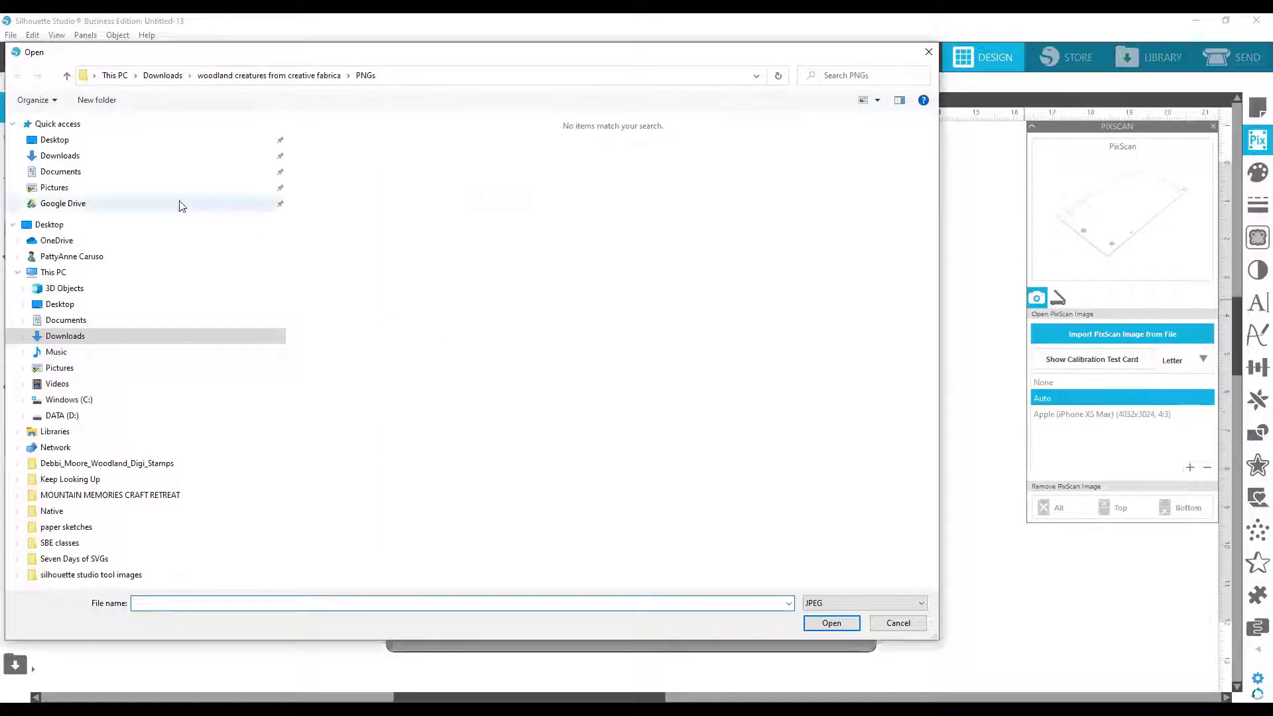
left_click(58, 157)
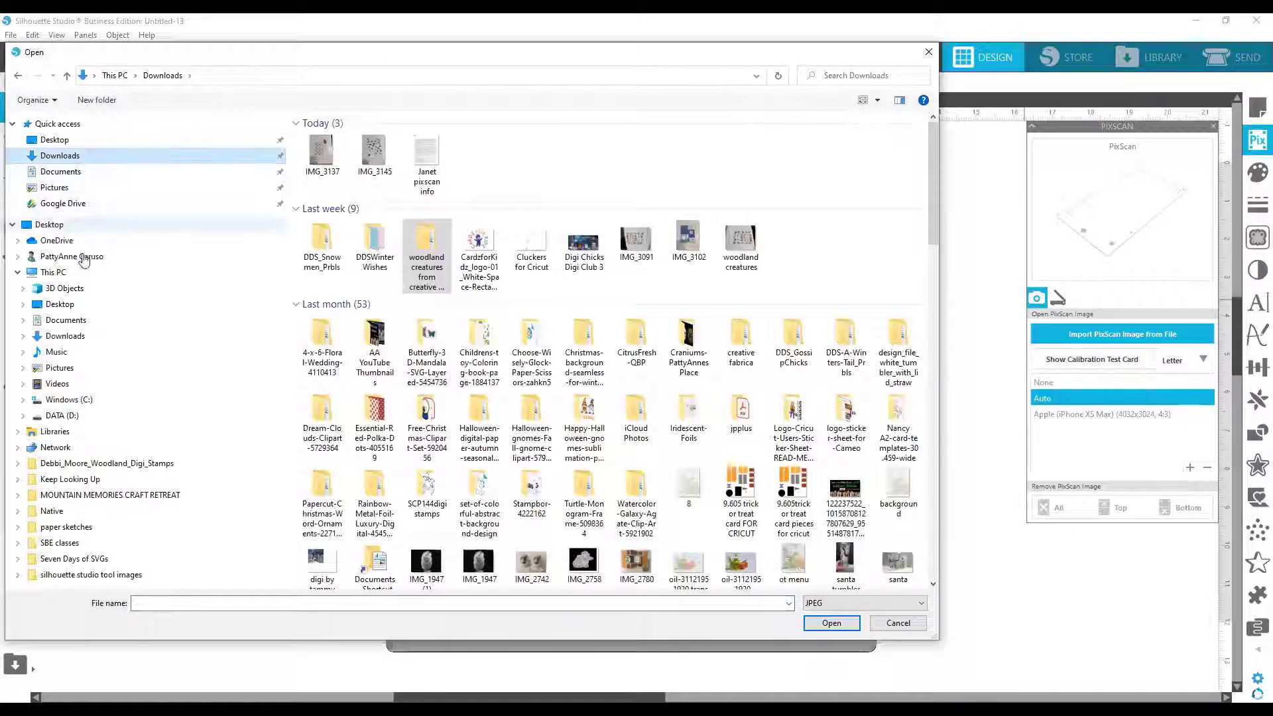
left_click(321, 166)
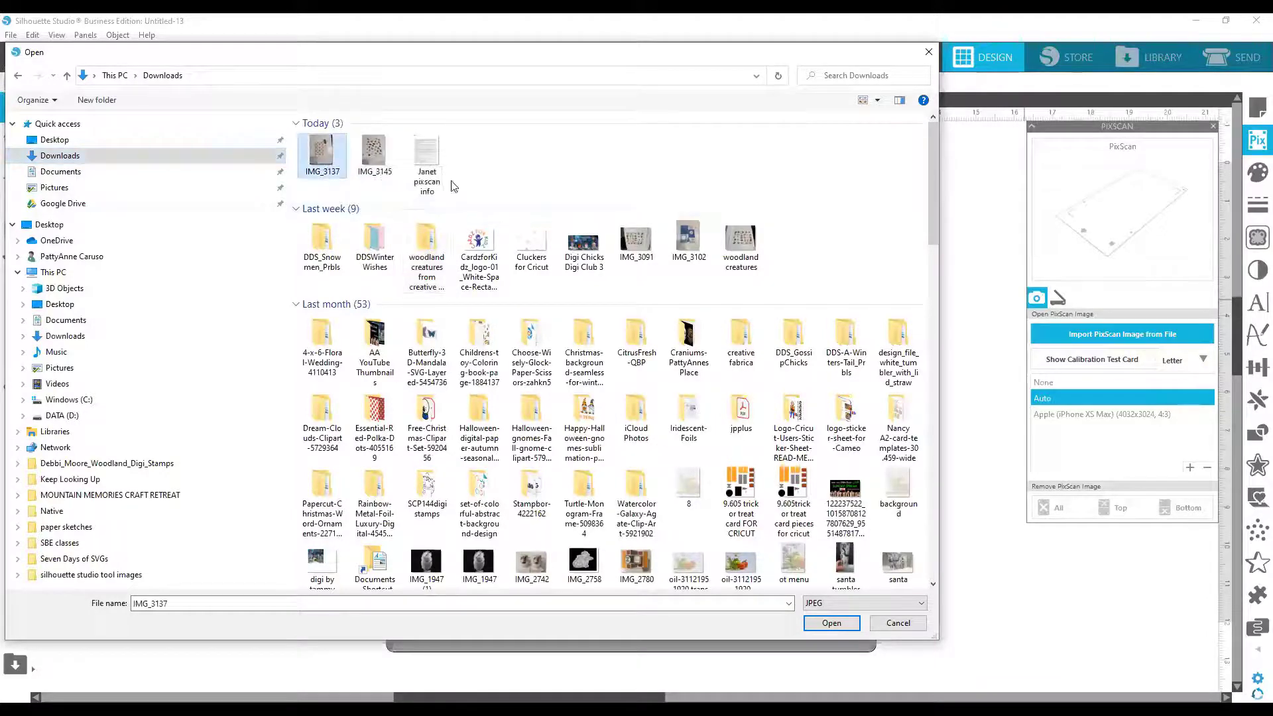
left_click(832, 622)
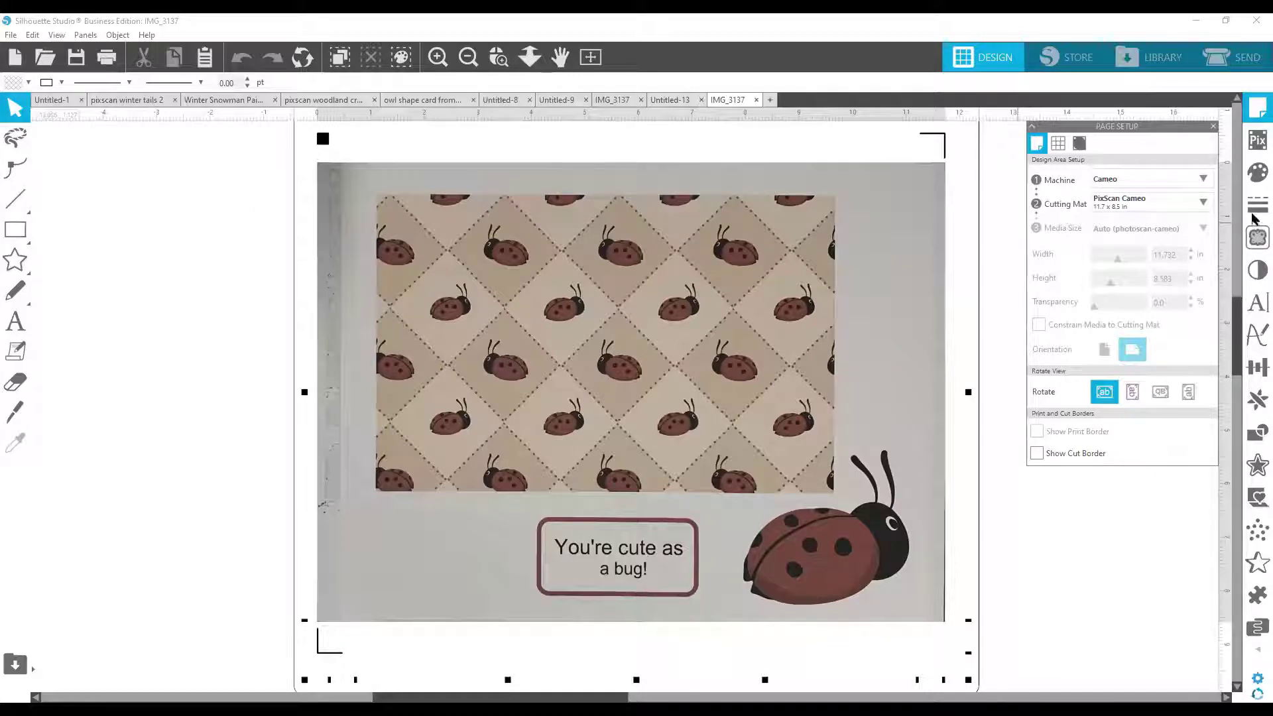
Choose IMG_3145 in the Downloads folder as another PixScan image to import
left_click(1256, 140)
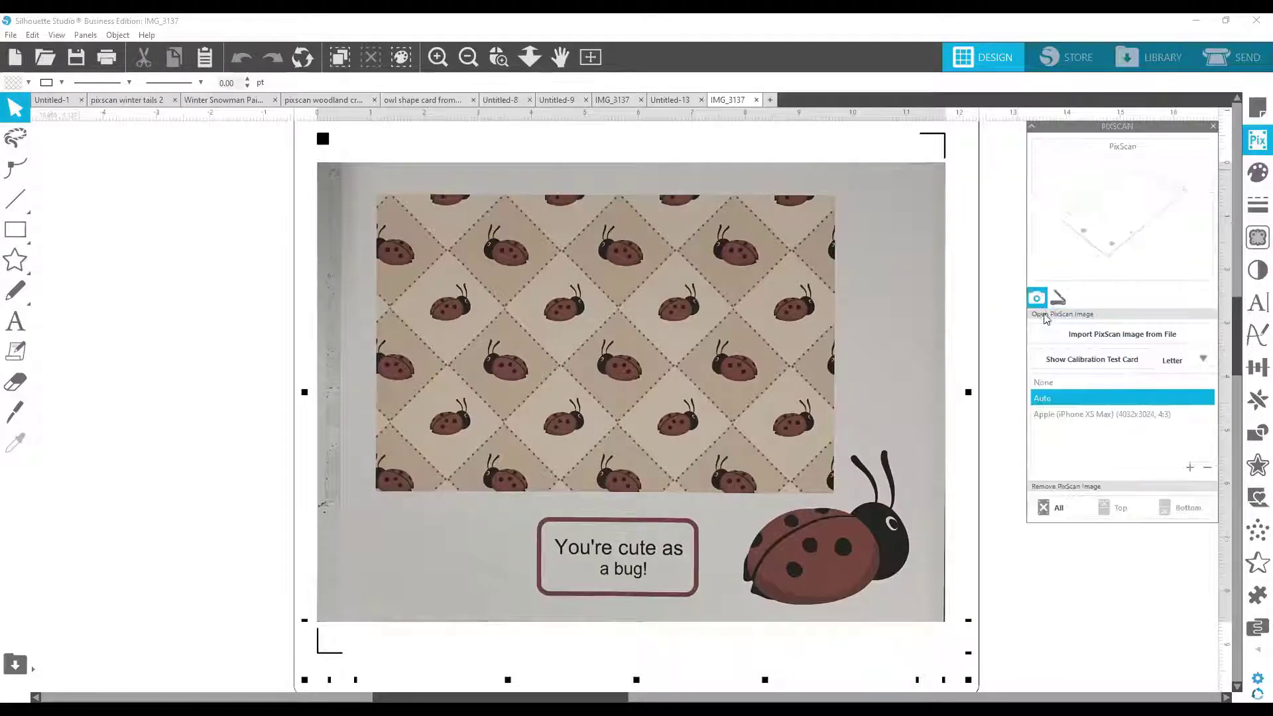
left_click(1087, 335)
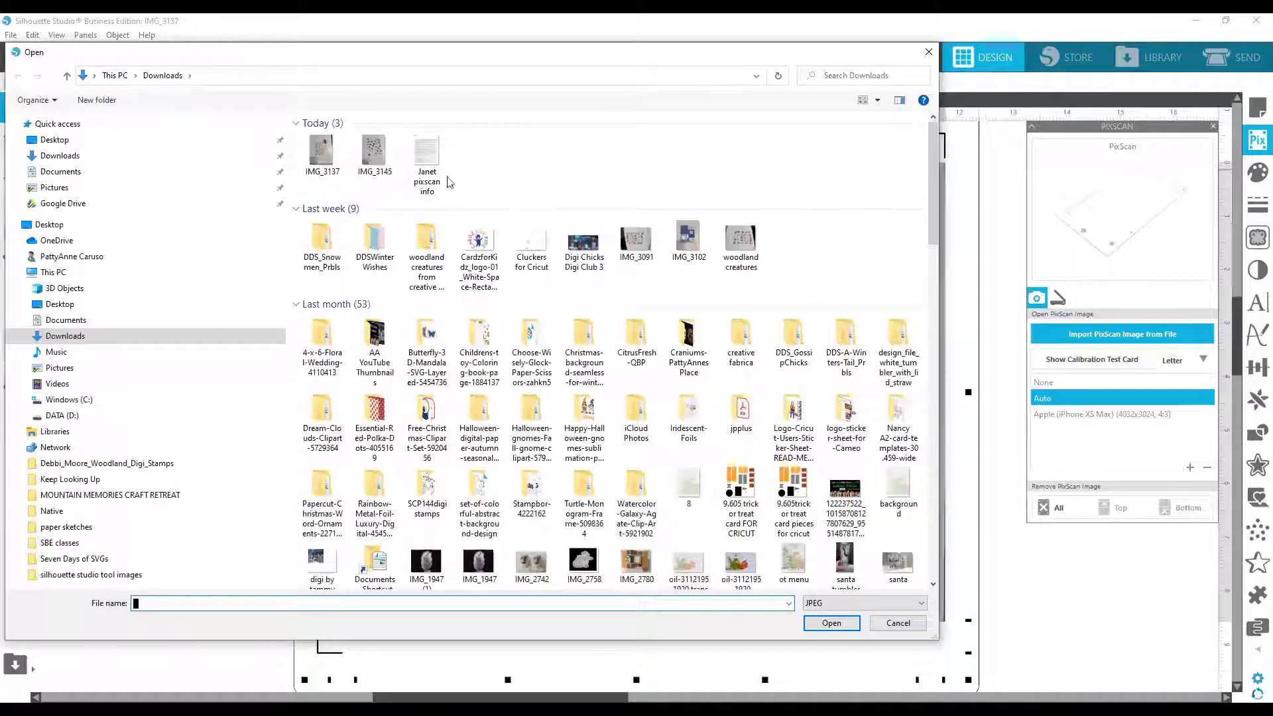
left_click(371, 159)
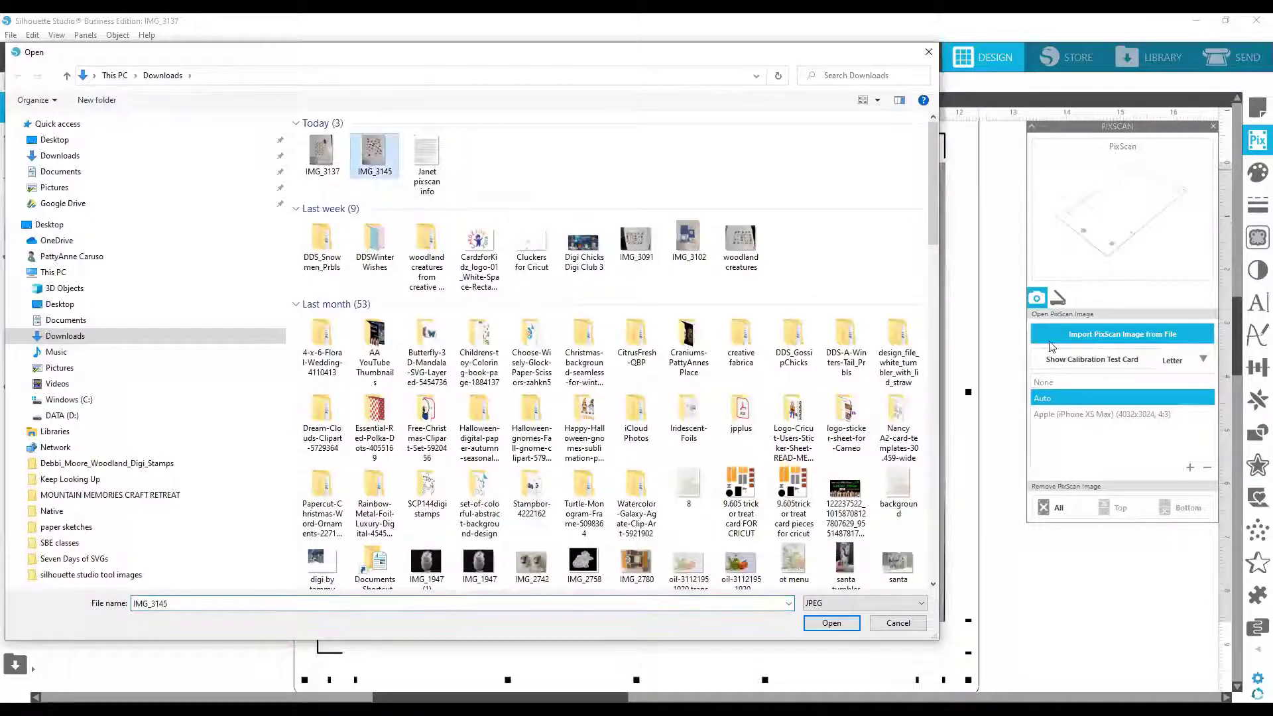
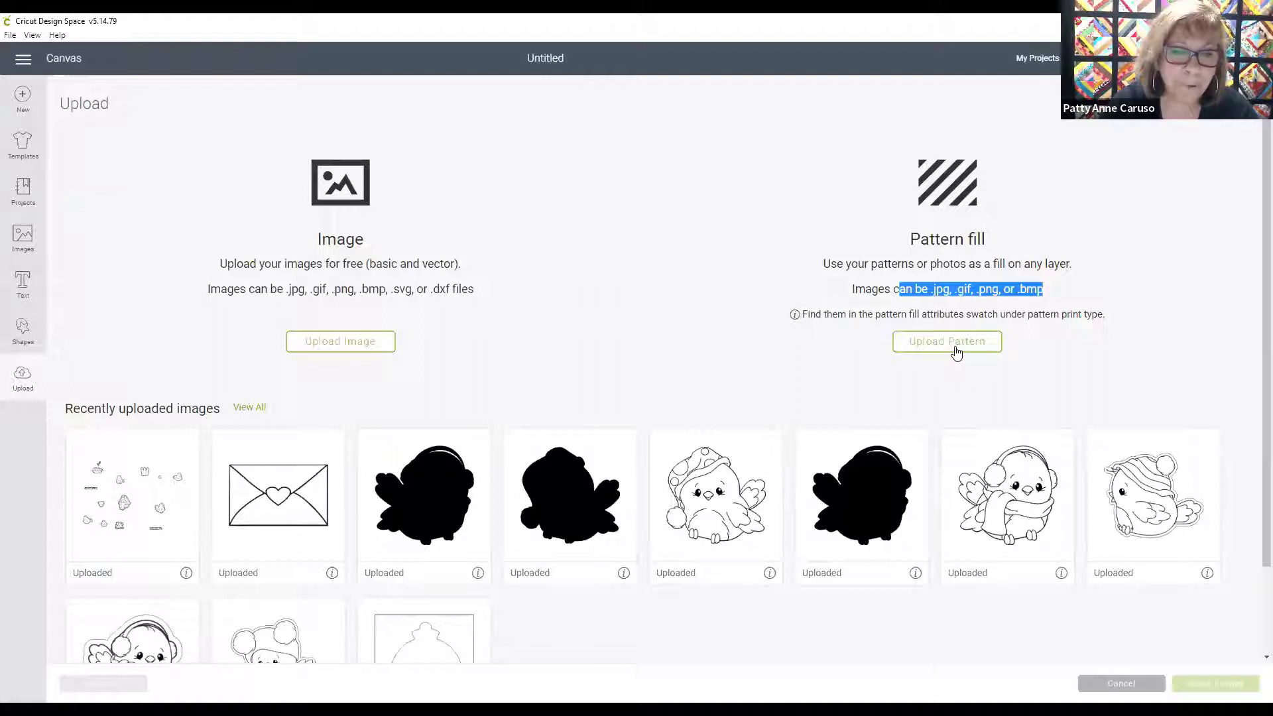
In Cricut Design Space, upload NaturalWoodlandFriendsPaper-1 from the woodland creatures Paper folder in Downloads as a pattern fill
left_click(956, 350)
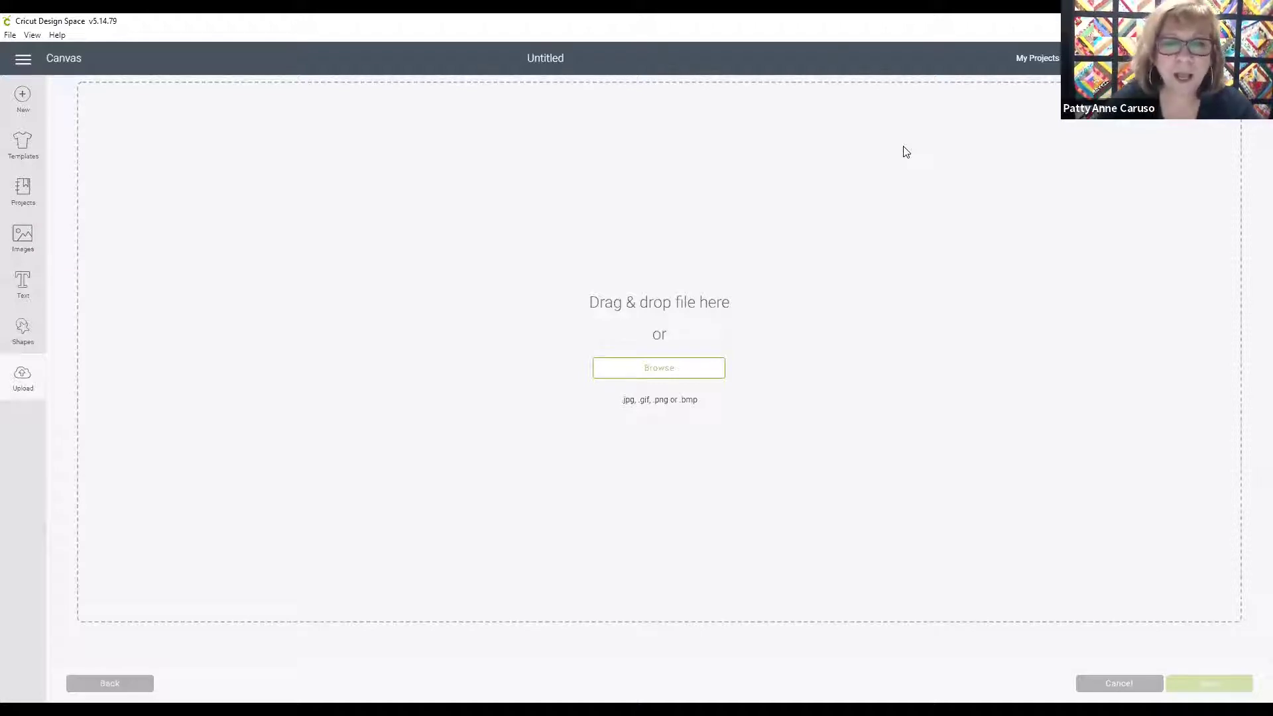
left_click(637, 368)
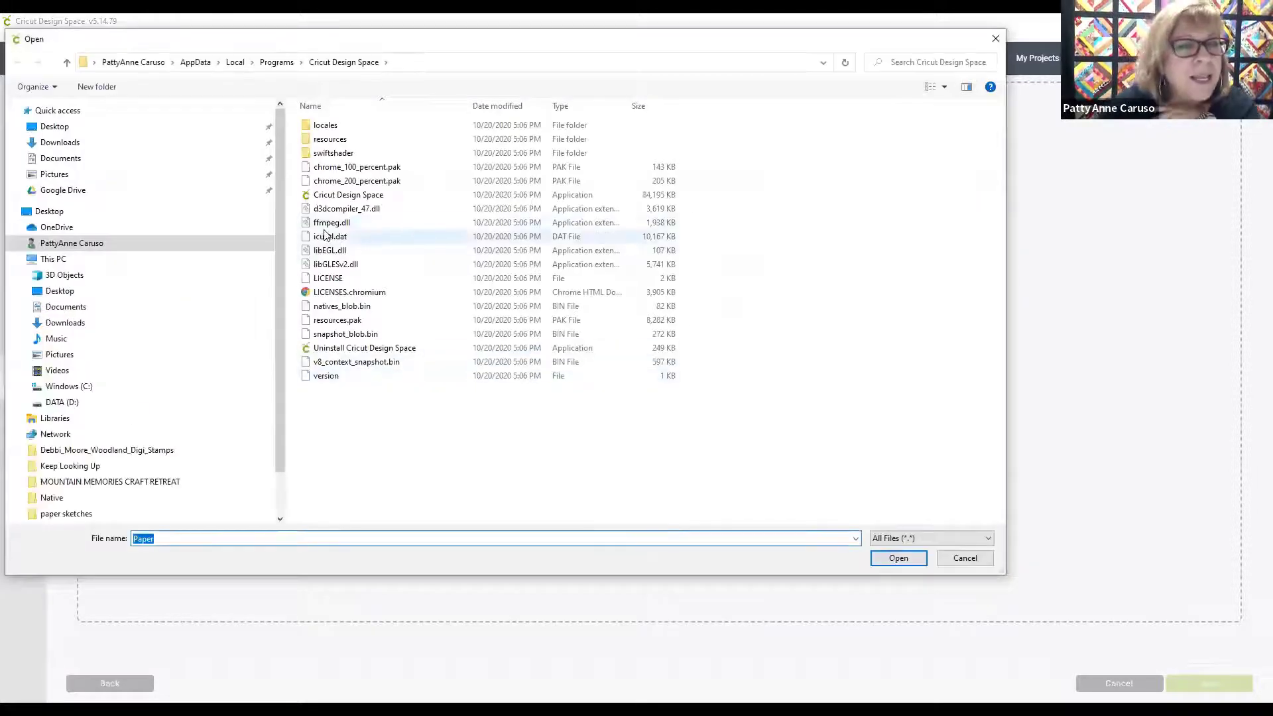
left_click(70, 142)
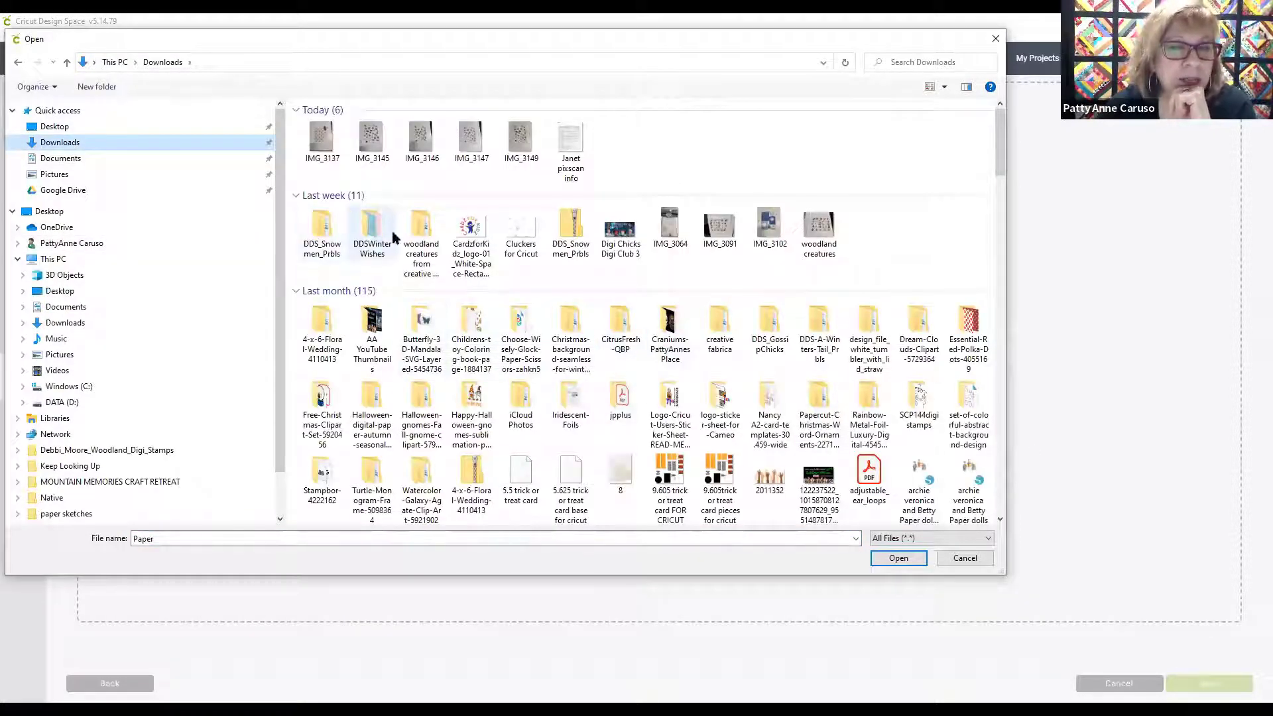
double_click(421, 233)
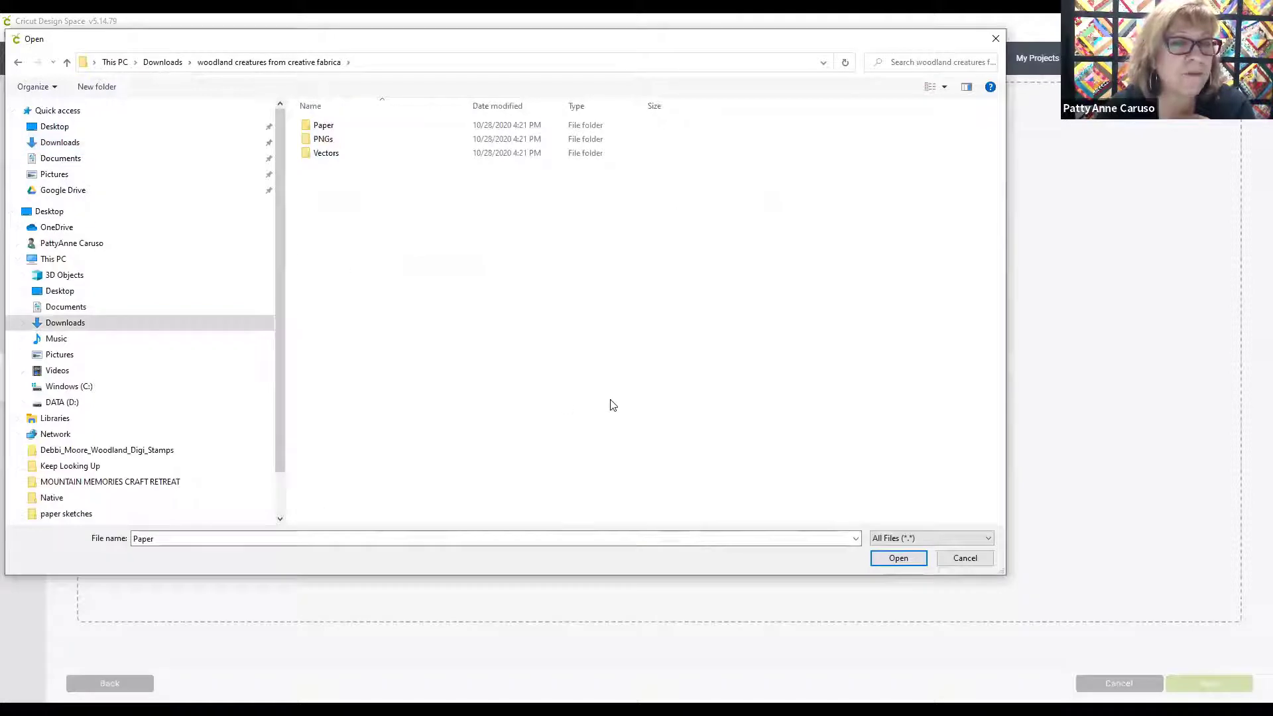
double_click(319, 131)
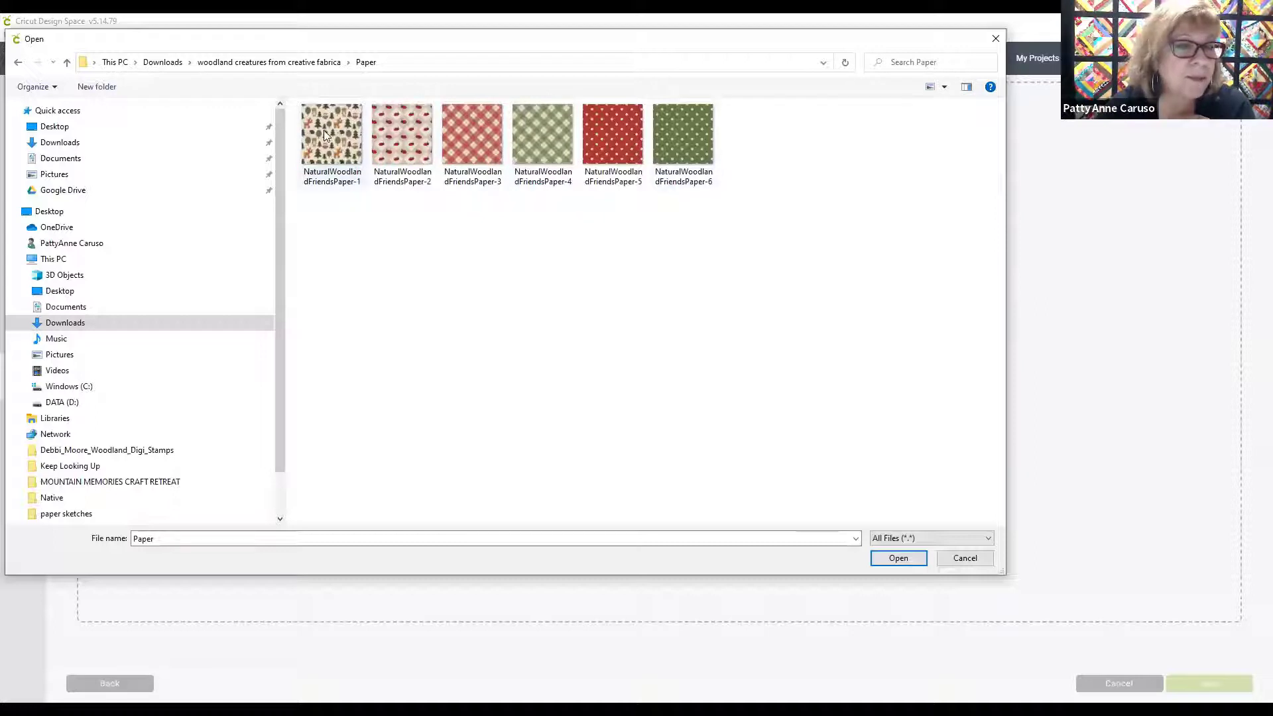
left_click(323, 147)
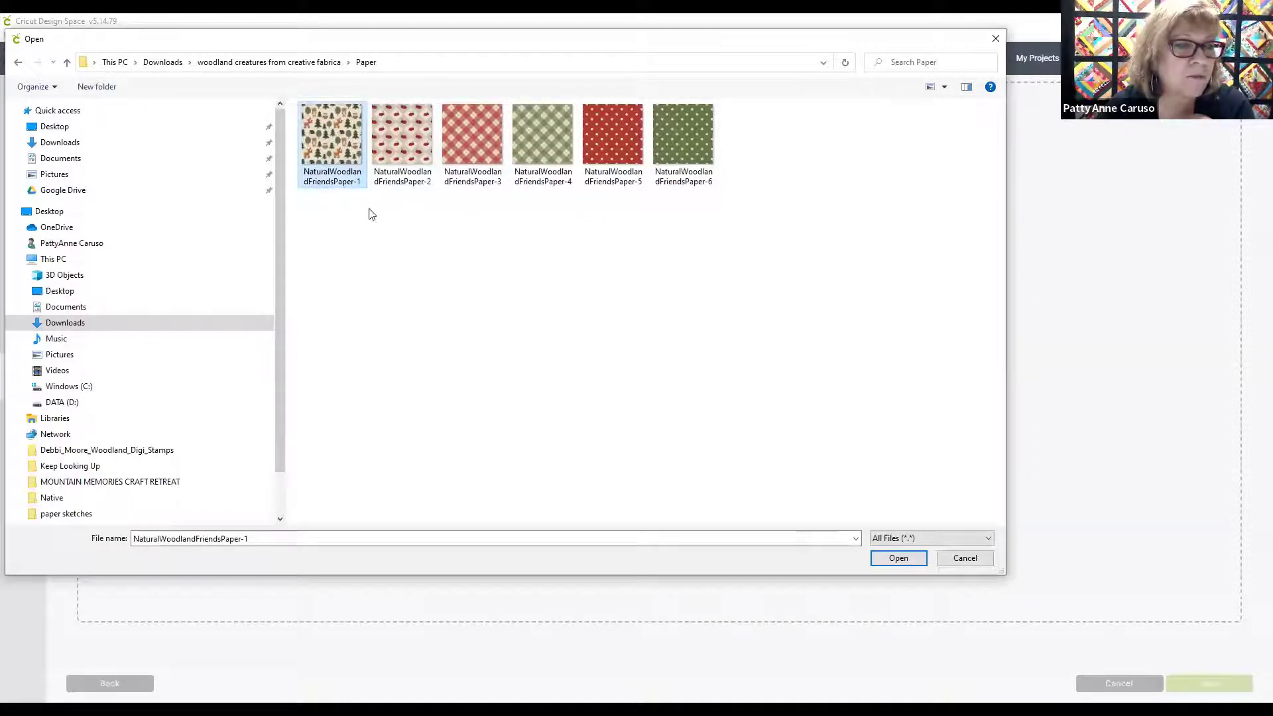
left_click(898, 558)
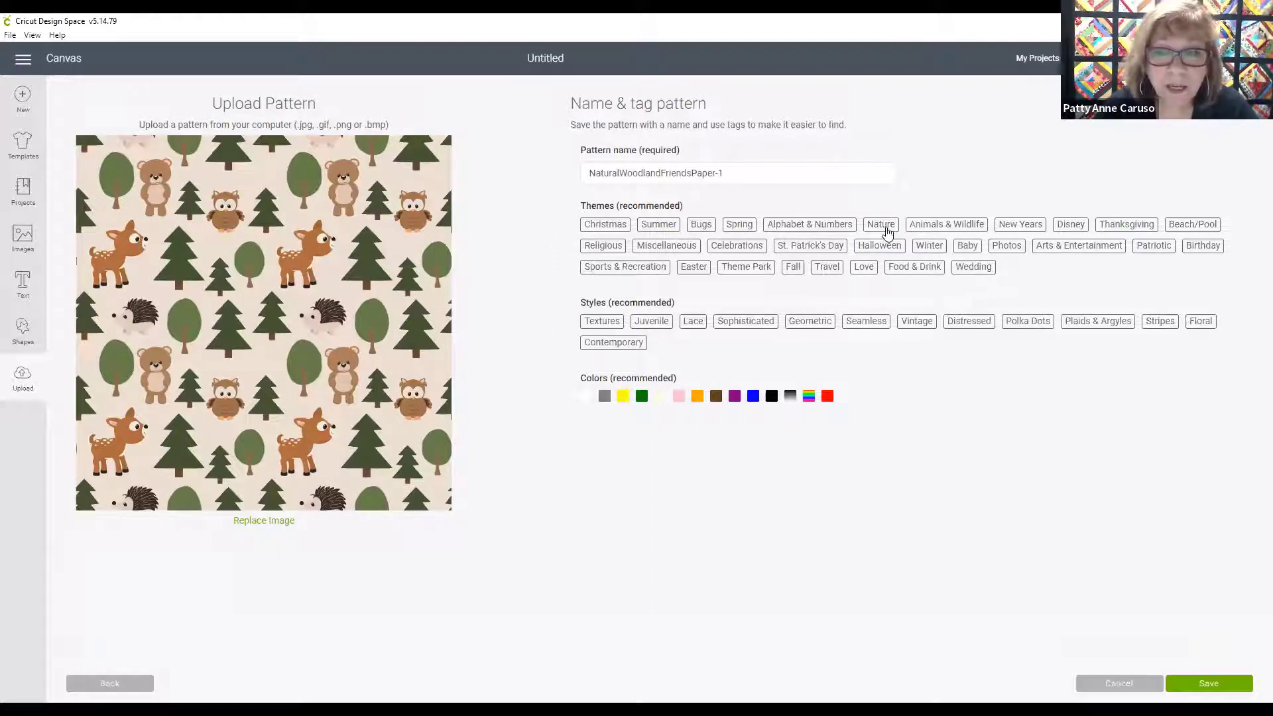
Tag the uploaded pattern with the themes Nature, Animals & Wildlife and Christmas and the color green, and save it
left_click(883, 225)
left_click(916, 249)
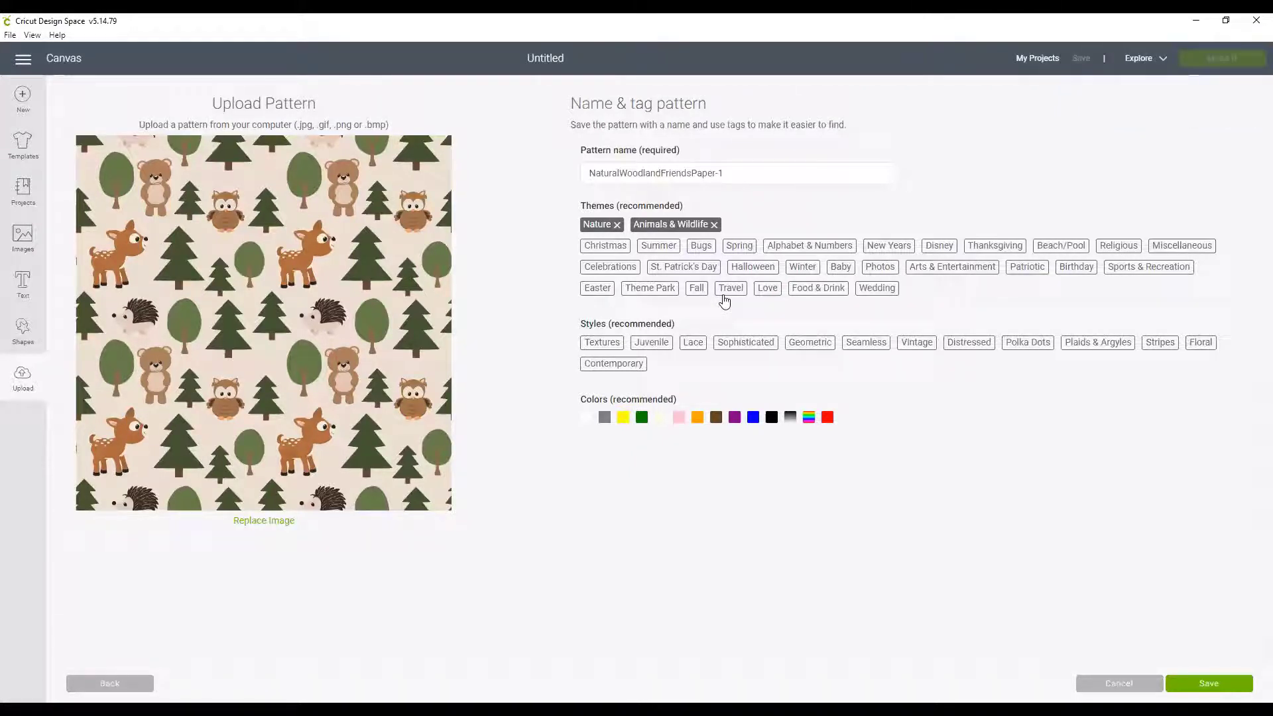
left_click(605, 246)
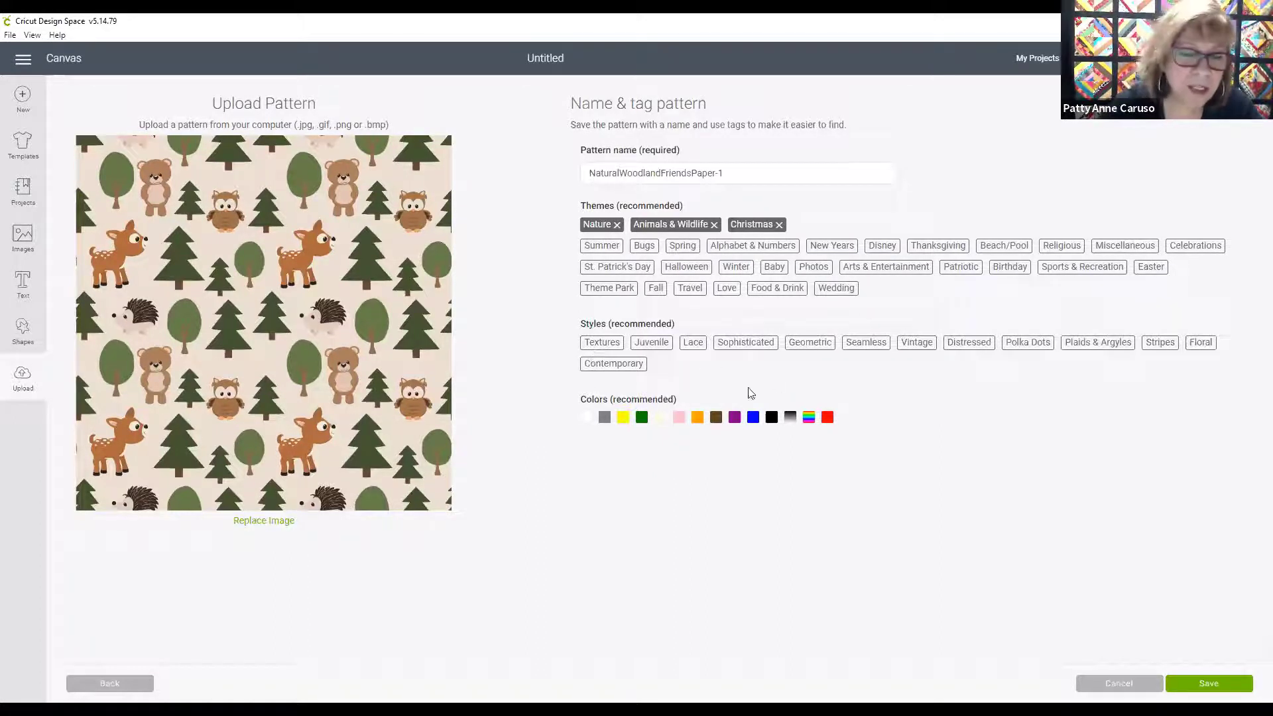
left_click(641, 417)
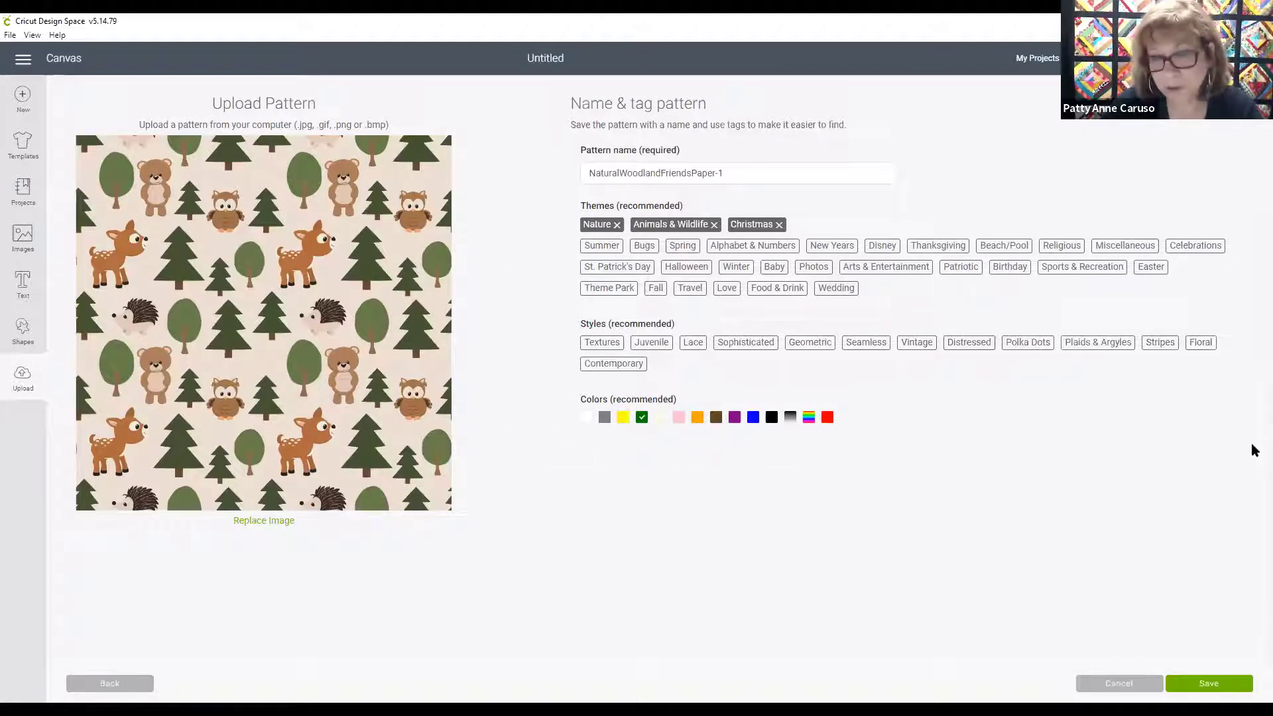
left_click(1205, 689)
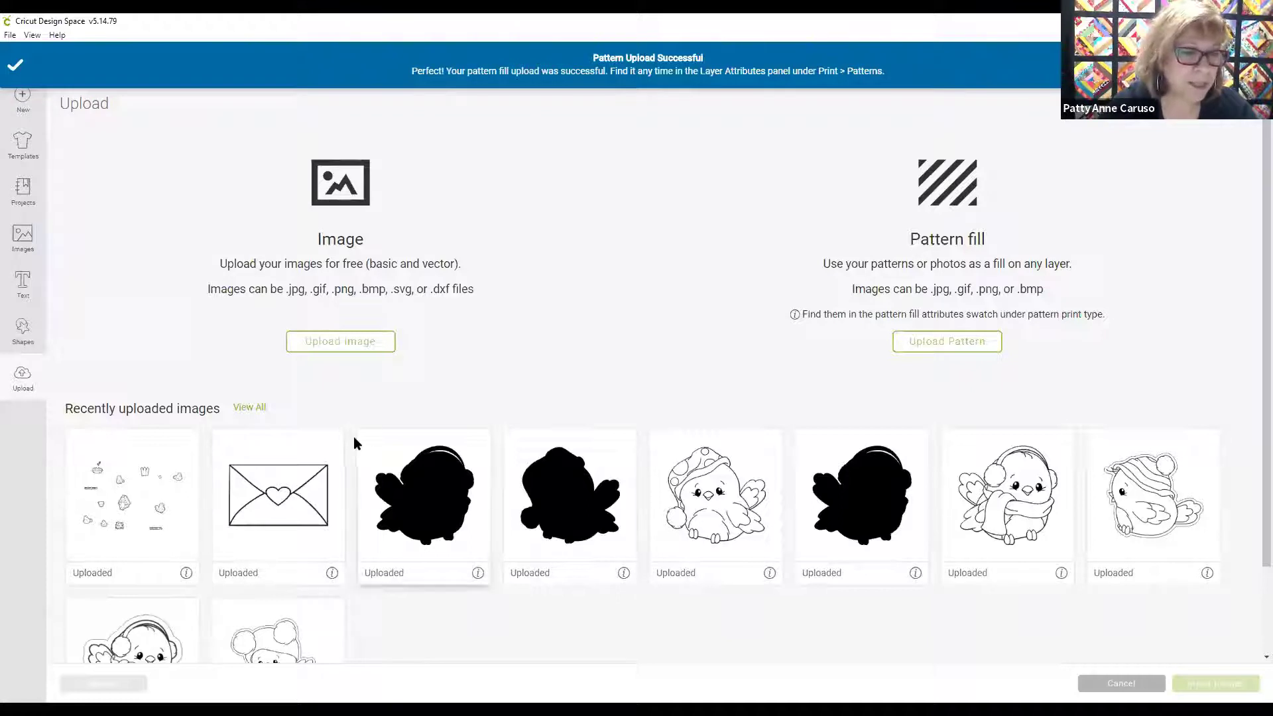
Insert a hexagon on the canvas, enlarge it to about 7.4 by 6.4 inches and move it up and left
scroll(352, 444, "down", 1)
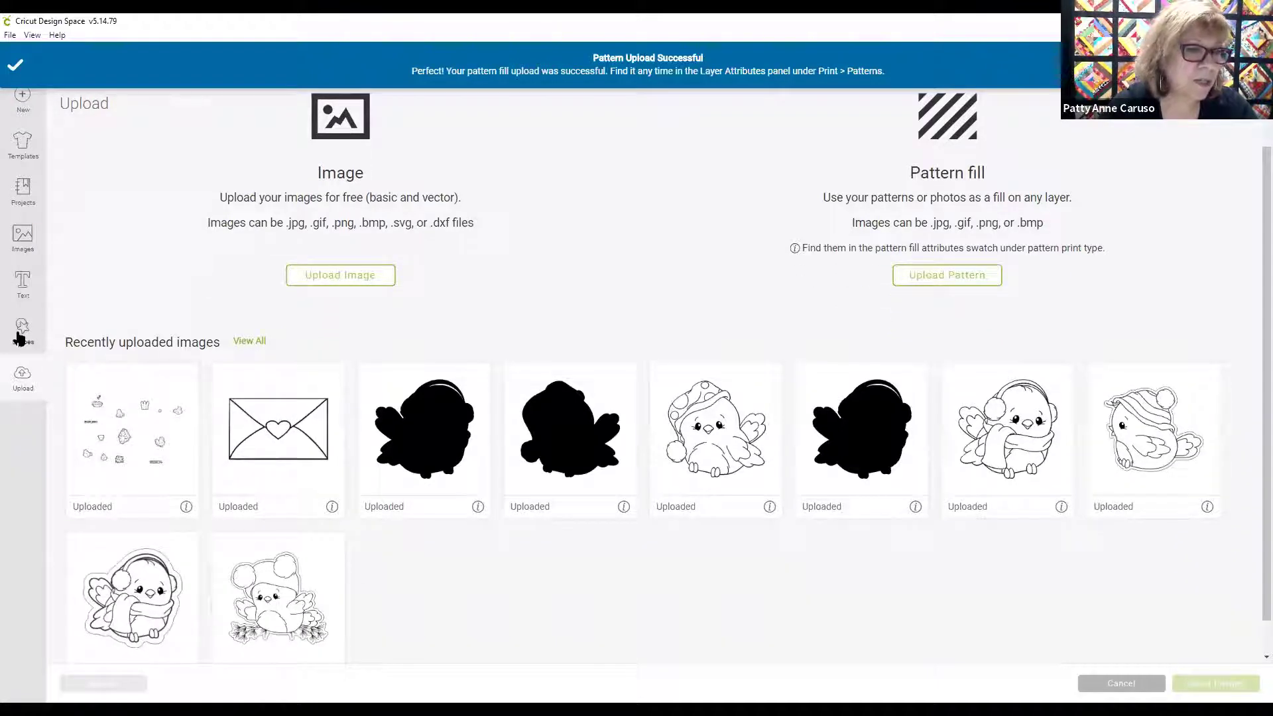
left_click(23, 332)
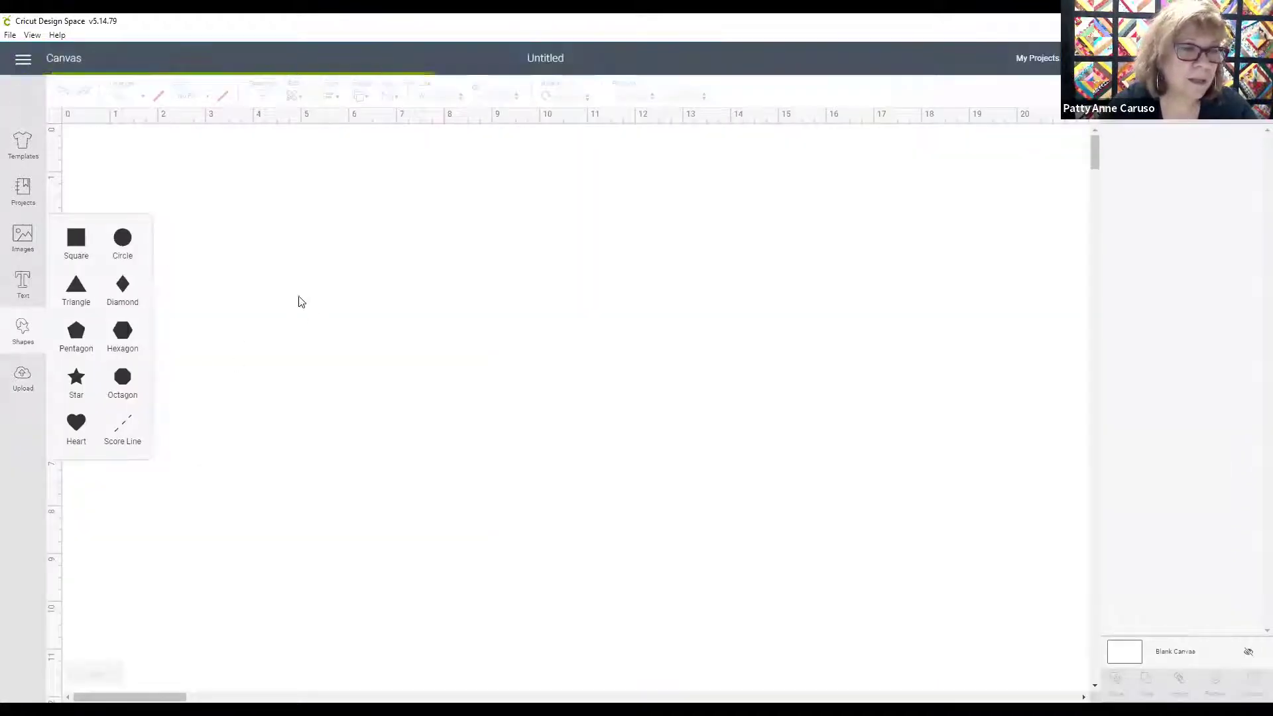
left_click(123, 332)
left_click_drag(296, 322, 821, 570)
left_click_drag(672, 457, 561, 416)
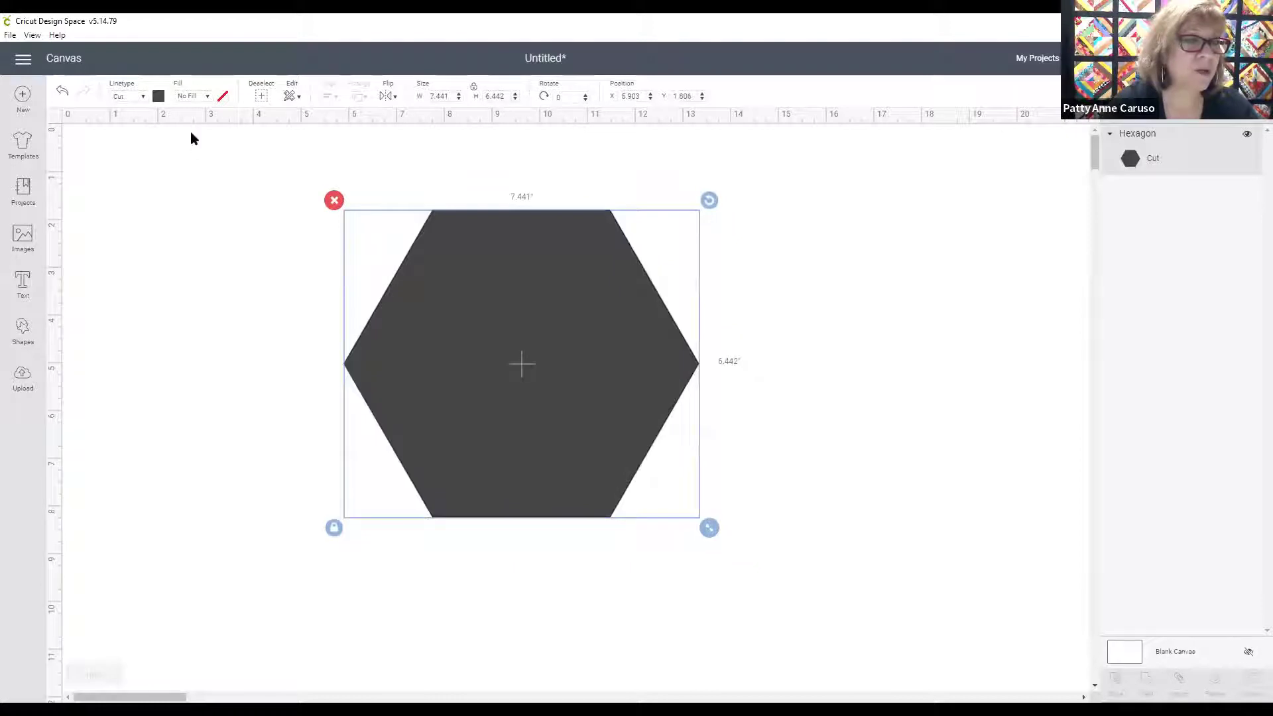
Set the hexagon's fill to Print with the Pattern print type and apply the uploaded woodland animals pattern
left_click(210, 97)
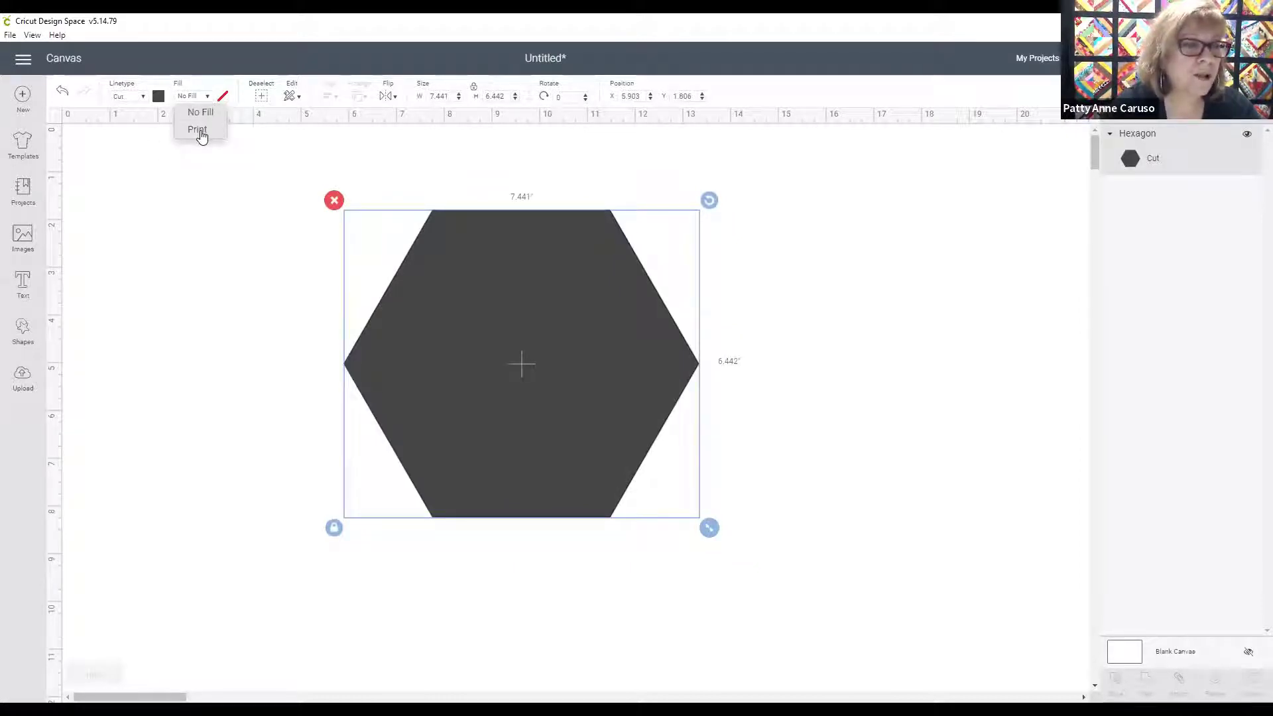
left_click(201, 131)
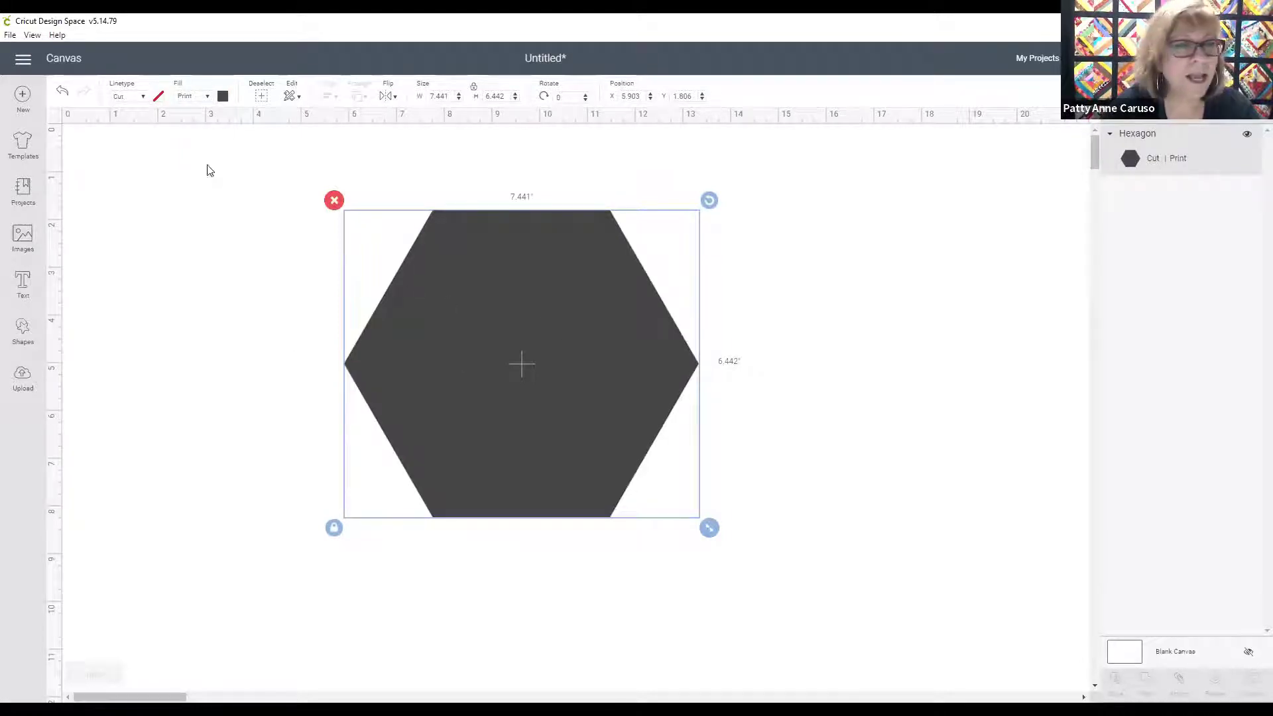
left_click(223, 98)
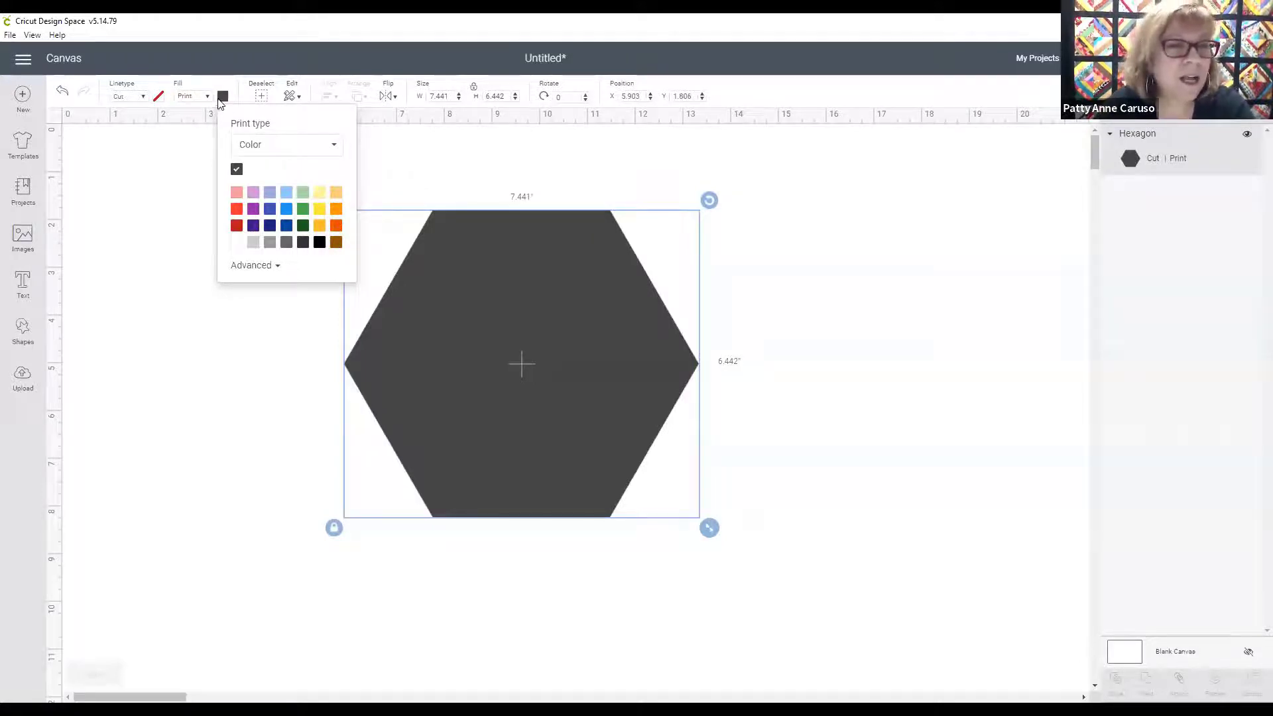
left_click(335, 149)
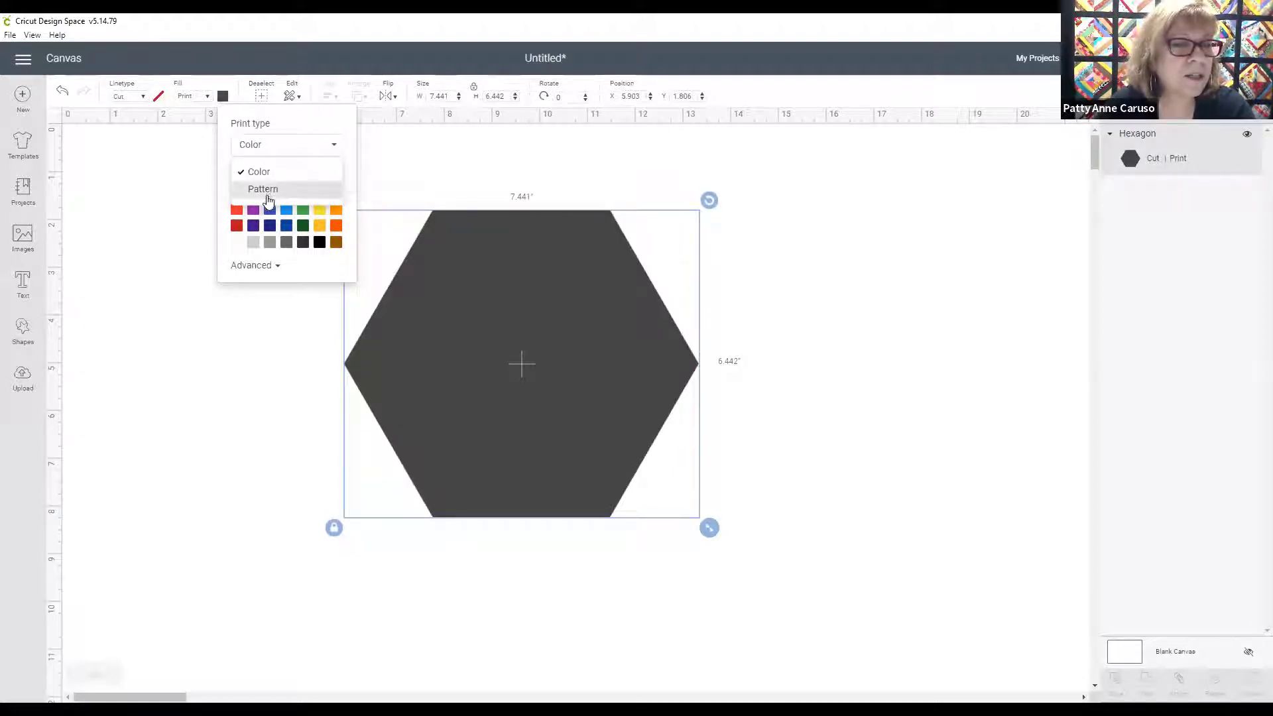
left_click(265, 191)
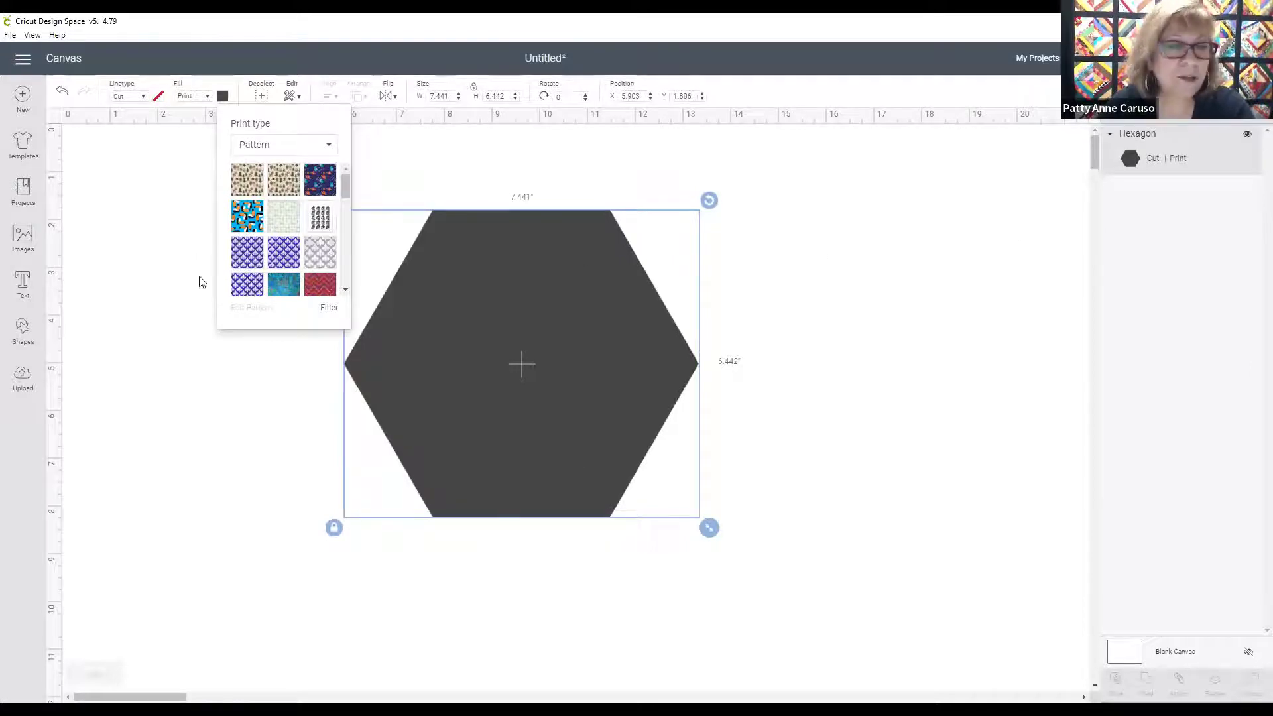
scroll(273, 250, "down", 5)
scroll(276, 246, "up", 5)
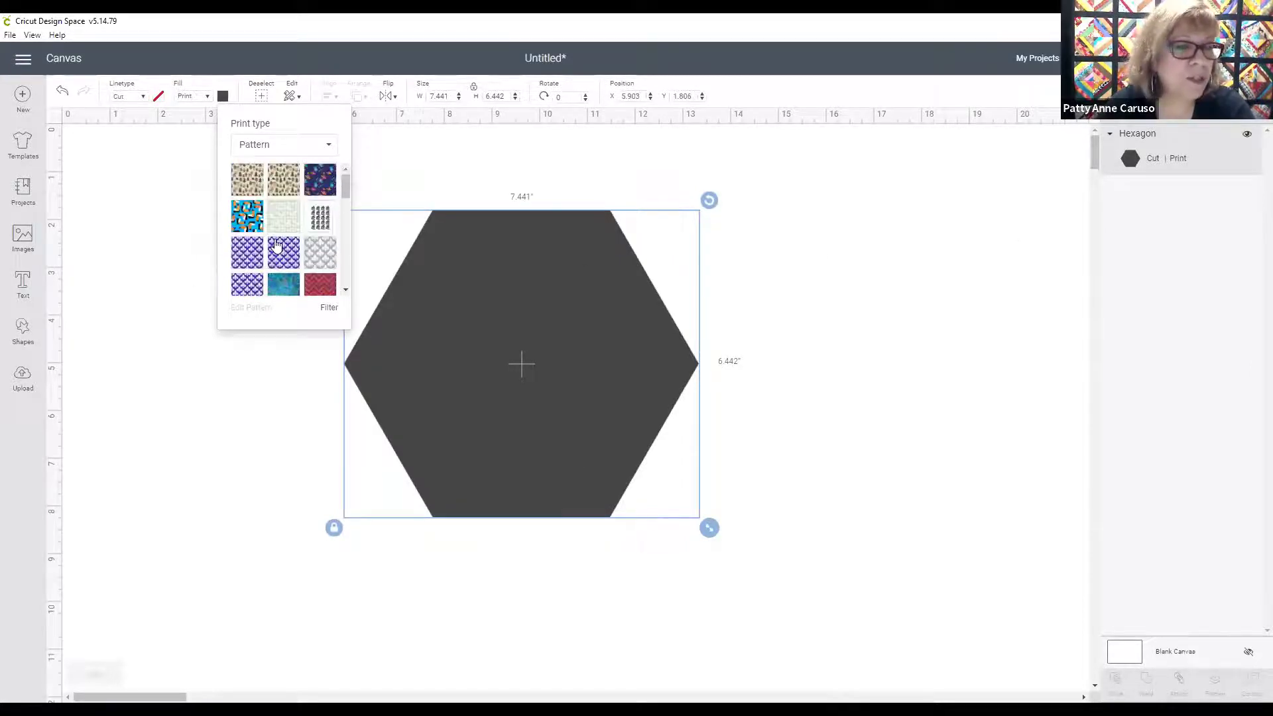
left_click(246, 182)
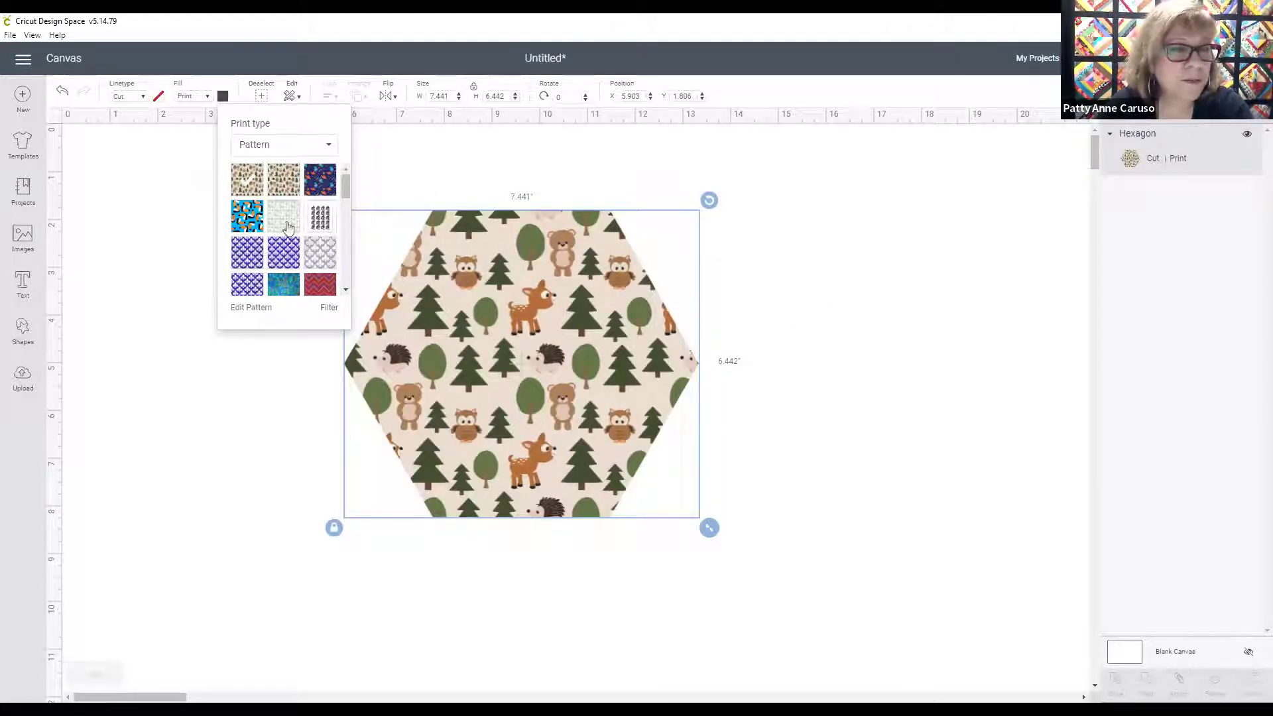
mouse_move(344, 186)
left_mouse_down()
mouse_move(346, 237)
mouse_move(343, 174)
left_mouse_up()
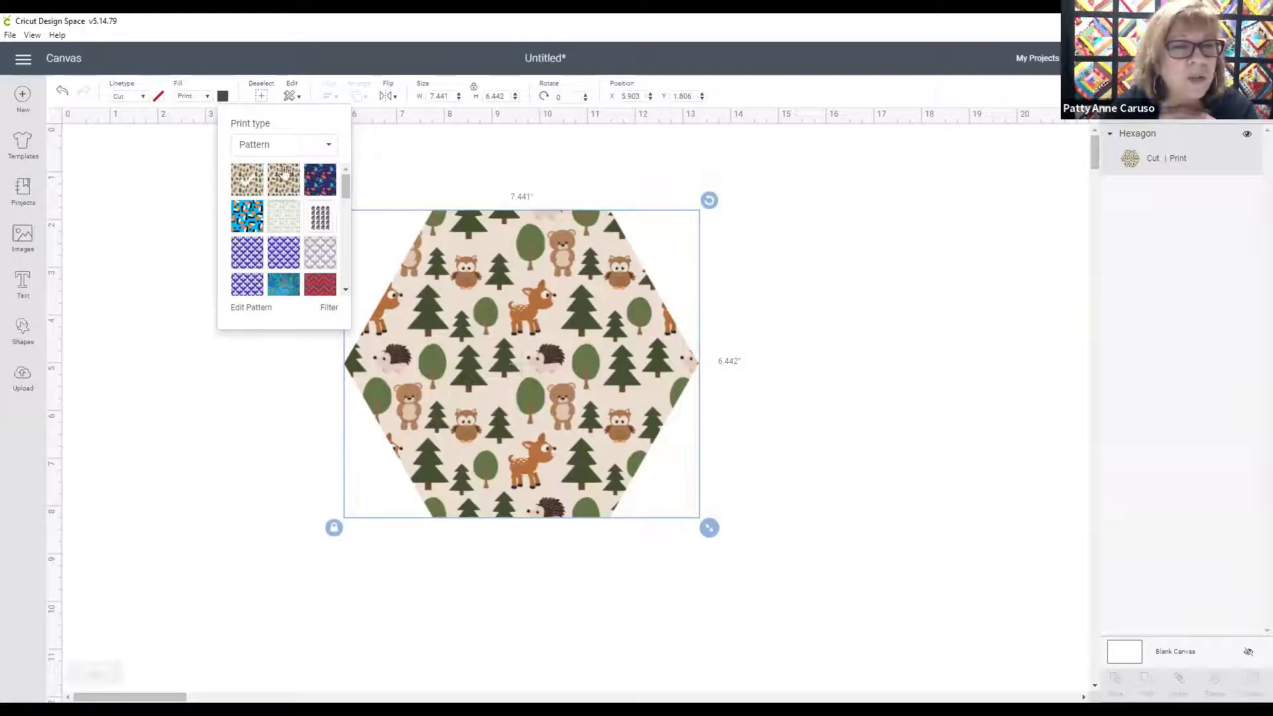
left_click(331, 309)
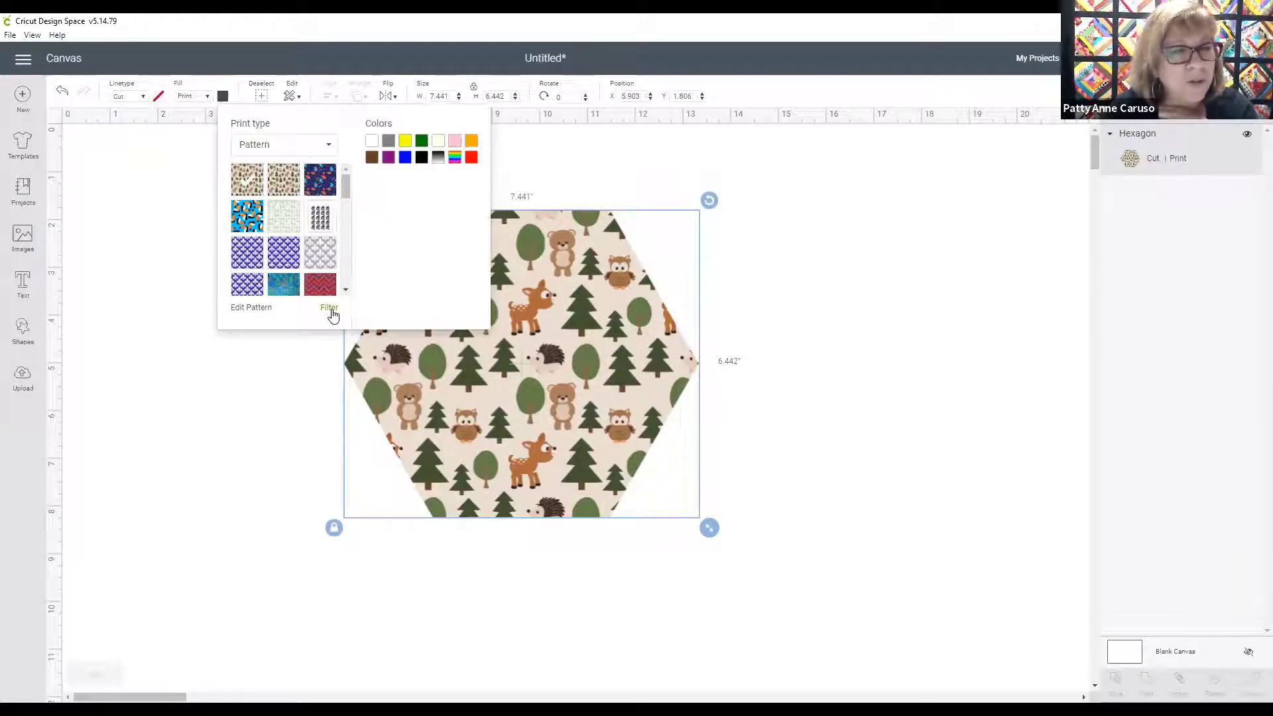
left_click(285, 352)
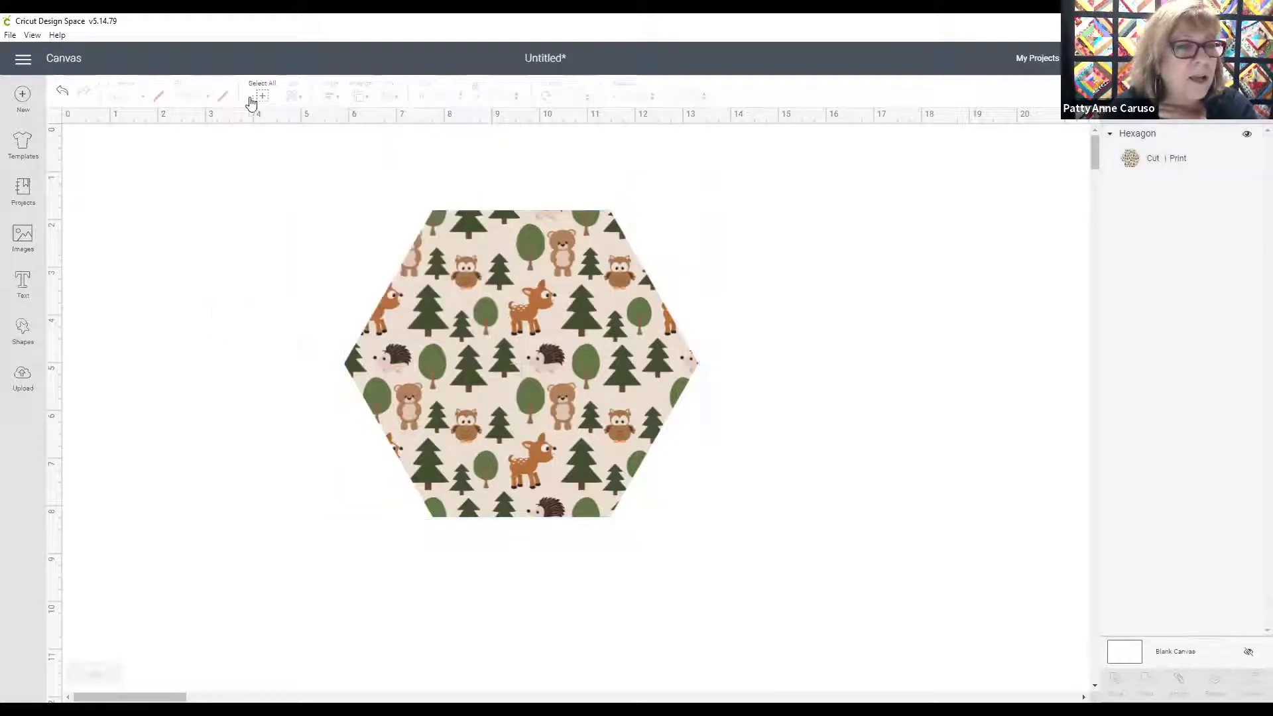
Edit the hexagon's woodland pattern fill and reduce its scale to 72
left_click(494, 295)
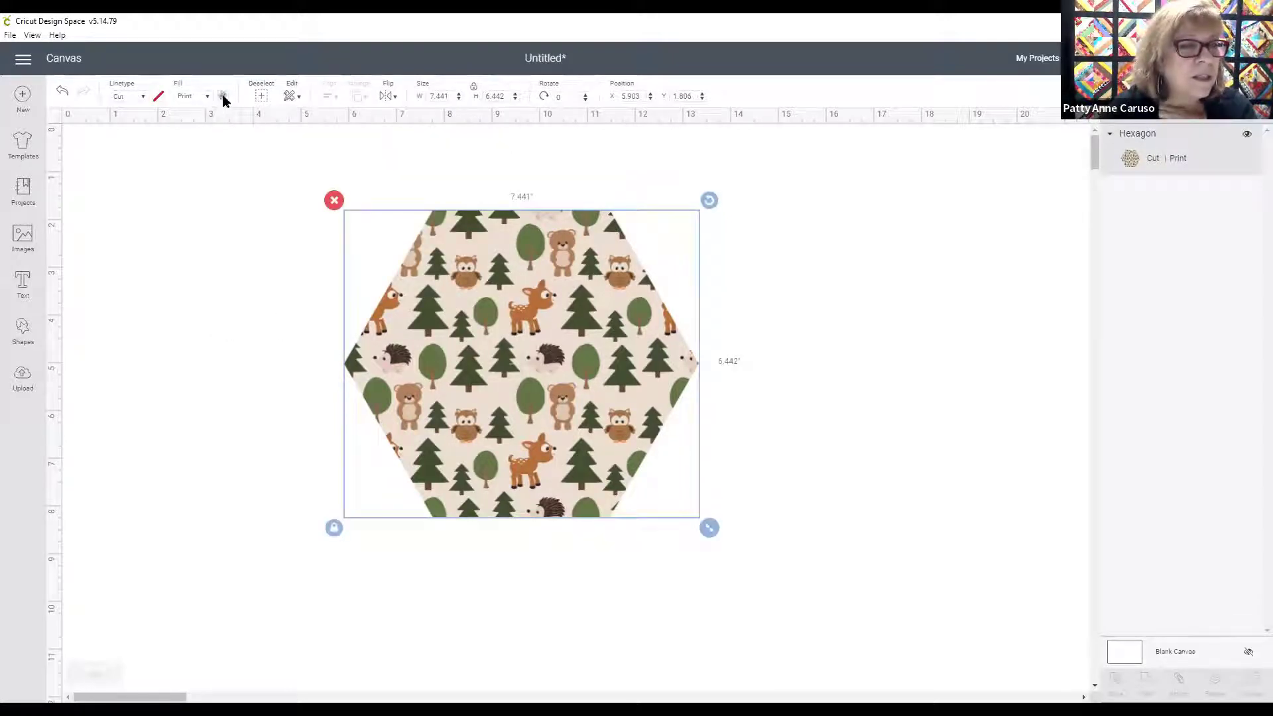
left_click(223, 96)
left_click(240, 308)
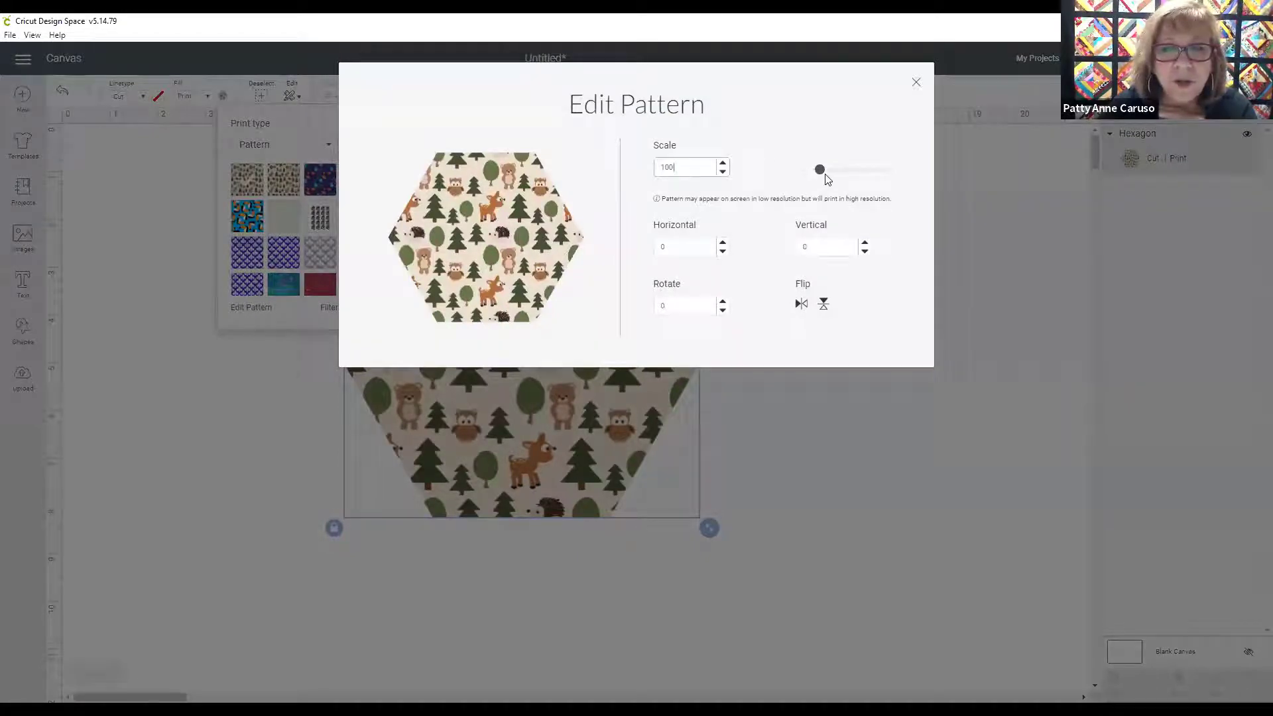
mouse_move(823, 171)
left_mouse_down()
mouse_move(862, 171)
mouse_move(803, 182)
left_mouse_up()
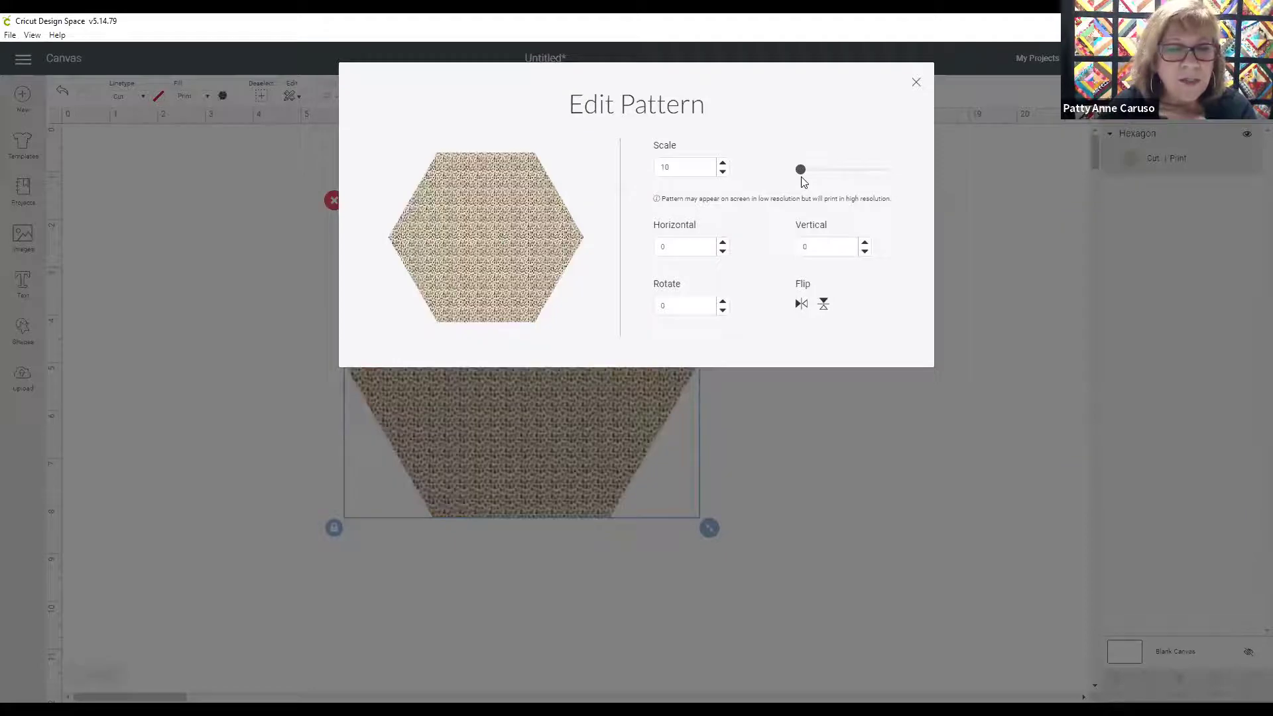
left_click(814, 170)
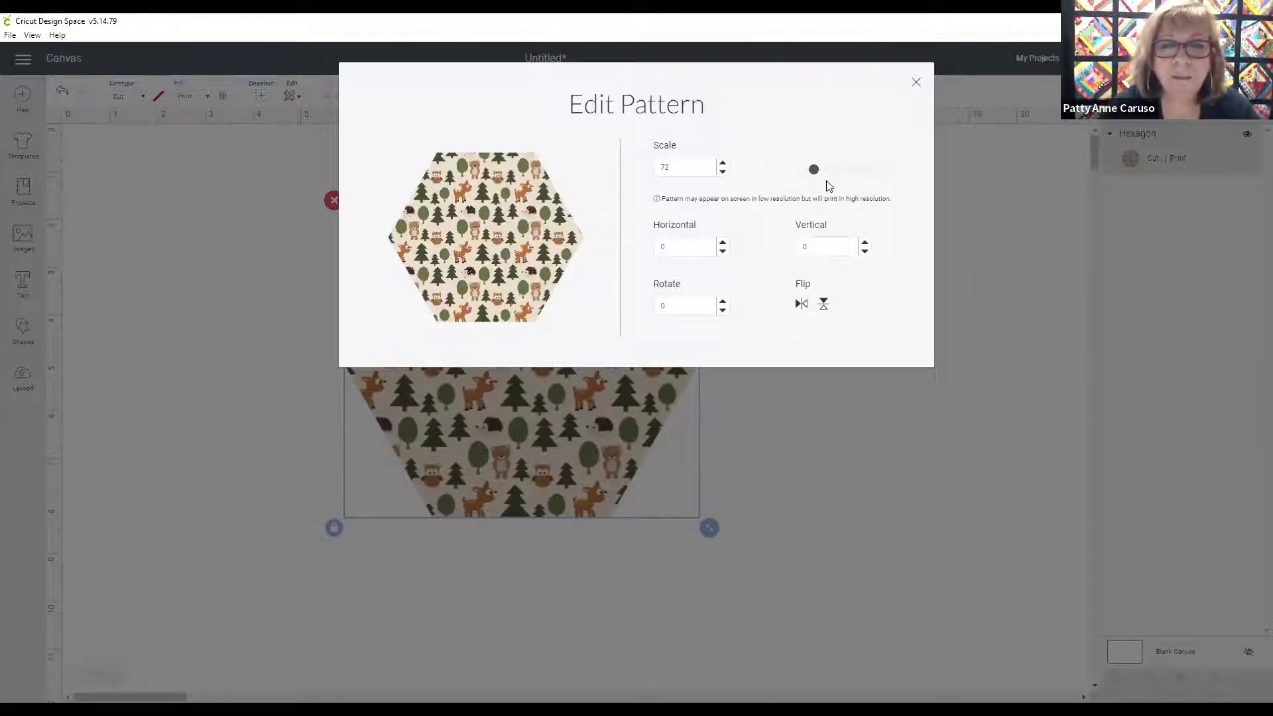
left_click(915, 83)
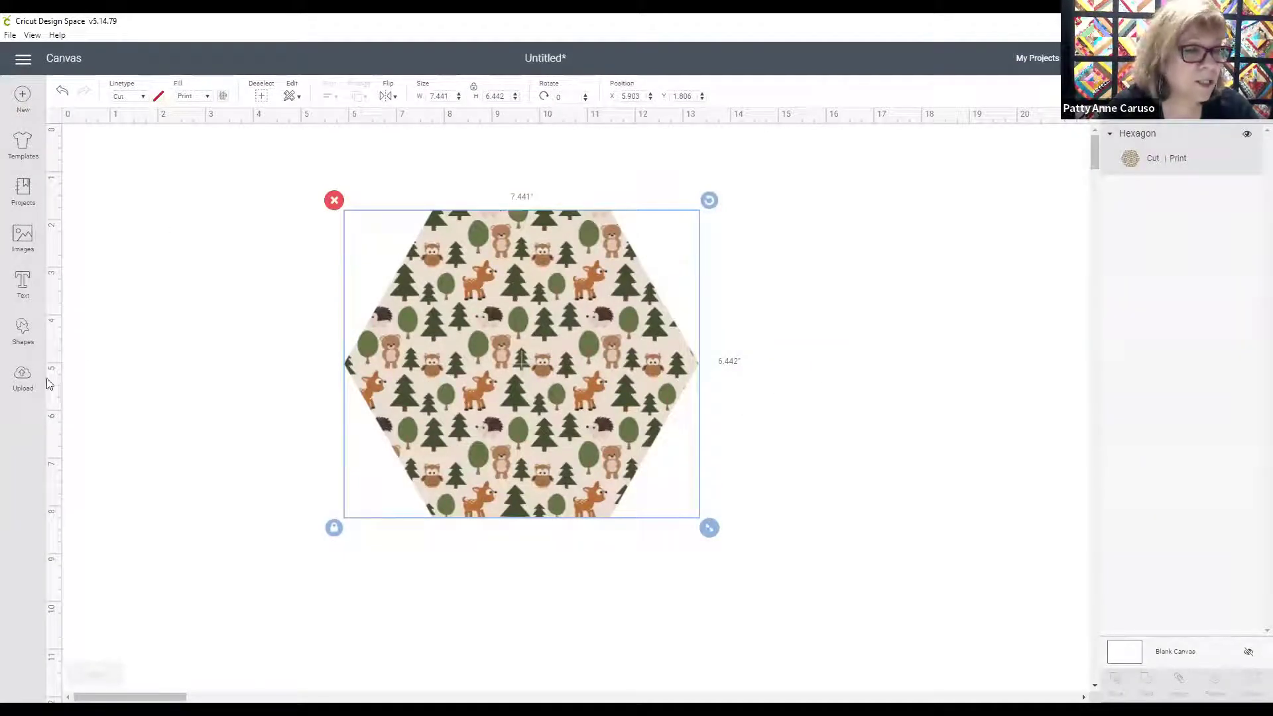
Upload the ladybug paper NaturalWoodlandFriendsPaper-2 from the woodland Paper folder as a pattern fill and save it without tags
left_click(23, 379)
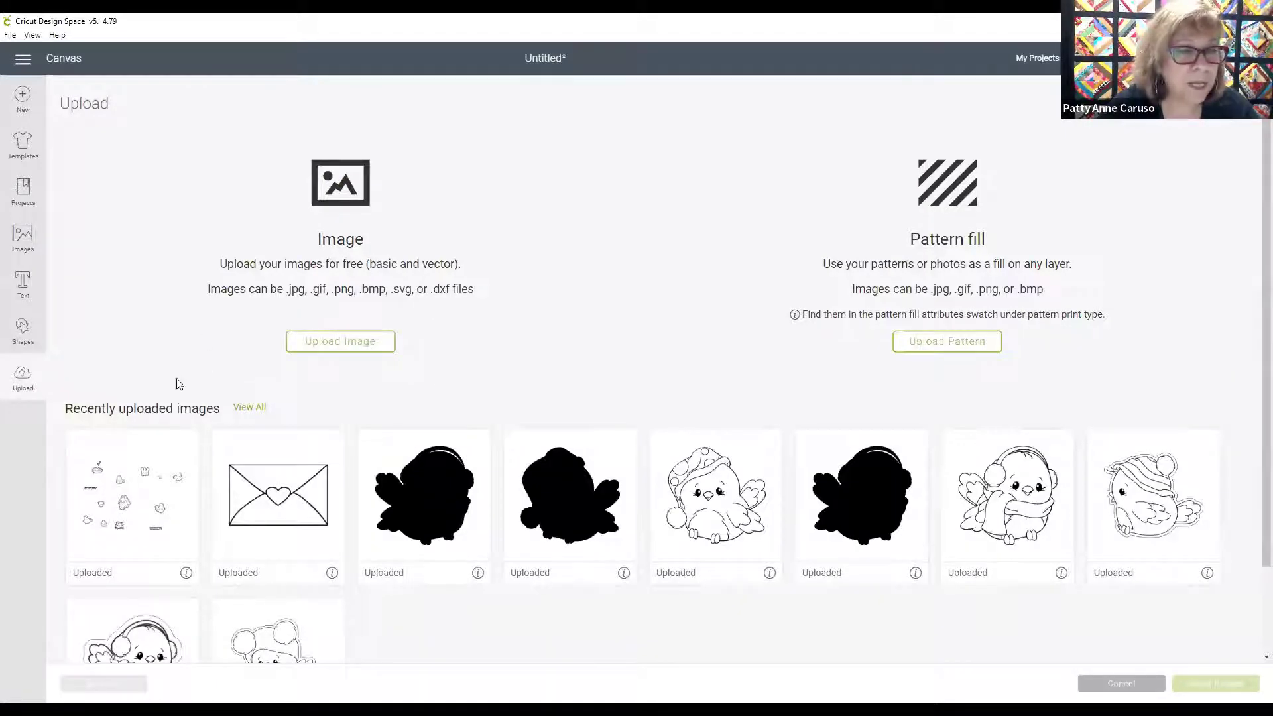
left_click(953, 345)
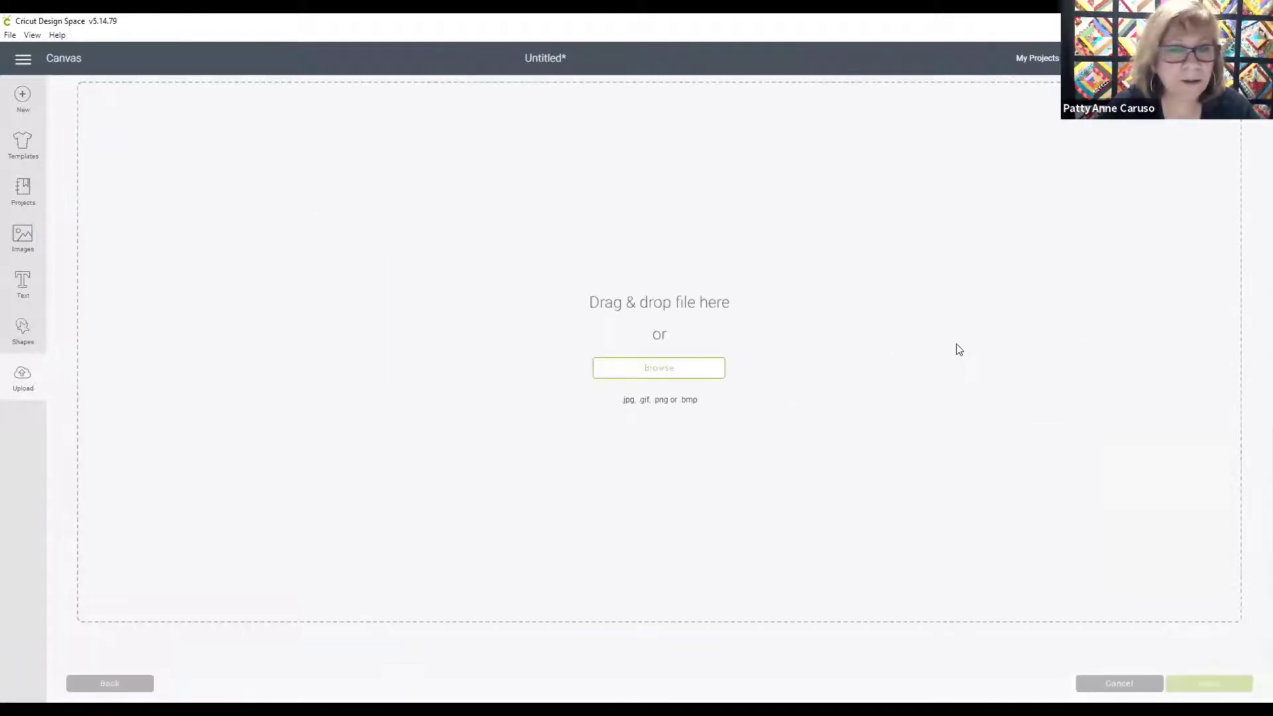
left_click(671, 371)
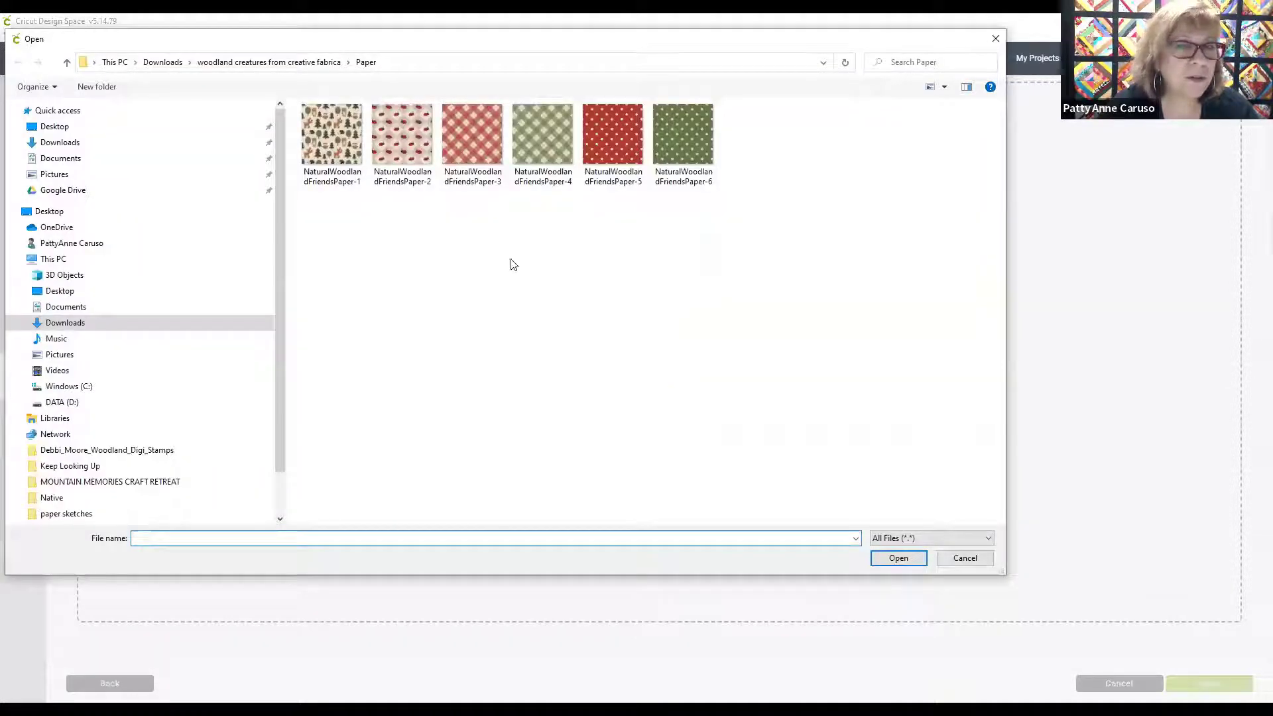
left_click(397, 134)
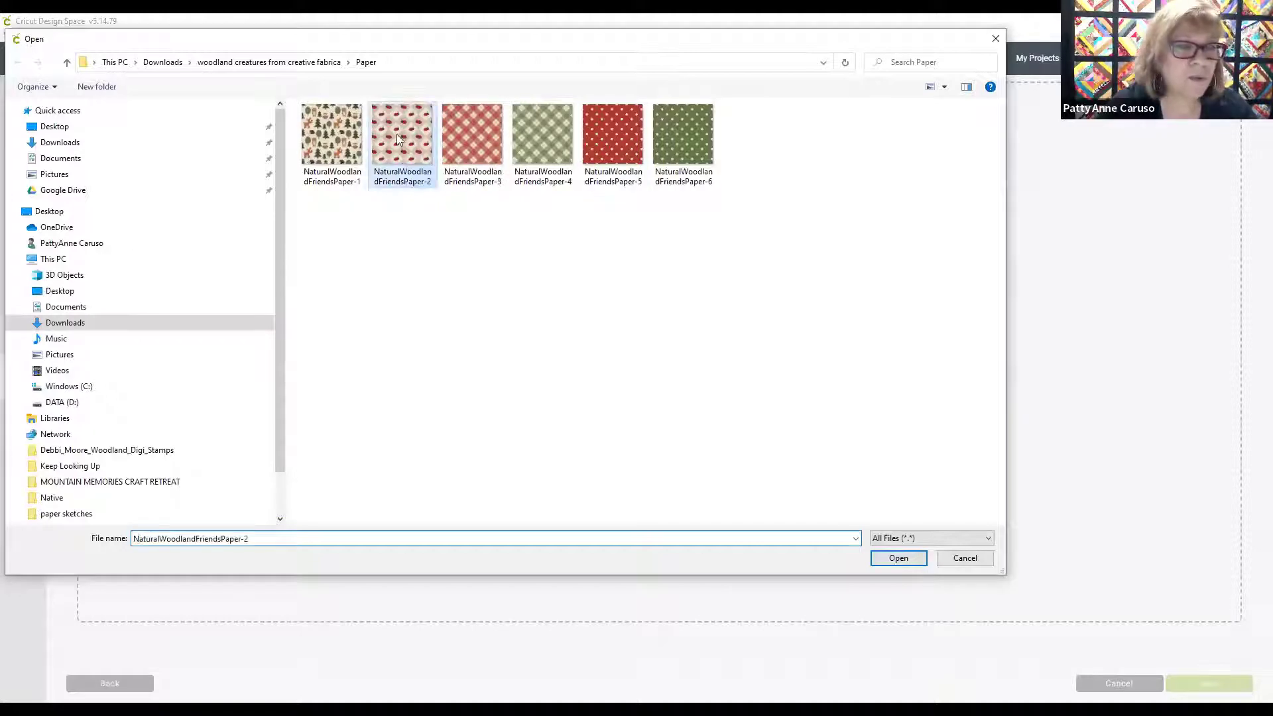
left_click(899, 558)
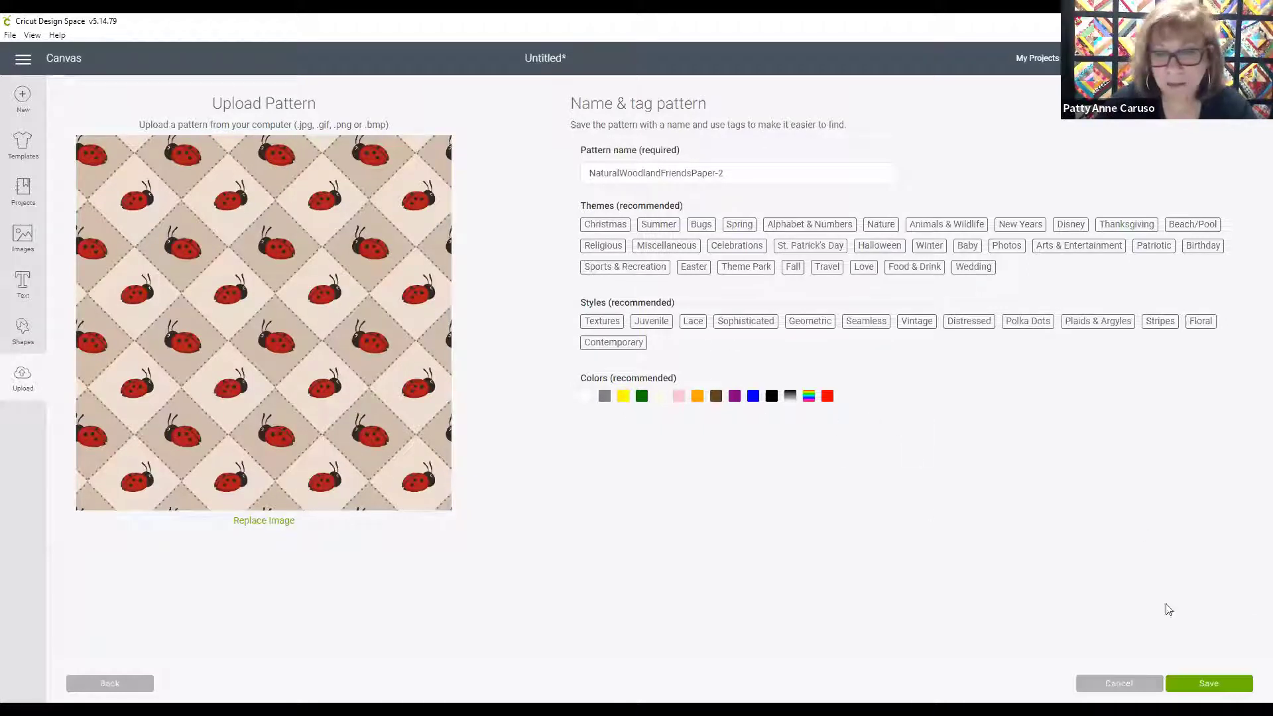
left_click(1207, 683)
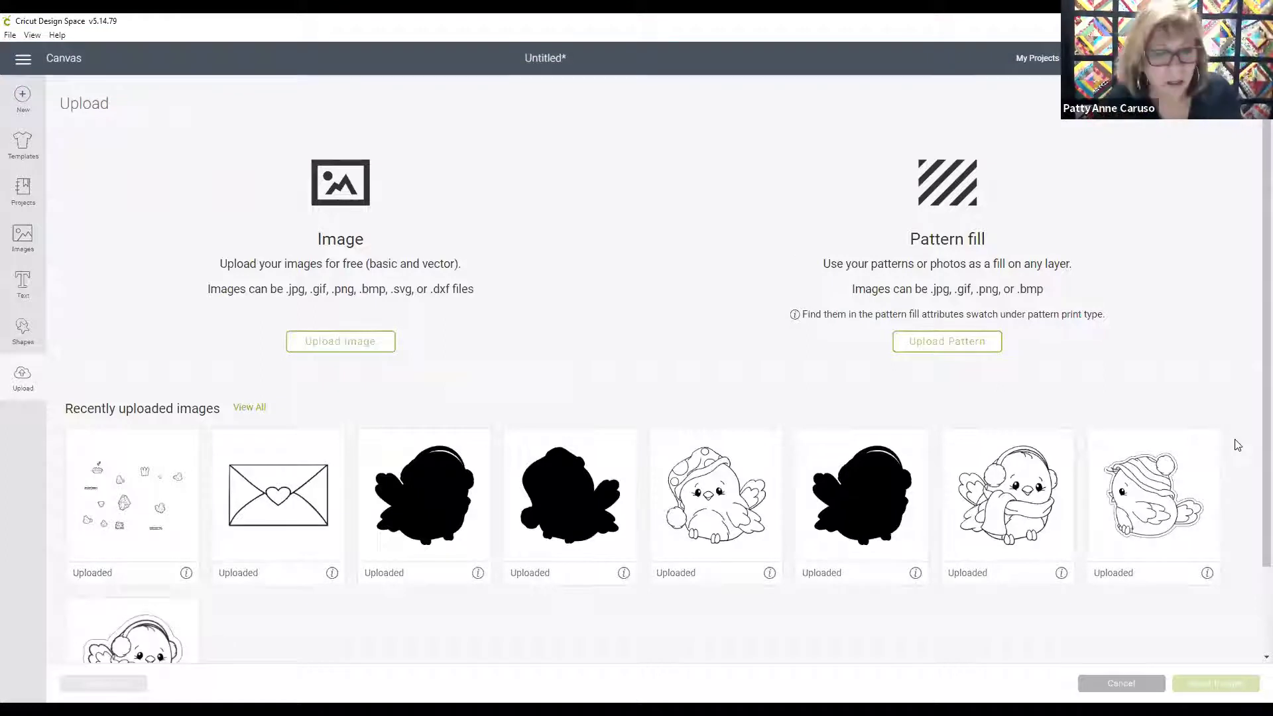
Return to the canvas and open the pattern fill choices for the hexagon
left_click(22, 329)
left_click(398, 324)
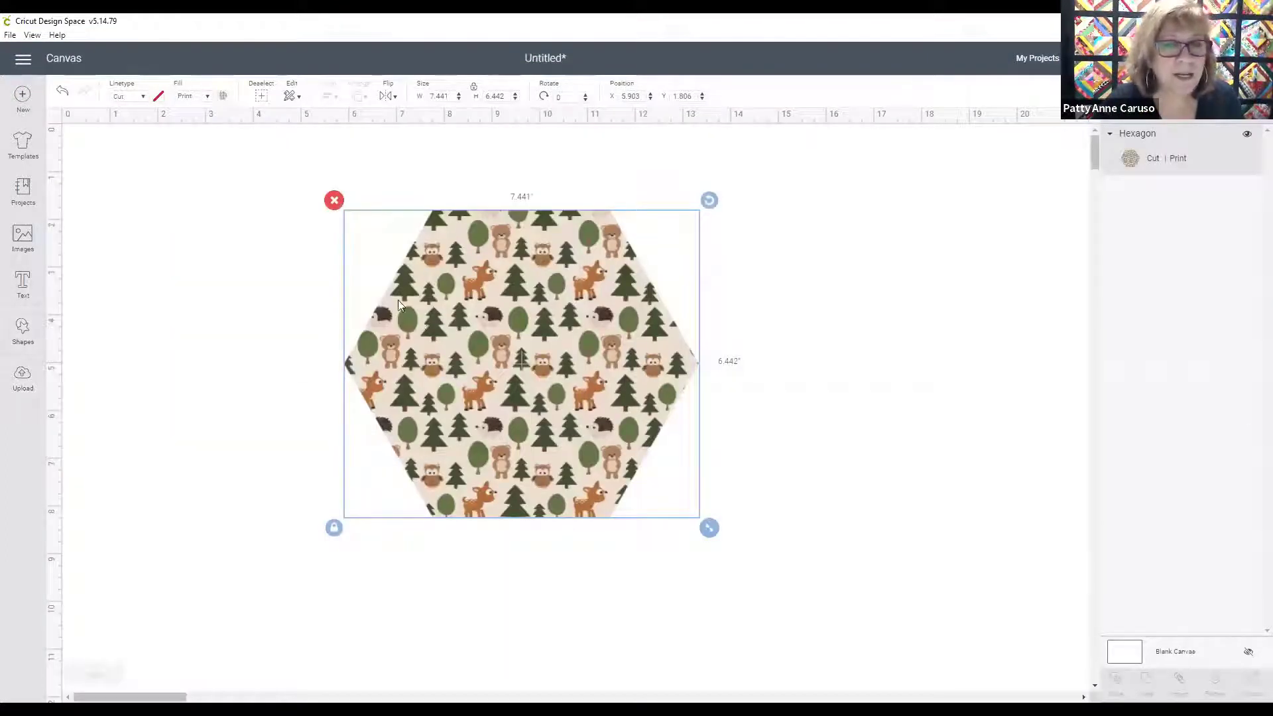
left_click(224, 97)
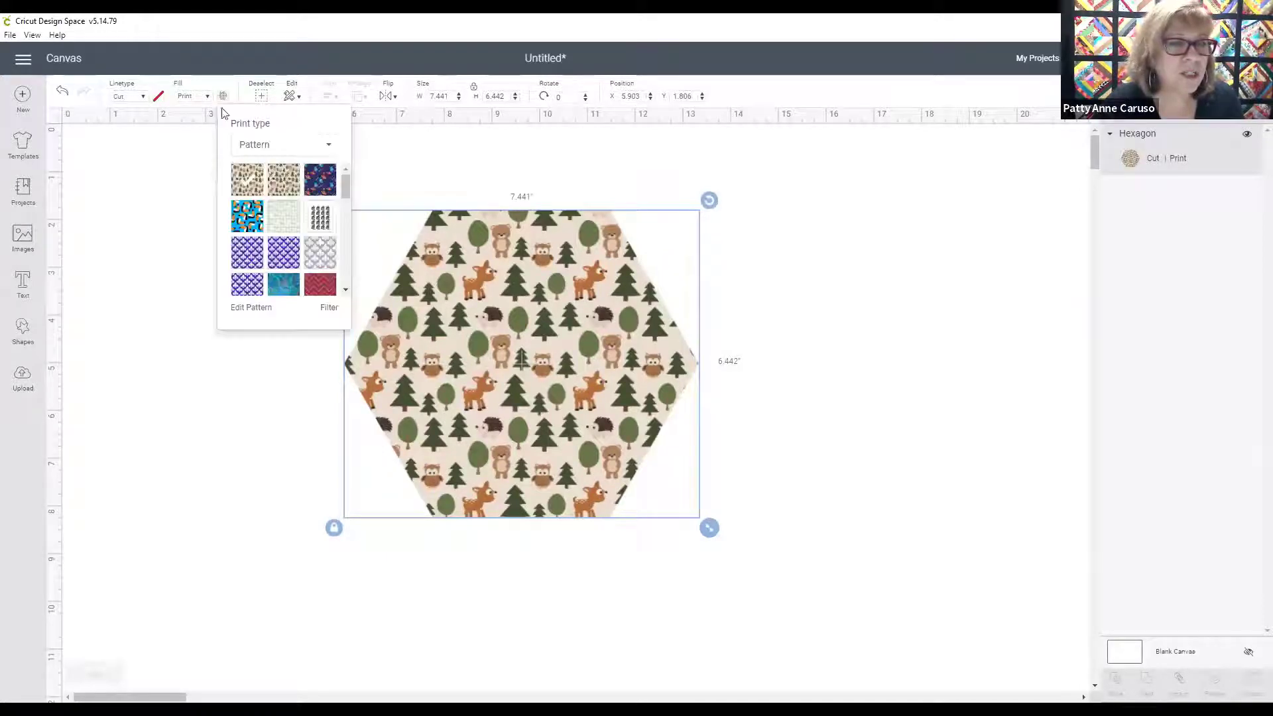
Add a diamond shape to the canvas beside the woodland-patterned hexagon
left_click(711, 297)
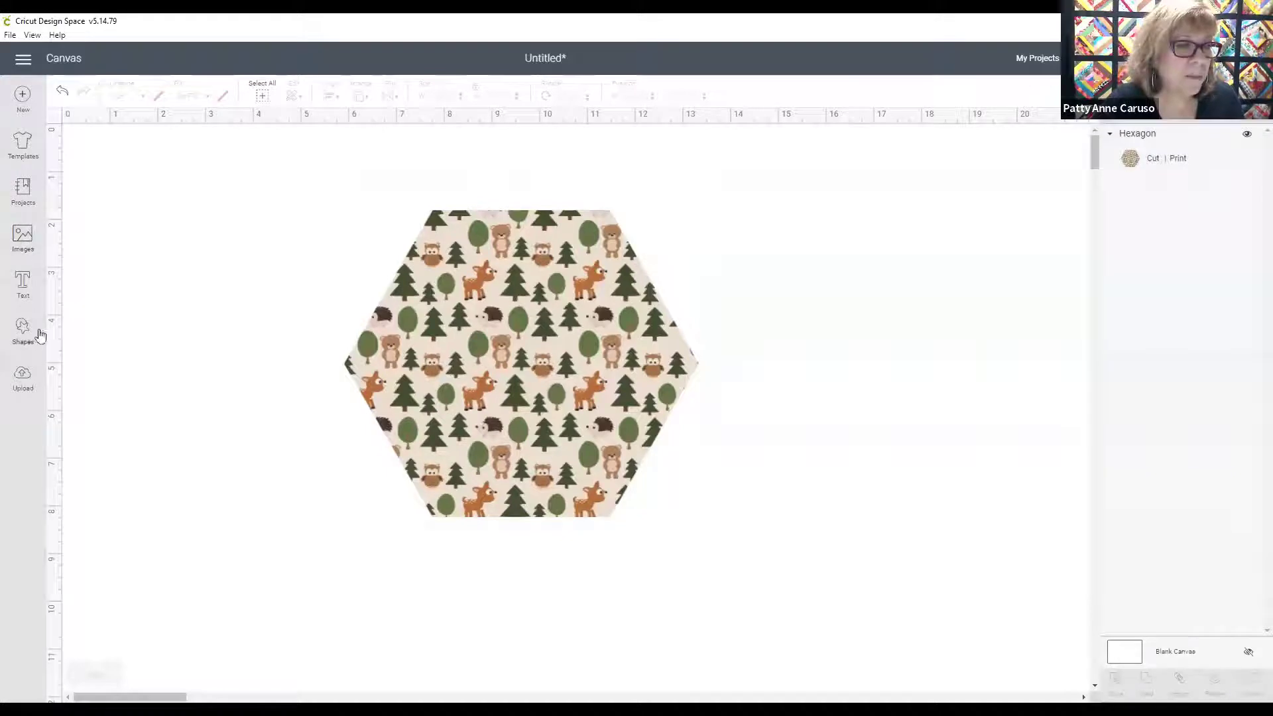
left_click_drag(201, 221, 289, 301)
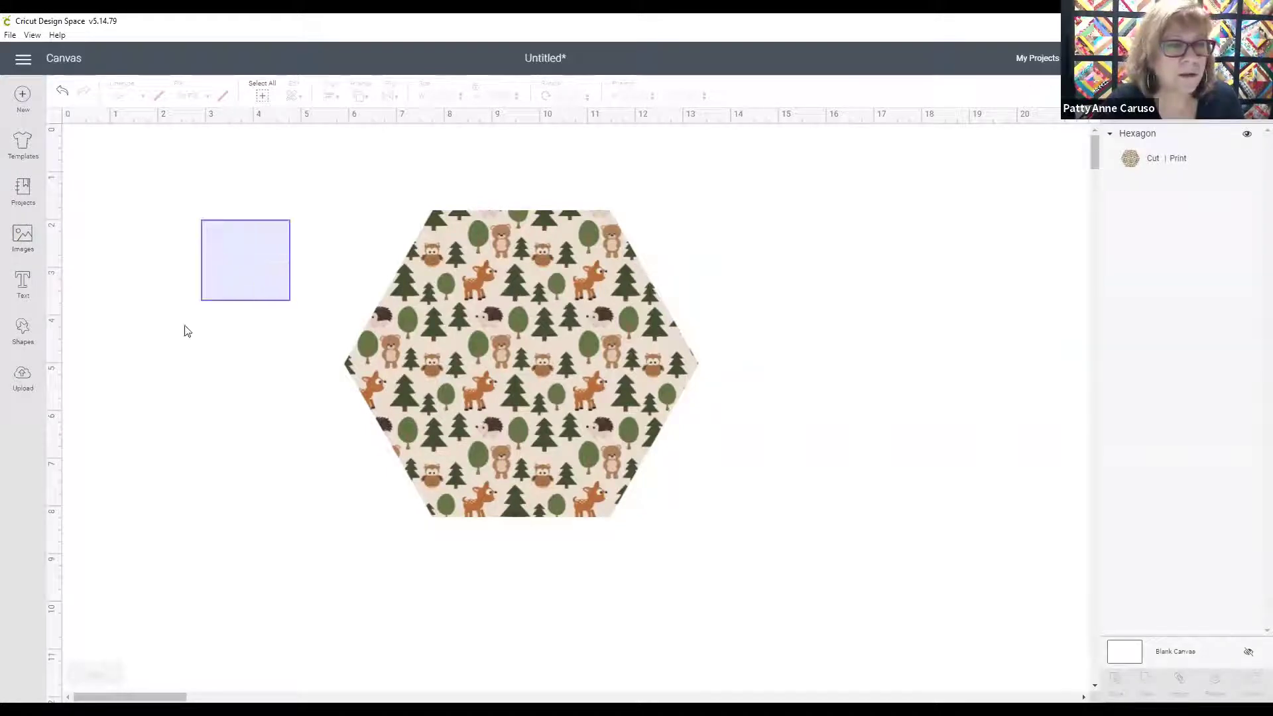
left_click(18, 329)
left_click(123, 287)
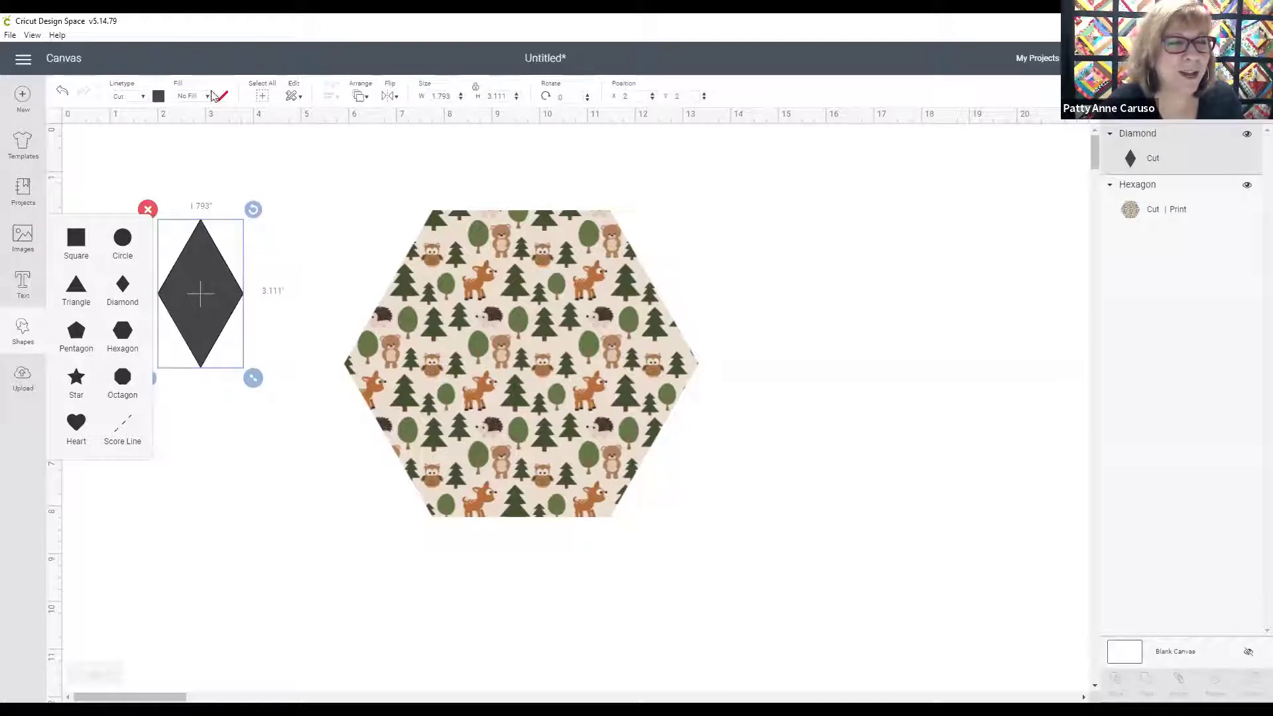
Set the diamond's fill to Print with the red ladybug pattern
left_click(209, 99)
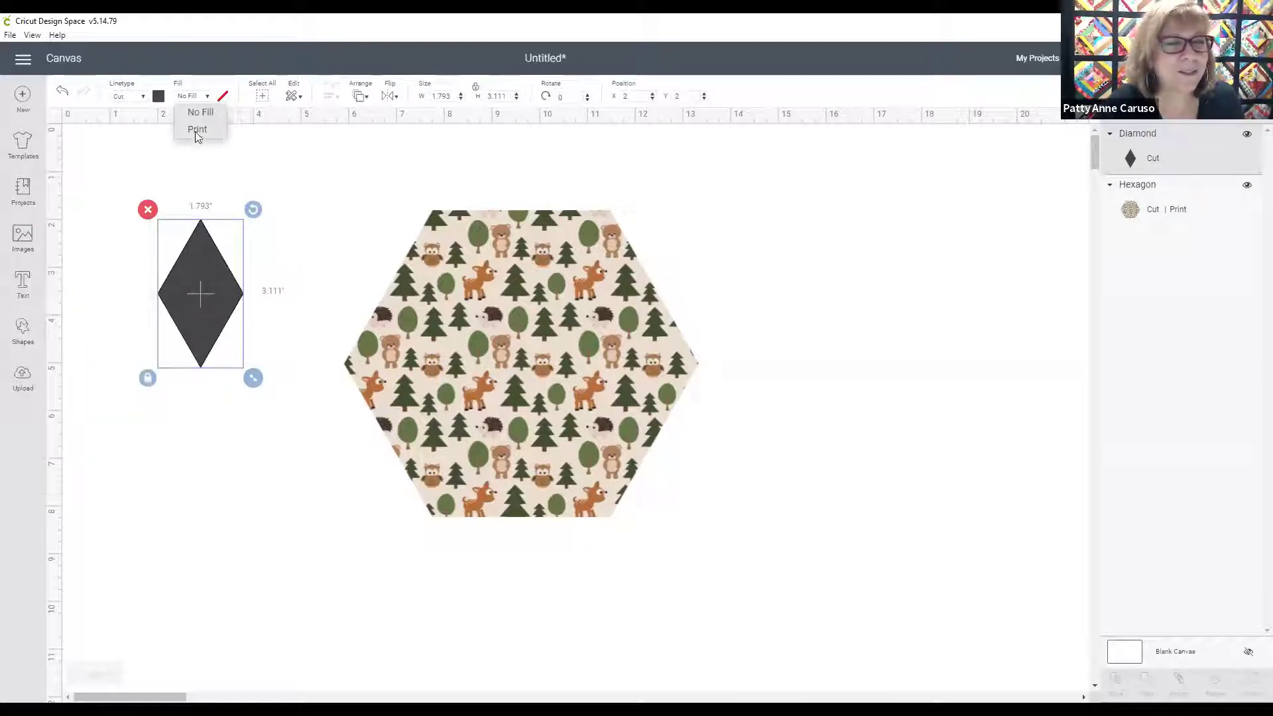
left_click(197, 137)
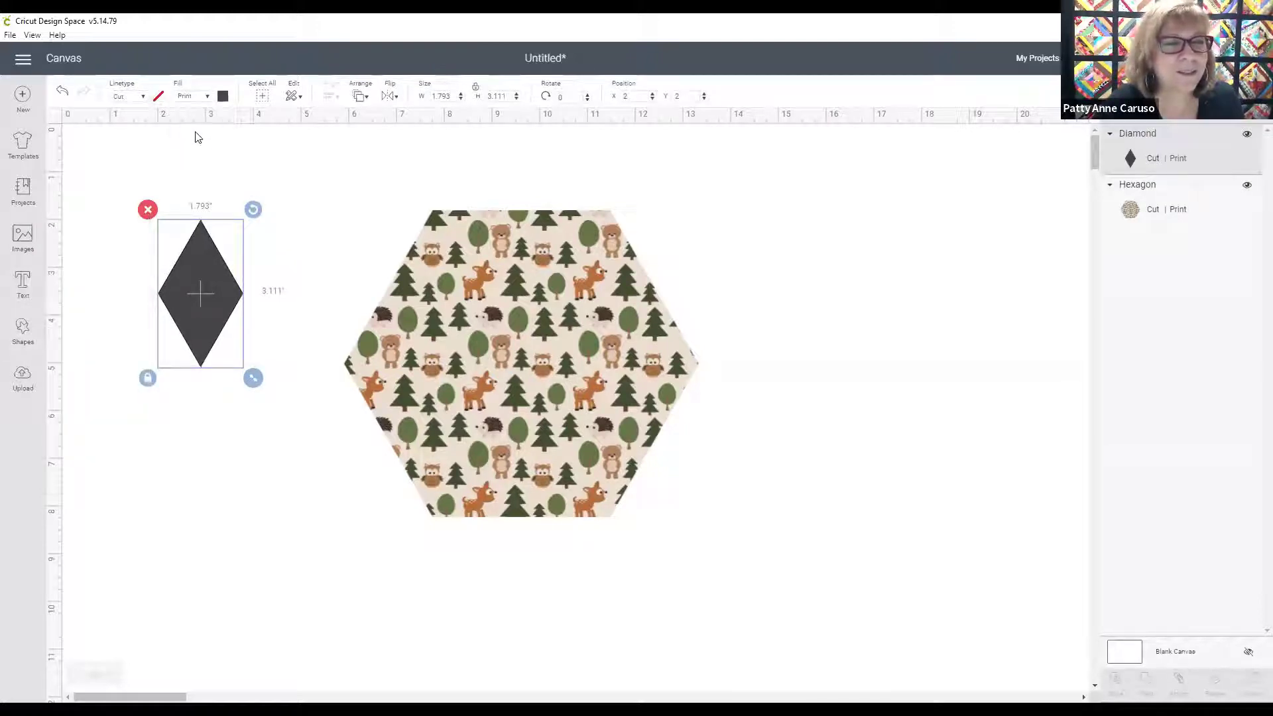
left_click(222, 98)
left_click(292, 146)
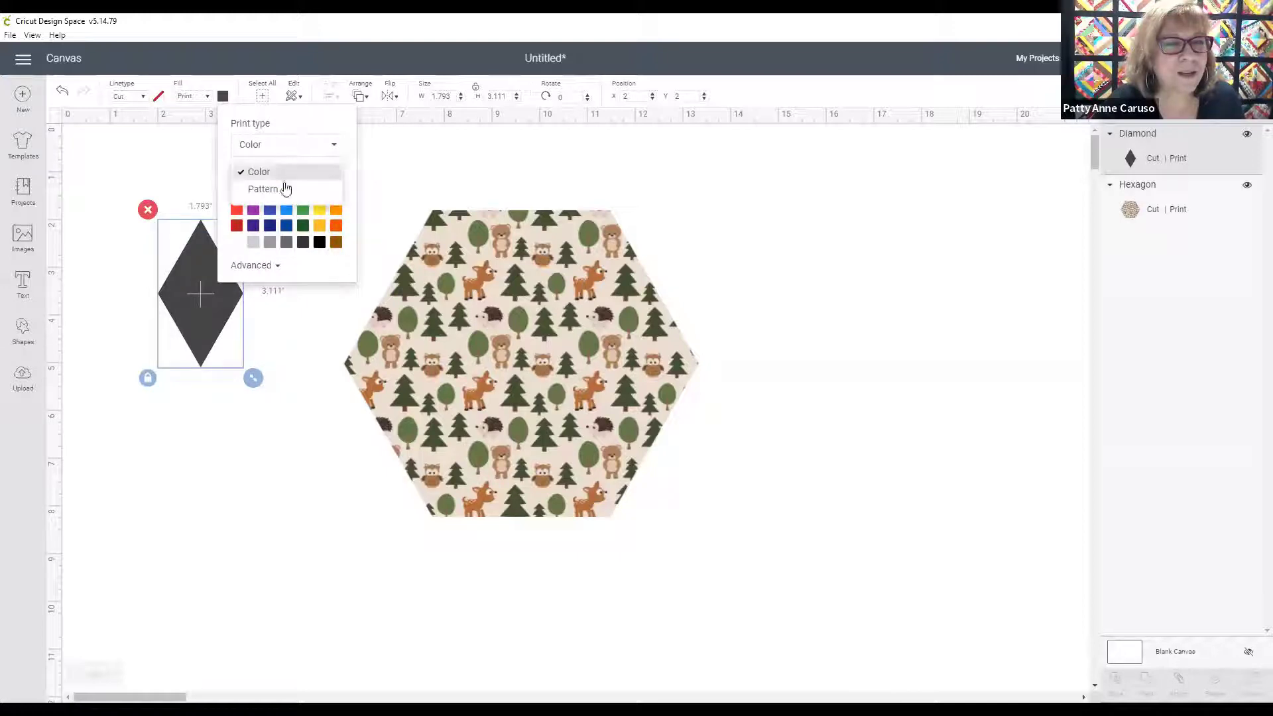
left_click(286, 189)
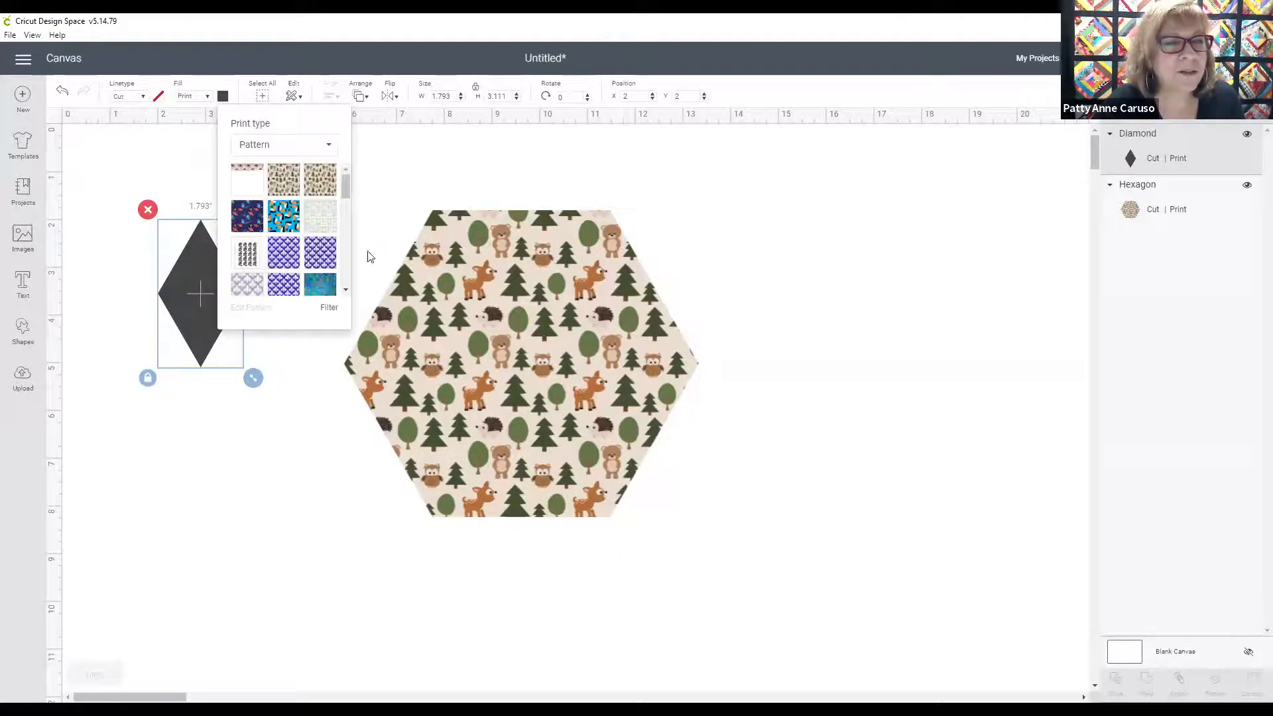
left_click(243, 188)
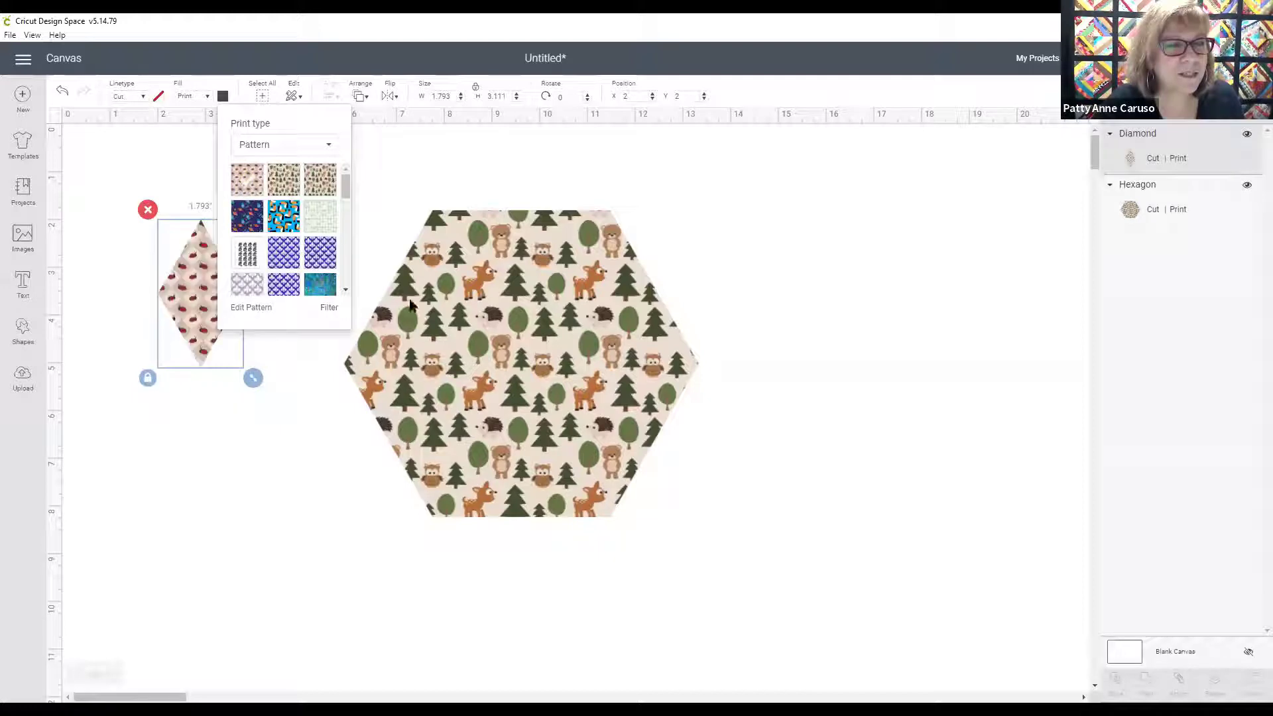
Enlarge the ladybug-patterned diamond proportionally to about 4.95 by 8.6 inches
left_click(344, 512)
left_click(228, 315)
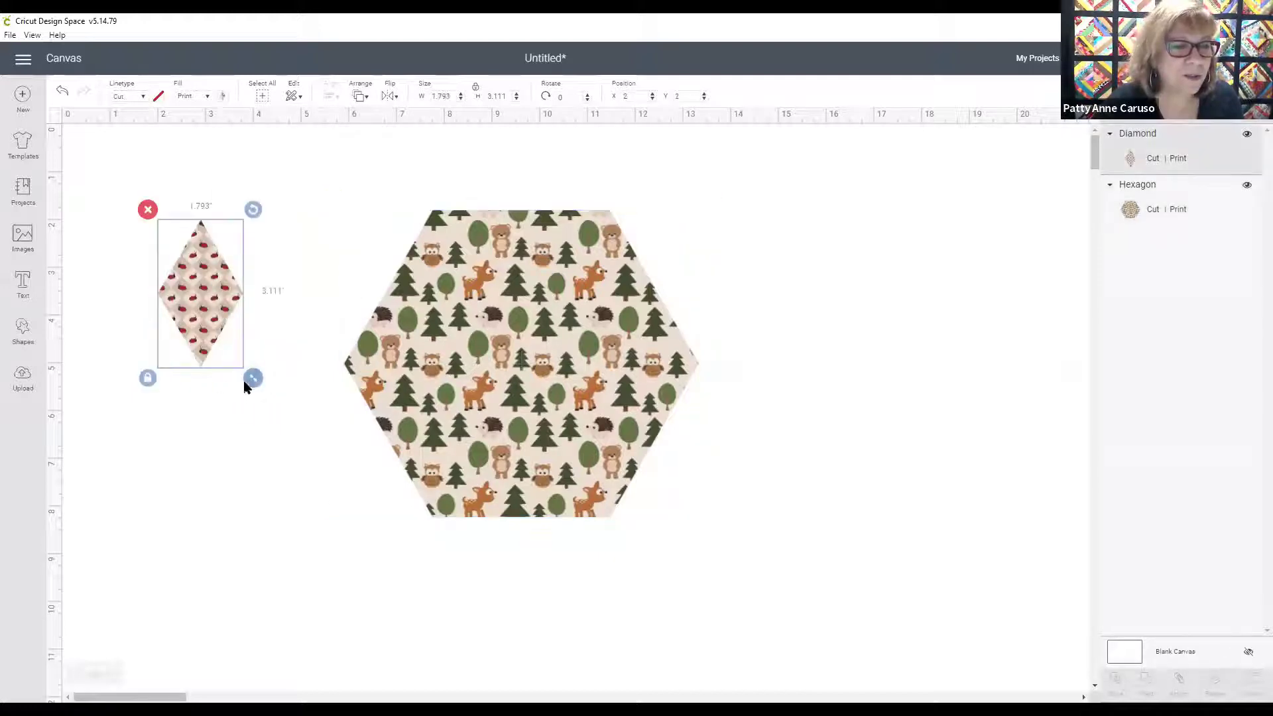
left_click_drag(245, 382, 597, 551)
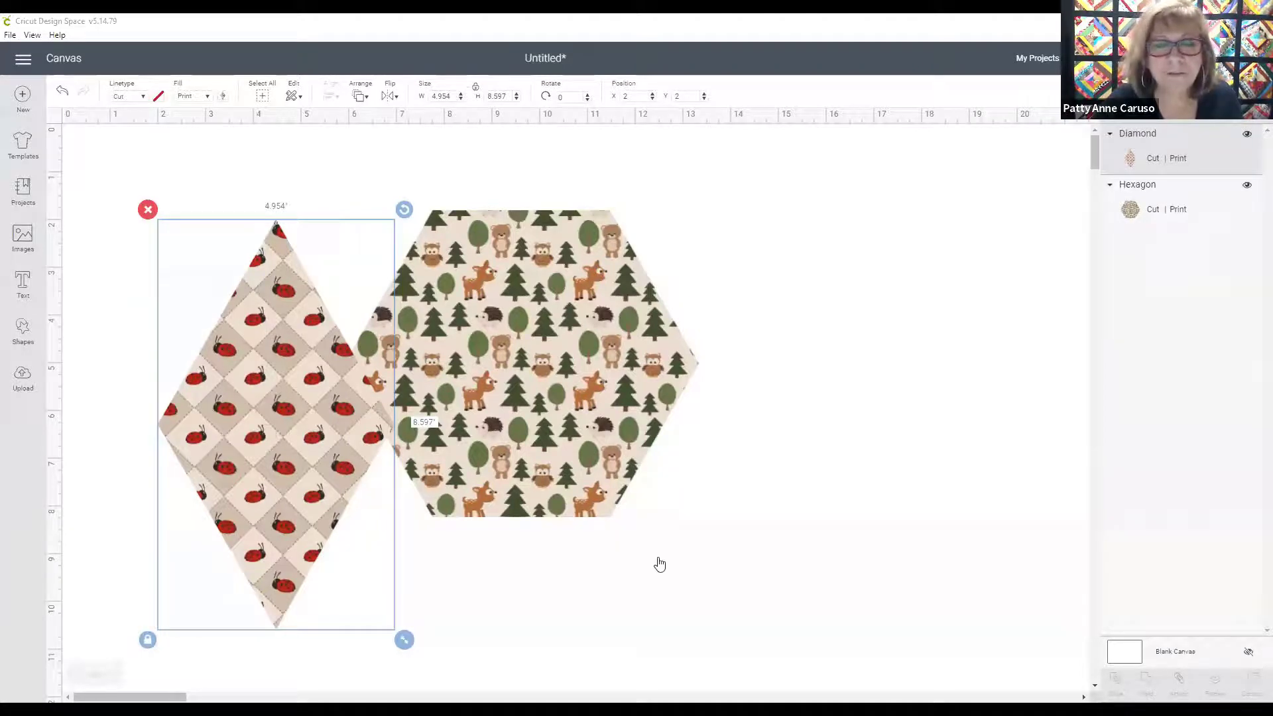
Switch to Silhouette Studio, set the textured cardstock cut speed to 5, and send the IMG_3149 job to the cutter
key("alt+Tab")
scroll(630, 250, "up", 1)
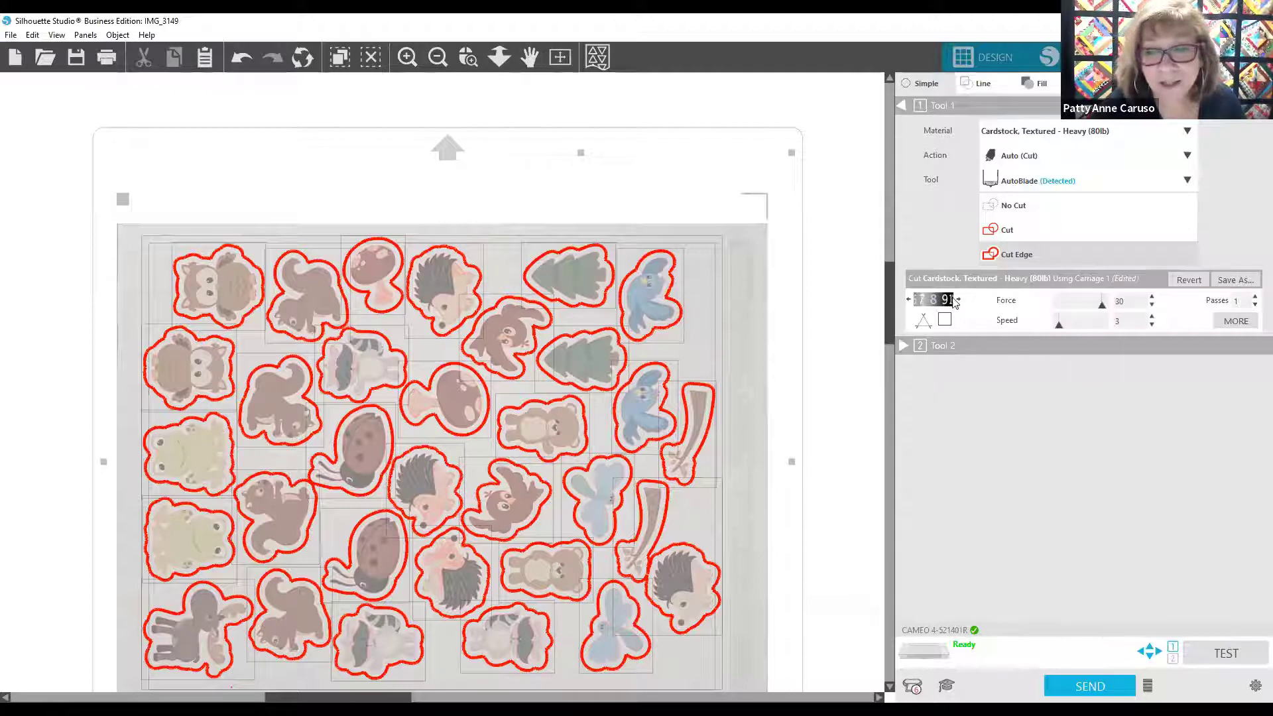
left_click(1152, 317)
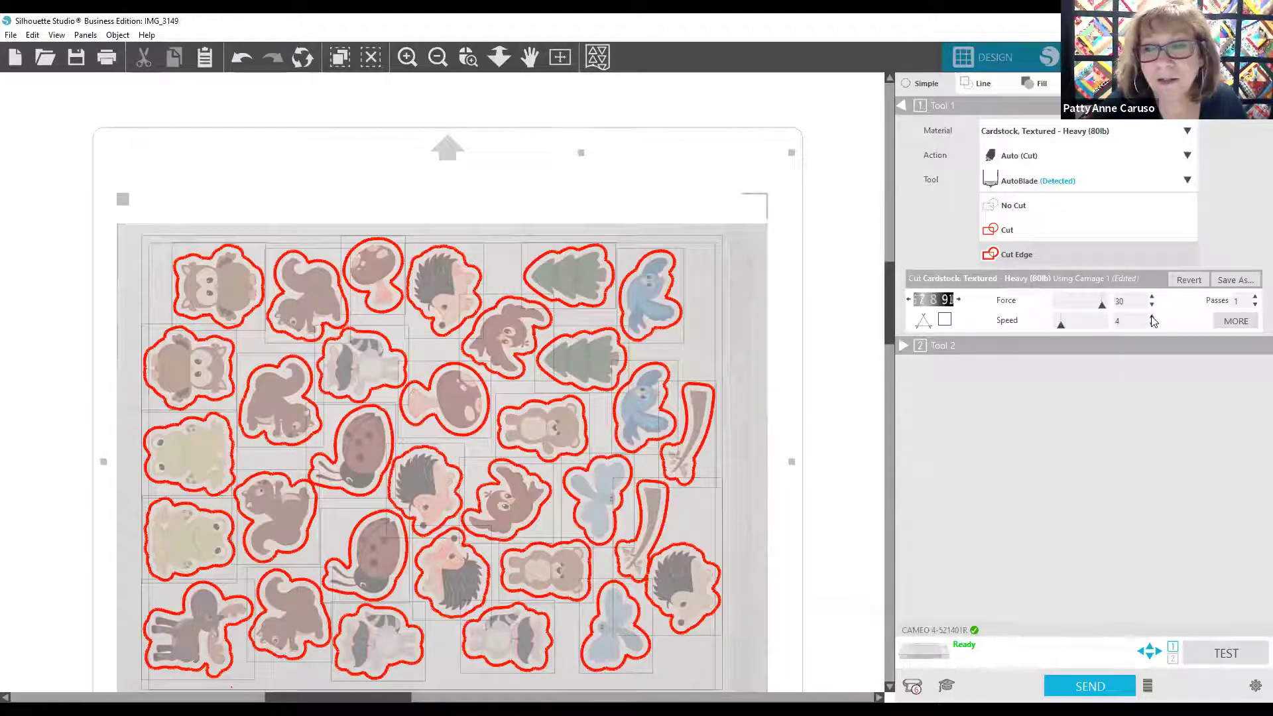
left_click(1152, 318)
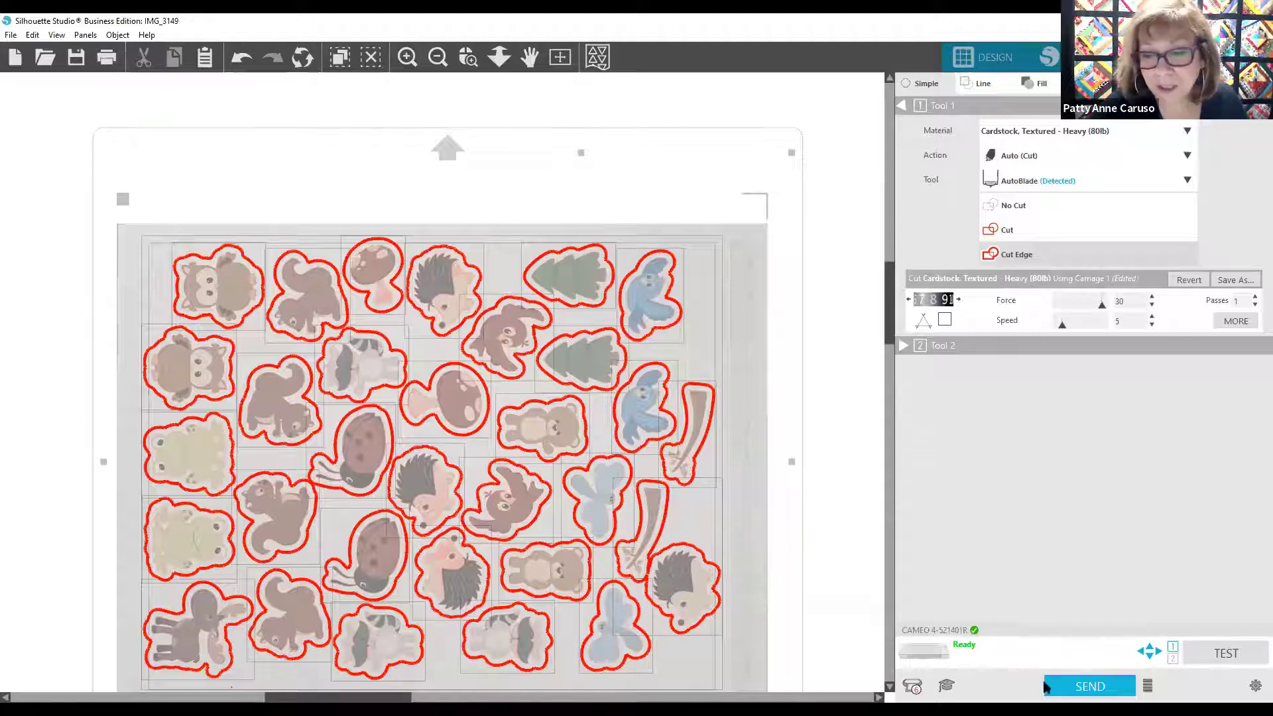
left_click(1098, 683)
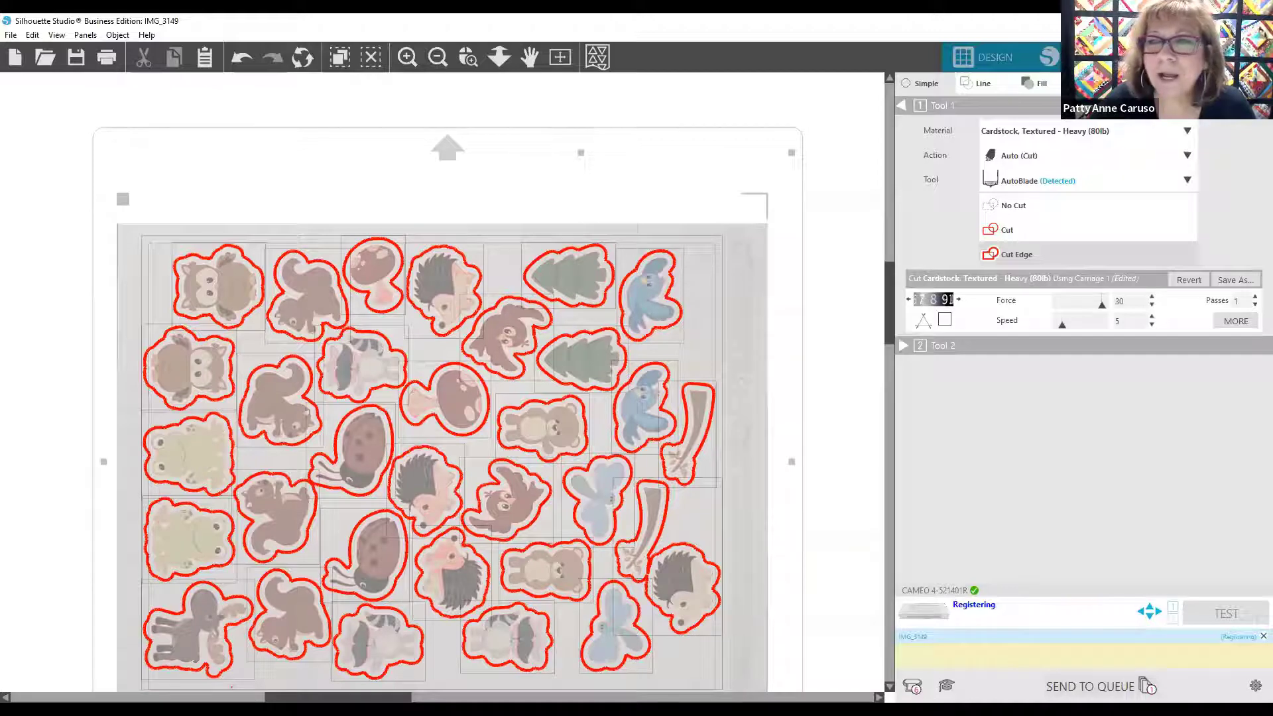
Leave the send view and show the Patterns folder in the design library
left_click(1005, 51)
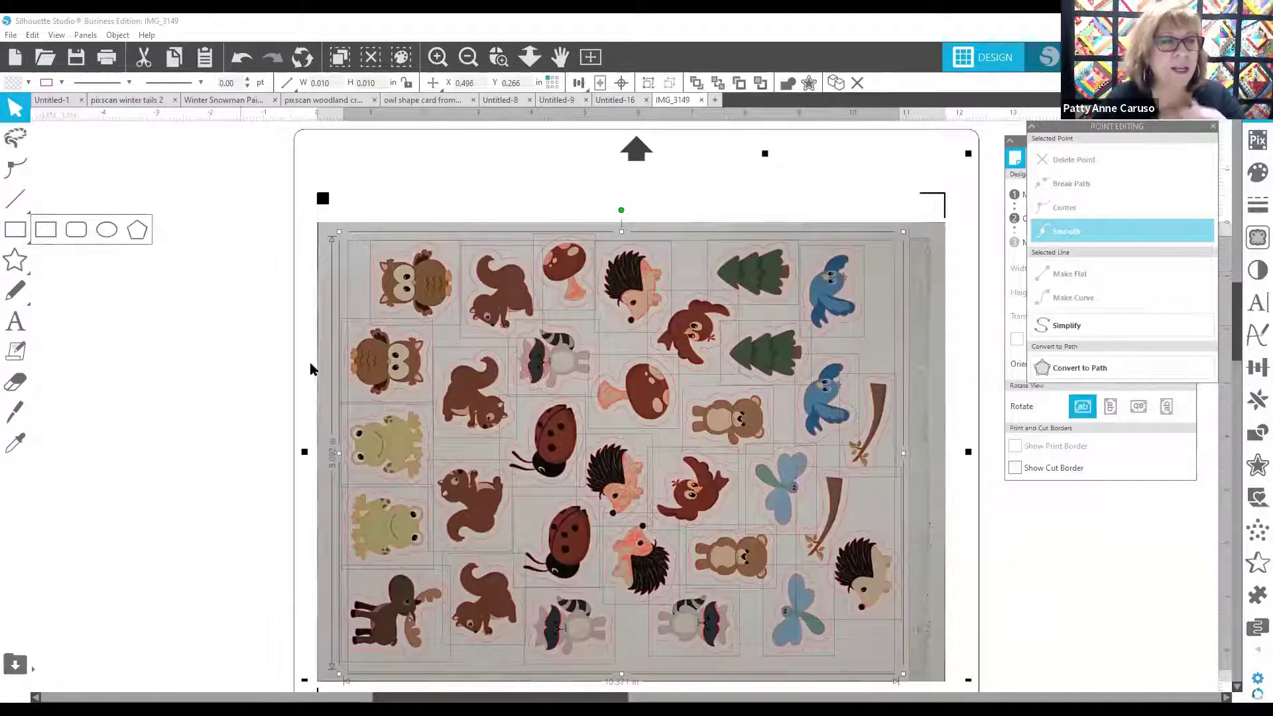
left_click(1048, 57)
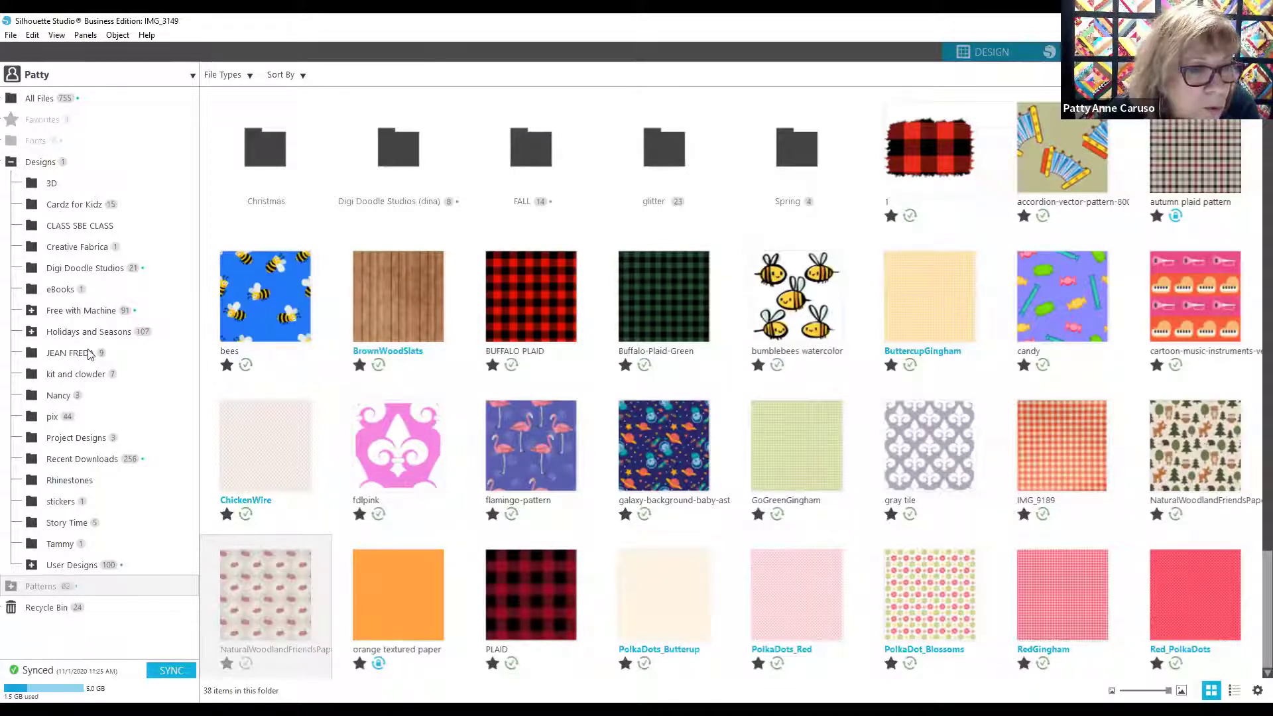
scroll(235, 268, "down", 1)
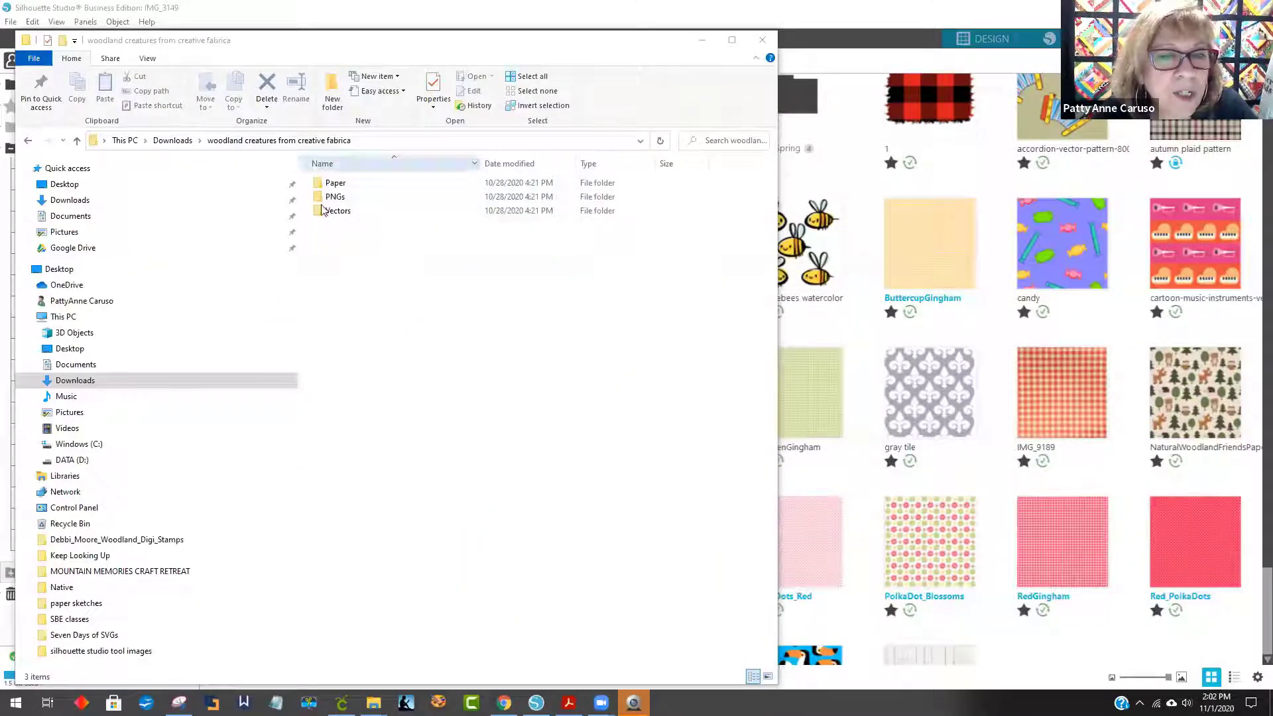
Add NaturalWoodlandFriendsPaper-6 and NaturalWoodlandFriendsPaper-5 from the woodland creatures Paper folder to the library's patterns
double_click(321, 184)
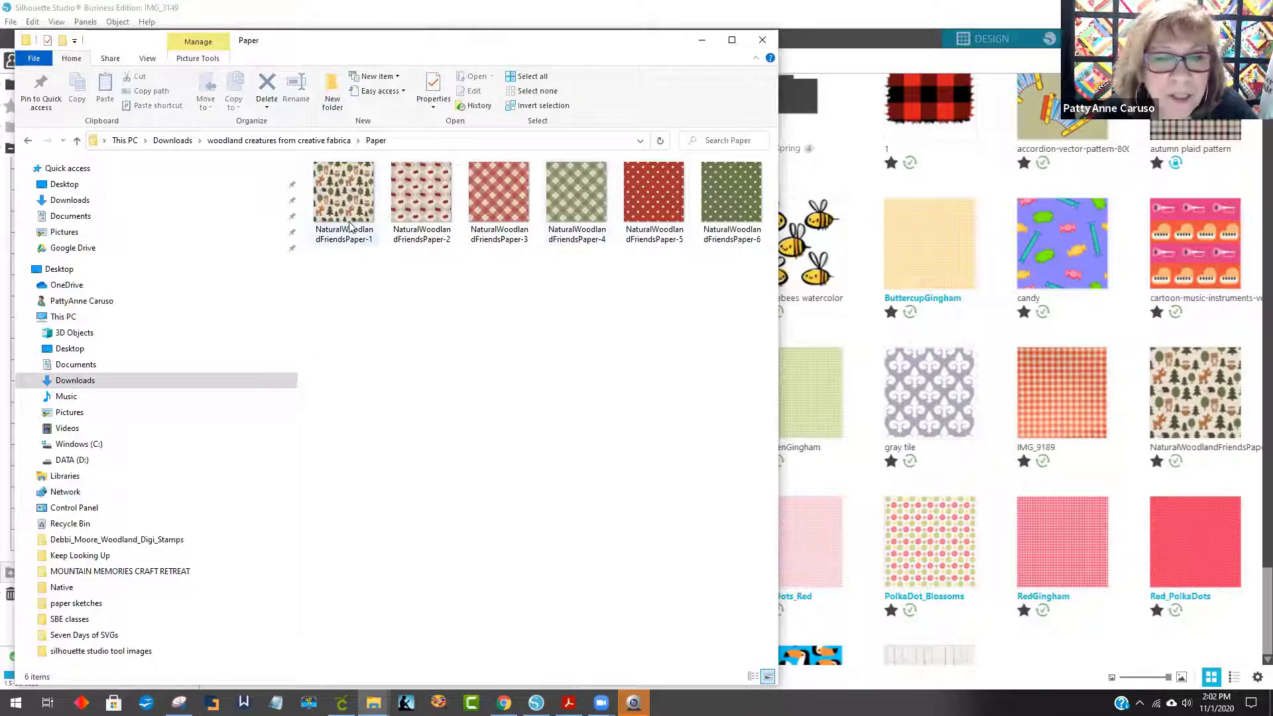
left_click(732, 211)
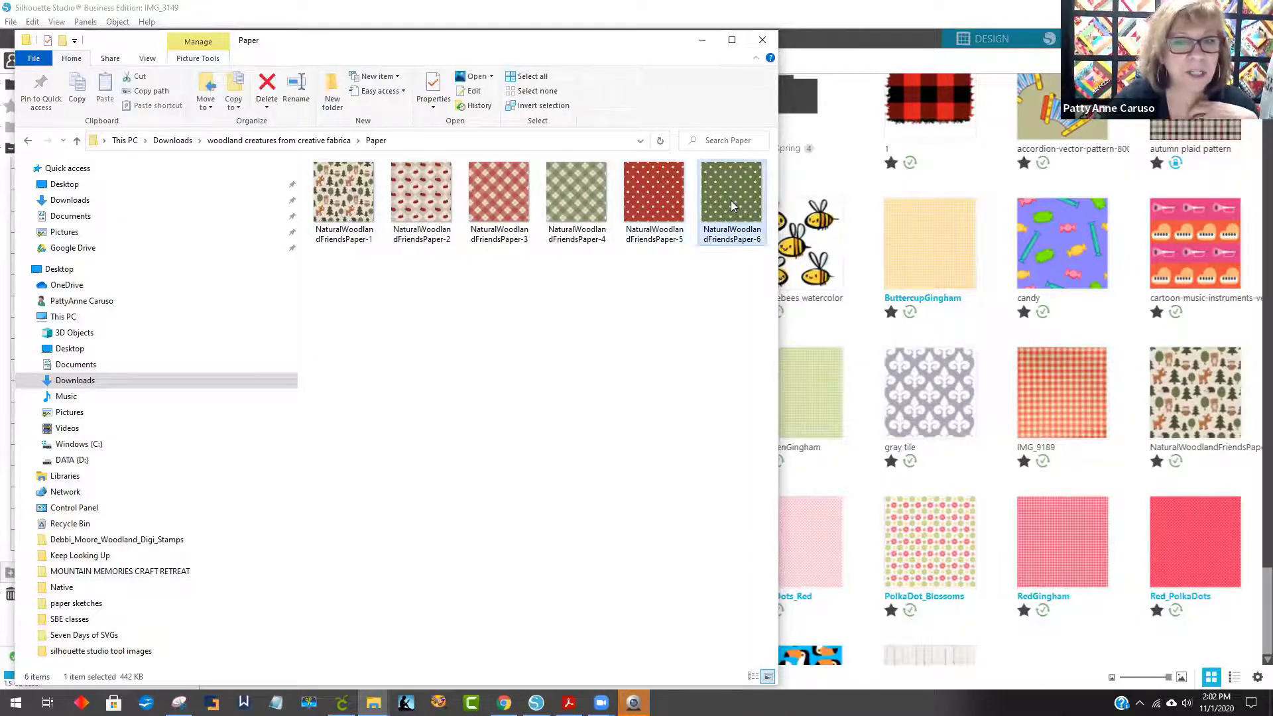
left_click_drag(722, 212, 846, 211)
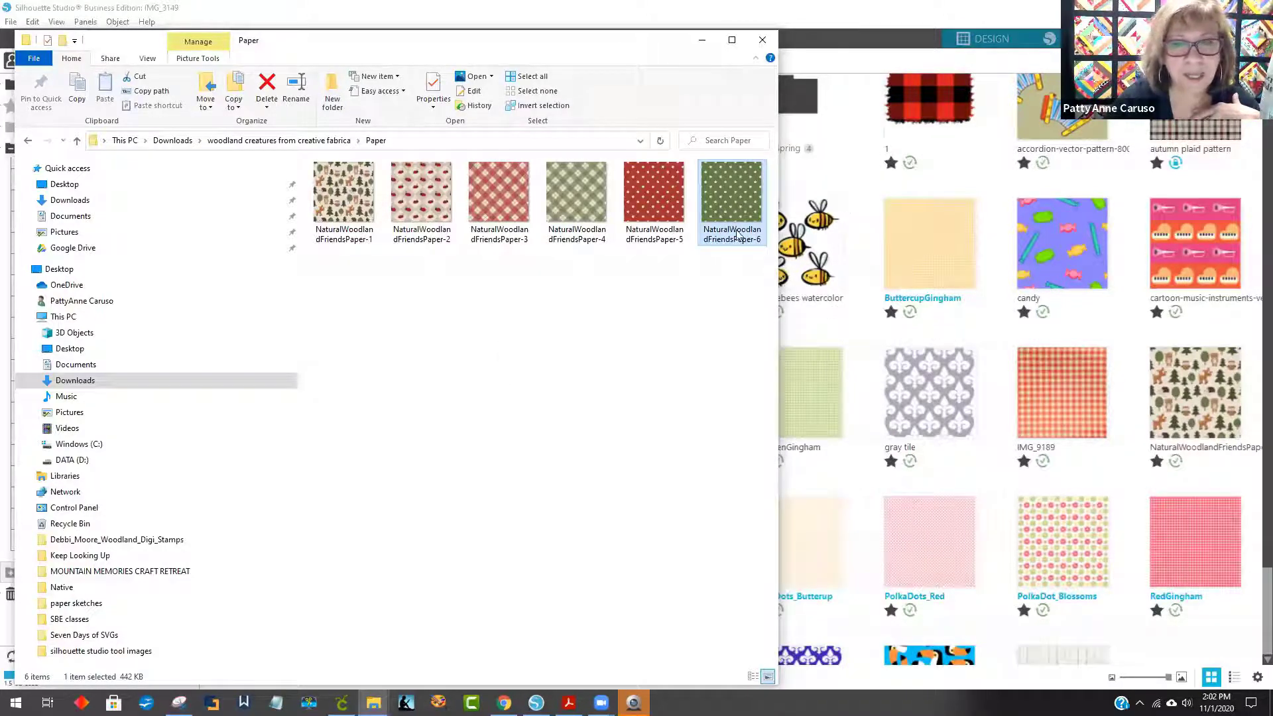
left_click_drag(653, 211, 851, 224)
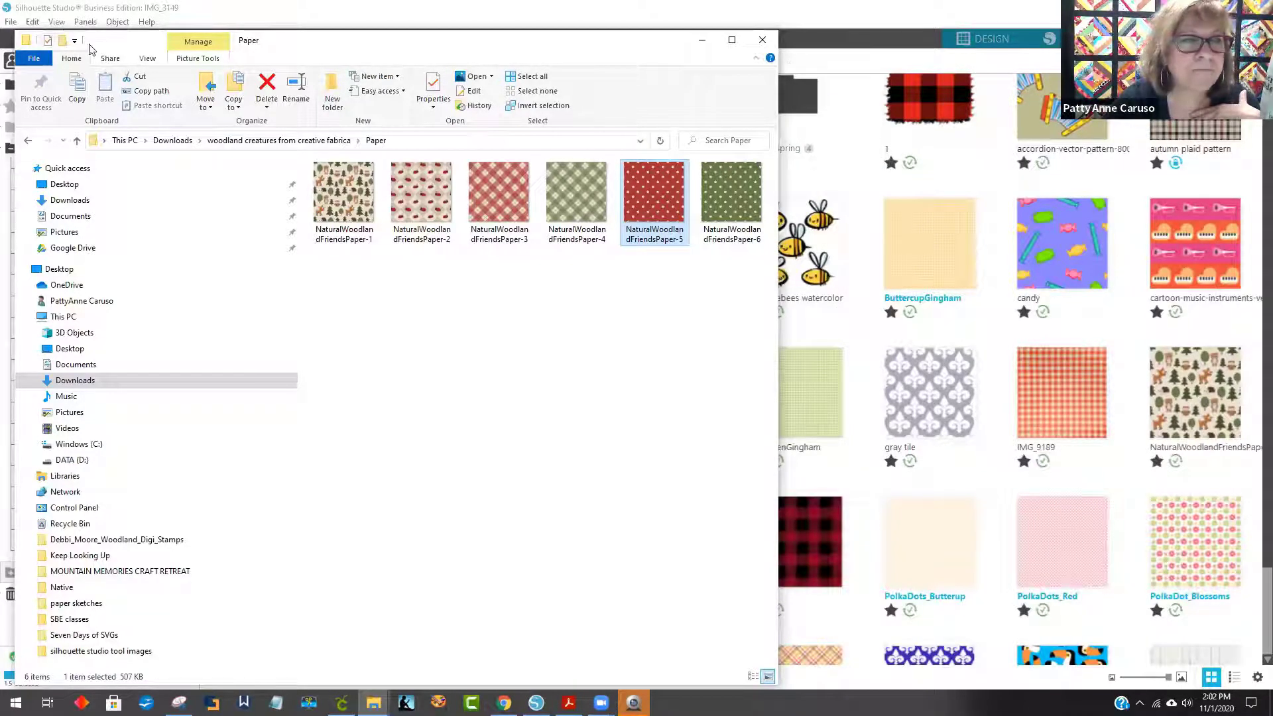
left_click(736, 170)
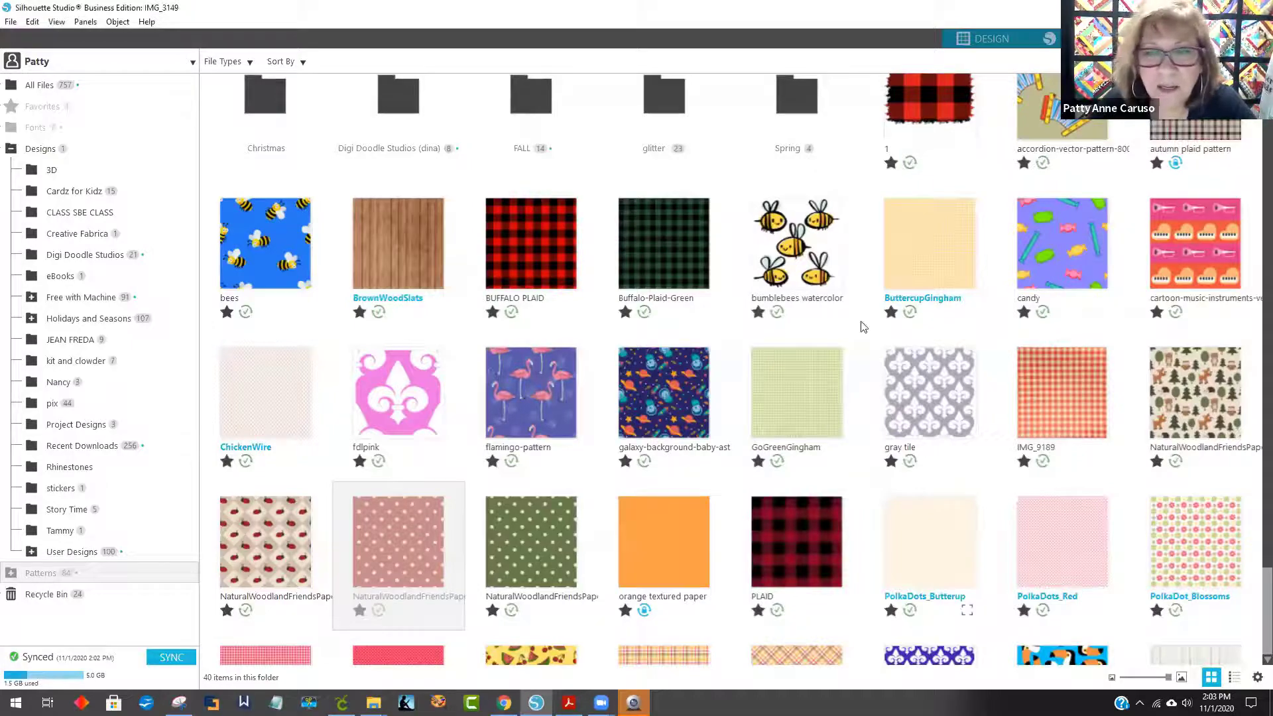
Open the PinkFrostHarlequin pattern from the Digi Doodle Studios pattern folder and delete the artwork from the page
scroll(865, 308, "down", 2)
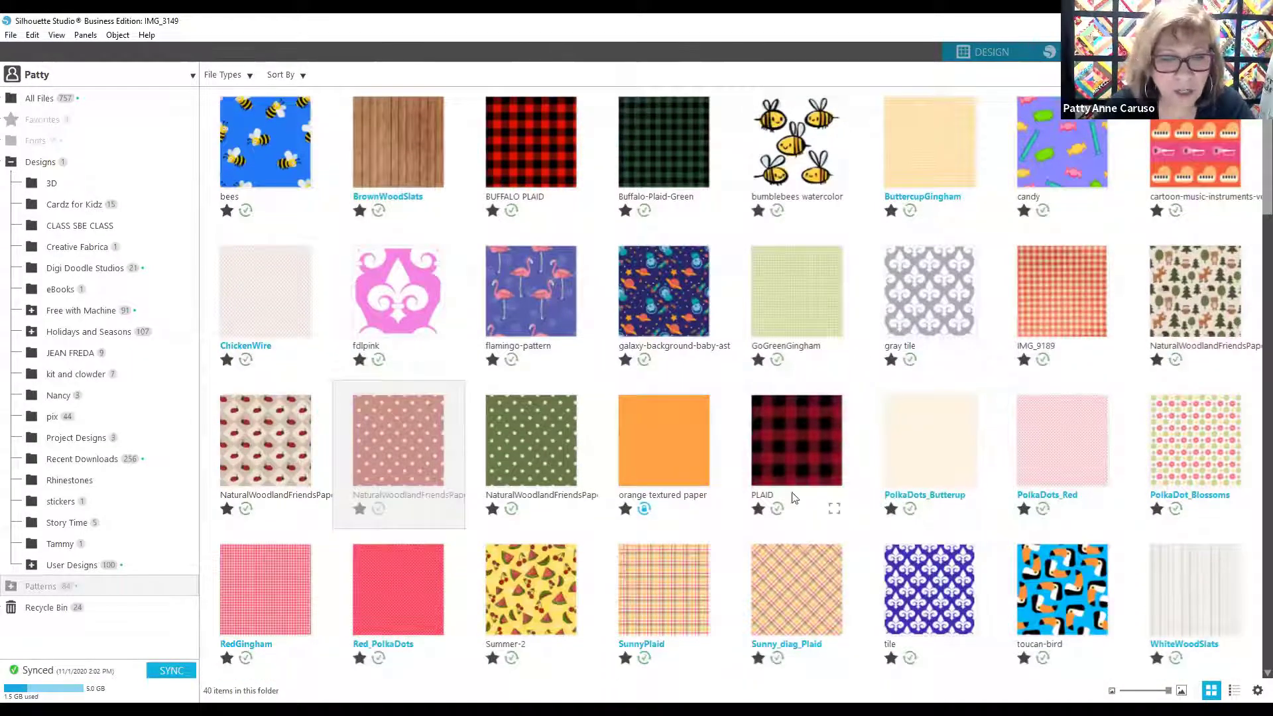
scroll(784, 514, "up", 1)
scroll(809, 511, "down", 1)
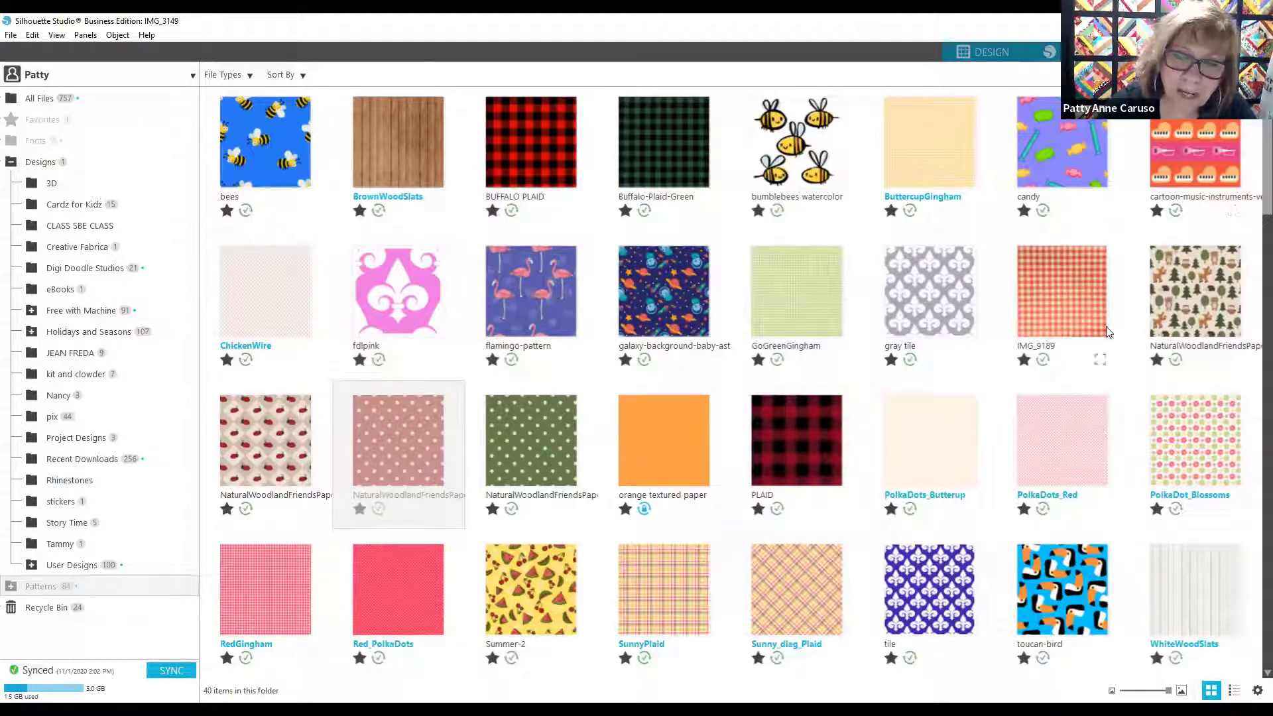
scroll(653, 367, "up", 2)
scroll(653, 367, "down", 1)
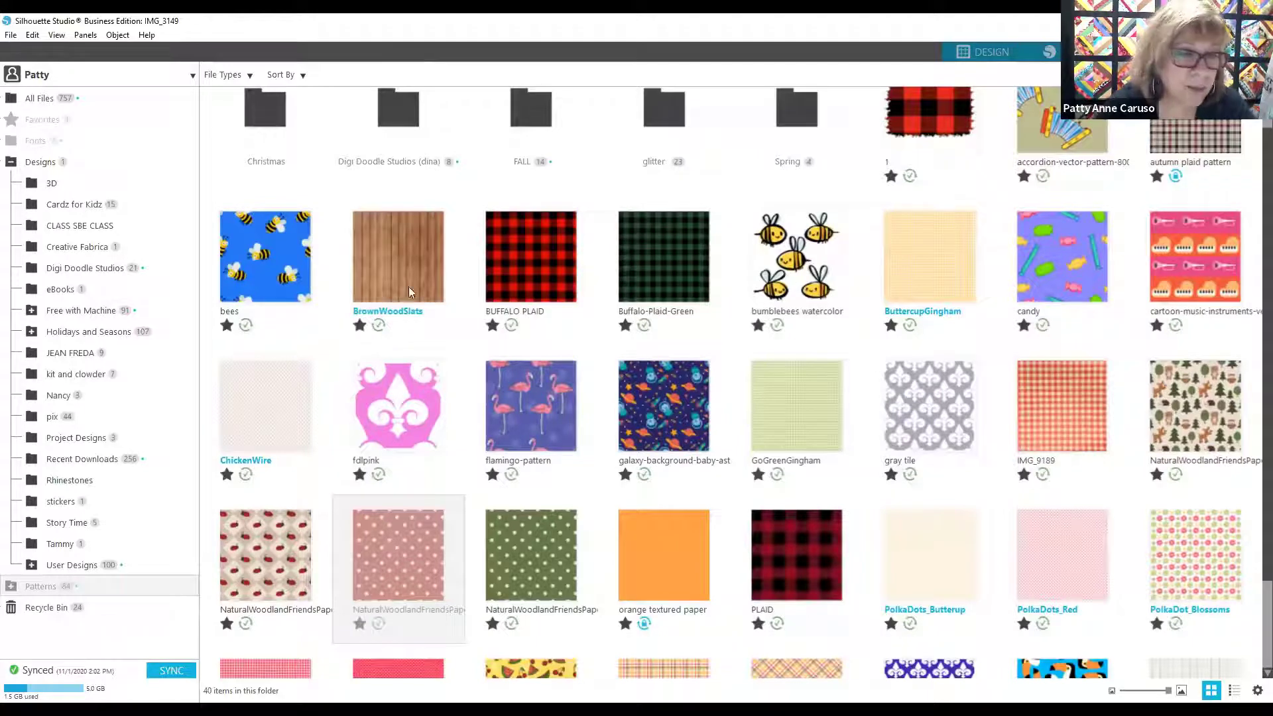
scroll(508, 223, "up", 1)
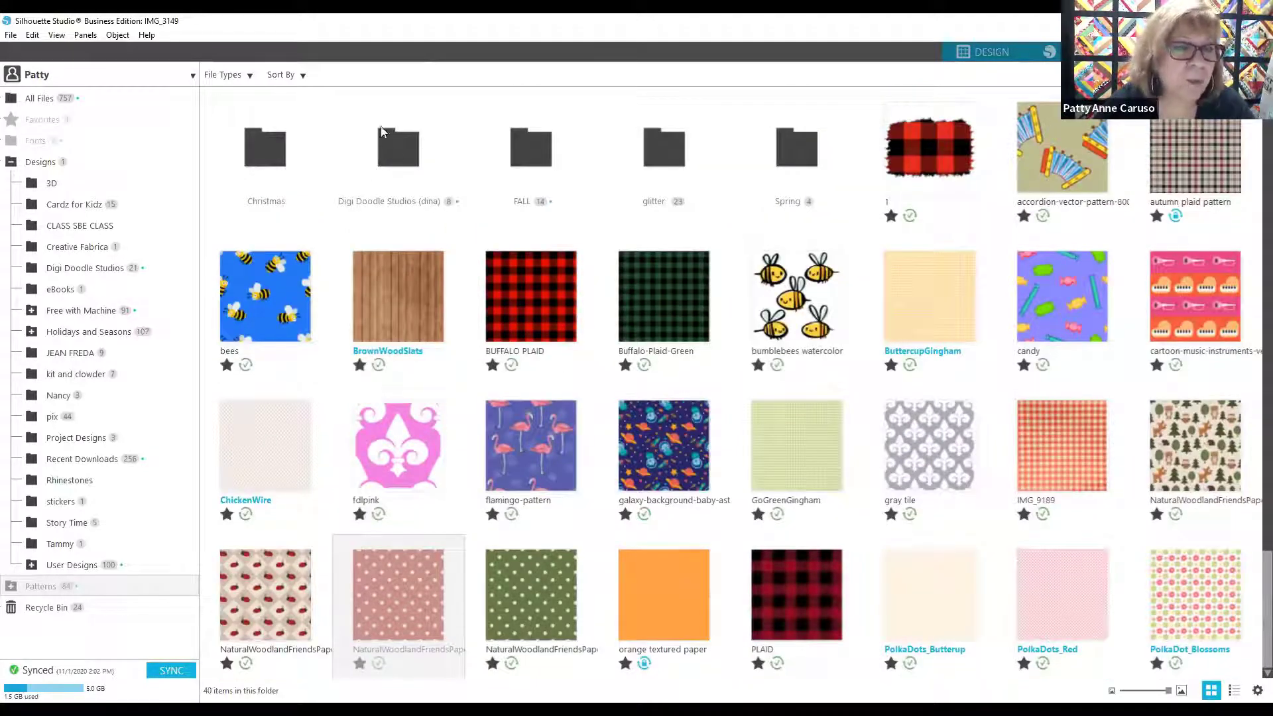
double_click(398, 161)
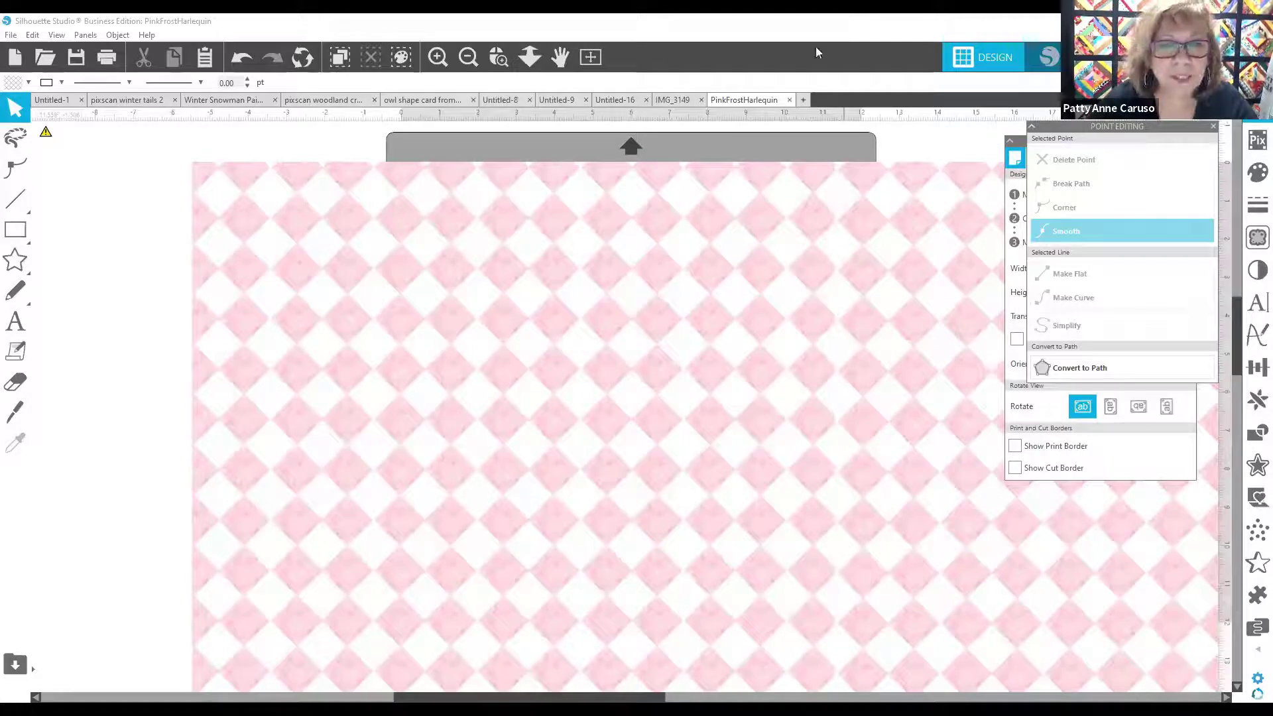
left_click(511, 292)
key("Delete")
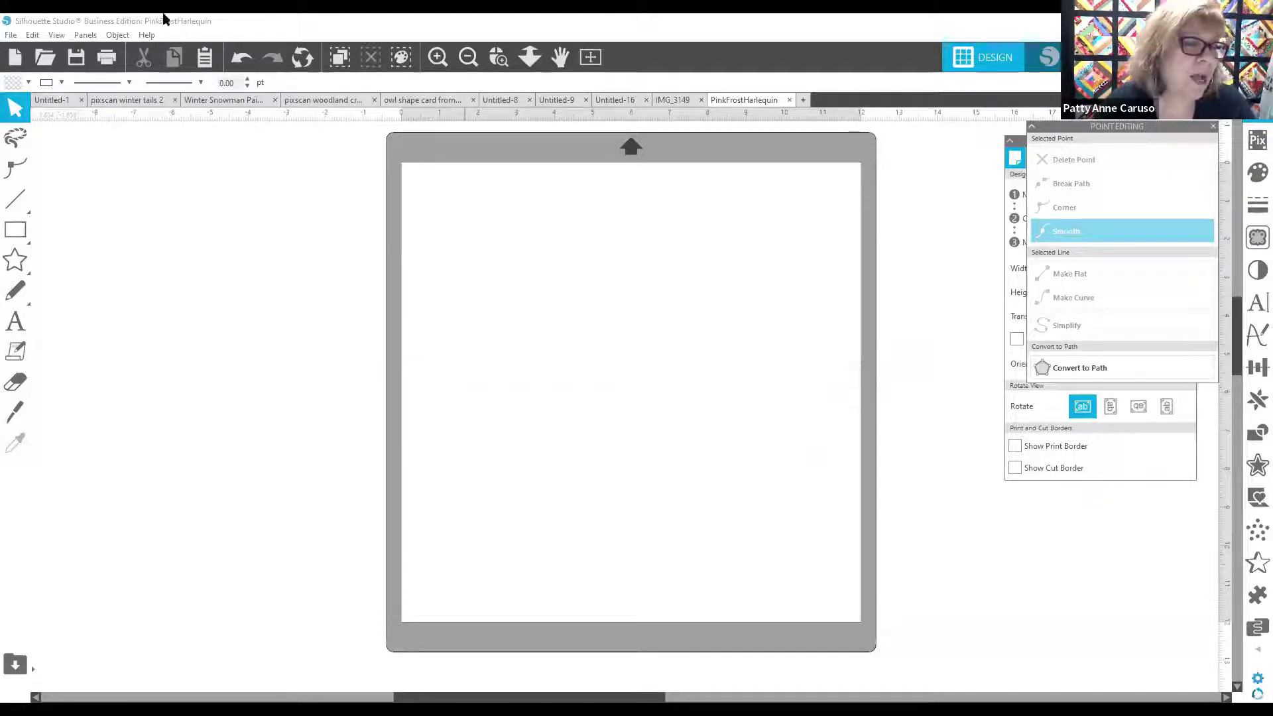
Open the Silhouette Studio user's manual and look through the PixScan and Print & Cut pages
left_click(144, 36)
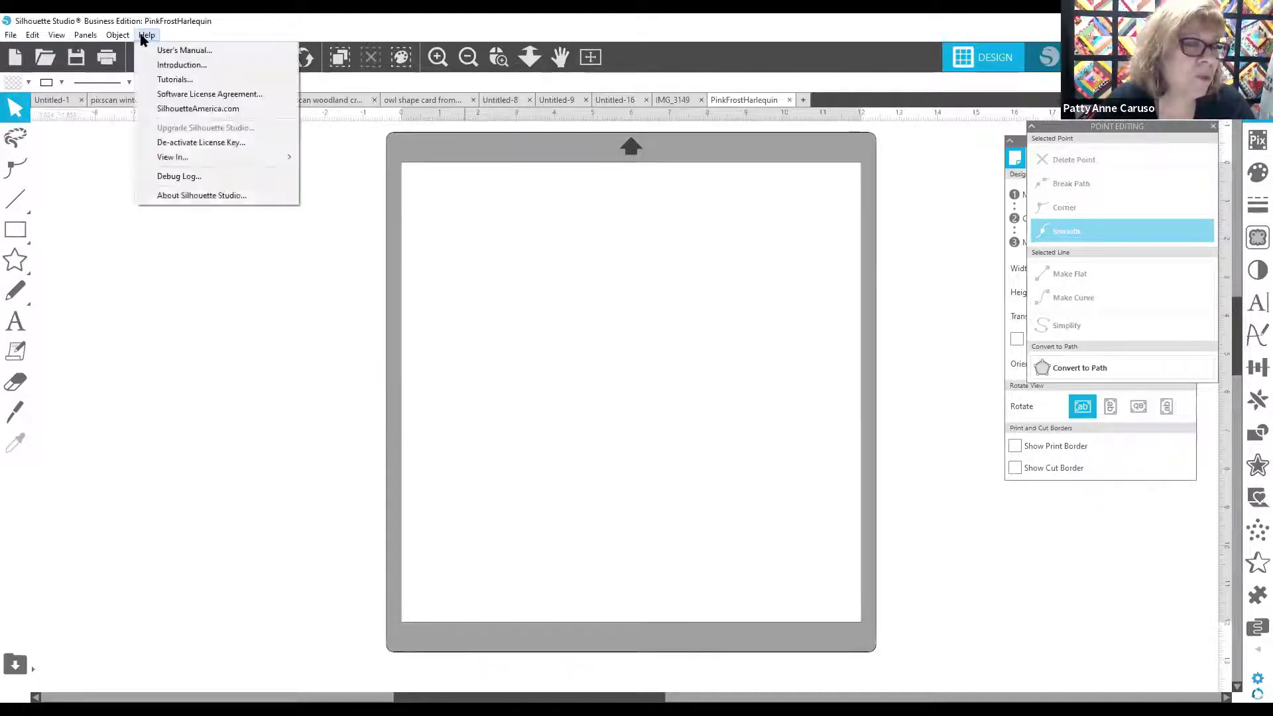
left_click(236, 49)
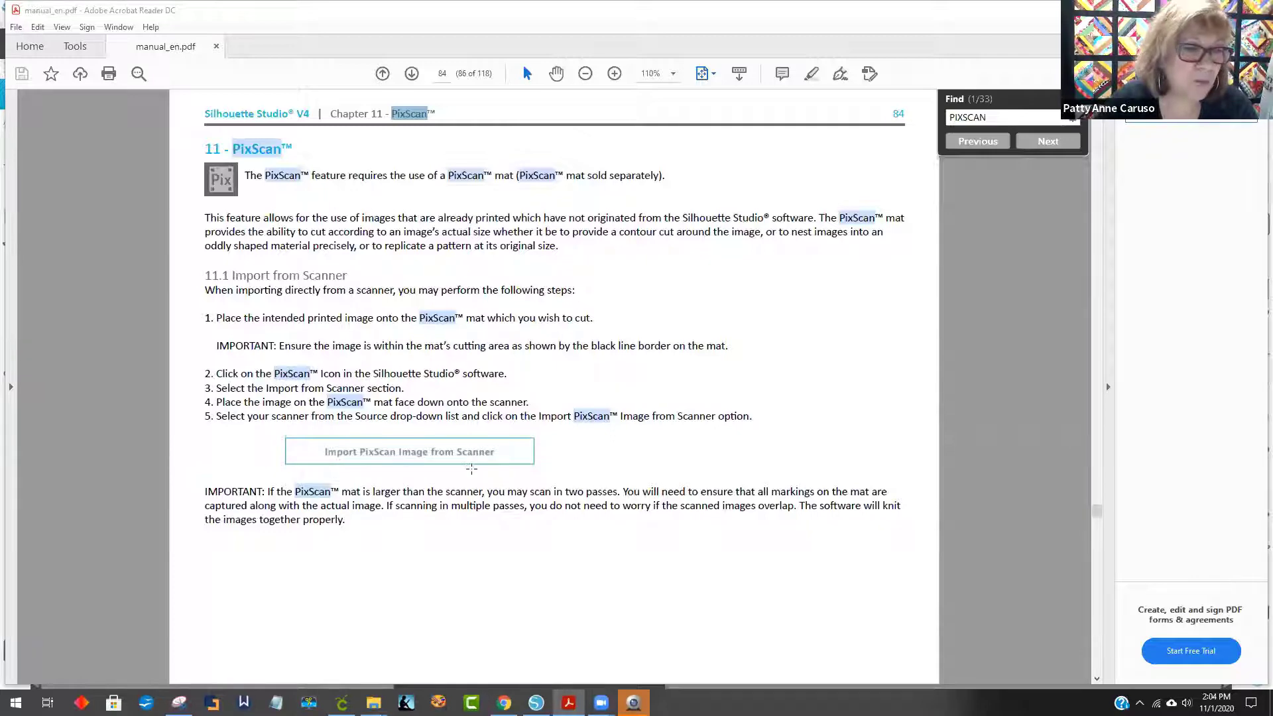
scroll(470, 476, "down", 3)
scroll(469, 475, "down", 3)
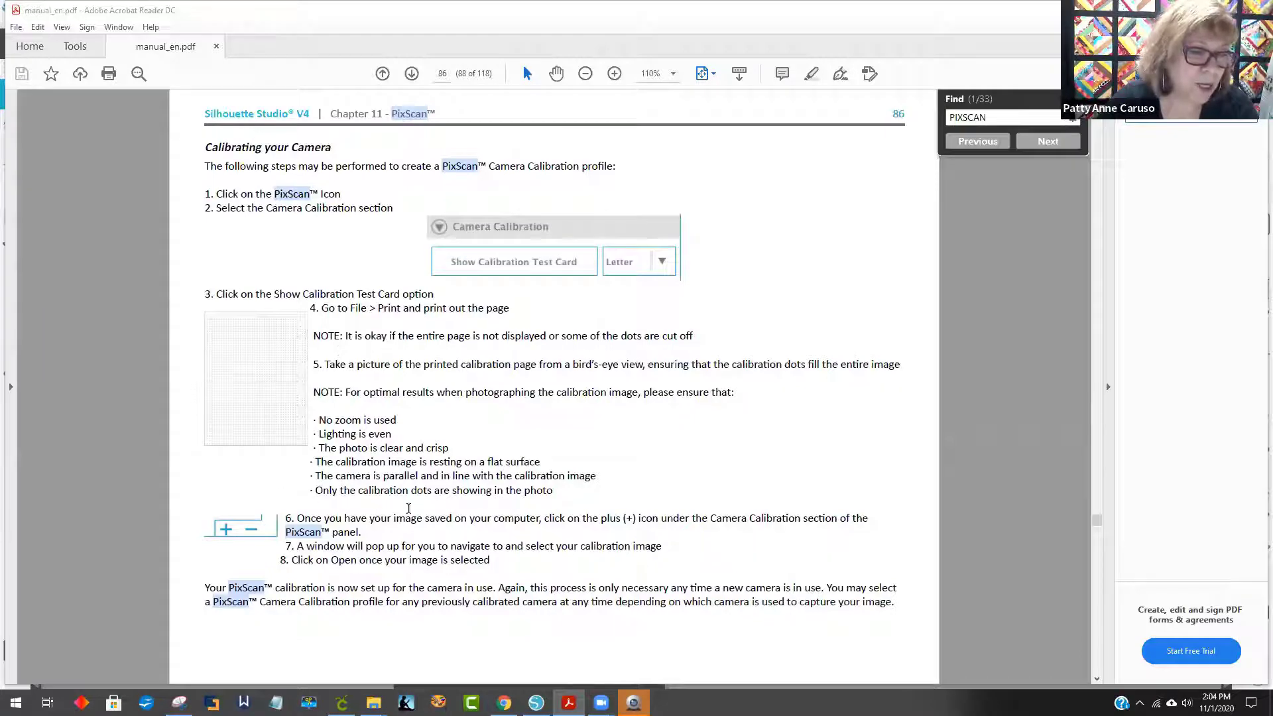
scroll(408, 508, "up", 10)
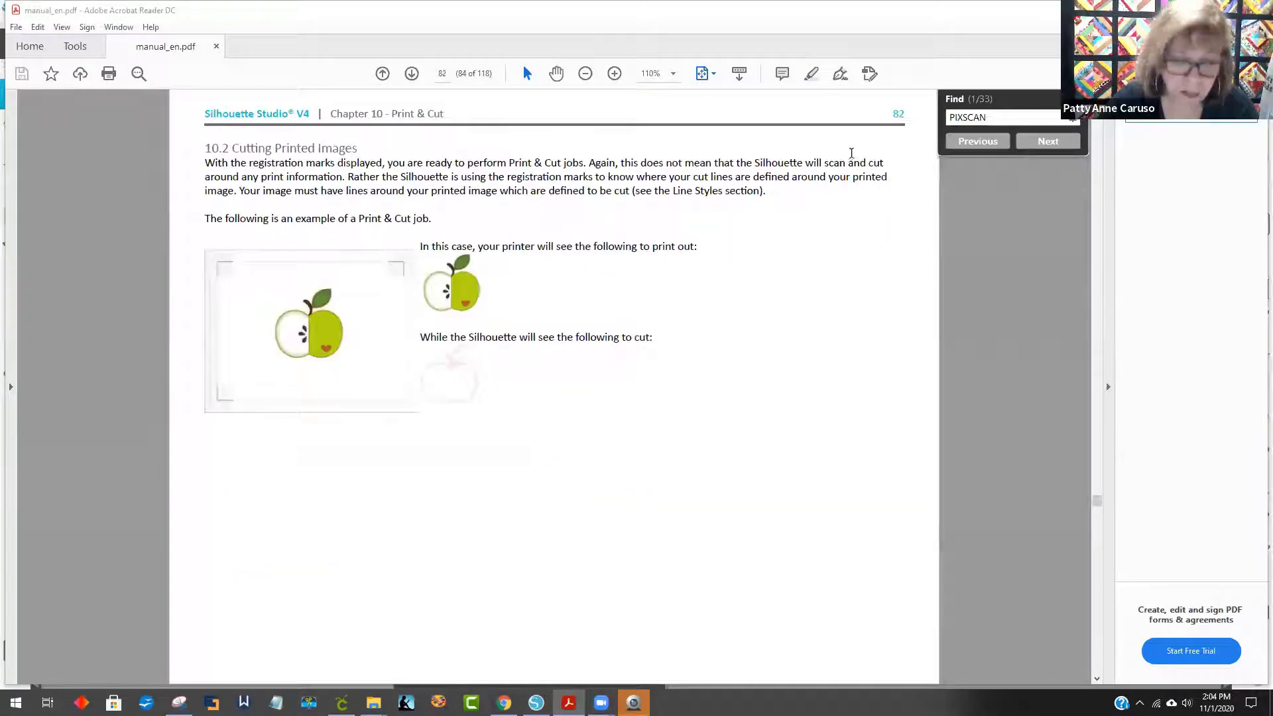
Search the manual for "subtract" to reach the Subtract All explanation
left_click_drag(1004, 118, 947, 117)
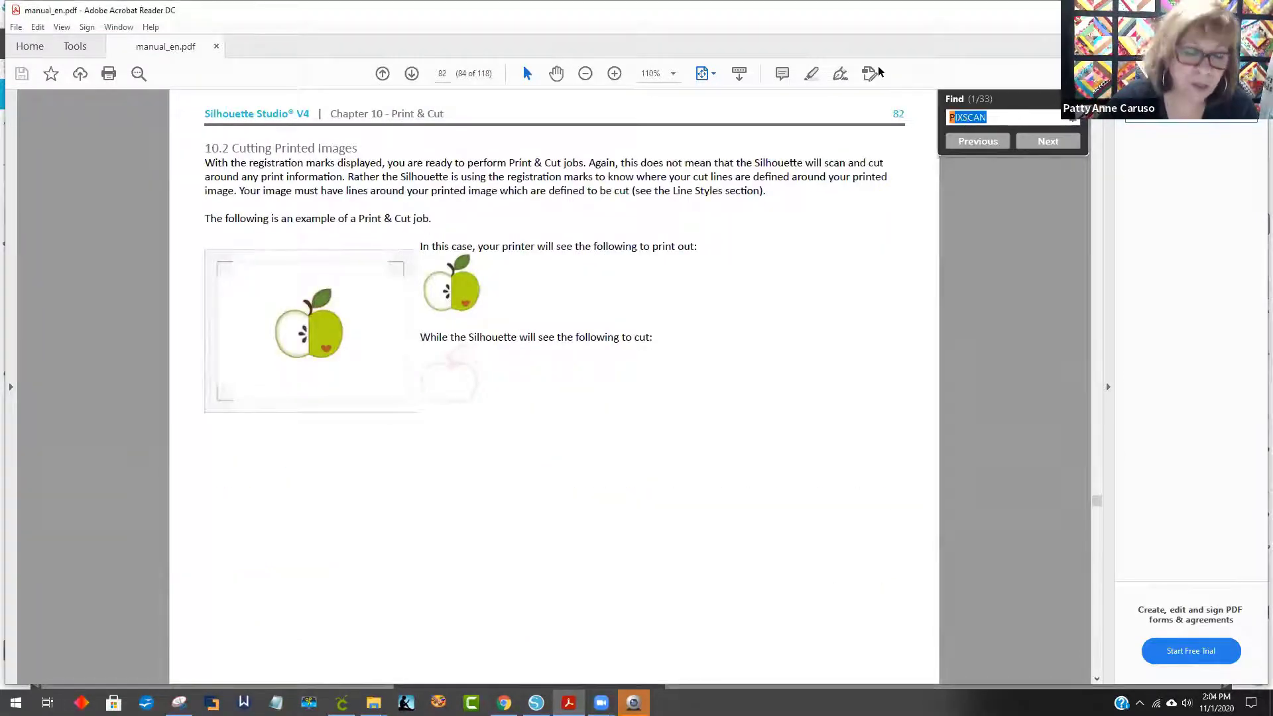
type("subtract")
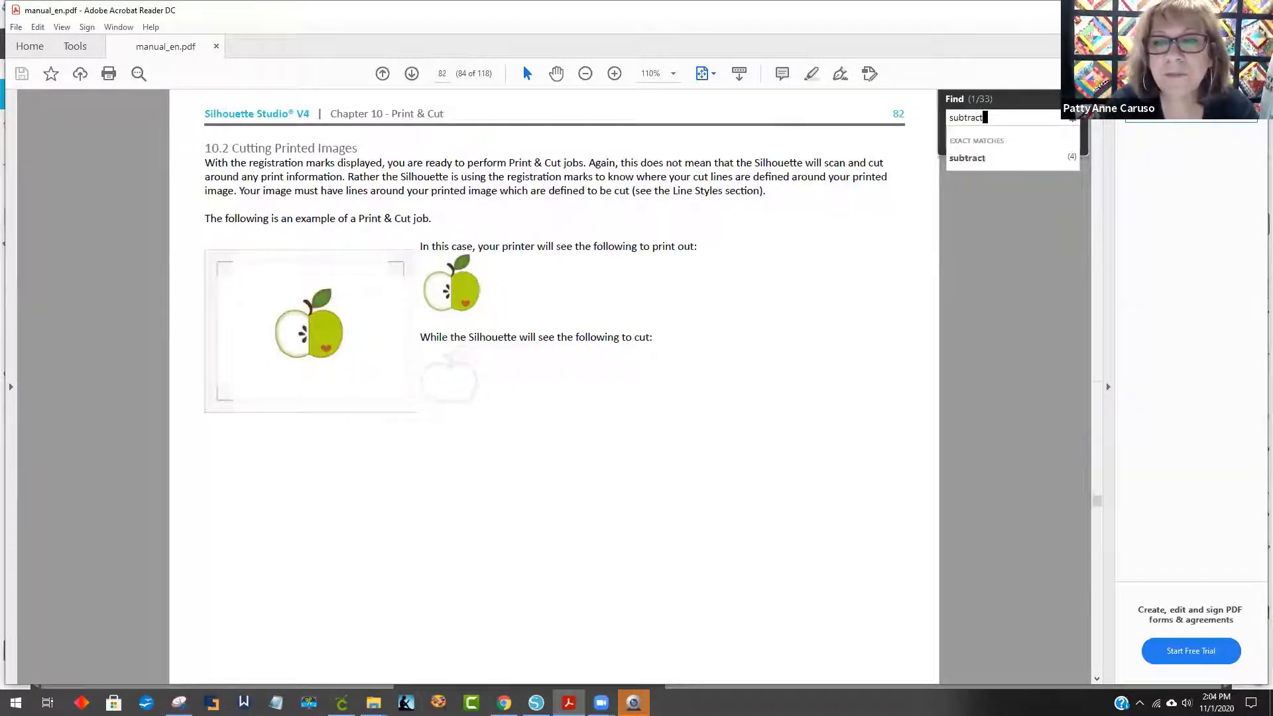
key("Return")
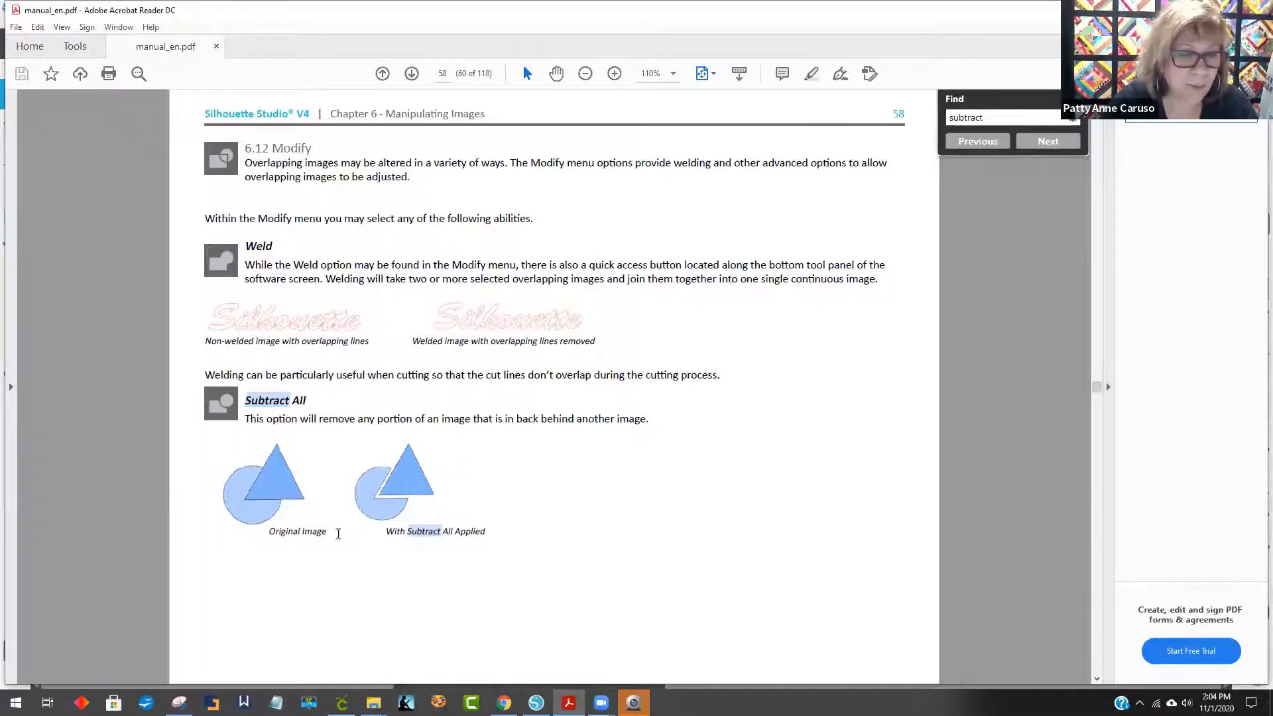
Look through the Divide, Subtract and Intersect explanations in the manual's Modify section
scroll(518, 525, "down", 2)
scroll(527, 527, "up", 1)
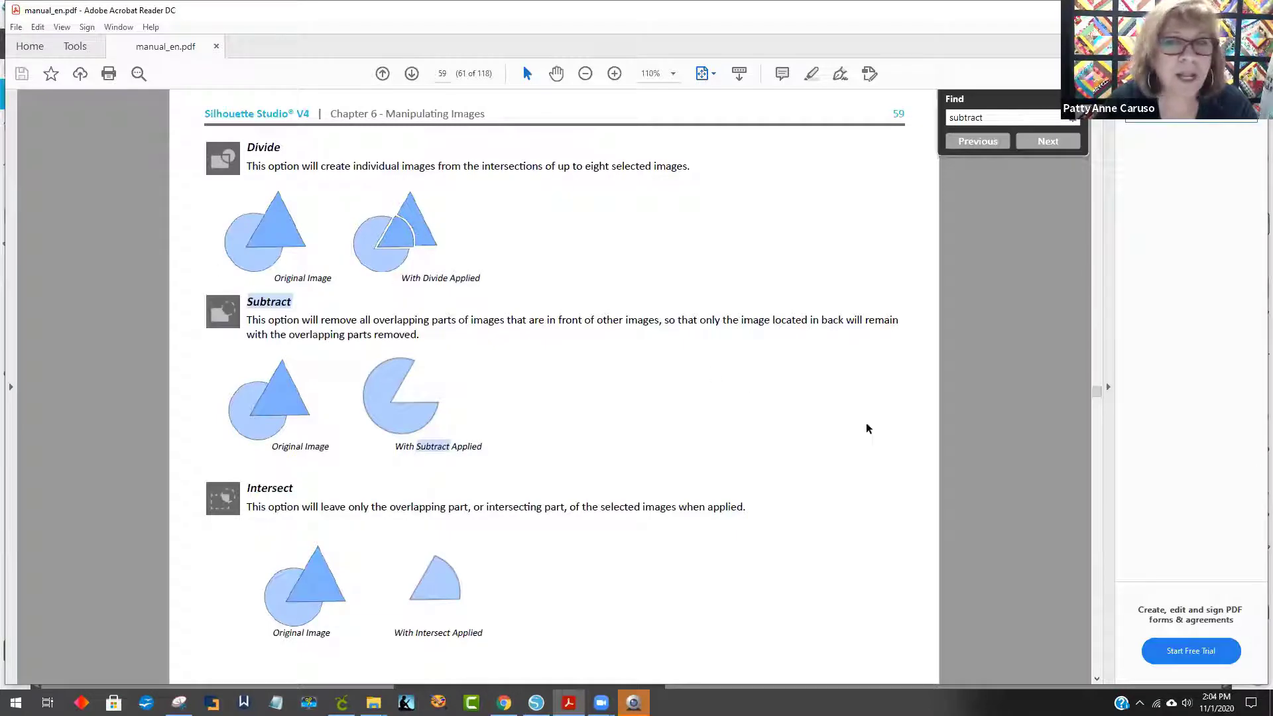
scroll(933, 435, "up", 5)
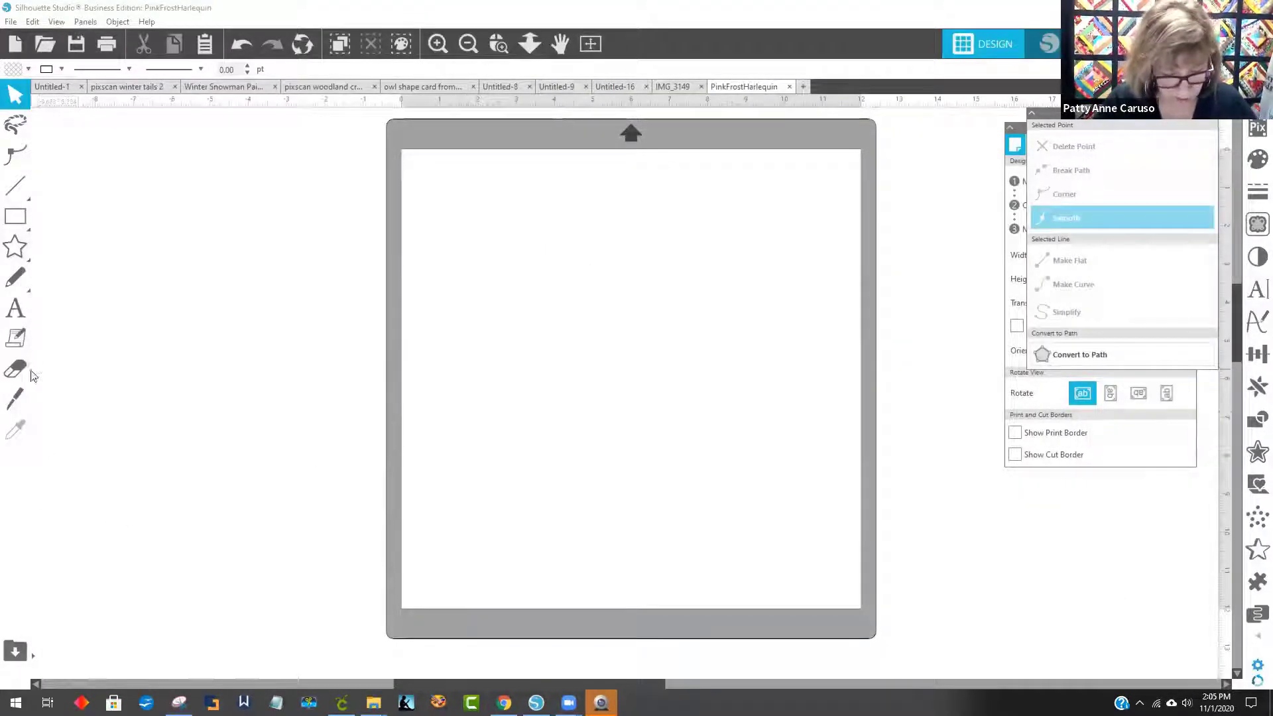
Draw a star about 3.5 in wide on the blank page and place a wedge with sides of about 2.5 in overlapping its right point
left_click(14, 398)
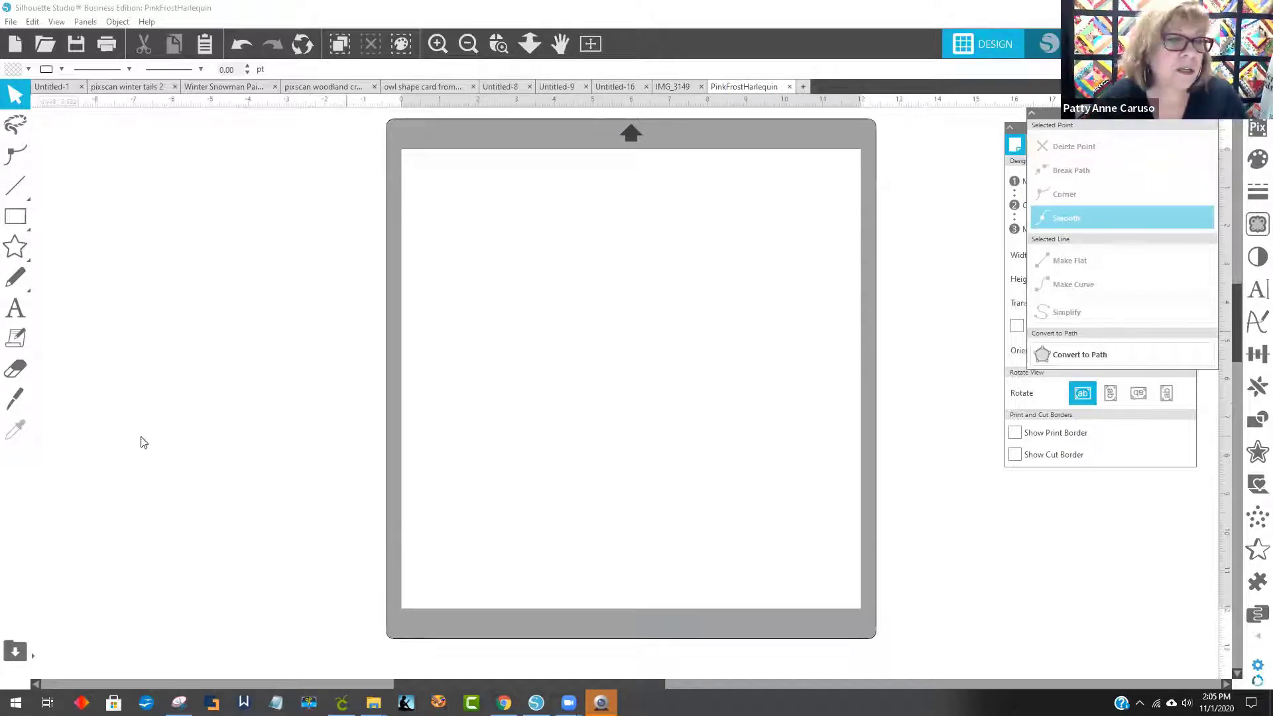
left_click(12, 253)
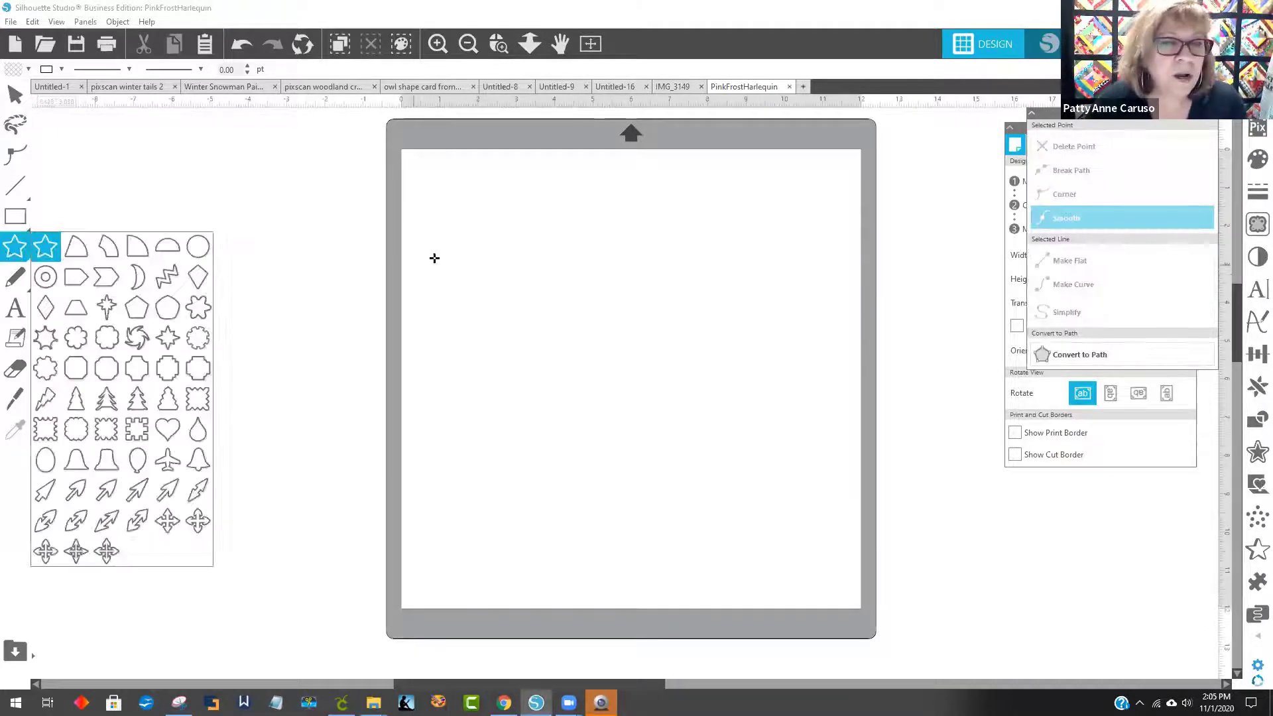
left_click_drag(435, 259, 530, 264)
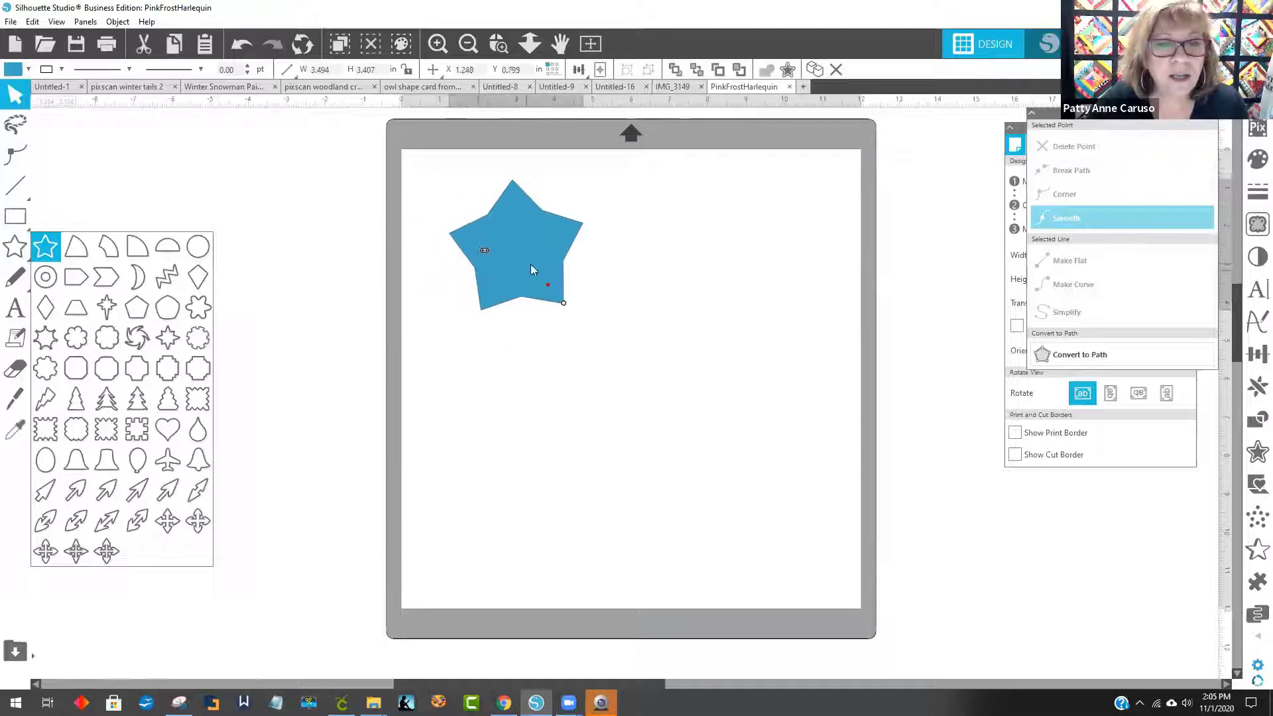
left_click(15, 247)
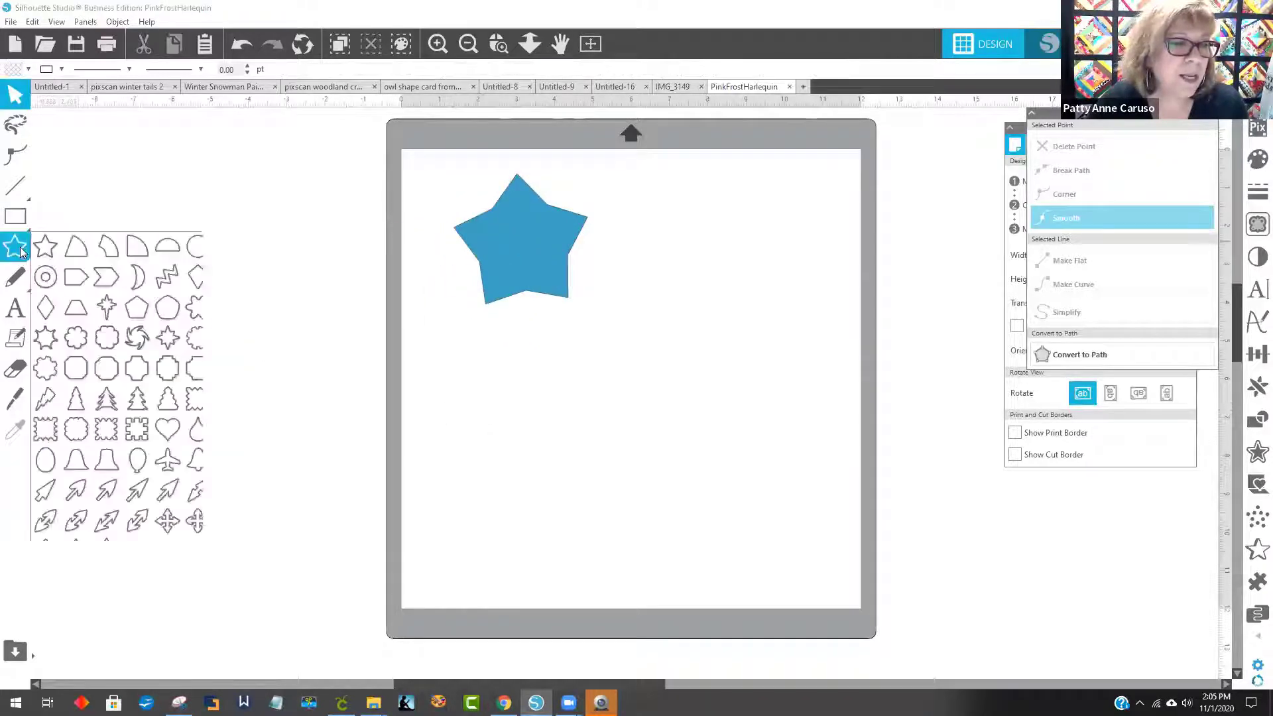
left_click(76, 247)
left_click_drag(554, 236, 606, 181)
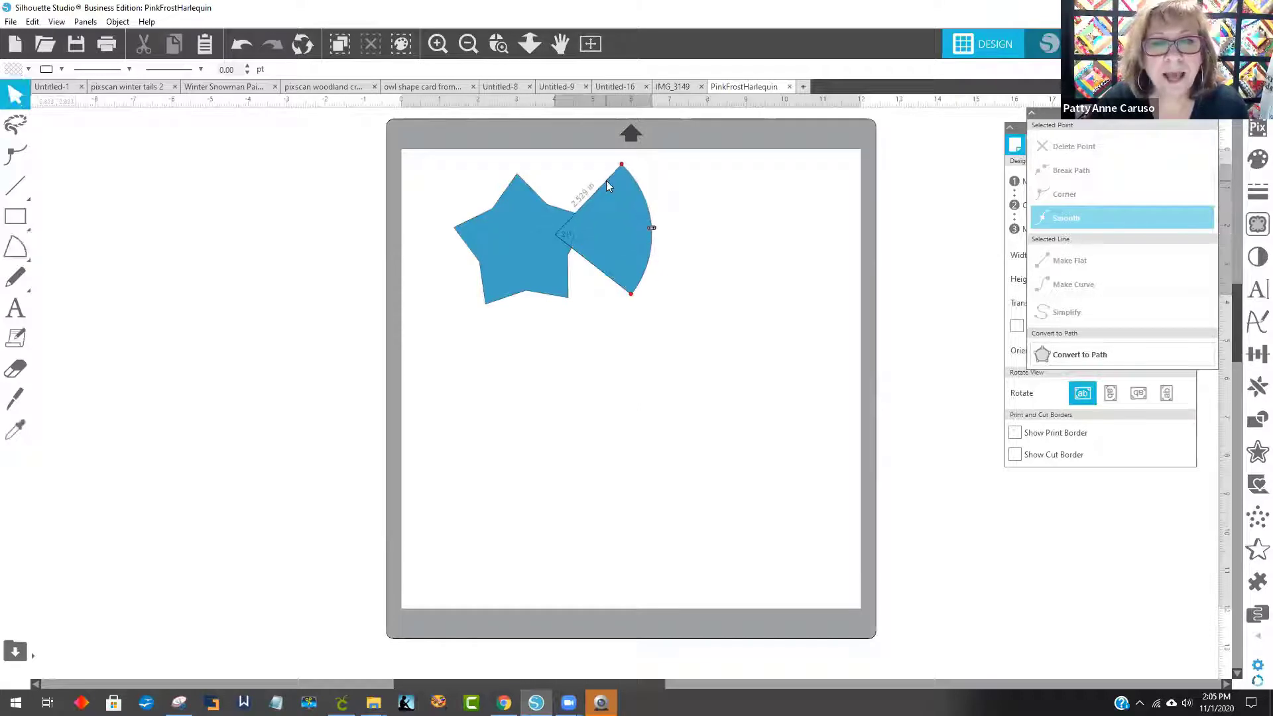
mouse_move(604, 254)
left_mouse_down()
mouse_move(584, 276)
mouse_move(596, 272)
mouse_move(583, 256)
left_mouse_up()
Subtract the wedge from the star and delete the remaining shape
left_click_drag(666, 331, 436, 112)
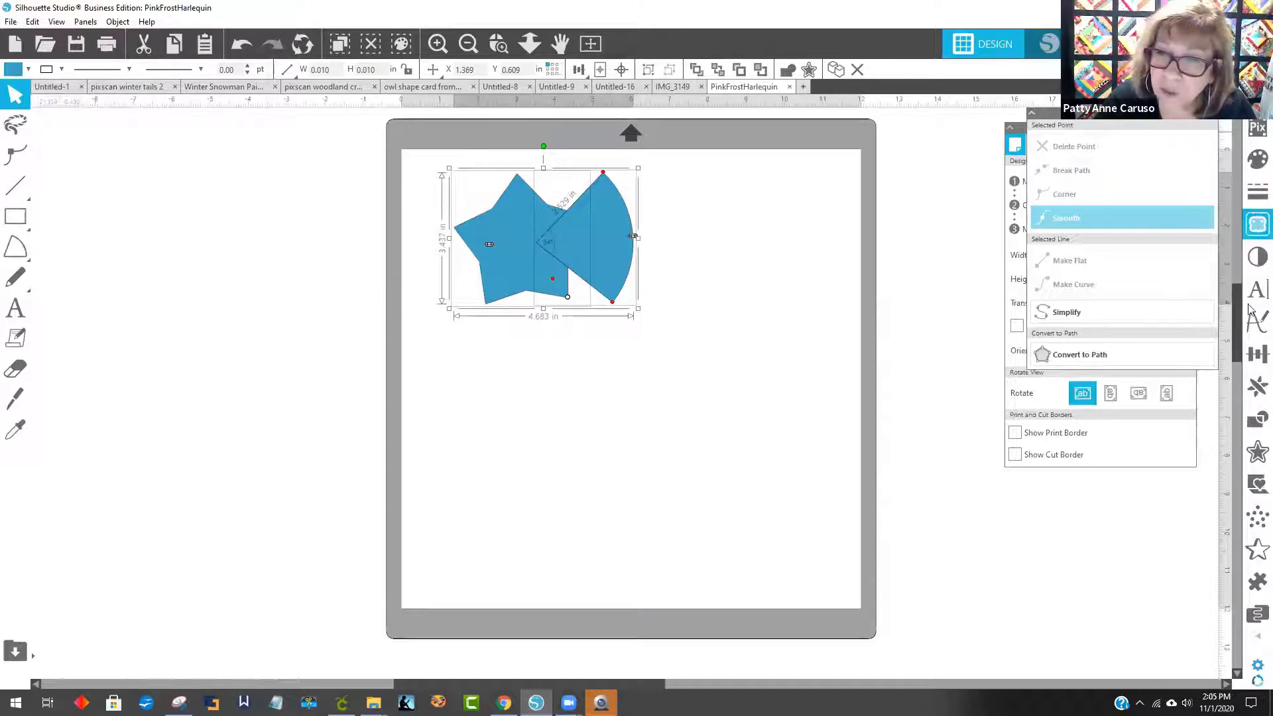
left_click(1258, 419)
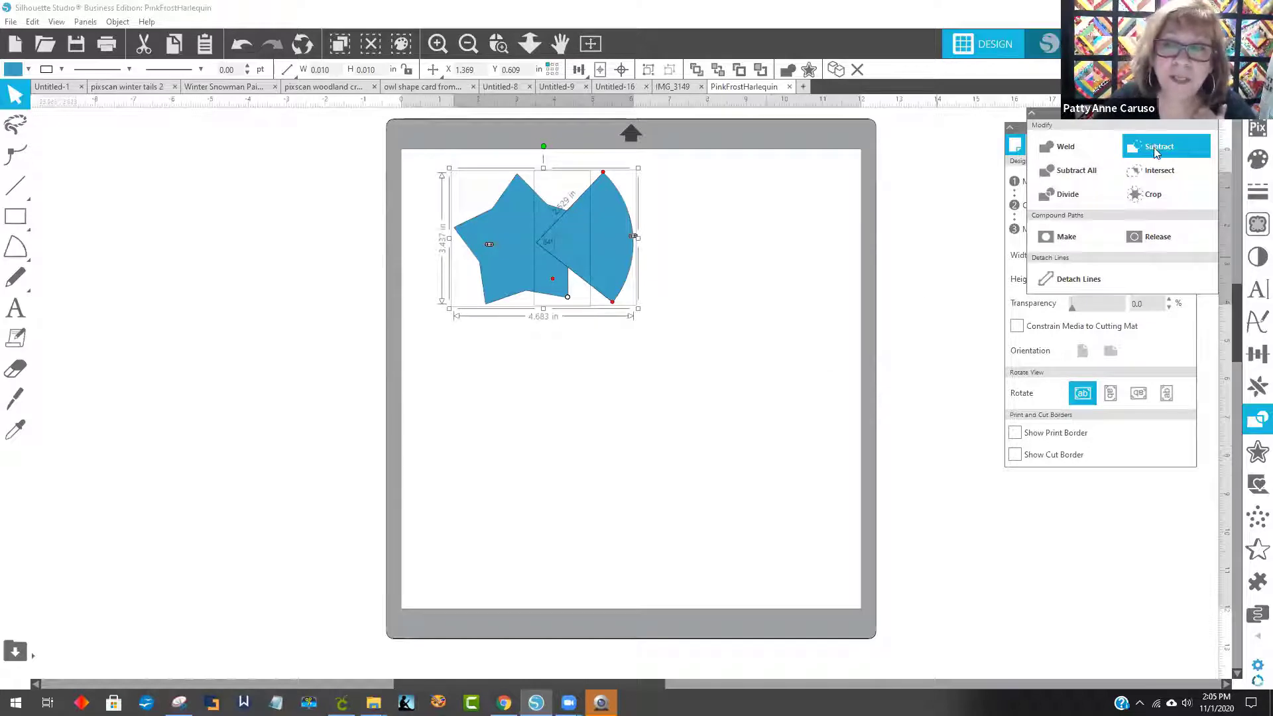
left_click(1155, 148)
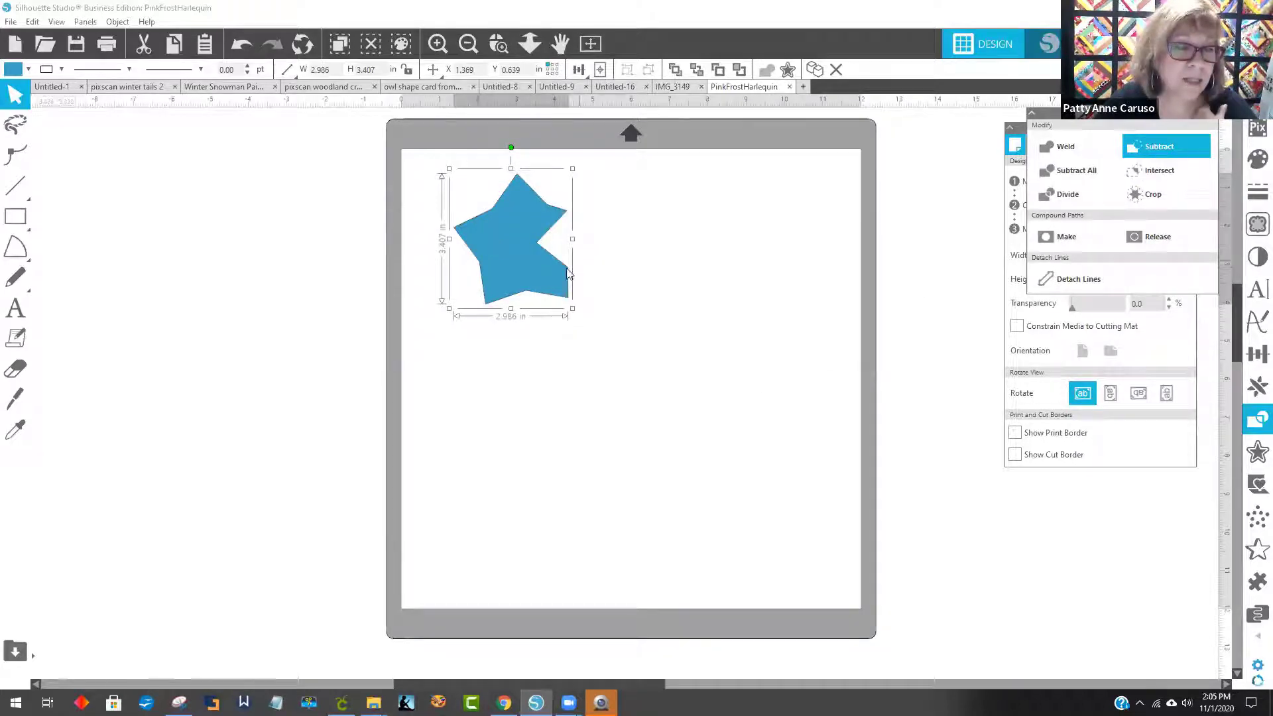
key("Delete")
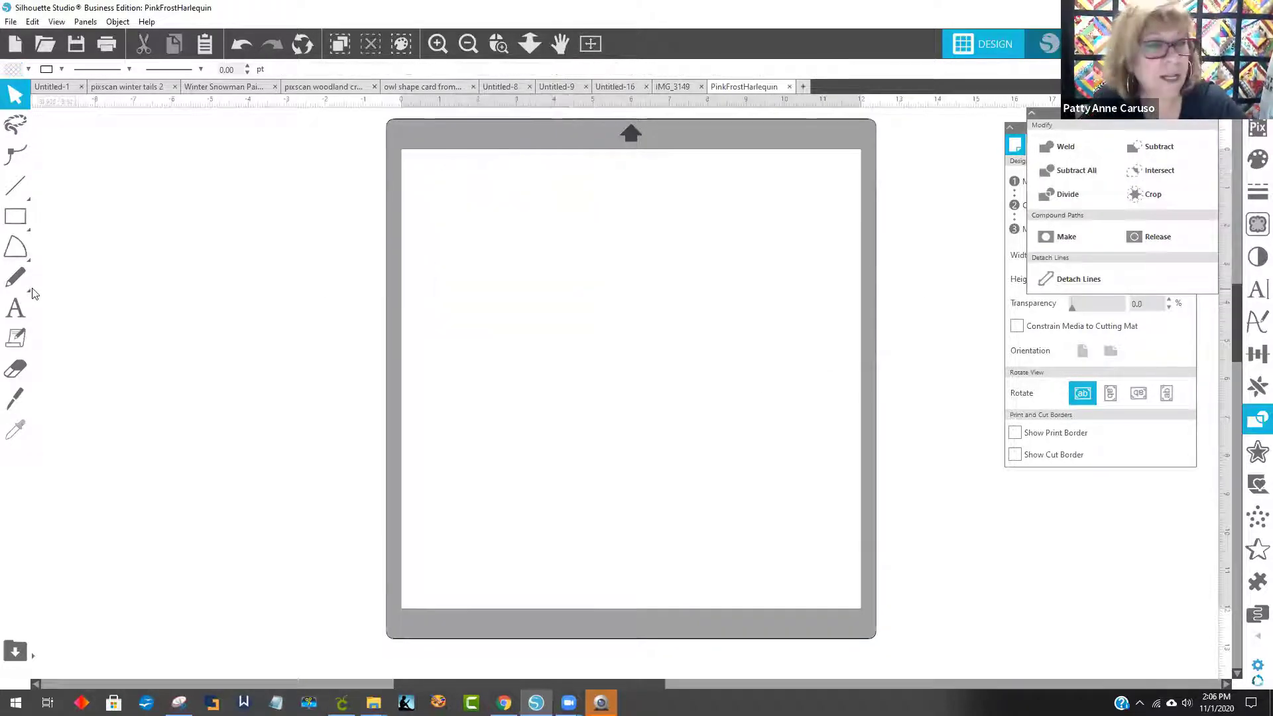
Draw a seven-petal flower about 5.57 by 5.53 in and a pointed star about 1.95 by 1.53 in over its centre
left_click(15, 249)
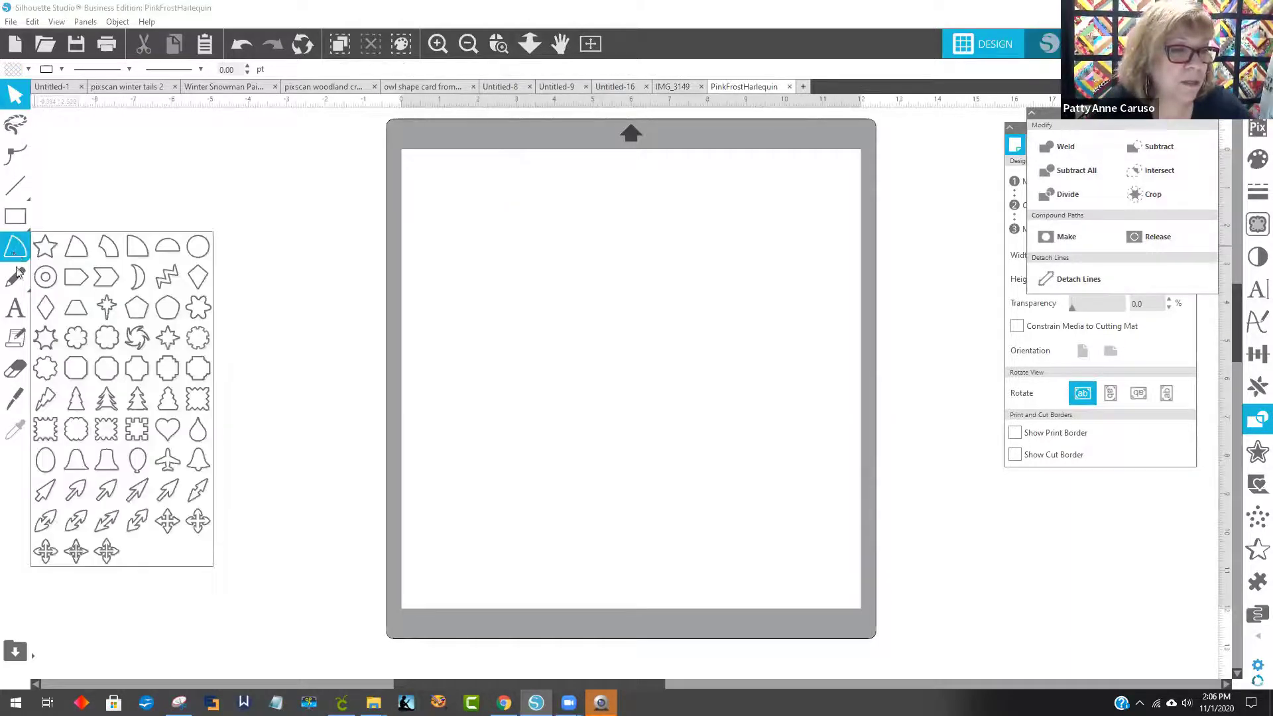
left_click(96, 332)
left_click_drag(454, 263, 565, 260)
left_click(16, 246)
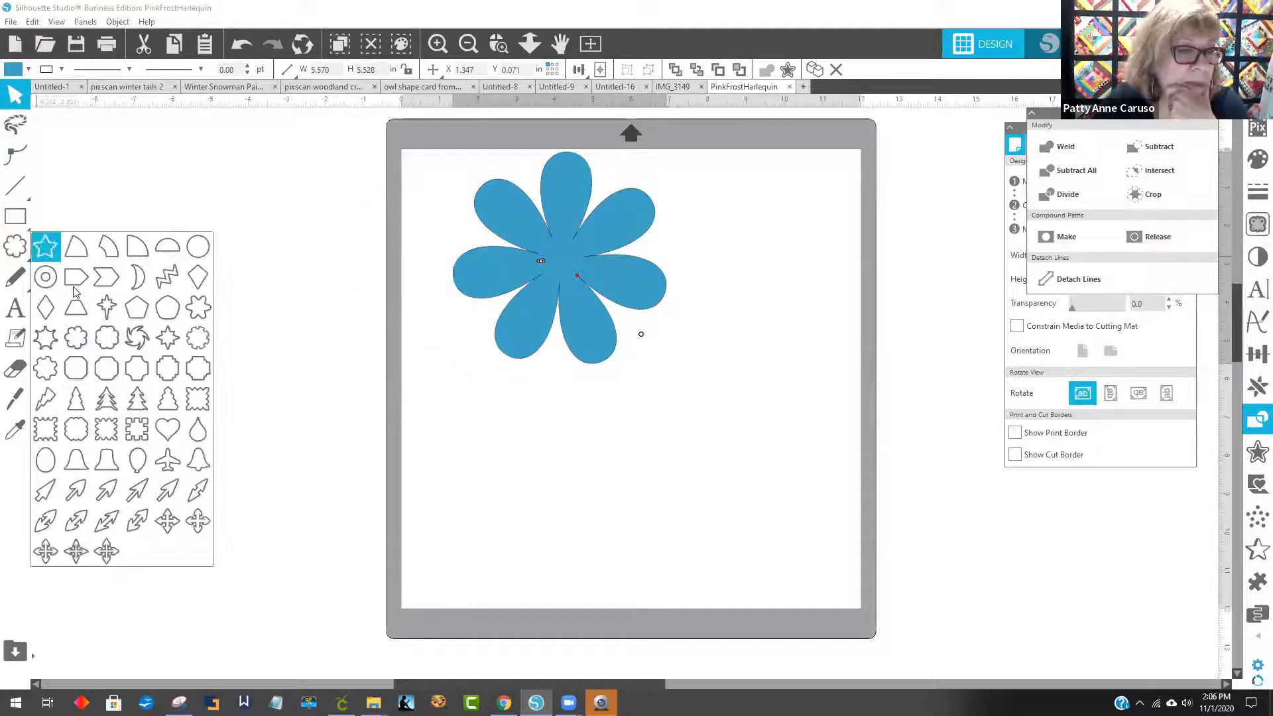
left_click(101, 311)
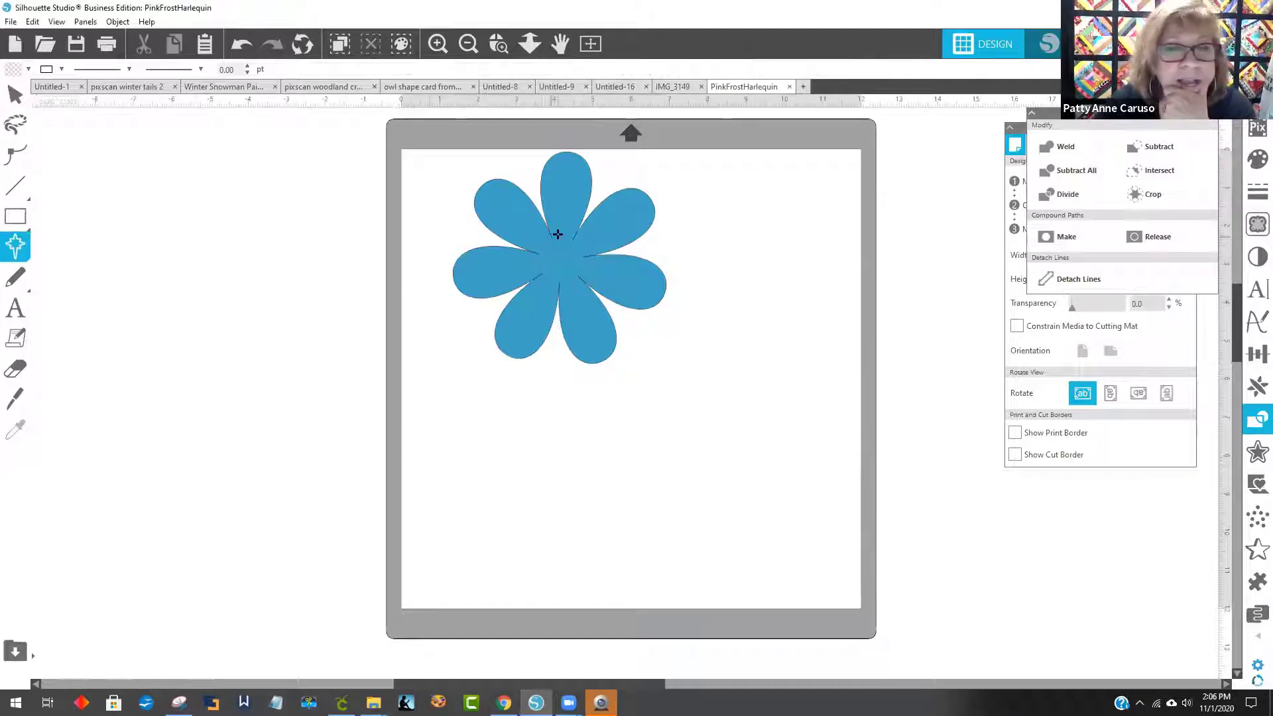
mouse_move(545, 246)
left_mouse_down()
mouse_move(567, 277)
mouse_move(560, 269)
left_mouse_up()
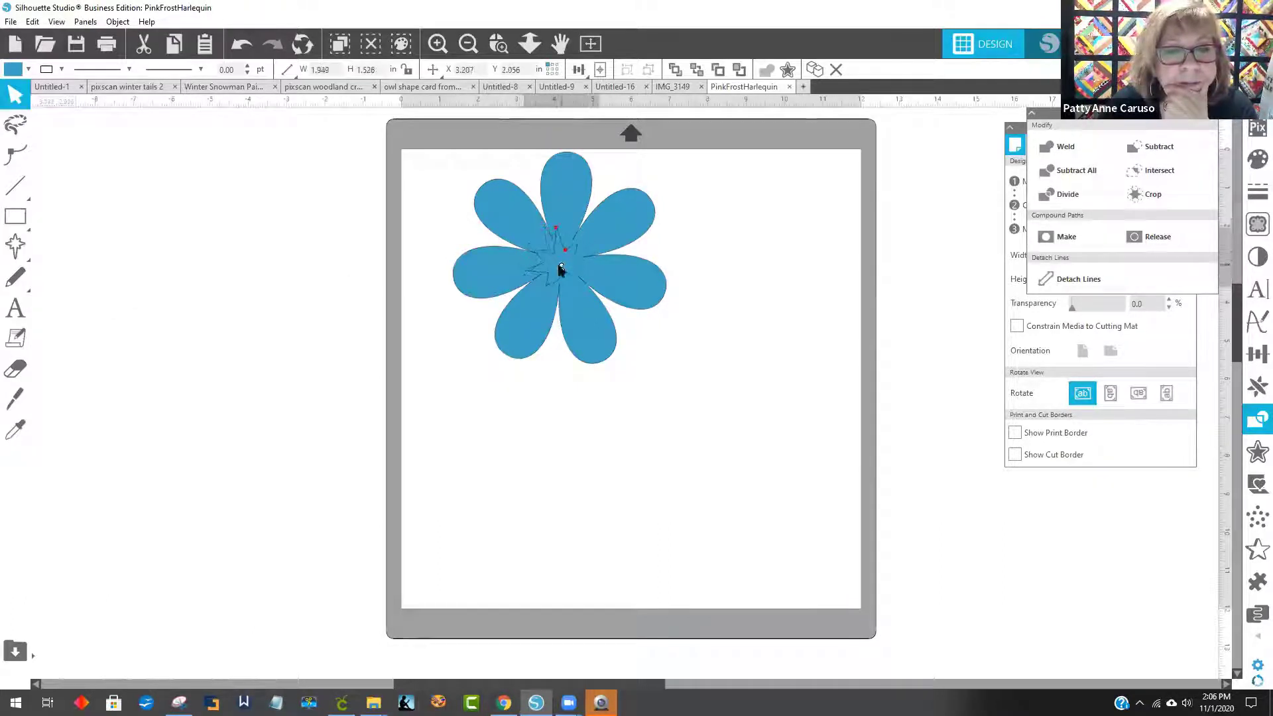
left_click(683, 369)
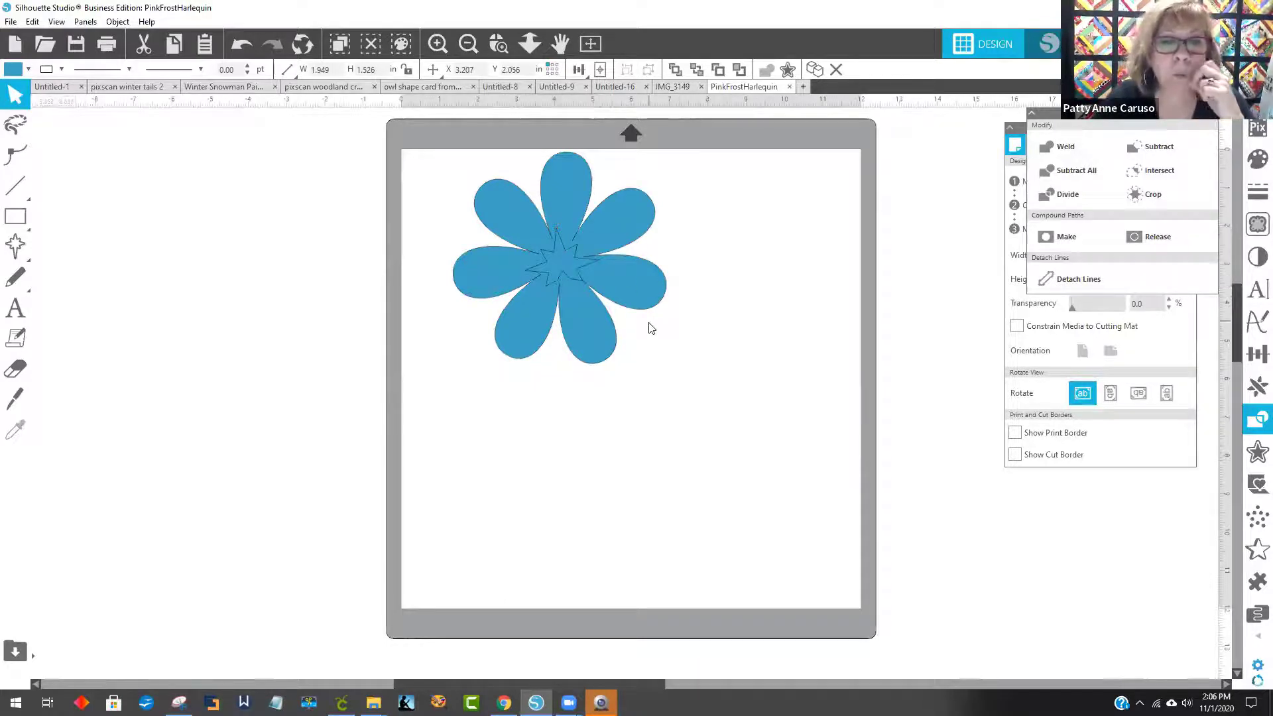
Subtract the star from the flower's centre and undo the subtraction
left_click(563, 249)
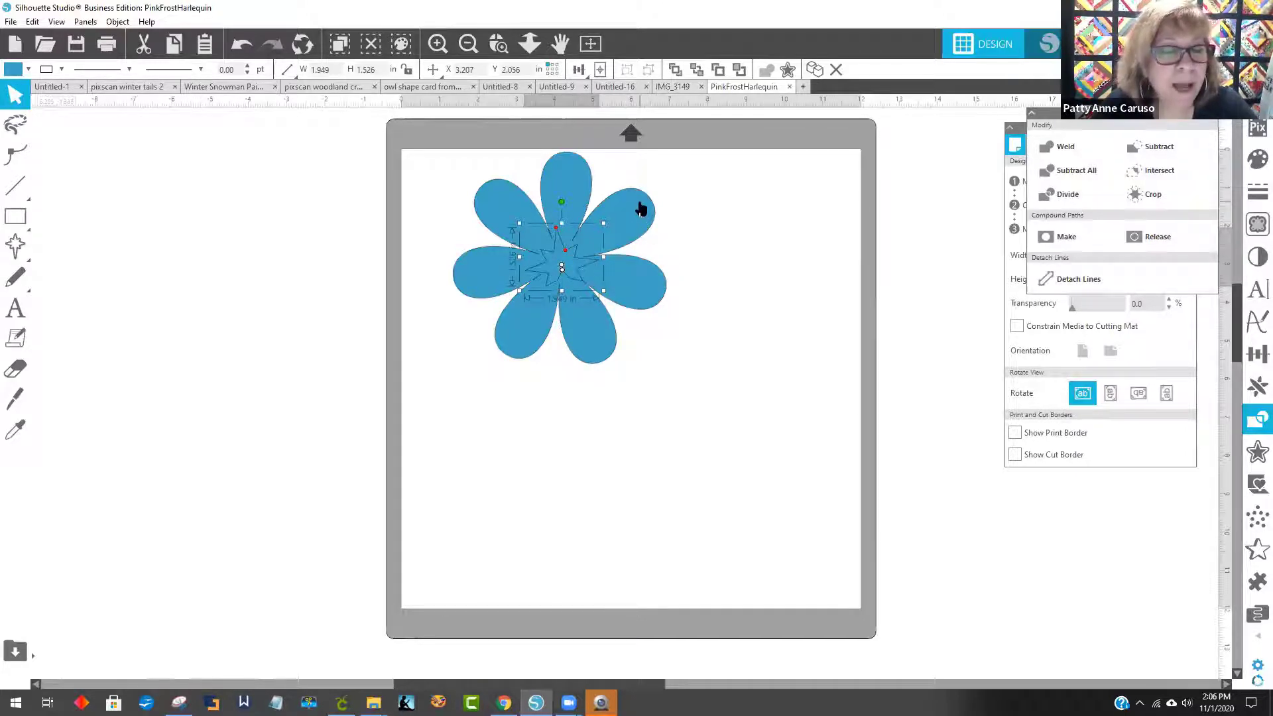
left_click_drag(696, 402, 471, 167)
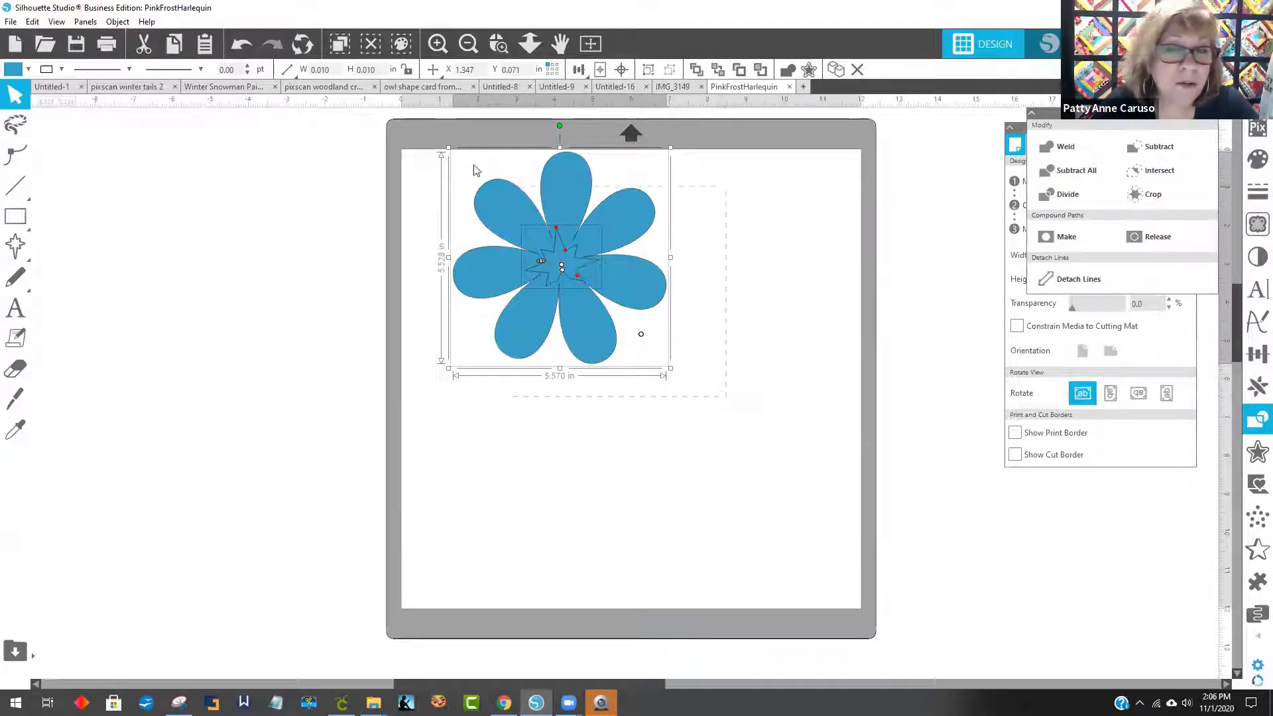
left_click(1162, 147)
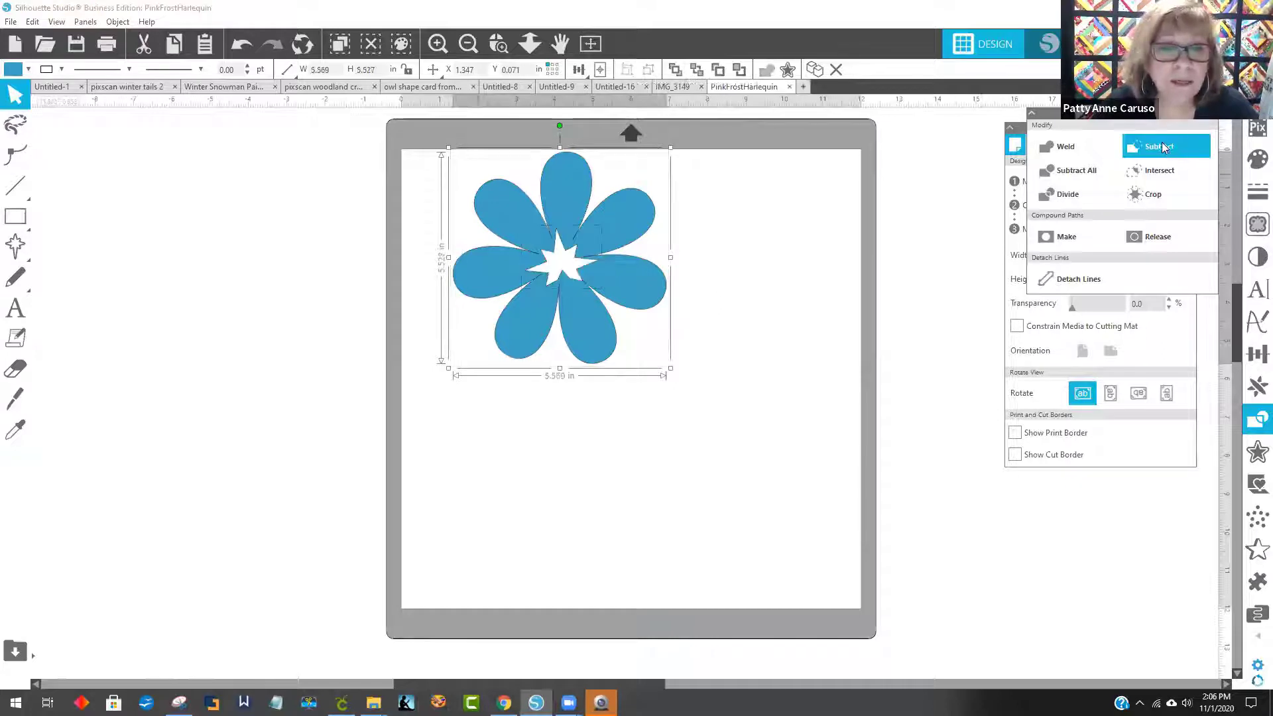
left_click(242, 47)
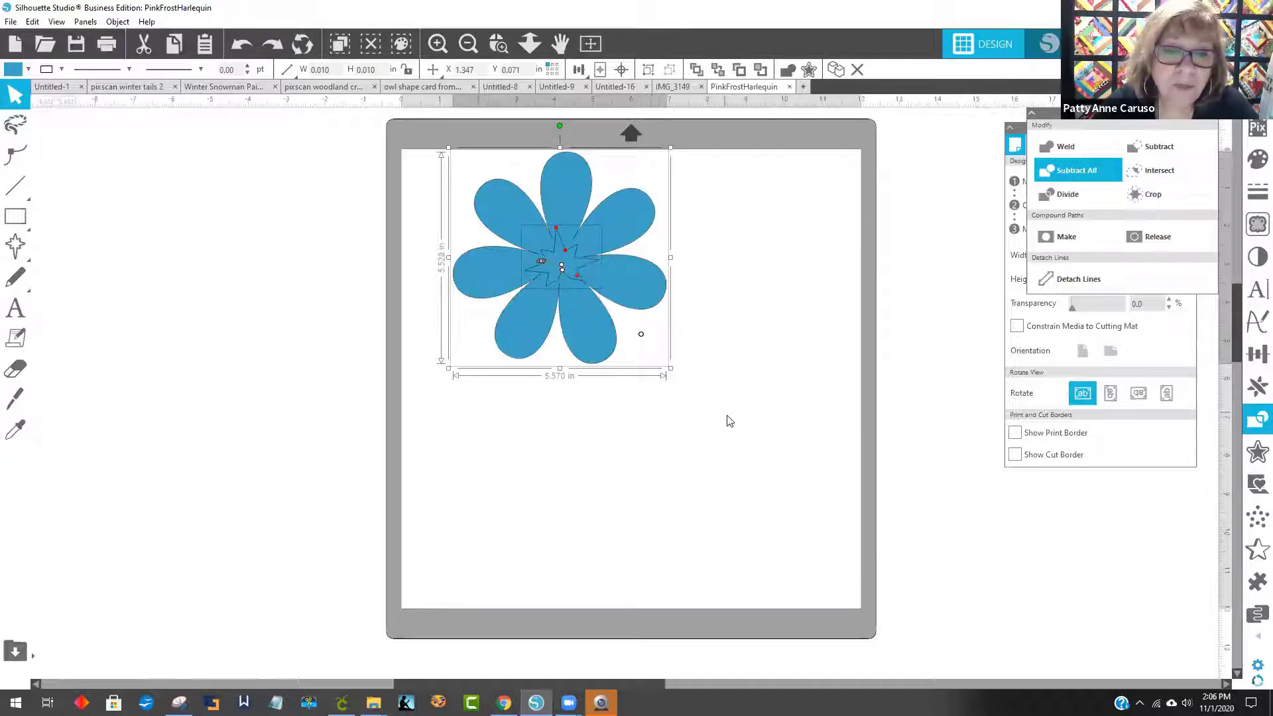
Apply Subtract All to the flower and star, and separate them by moving the star below the flower
left_click(1077, 171)
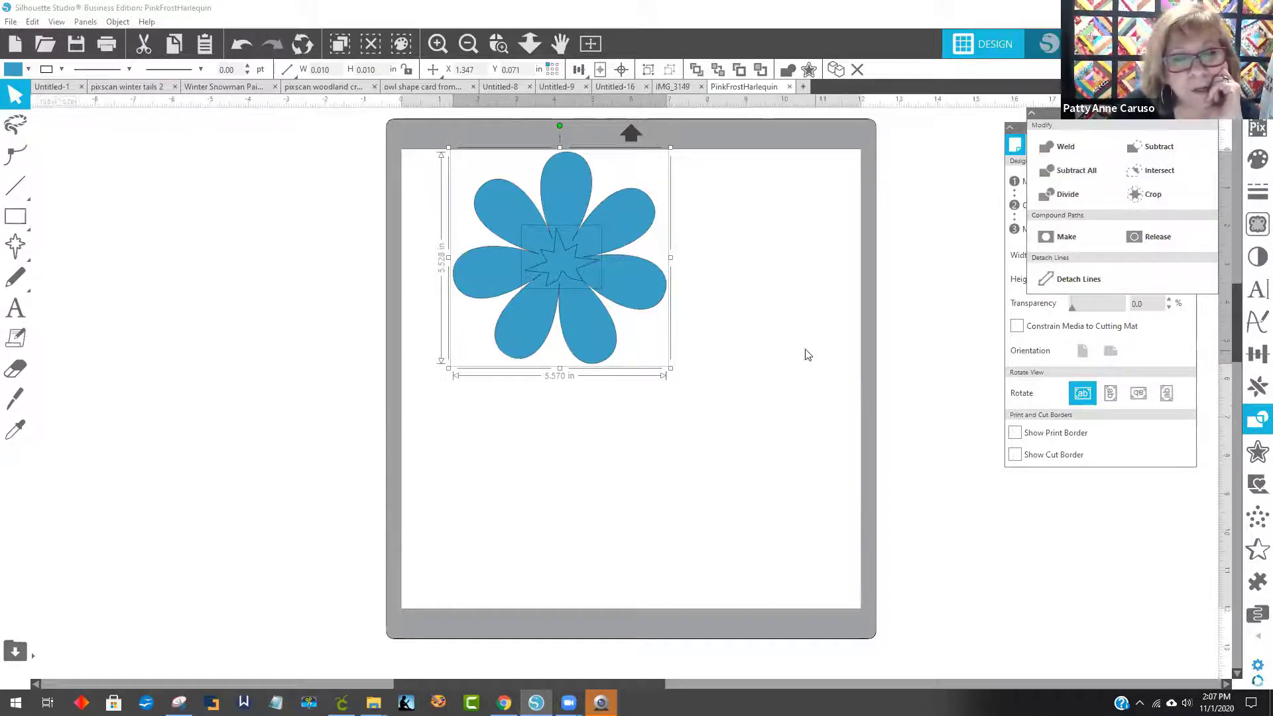
left_click(710, 305)
left_click_drag(567, 275, 495, 436)
left_click_drag(521, 335, 490, 343)
left_click(370, 164)
Undo the moves that separated the star from the flower
left_click(232, 43)
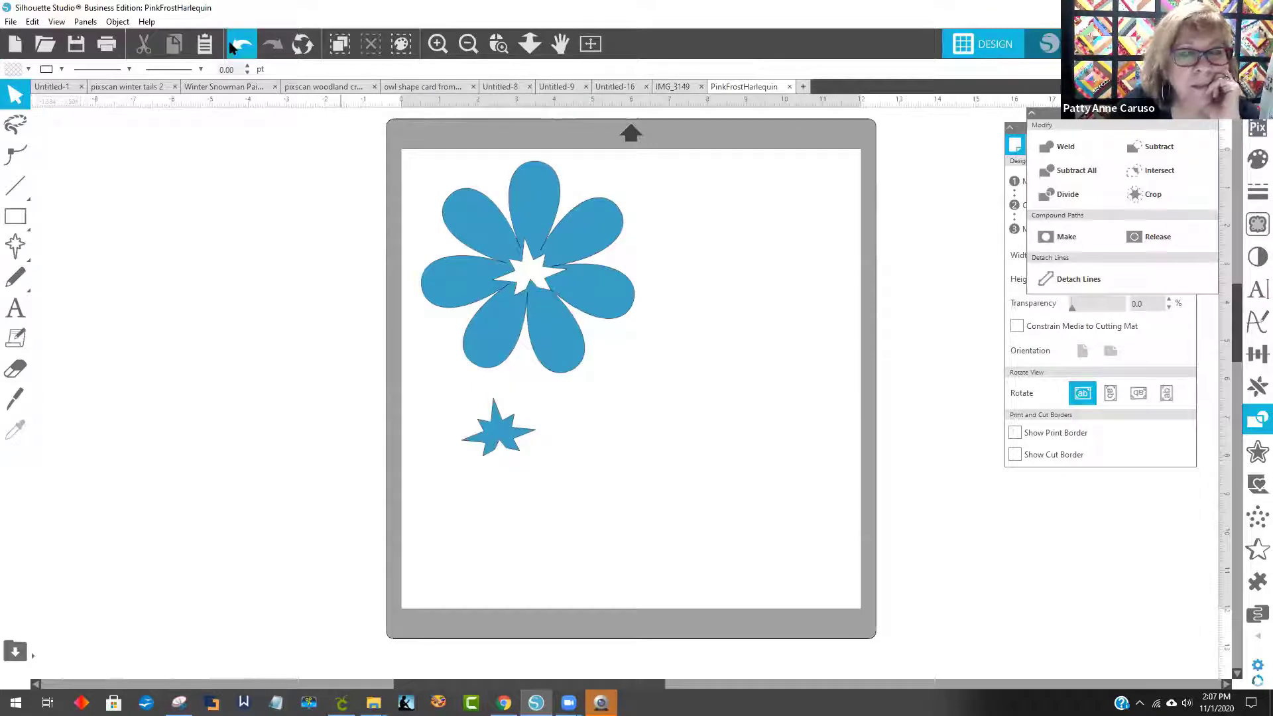
left_click(232, 42)
left_click(232, 42)
left_click(232, 43)
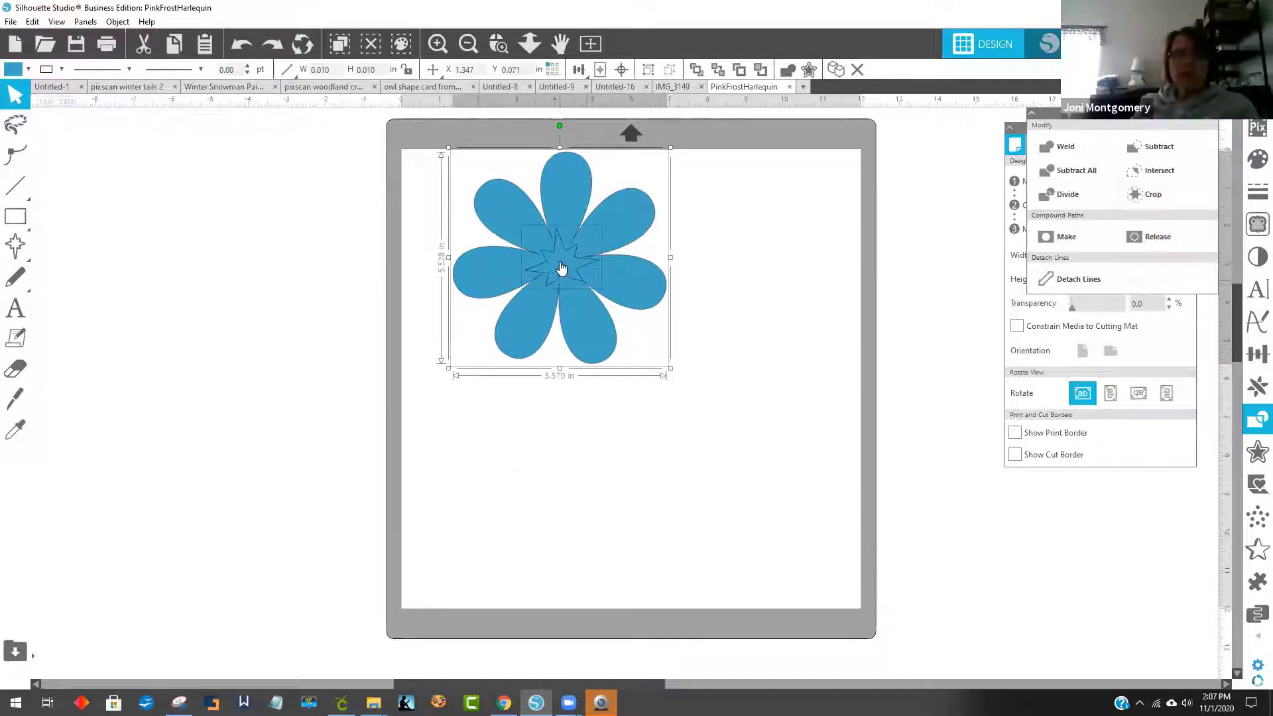
Move the cut star onto the flower's left petal, select both shapes, and undo the star's move
left_click_drag(563, 272, 504, 289)
left_click(733, 297)
left_click(569, 286)
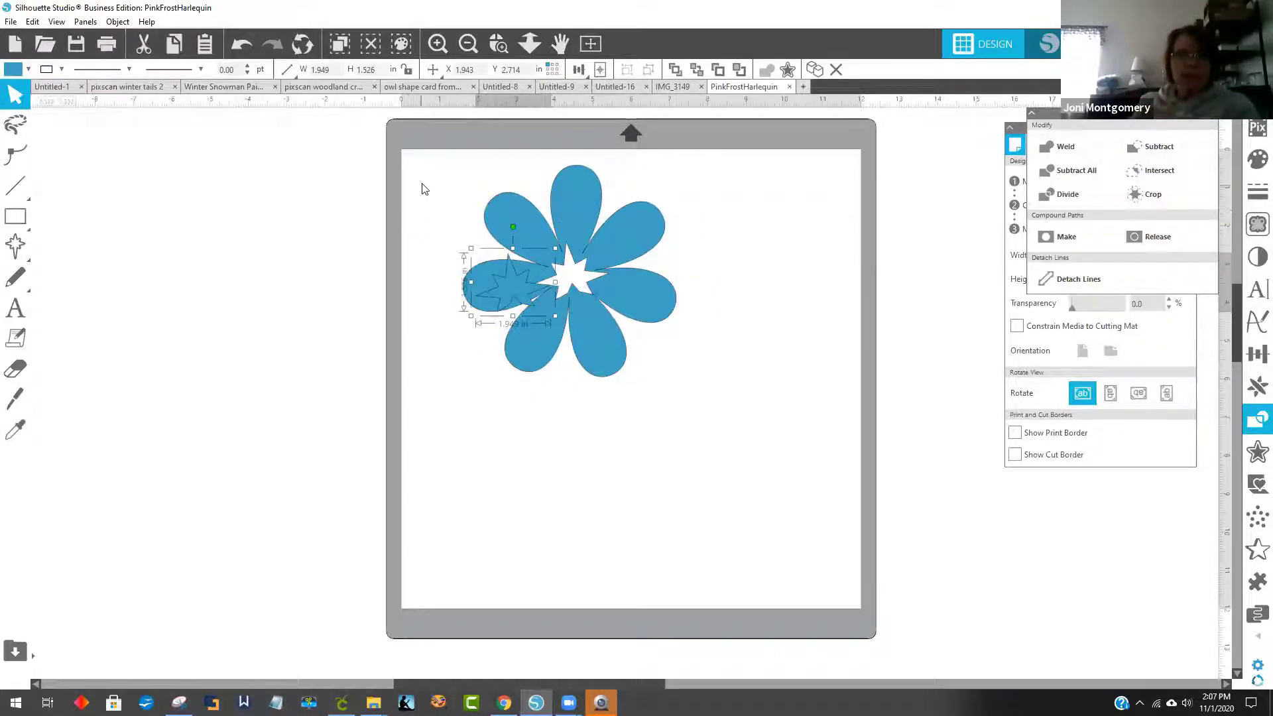
left_click_drag(425, 189, 705, 352)
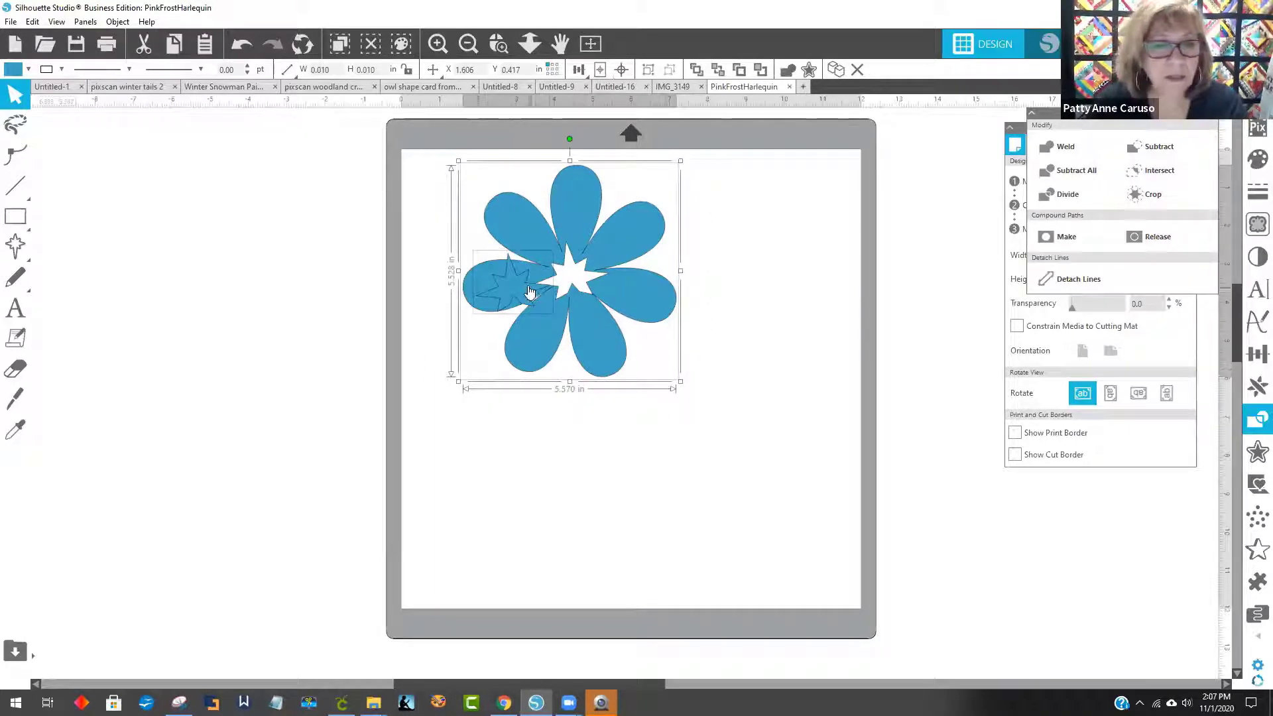
key("ctrl+z")
key("ctrl+z")
key("ctrl+z")
key("ctrl+z")
key("ctrl+z")
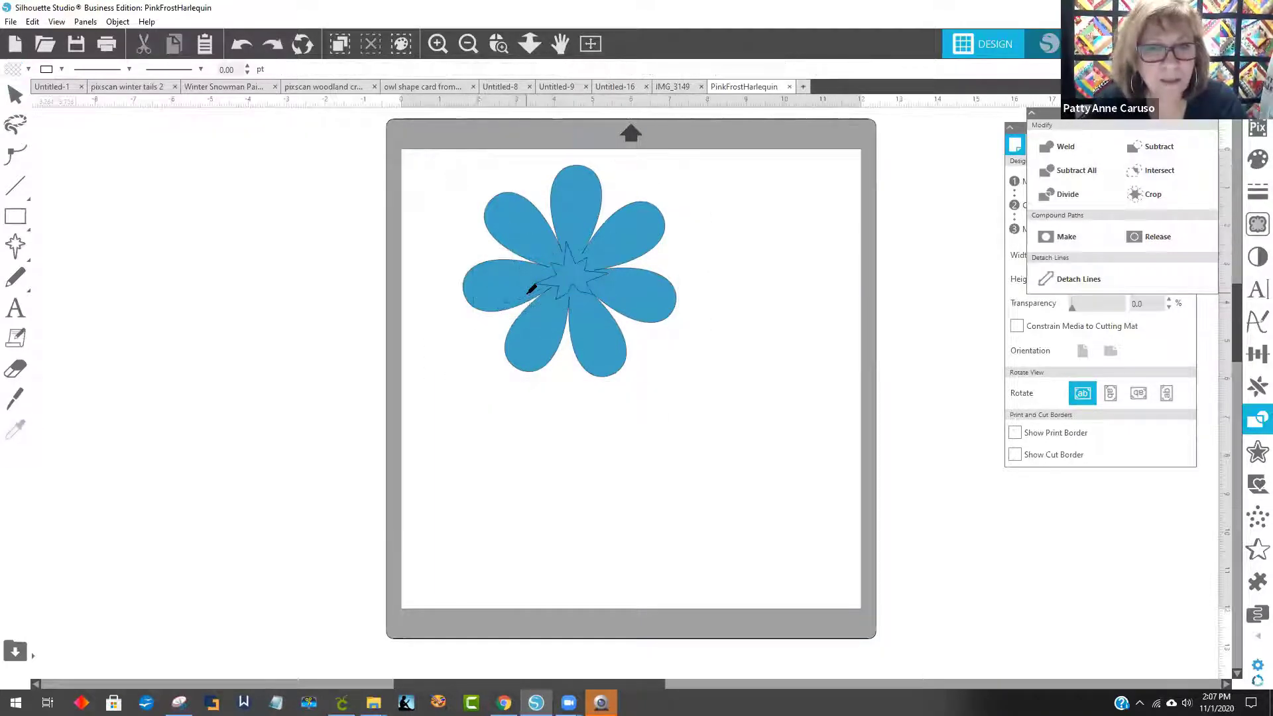
Pull the star off the flower's cutout and undo back to the uncut flower with the star at its centre
left_click_drag(570, 277, 529, 323)
left_click(750, 299)
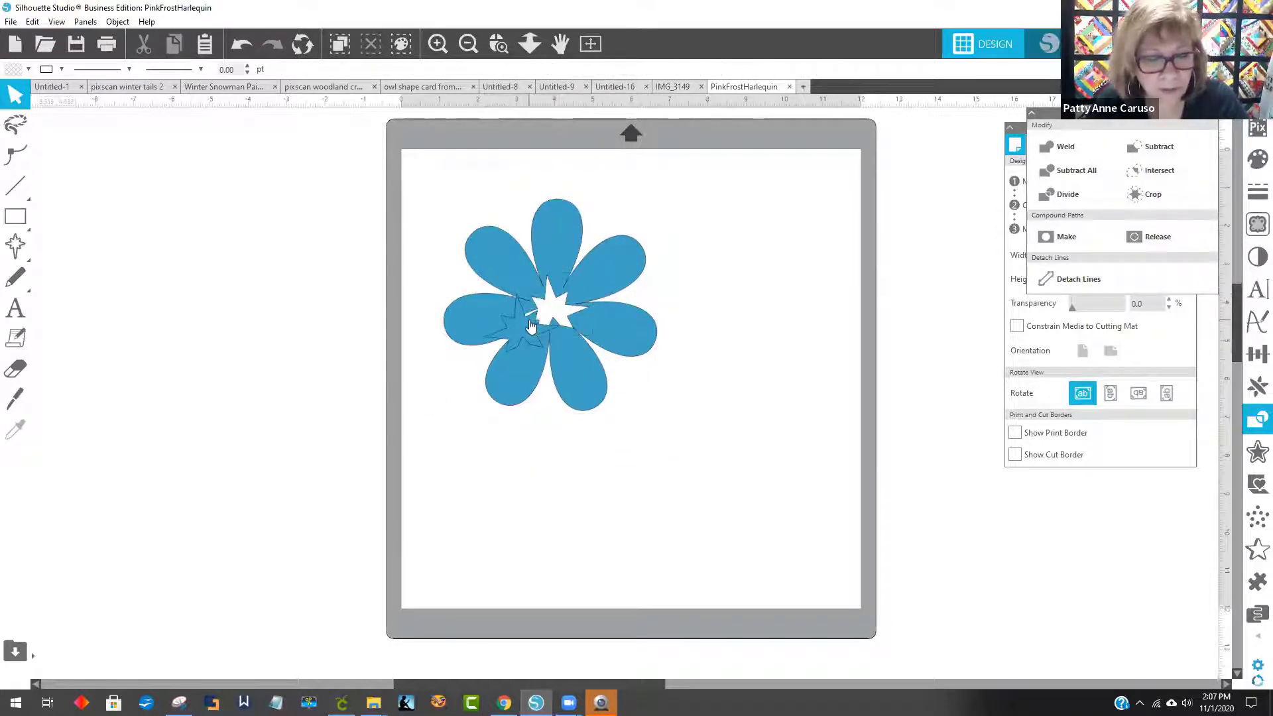
key("ctrl+z")
key("ctrl+z")
key("ctrl+z")
key("ctrl+z")
key("ctrl+z")
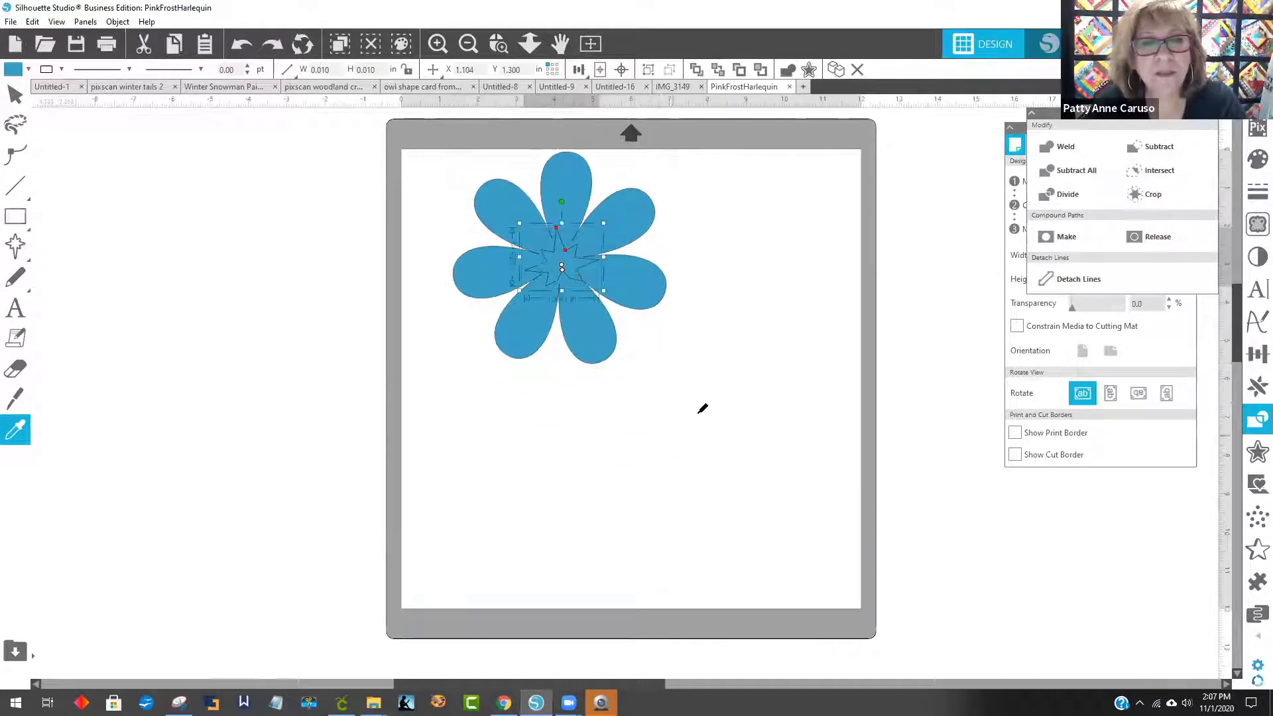
Position one star left of the flower's centre and a second identical star on the right petal
left_click_drag(566, 263, 628, 286)
key("Escape")
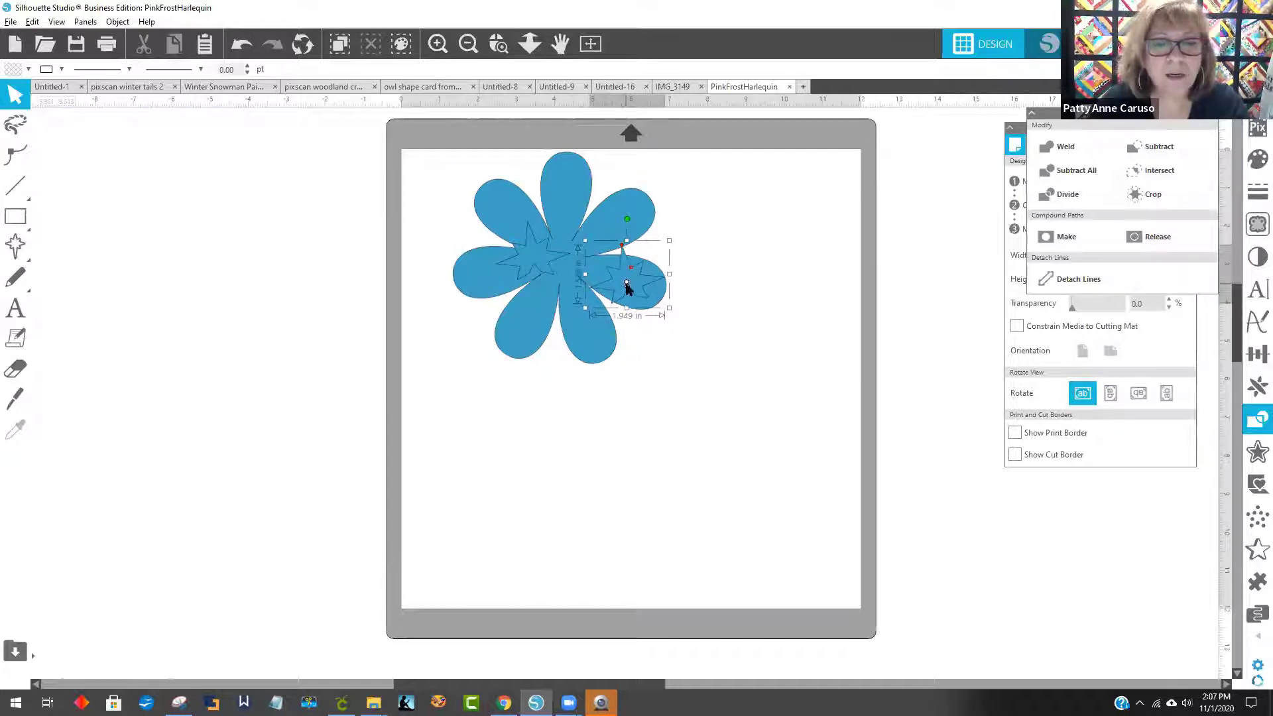
Subtract both stars from the flower and undo the subtraction
left_click_drag(748, 425, 453, 207)
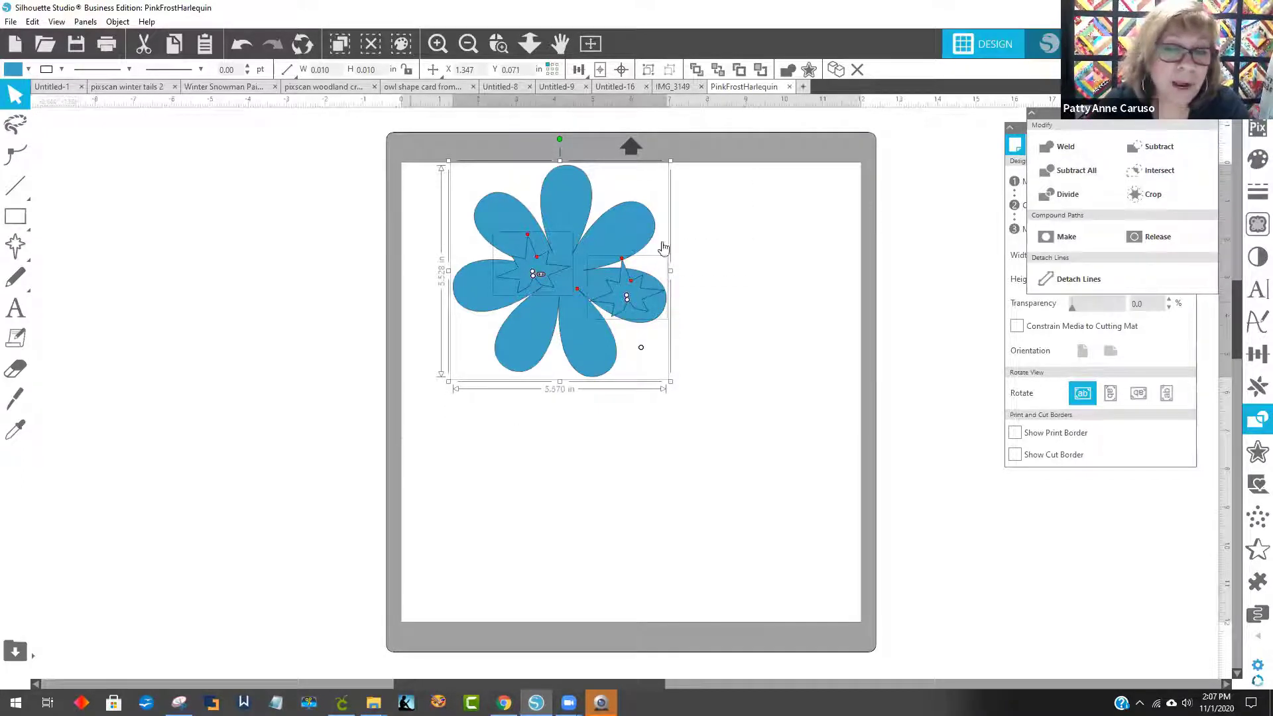
left_click(1165, 146)
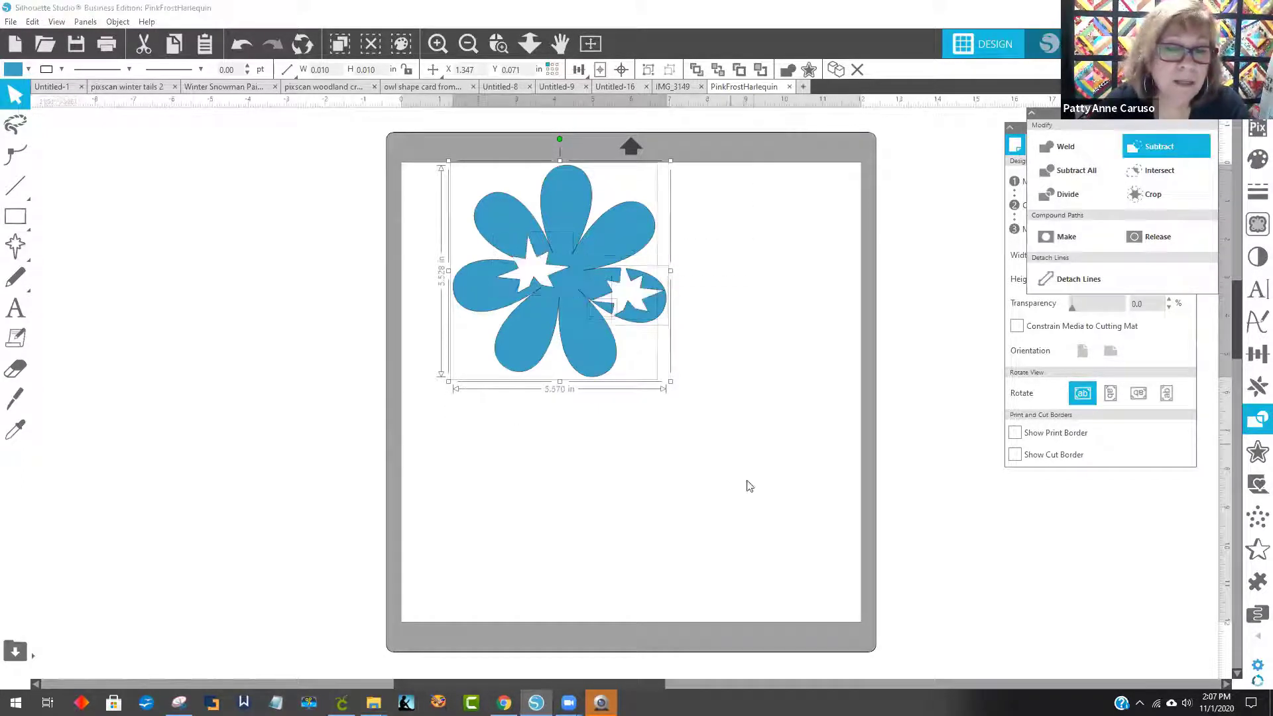
left_click(668, 528)
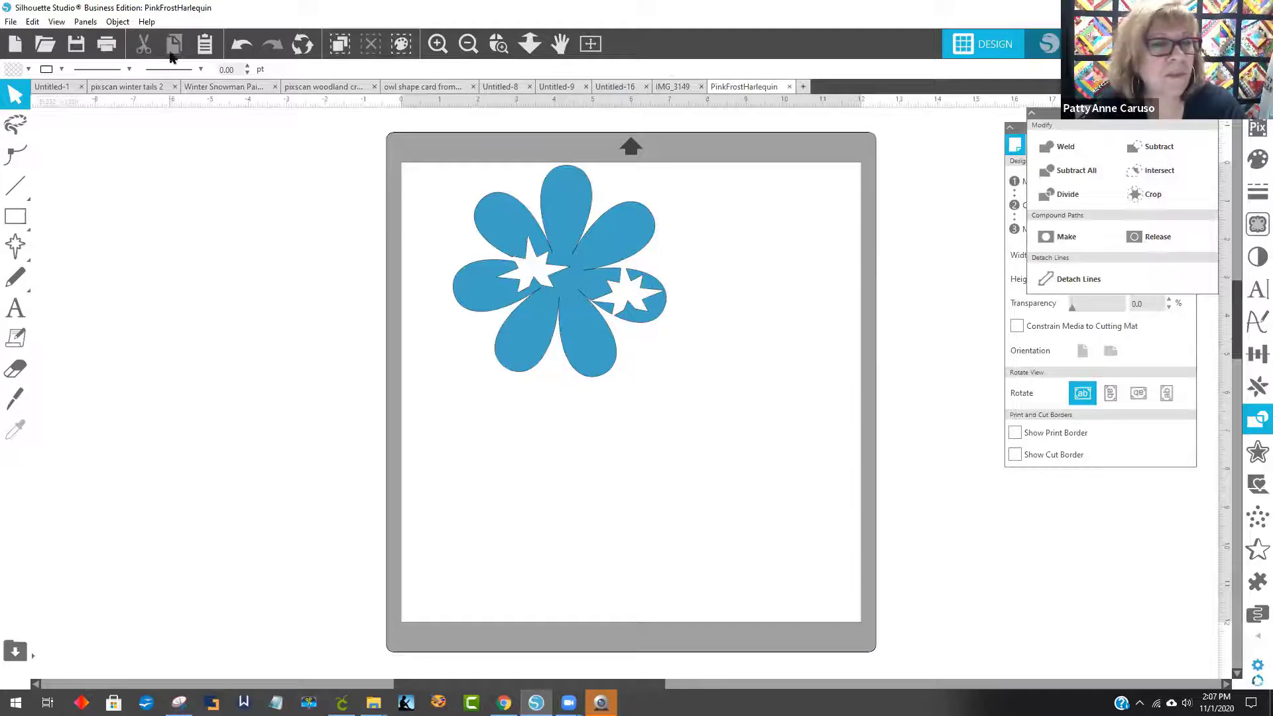
left_click(240, 44)
left_click(240, 43)
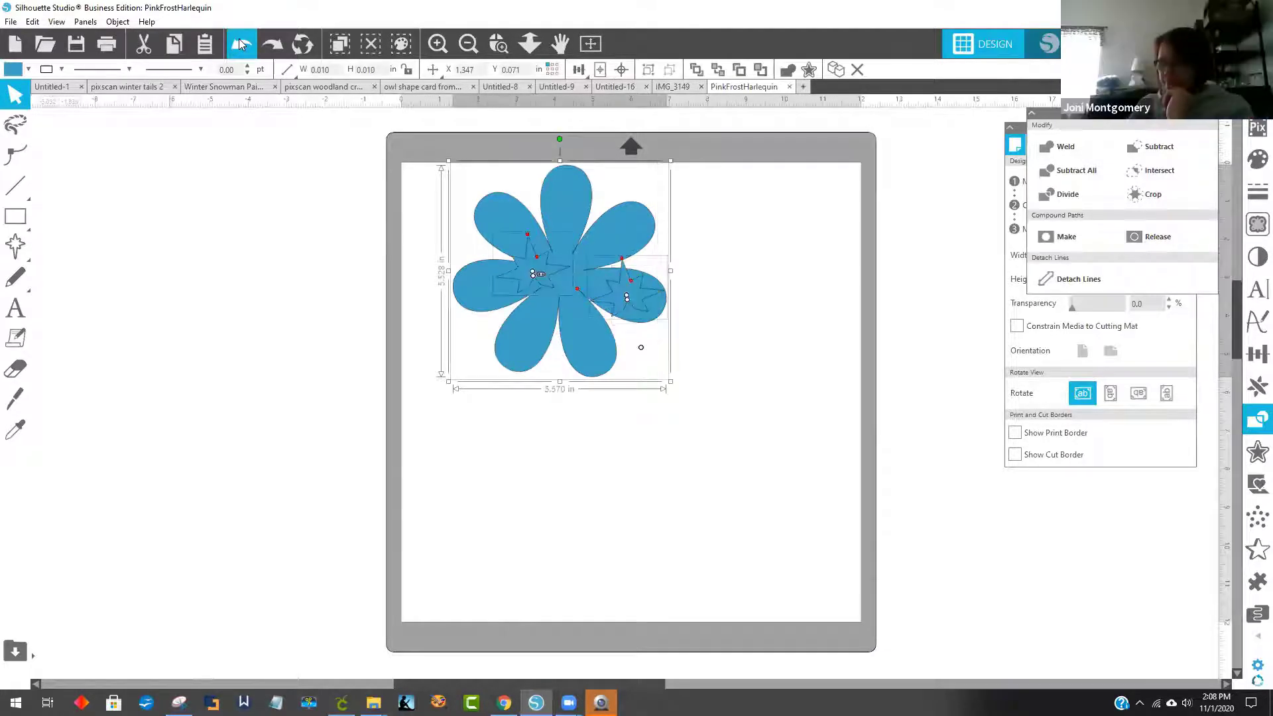
left_click(240, 44)
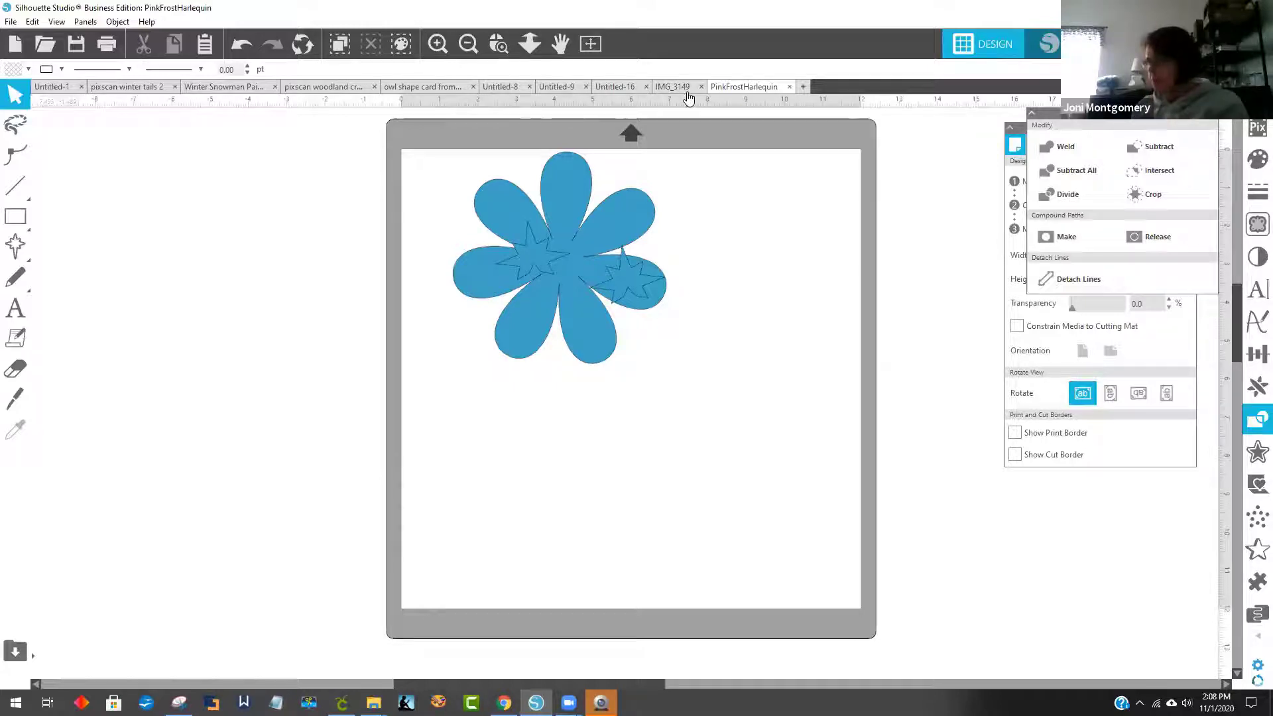
Delete the flower and both stars from the mat
left_click_drag(754, 392, 438, 221)
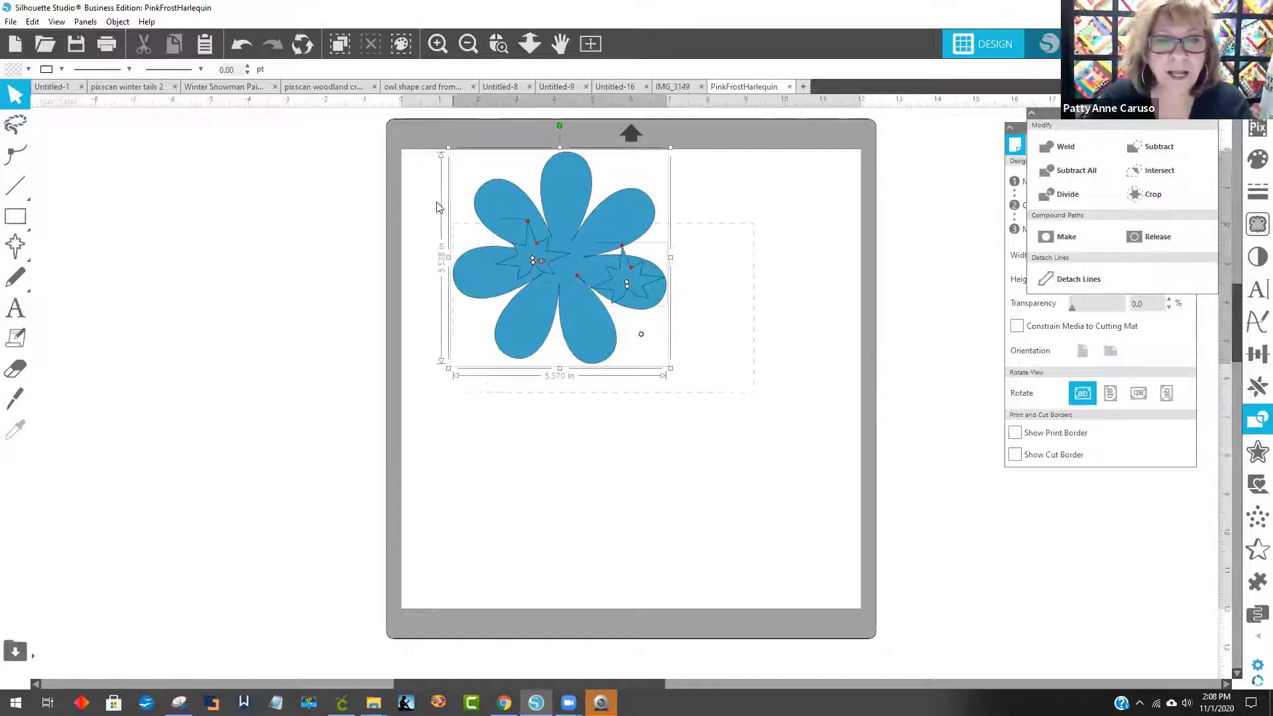
key("Delete")
left_click(18, 310)
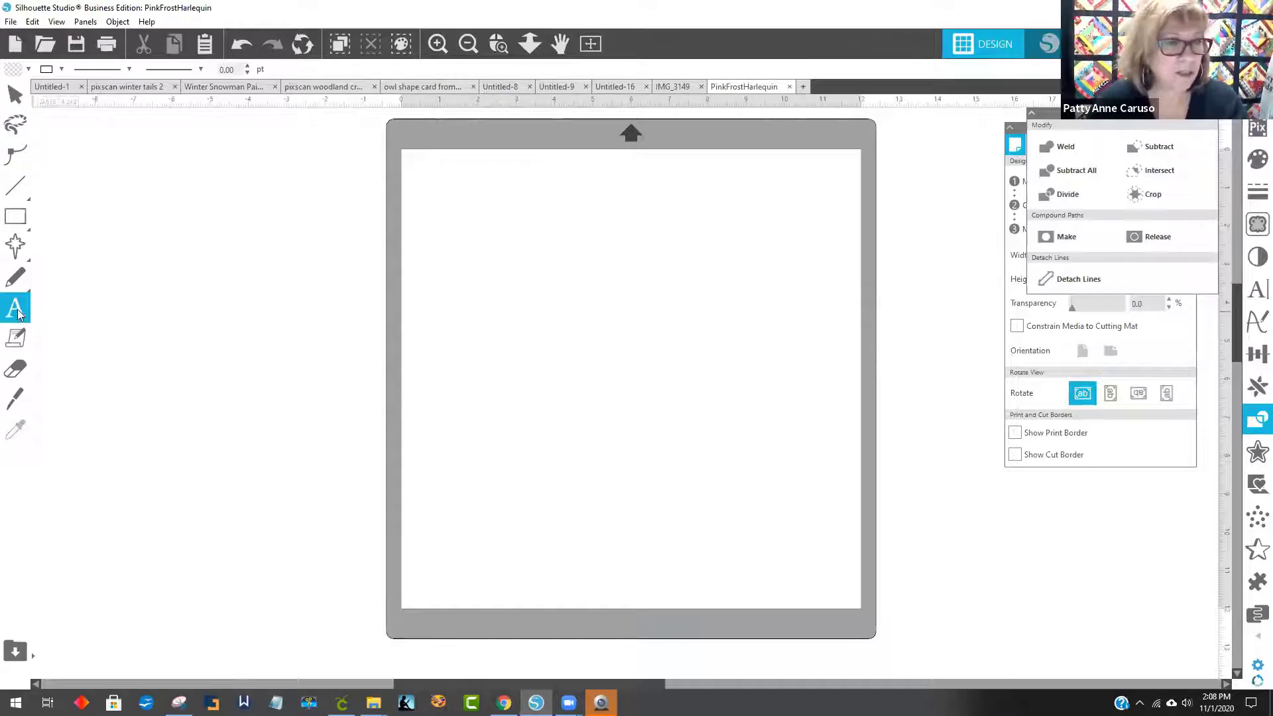
left_click(594, 281)
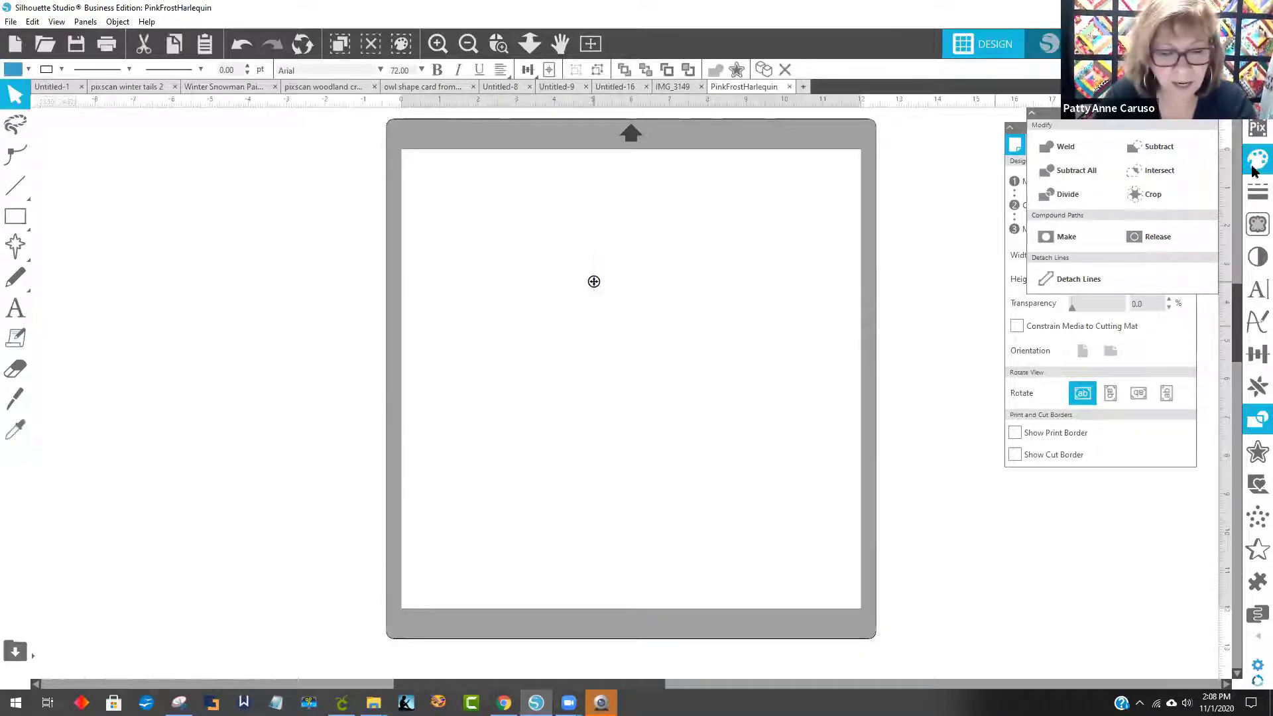
type("M")
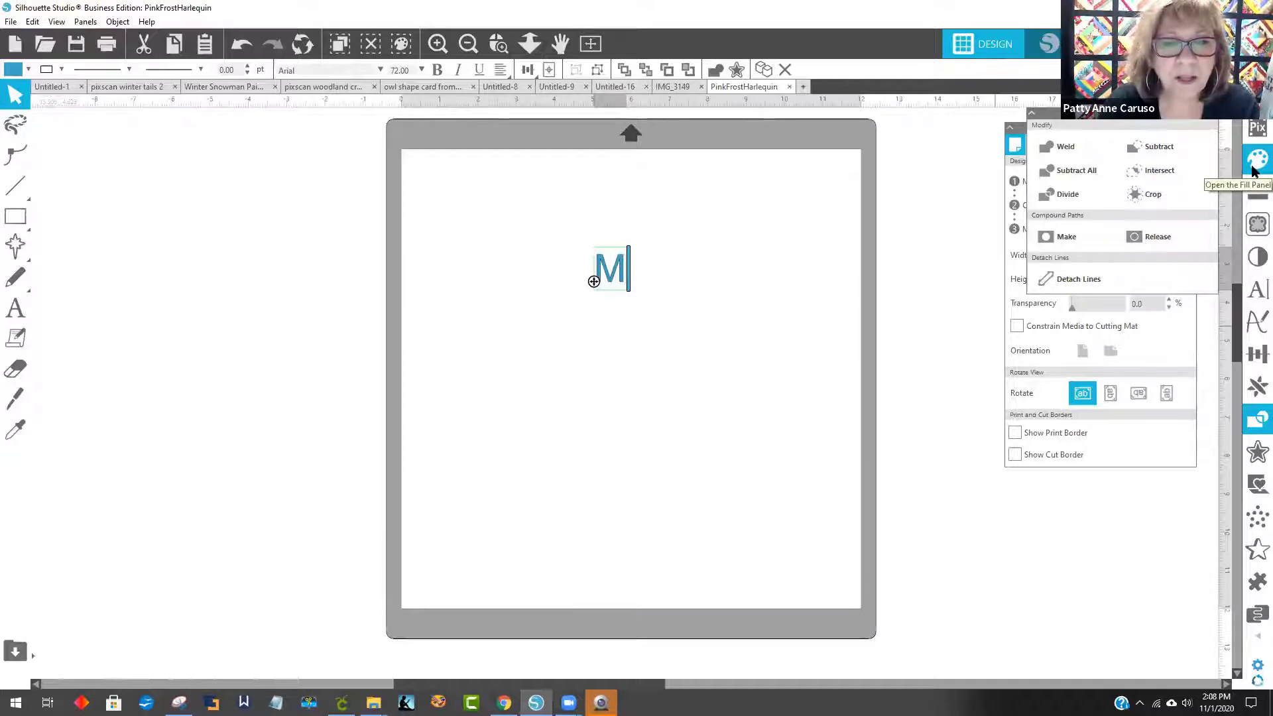
key("BackSpace")
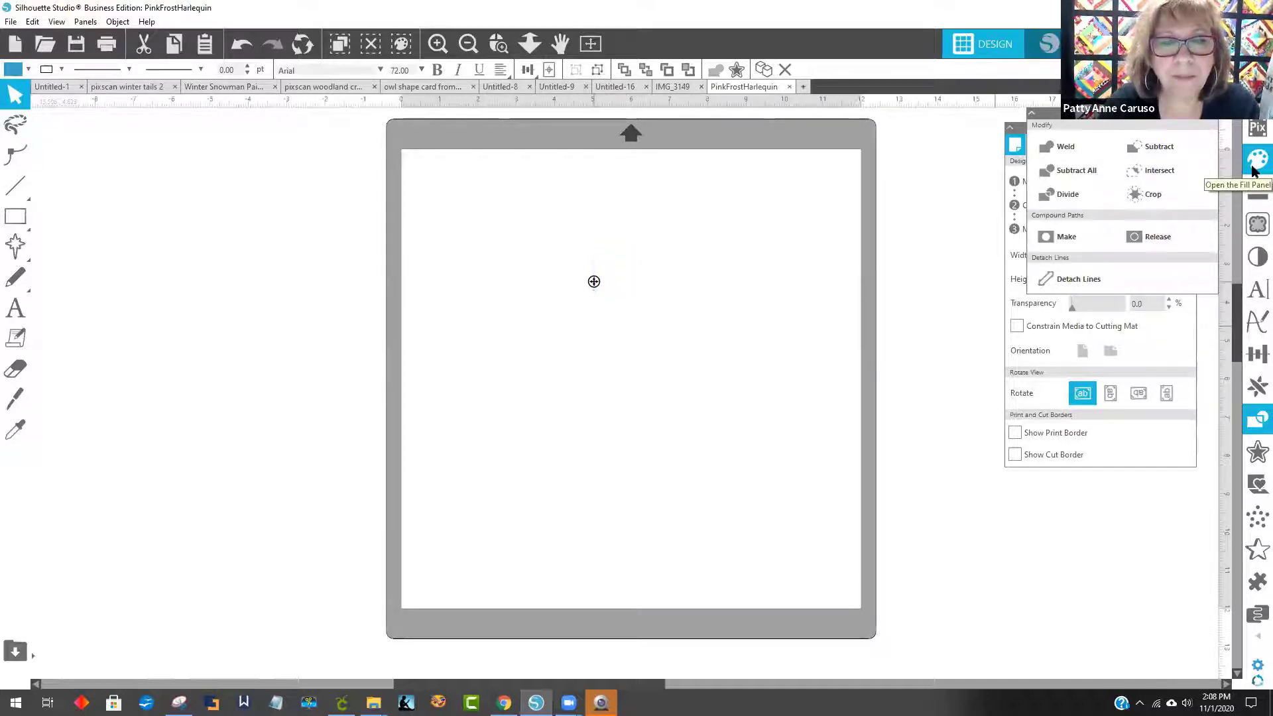
type("Mr")
key("BackSpace")
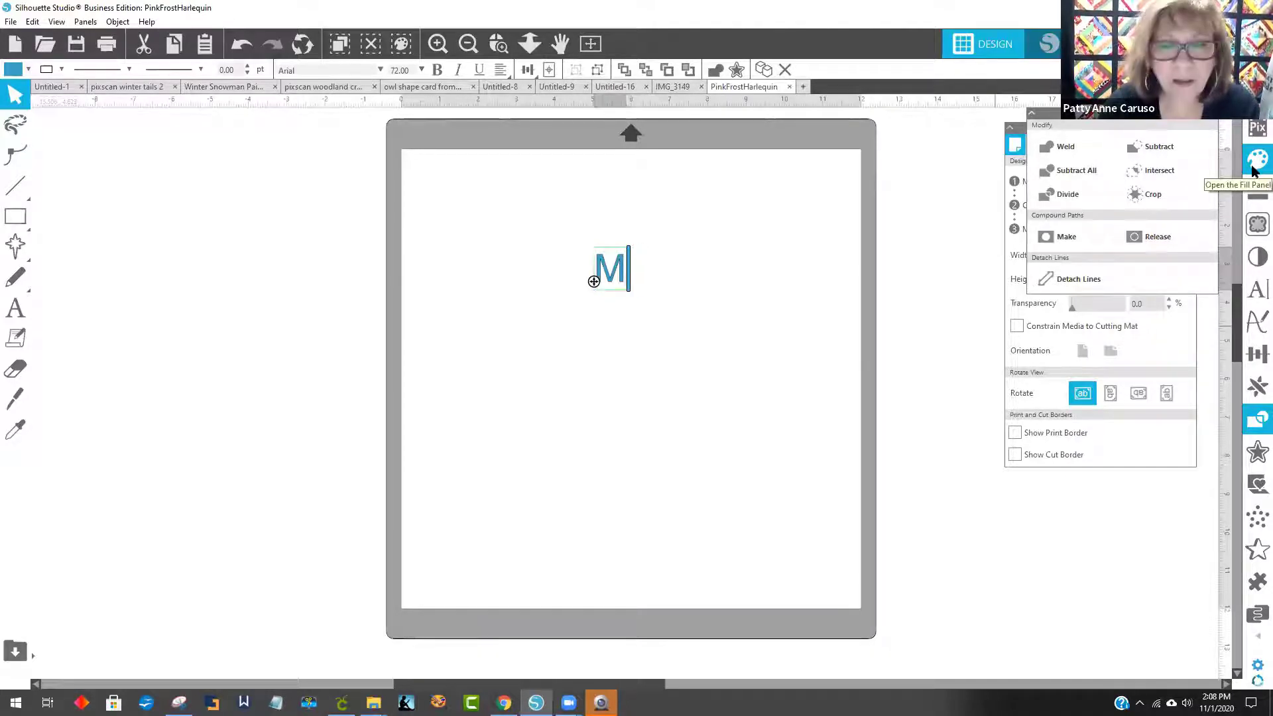
key("ctrl+z")
key("p")
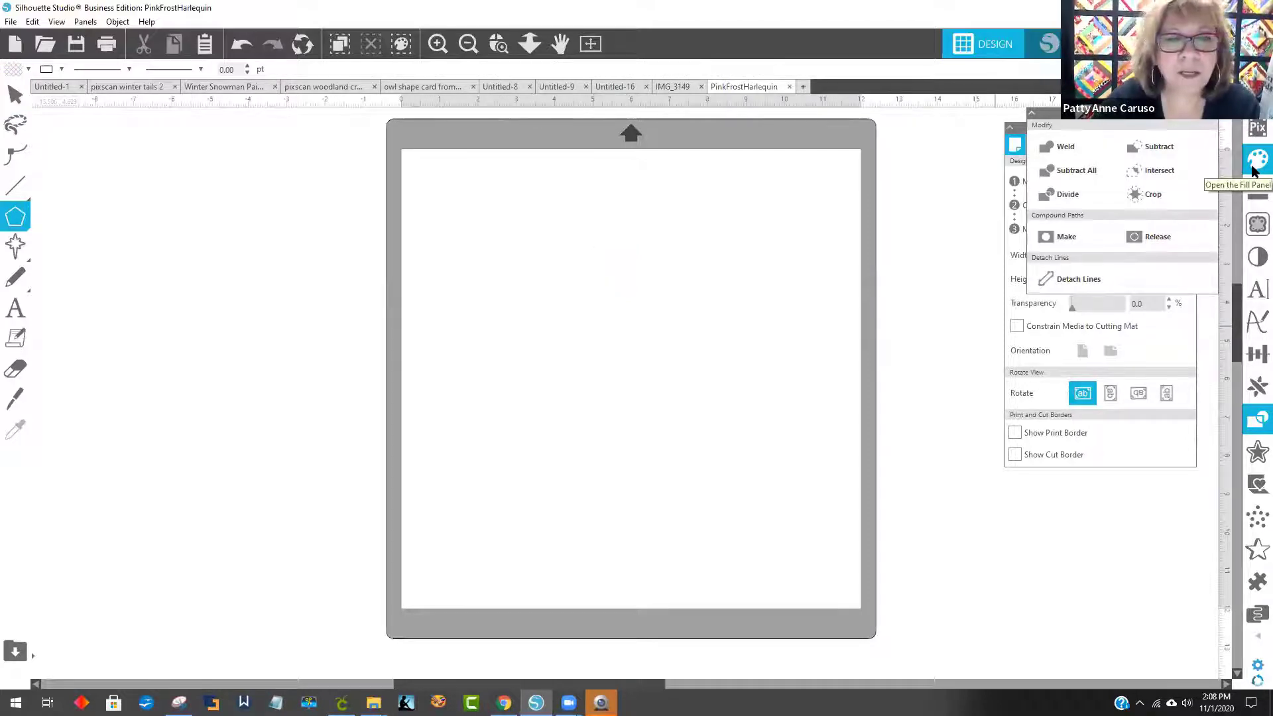
left_click_drag(508, 277, 626, 326)
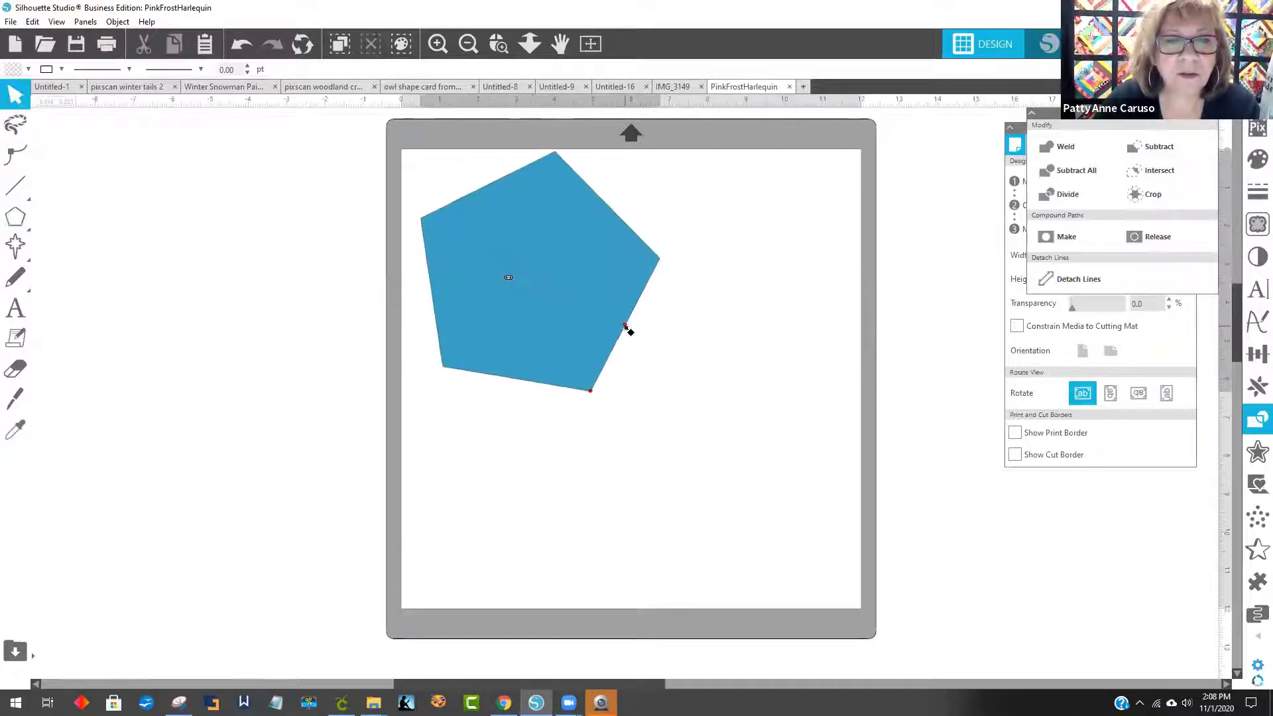
key("Delete")
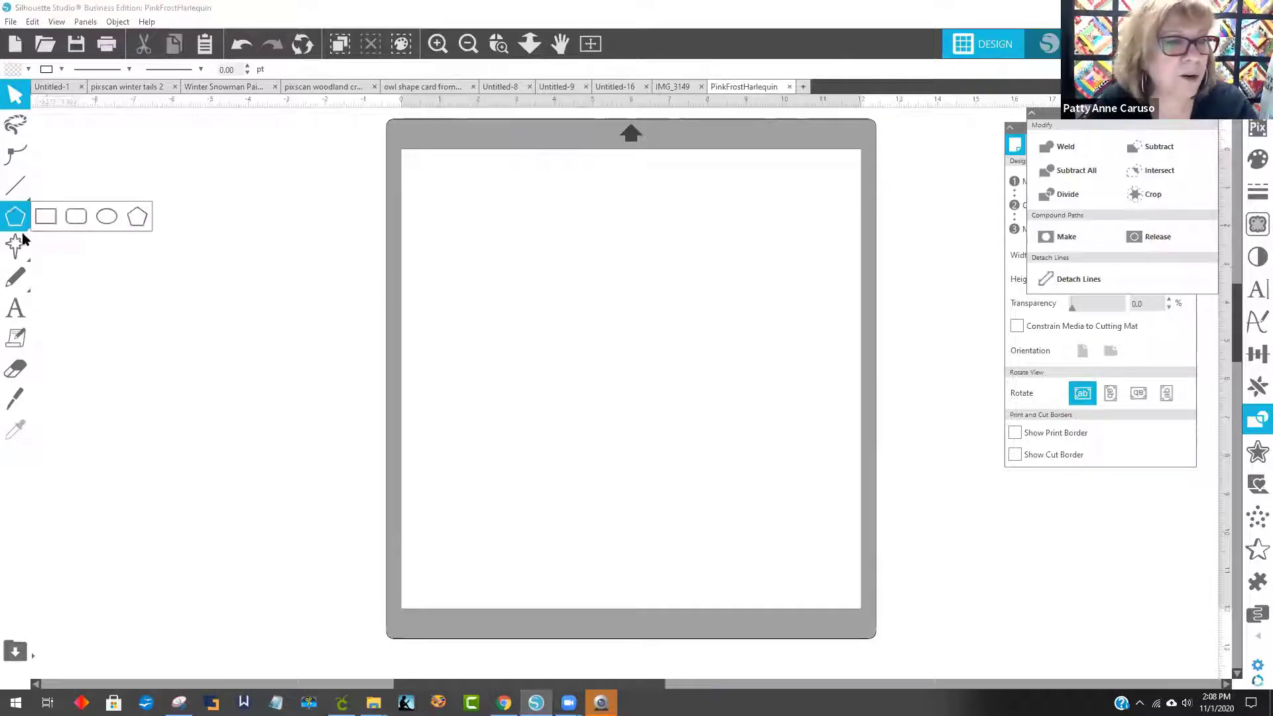
Add the text "A & A", enlarge it to about 10.5 in wide, and place it across the upper part of the mat
left_click(19, 318)
left_click(459, 328)
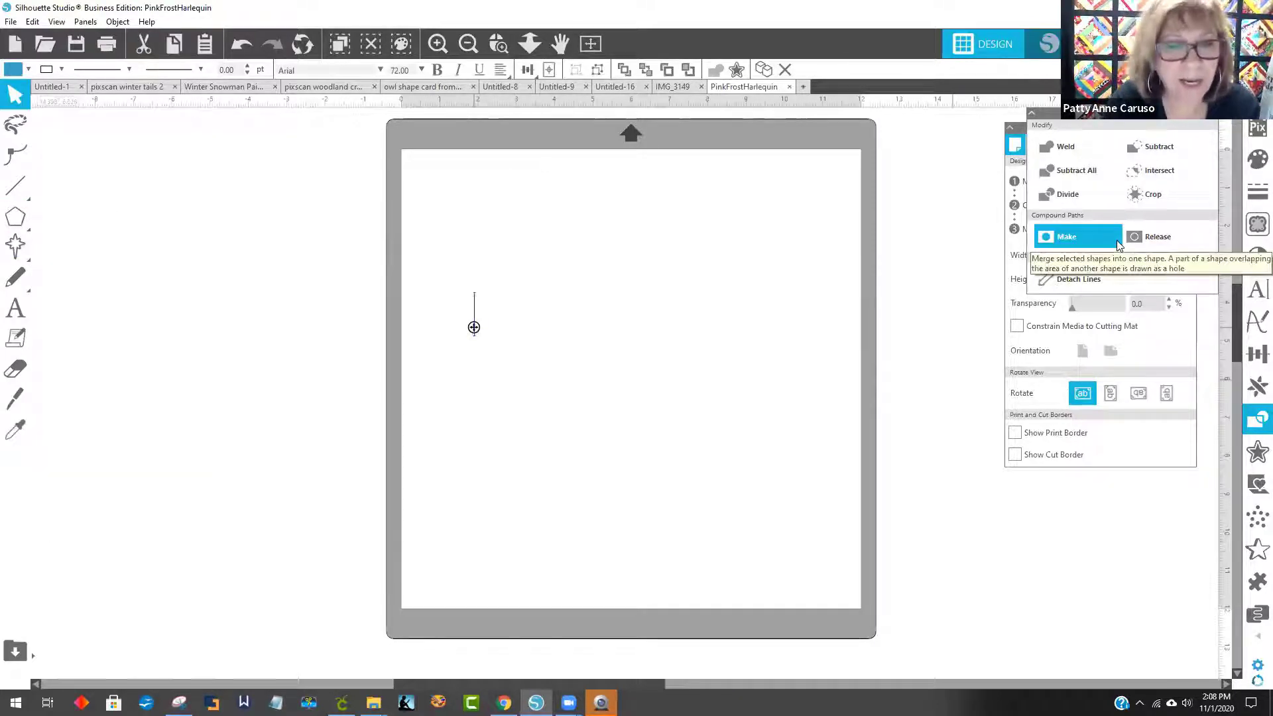
type("A & A")
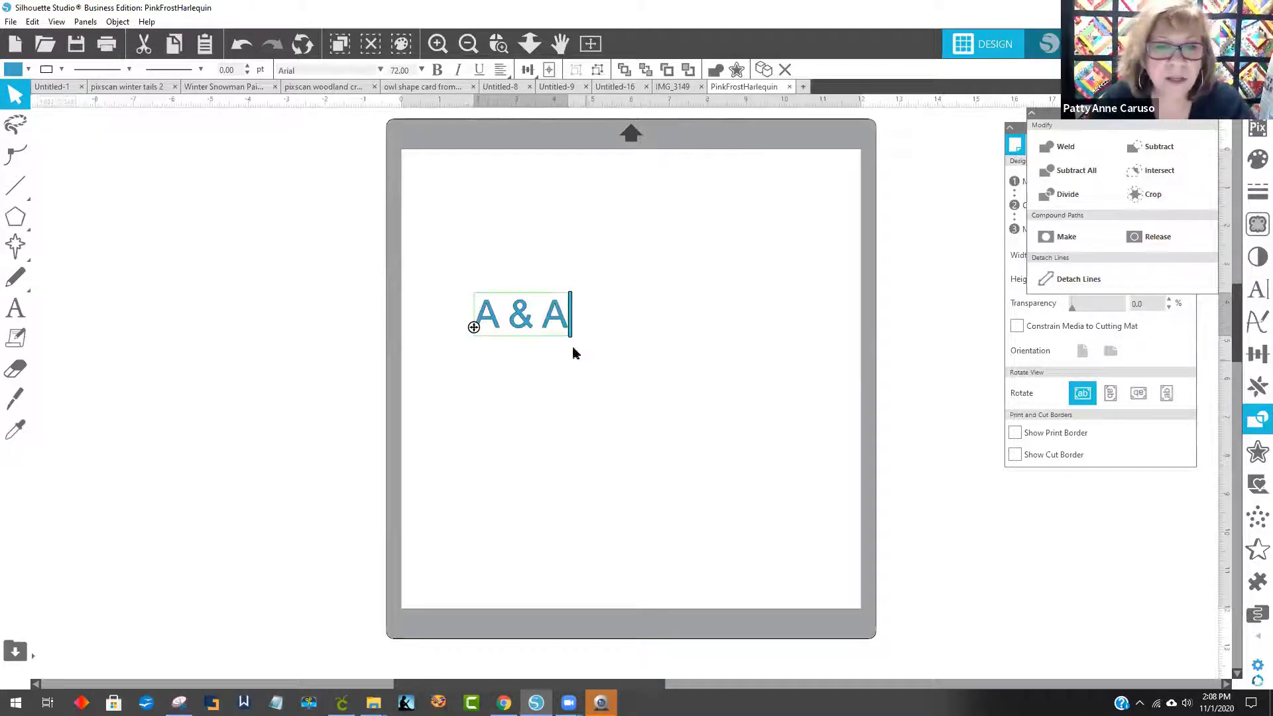
left_click(506, 298)
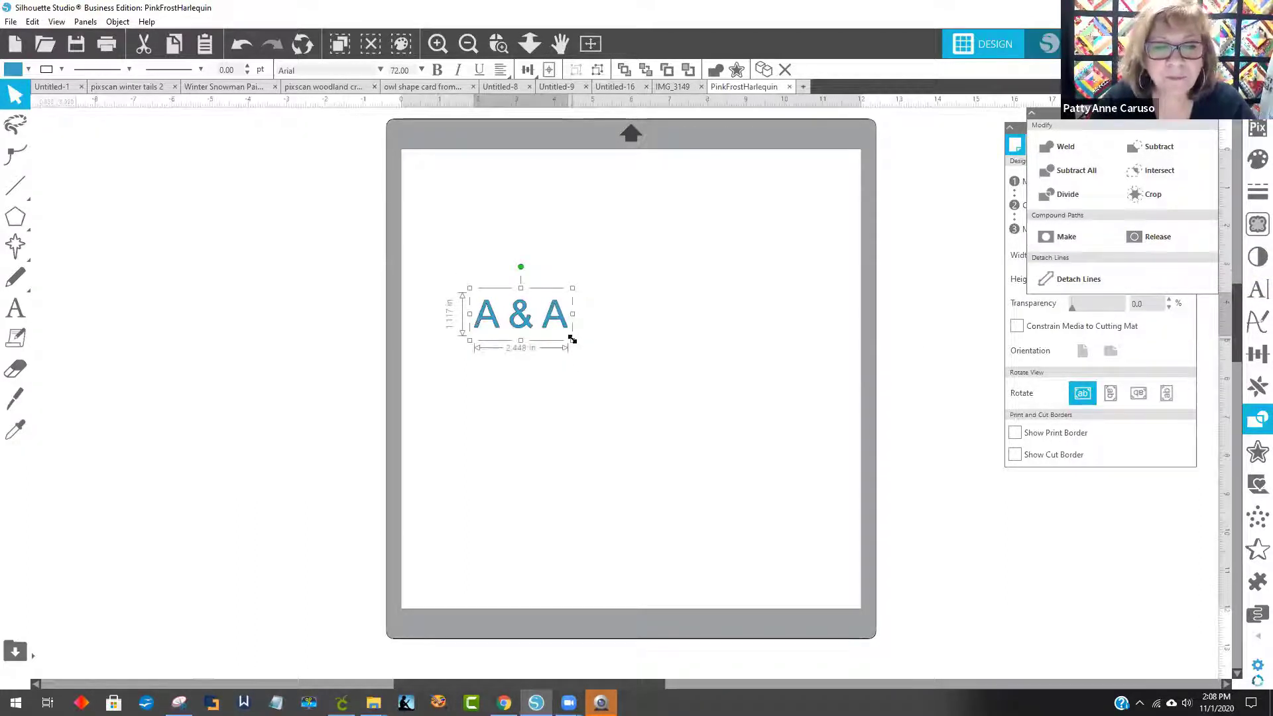
left_click_drag(572, 340, 842, 571)
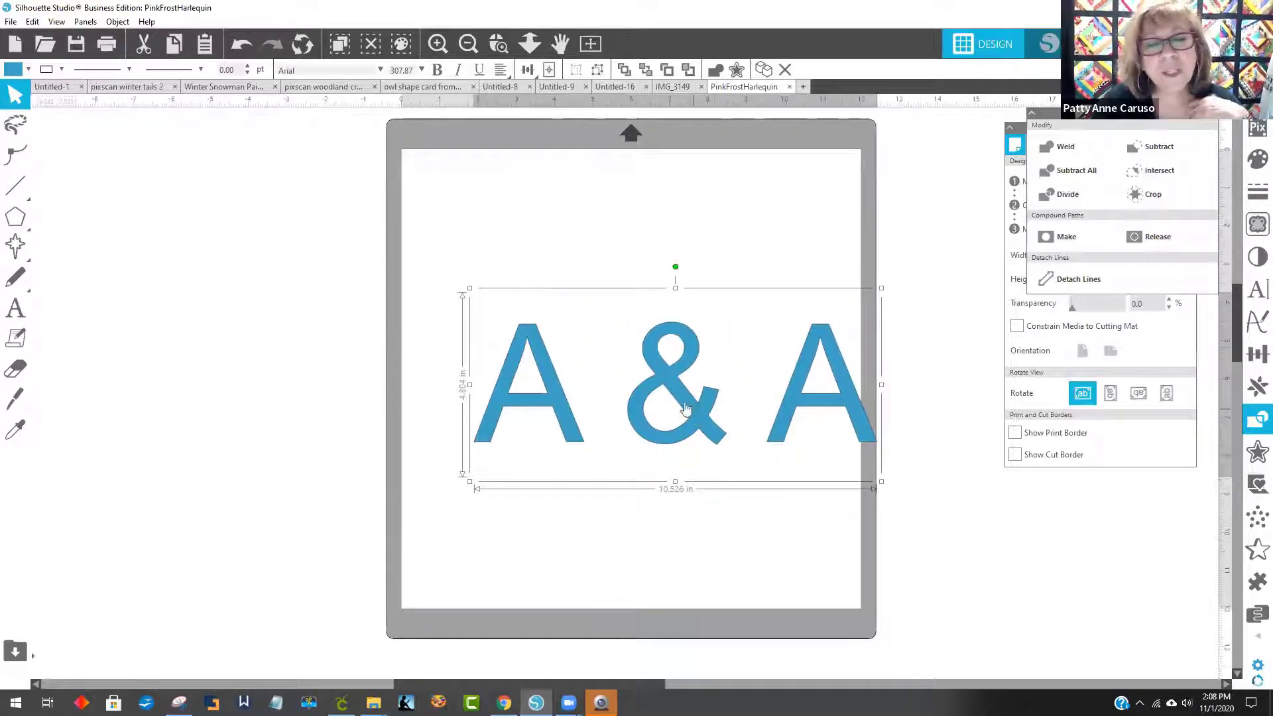
left_click_drag(687, 408, 641, 308)
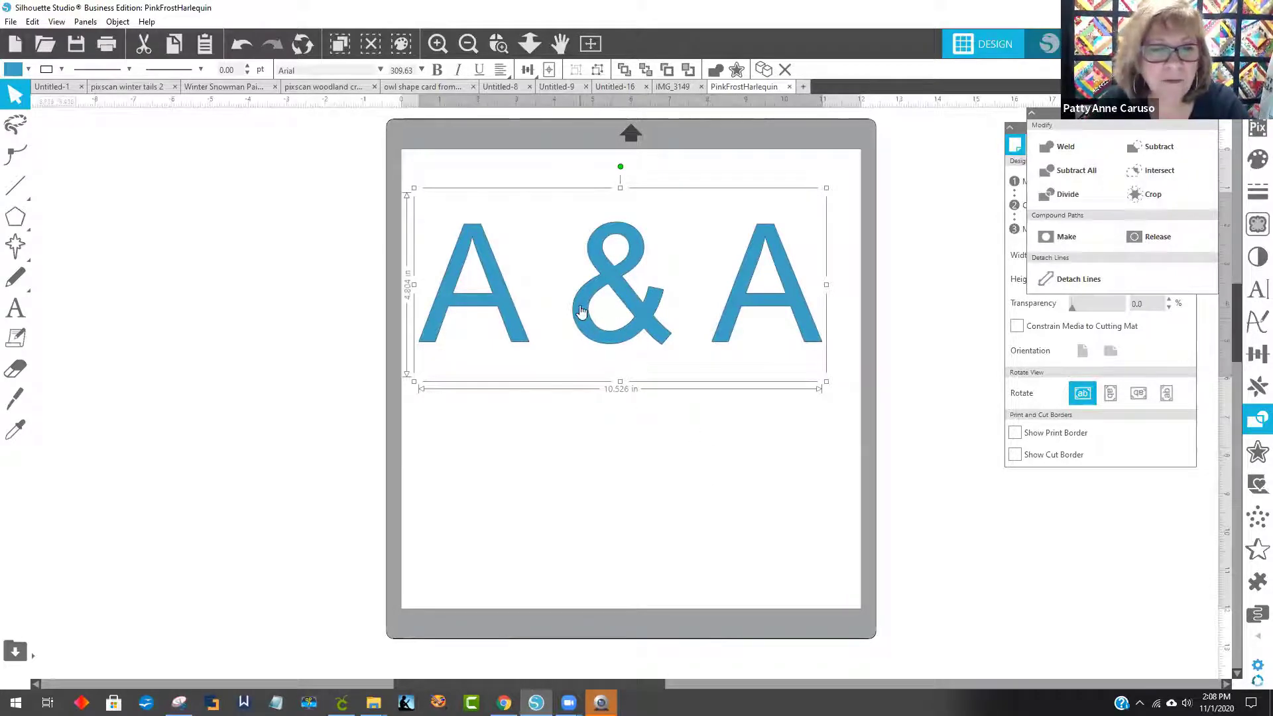
Ungroup the text into separate characters and bring the ampersand and second A leftward so all three overlap
double_click(608, 336)
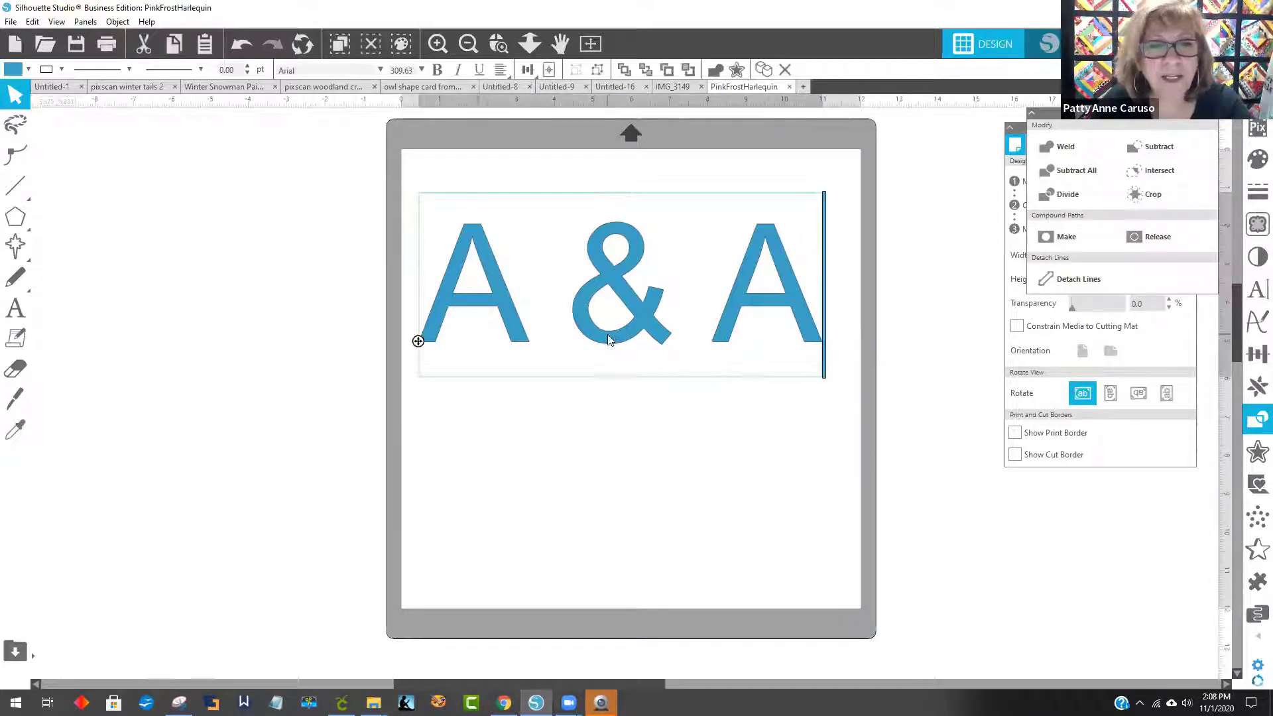
right_click(608, 335)
left_click(662, 540)
left_click(617, 359)
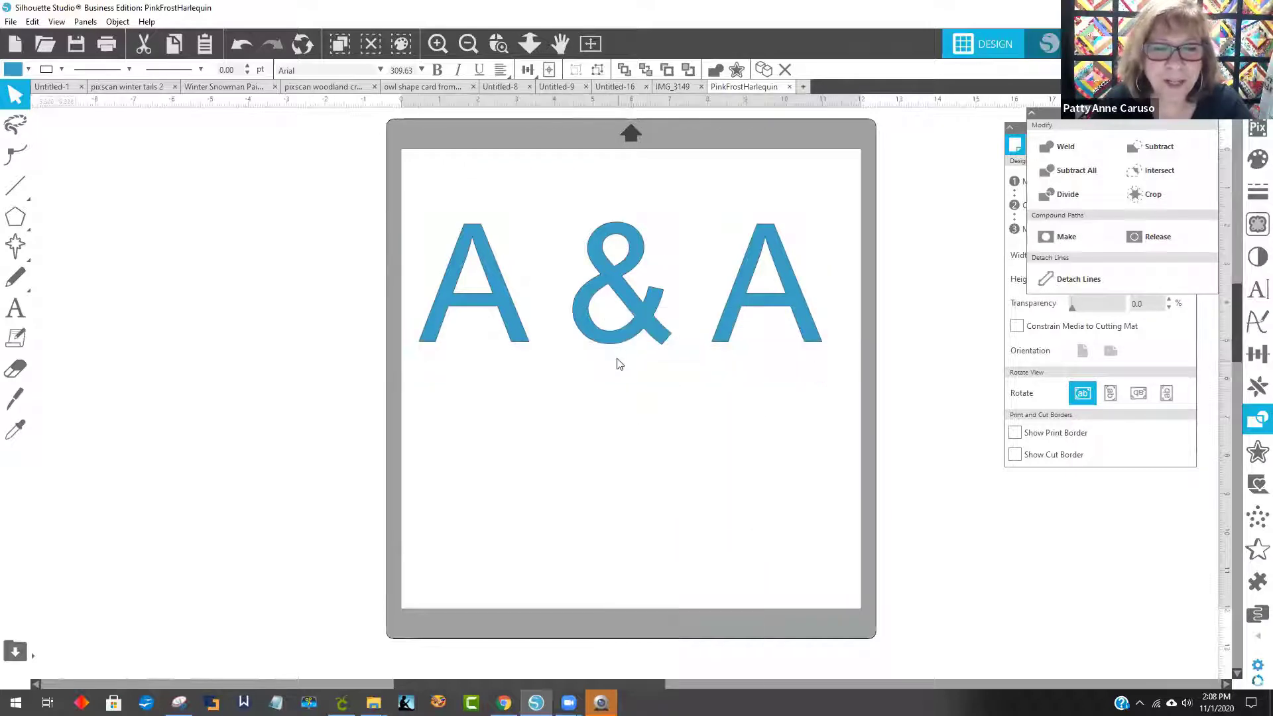
left_click_drag(605, 336, 544, 333)
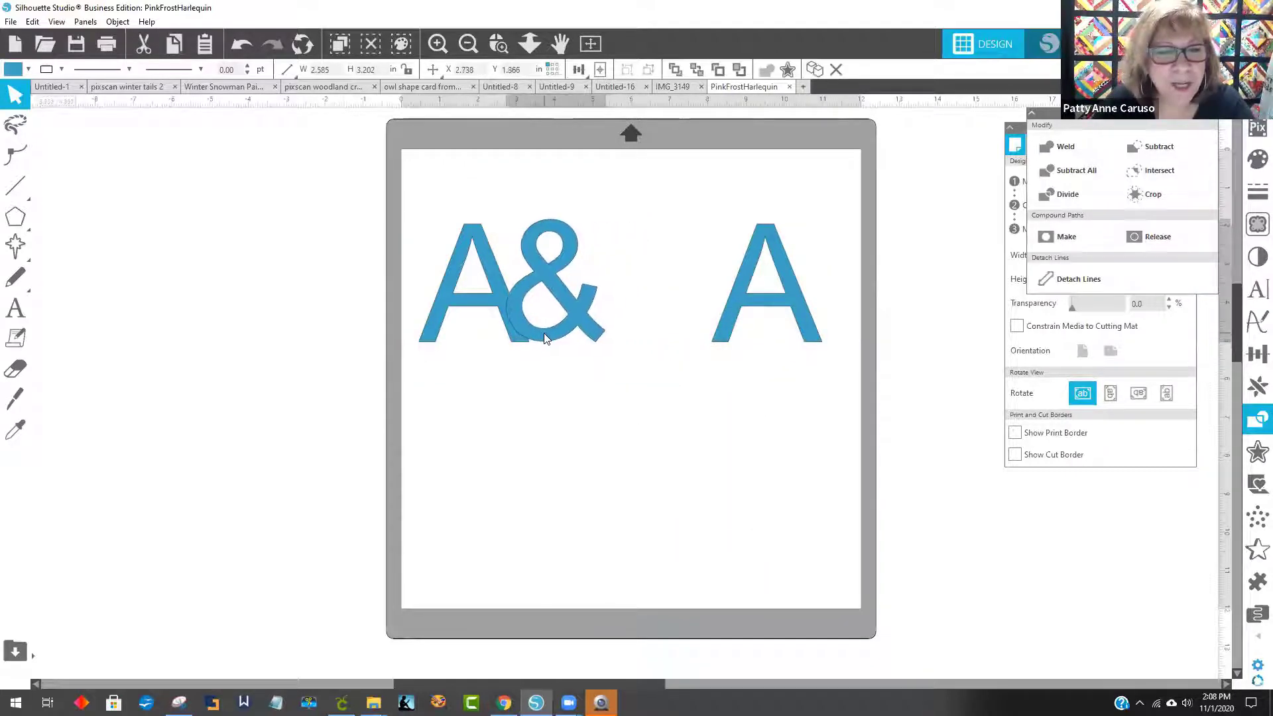
left_click_drag(726, 321, 597, 313)
Send the second A to the back and nudge the ampersand so it overlaps both A's in line with them
right_click(597, 313)
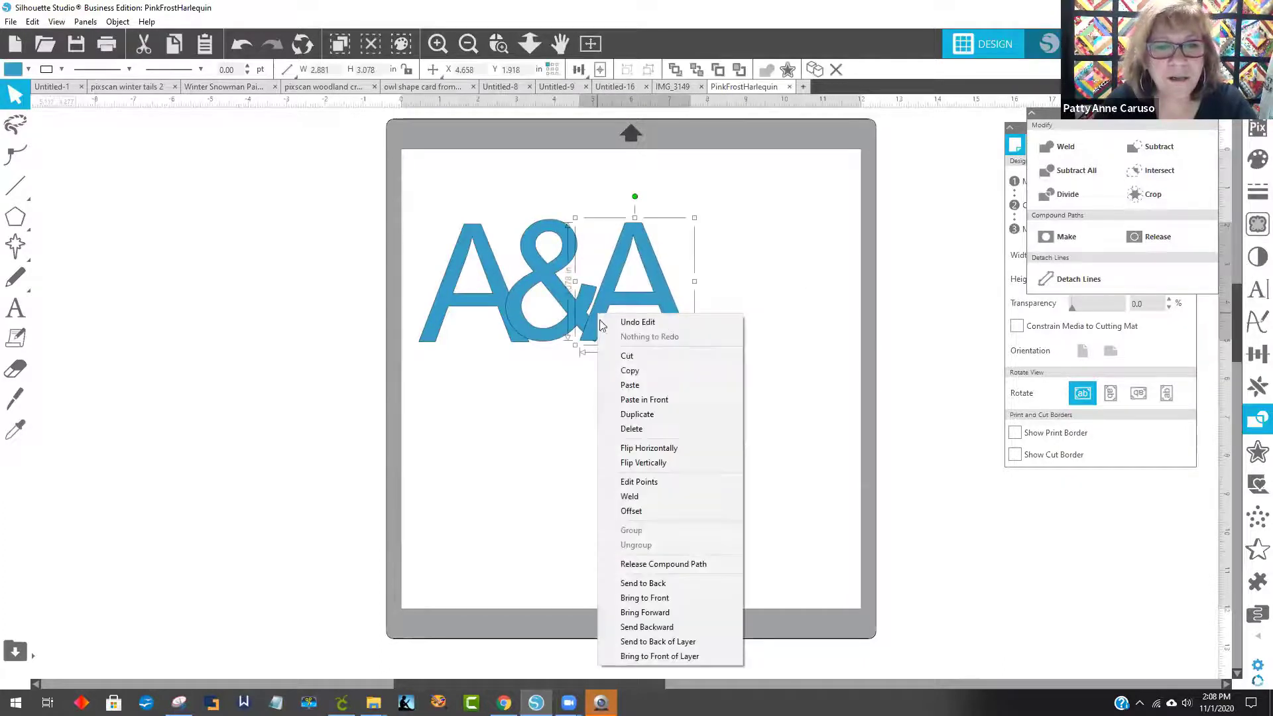
left_click(644, 583)
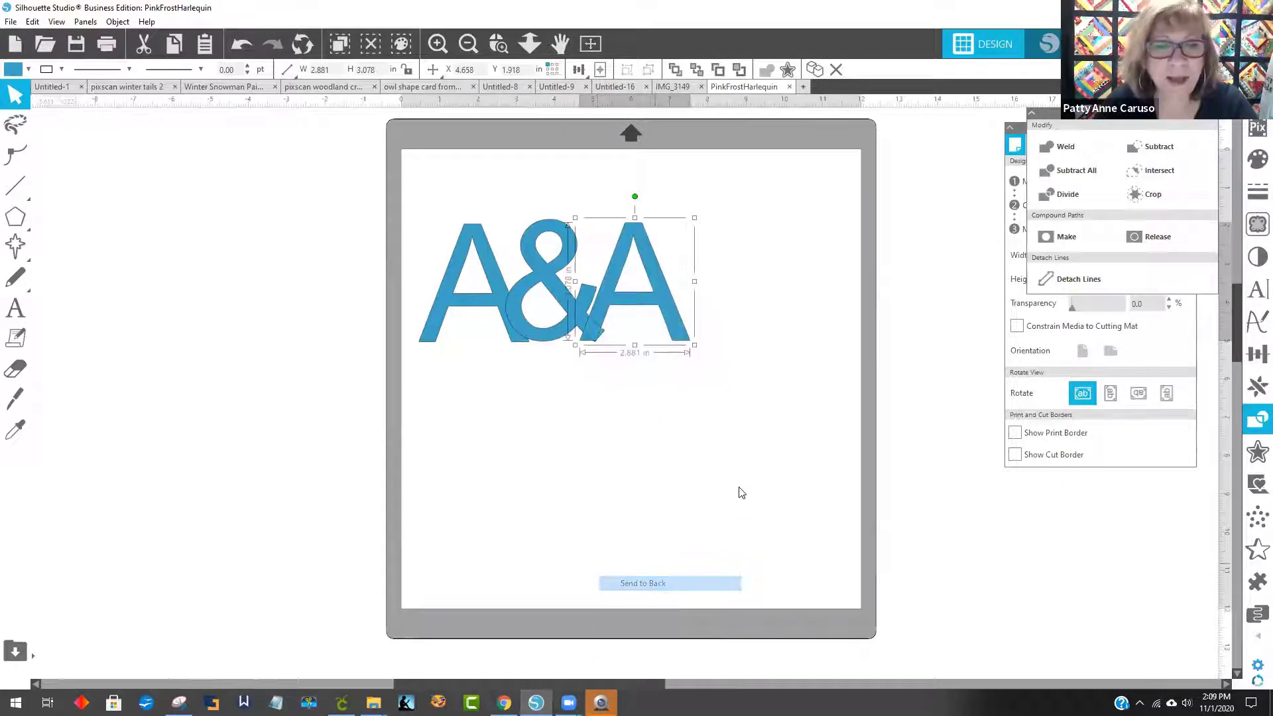
left_click(728, 350)
left_click_drag(535, 340, 540, 339)
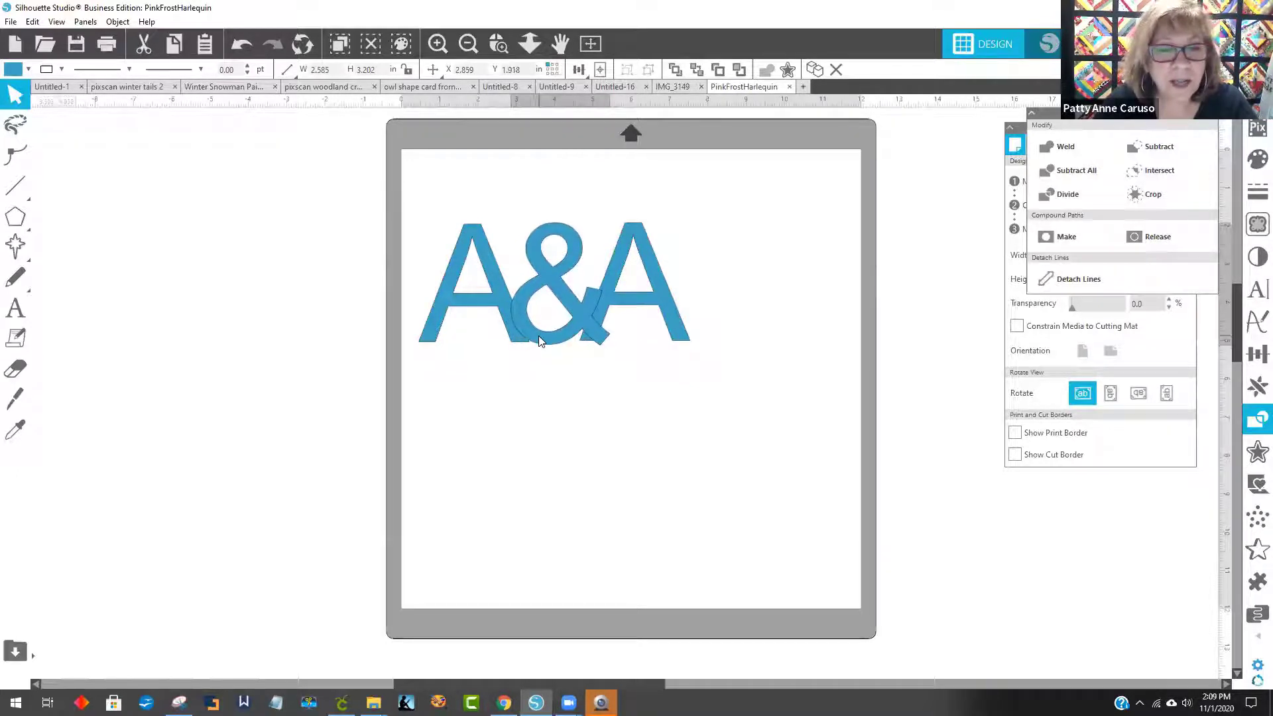
Fill the first A with a darker blue and the ampersand with yellow
left_click(475, 319)
left_click(496, 272)
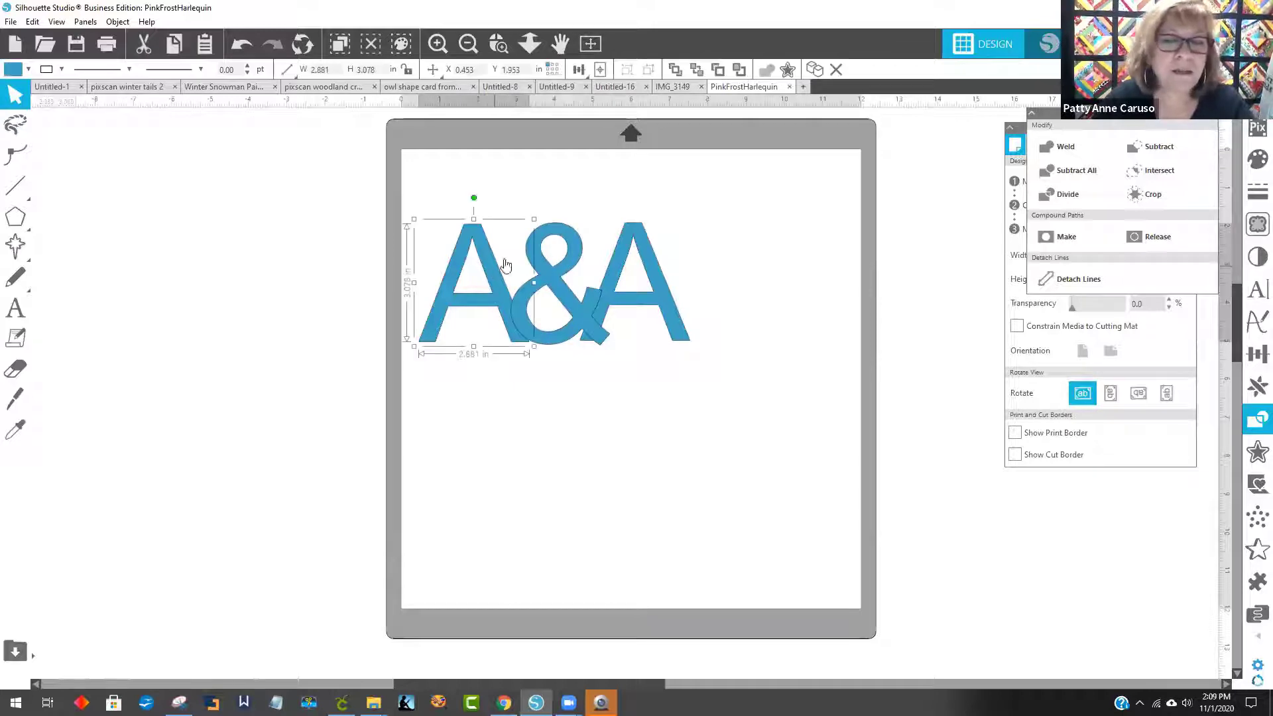
left_click(13, 70)
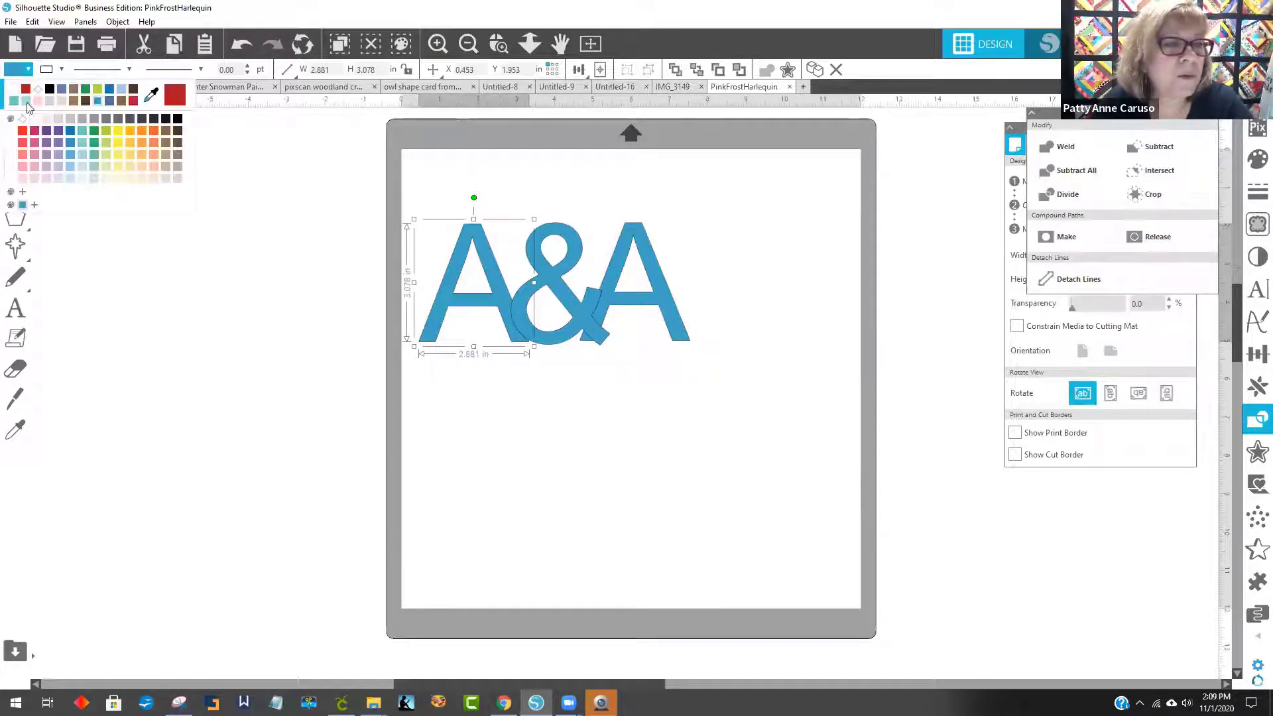
left_click(70, 130)
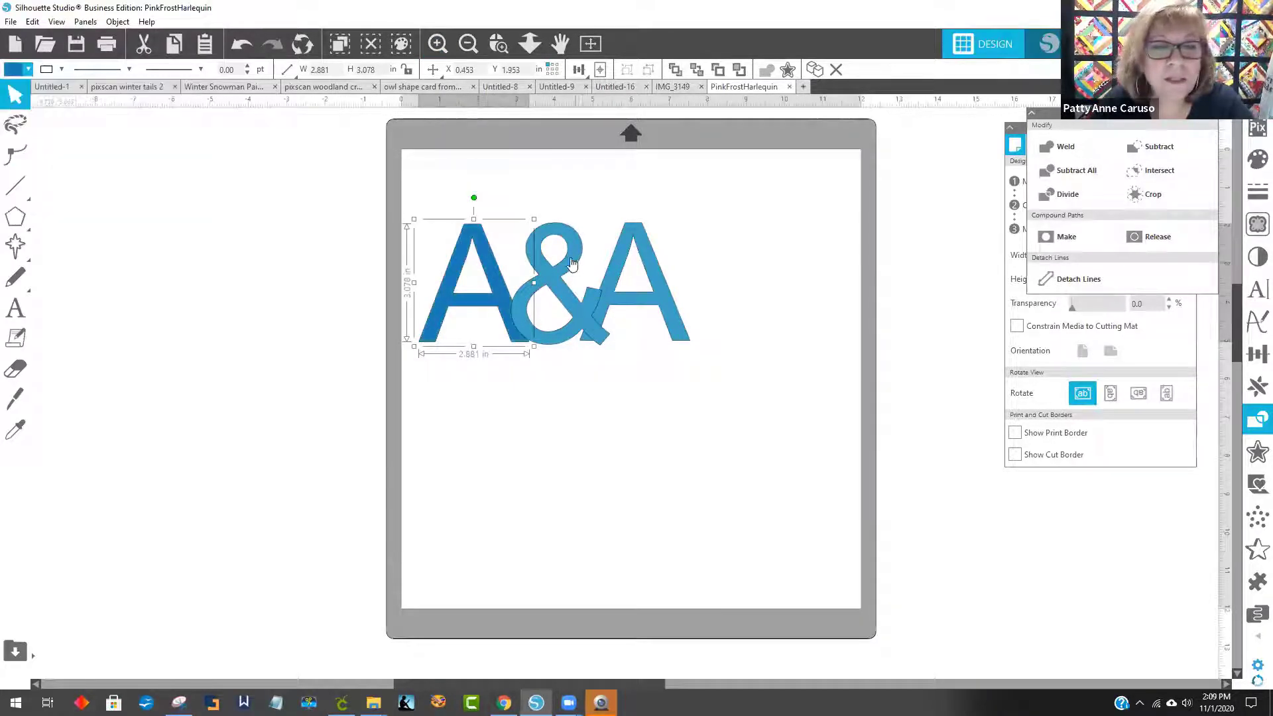
left_click(528, 258)
left_click(15, 71)
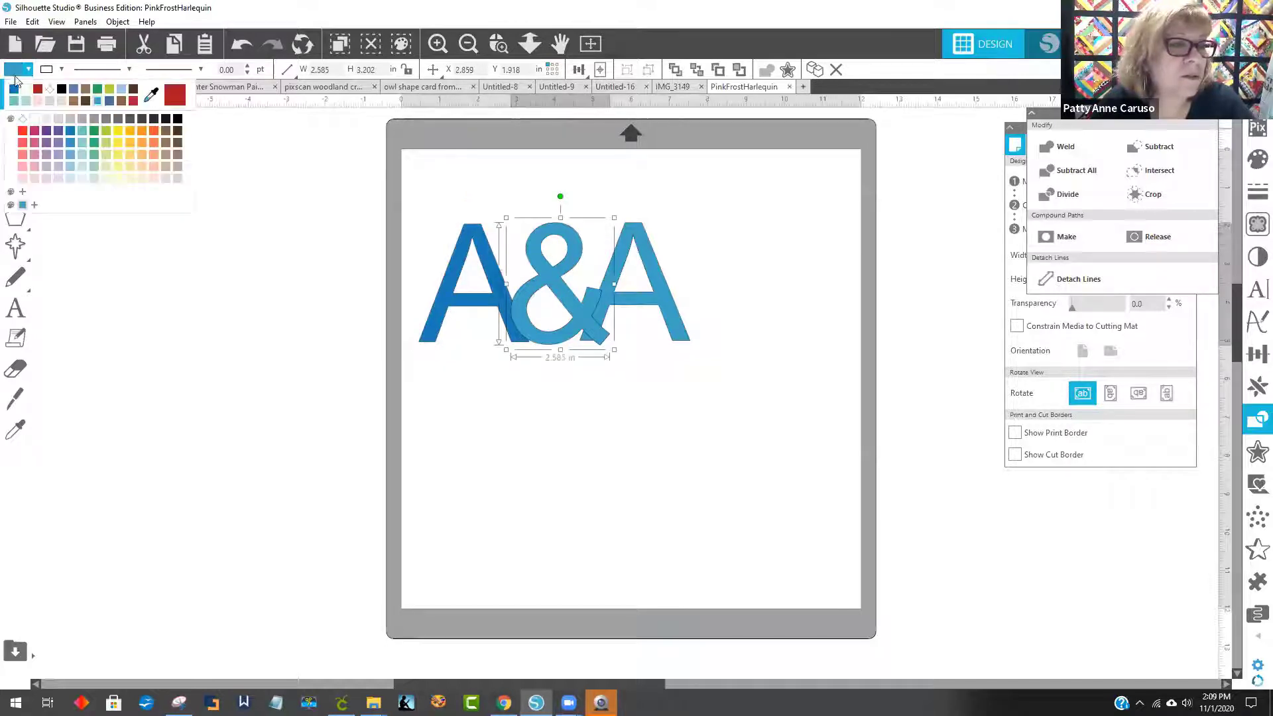
left_click(120, 132)
Fill the second A with red and deselect it
left_click(654, 255)
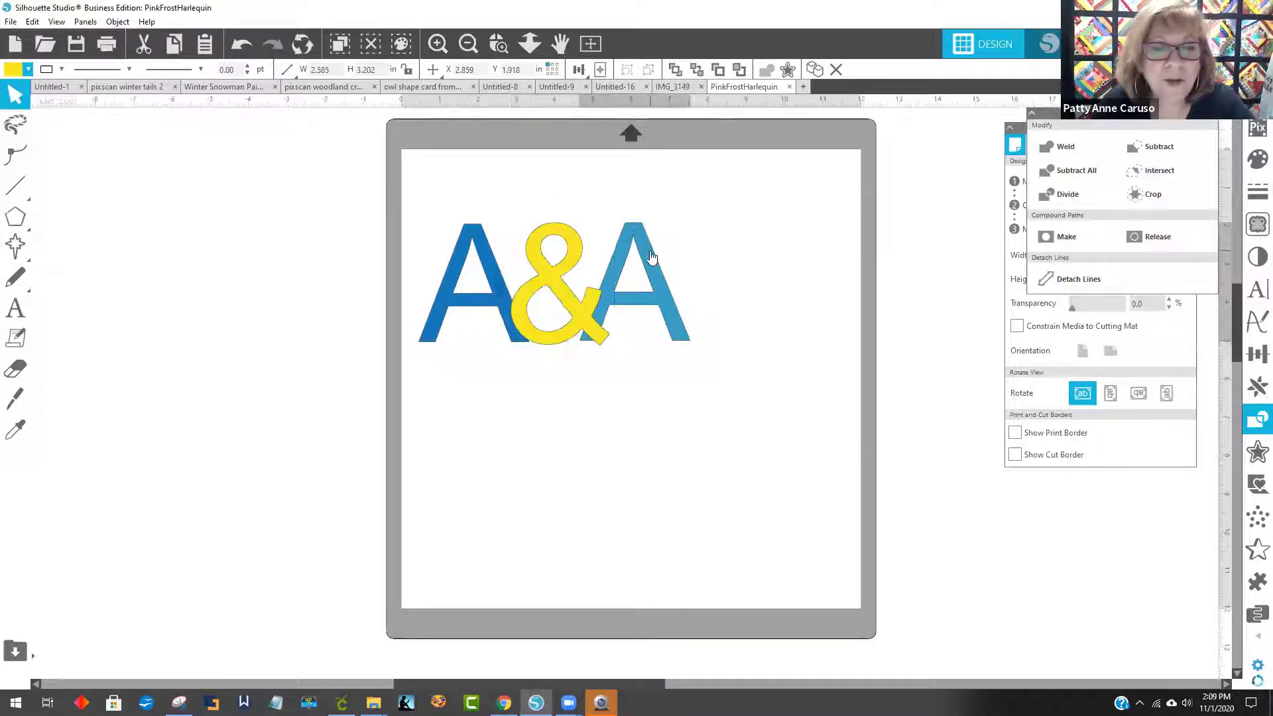
left_click(13, 70)
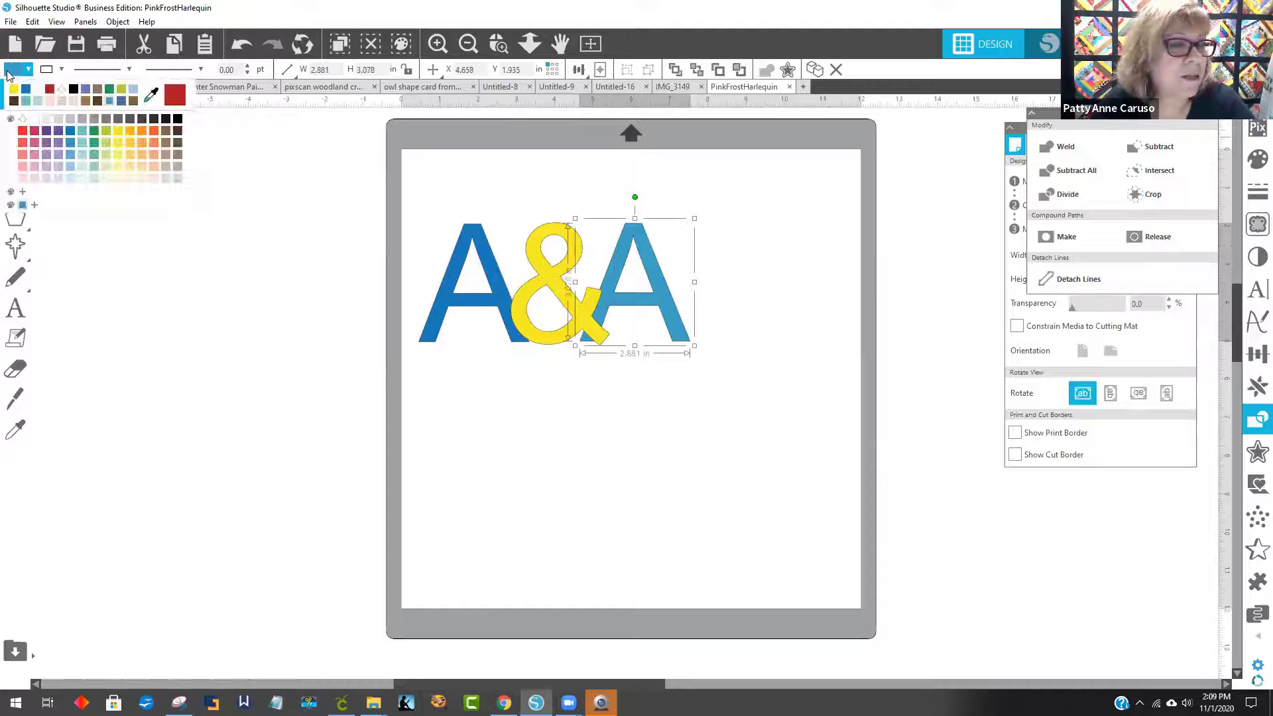
left_click(48, 90)
left_click(749, 603)
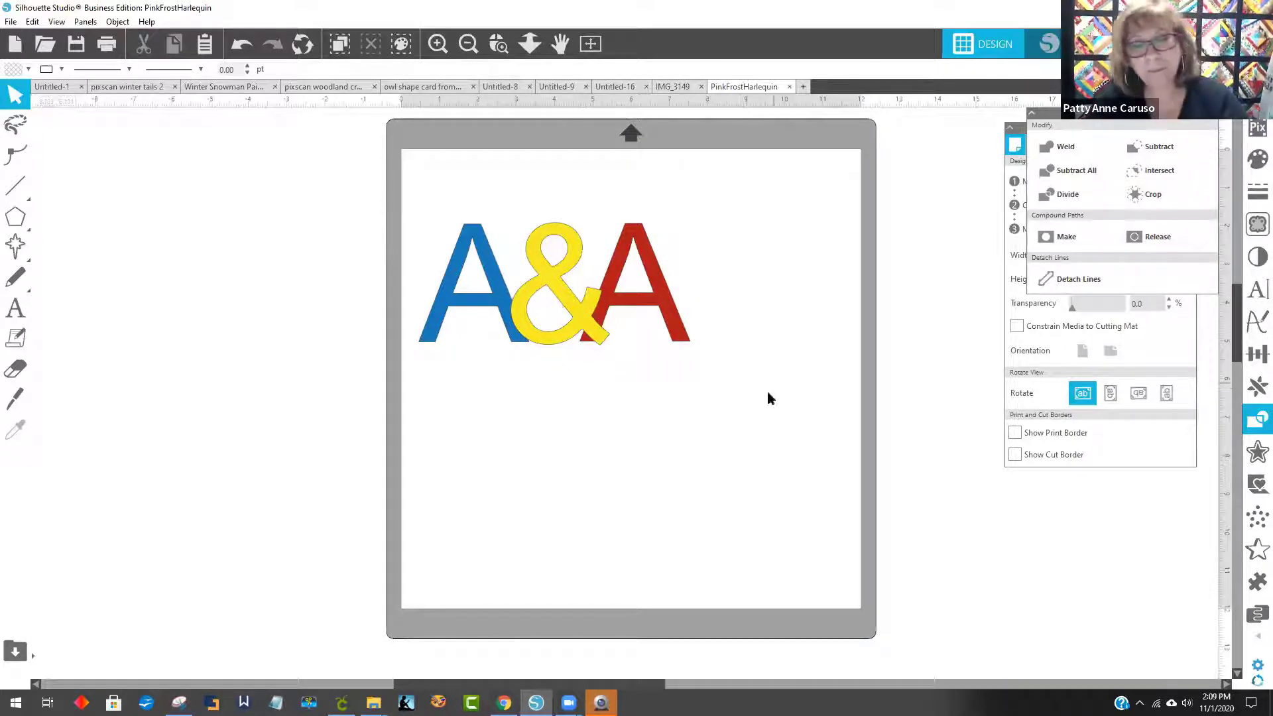
Apply Subtract to the blue A, ampersand and red A together, and undo the subtraction
left_click_drag(768, 398, 390, 216)
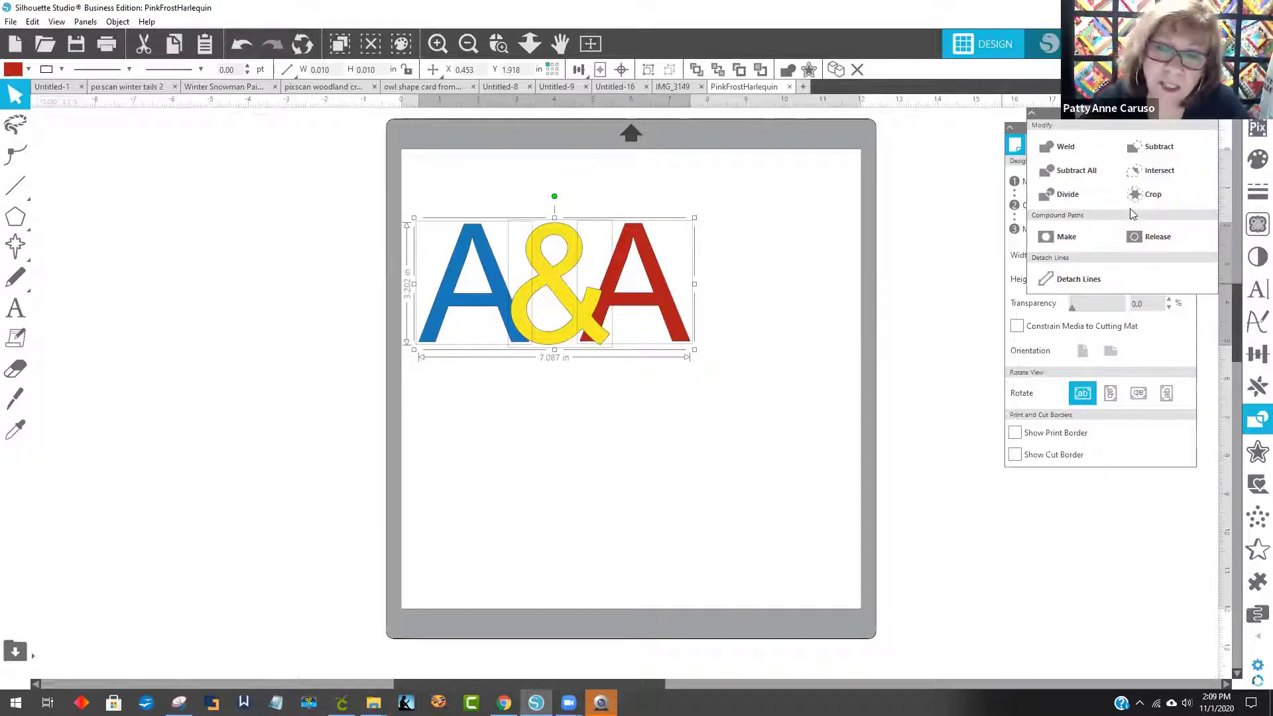
left_click(1149, 147)
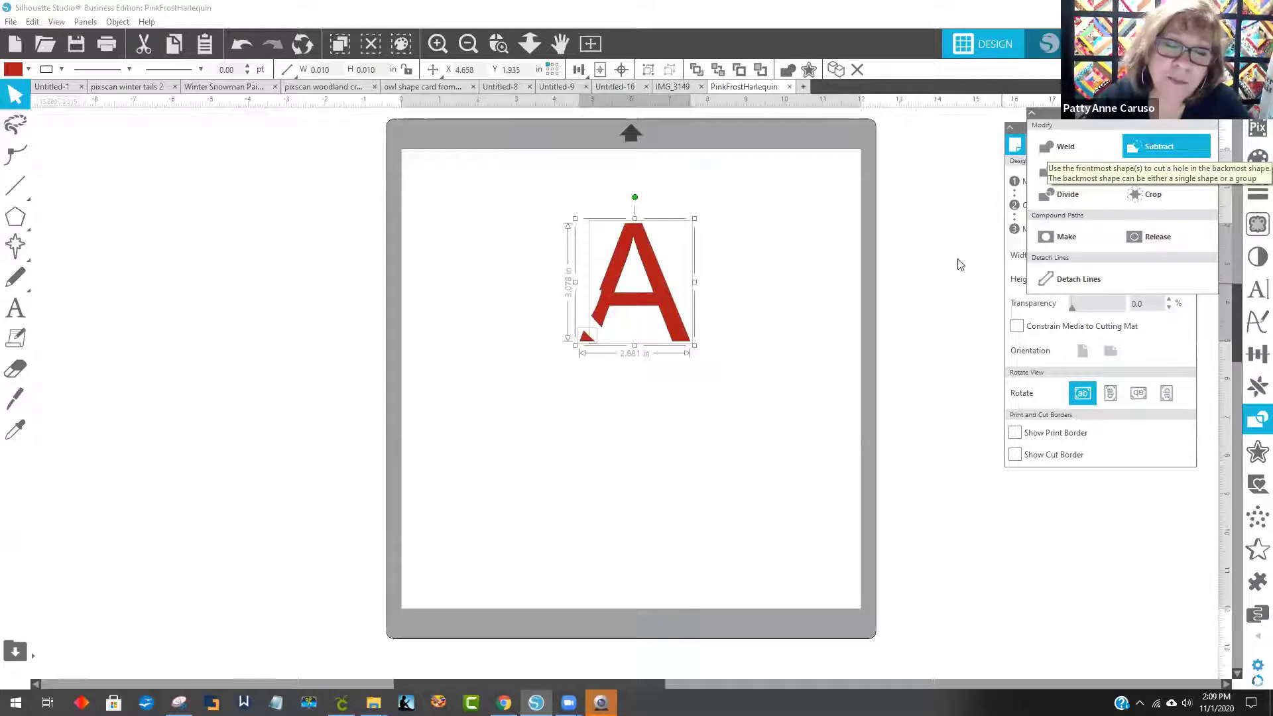
left_click(235, 48)
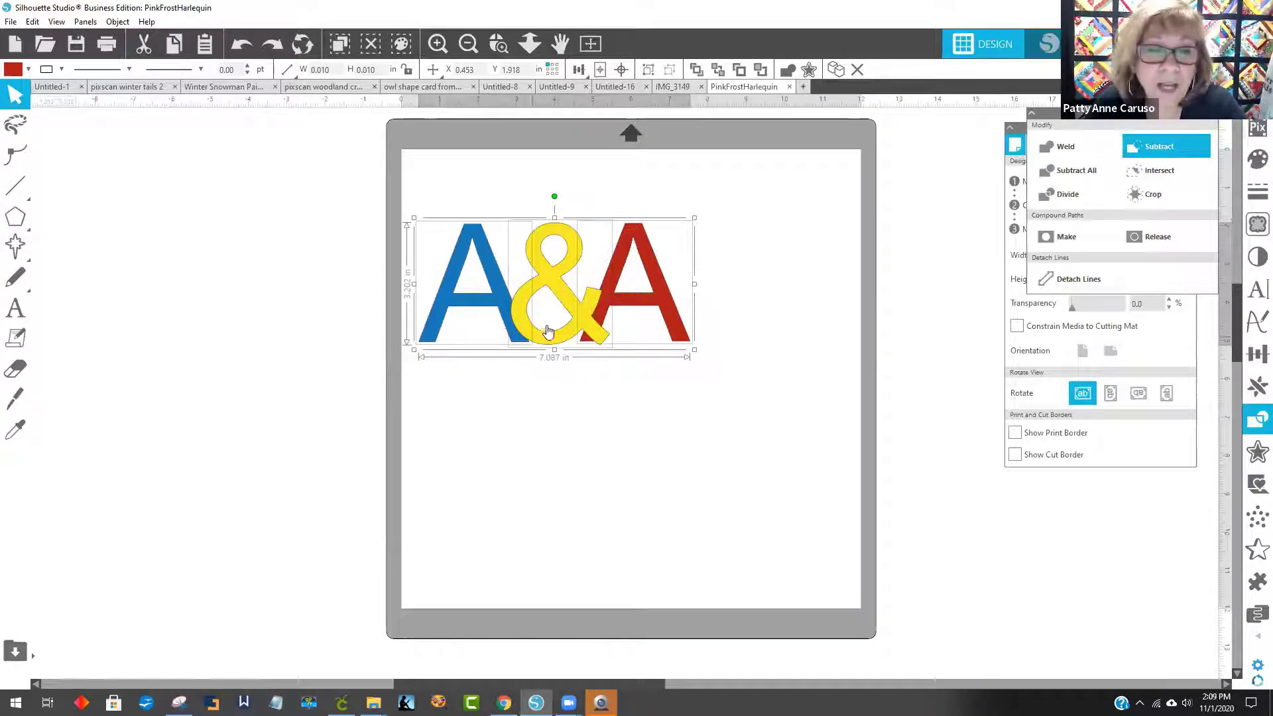
left_click(590, 432)
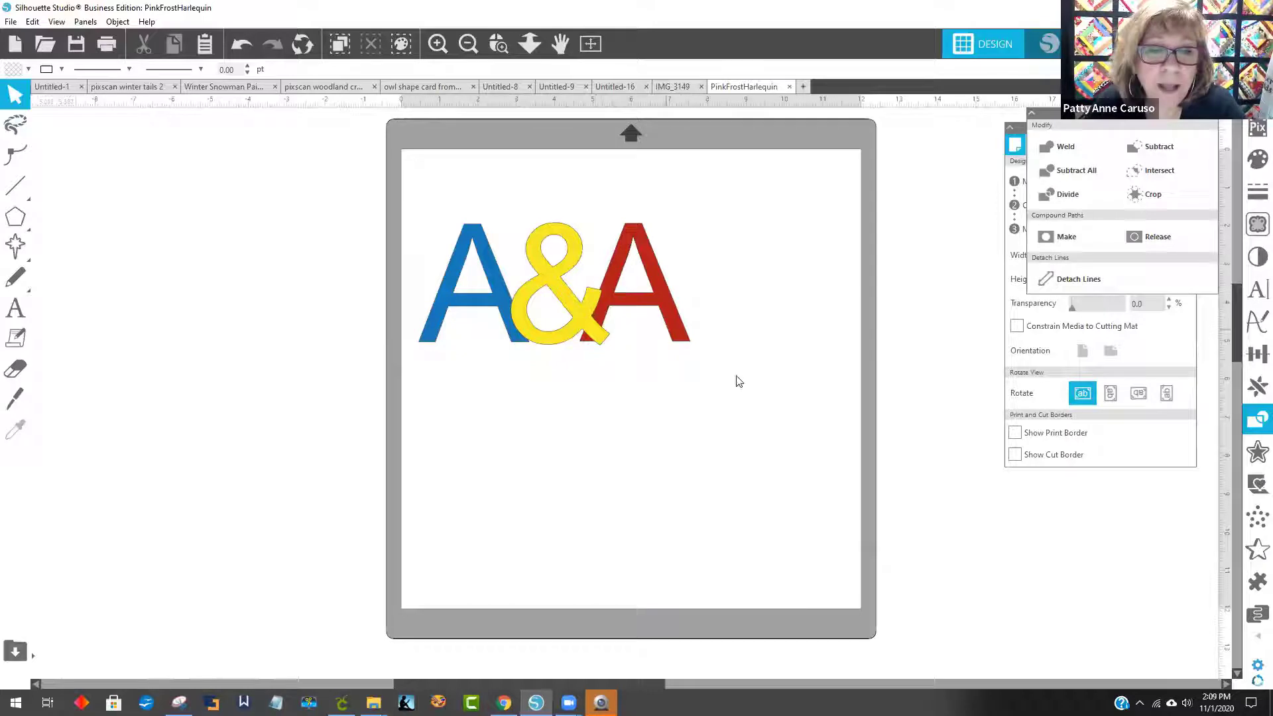
Repeat Subtract on all three overlapping characters and undo it again
left_click_drag(705, 416, 372, 193)
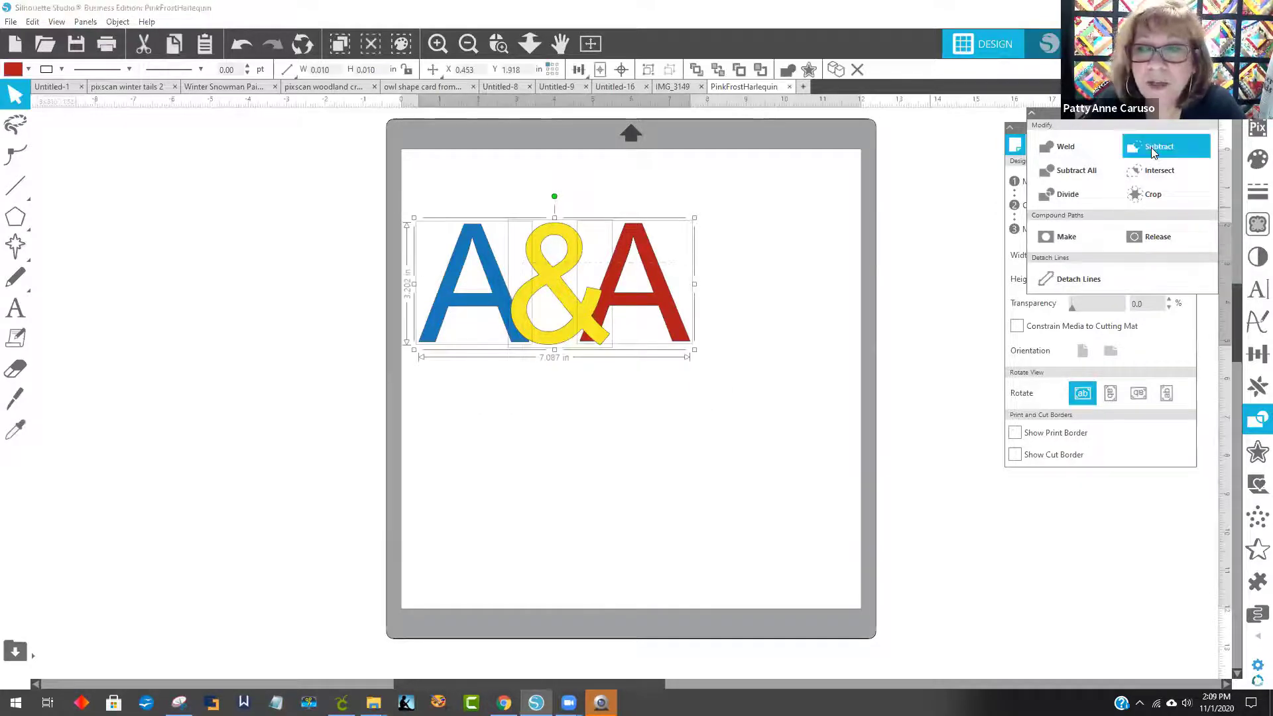
left_click(1154, 153)
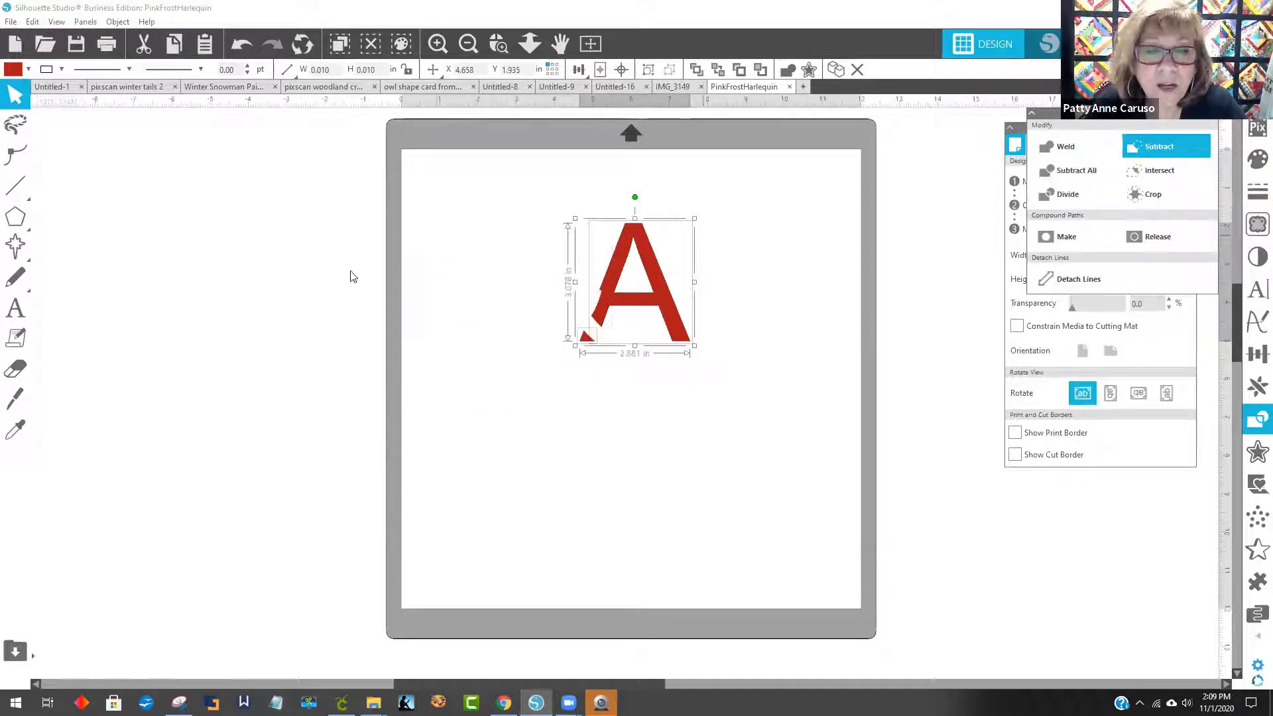
left_click(241, 45)
left_click(270, 284)
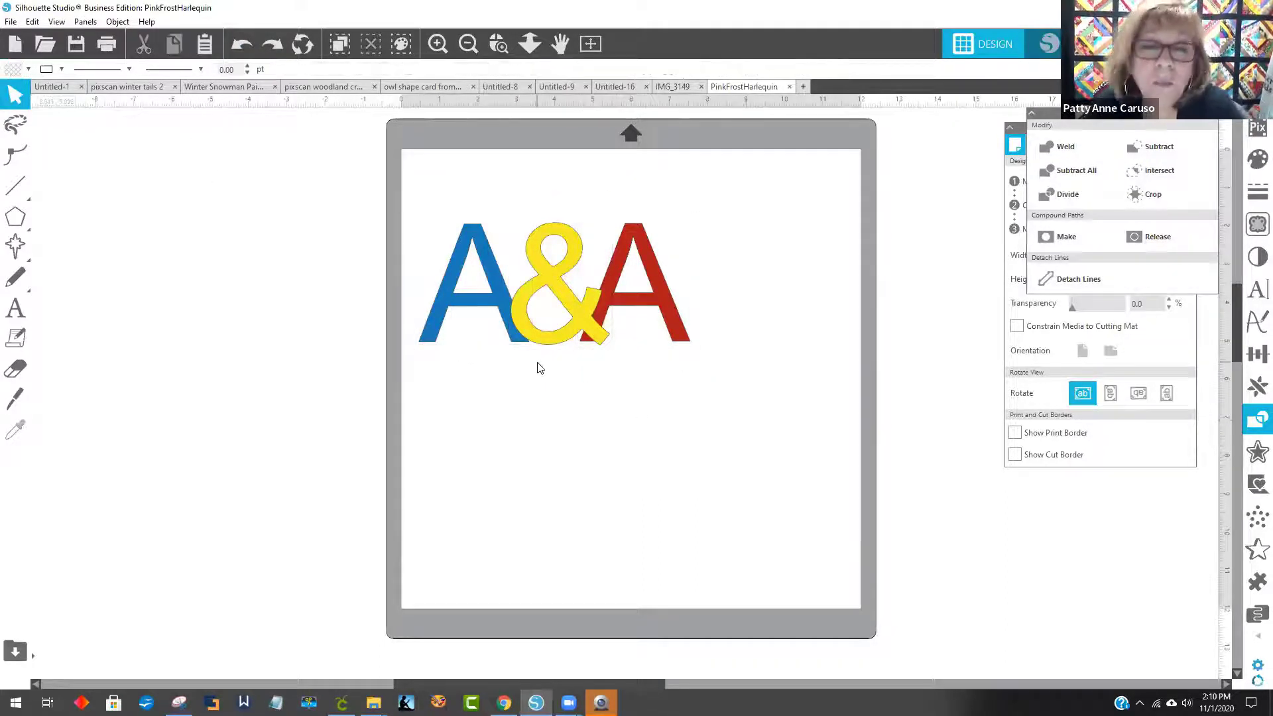
Shift the blue A away from the ampersand and move it back so that the two overlap
left_click_drag(748, 365, 435, 254)
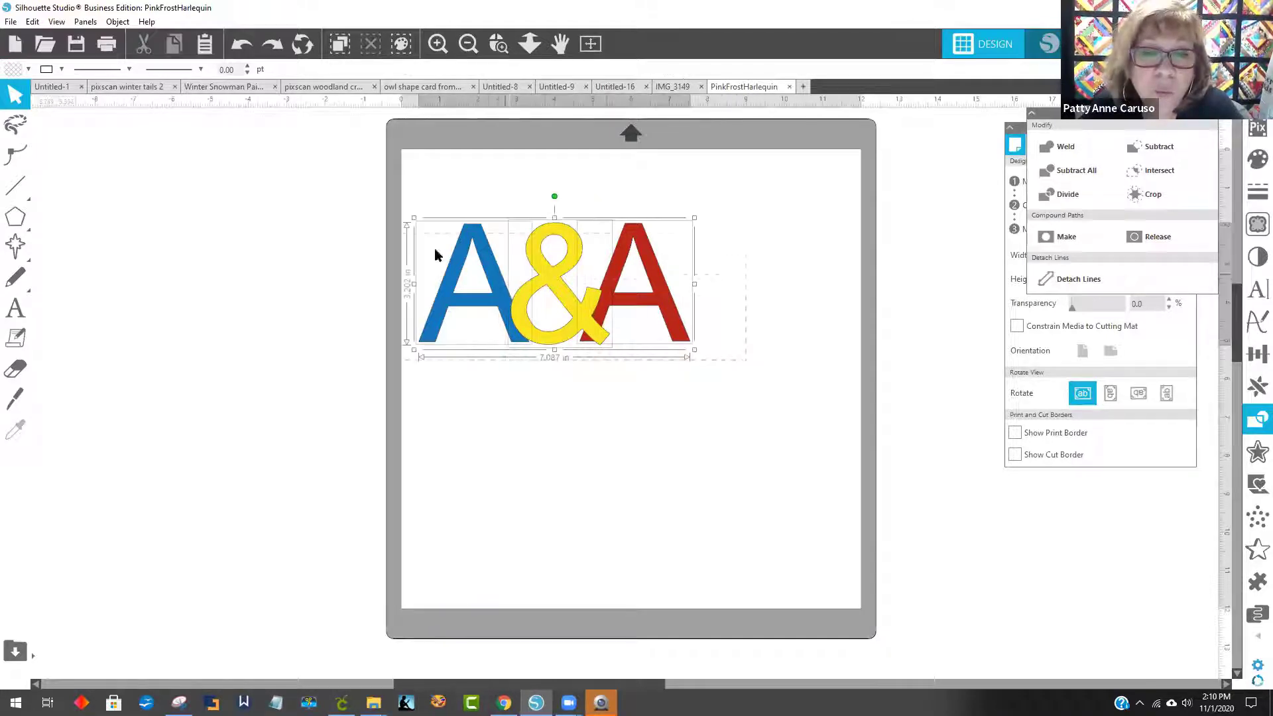
left_click_drag(374, 205, 374, 204)
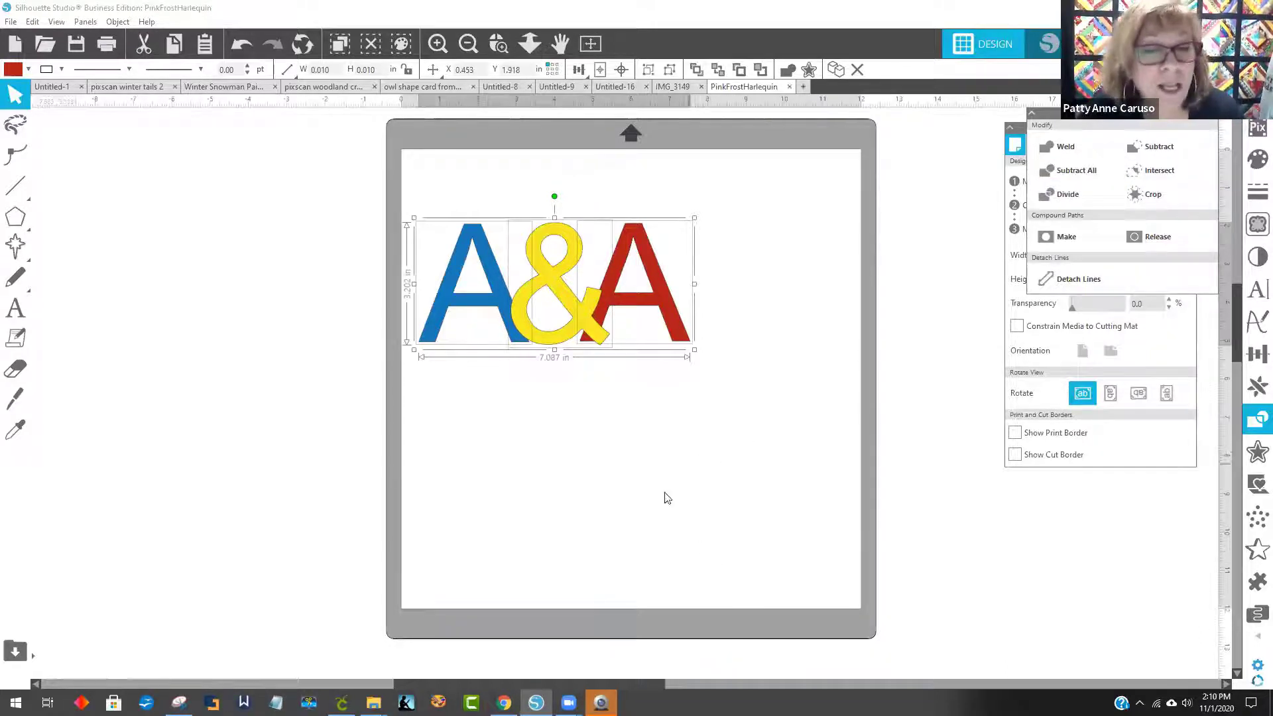
left_click(611, 565)
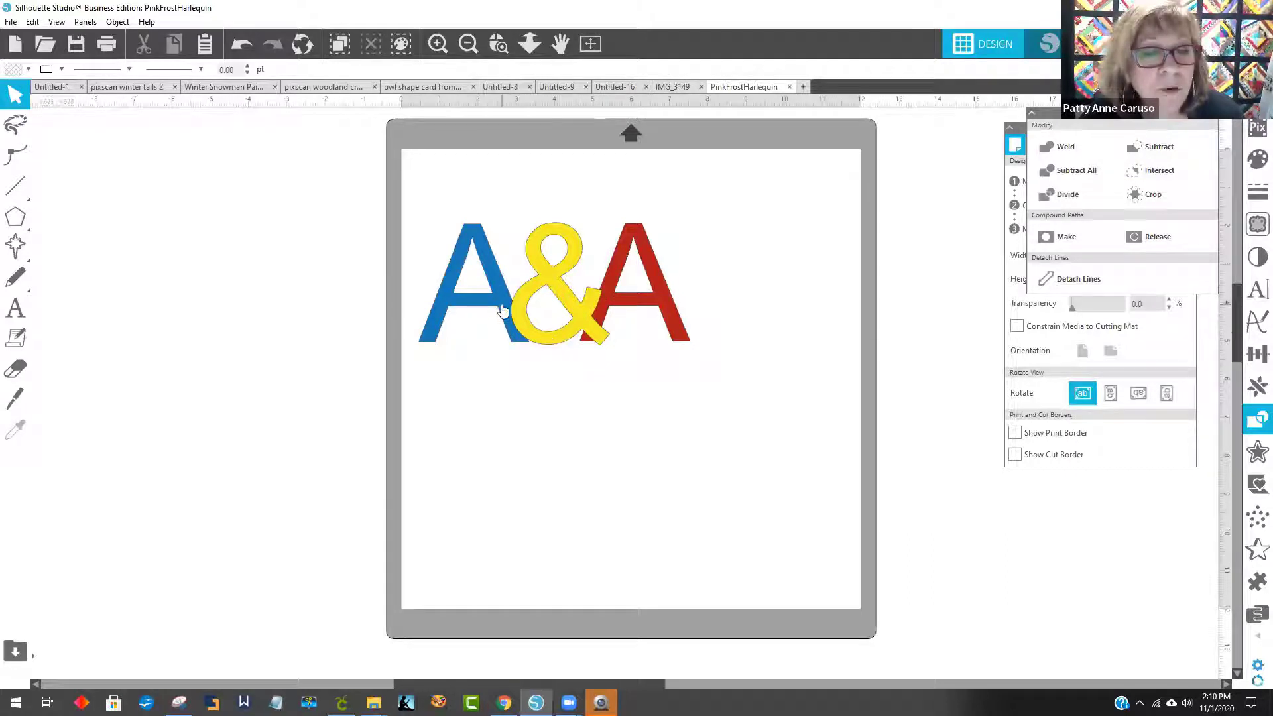
left_click_drag(502, 310, 496, 309)
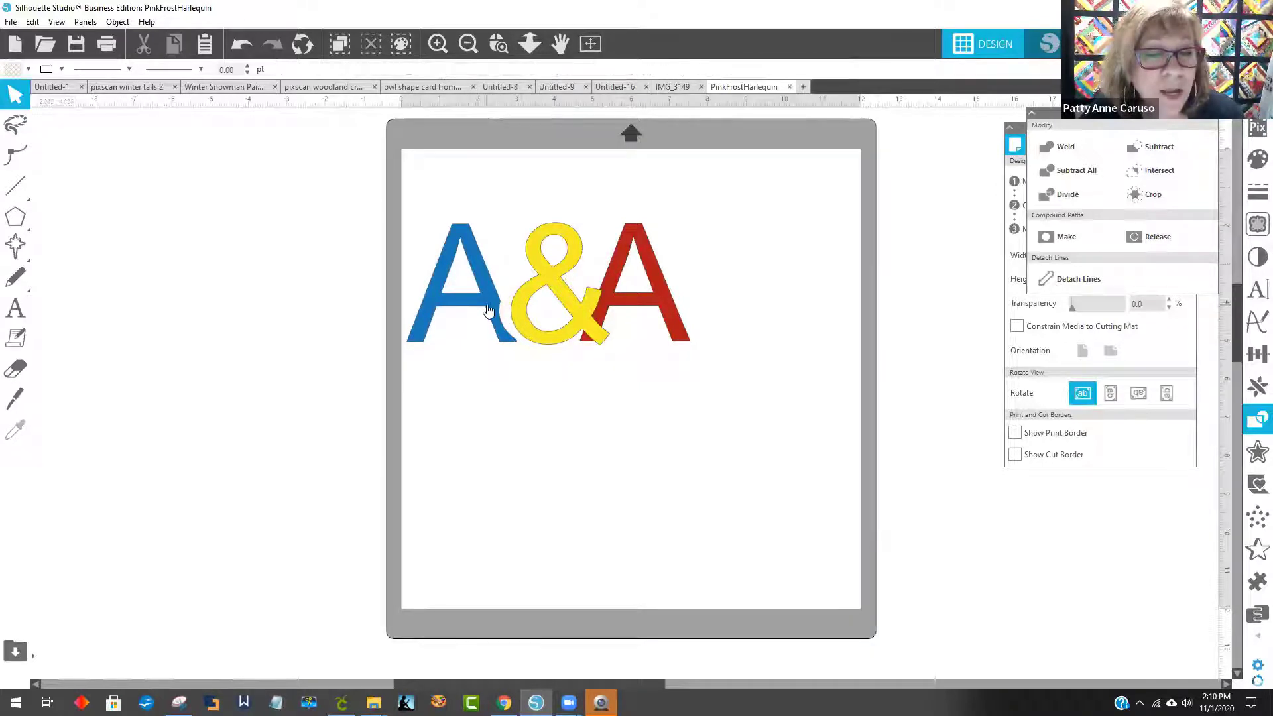
left_click_drag(488, 309, 500, 309)
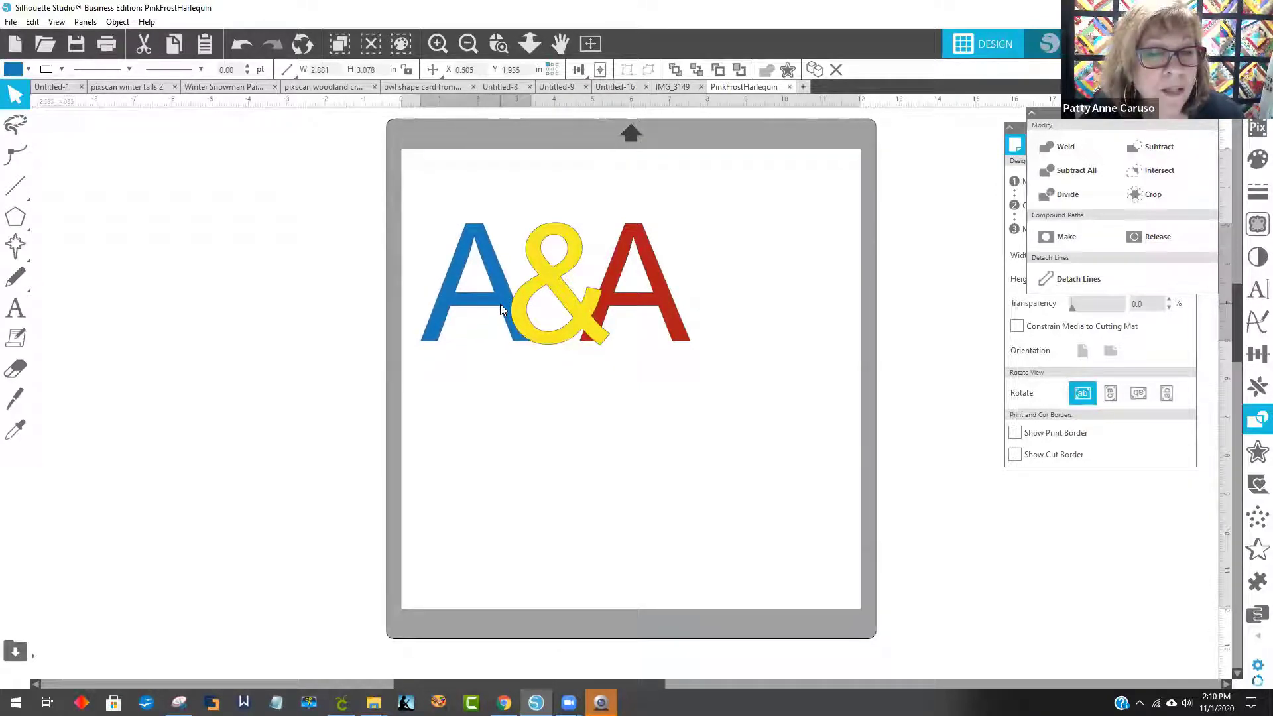
Move the red A slightly up and nudge it in small increments over the ampersand
mouse_move(616, 279)
left_mouse_down()
mouse_move(640, 266)
mouse_move(608, 270)
left_mouse_up()
left_click(651, 288)
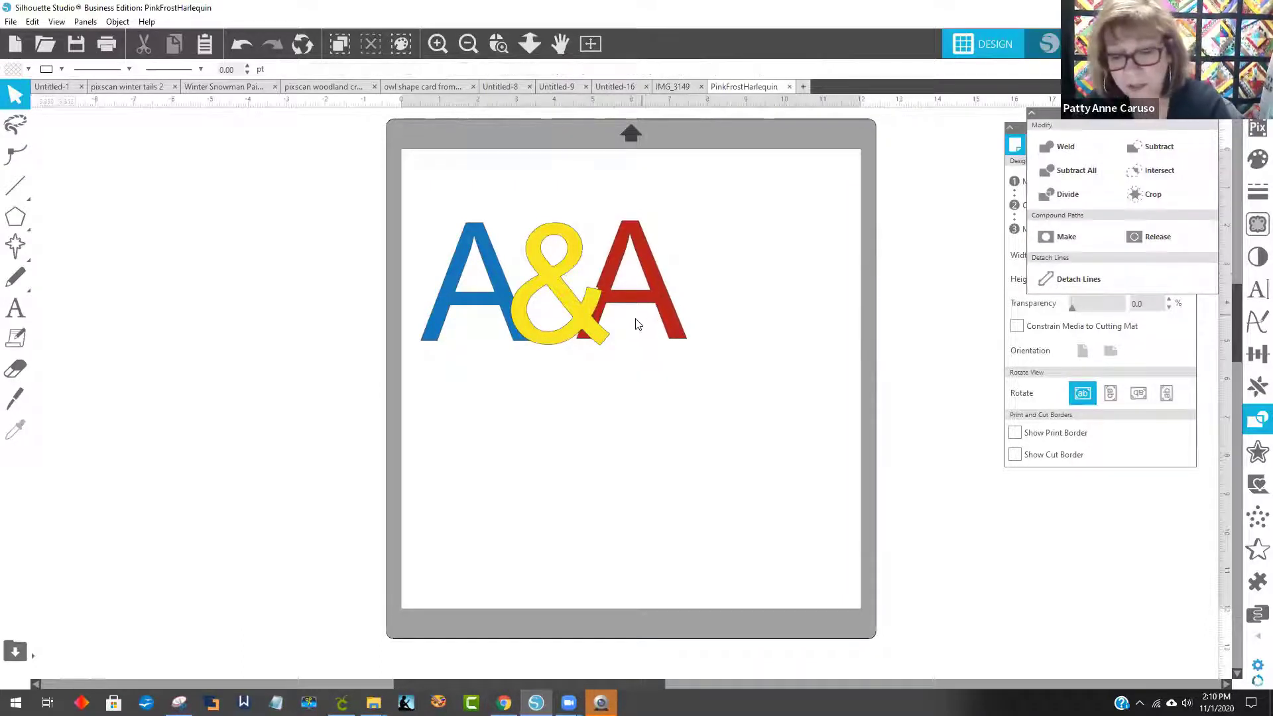
scroll(636, 309, "down", 1)
left_click(614, 280)
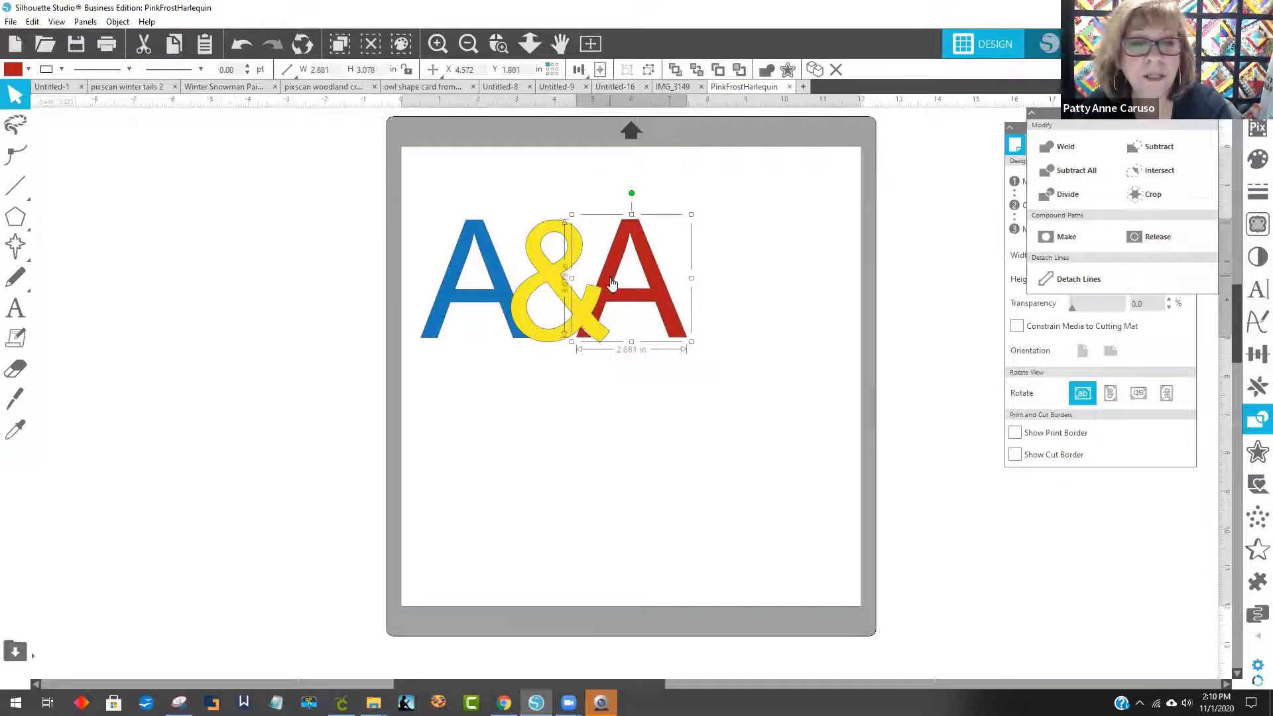
key("Up")
key("Up")
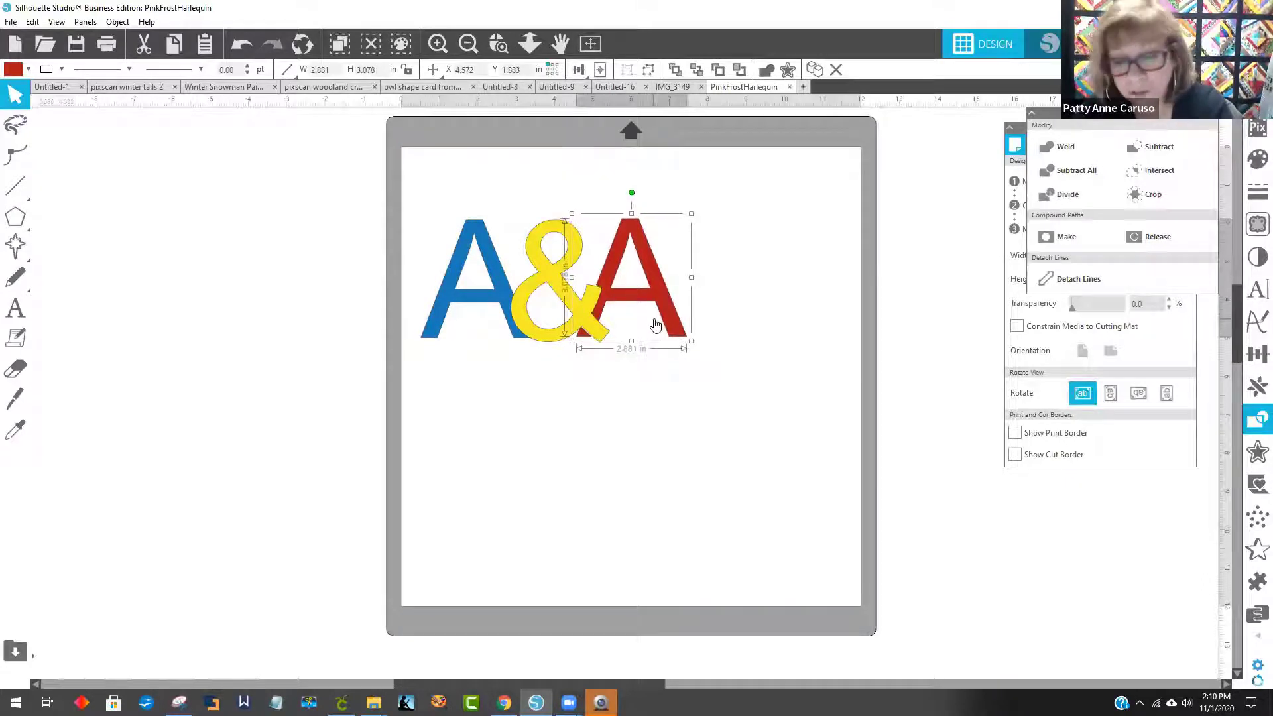
key("Left")
key("Left")
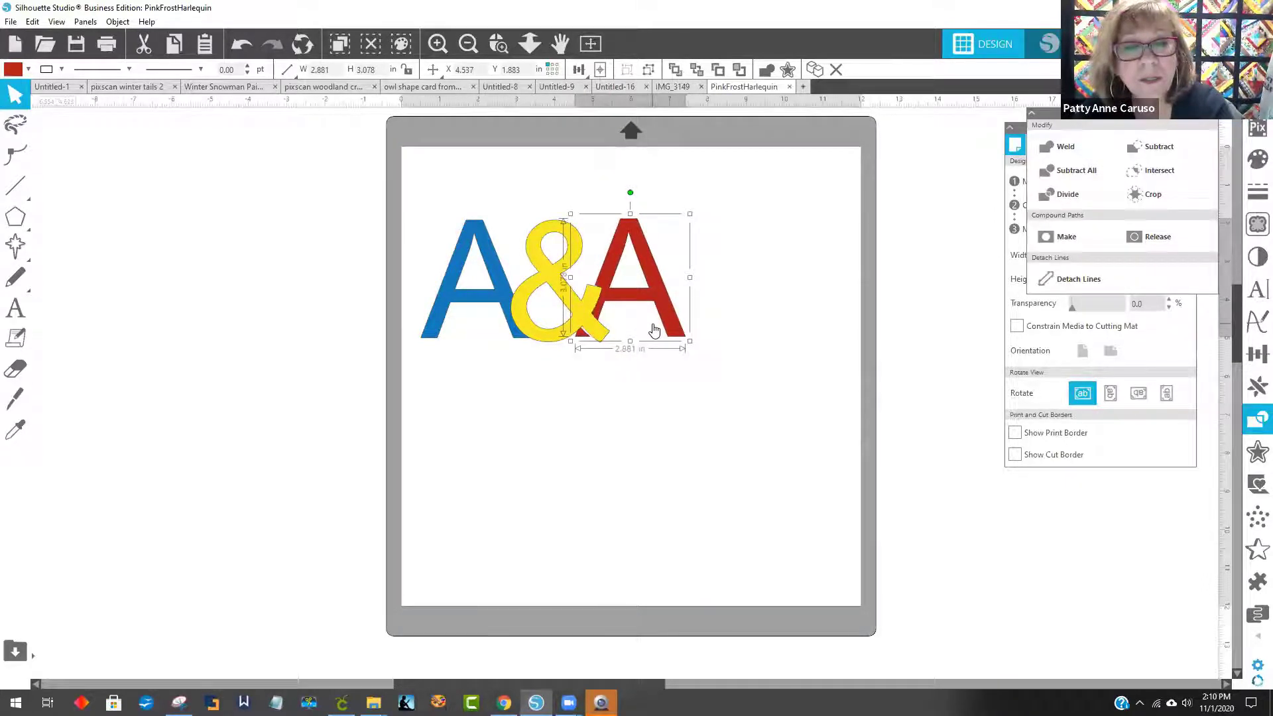
key("Left")
key("Right")
key("Right")
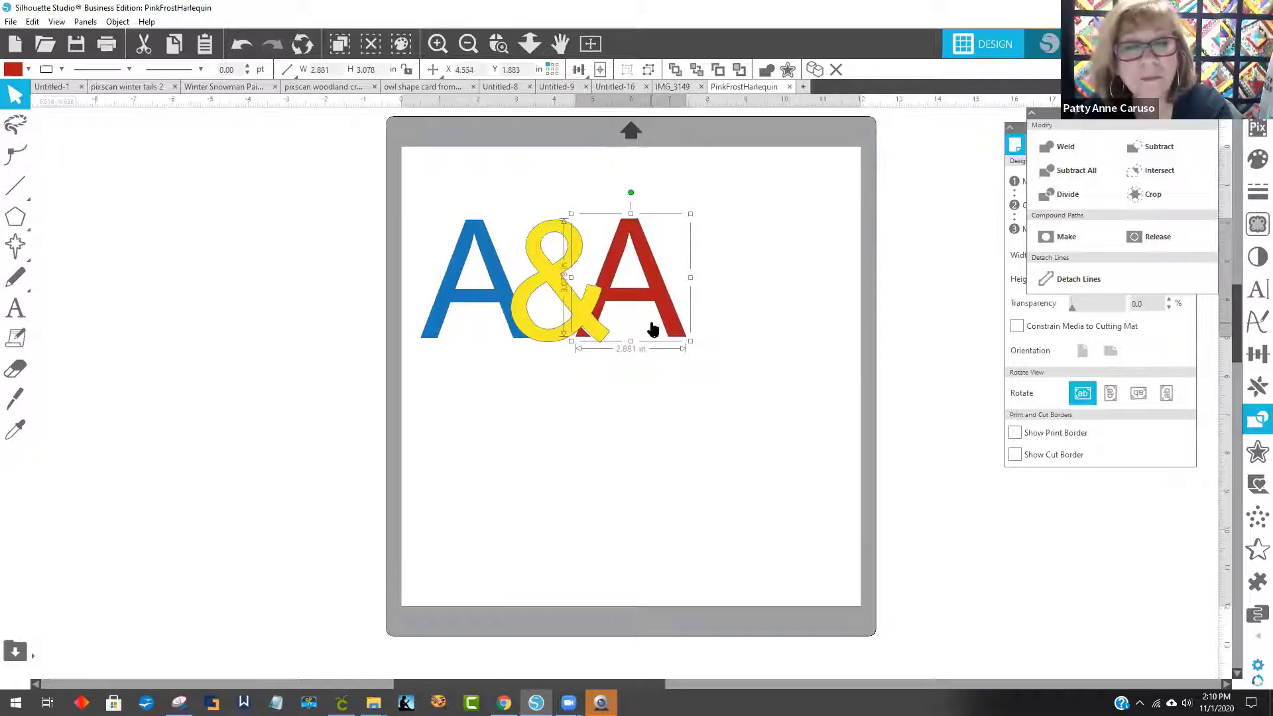
key("Up")
key("Up")
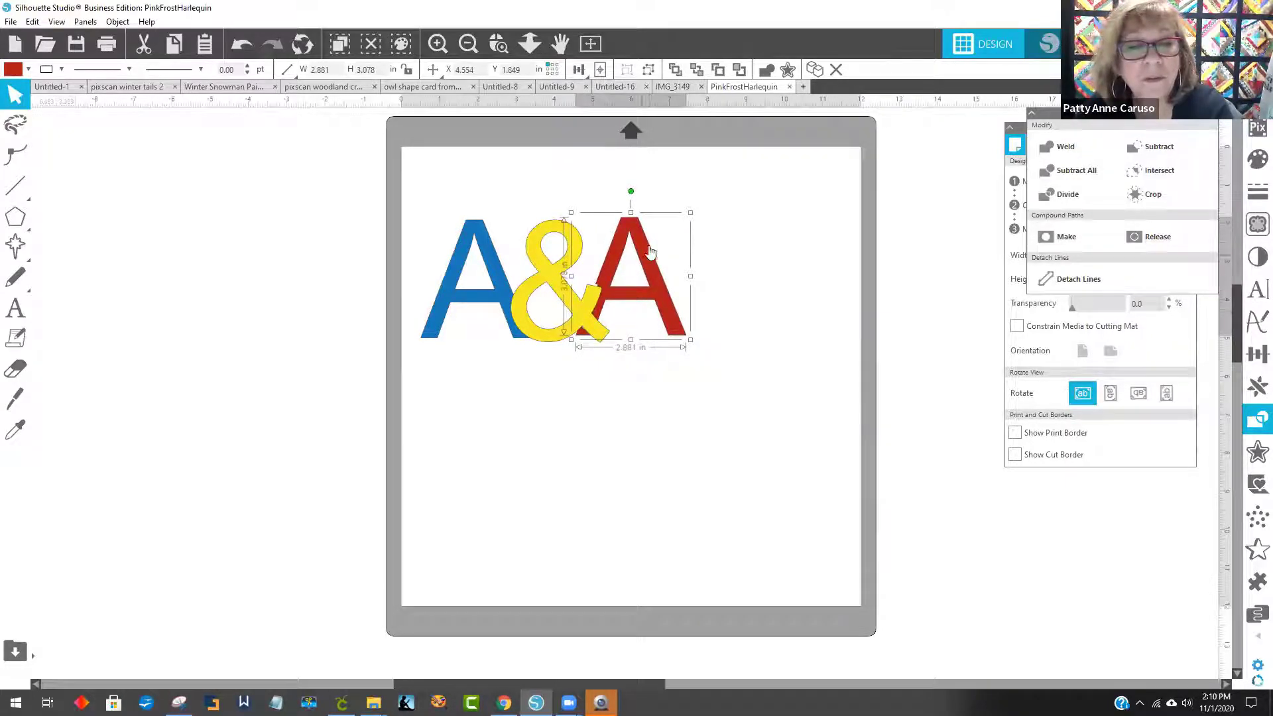
Move the red A further over the ampersand and select all three characters
left_click_drag(645, 251, 637, 253)
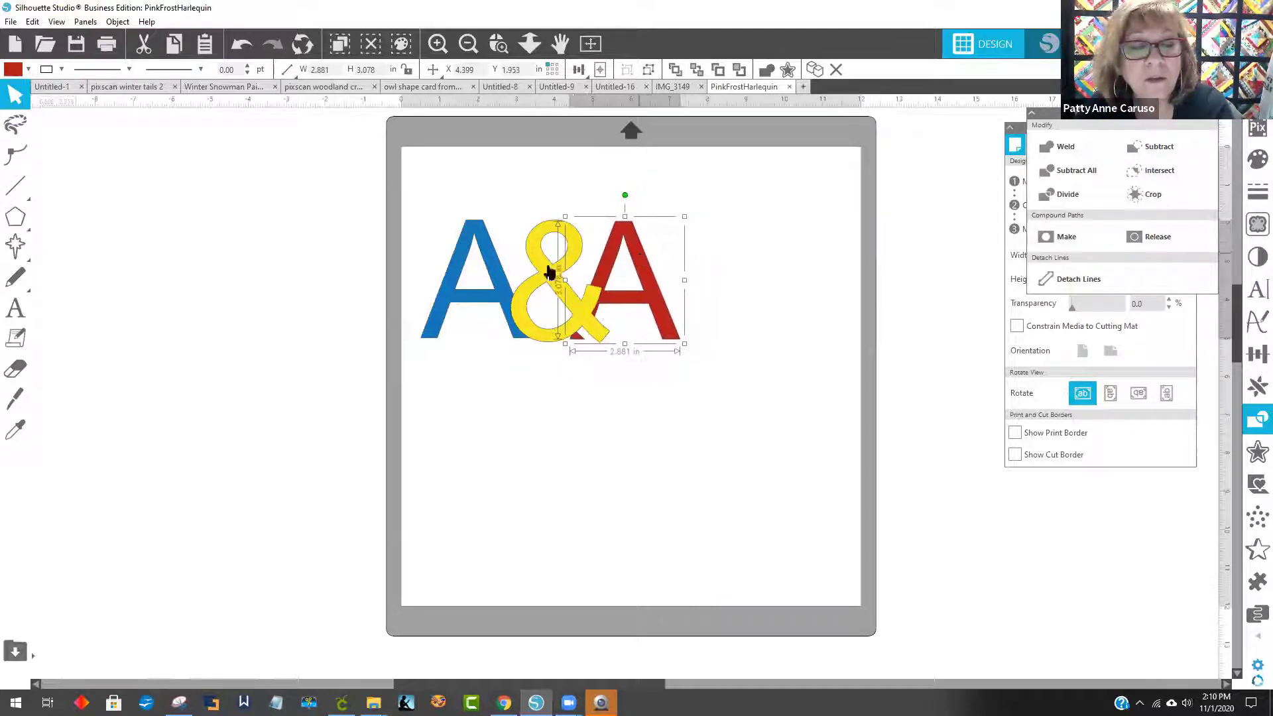
left_click(422, 216)
left_click_drag(544, 224, 685, 344)
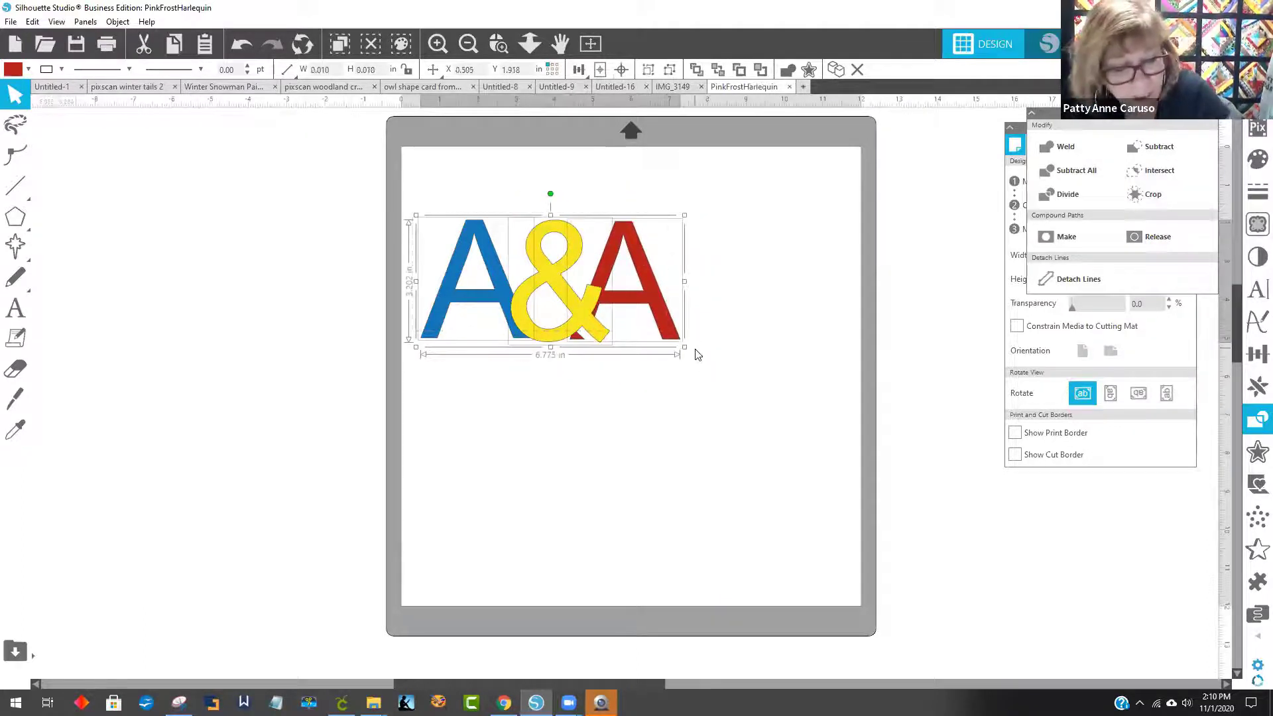
Undo the repositioning of the blue and red letters, including one more trial shift of the red A
key("i")
key("ctrl+z")
key("ctrl+z")
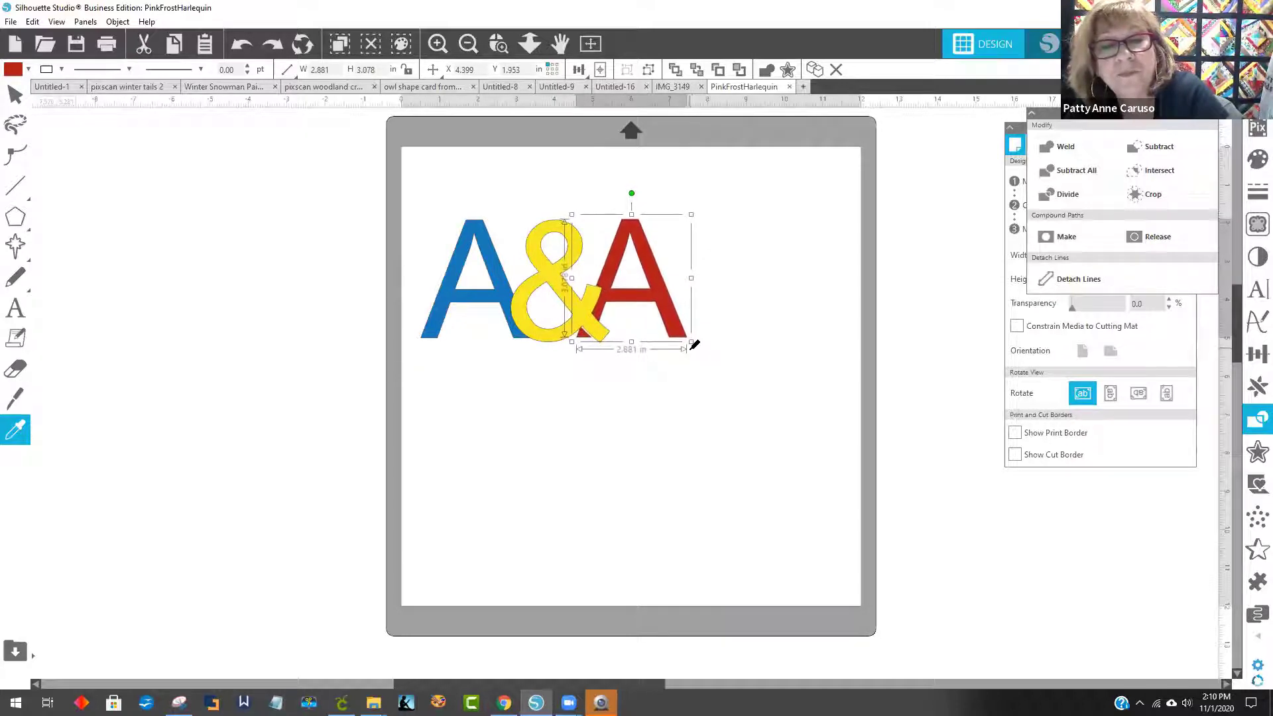
key("ctrl+z")
key("ctrl+z")
key("ctrl+z")
key("ctrl+z")
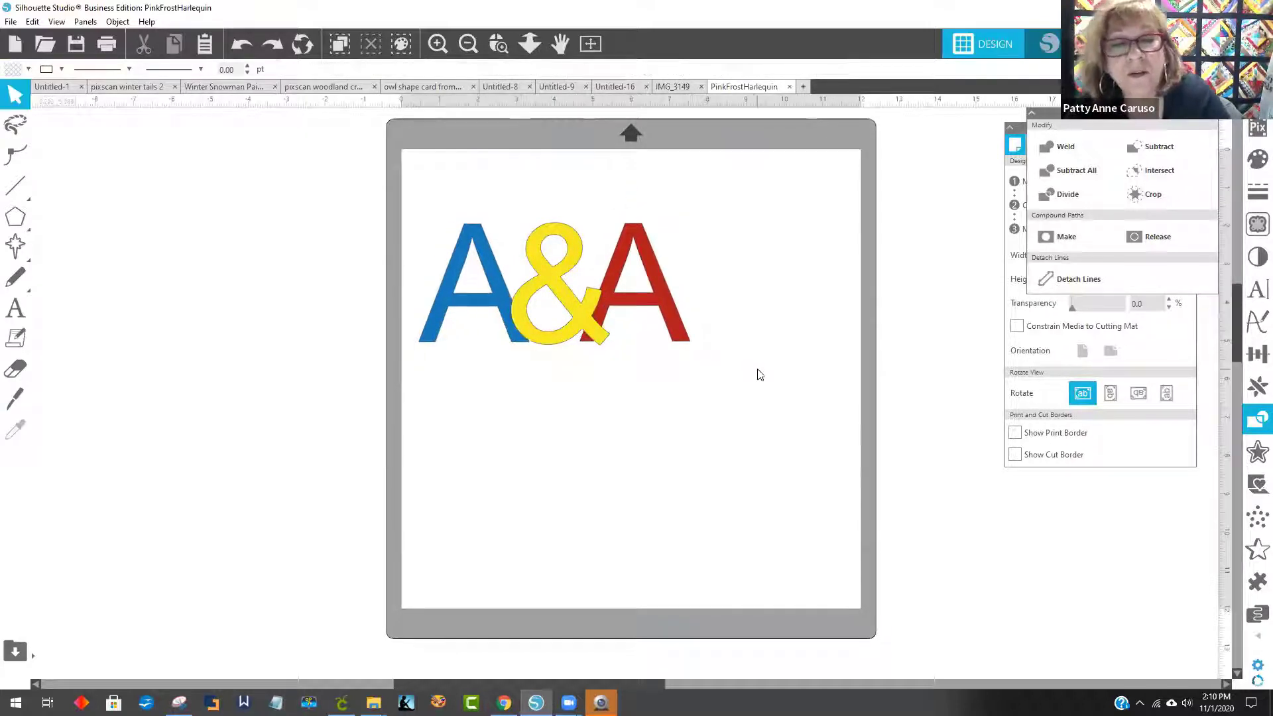
key("ctrl+z")
key("ctrl+z")
key("ctrl+z")
key("ctrl+z")
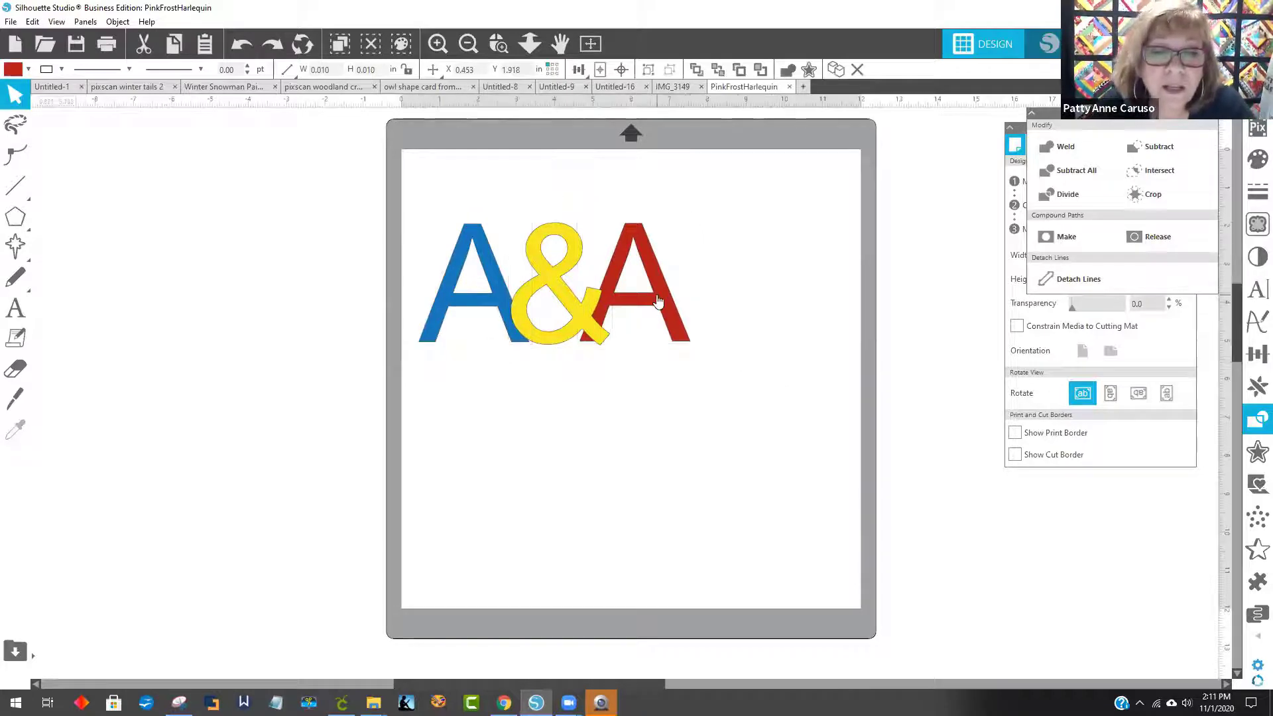
left_click_drag(657, 297, 674, 293)
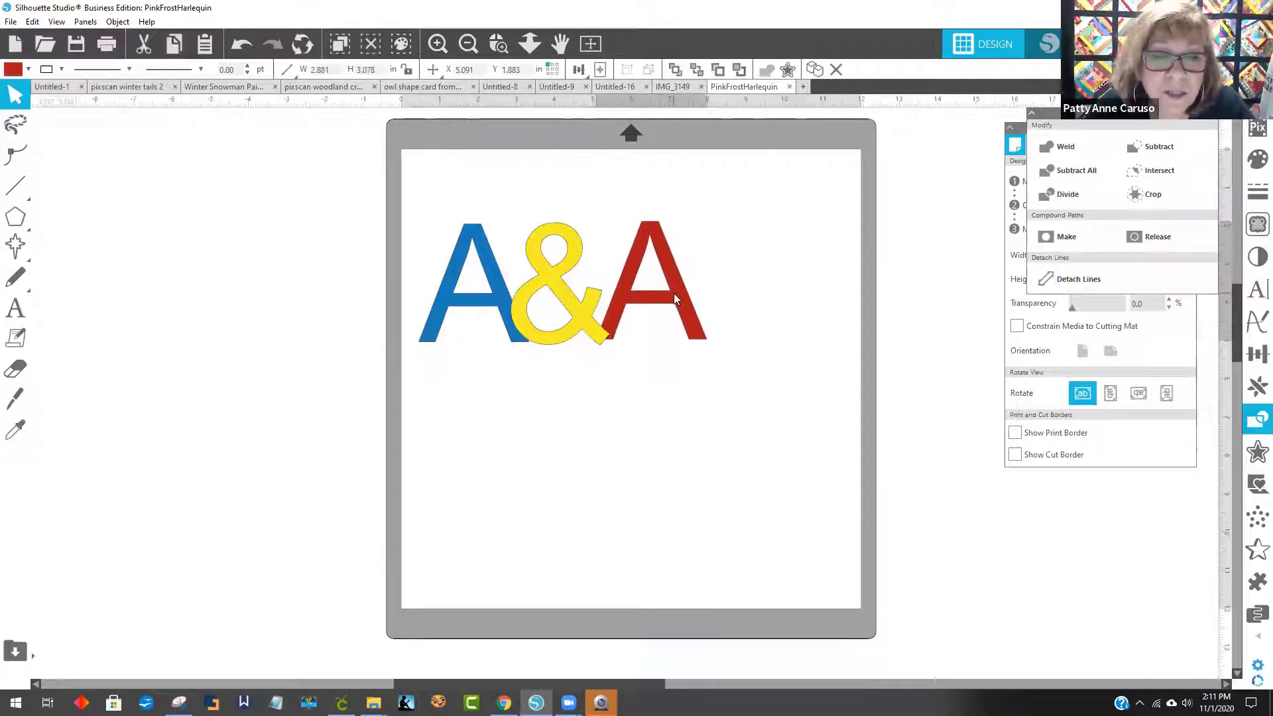
left_click(240, 46)
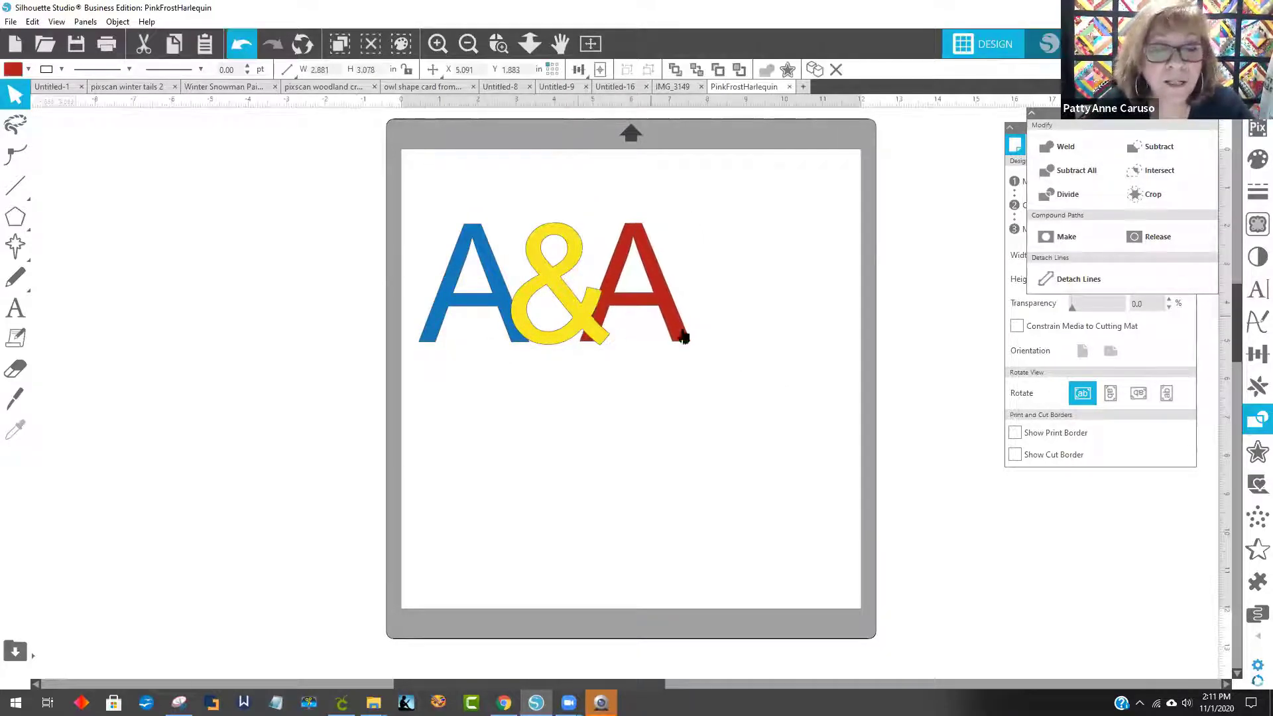
Inspect the text style and point editing options for the blue A
left_click(469, 258)
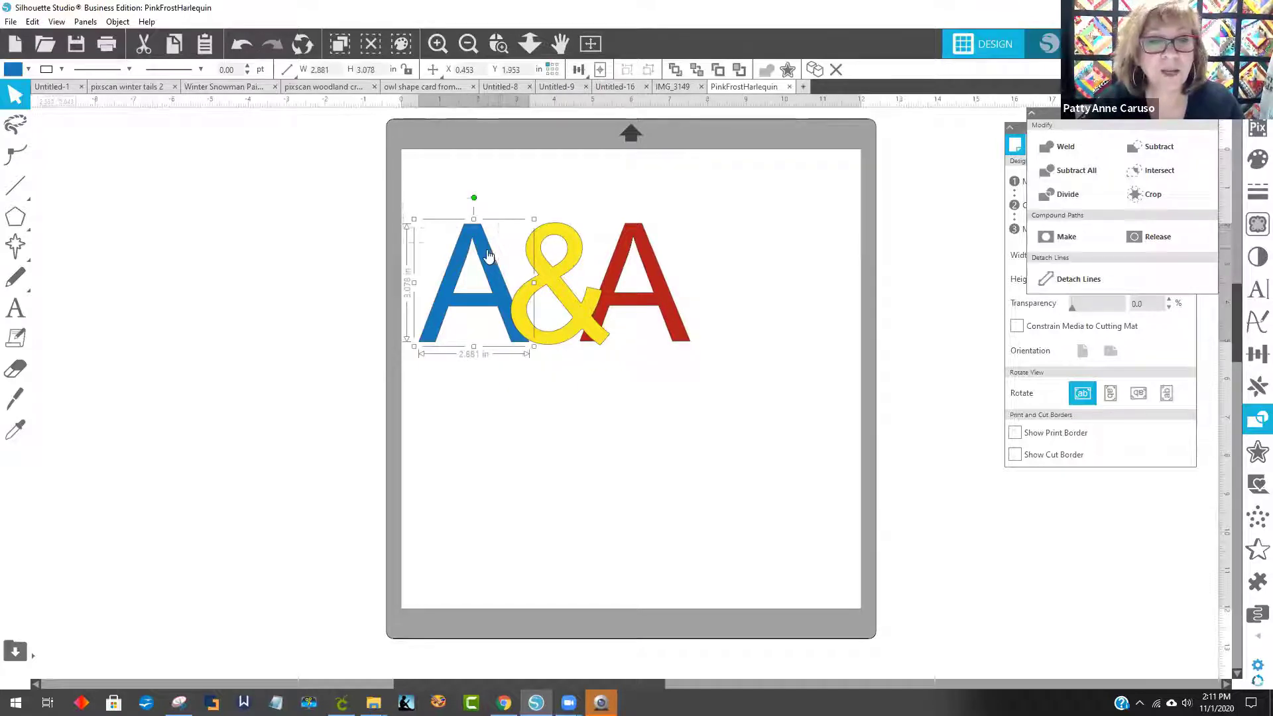
left_click(1255, 298)
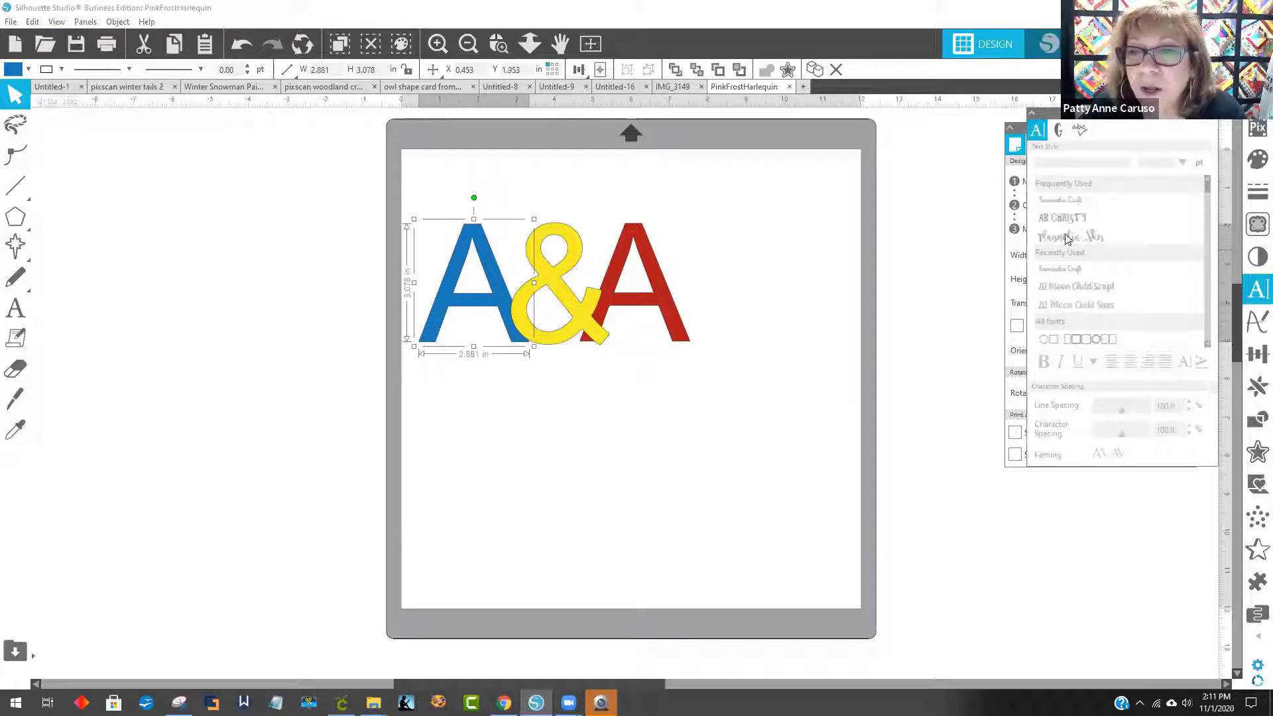
double_click(499, 309)
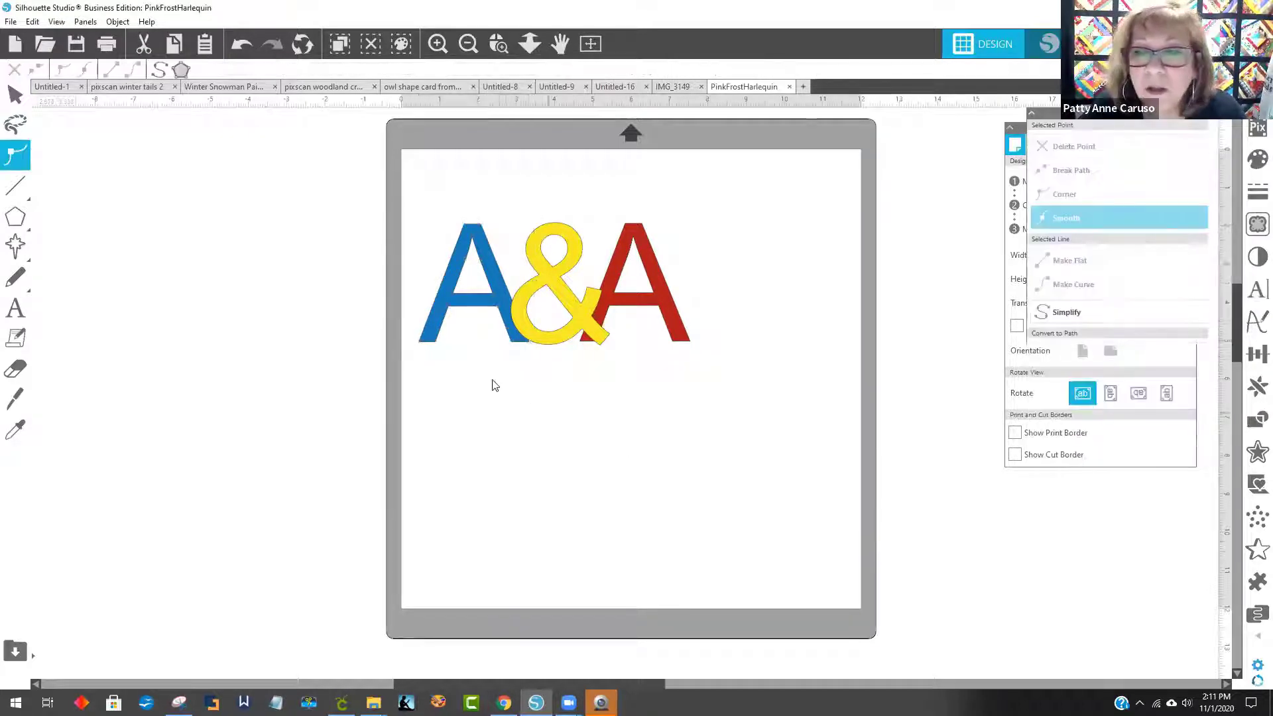
double_click(490, 286)
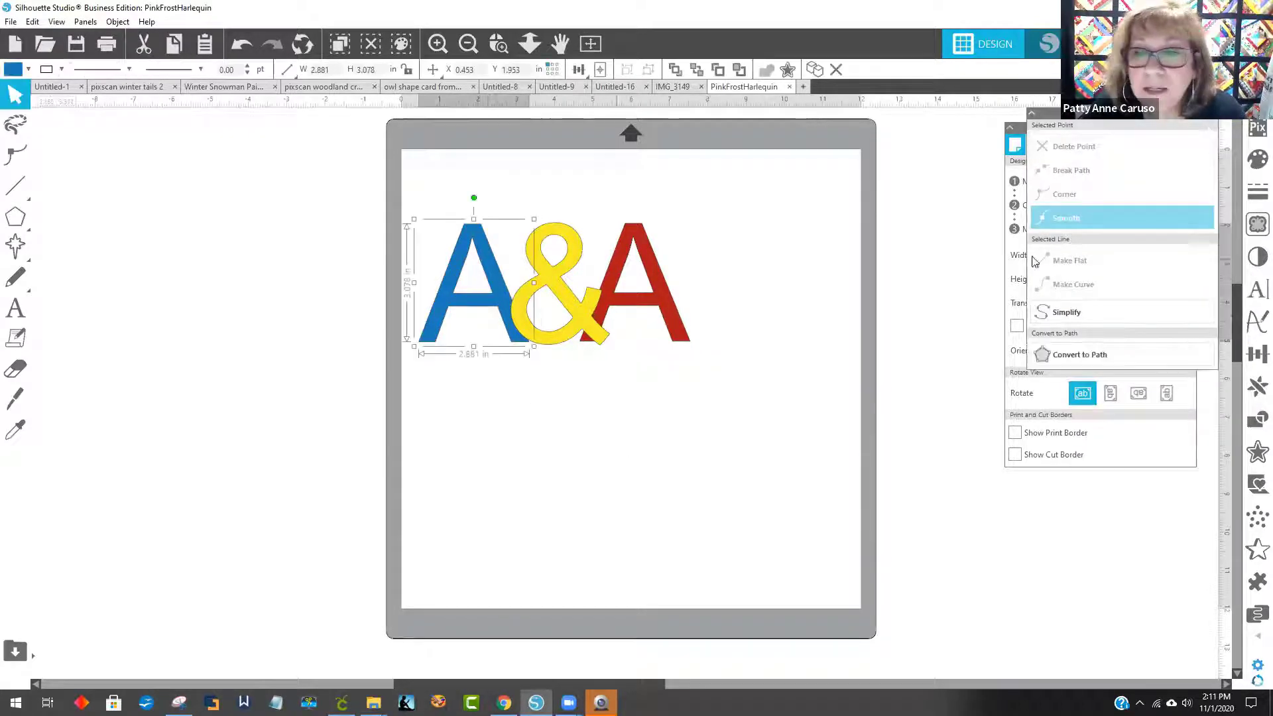
left_click(1255, 293)
left_click(520, 458)
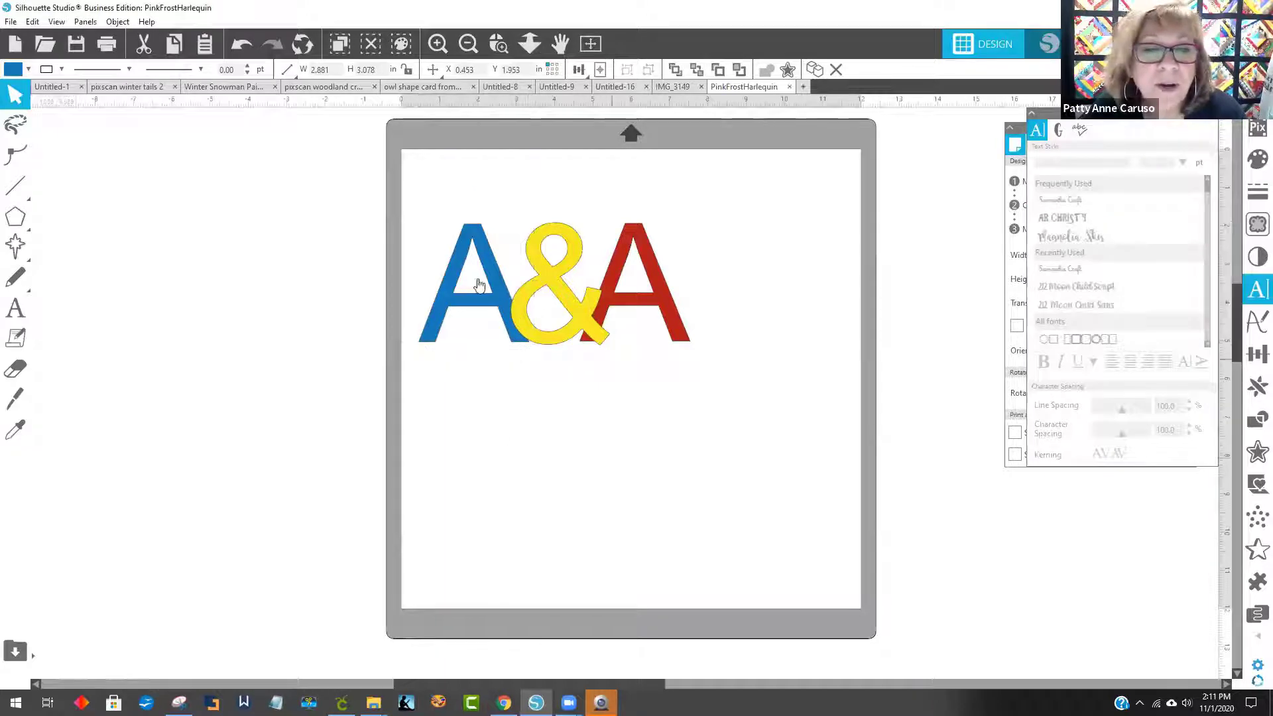
Delete the whole colored monogram and create a new Arial text reading "A&A" on the page
key("ctrl+a")
key("Delete")
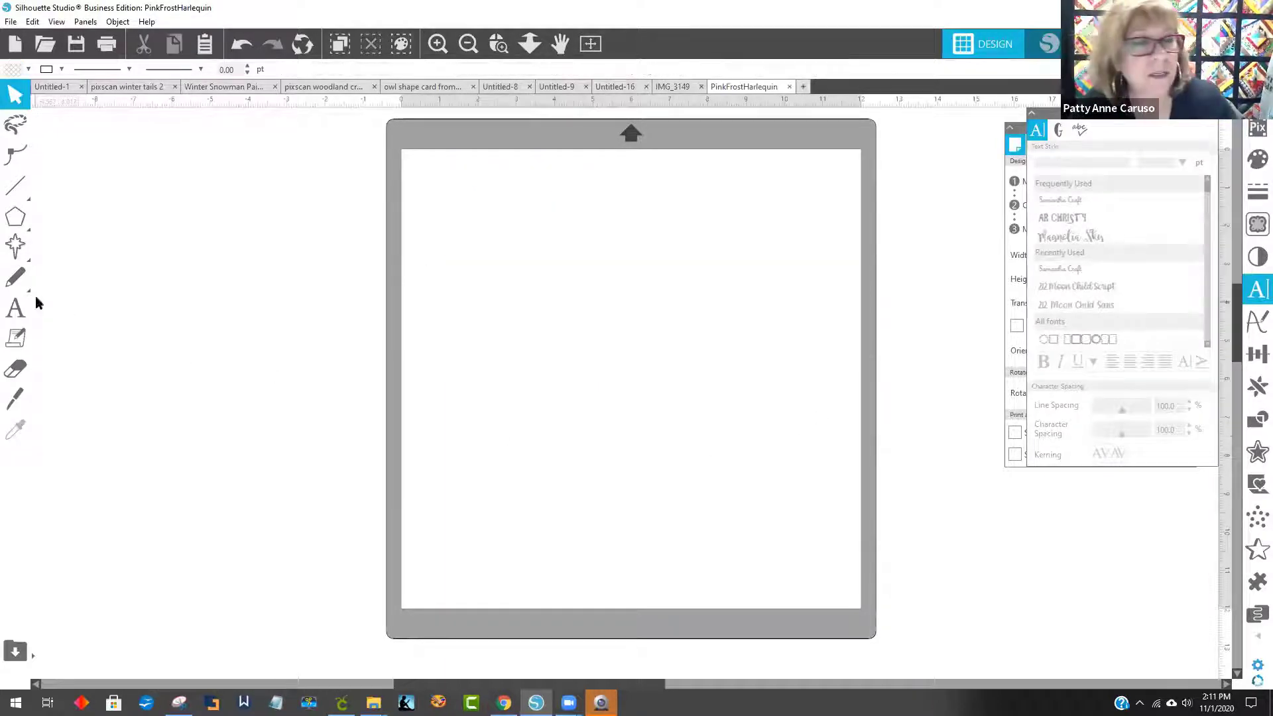
left_click(10, 316)
left_click(495, 299)
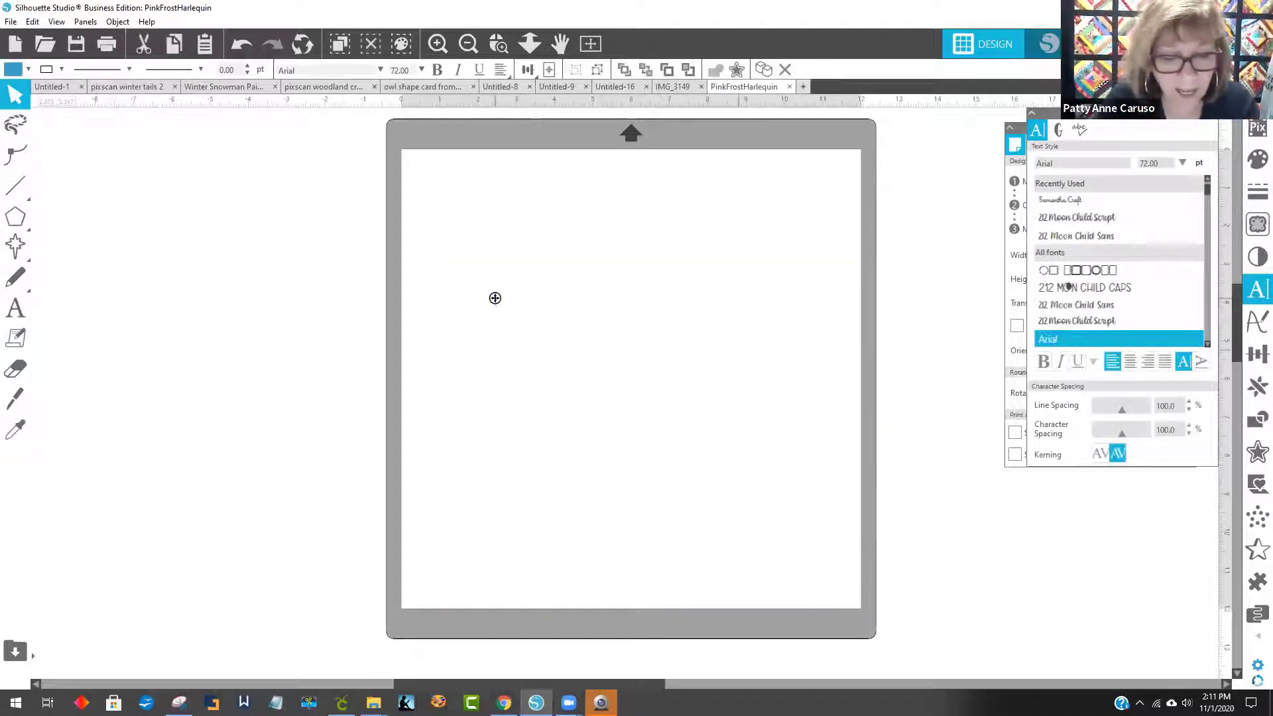
type("A&A")
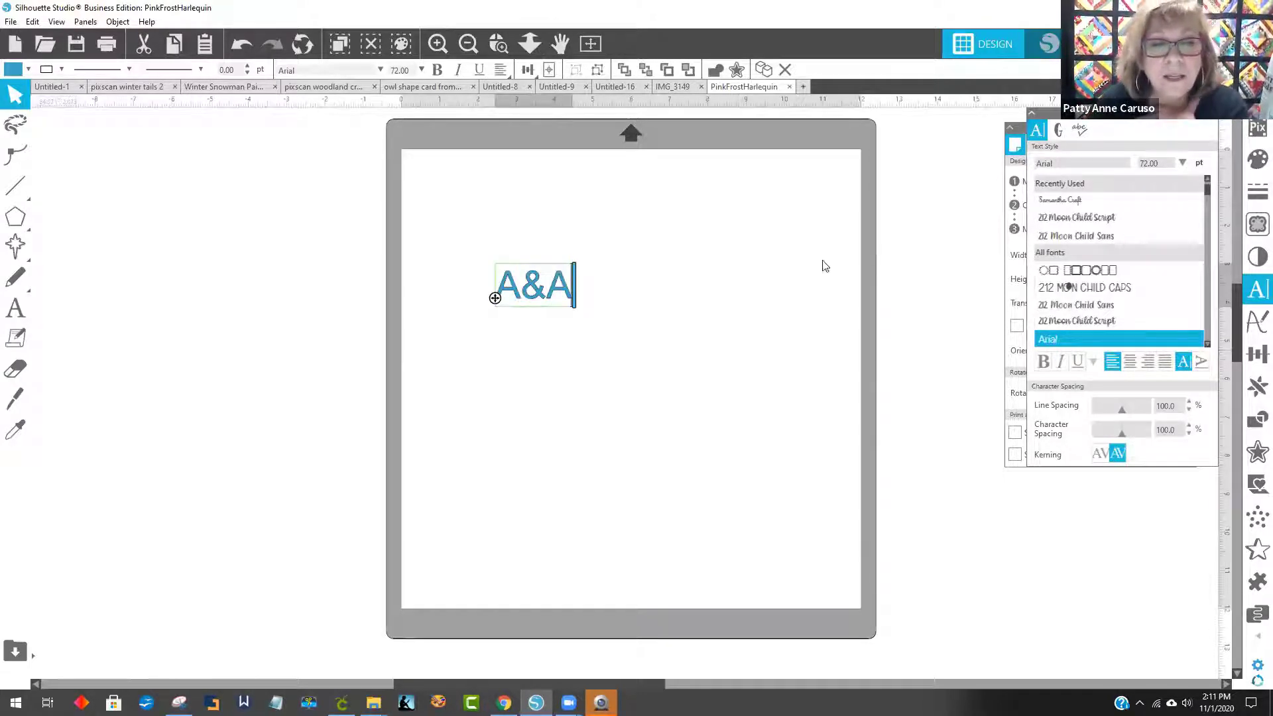
left_click(707, 308)
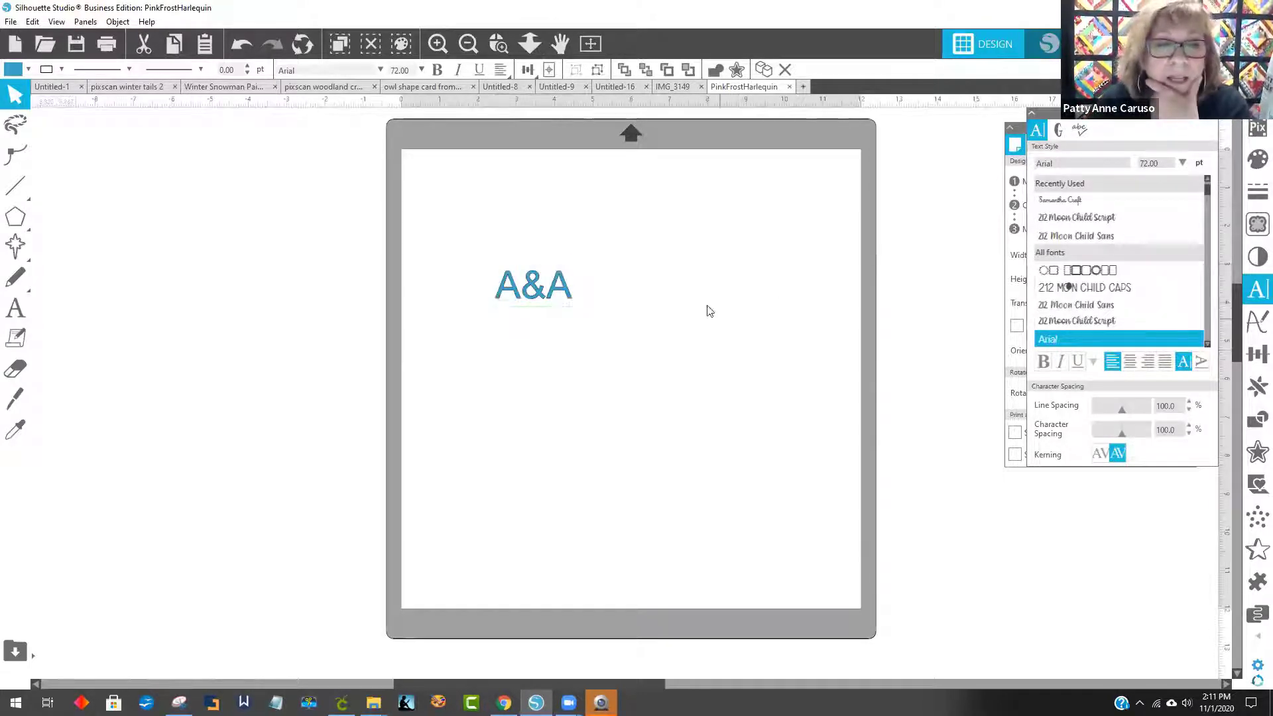
Enlarge the A&A text to about 332 pt and deselect it
left_click(554, 272)
left_click_drag(579, 313, 638, 344)
left_click_drag(714, 441, 809, 539)
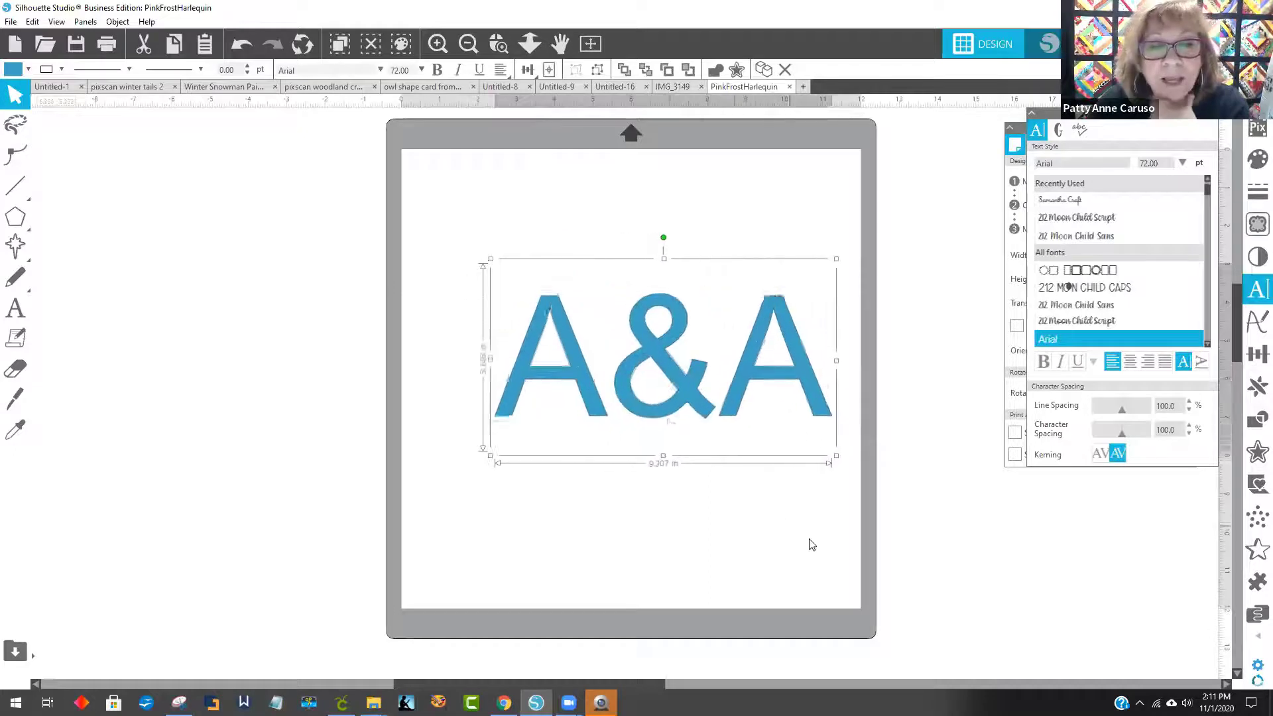
left_click(403, 329)
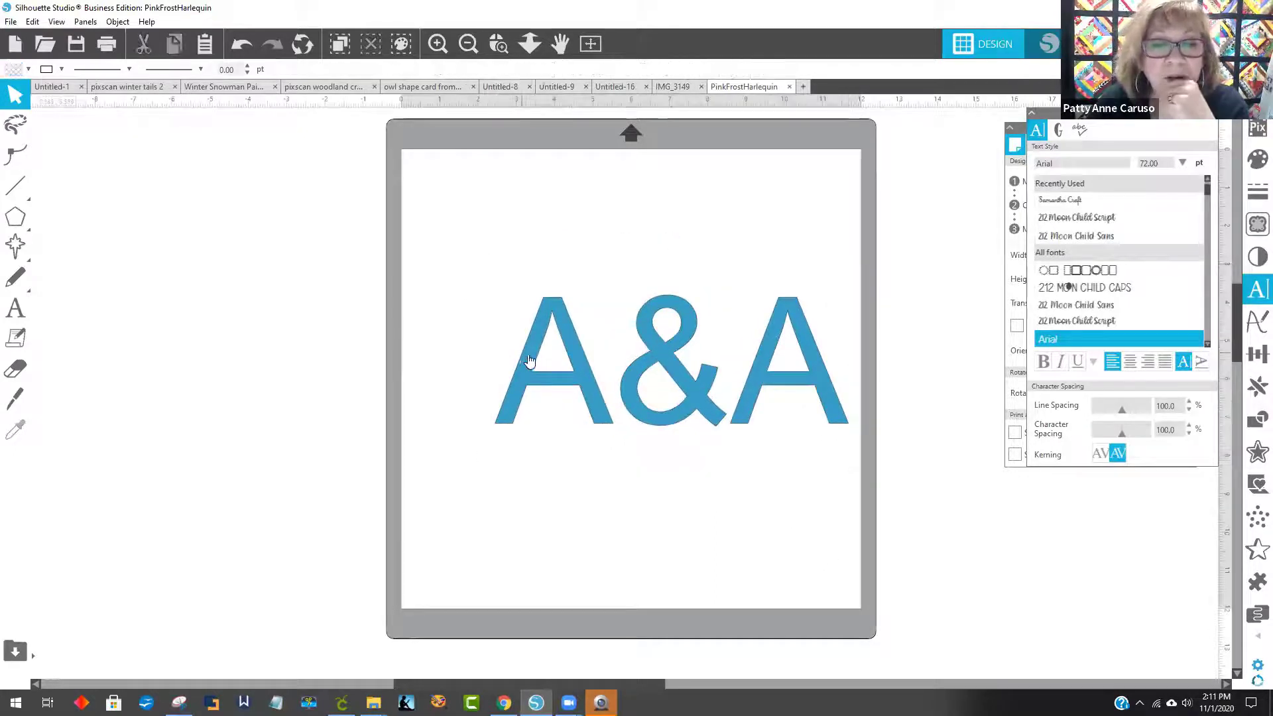
Change the font of the first A in the text to 212 Moon Child Script
left_click(561, 366)
double_click(560, 367)
left_click_drag(602, 373, 509, 355)
left_click(1101, 219)
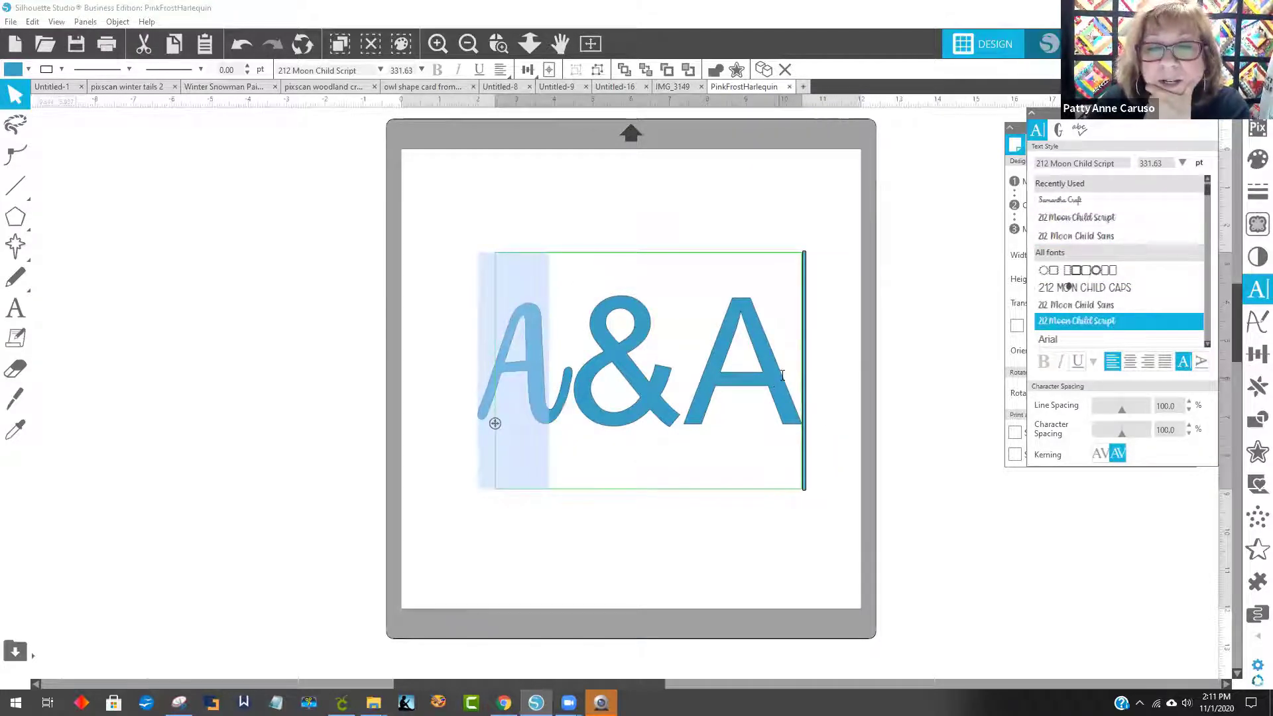
Change the font of the last A in the text to AR CHRISTY
left_click_drag(776, 381, 724, 334)
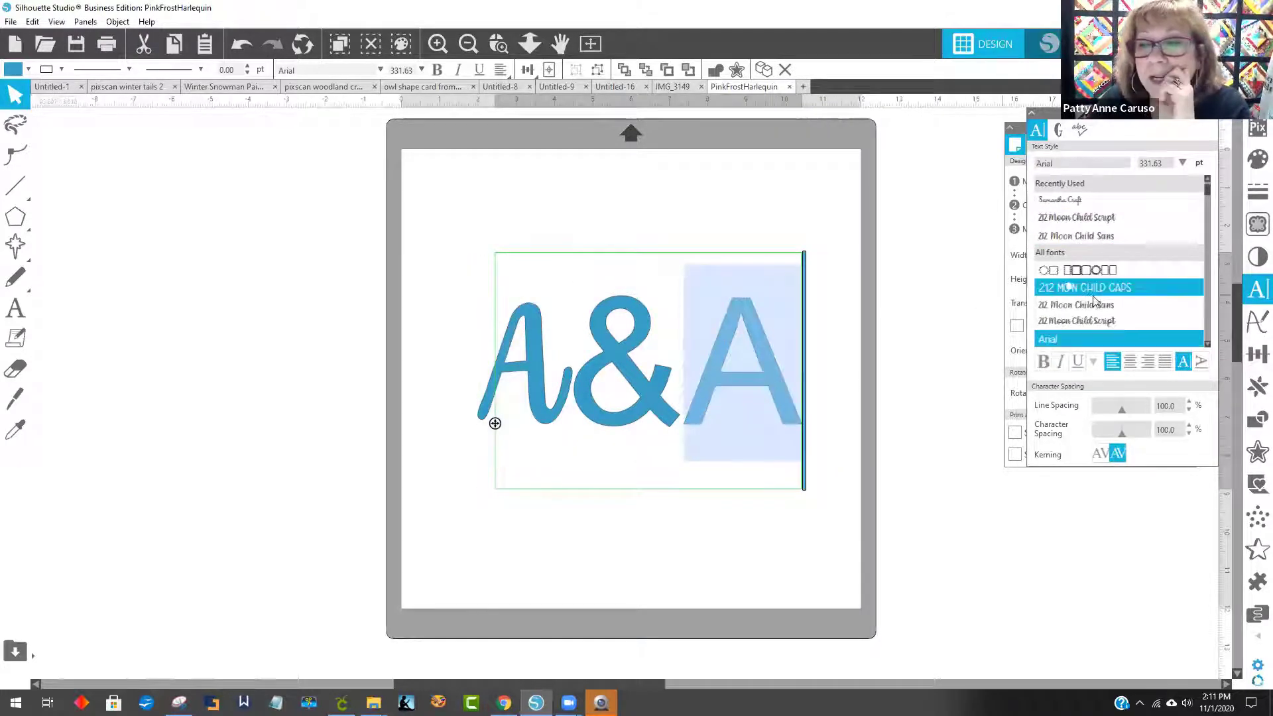
scroll(1154, 235, "down", 5)
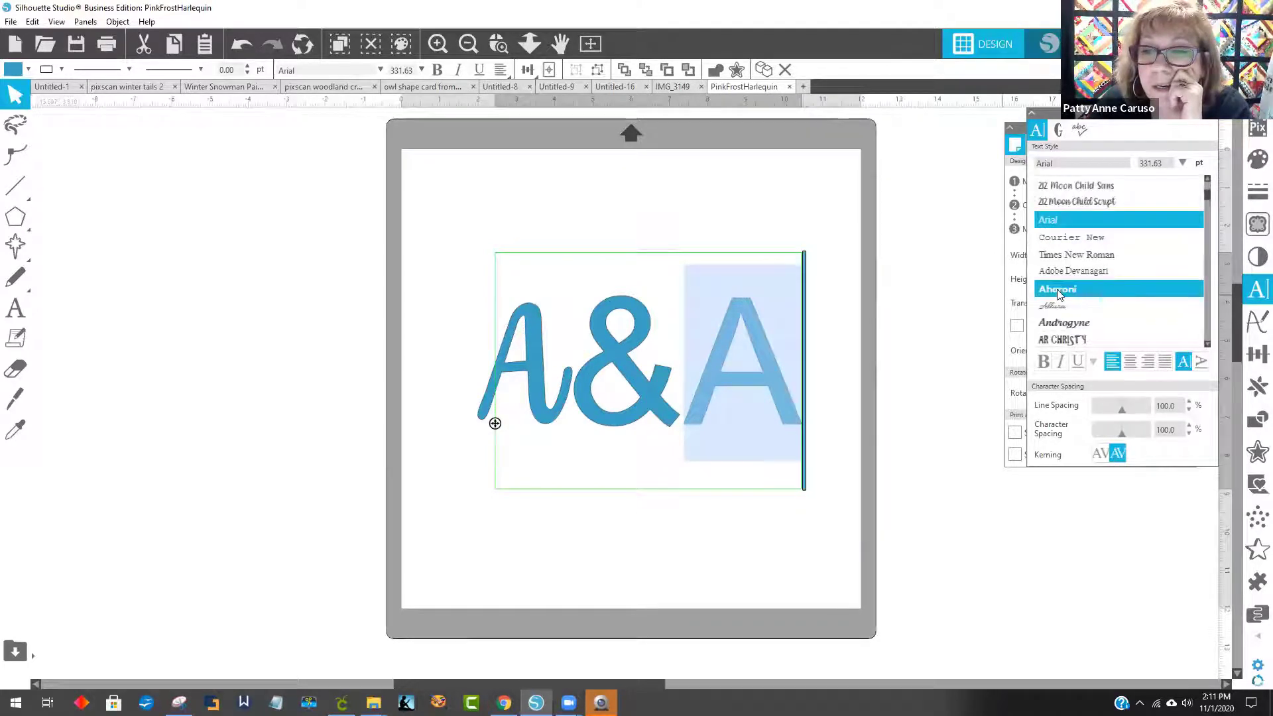
left_click(1061, 340)
left_click(590, 521)
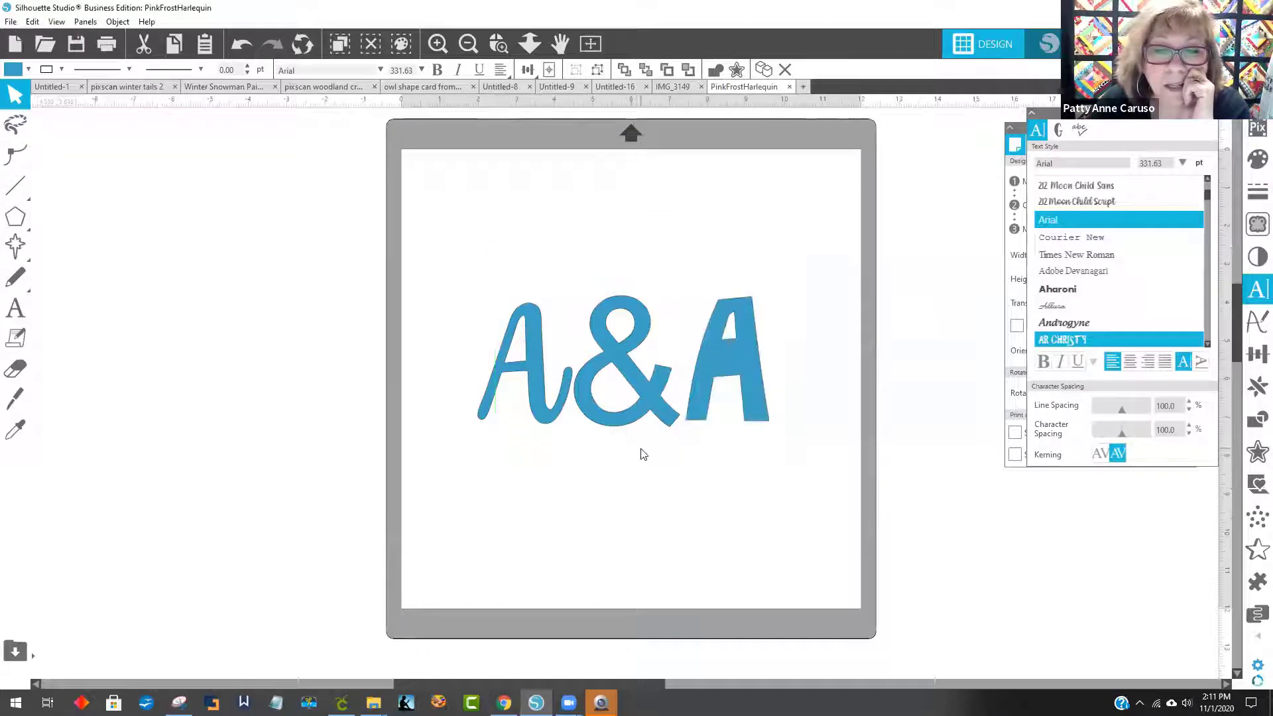
left_click(637, 422)
double_click(639, 399)
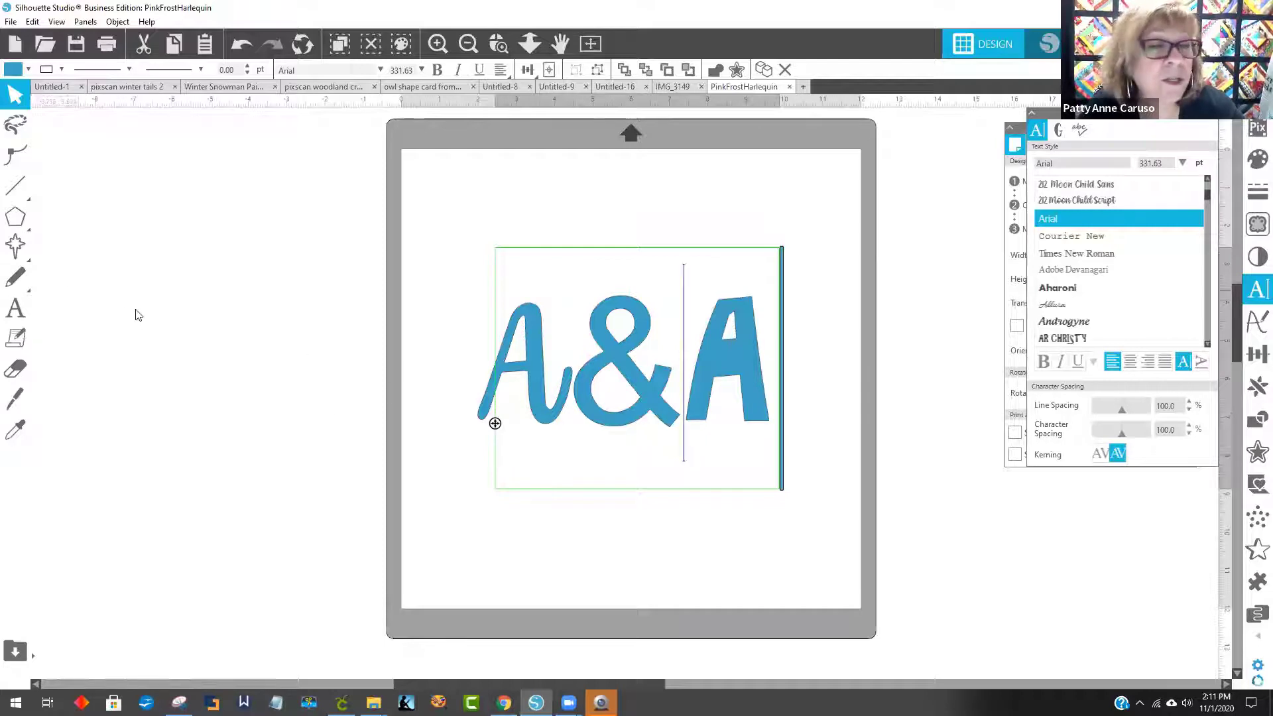
left_click(28, 69)
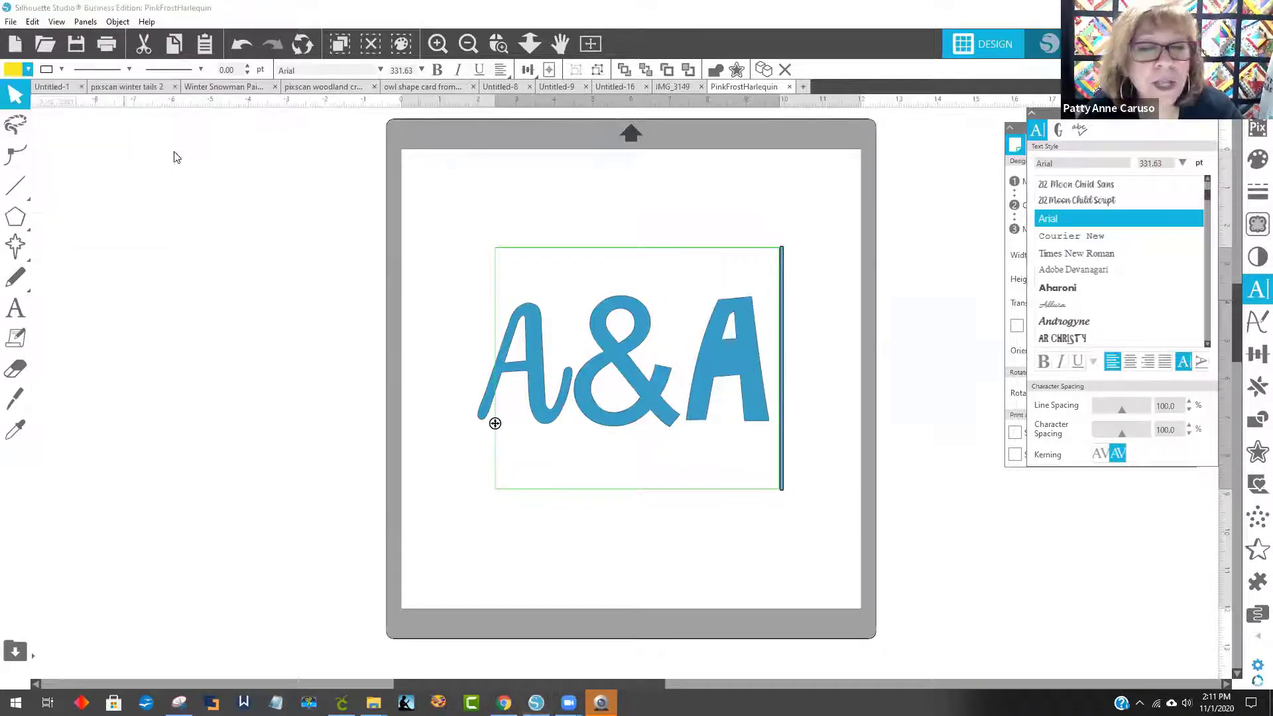
left_click(455, 426)
Select only the first A within the text and fill it with yellow
left_click(562, 405)
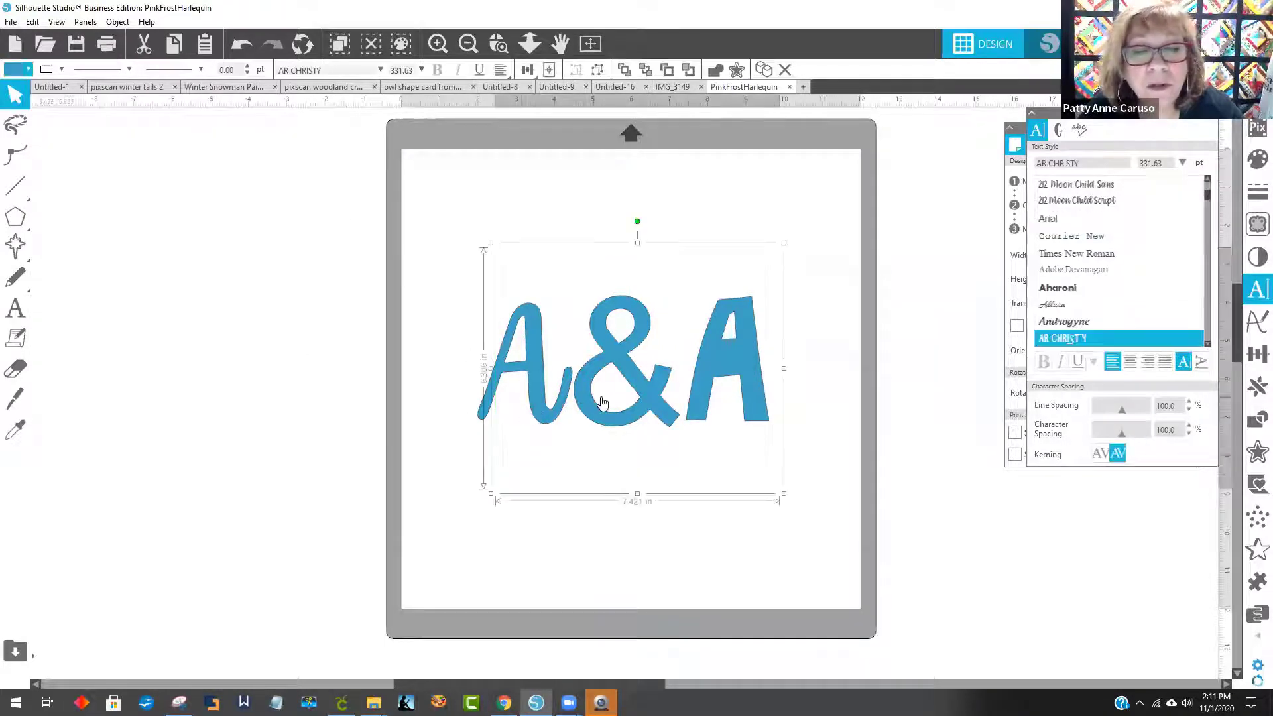
double_click(593, 414)
left_click_drag(548, 402, 496, 383)
right_click(532, 372)
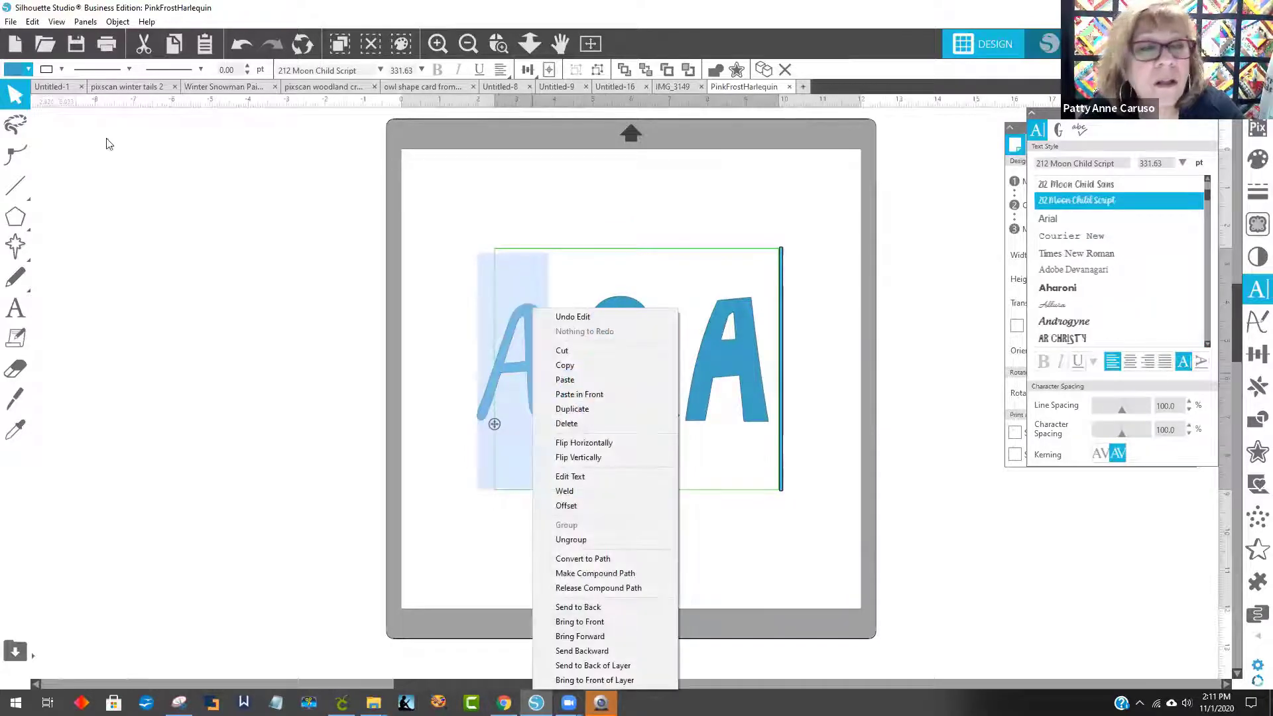
left_click(10, 72)
left_click(50, 127)
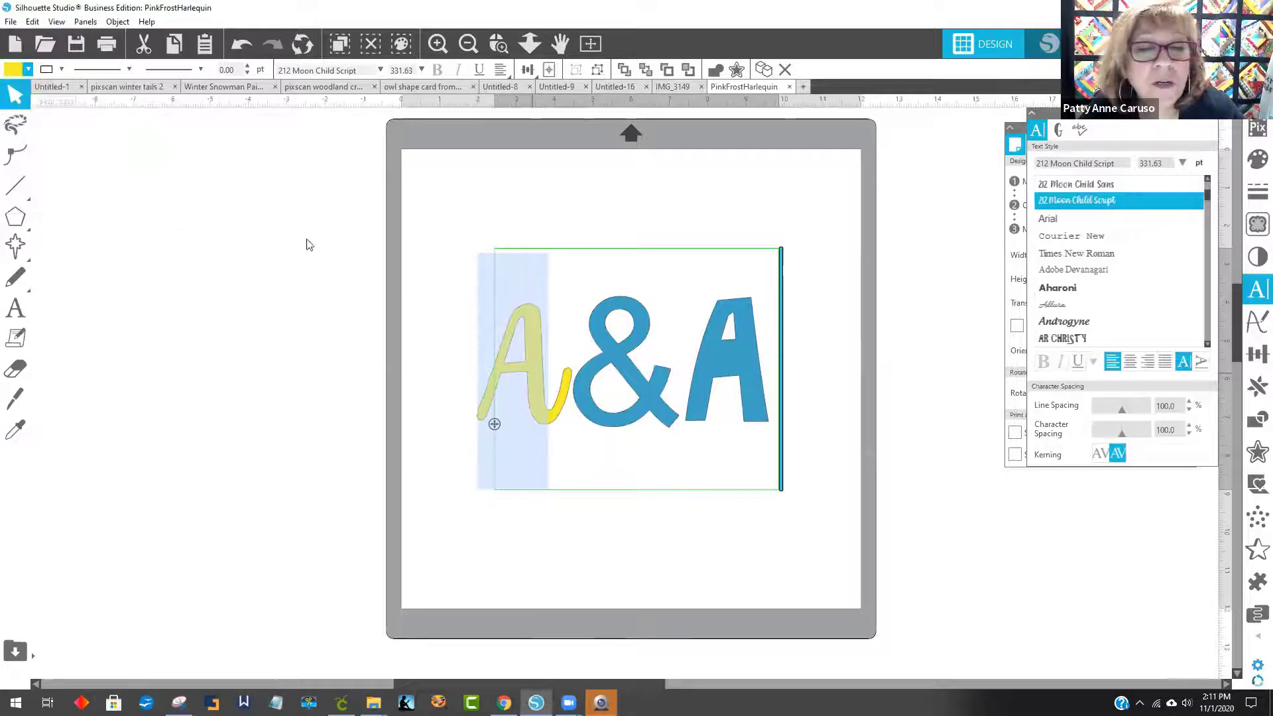
Select only the ampersand within the text and fill it with light teal
left_click(637, 462)
left_click_drag(683, 372, 579, 327)
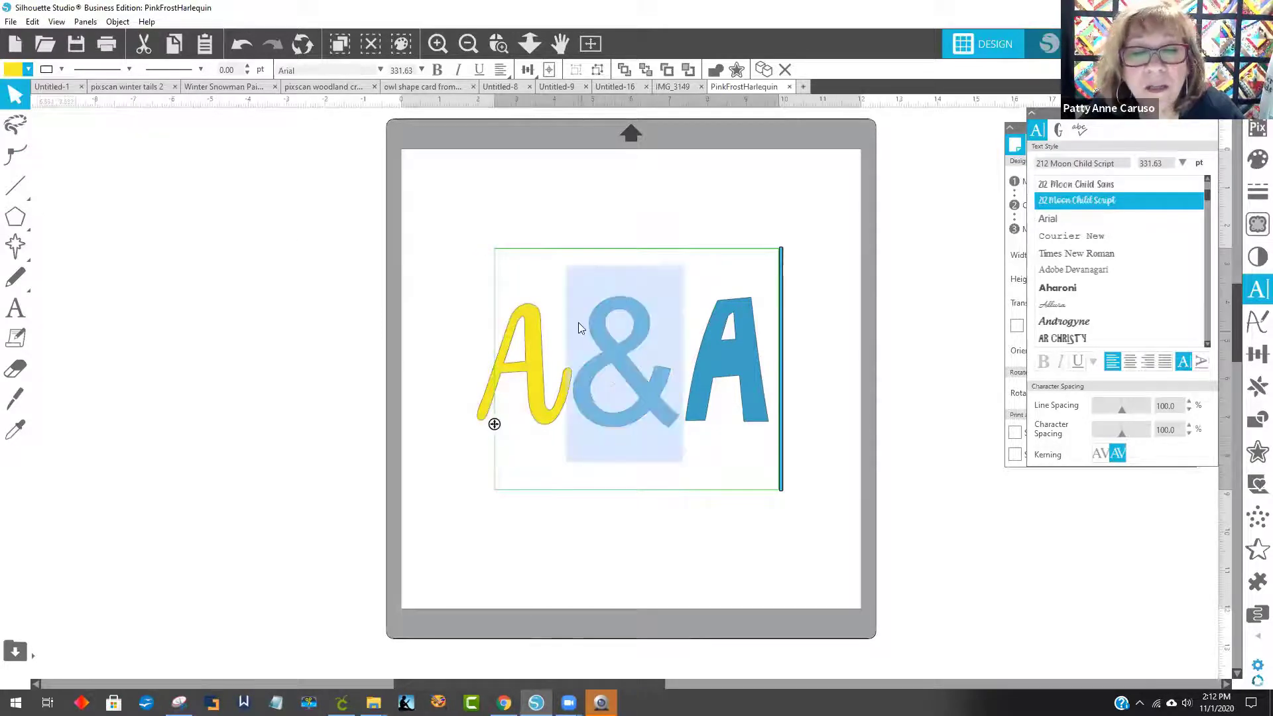
left_click(28, 69)
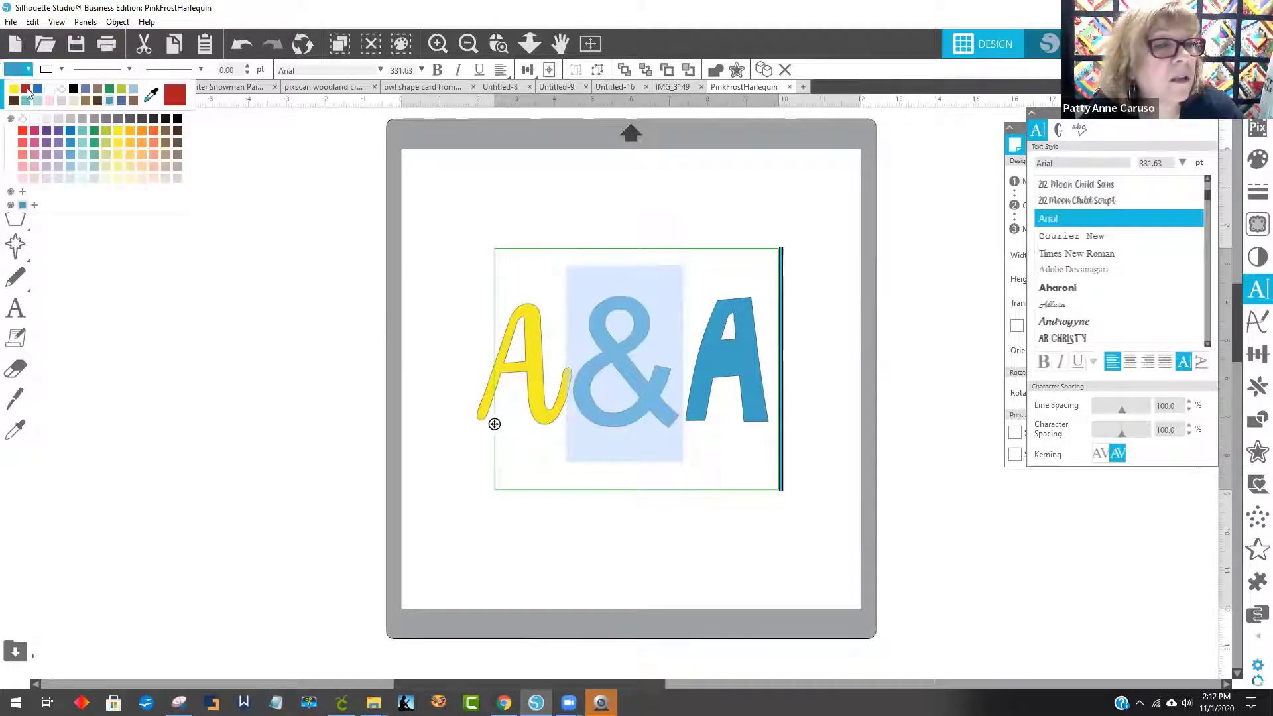
left_click(84, 146)
Select only the last A within the text, fill it with purple and deselect the text
left_click(795, 464)
left_click(767, 449)
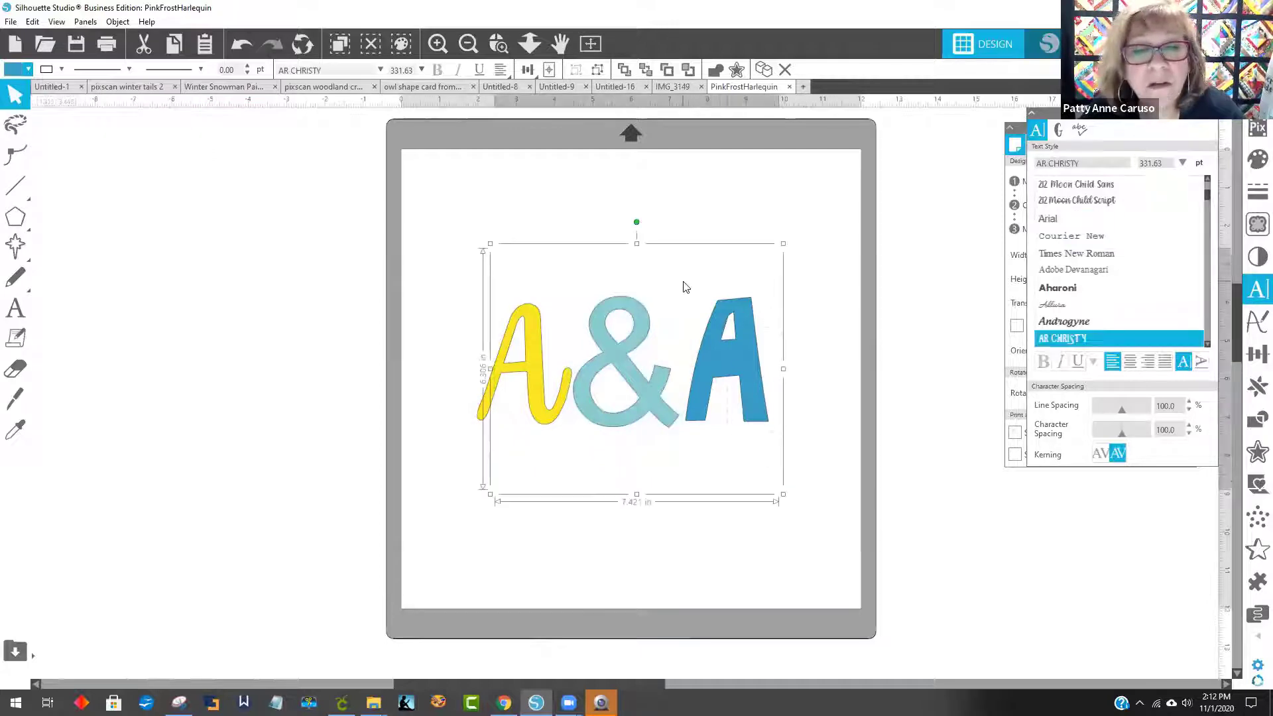
double_click(756, 355)
left_click_drag(772, 358, 716, 350)
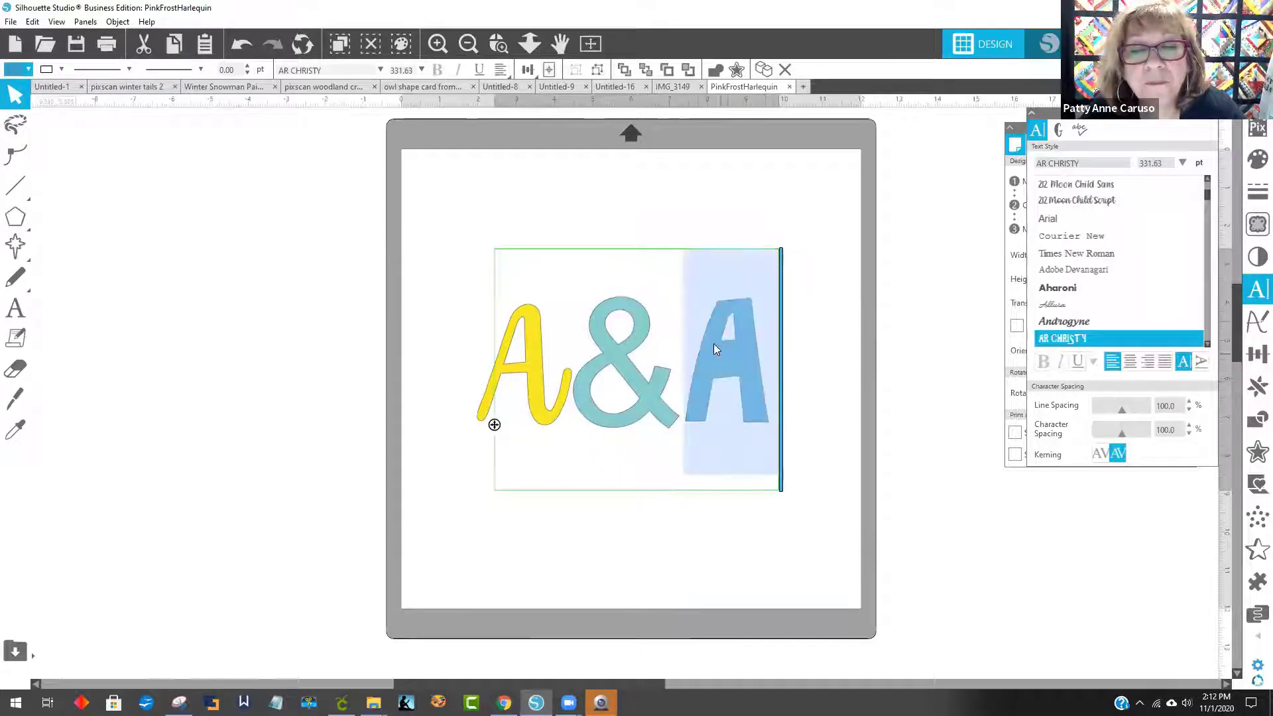
left_click(26, 70)
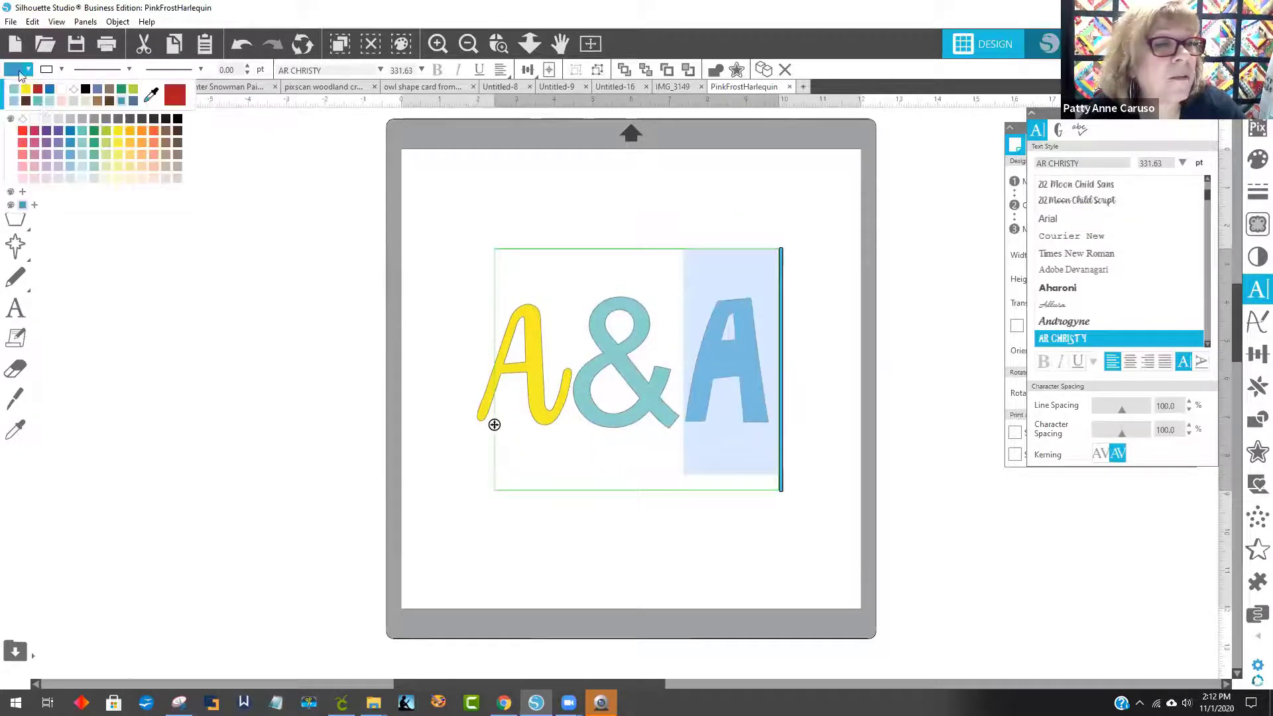
left_click(61, 133)
left_click(793, 486)
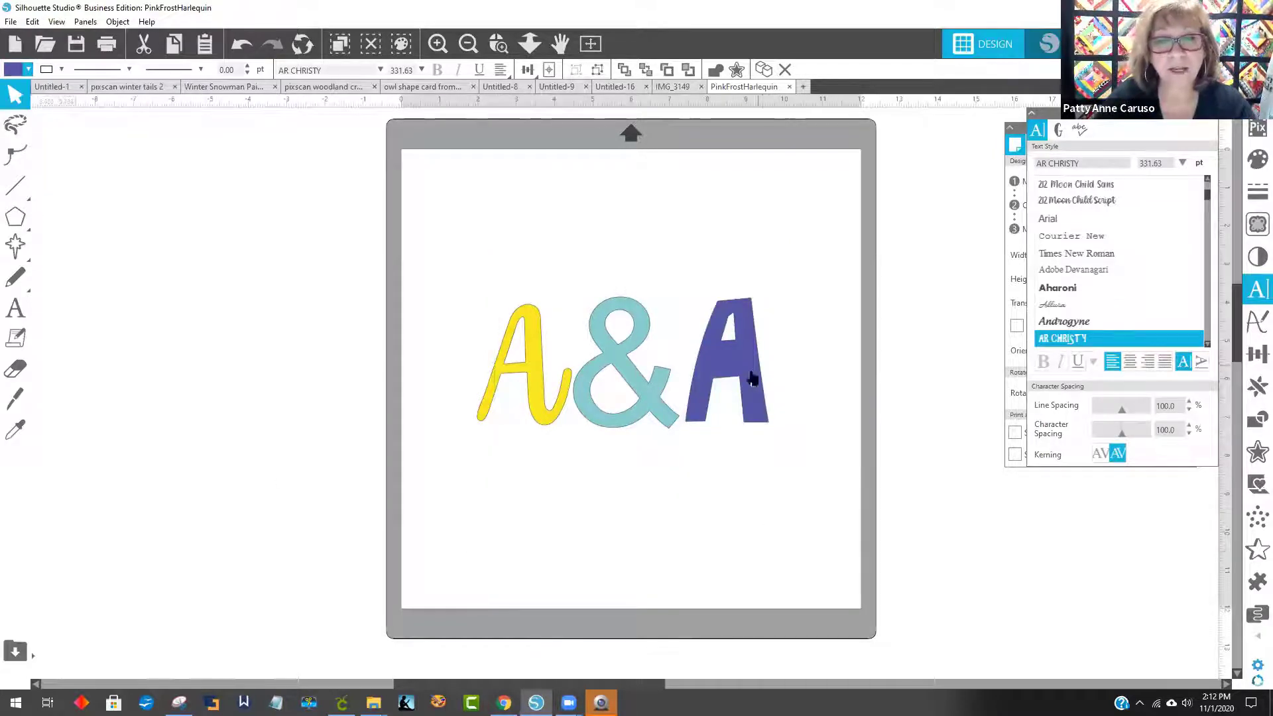
Shift the A&A text slightly to the left and ungroup it into separate letters
left_click_drag(749, 376, 727, 372)
double_click(727, 358)
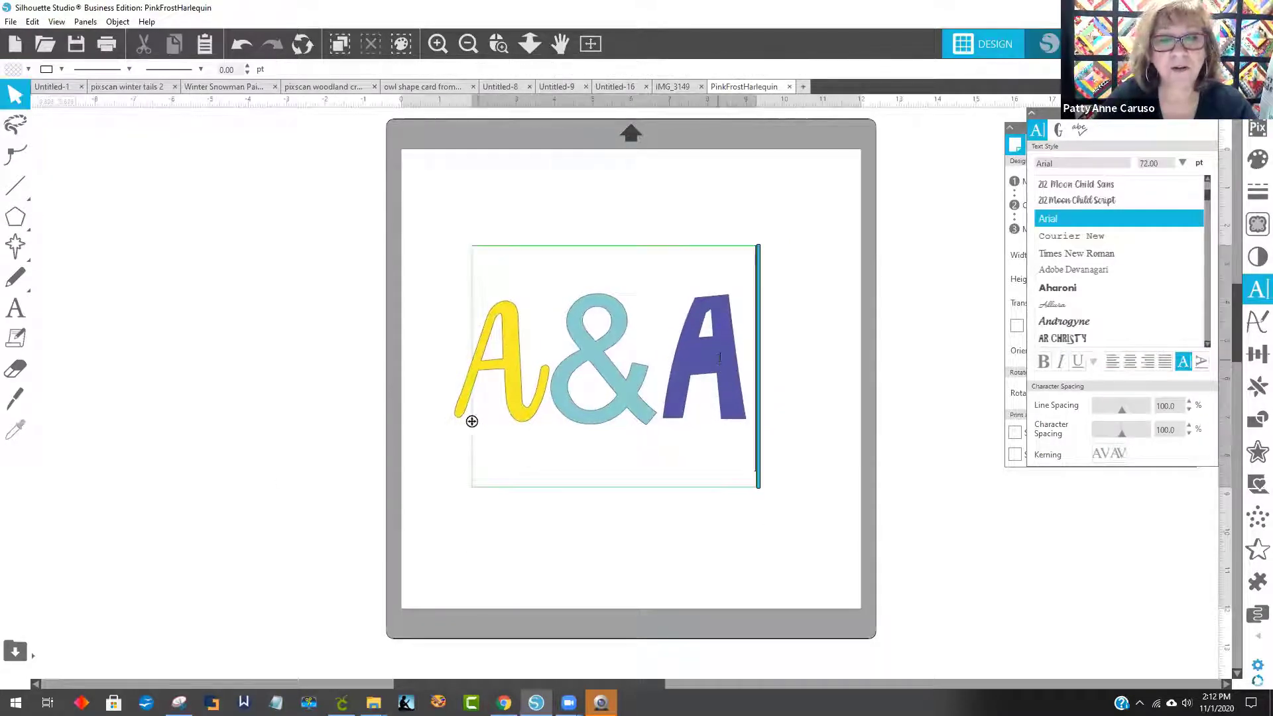
key("Escape")
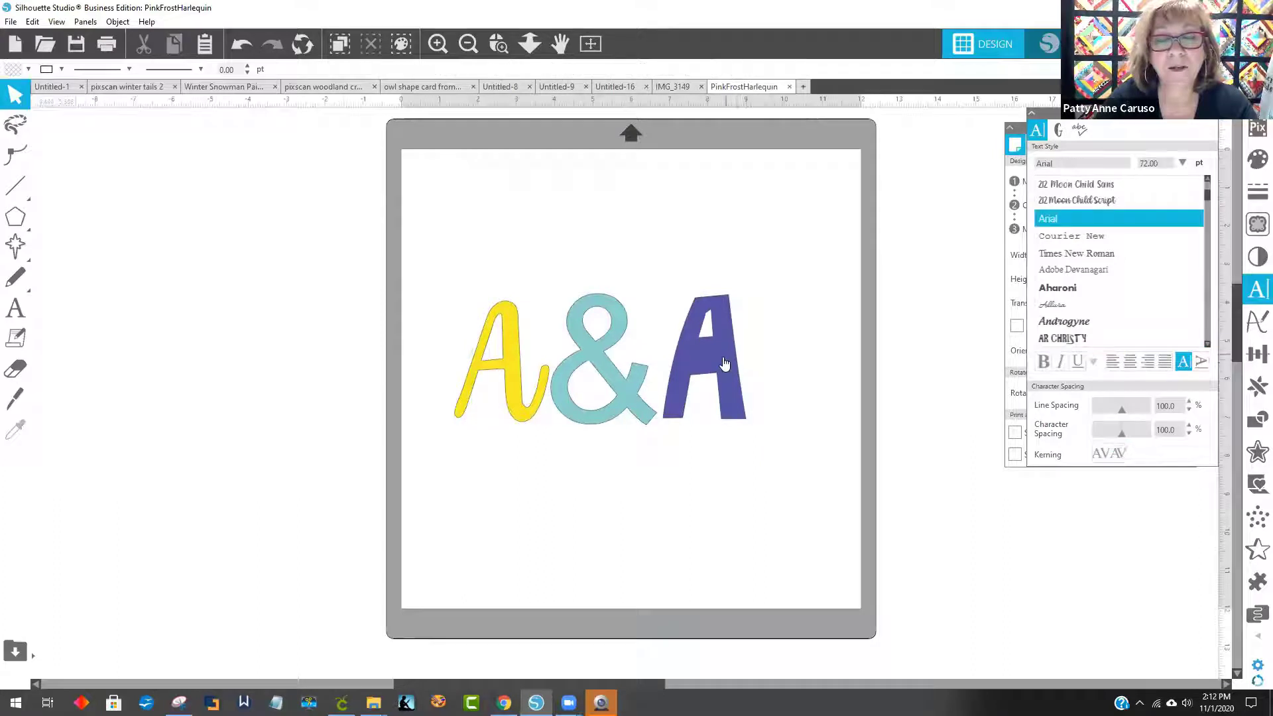
right_click(724, 358)
left_click(761, 539)
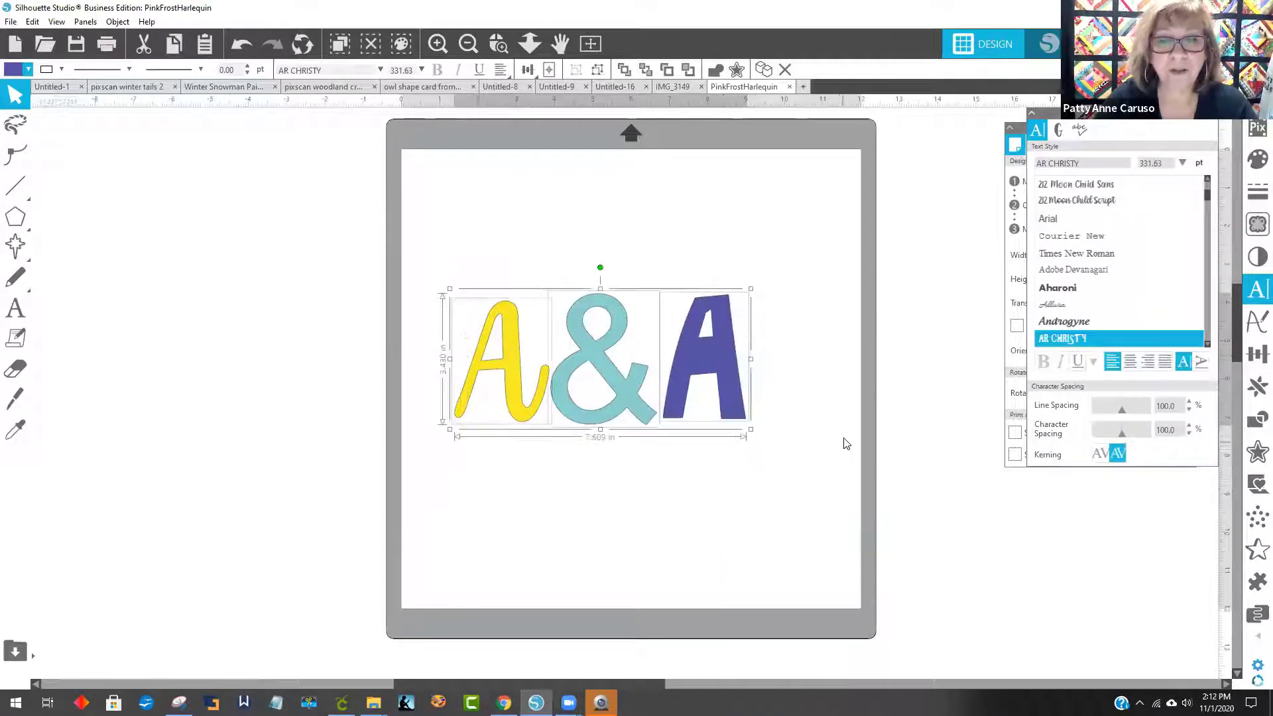
Move the purple A and the yellow A inward so that both overlap the ampersand
left_click(841, 440)
left_click_drag(712, 364, 696, 363)
left_click_drag(539, 398, 557, 391)
Bring the teal ampersand to the front of both letters and deselect it
left_click(628, 412)
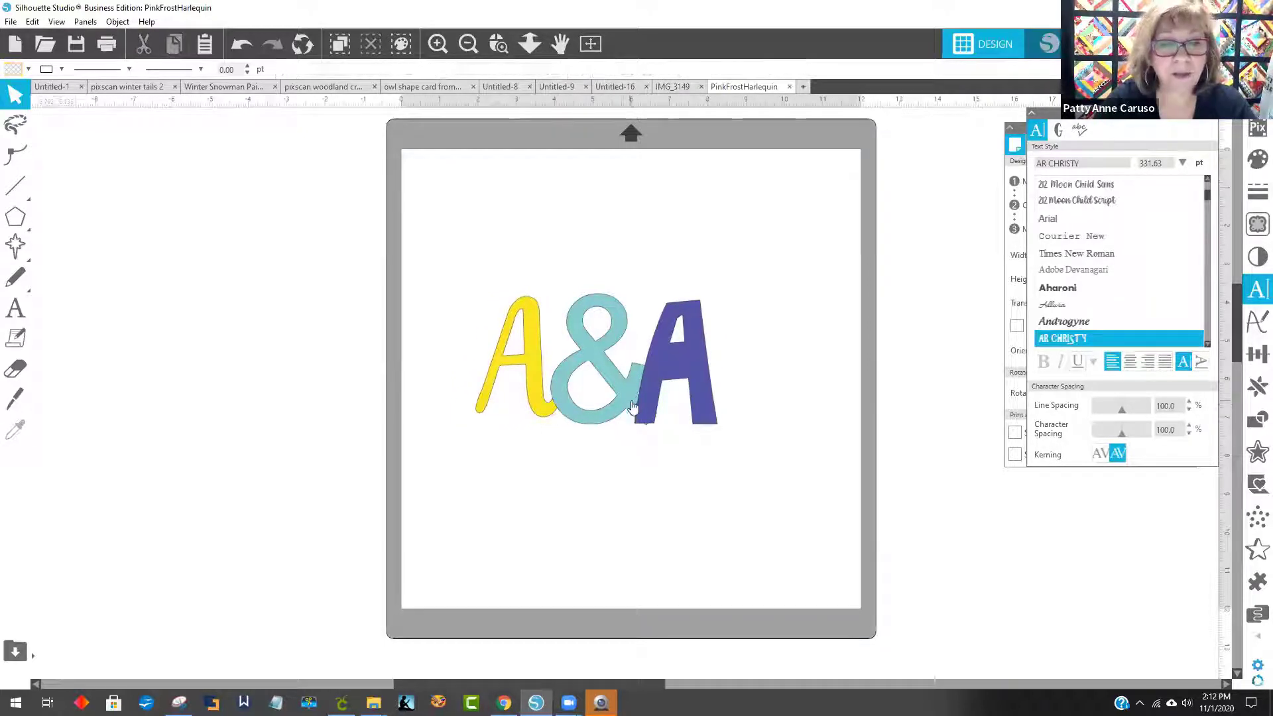
left_click(625, 388)
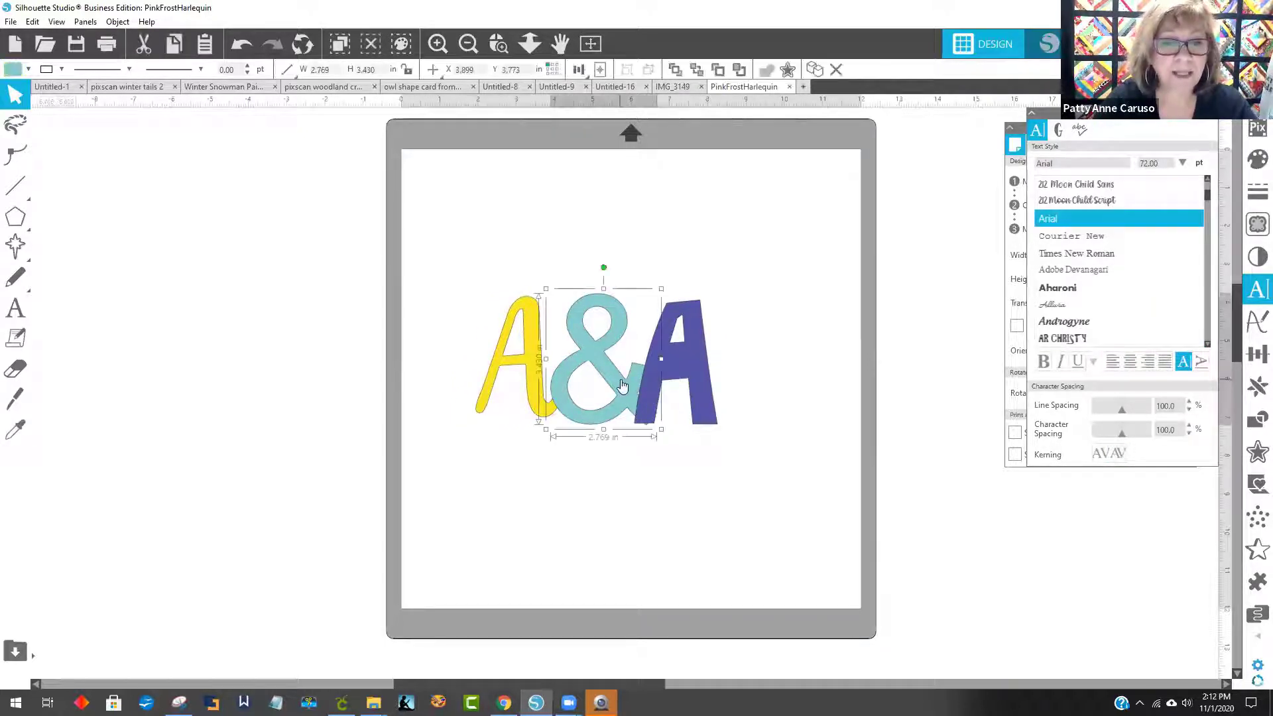
right_click(624, 381)
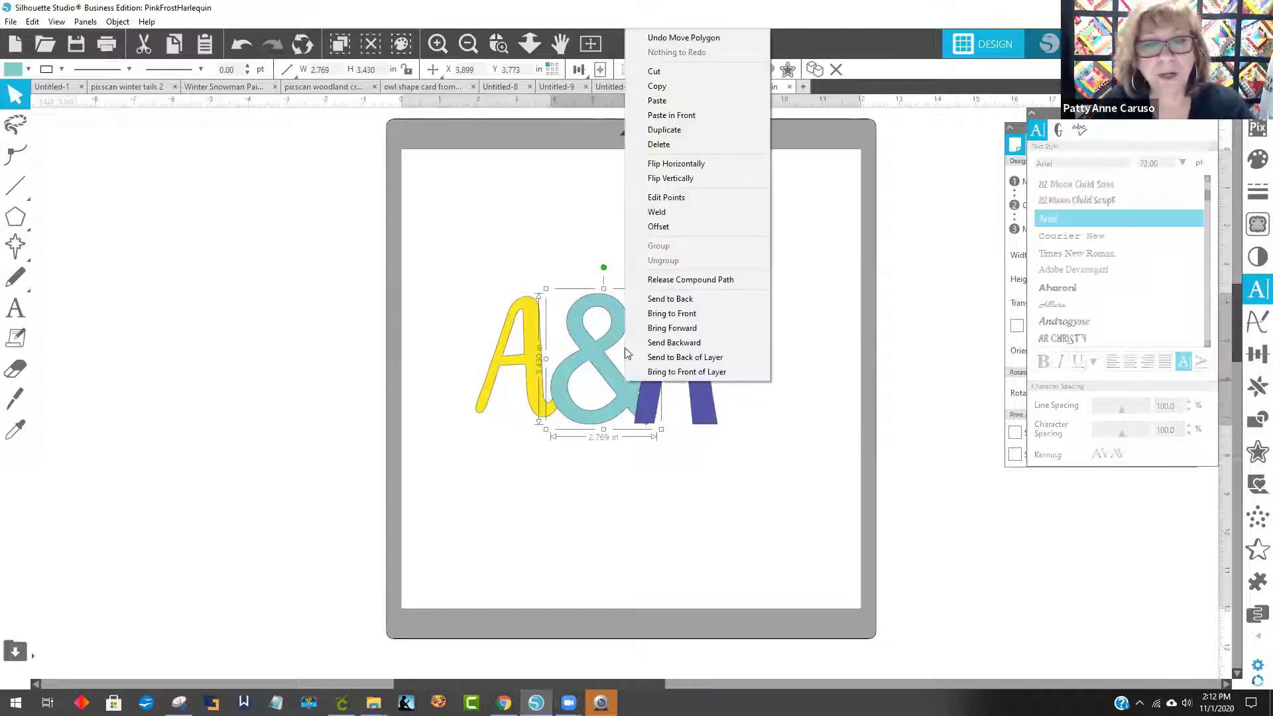
left_click(683, 319)
left_click(753, 434)
Nudge the purple A further left under the ampersand and the yellow A slightly upward
left_click(534, 407)
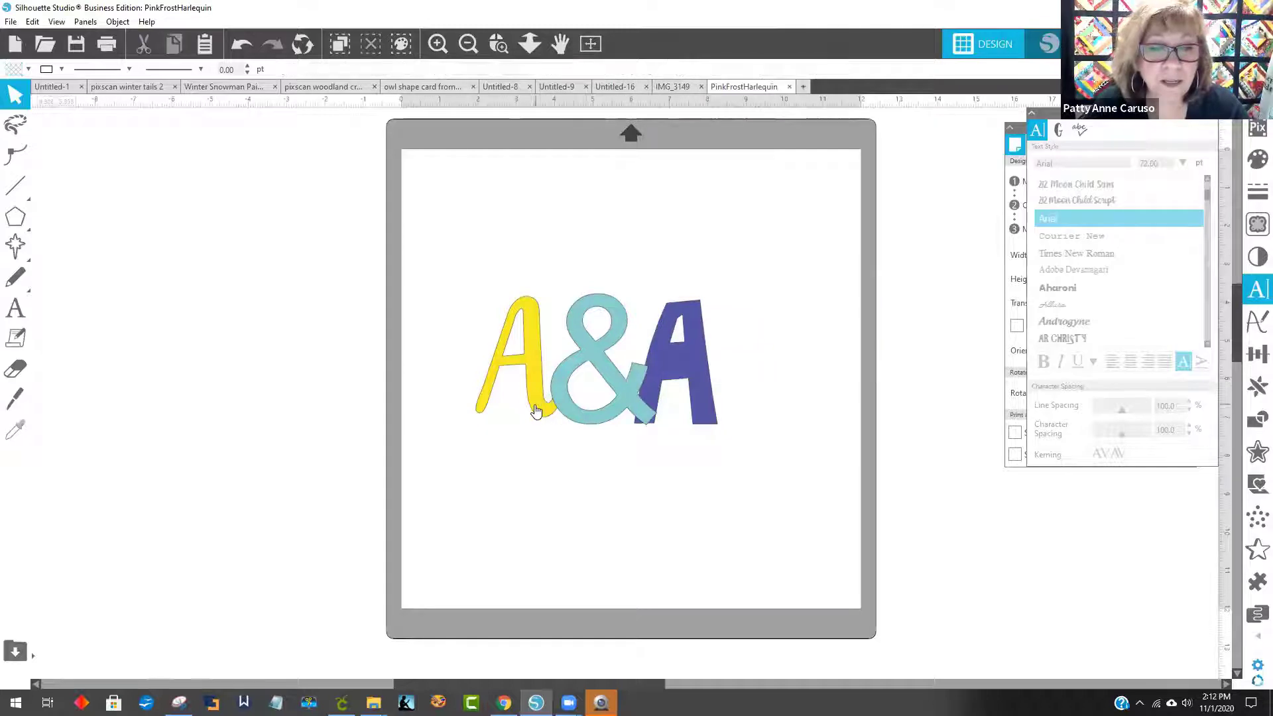
left_click_drag(671, 360, 664, 360)
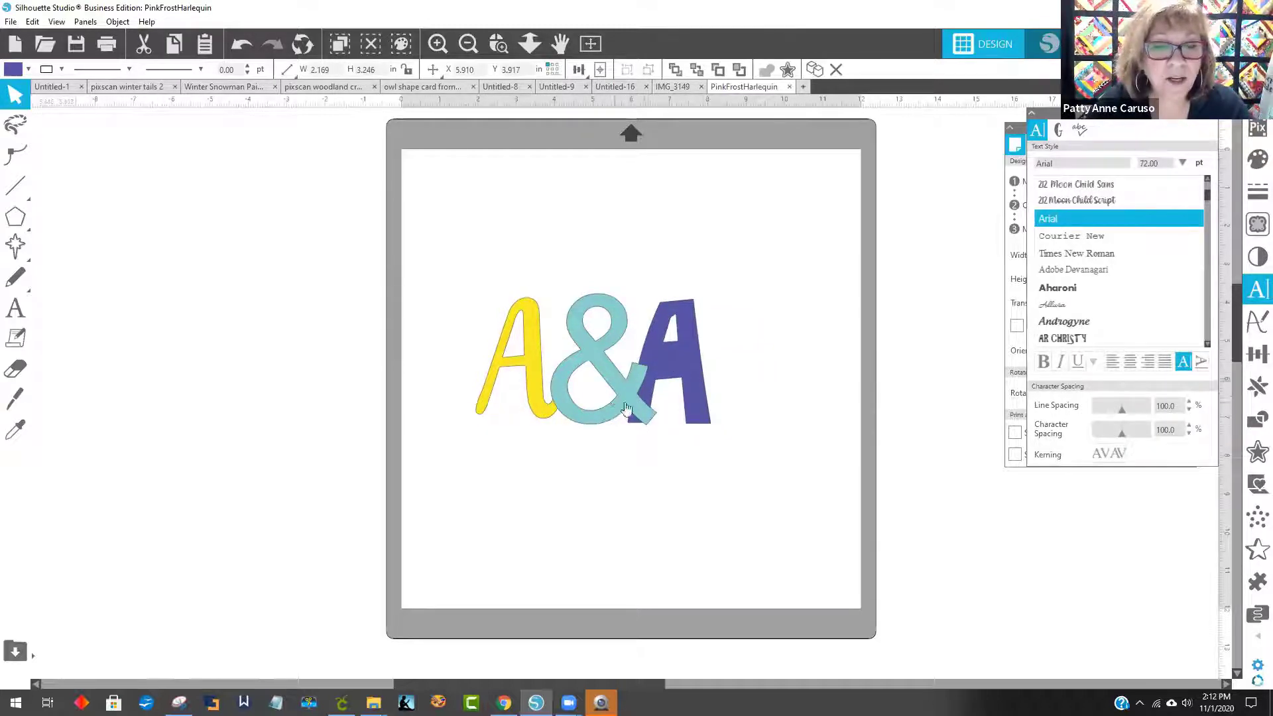
left_click(705, 396)
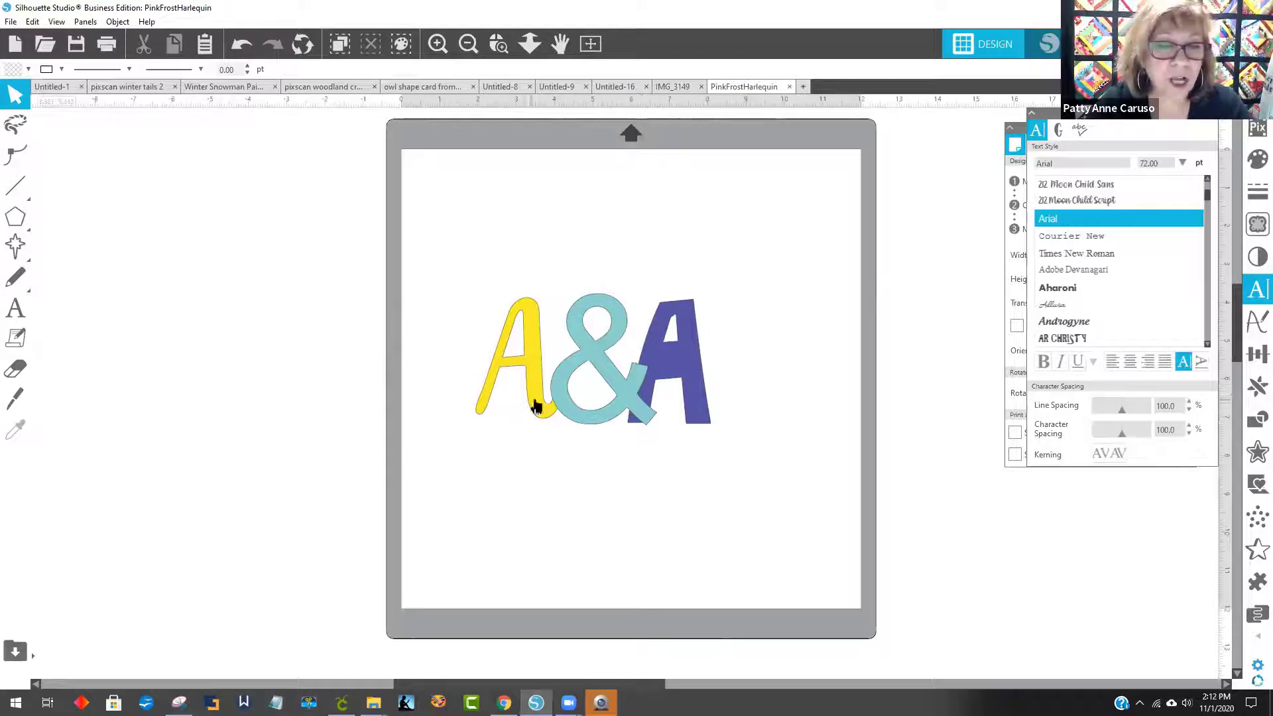
left_click_drag(535, 401, 535, 398)
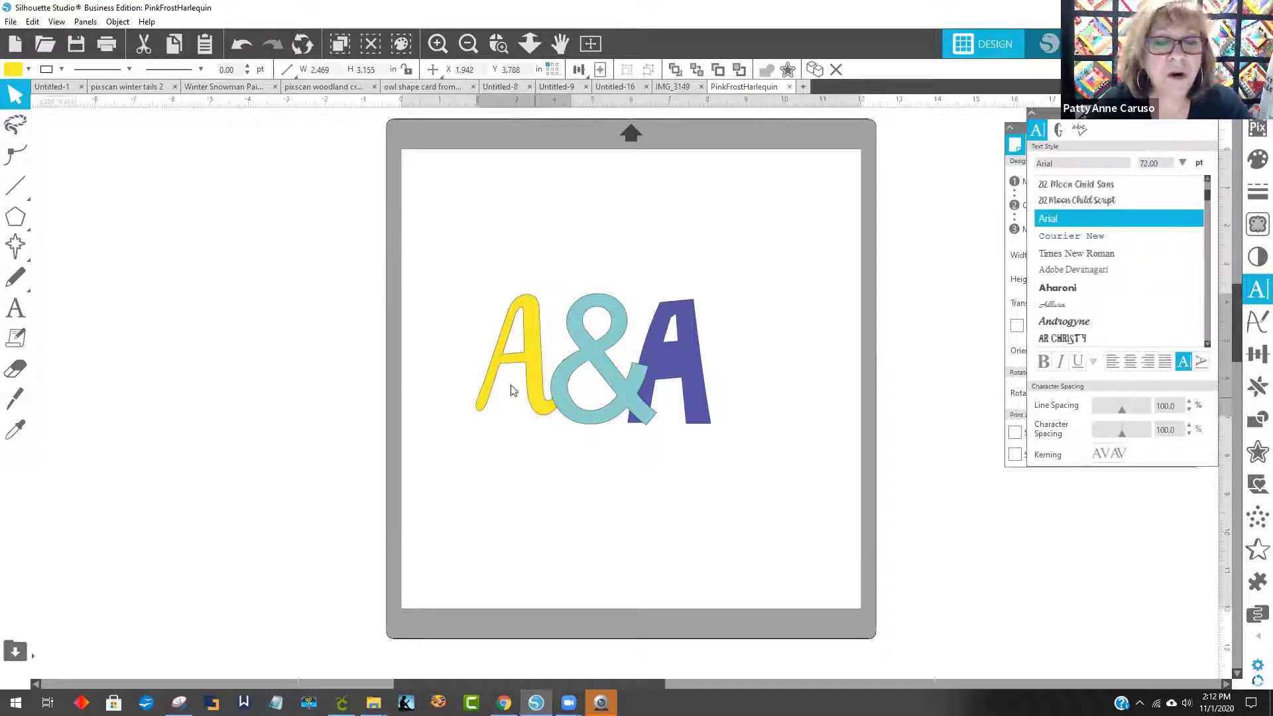
left_click(511, 389)
Select all three overlapping characters and apply Subtract All to them
left_click_drag(506, 279, 781, 460)
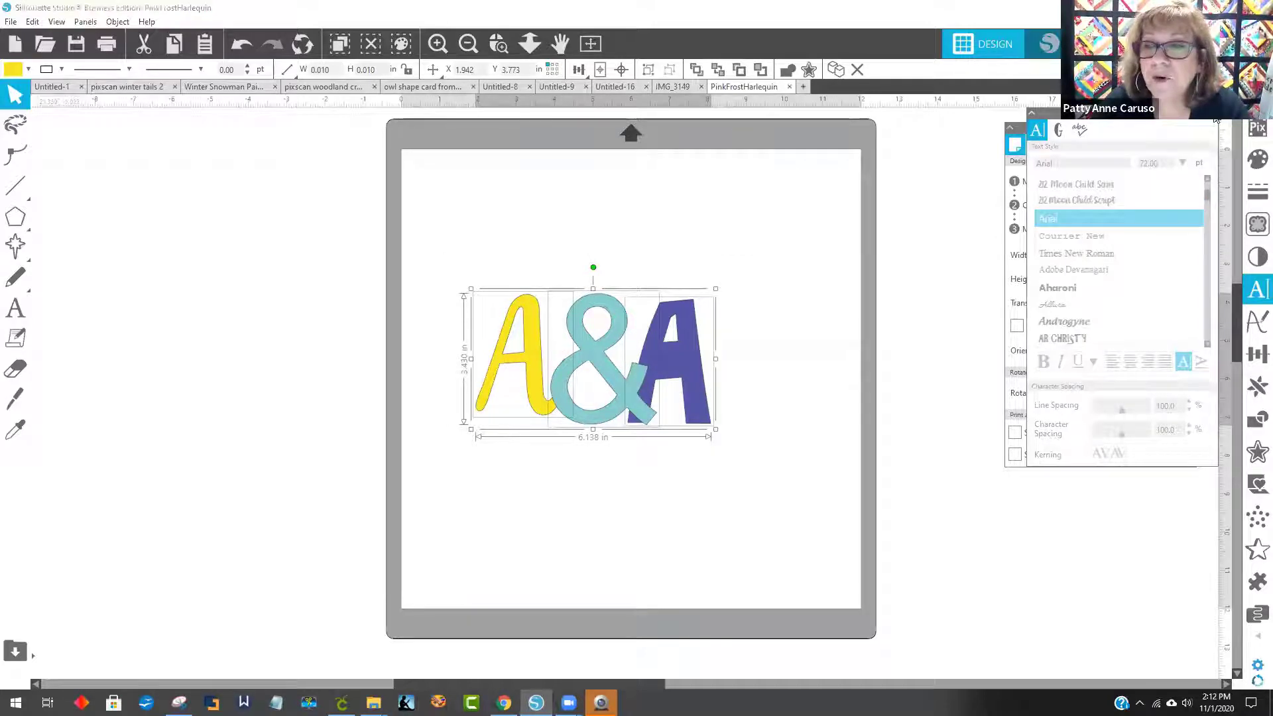
left_click(1255, 423)
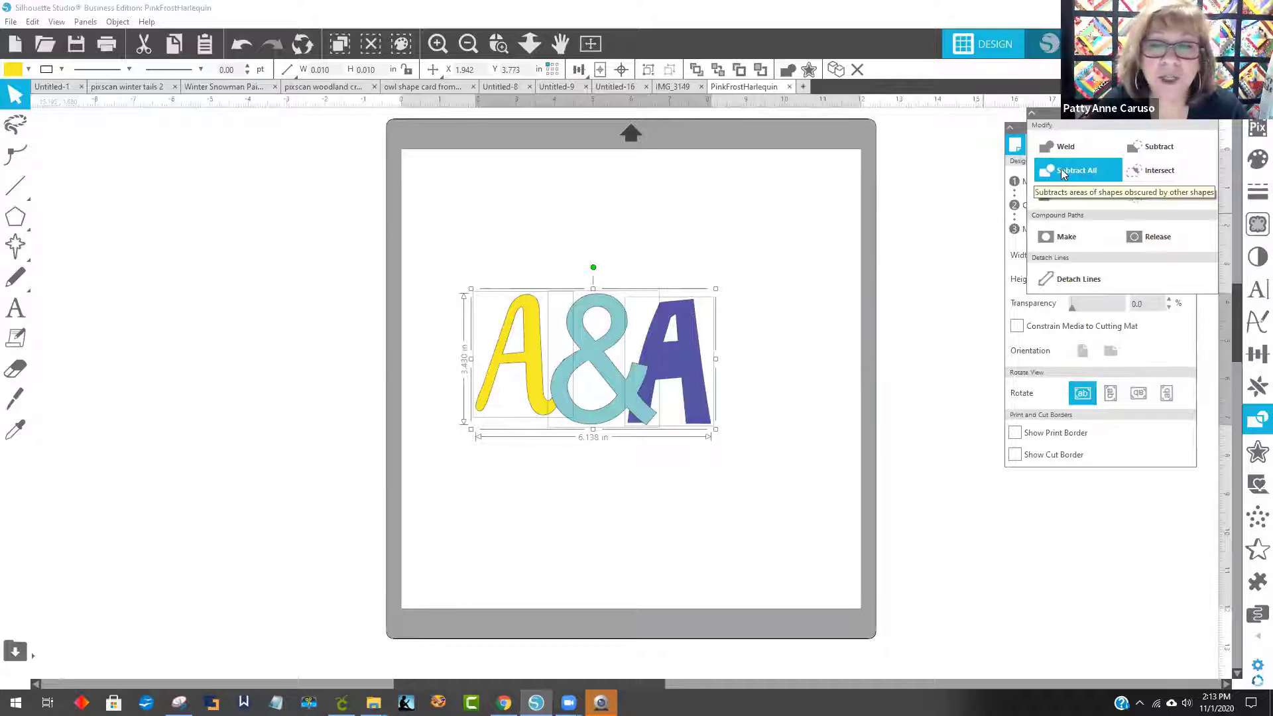
left_click(615, 214)
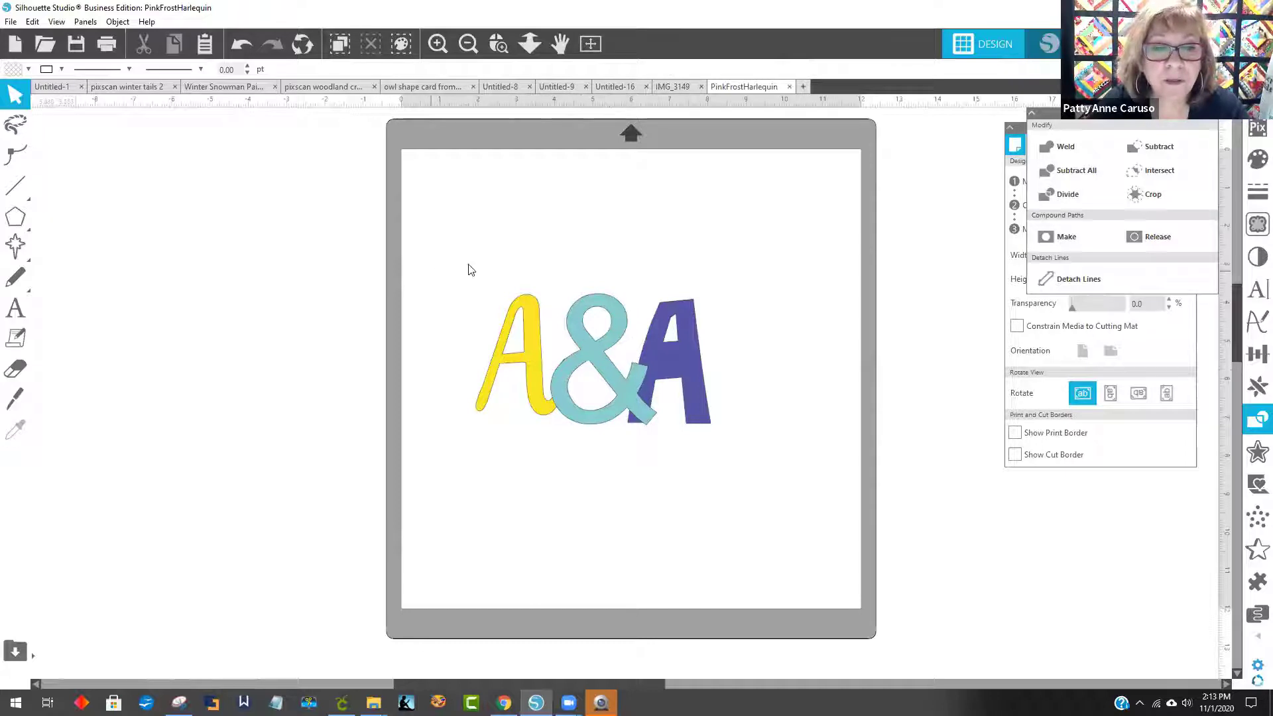
left_click_drag(469, 269, 750, 424)
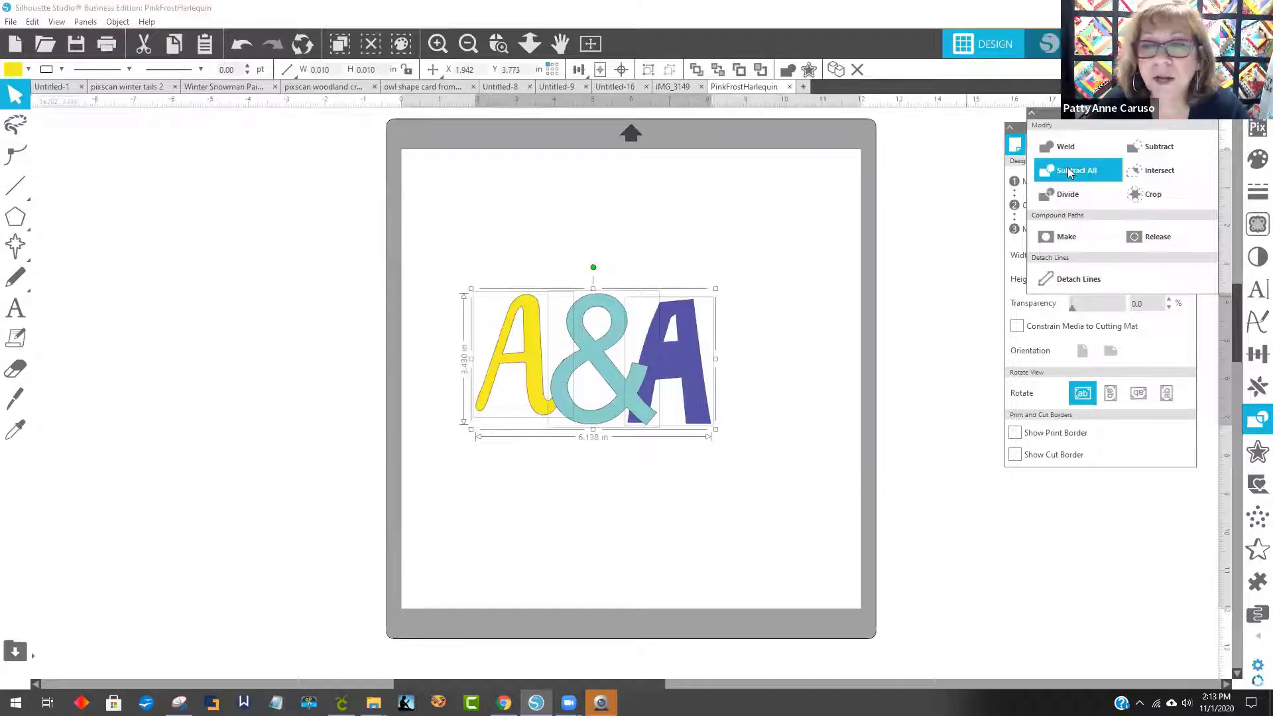
left_click(756, 531)
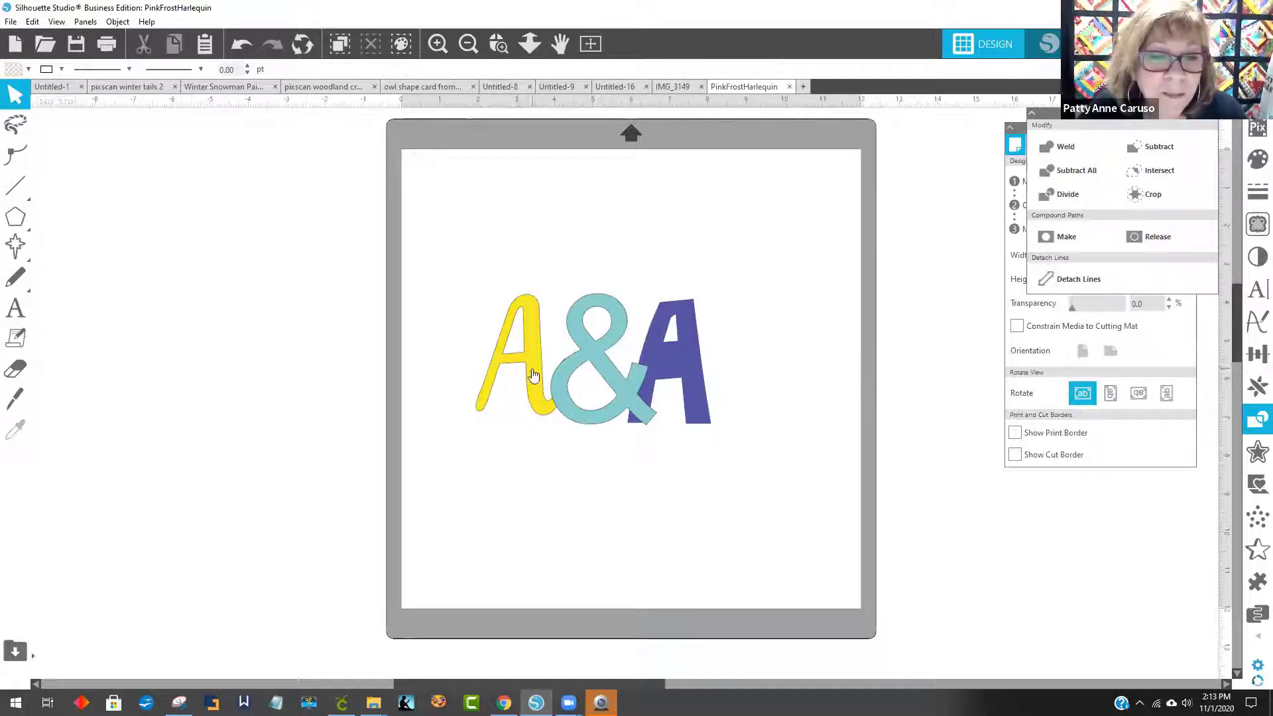
Pull the yellow A away from the ampersand to check its cut edge, fit it back and check the purple A
left_click_drag(533, 376, 515, 370)
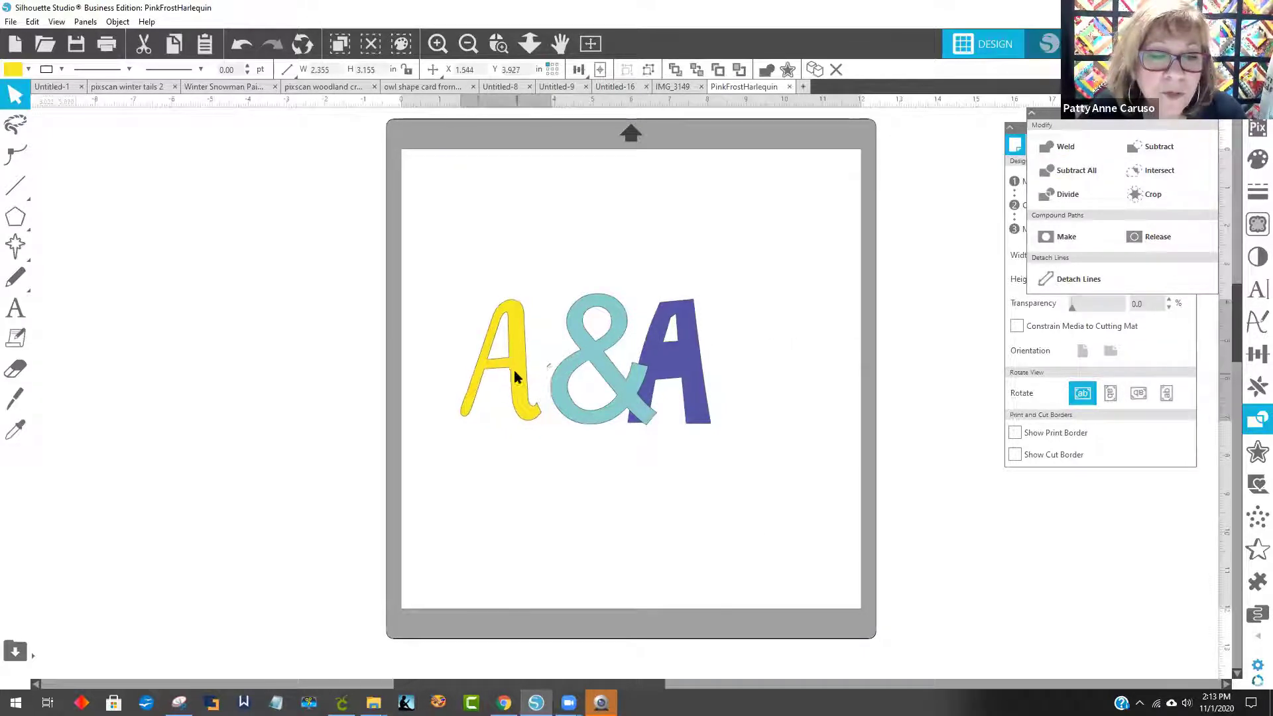
left_click(543, 351)
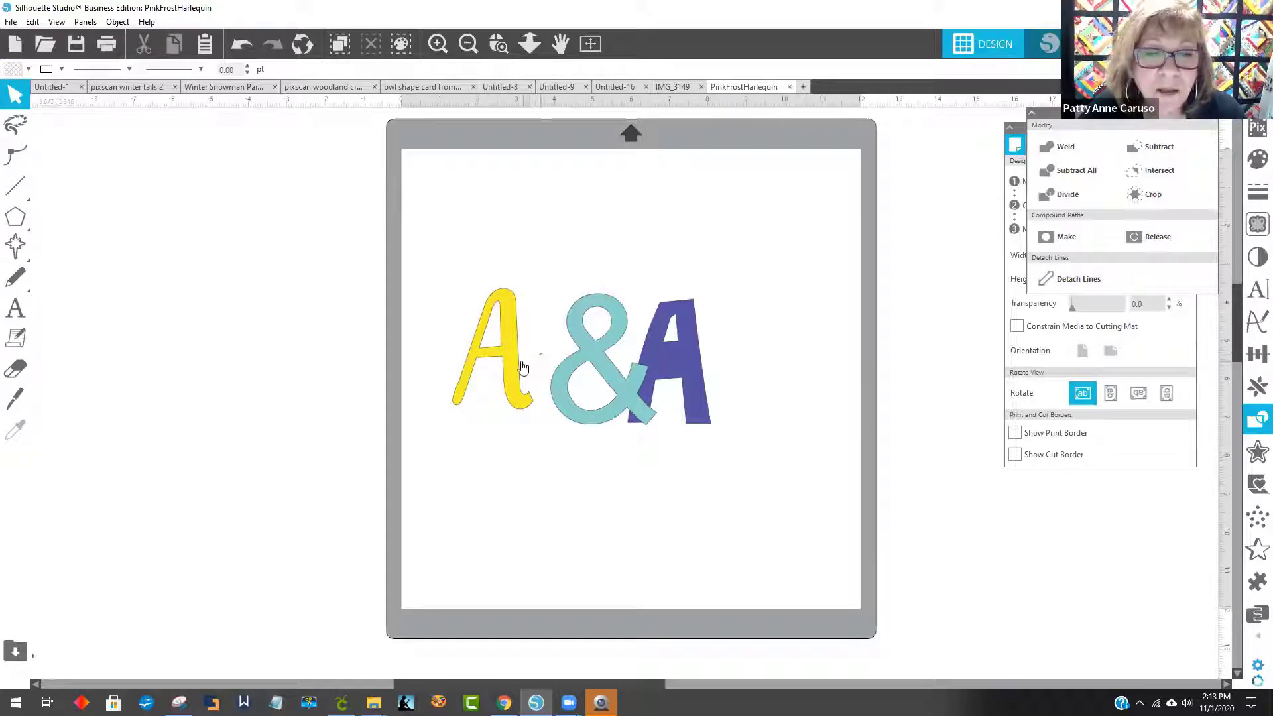
left_click_drag(523, 367, 538, 366)
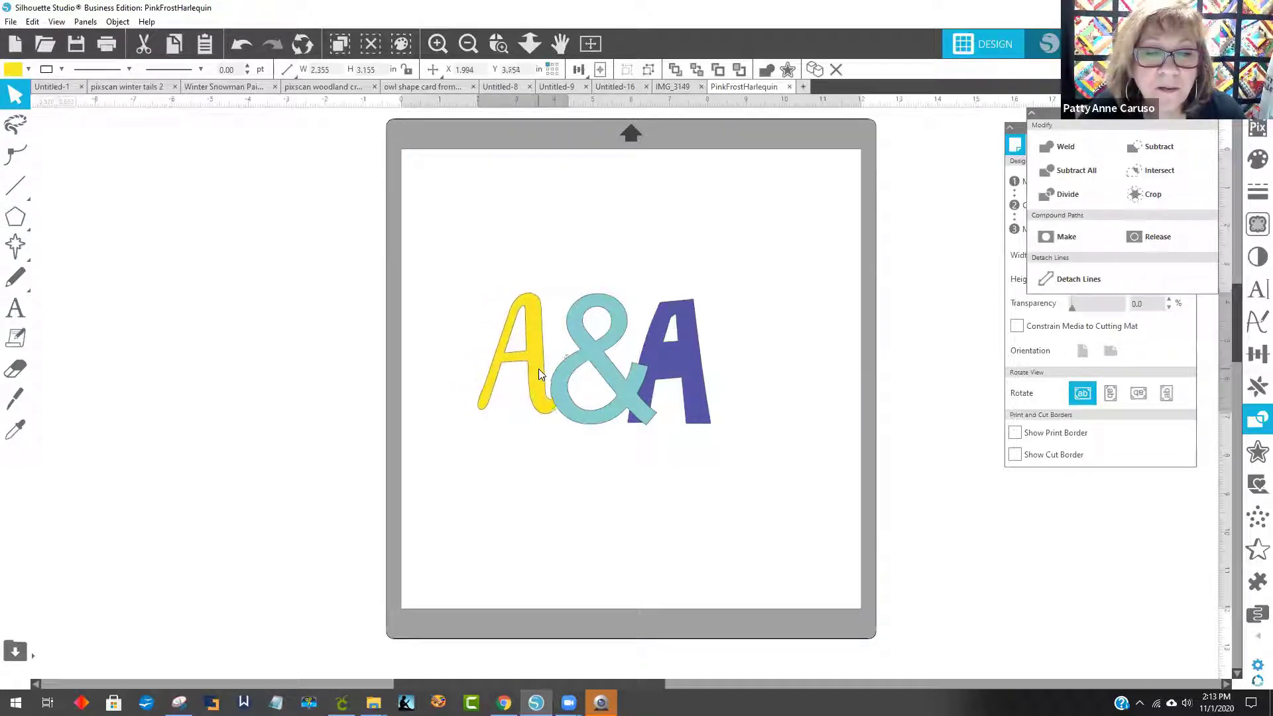
mouse_move(687, 376)
left_mouse_down()
mouse_move(679, 369)
mouse_move(706, 370)
mouse_move(682, 365)
mouse_move(675, 386)
mouse_move(679, 369)
left_mouse_up()
left_click(764, 403)
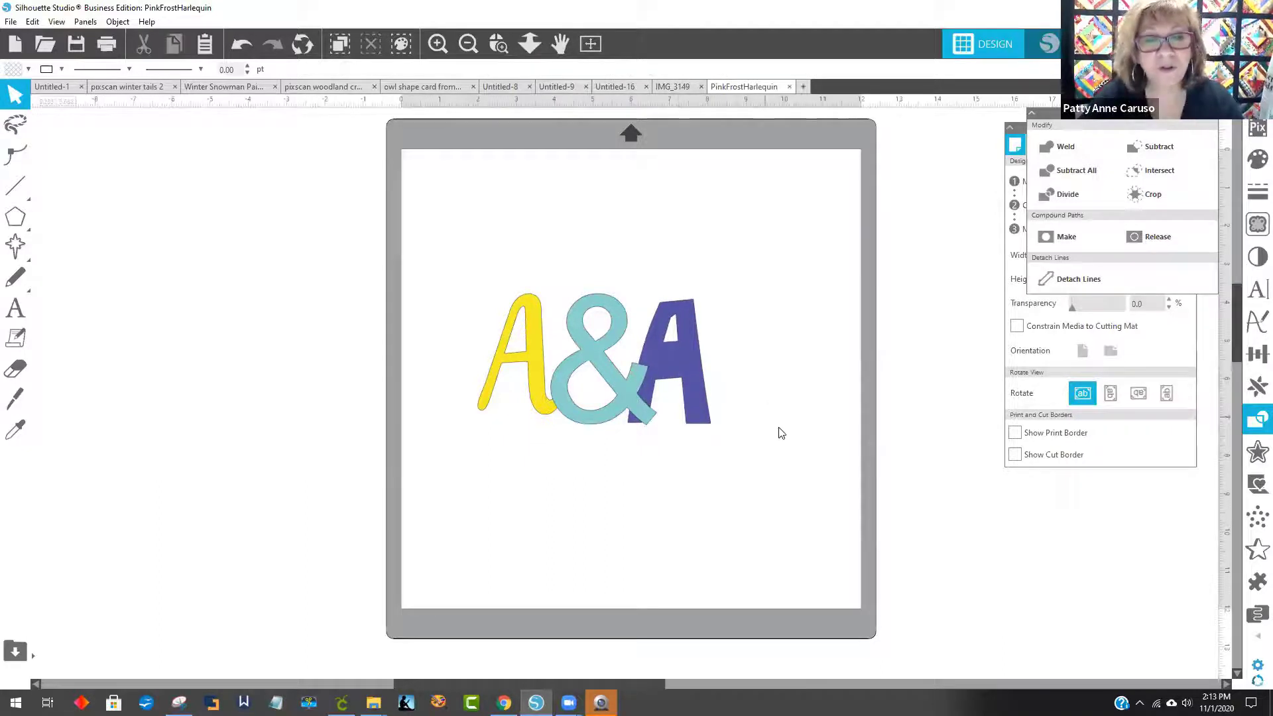
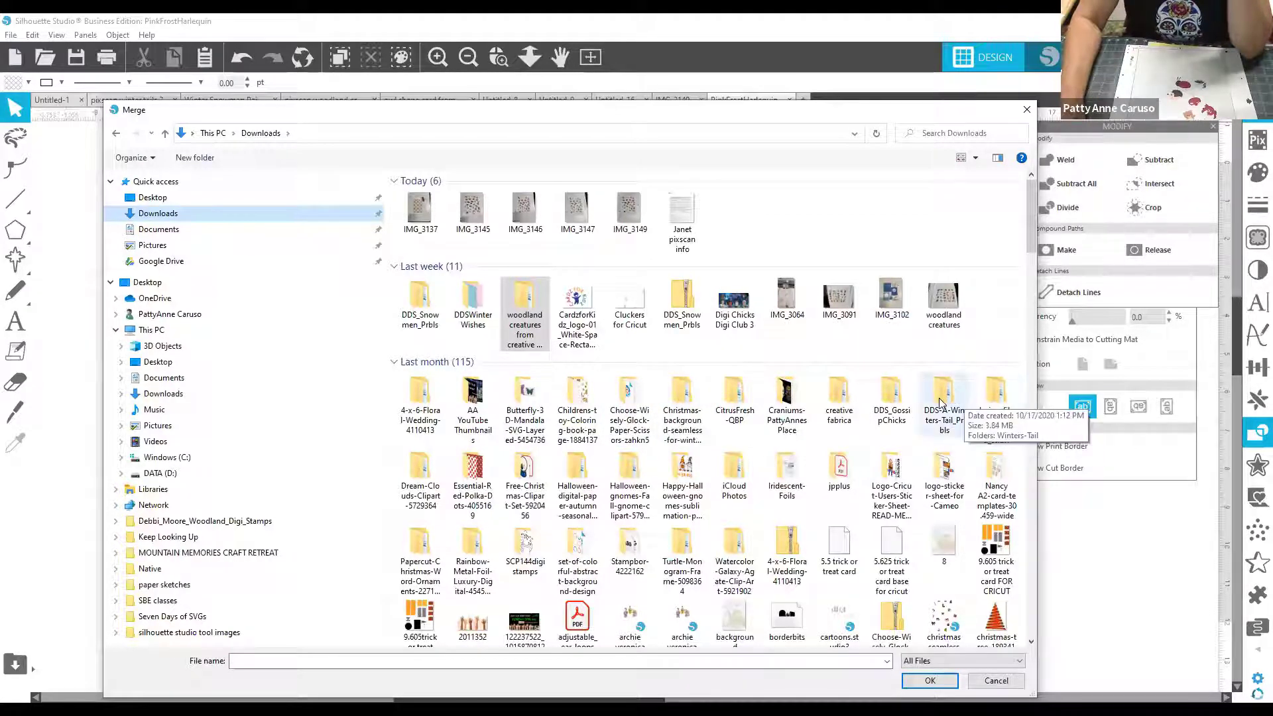
Merge the Rooster image from the DDS_GossipChicks folder in Downloads into the document
left_click(893, 402)
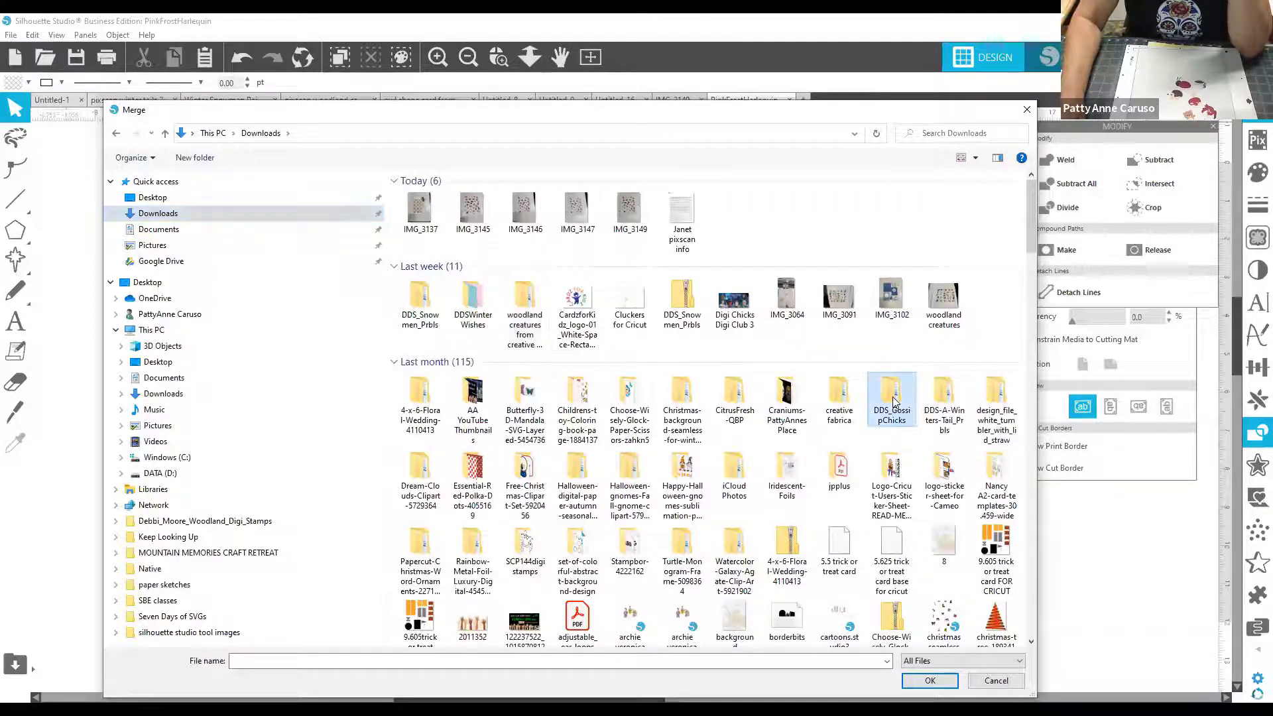
double_click(893, 402)
double_click(469, 211)
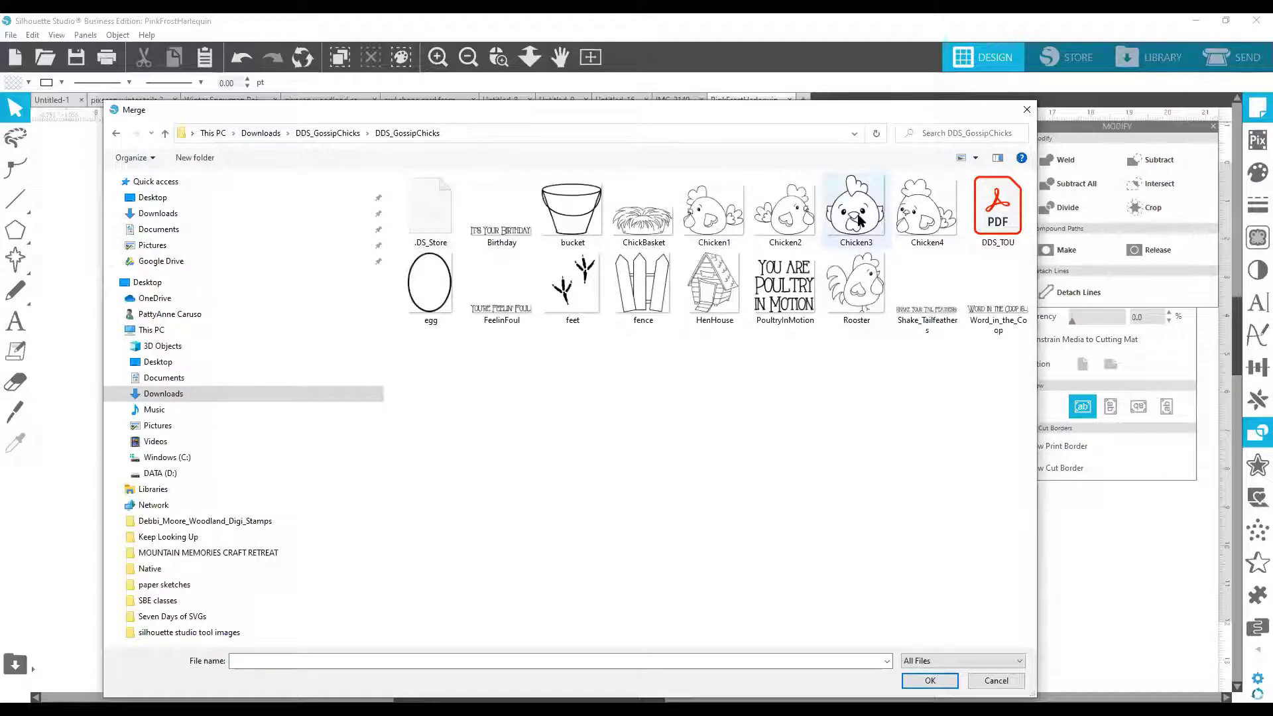
double_click(855, 284)
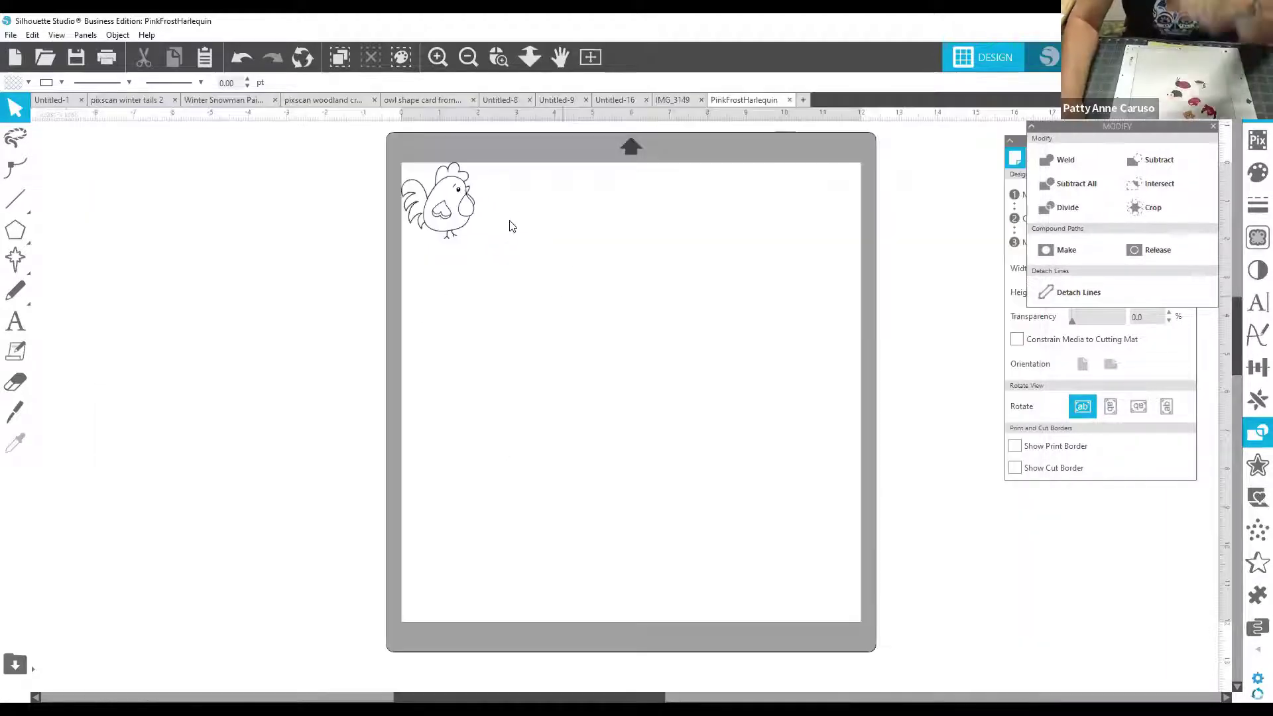
Enlarge the rooster to about 8.78 by 9.17 in and move it toward the middle of the page
left_click(471, 215)
left_click_drag(478, 246, 743, 519)
left_click_drag(703, 408, 730, 430)
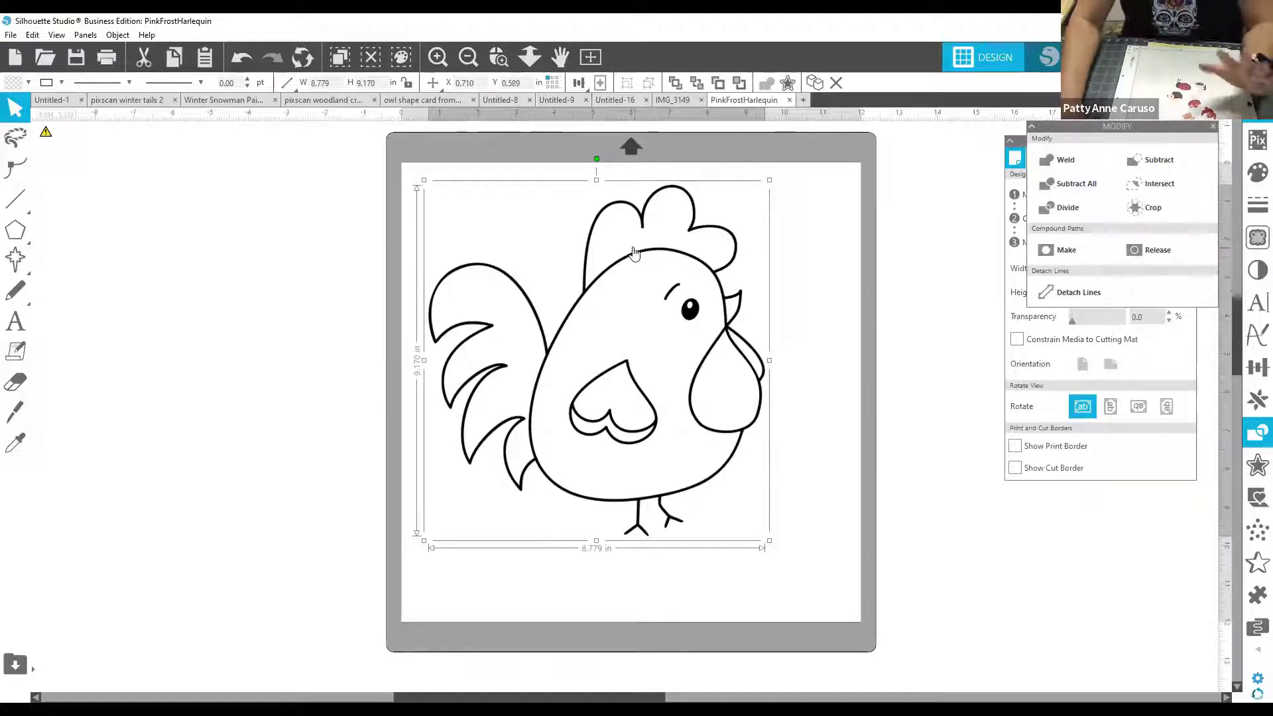
Move the rooster image over to the left edge of the page
mouse_move(626, 260)
left_mouse_down()
mouse_move(622, 215)
mouse_move(631, 269)
left_mouse_up()
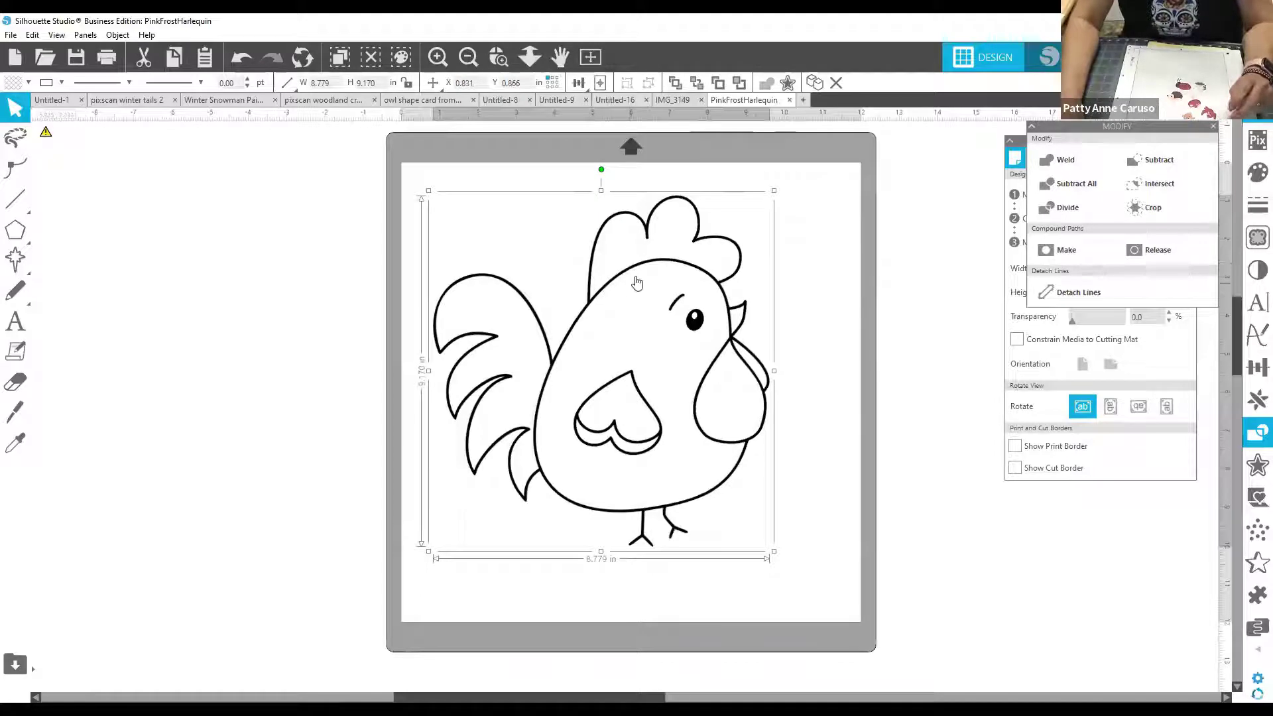
left_click(28, 82)
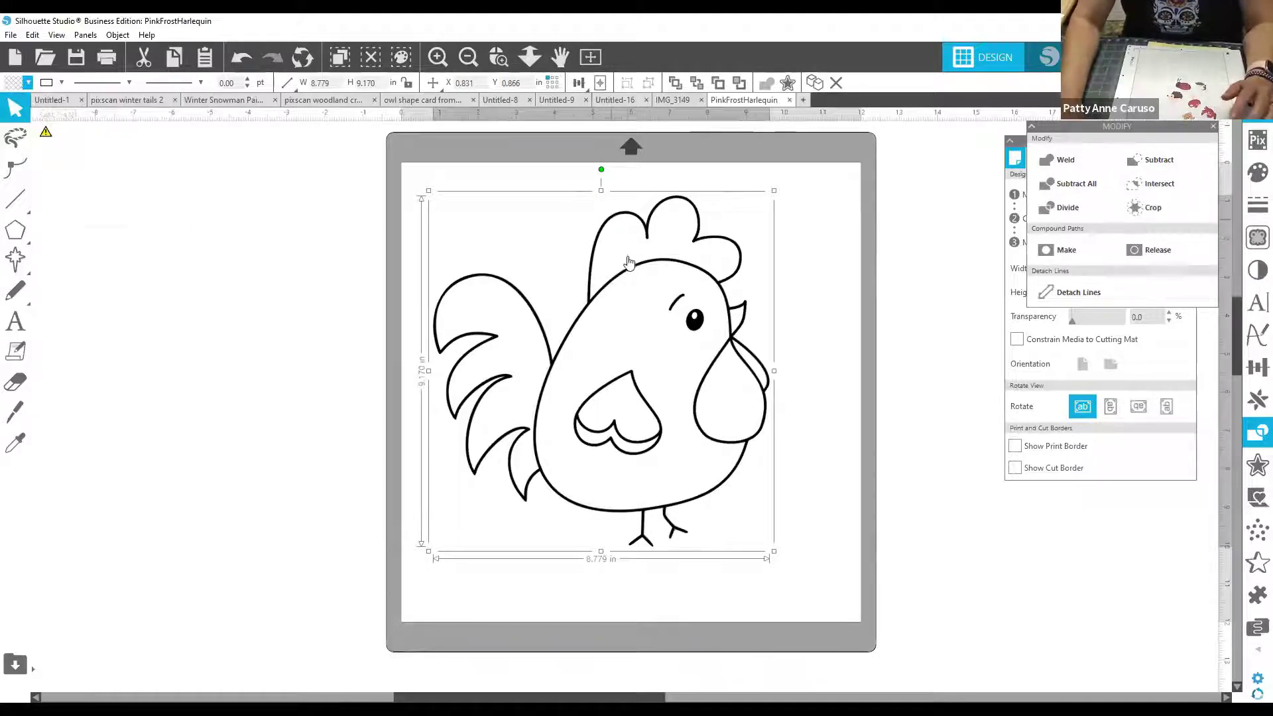
left_click_drag(628, 262, 719, 293)
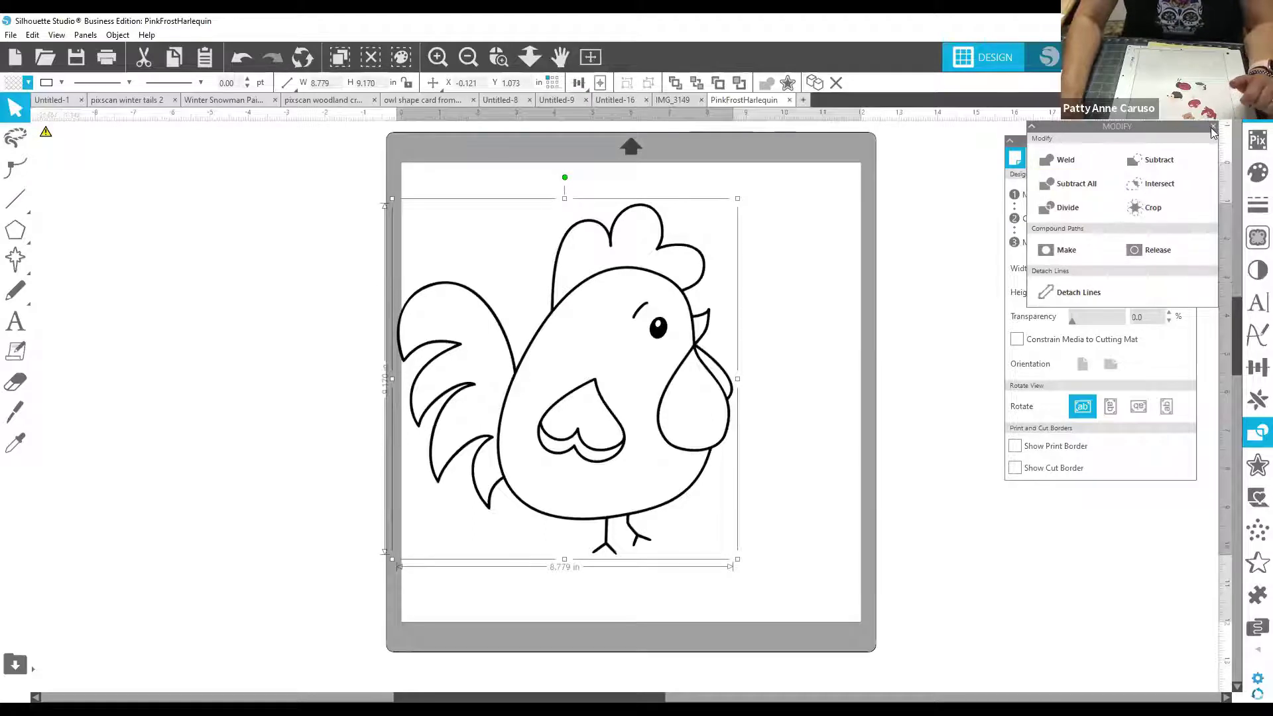
Trace the whole rooster with the standard Trace style and move the original image off the page to the left
left_click(1255, 240)
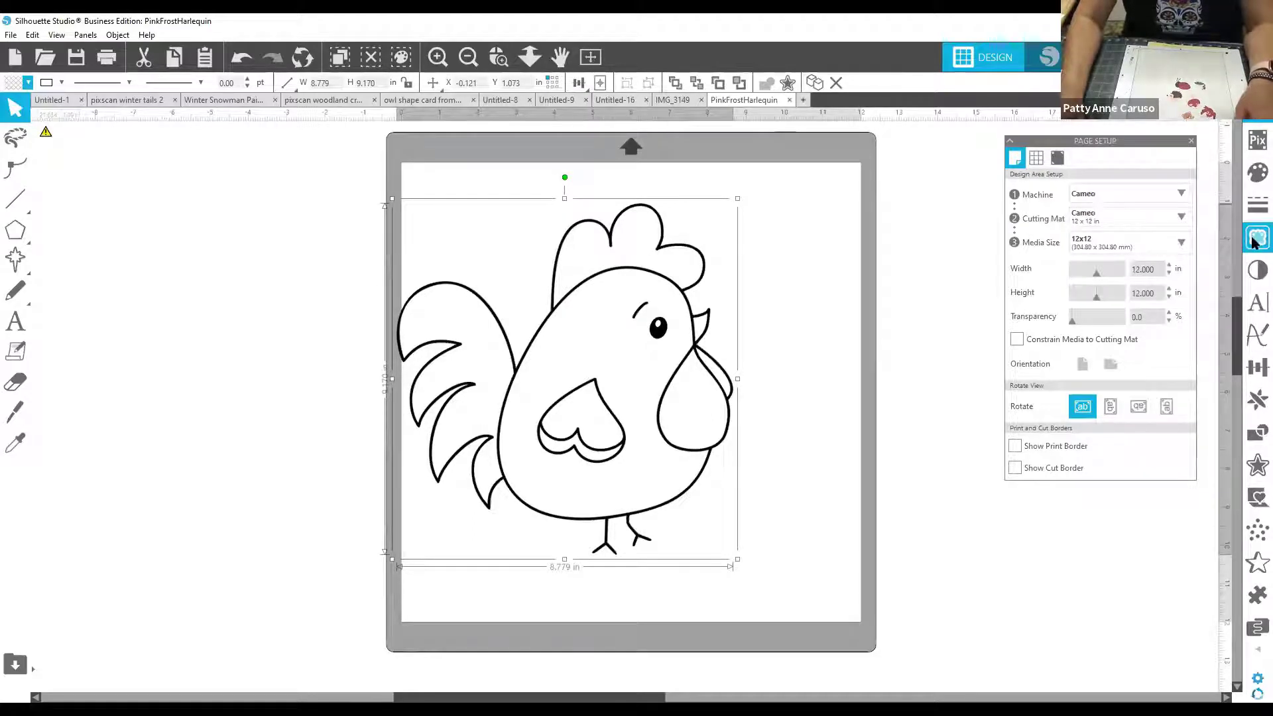
left_click(1256, 240)
left_click(1095, 178)
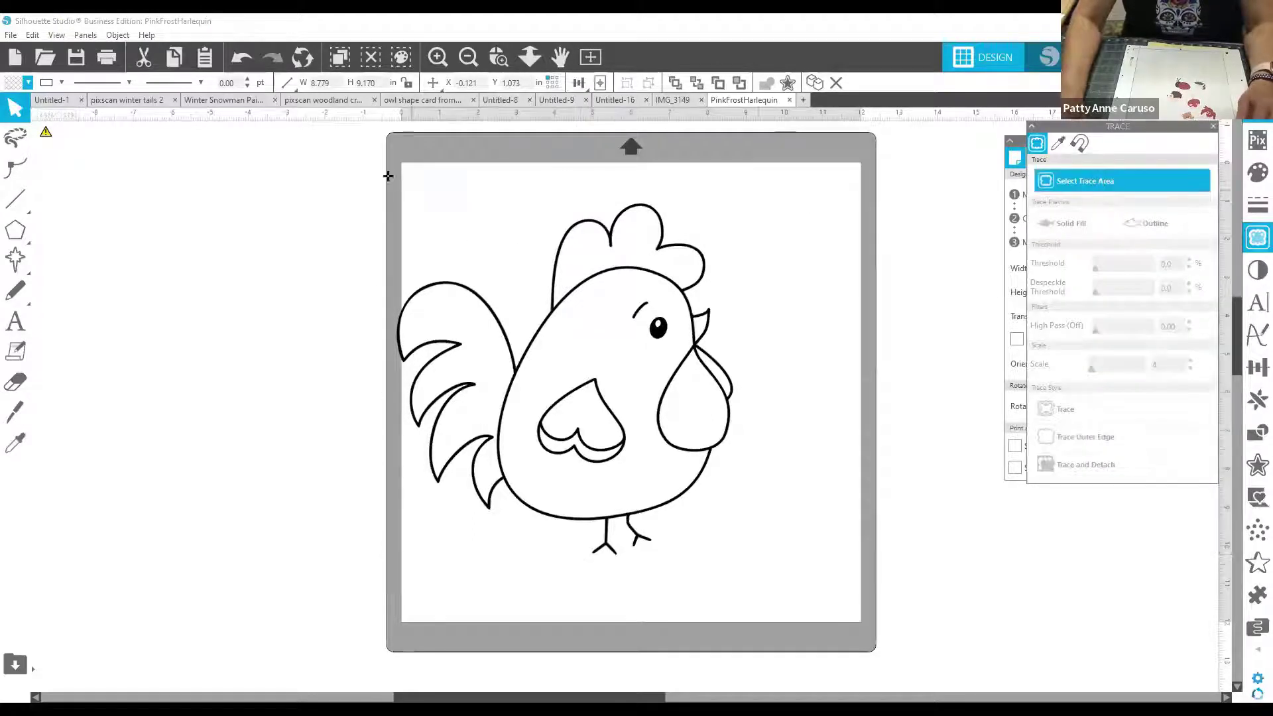
left_click_drag(382, 172, 773, 579)
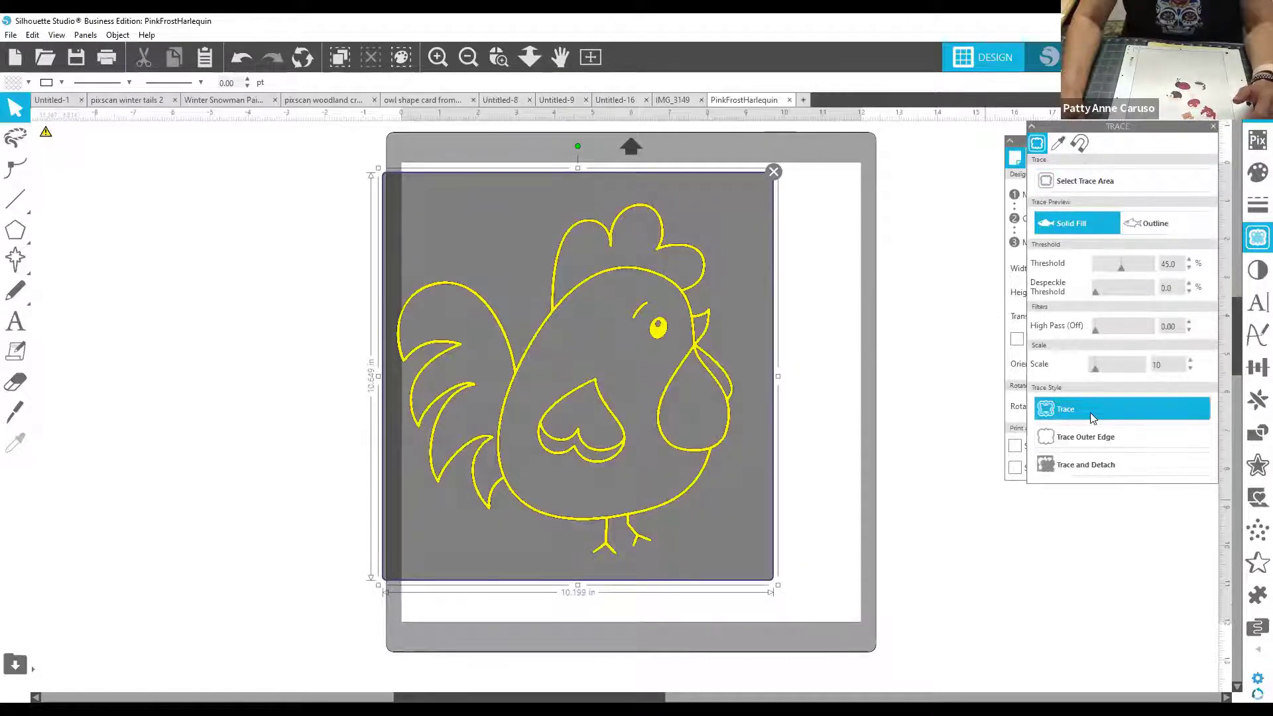
left_click(1093, 417)
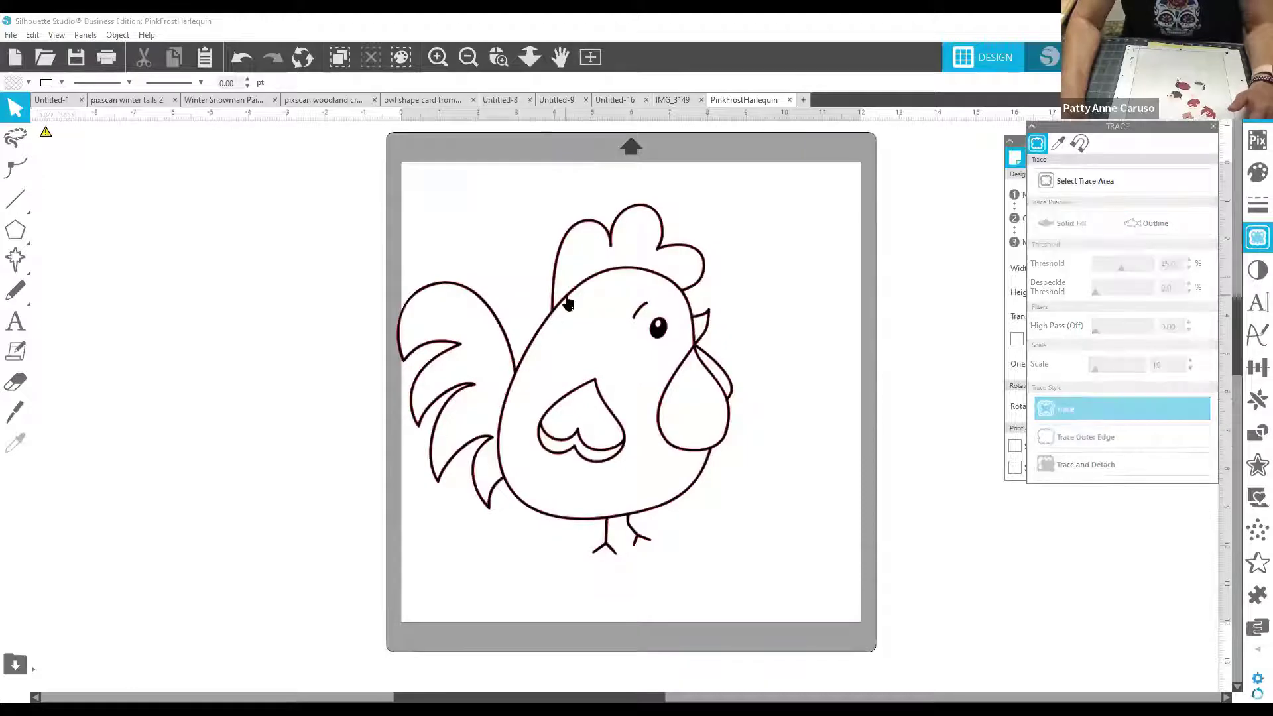
left_click_drag(249, 279, 141, 240)
left_click(515, 264)
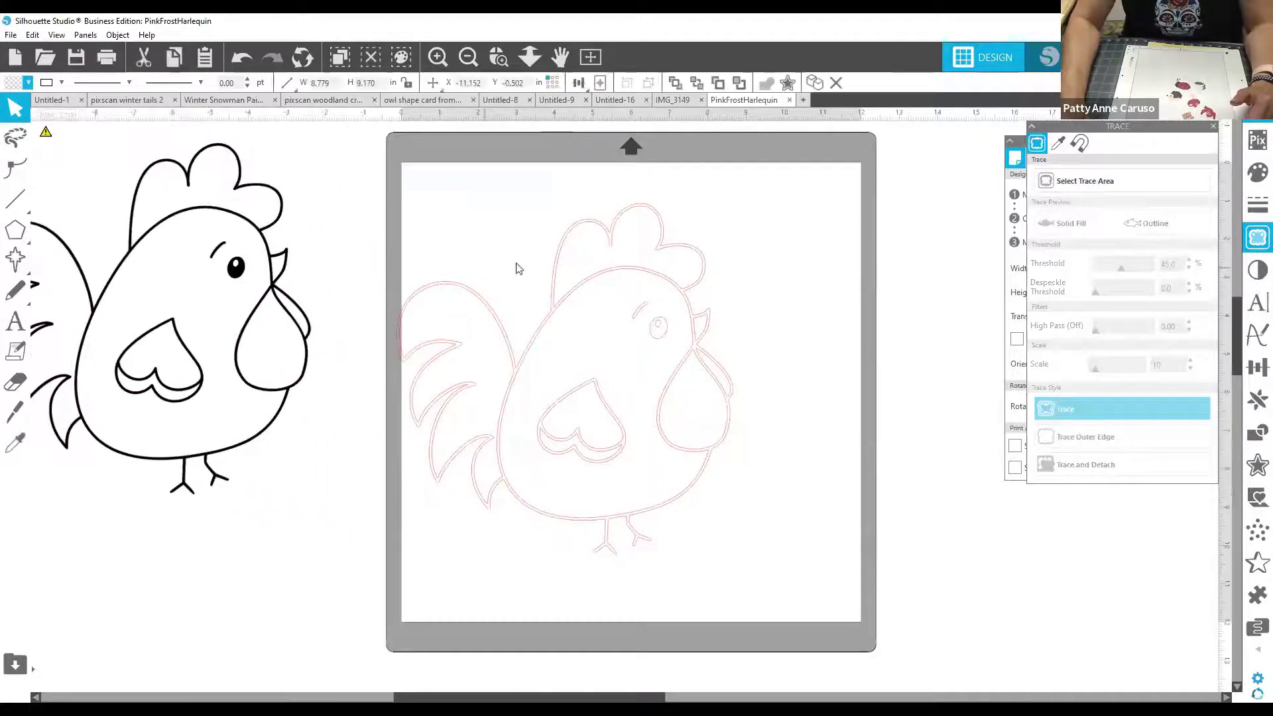
Fill the traced rooster outline with light teal and release its compound path into separate shapes
left_click(640, 210)
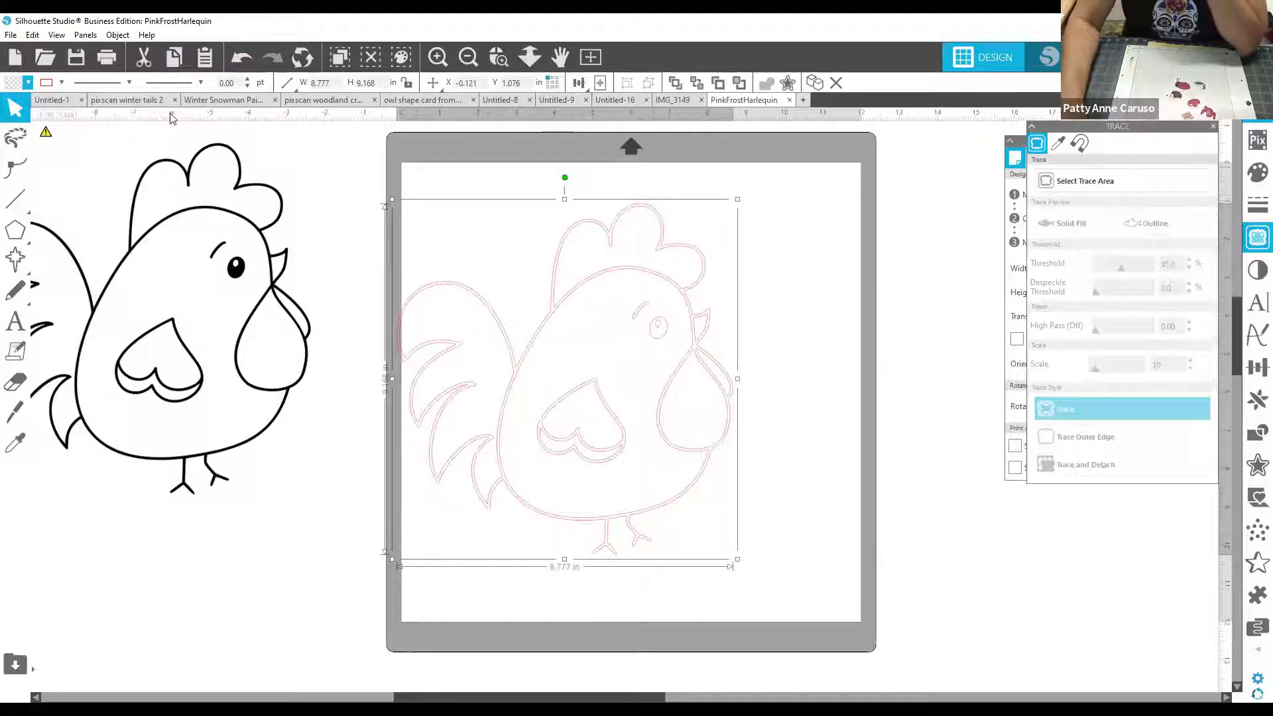
left_click(12, 83)
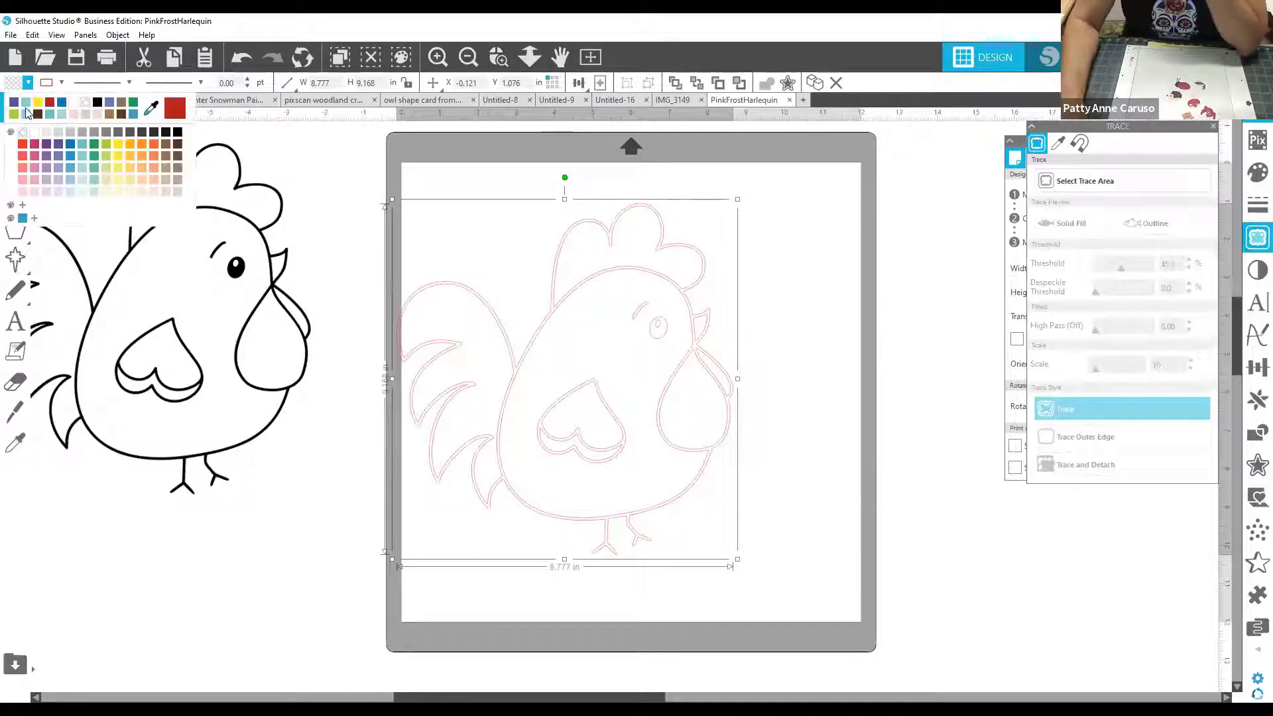
left_click(85, 178)
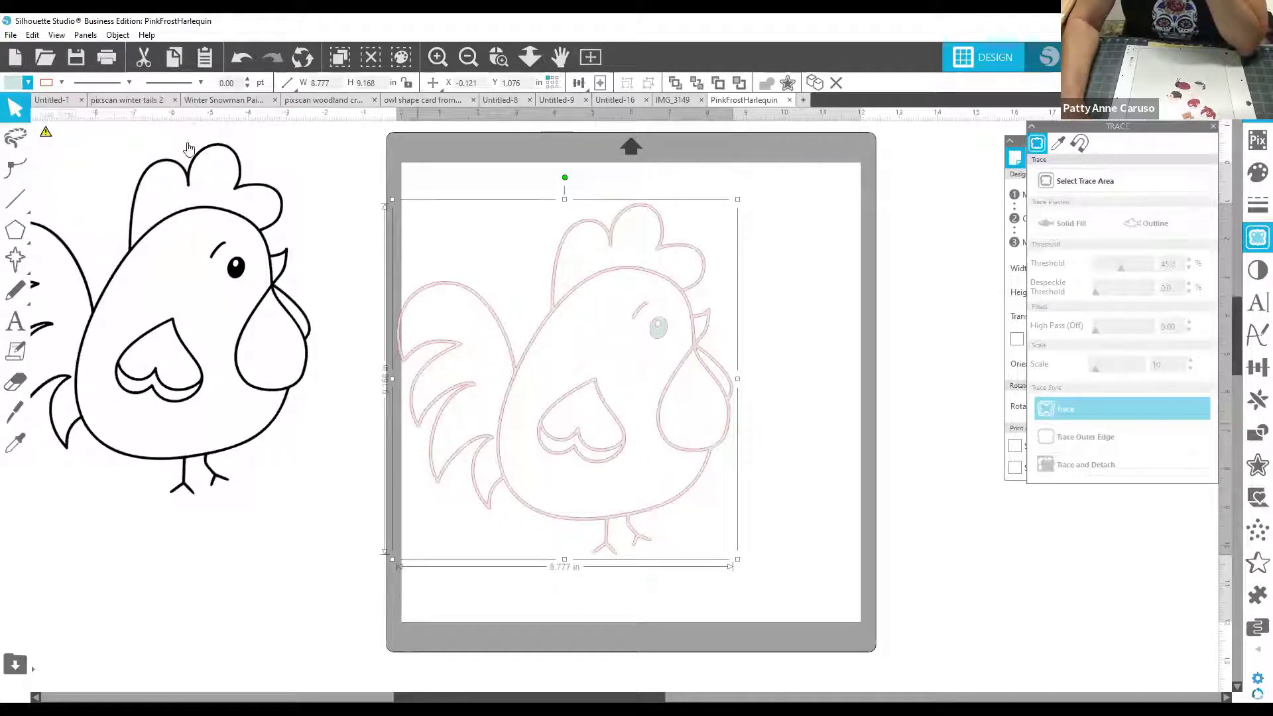
left_click(114, 36)
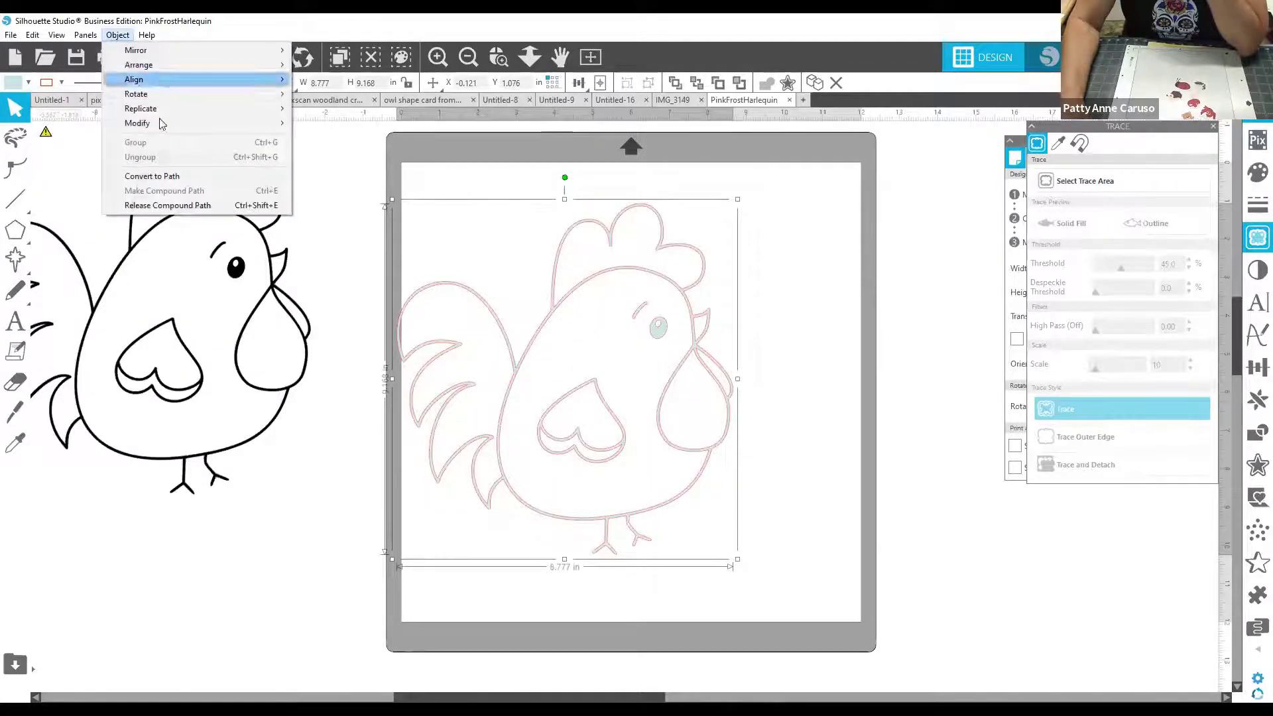
left_click(181, 207)
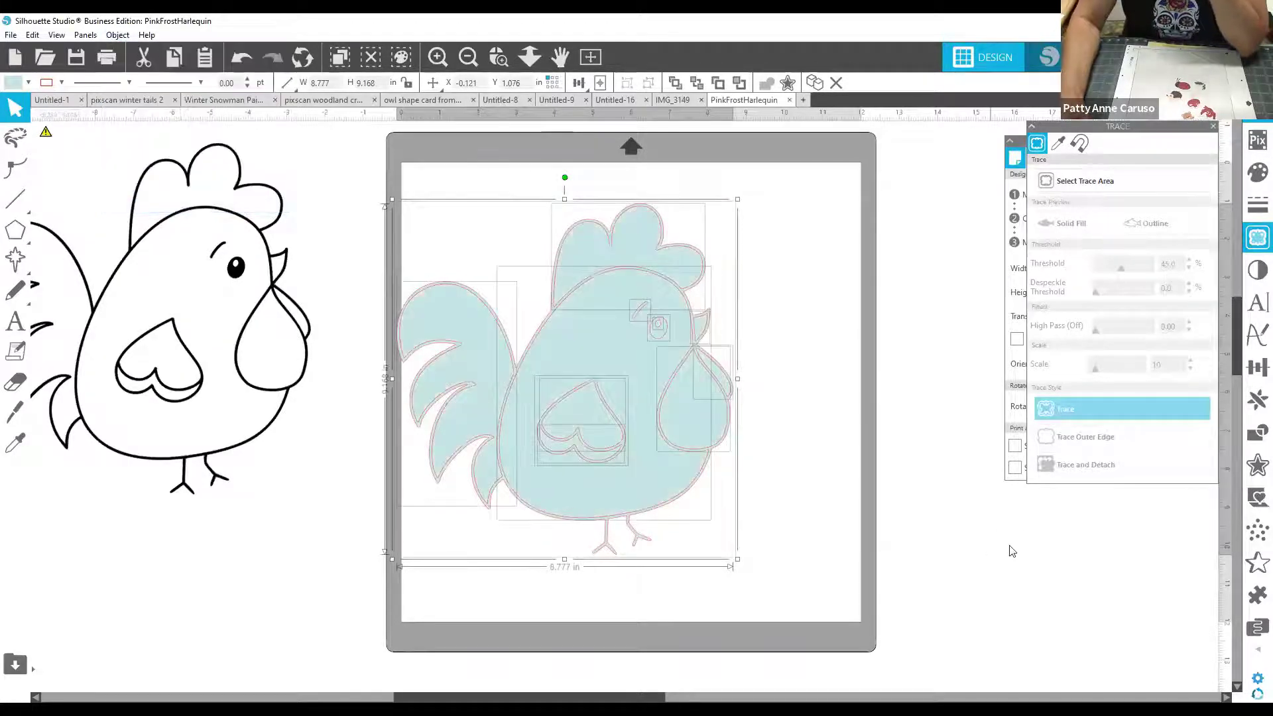
left_click(822, 543)
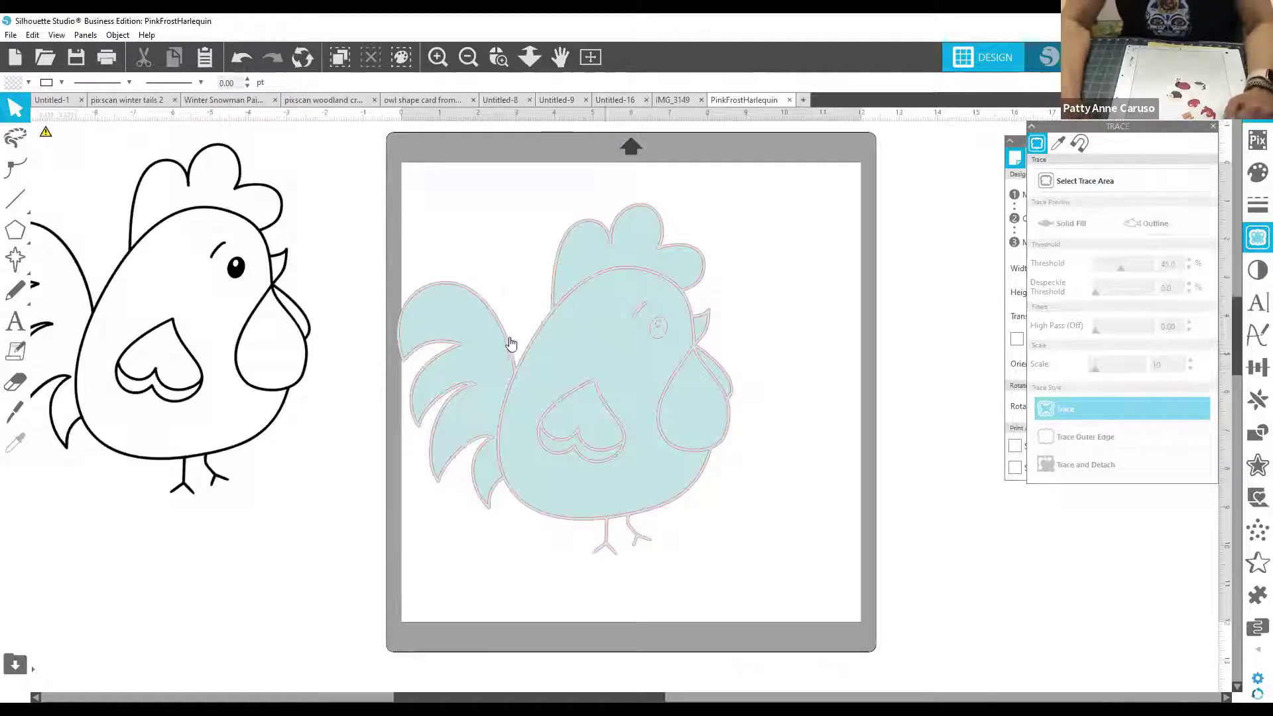
Try yellow-black and rainbow gradients on the rooster's tail, and settle on the black-to-green gradient fill
left_click(492, 346)
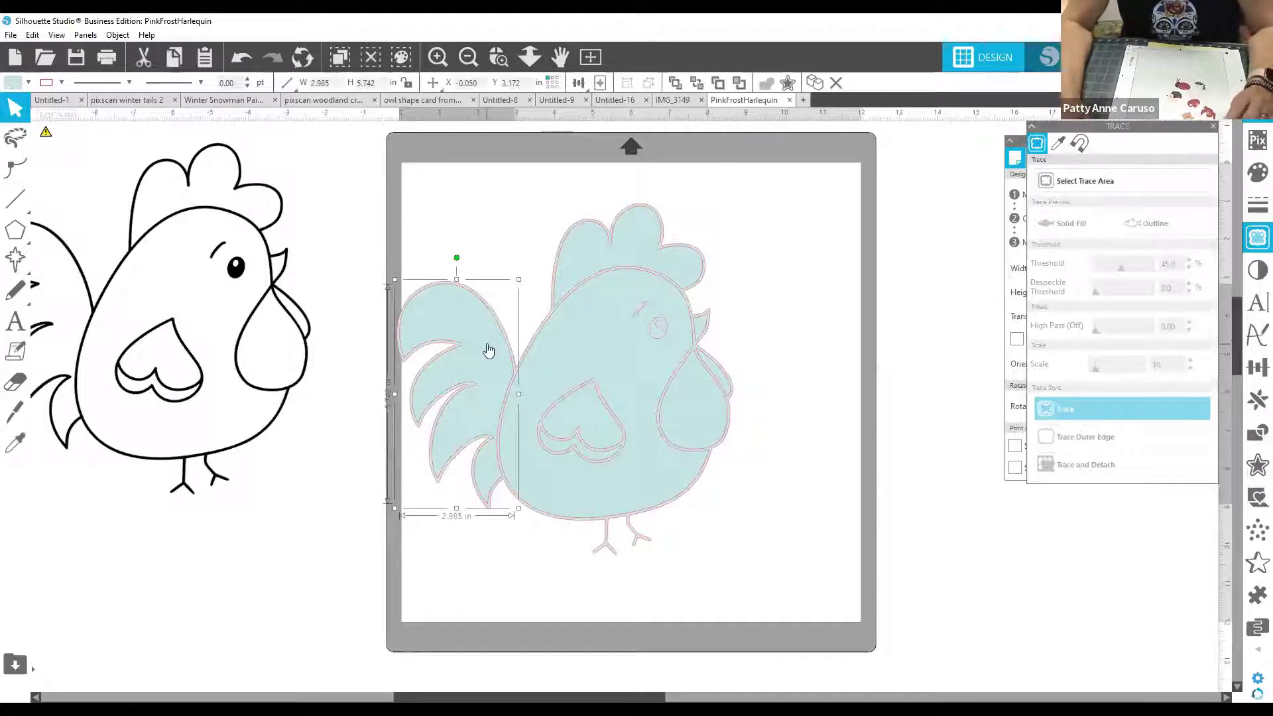
left_click(1256, 174)
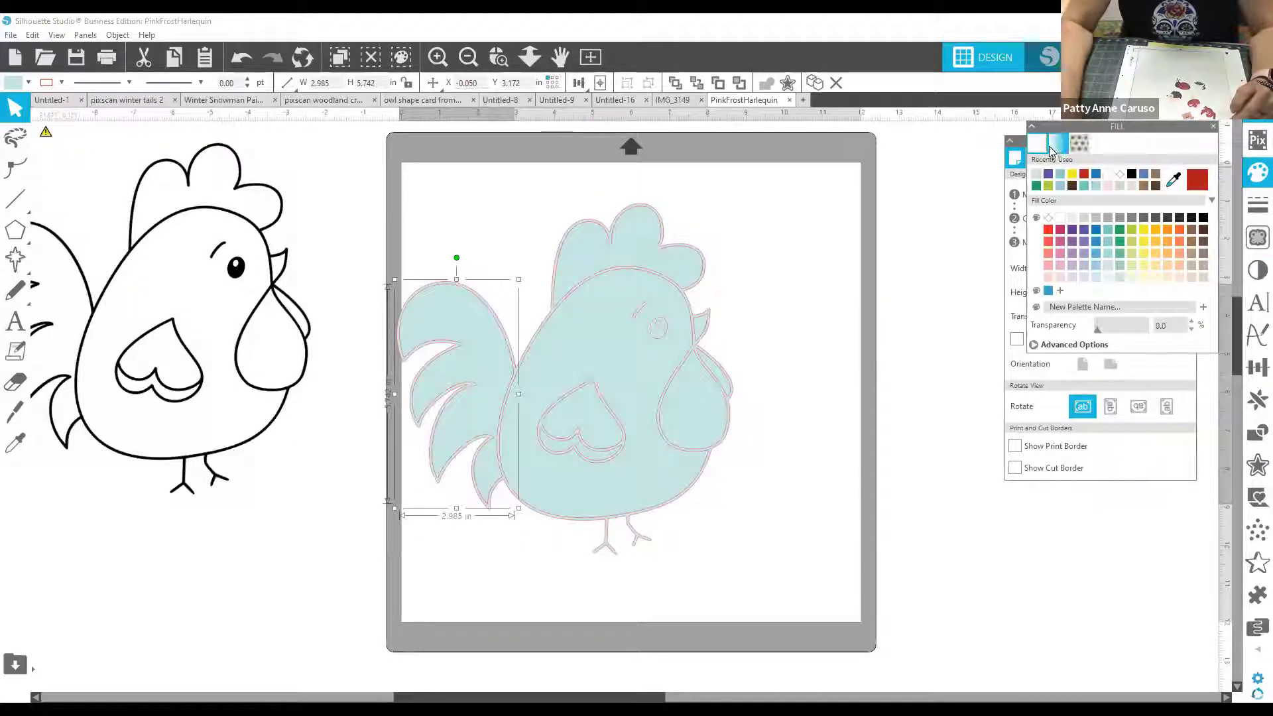
left_click(1057, 146)
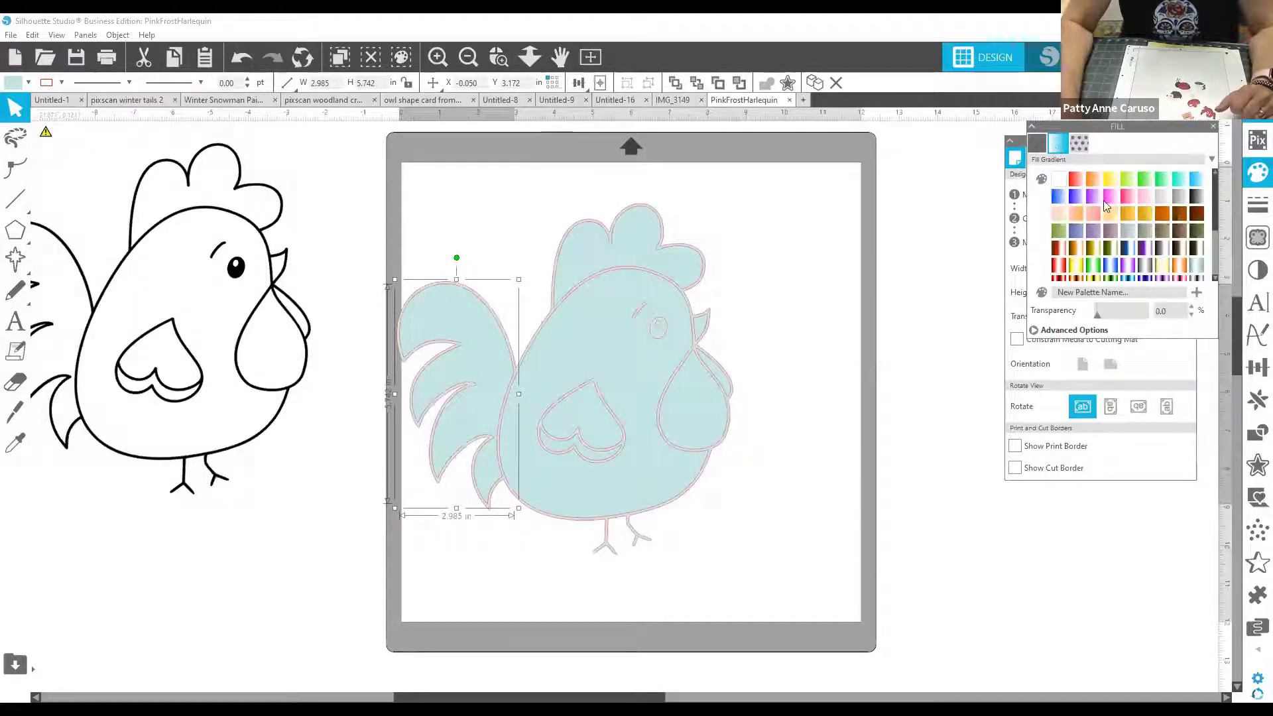
scroll(1098, 186, "down", 1)
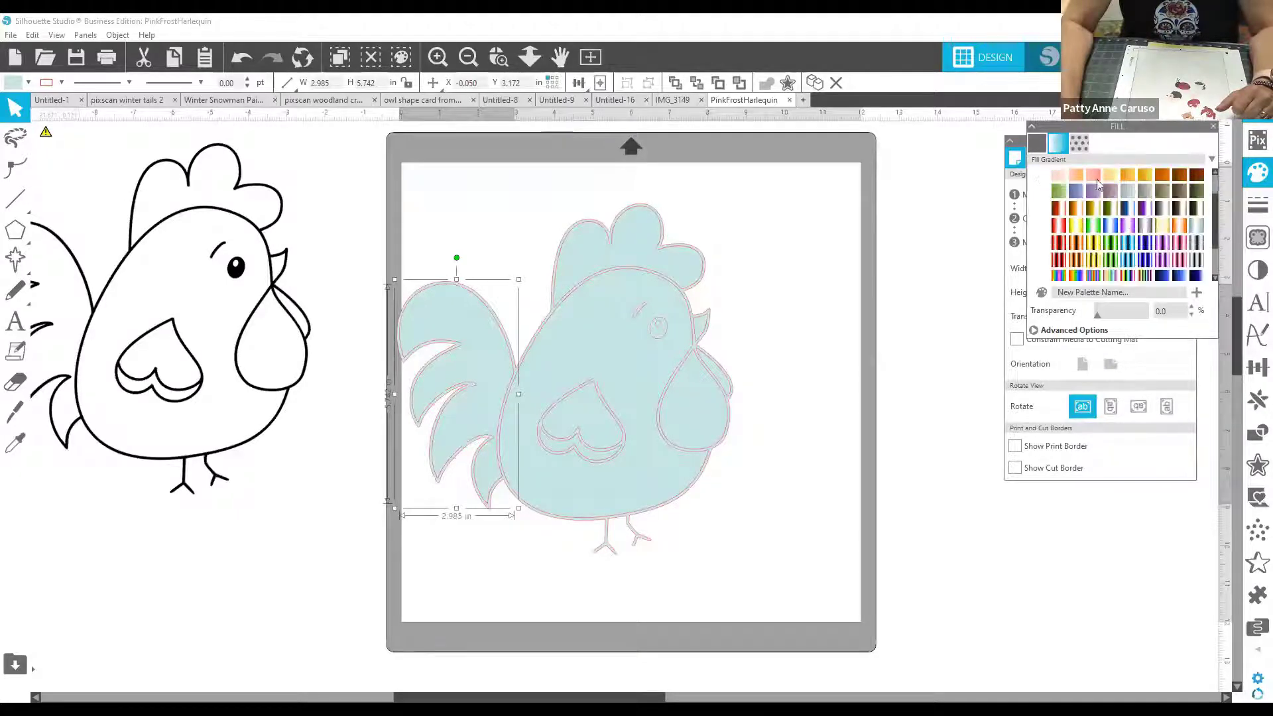
left_click(1102, 264)
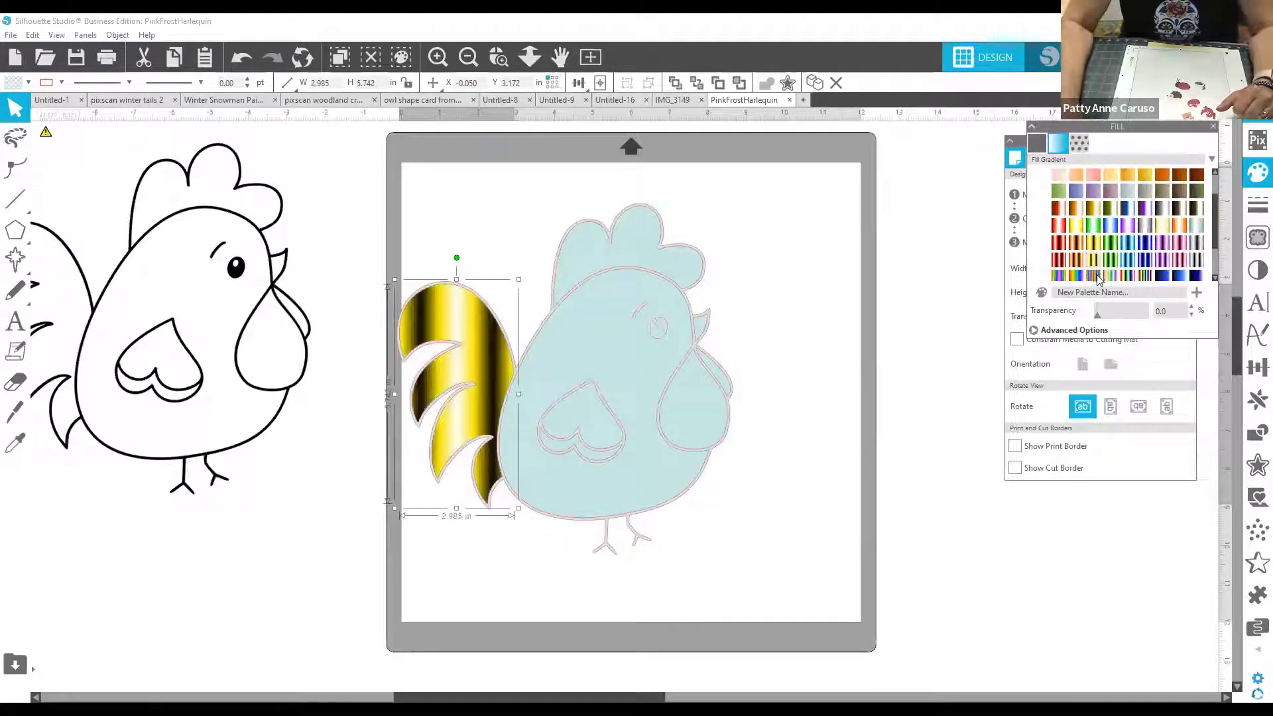
left_click(1111, 273)
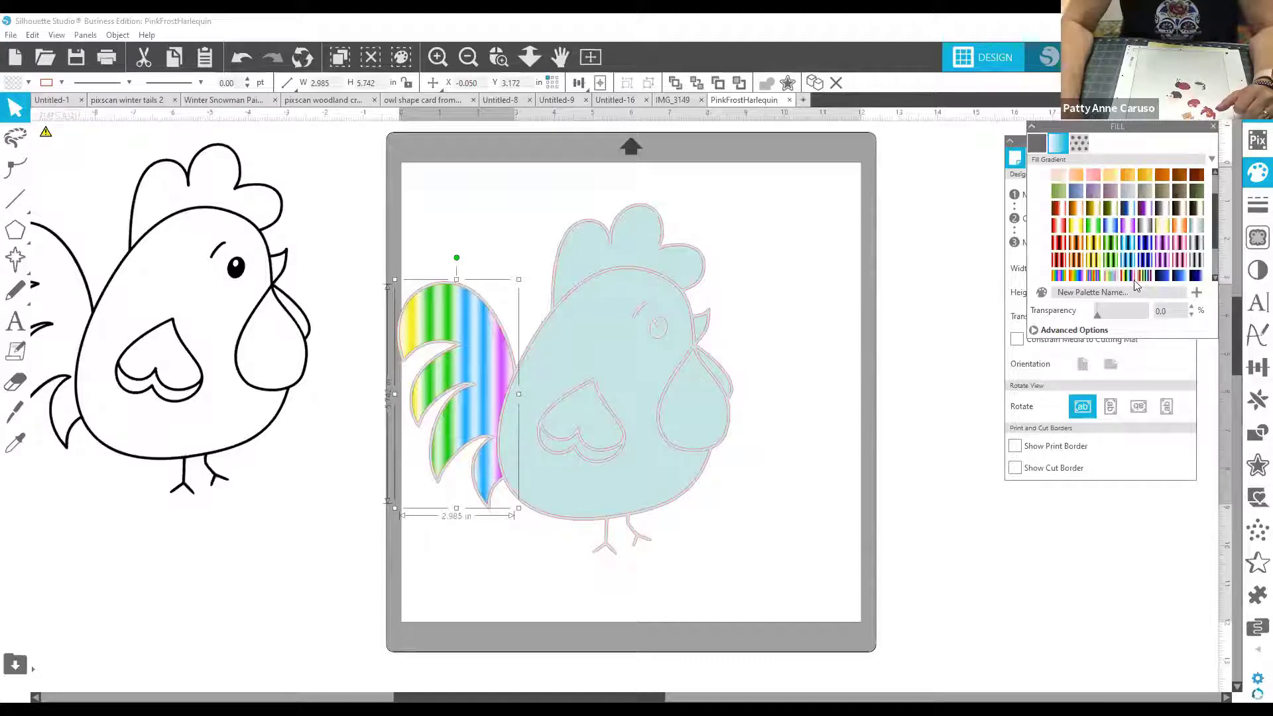
left_click(1136, 269)
scroll(1144, 264, "down", 2)
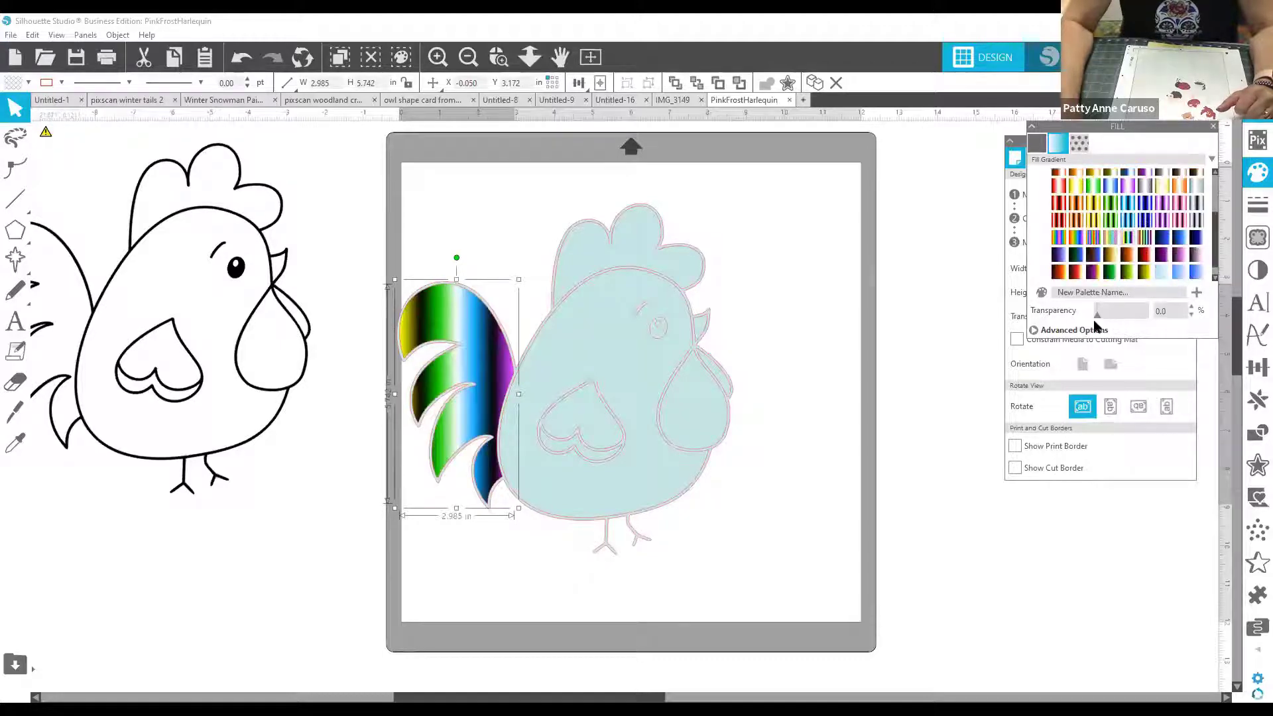
left_click(1034, 331)
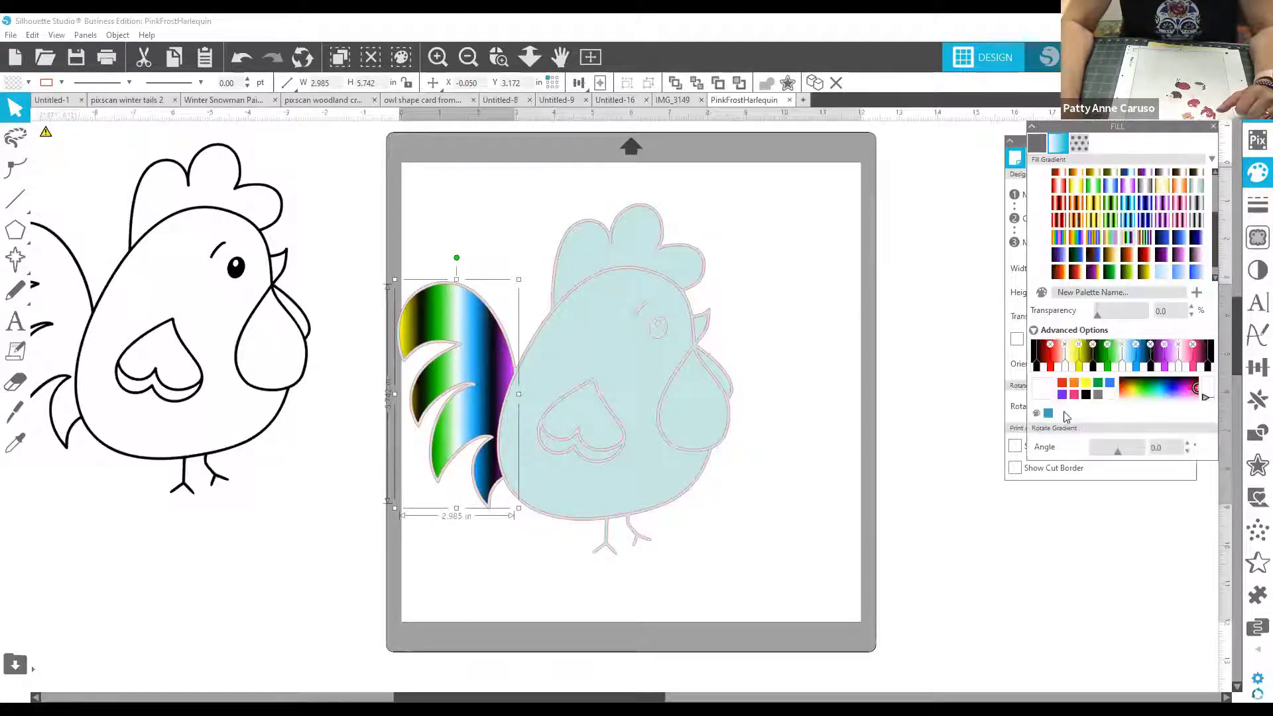
left_click(1133, 274)
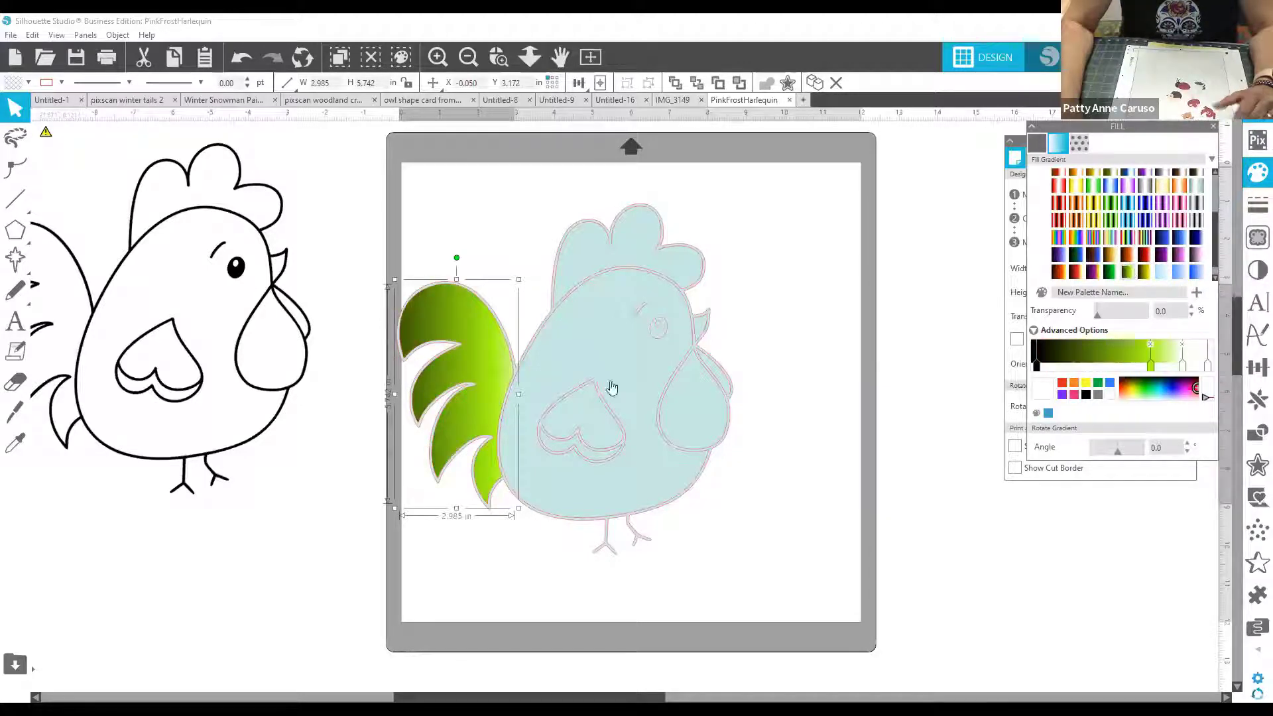
Fill the comb with the same black-to-green gradient and shift its white stops toward the gradient's right end
left_click(625, 257)
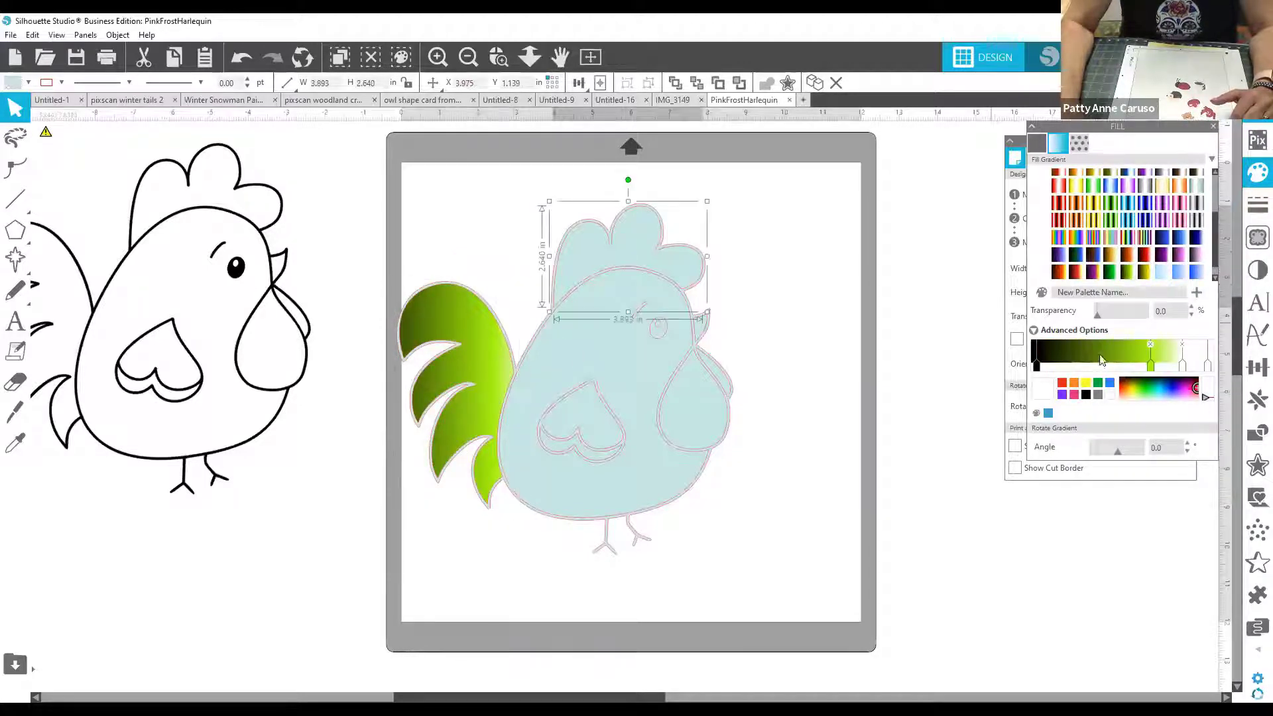
left_click(1131, 275)
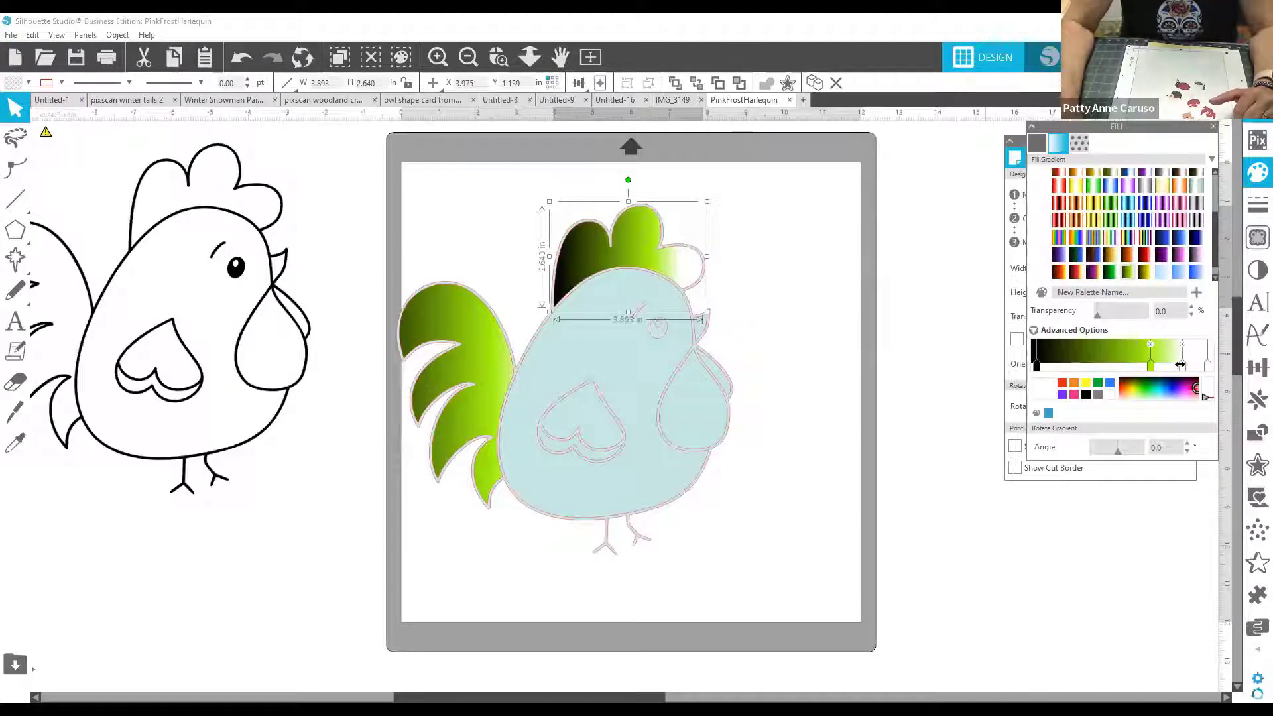
mouse_move(1196, 356)
left_mouse_down()
mouse_move(1225, 354)
mouse_move(1054, 365)
mouse_move(1211, 355)
left_mouse_up()
Fill the front wattle with the dark-to-red-to-white gradient, then try stretching it wider and undo the stretch
left_click(728, 412)
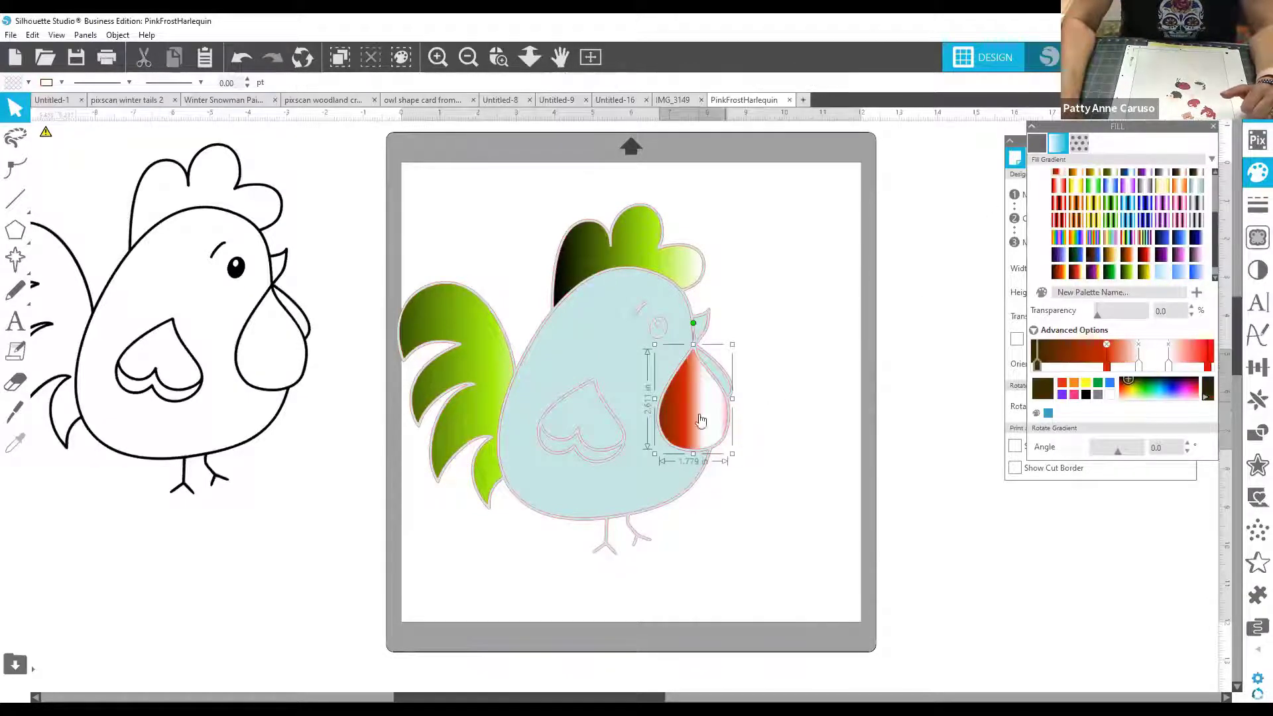
left_click_drag(730, 397, 854, 415)
key("ctrl+z")
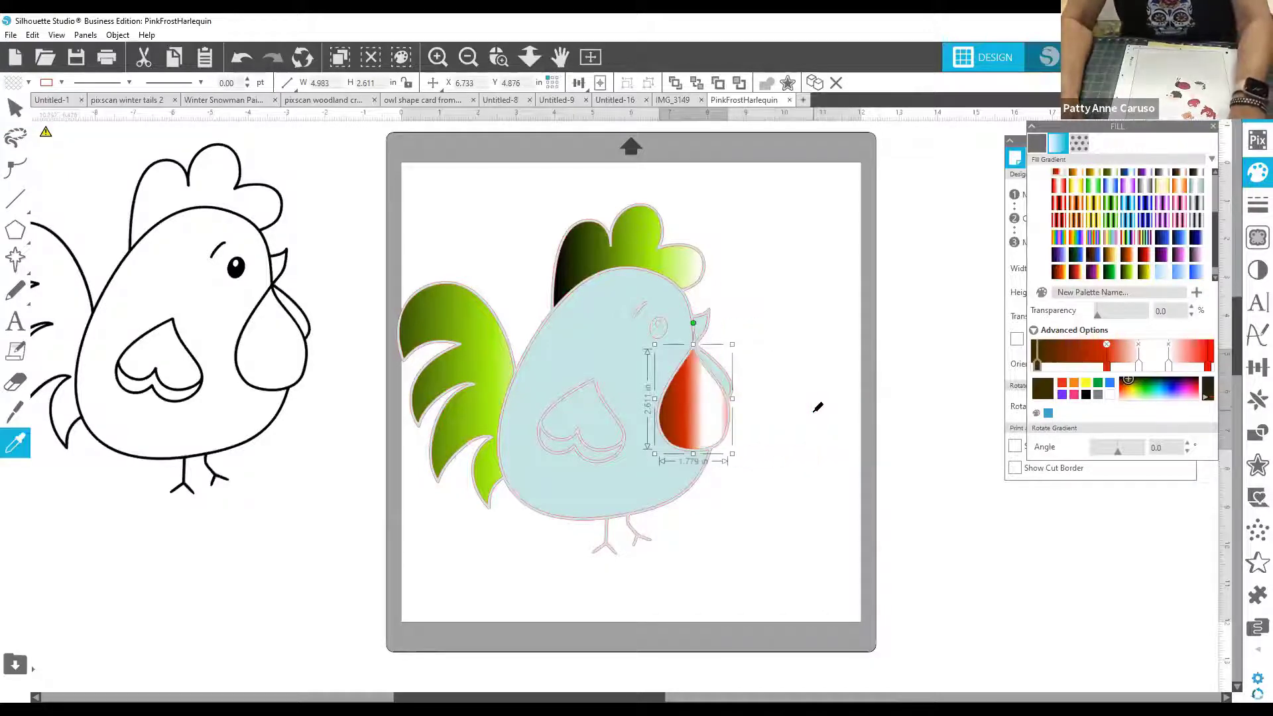
left_click(816, 409)
Fill the rooster's body with the yellow and white gradient and the heart-shaped wing with the black-to-blue gradient
left_click(650, 368)
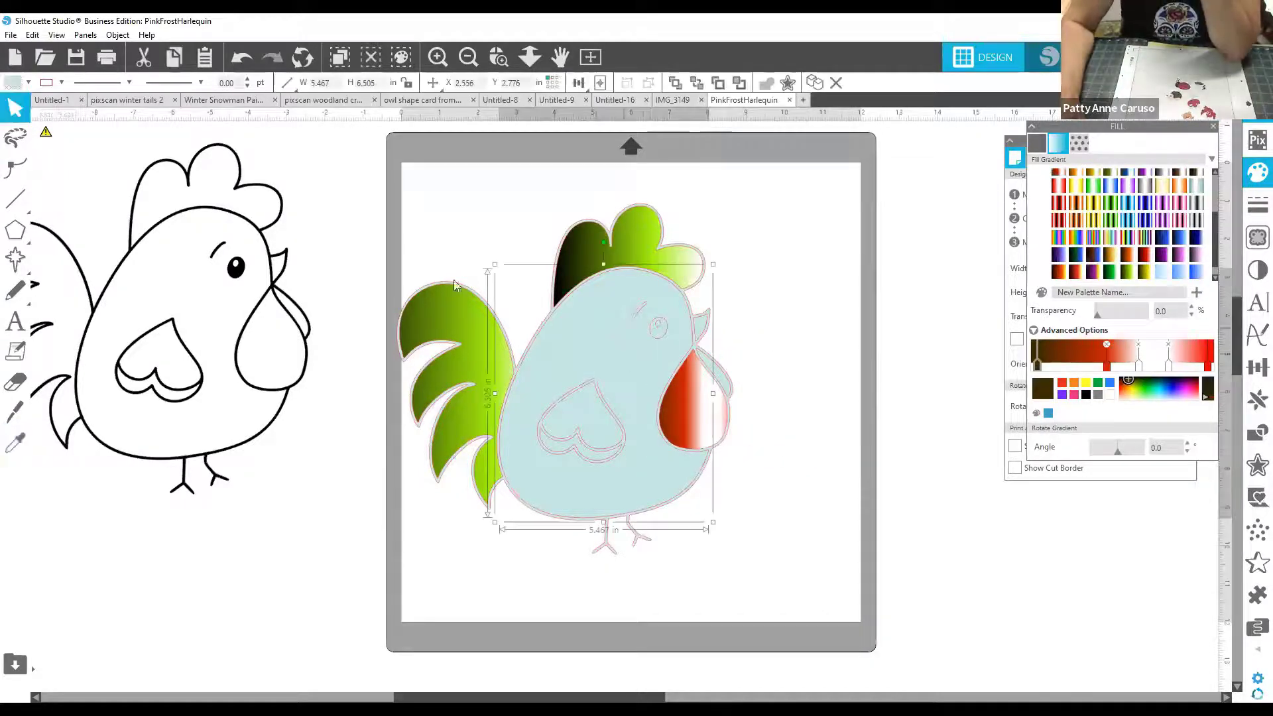
left_click(1074, 188)
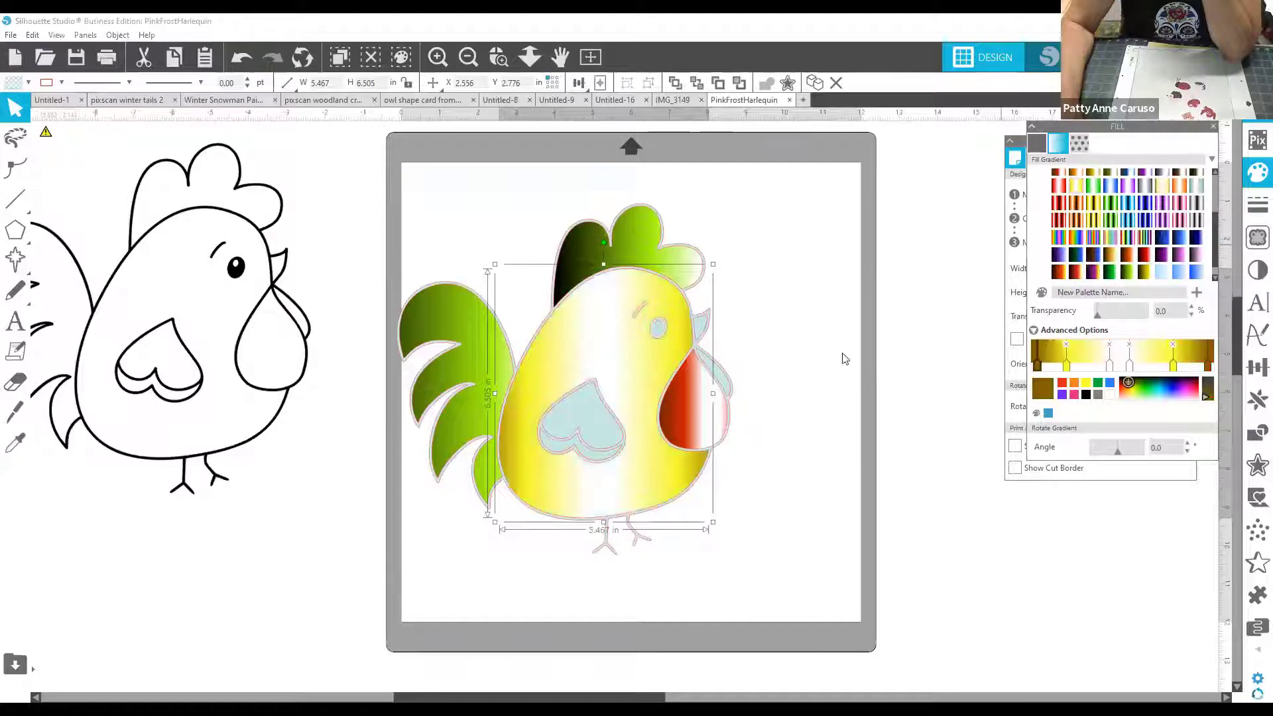
left_click(602, 444)
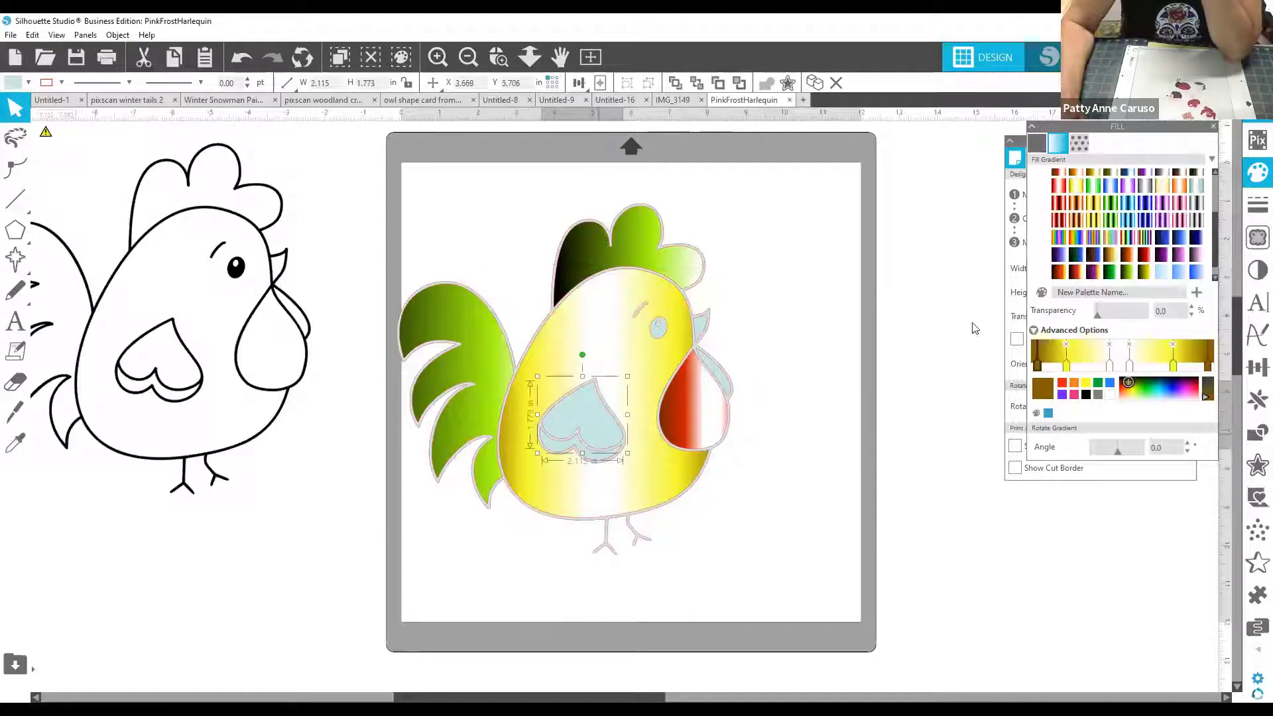
left_click(1167, 246)
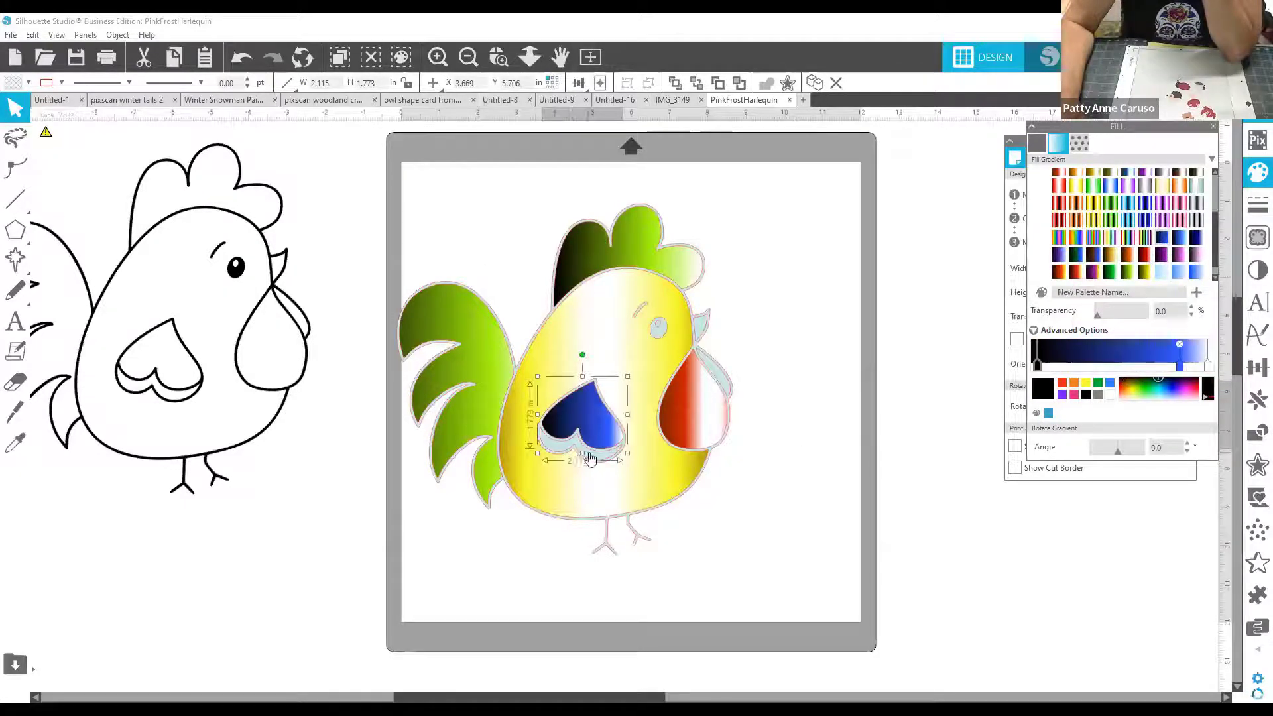
Apply the black, red and white gradient to the wing's lower strip and to the sliver behind the wattle
left_click(1062, 185)
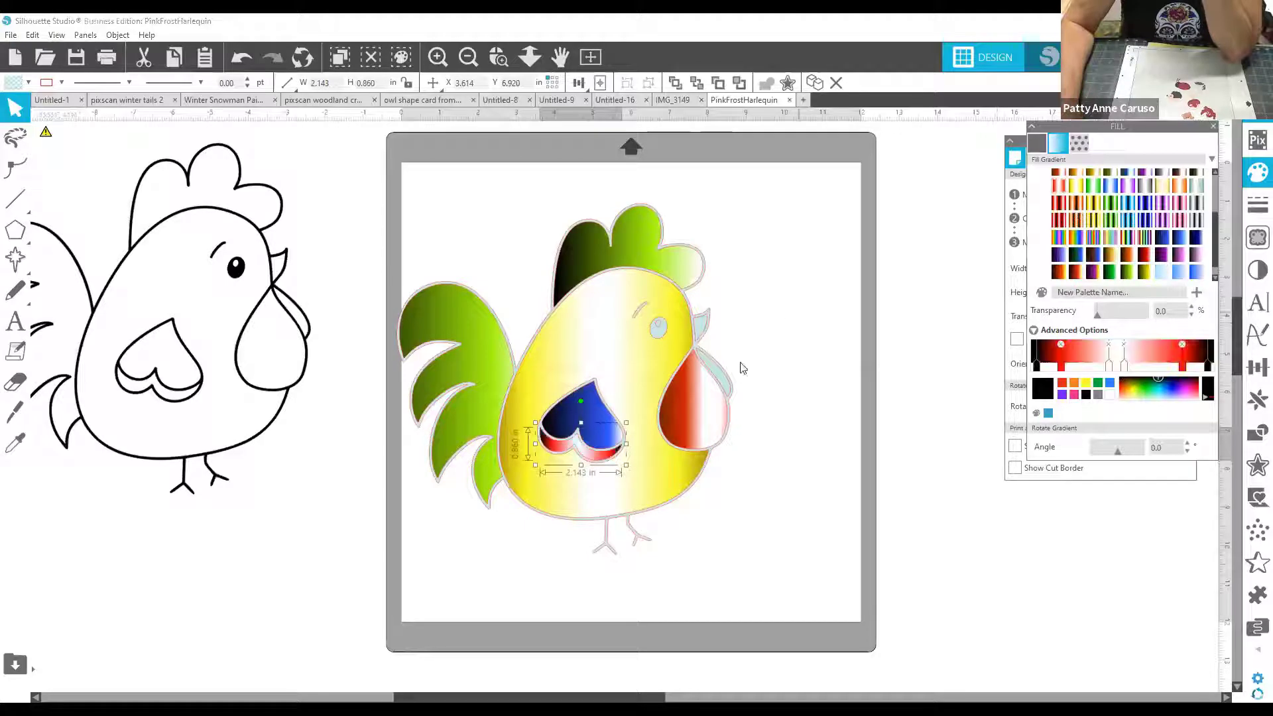
left_click(722, 386)
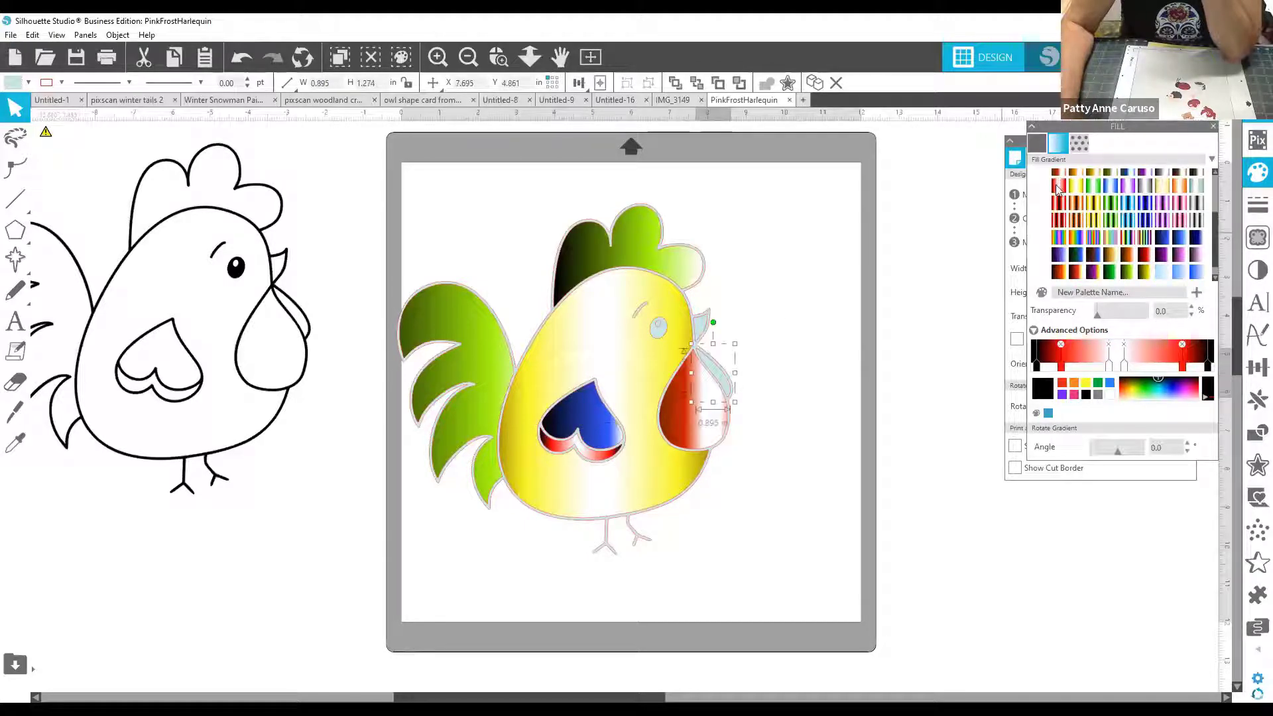
left_click(1059, 187)
Fill the beak with solid orange and the heart-shaped wing with the black-to-green gradient
left_click(702, 332)
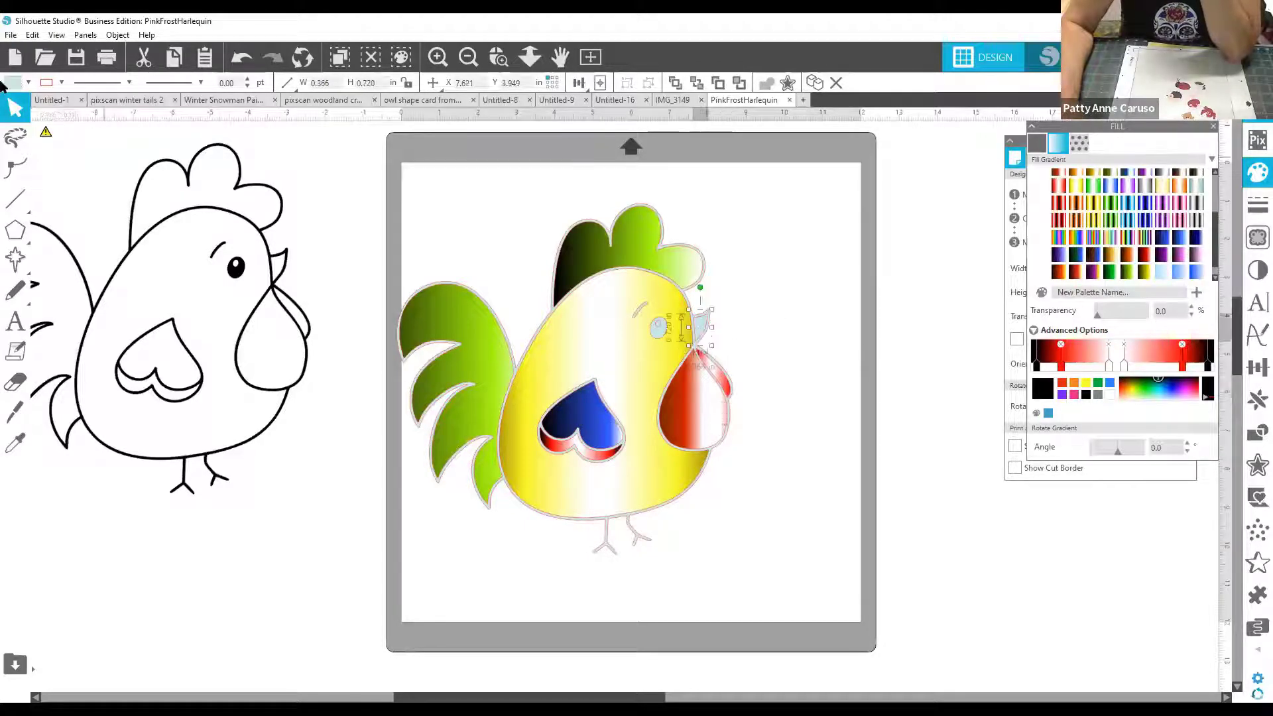
left_click(28, 82)
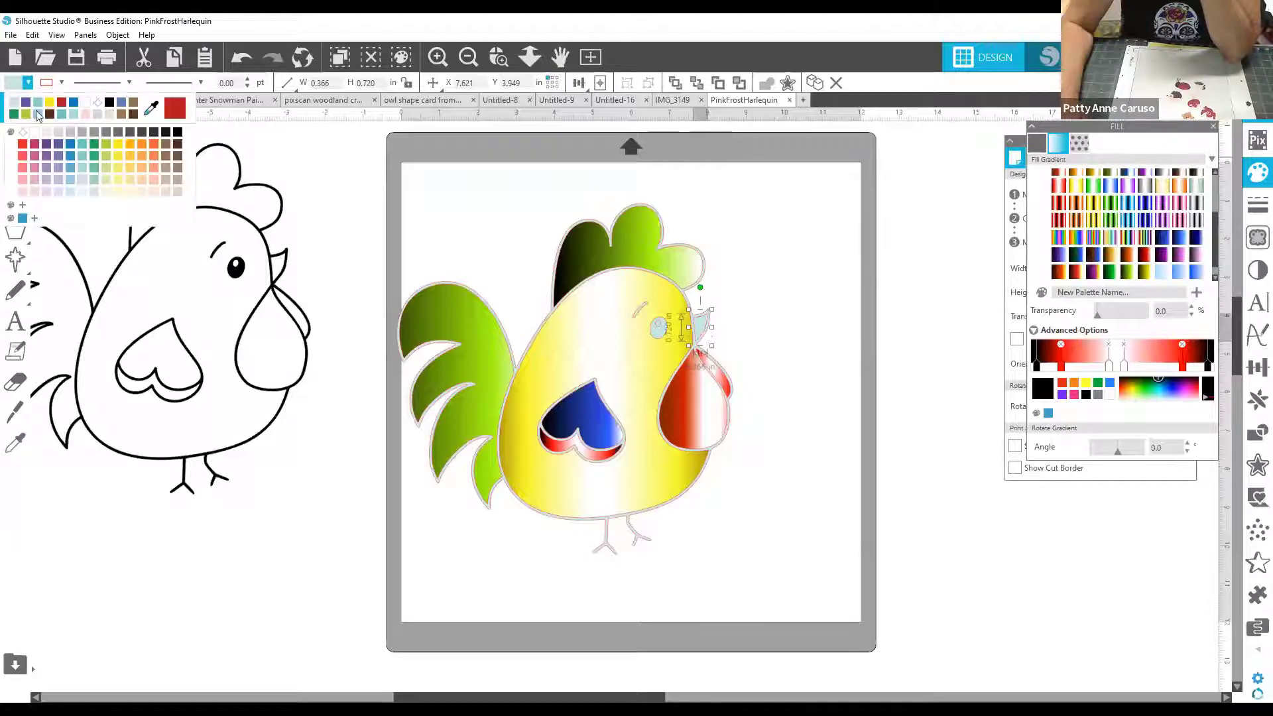
left_click(133, 145)
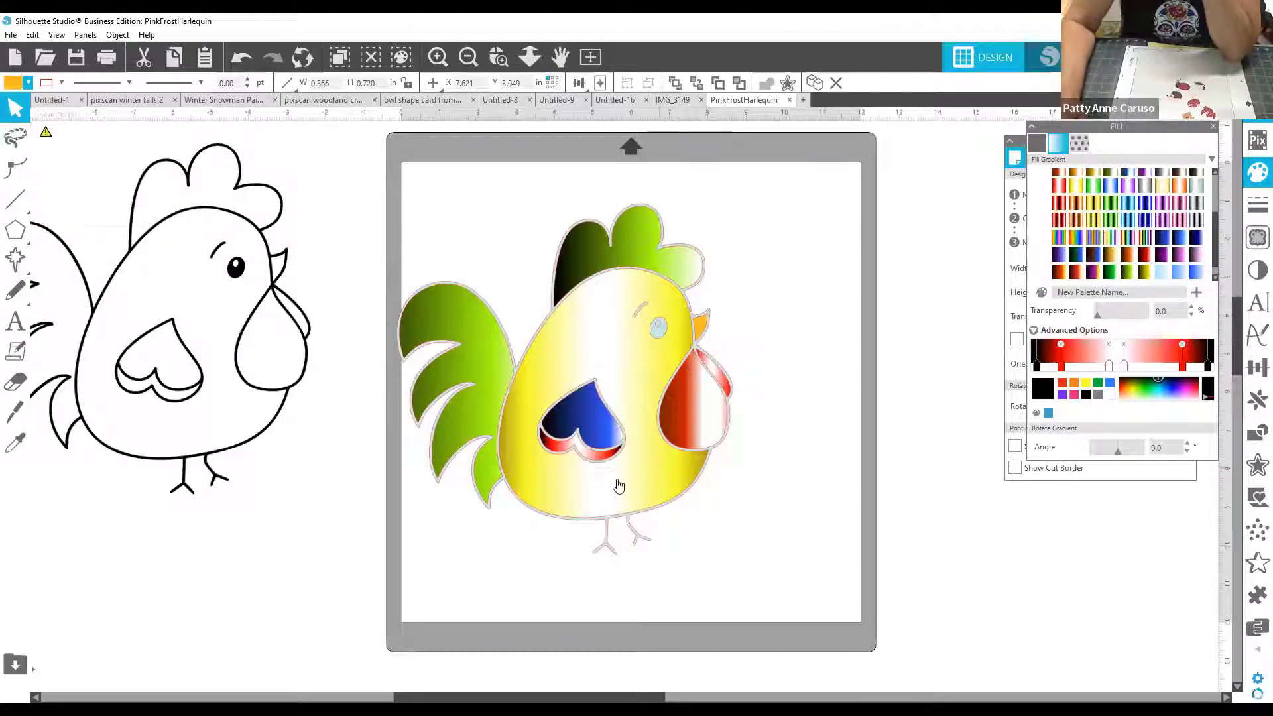
left_click(607, 434)
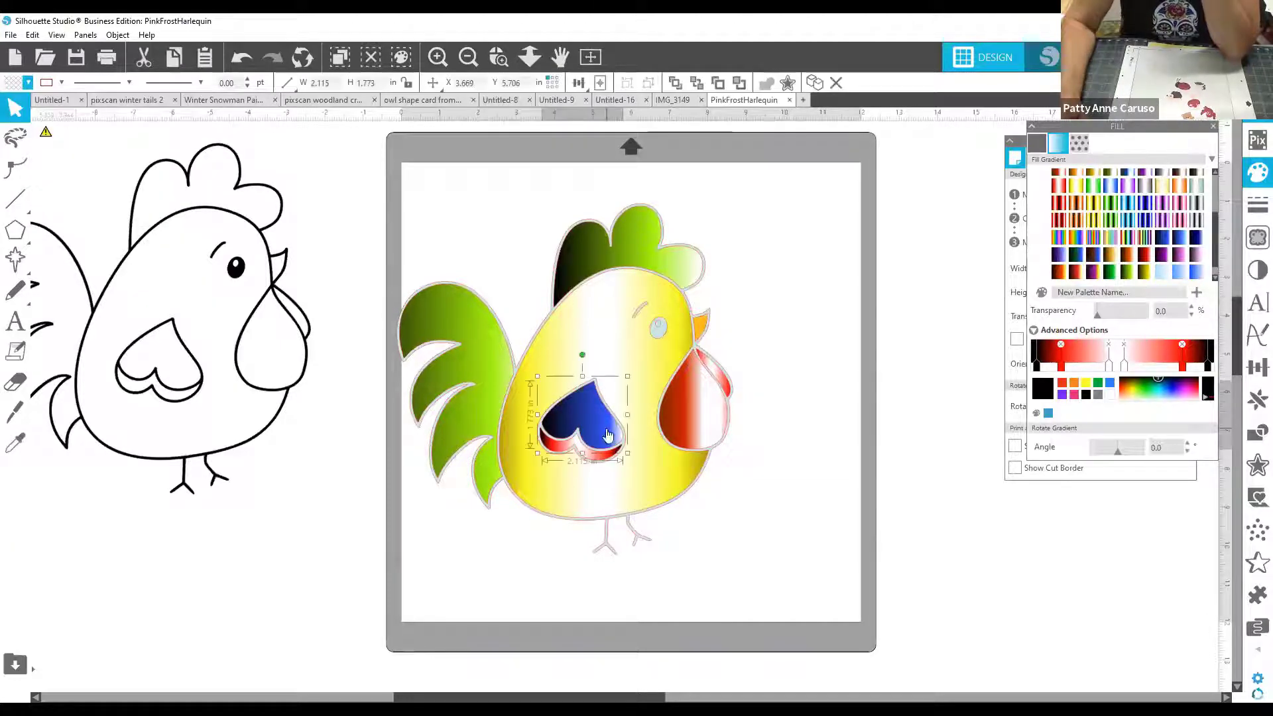
left_click(1130, 274)
Fill the eye and the rooster's overall outline shape with solid black
left_click(660, 331)
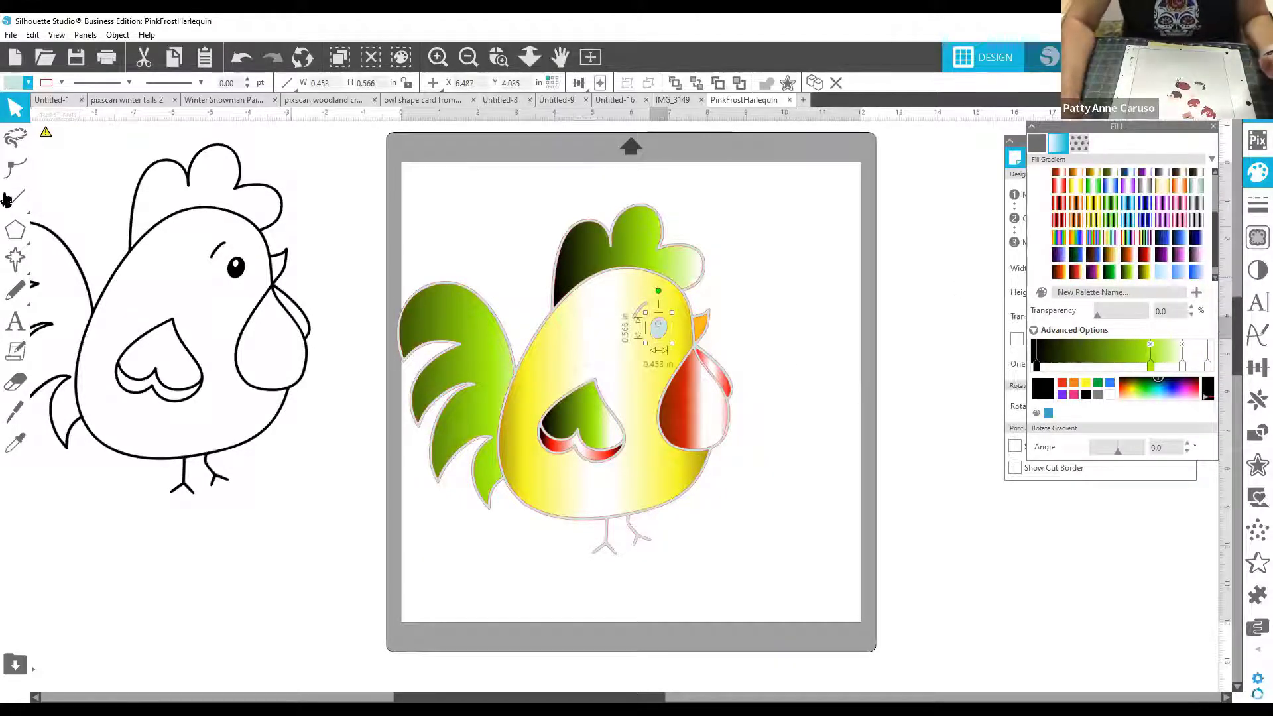
left_click(27, 82)
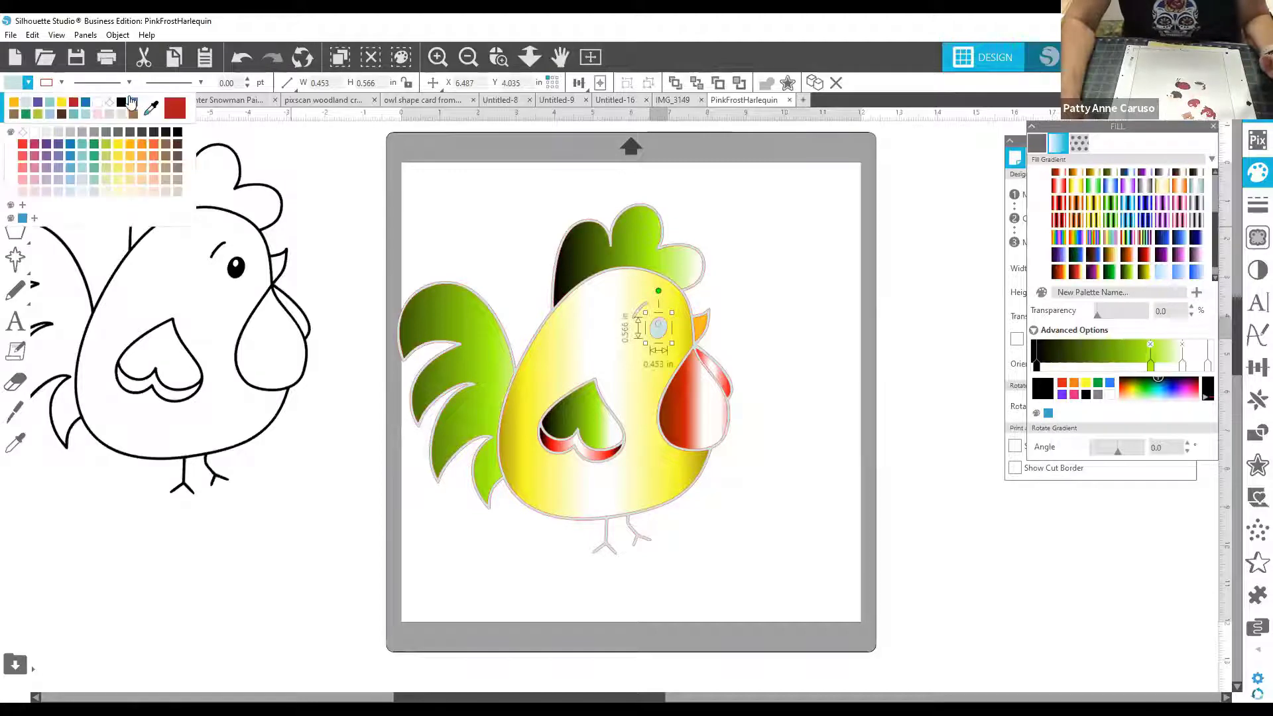
left_click(129, 101)
left_click(777, 600)
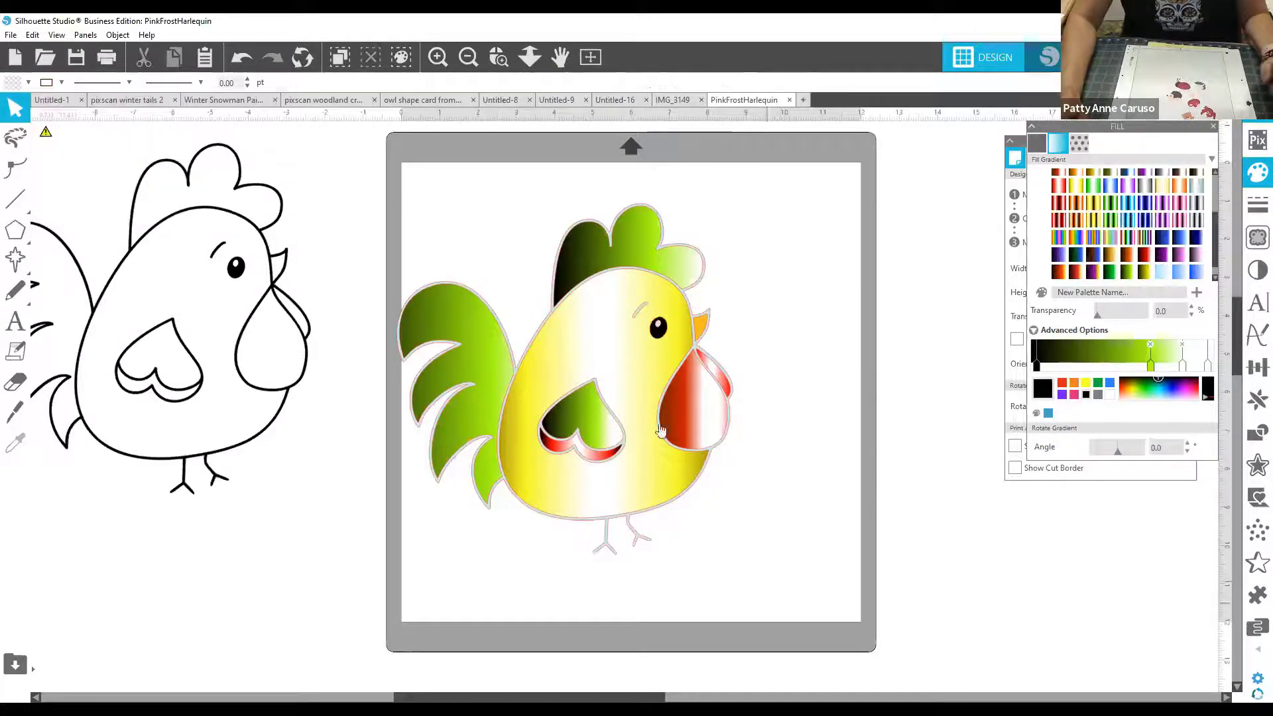
left_click(640, 199)
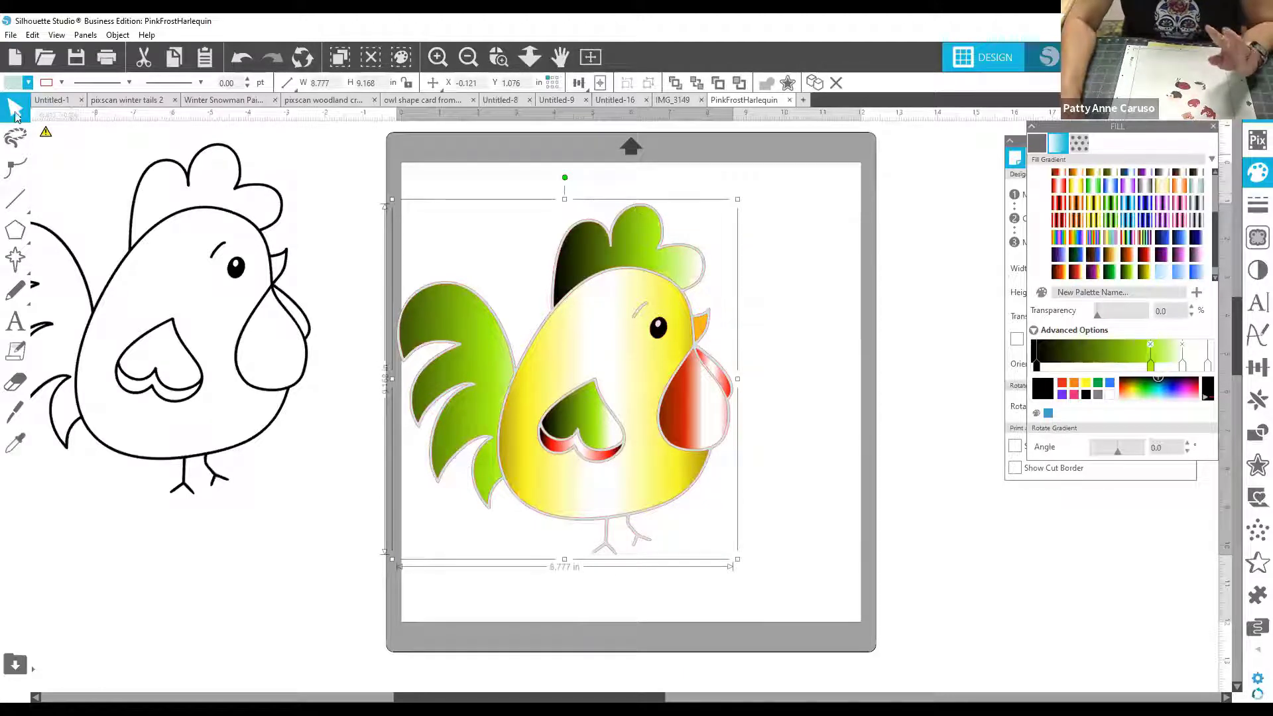
left_click(14, 82)
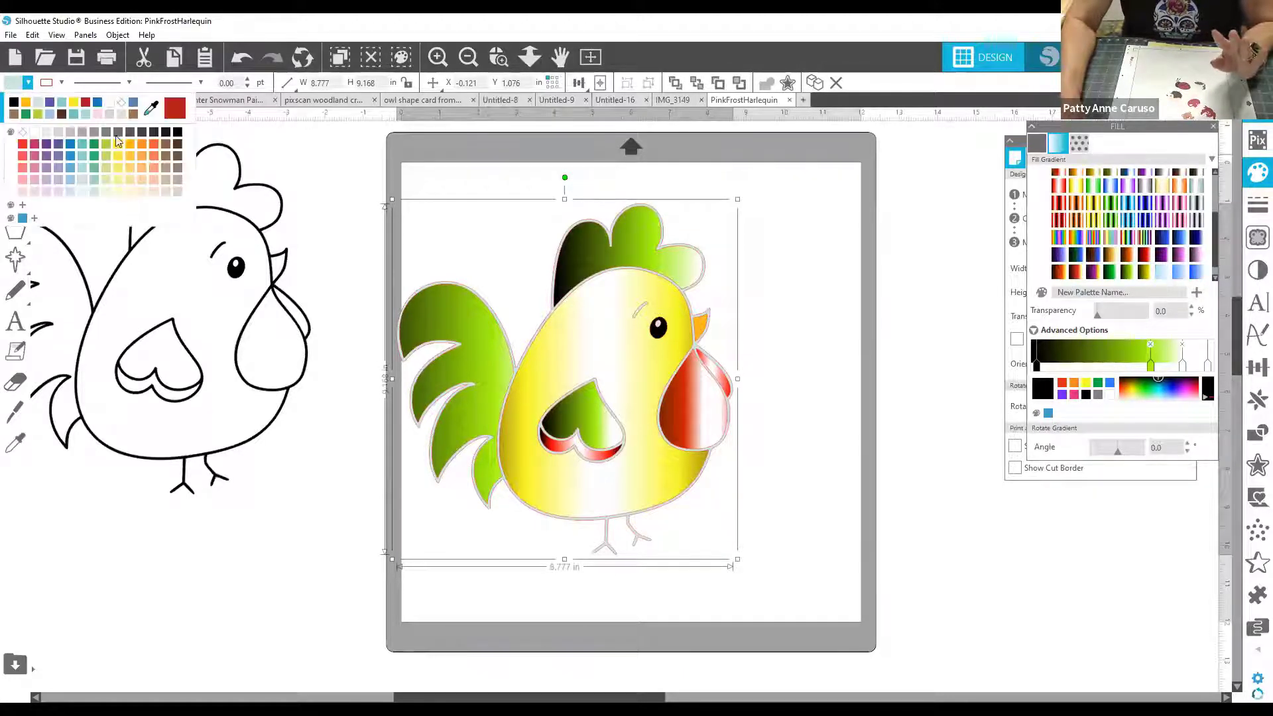
left_click(552, 462)
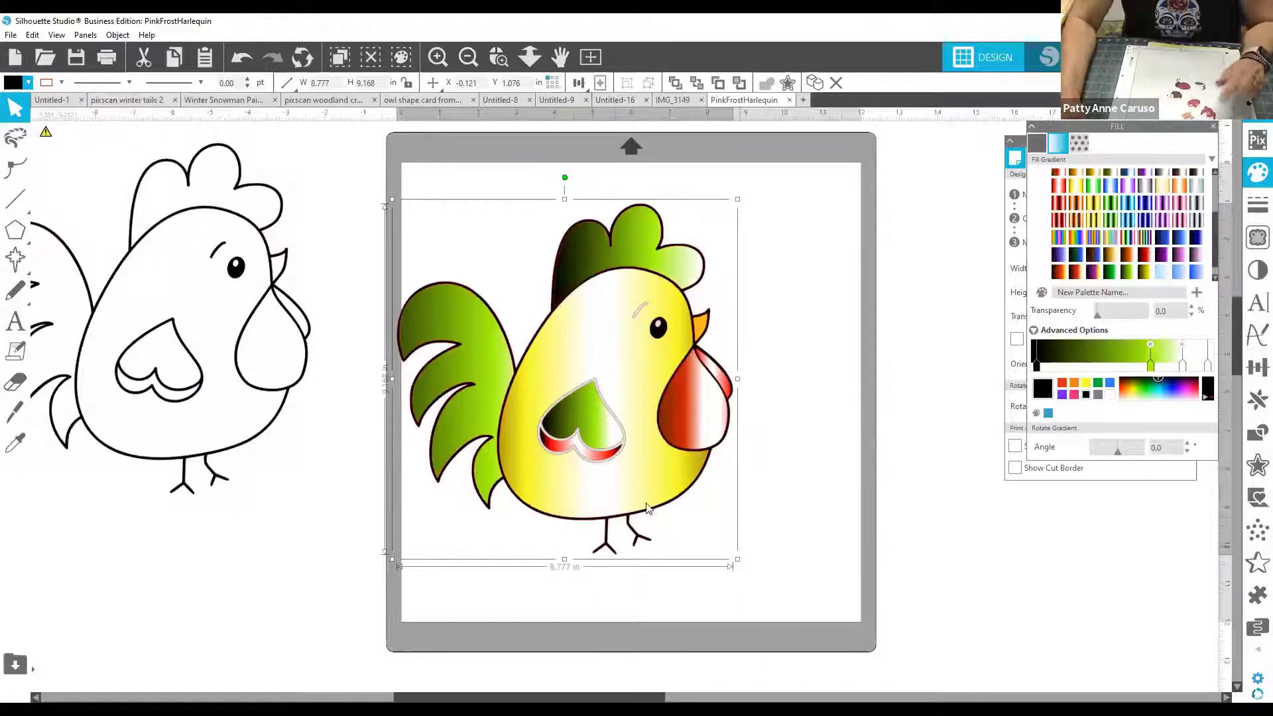
Subtract the wing's outline shape and the eyebrow from the yellow body so the black shape shows through
left_click(593, 469)
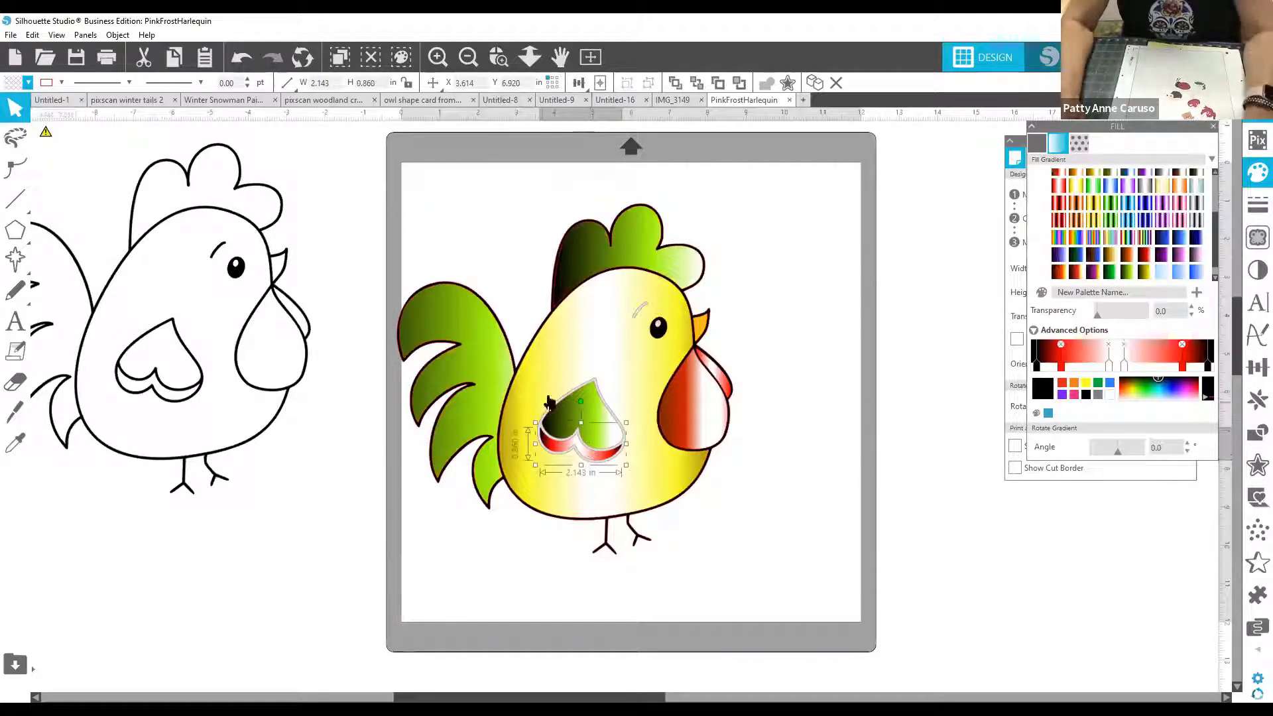
left_click(583, 383)
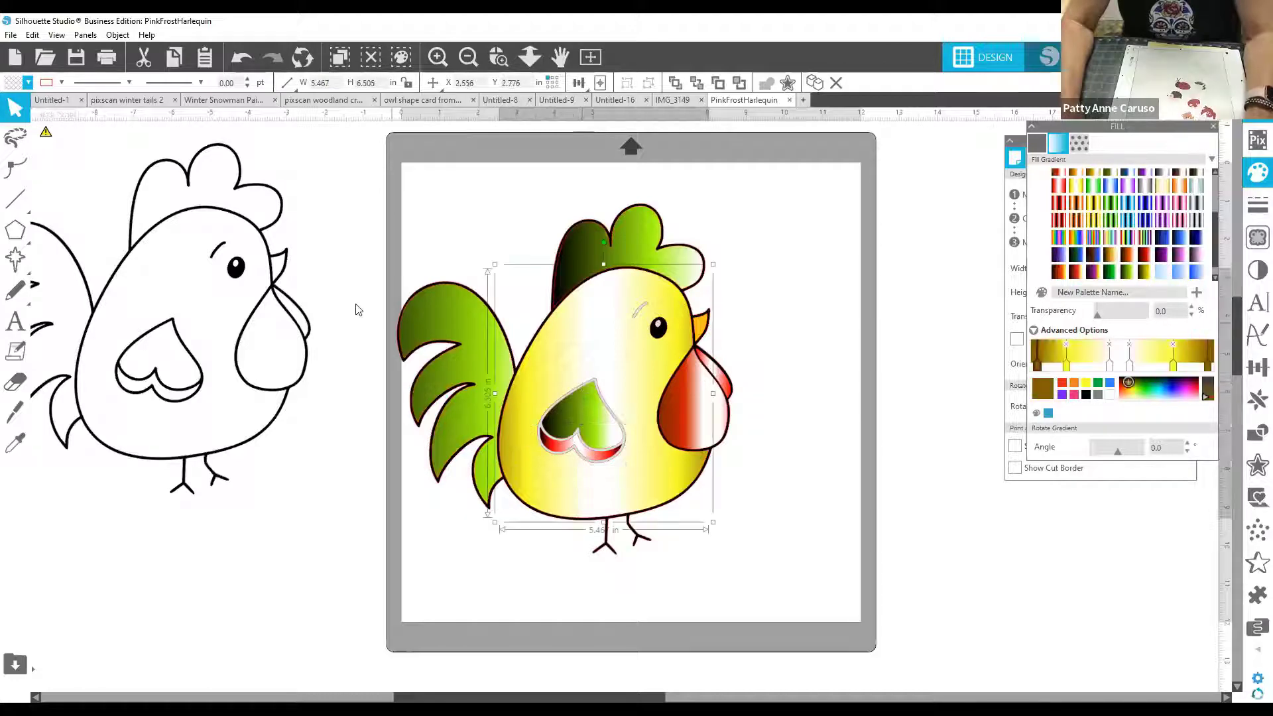
left_click(588, 387)
left_click(600, 349)
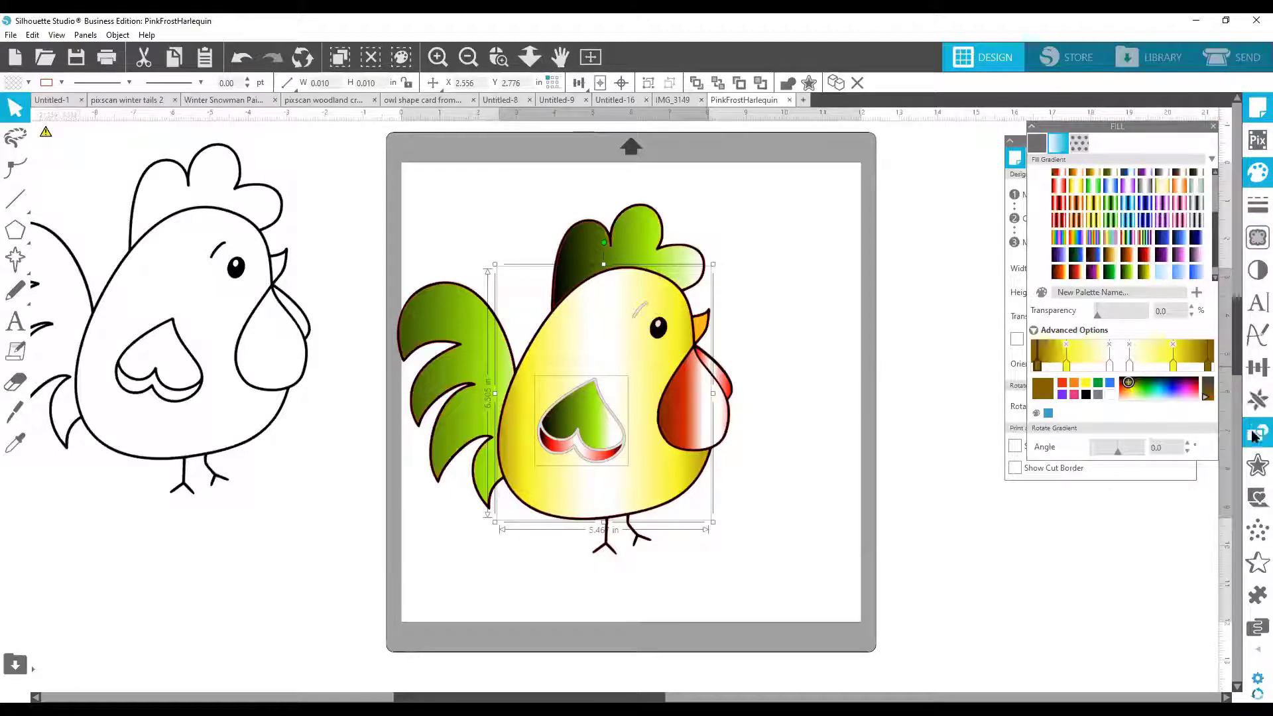
left_click(1145, 163)
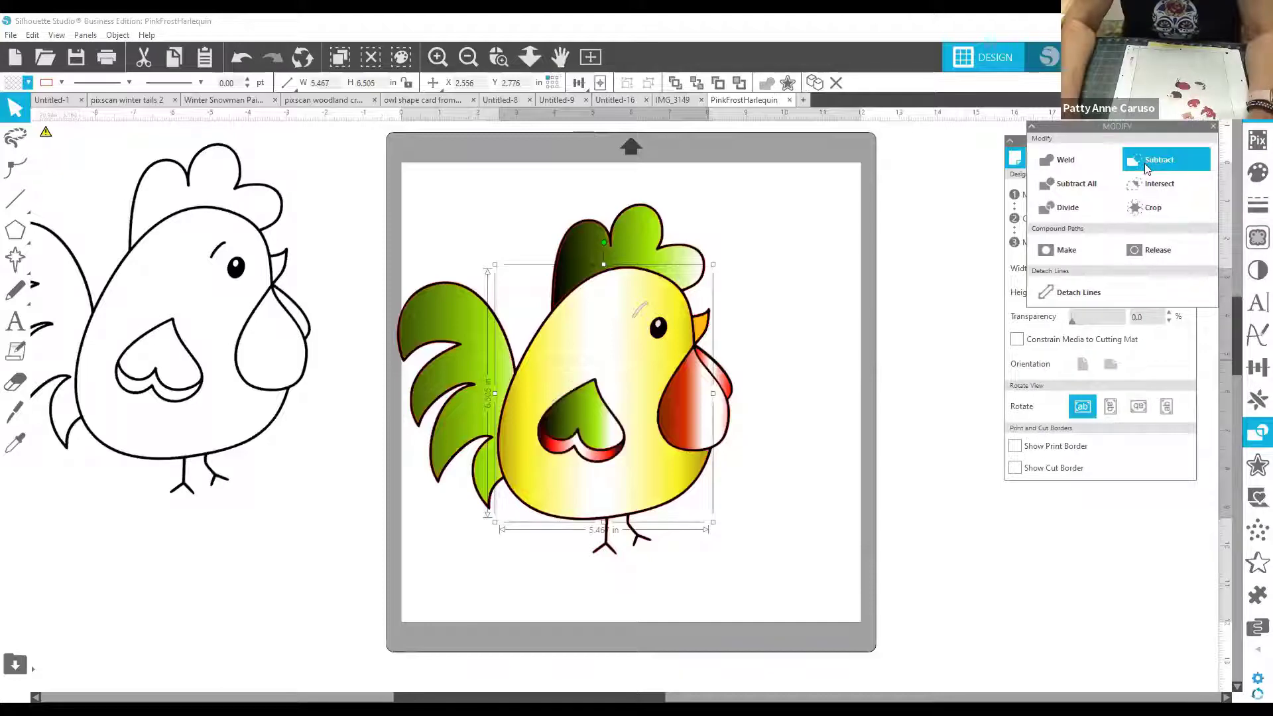
left_click(637, 307)
left_click(635, 284, "shift")
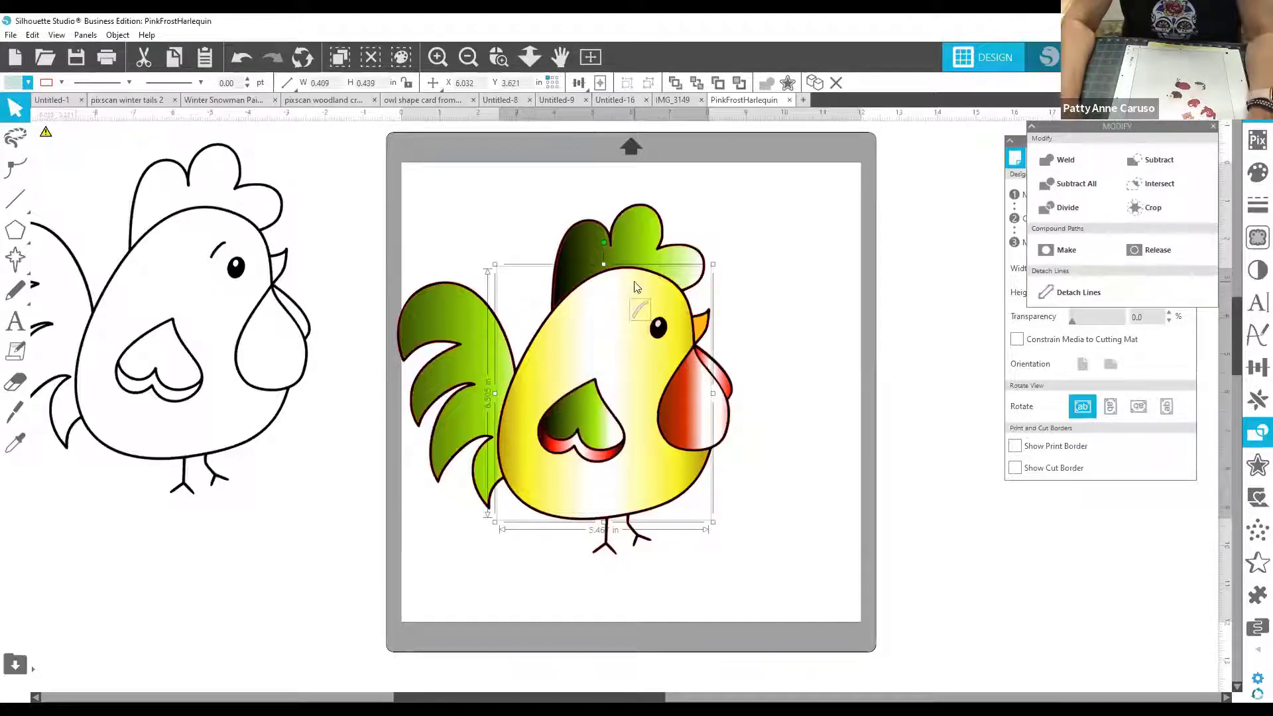
left_click(1175, 160)
Group all the rooster's parts and scale the group down proportionally to about 4.96 in wide
left_click_drag(776, 605, 472, 349)
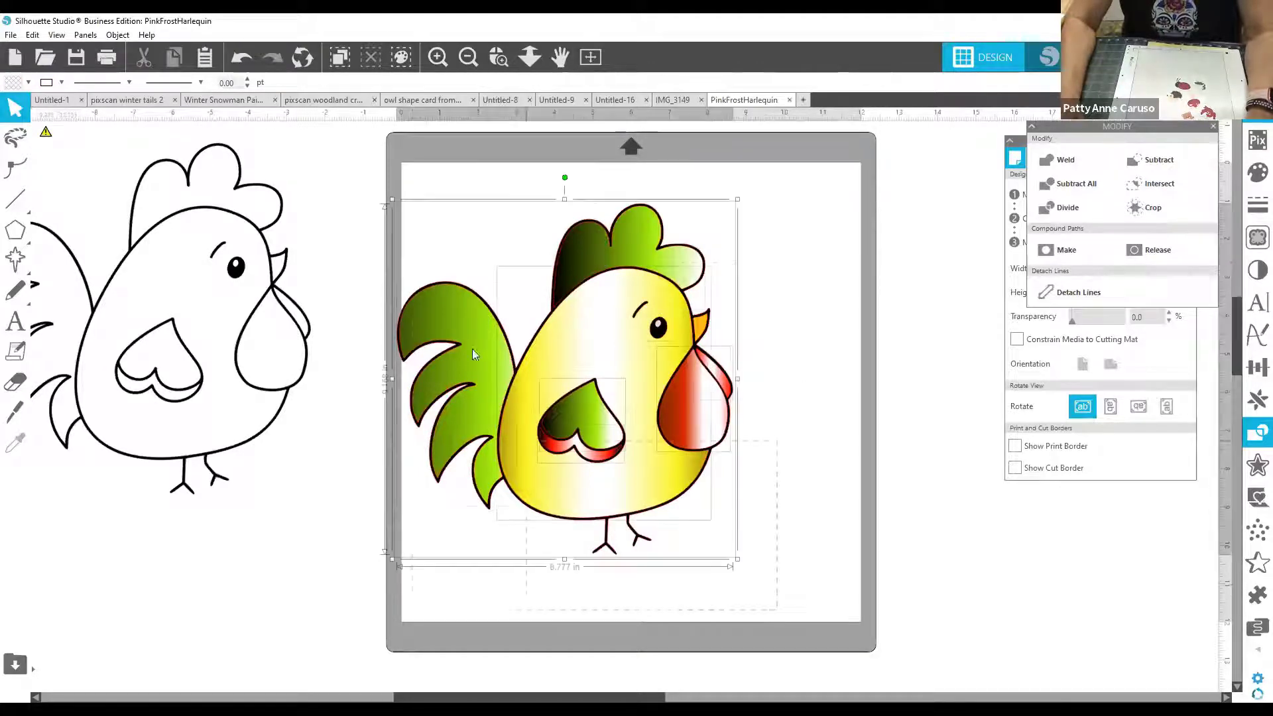
right_click(574, 311)
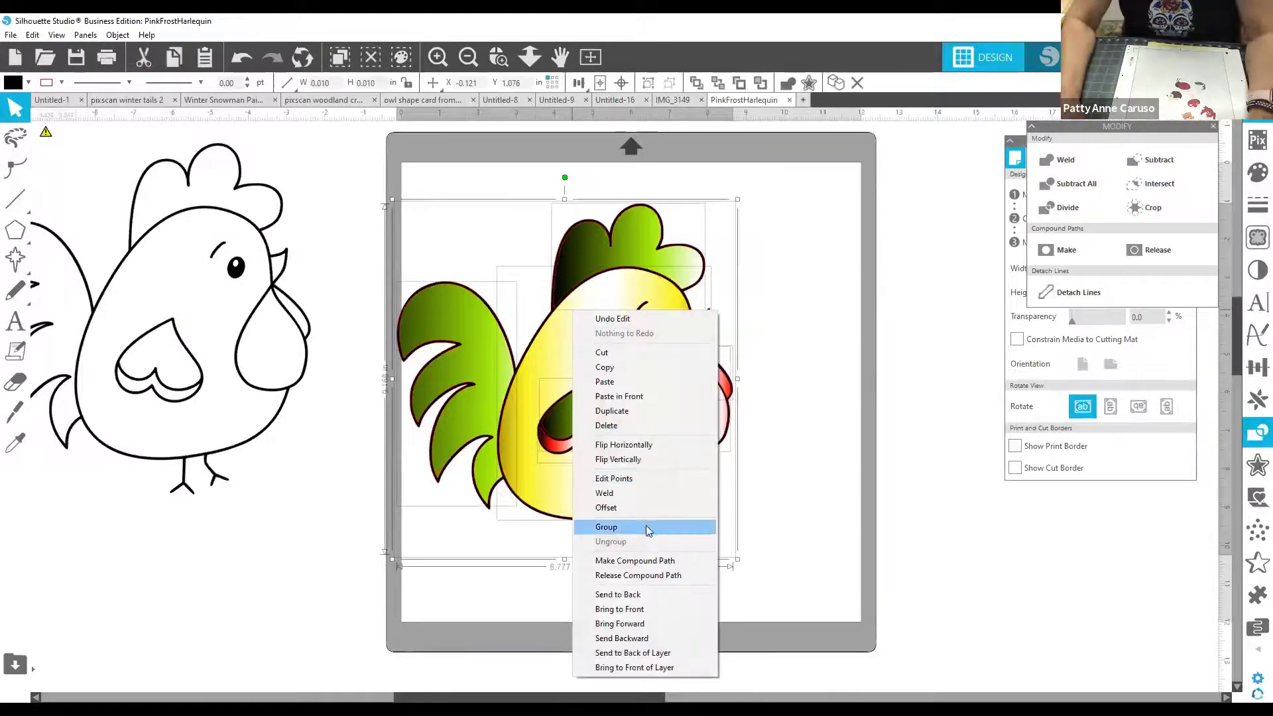
left_click(646, 527)
left_click_drag(735, 559, 590, 409)
Place a copy of the rooster beside the original and recolour it with the Colorize image effect at hue 58
left_click_drag(536, 338, 761, 326)
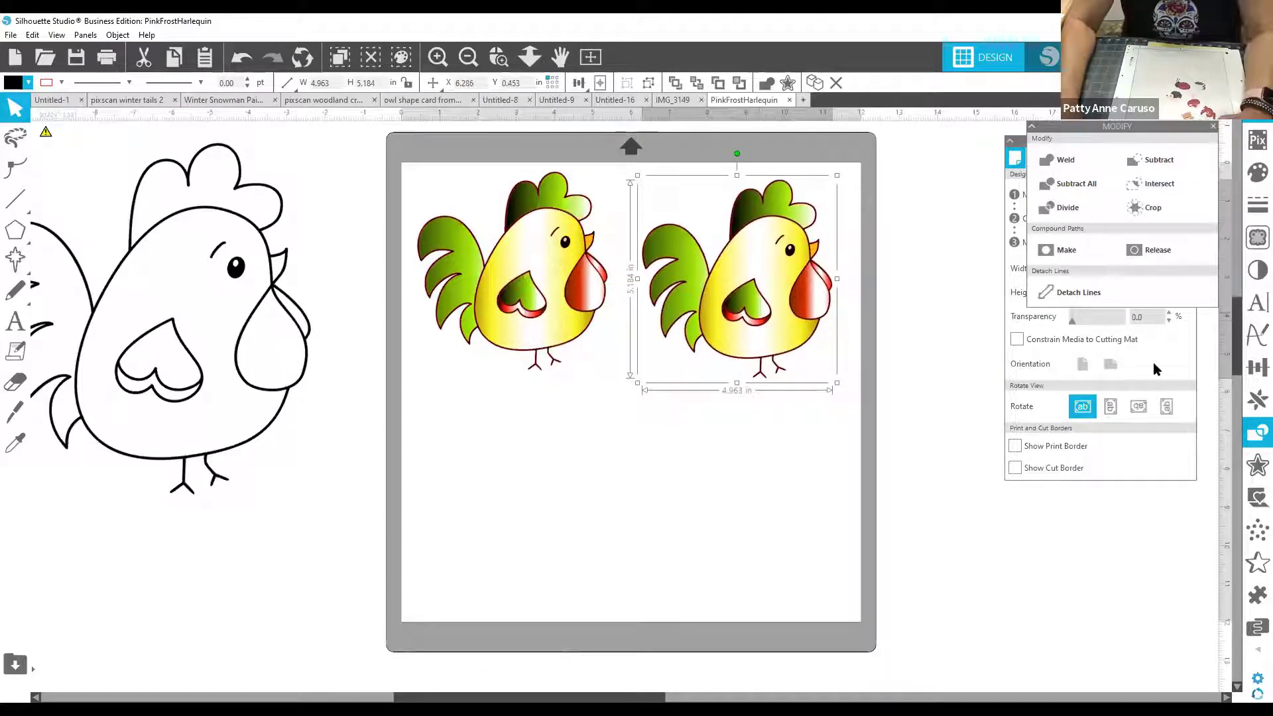
left_click(1215, 128)
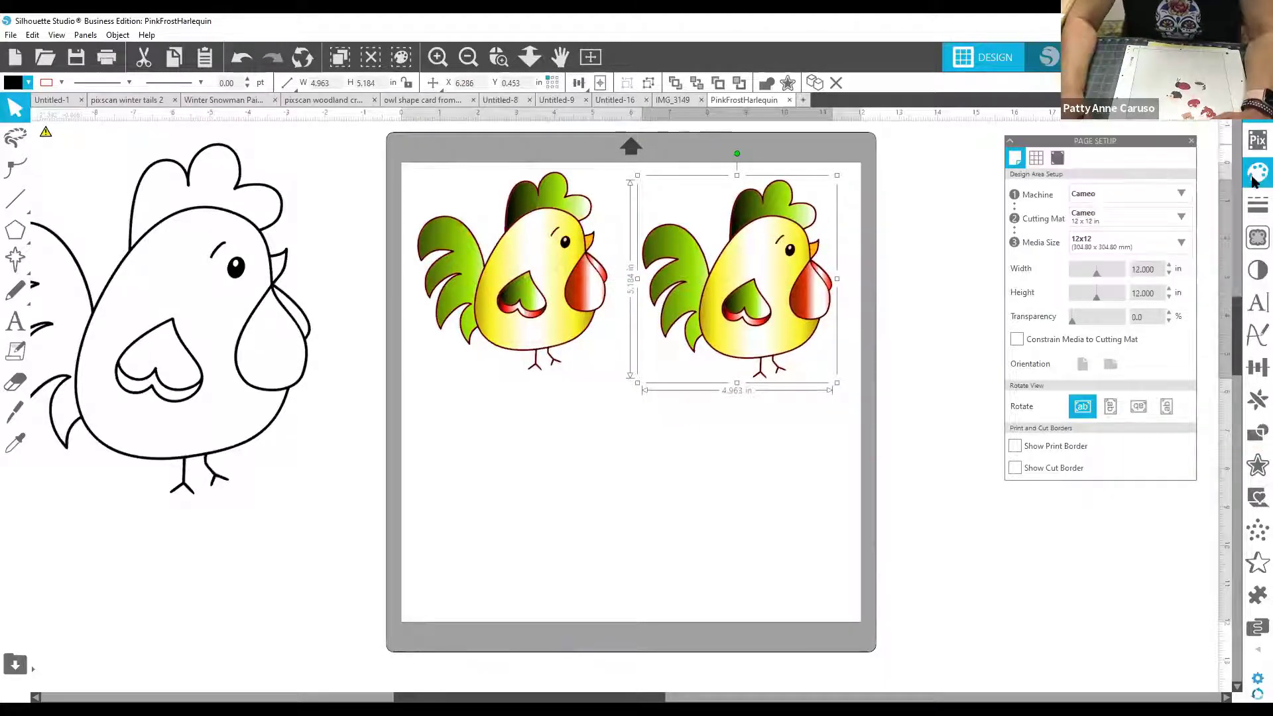
left_click(1255, 176)
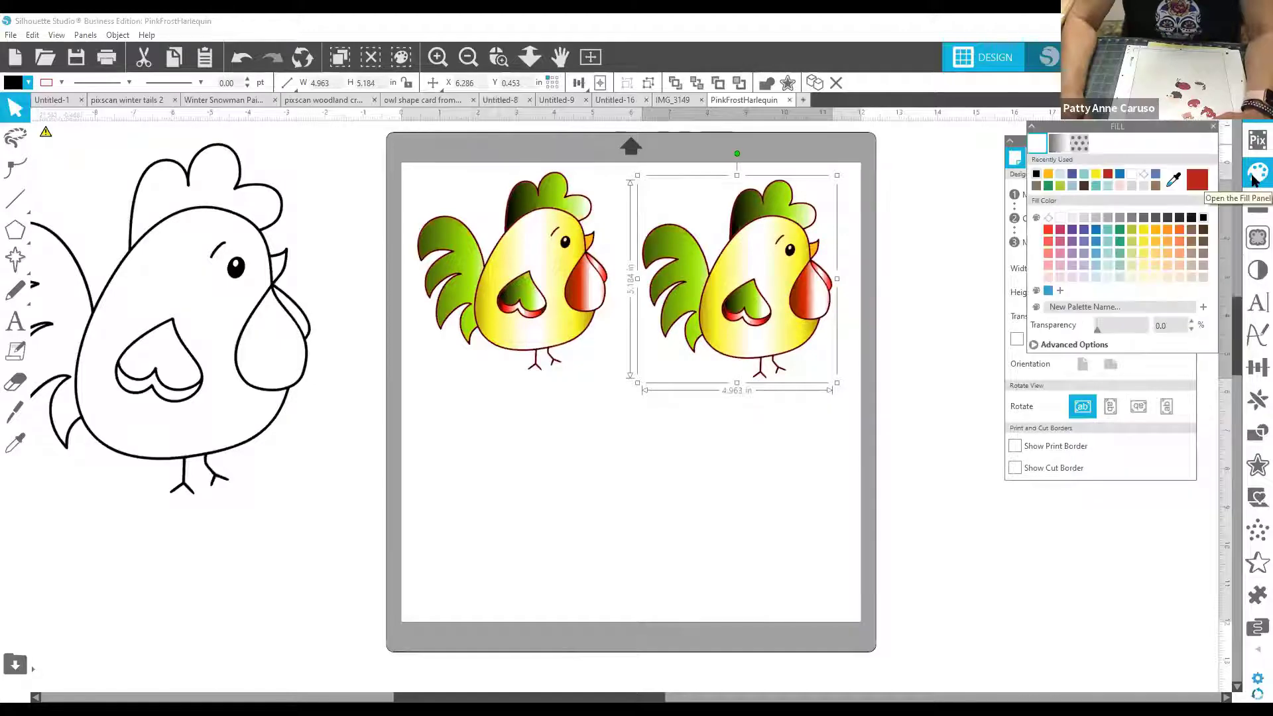
left_click(1255, 272)
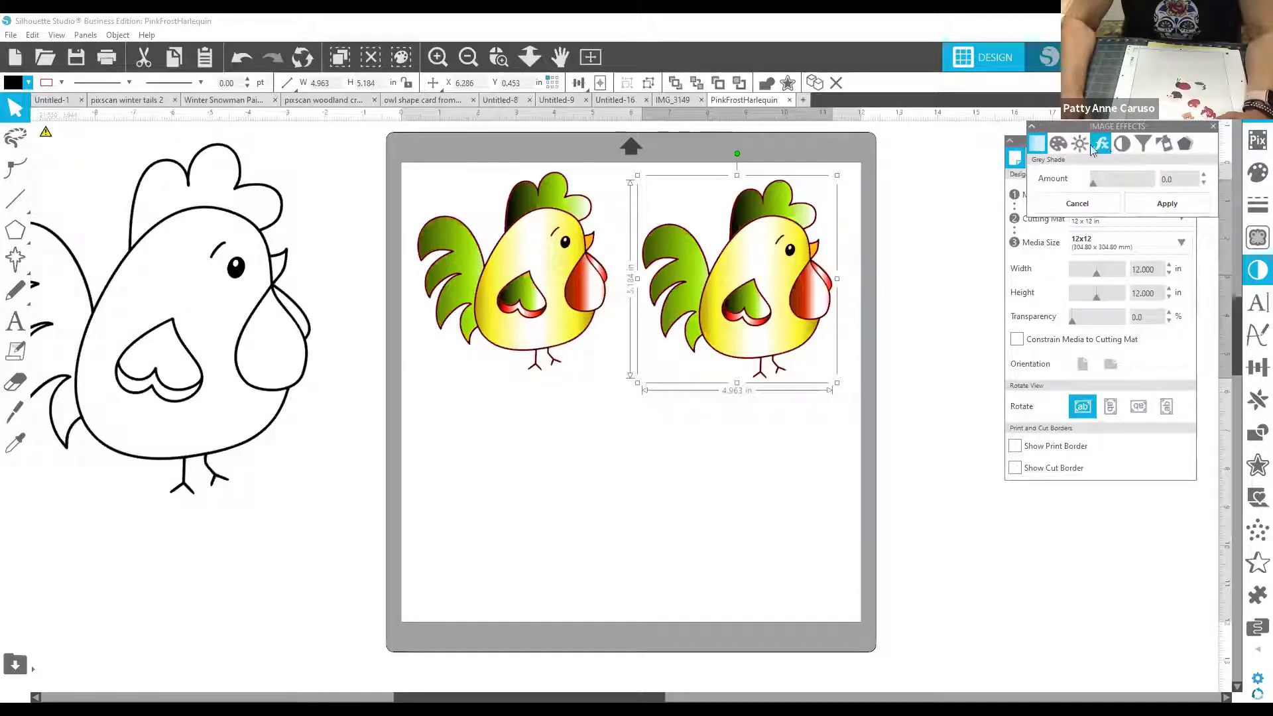
left_click(1060, 144)
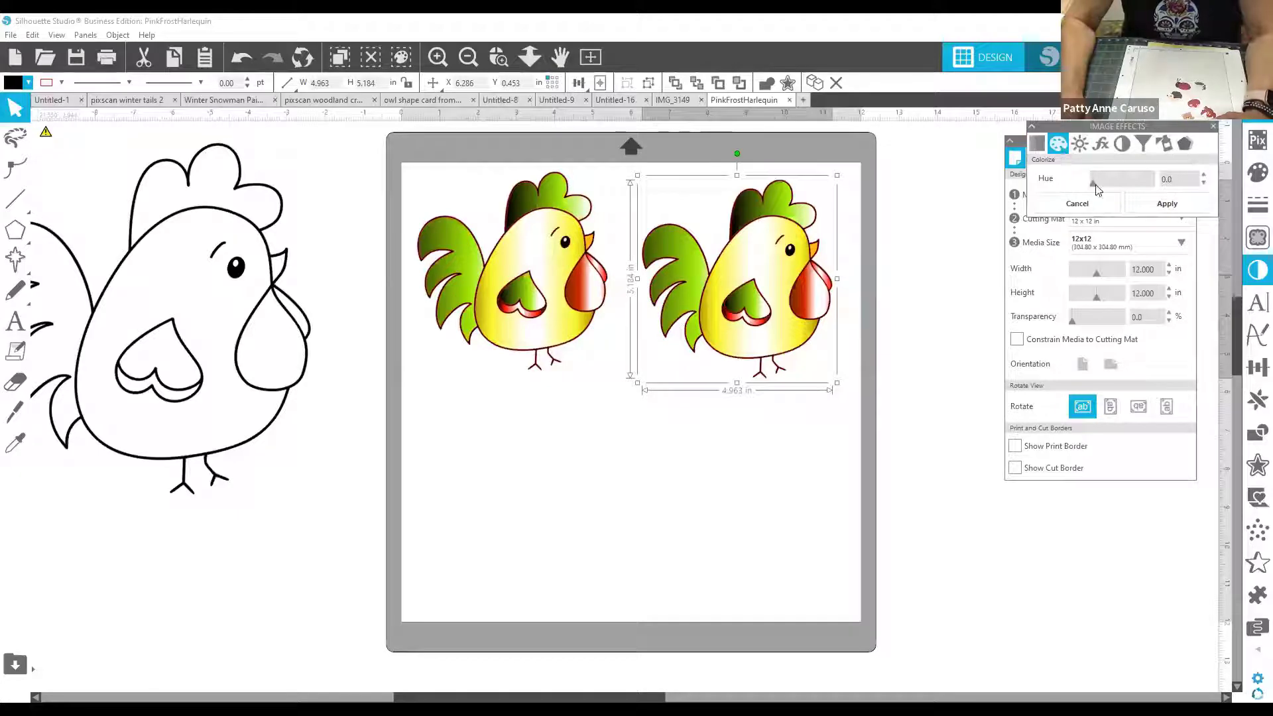
left_click_drag(1096, 187, 1113, 190)
left_click_drag(1125, 195, 1131, 195)
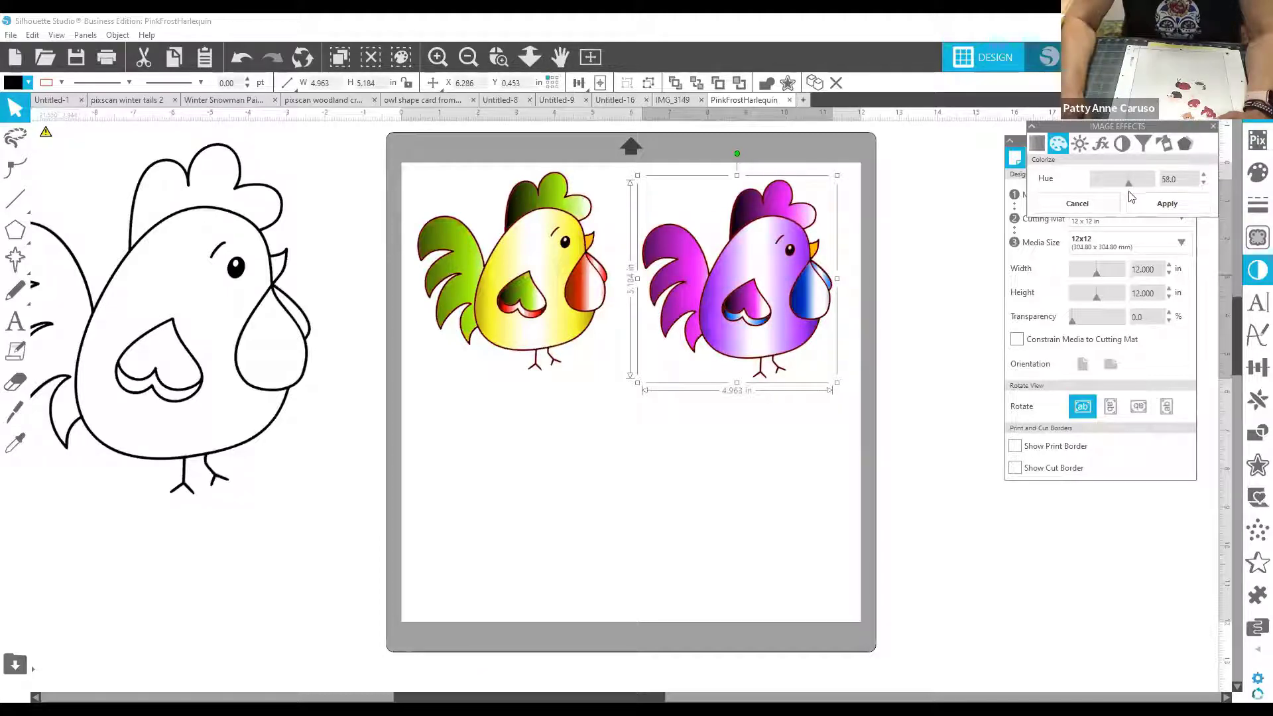
left_click(852, 484)
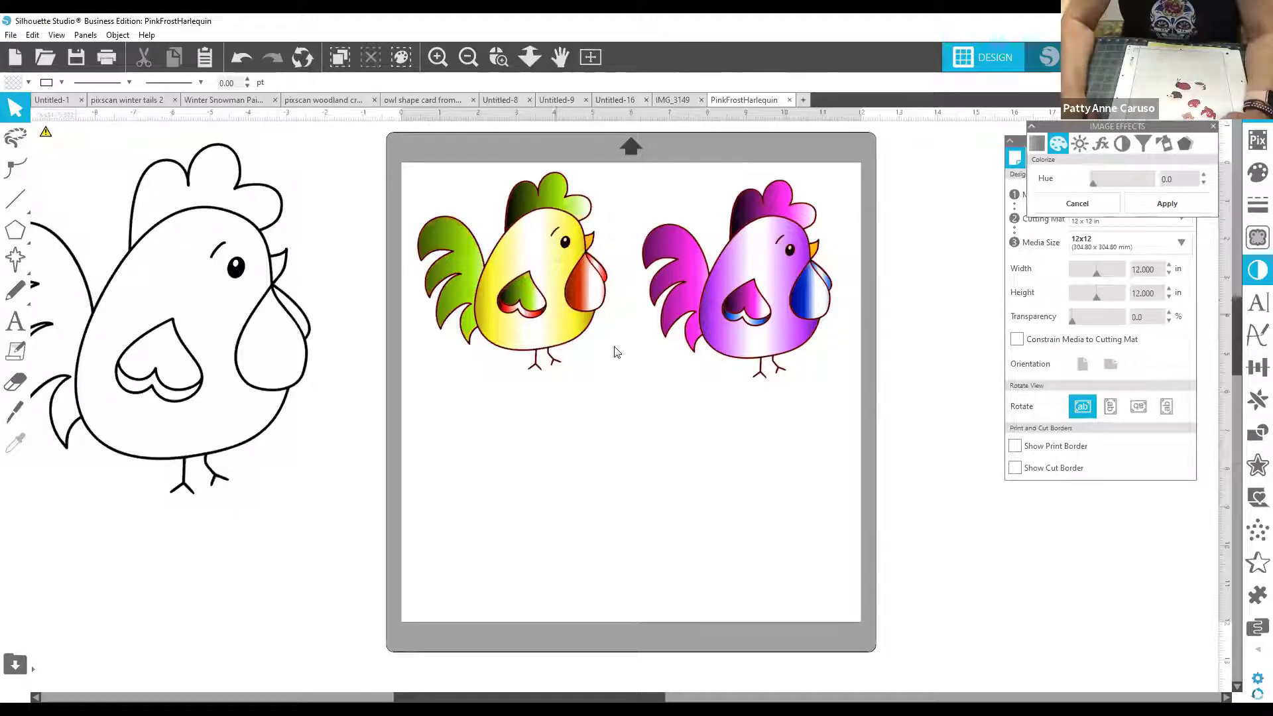
Move both roosters a little lower on the page and turn on the registration marks
left_click(826, 379)
left_click(491, 290, "shift")
left_click_drag(496, 292, 503, 333)
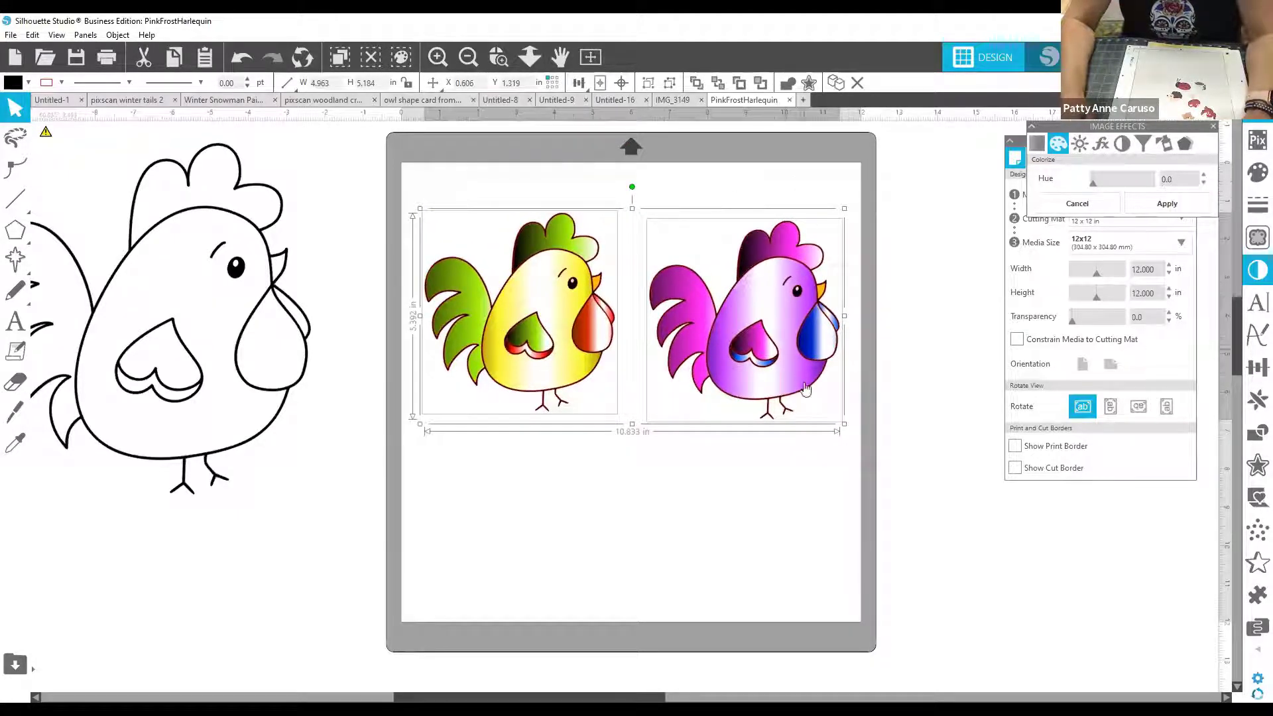
left_click(1214, 133)
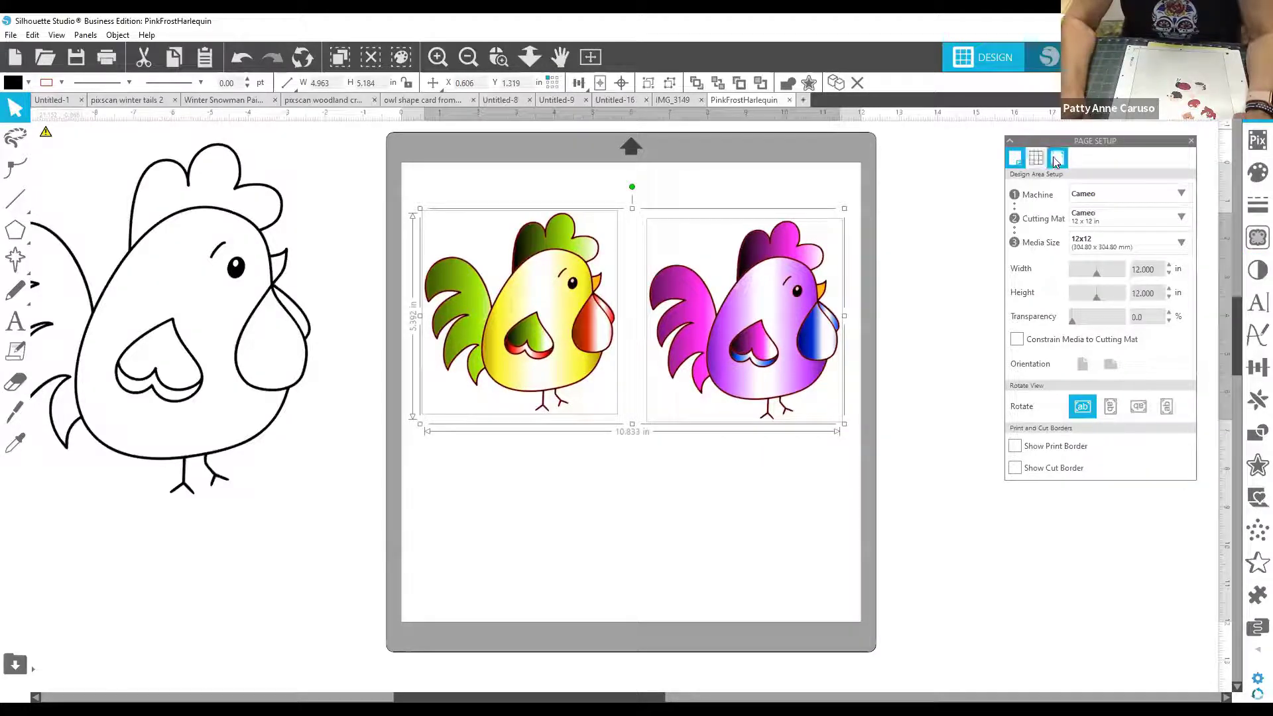
left_click(1058, 157)
left_click(1027, 195)
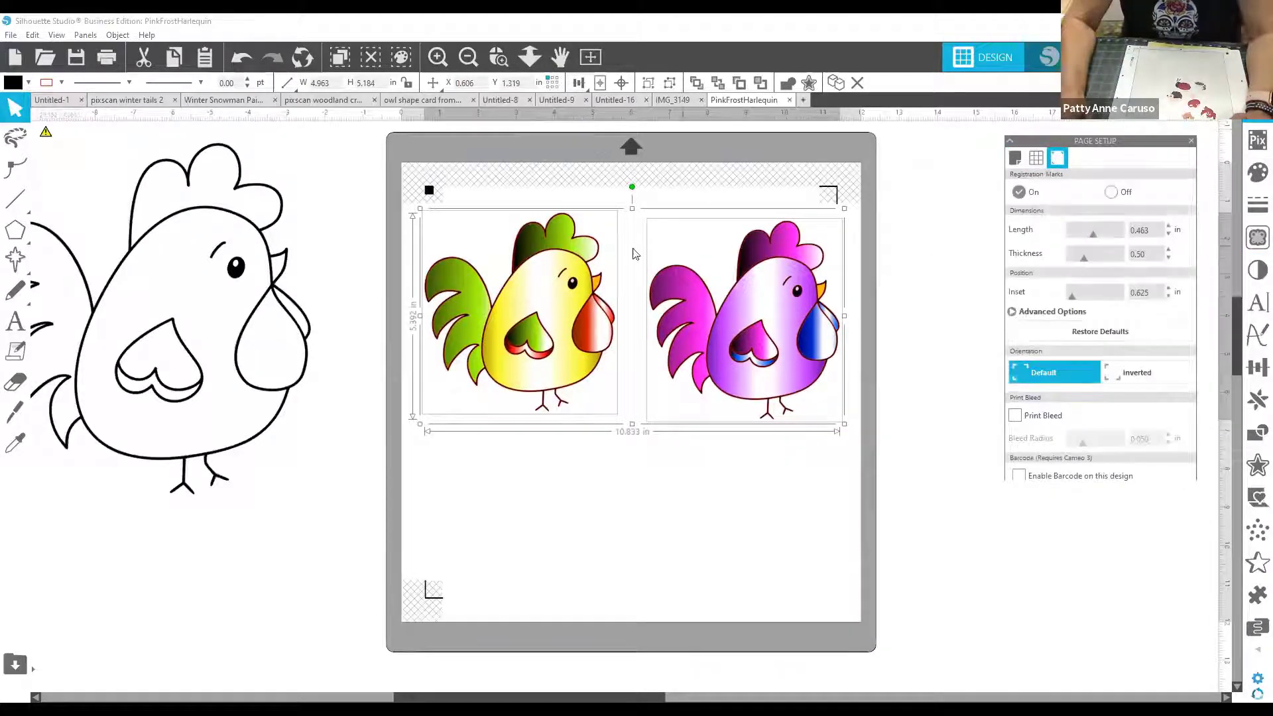
Nudge the purple rooster inward and adjust the yellow one slightly so both sit within the registration marks
left_click(433, 476)
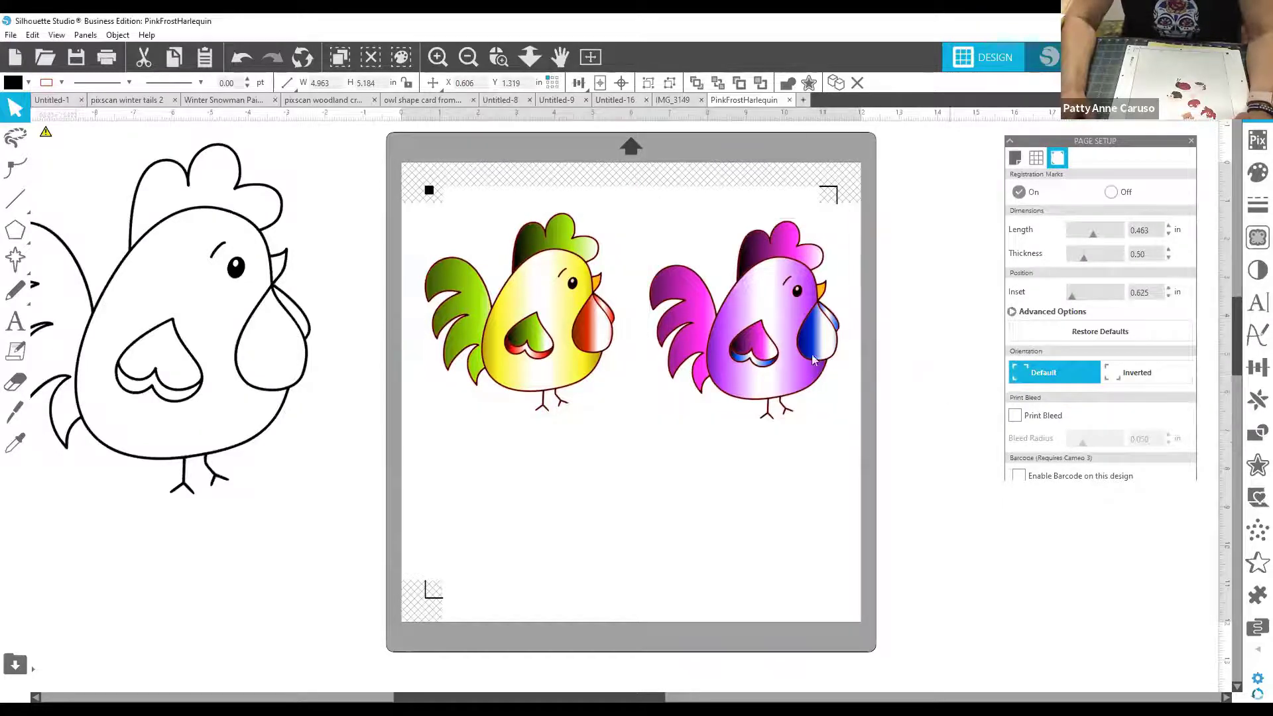
left_click(771, 358)
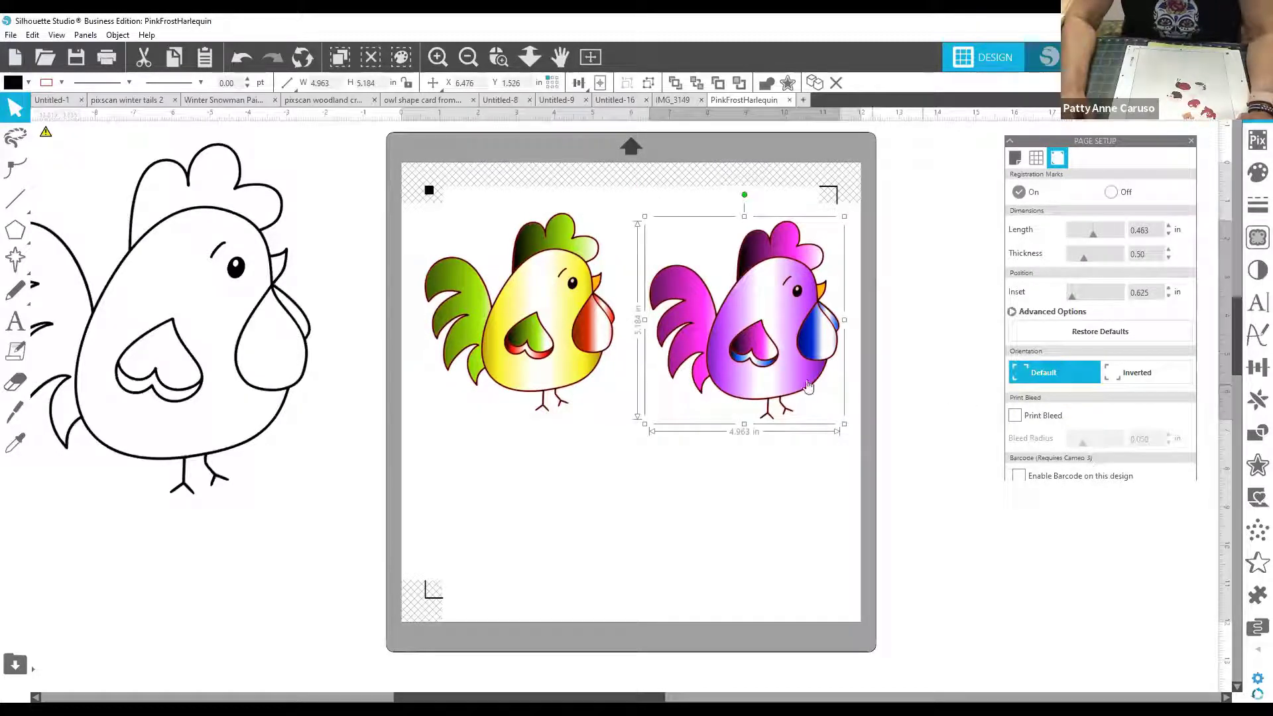
left_click_drag(807, 386, 792, 386)
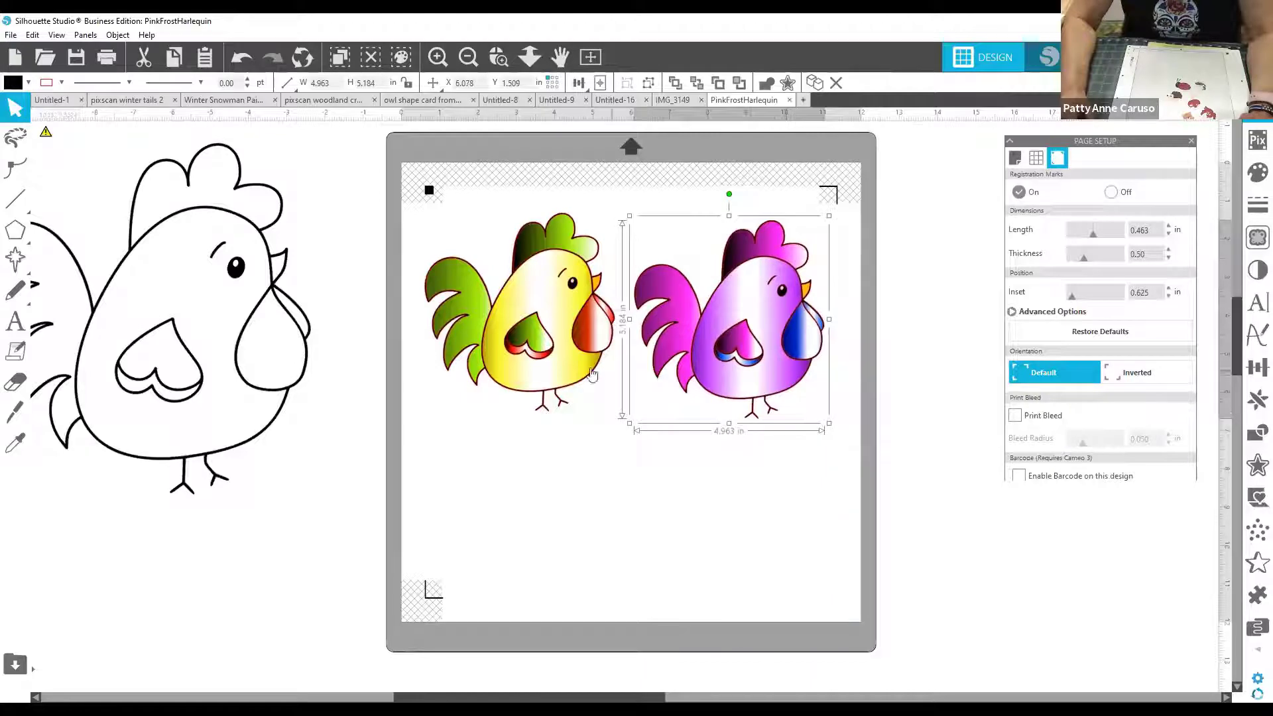
left_click_drag(562, 364, 563, 367)
left_click(626, 354)
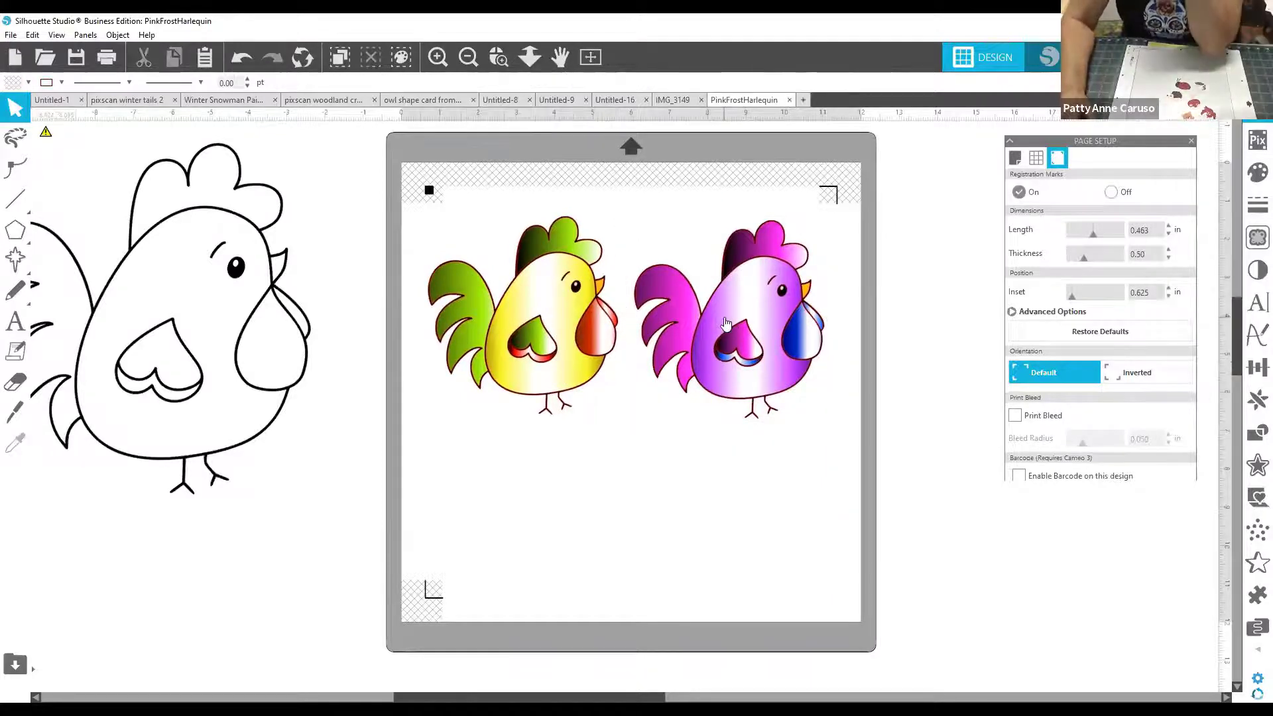
left_click(726, 323)
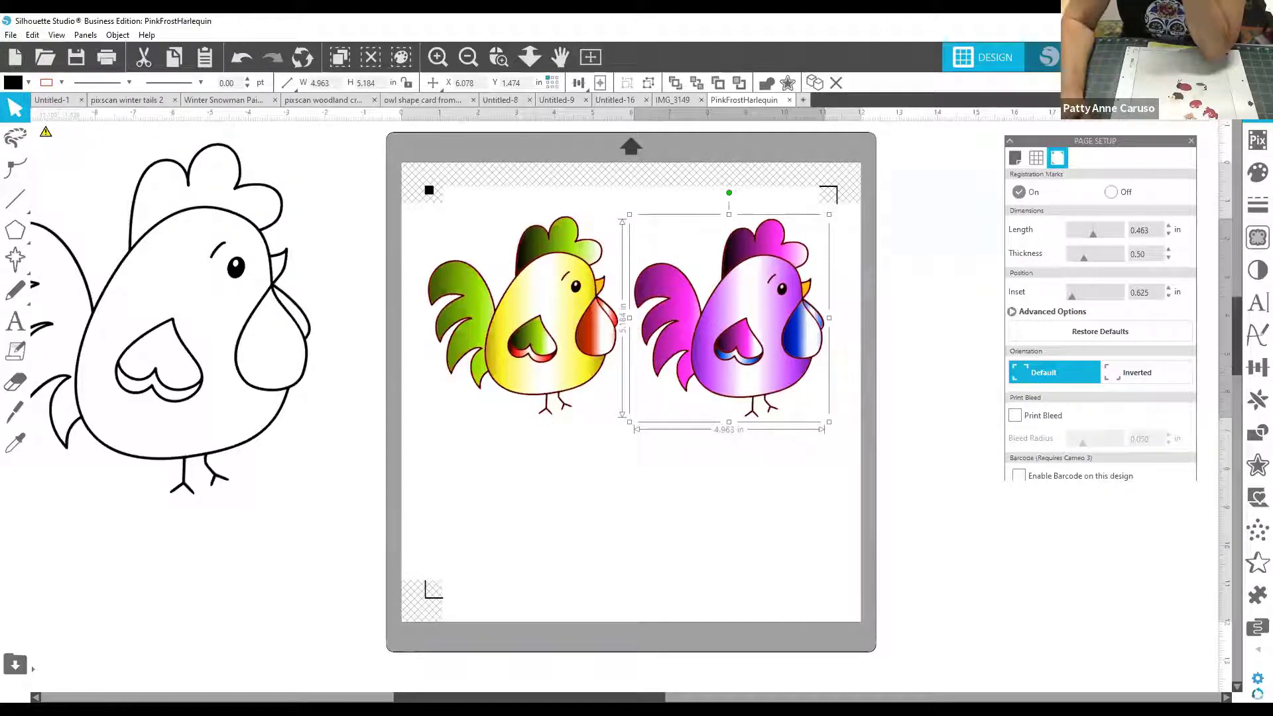
Open the cut settings for sending and set both roosters to Cut Edge
left_click(1231, 57)
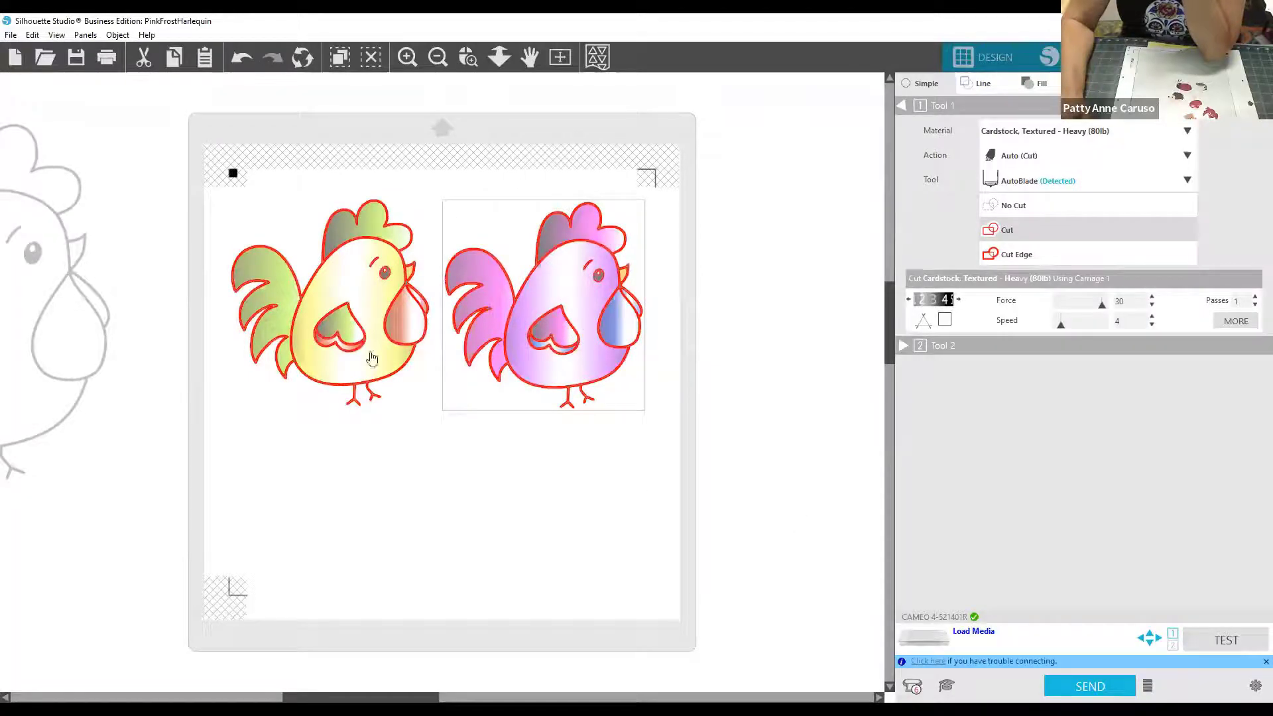
left_click_drag(686, 448, 212, 171)
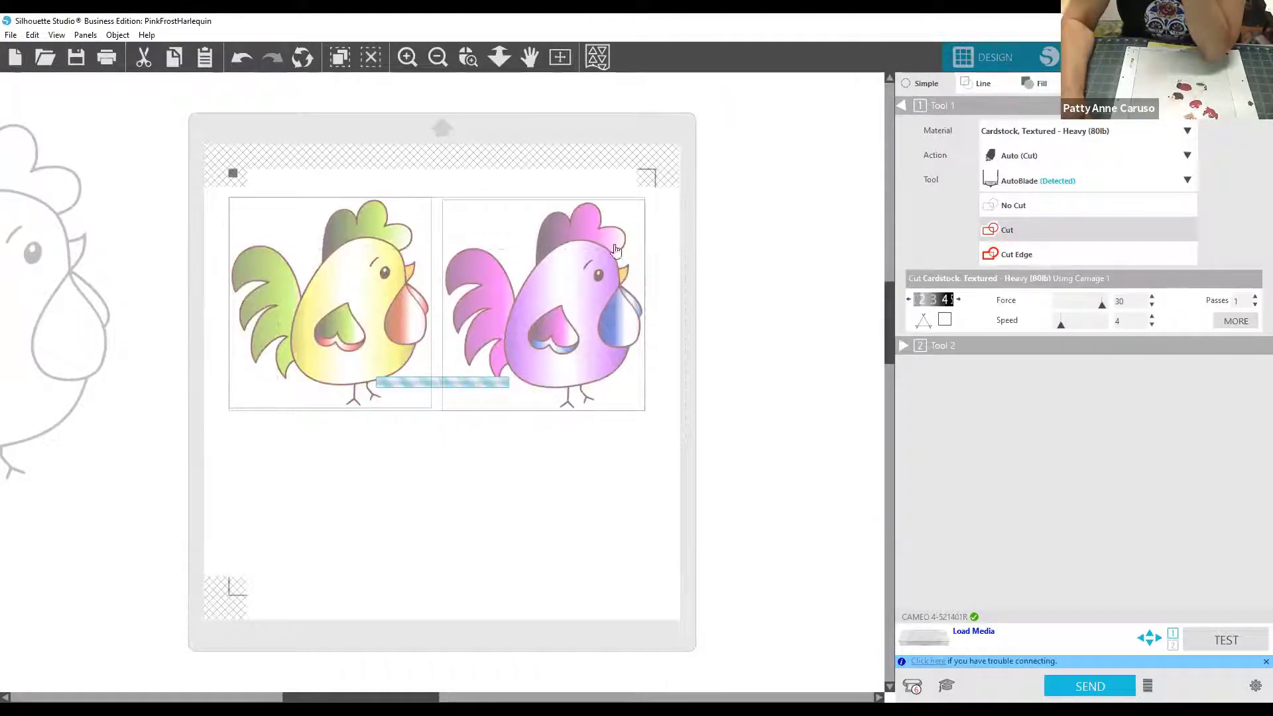
left_click(1044, 262)
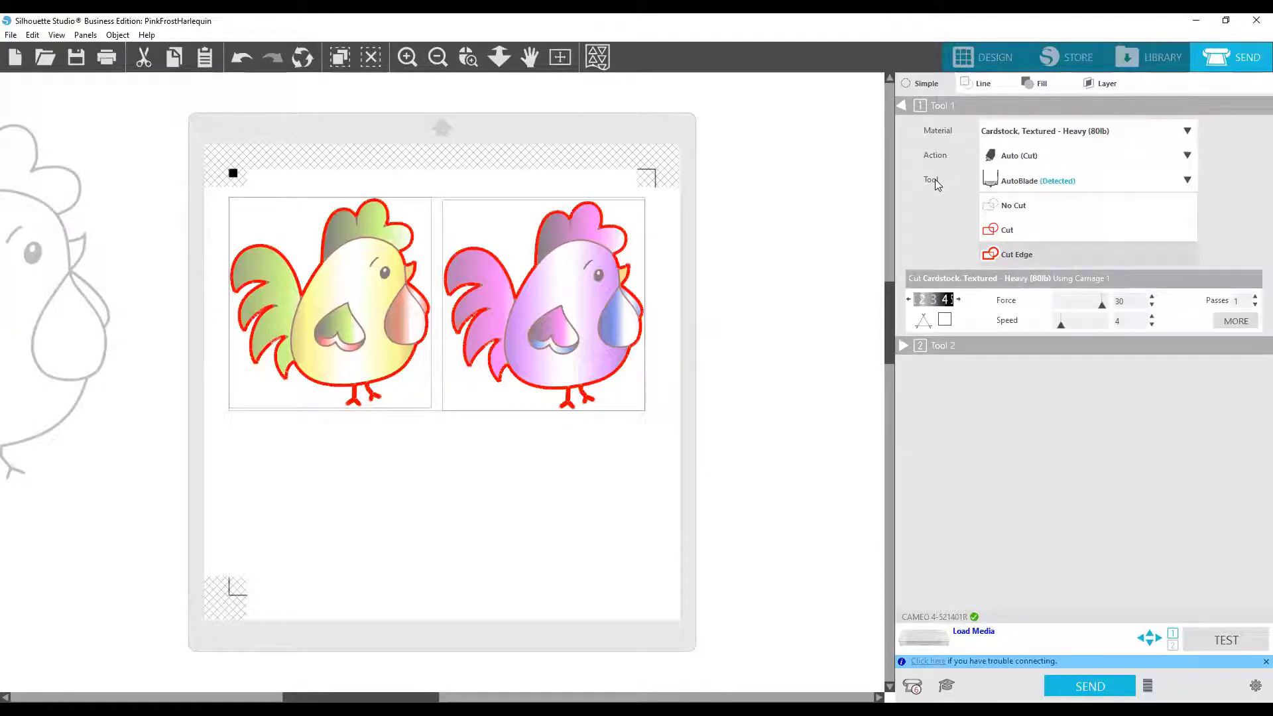
Place a copy of the purple rooster below the other two and recolour it with the Colorize image effect at hue 35
left_click(982, 57)
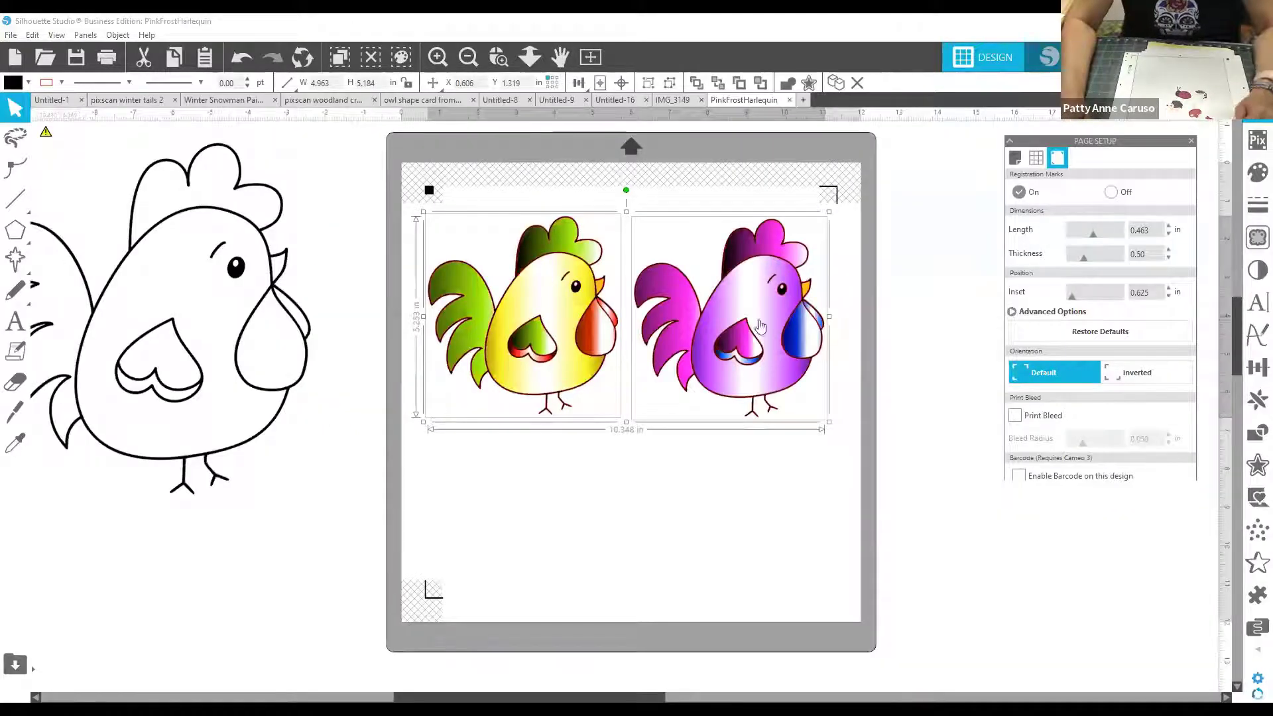
left_click(784, 378)
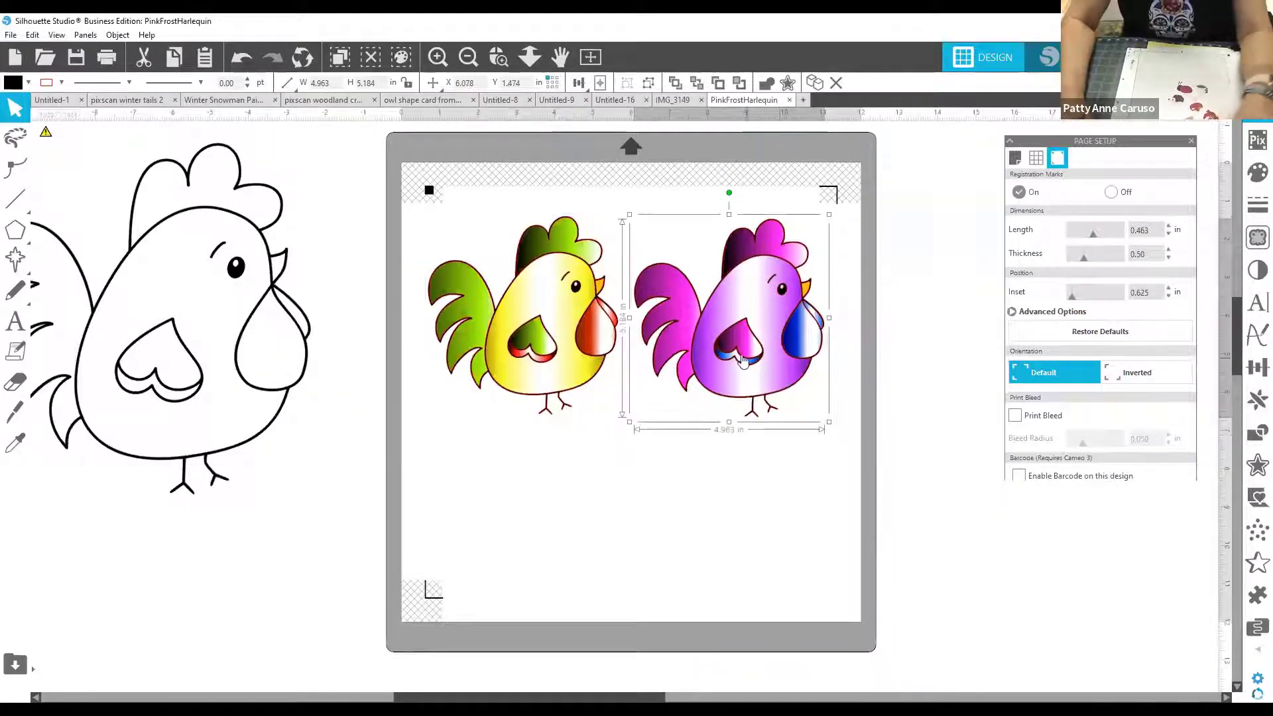
left_click_drag(726, 355, 587, 530, "alt")
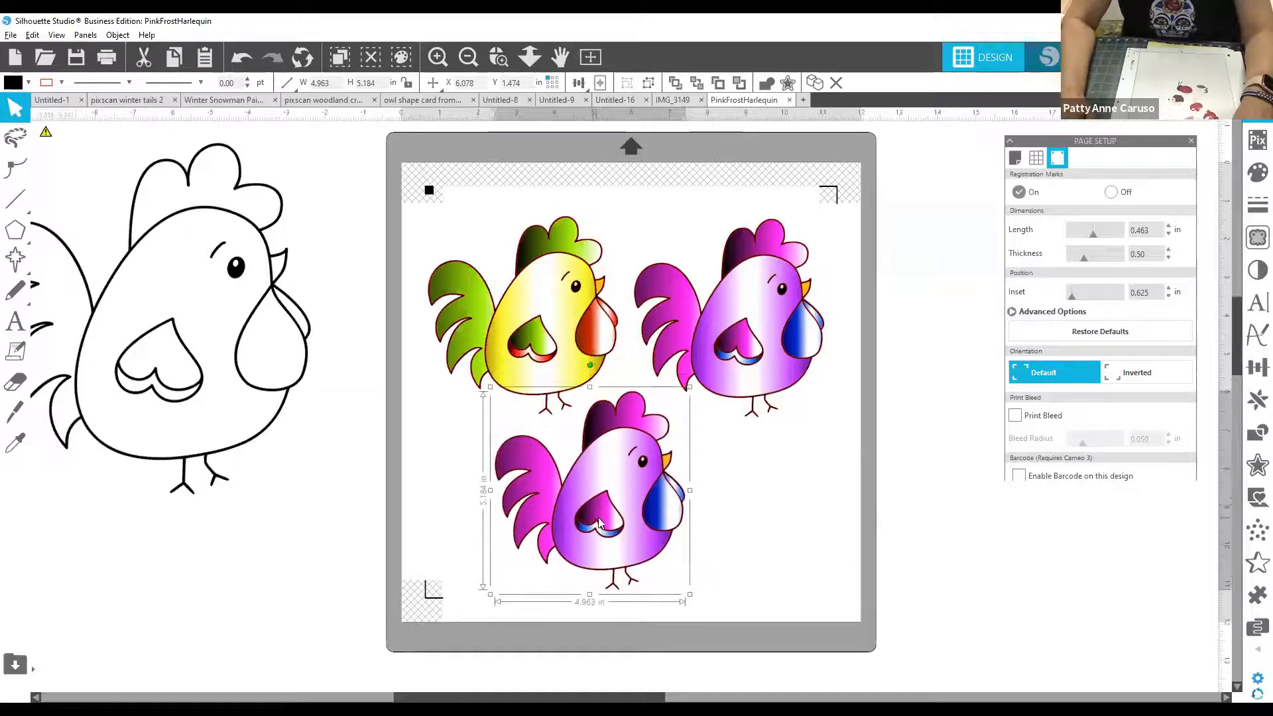
left_click(1255, 174)
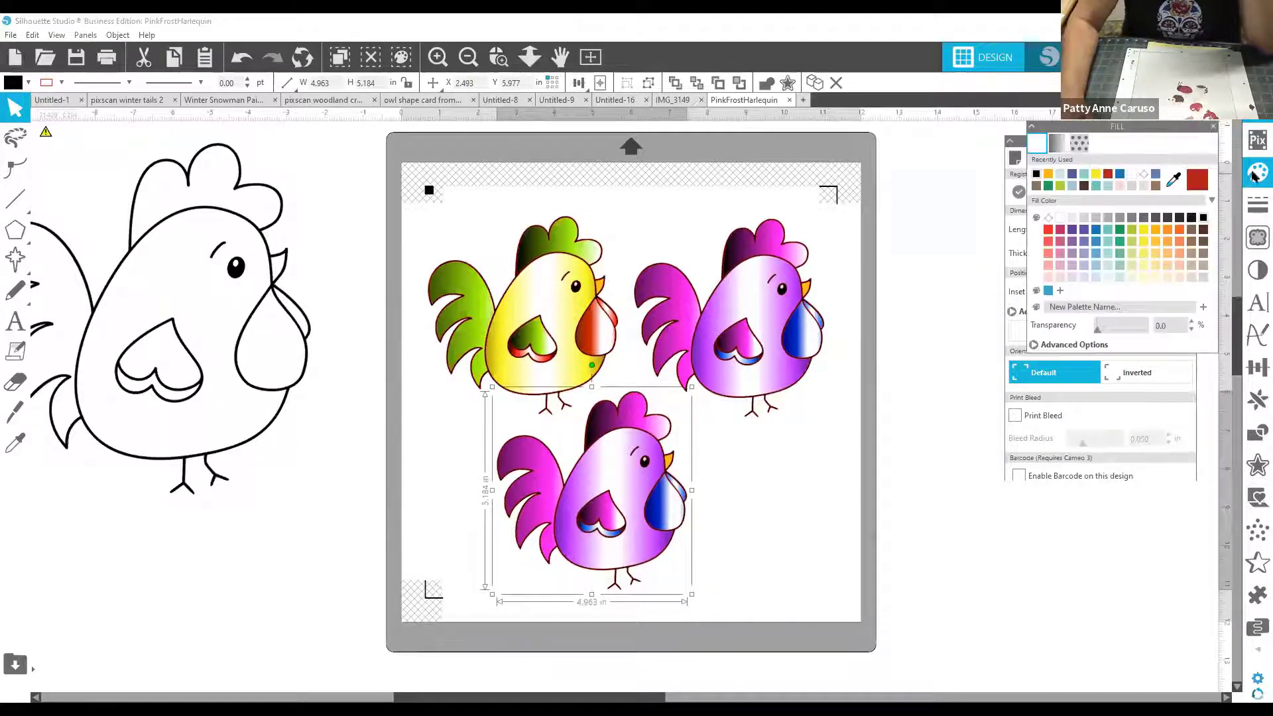
left_click(1255, 272)
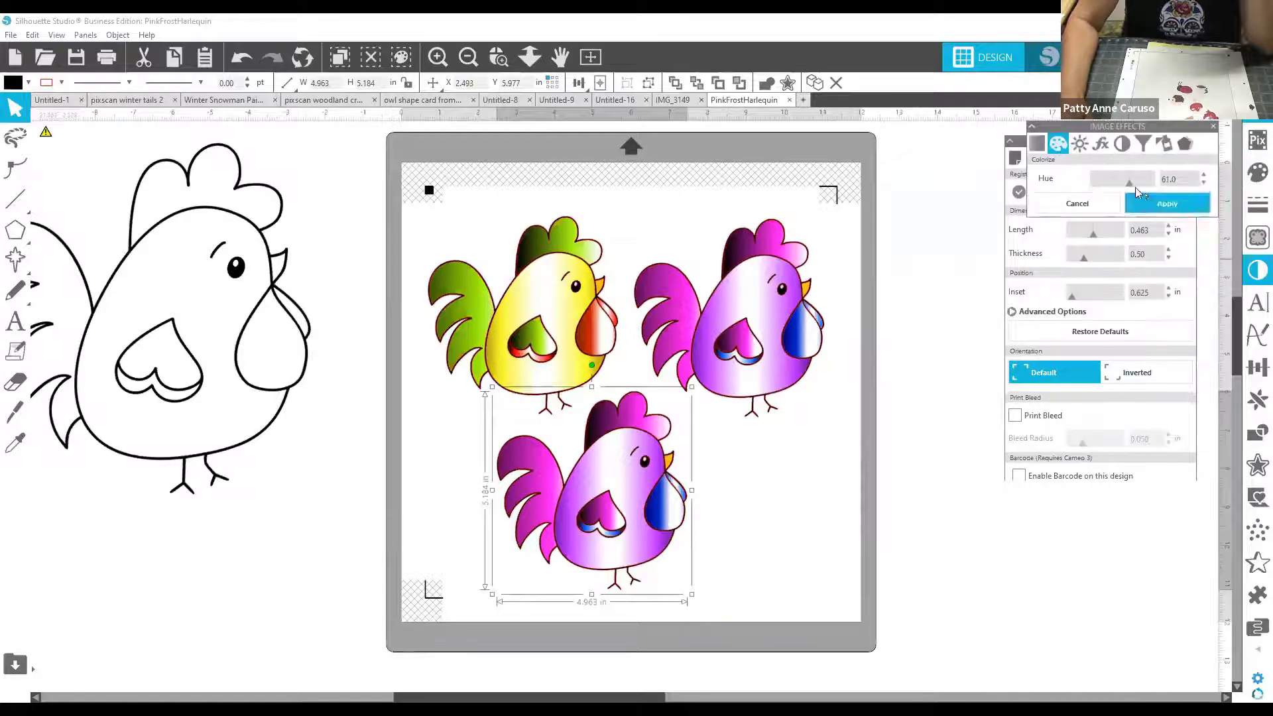
mouse_move(1135, 186)
left_mouse_down()
mouse_move(1151, 179)
mouse_move(1114, 193)
left_mouse_up()
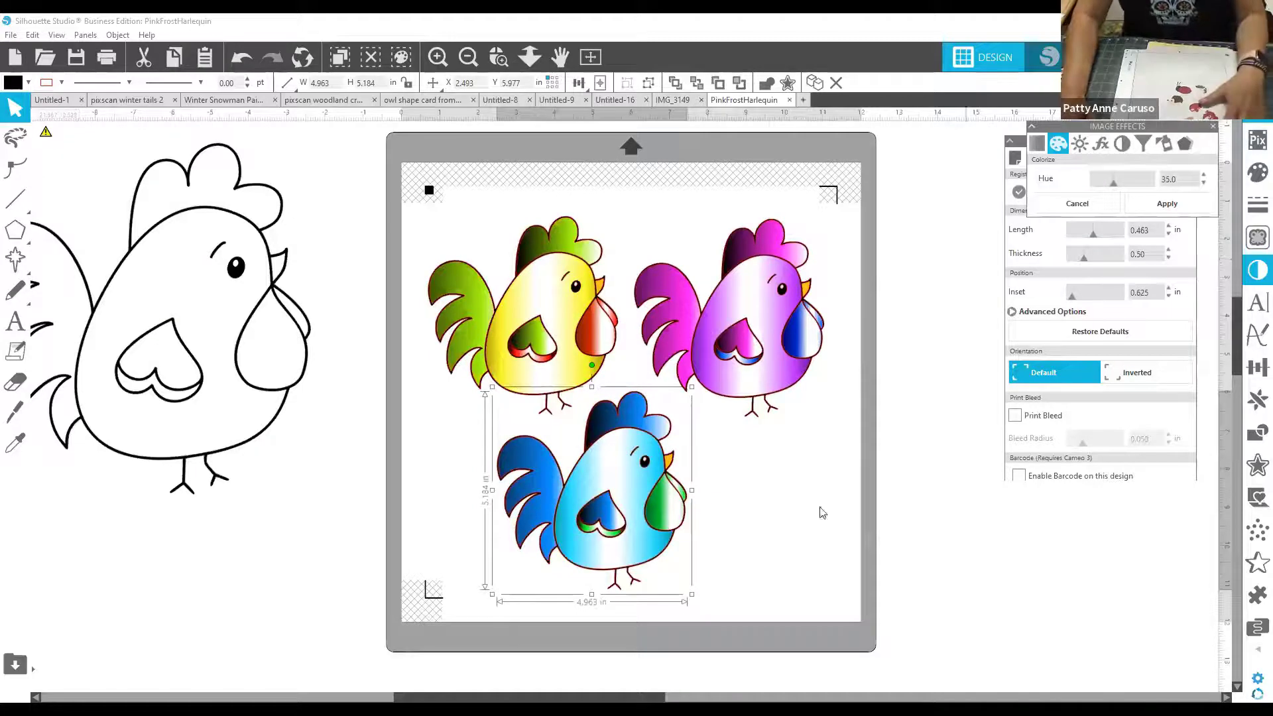
left_click(937, 329)
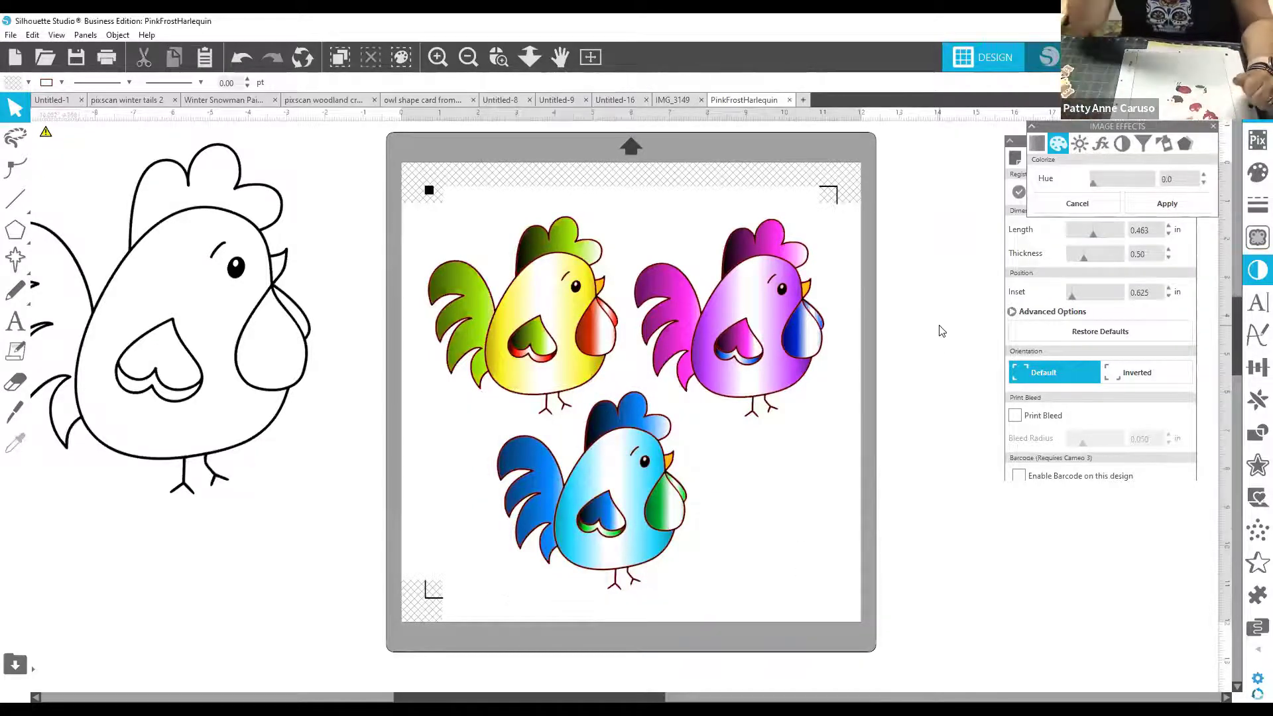
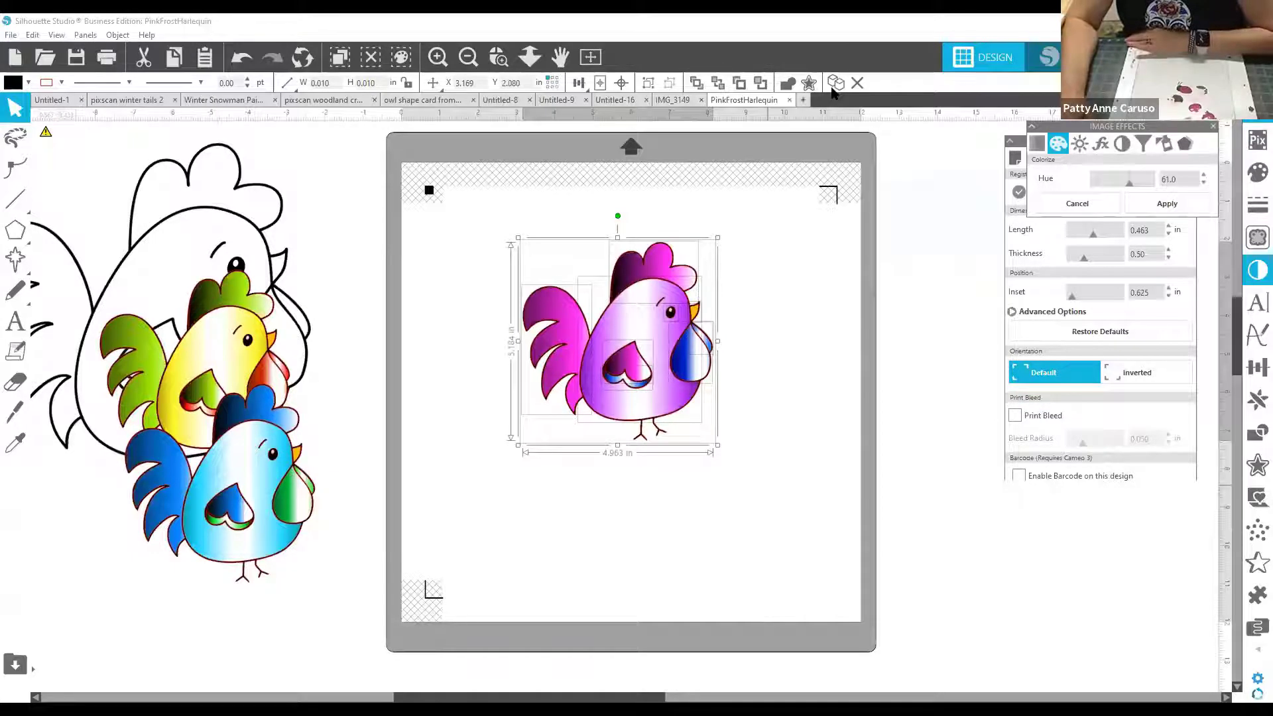
Fill the purple rooster's body with solid orange and both parts of its wattle with olive green
left_click(696, 504)
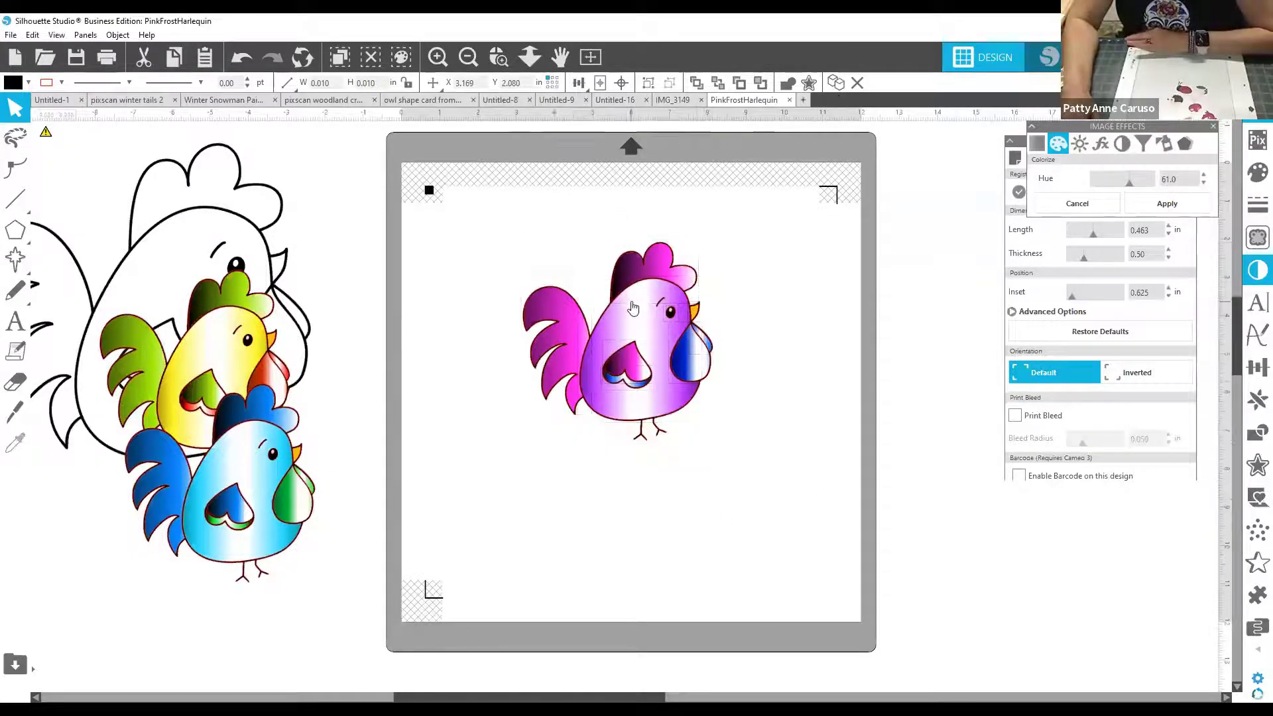
left_click(559, 335)
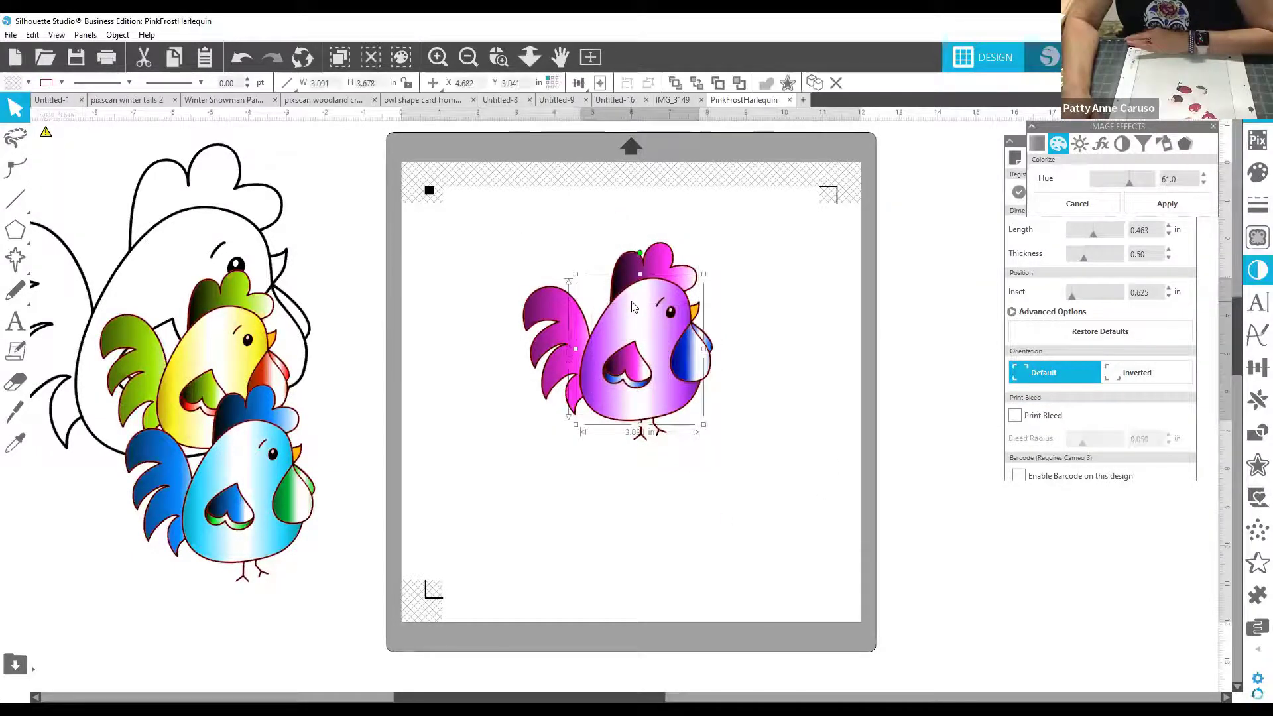
left_click(12, 82)
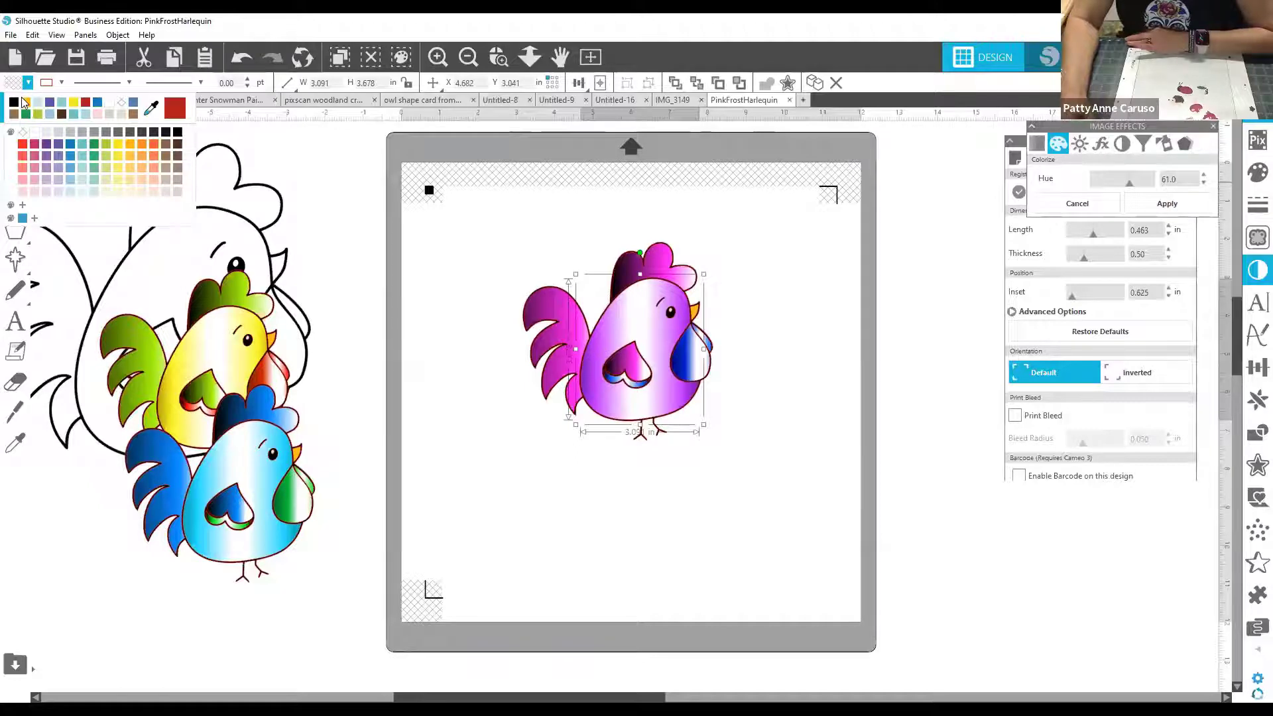
left_click(24, 102)
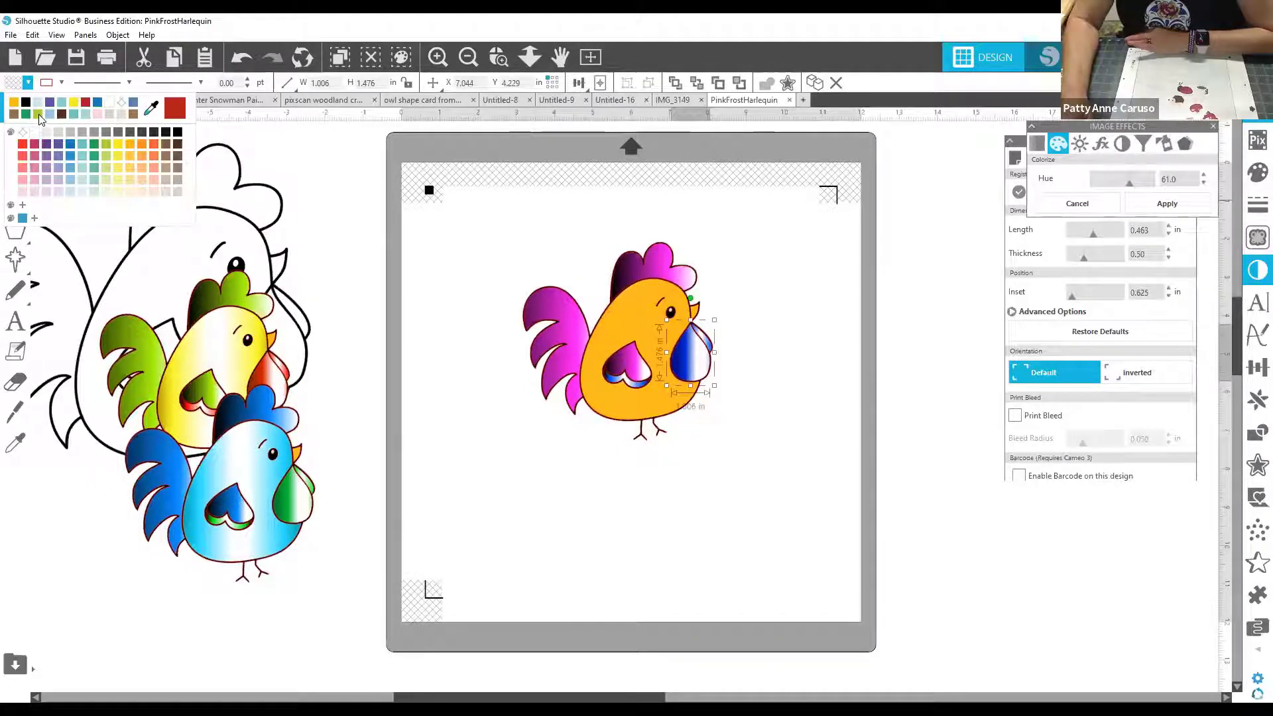
left_click(38, 114)
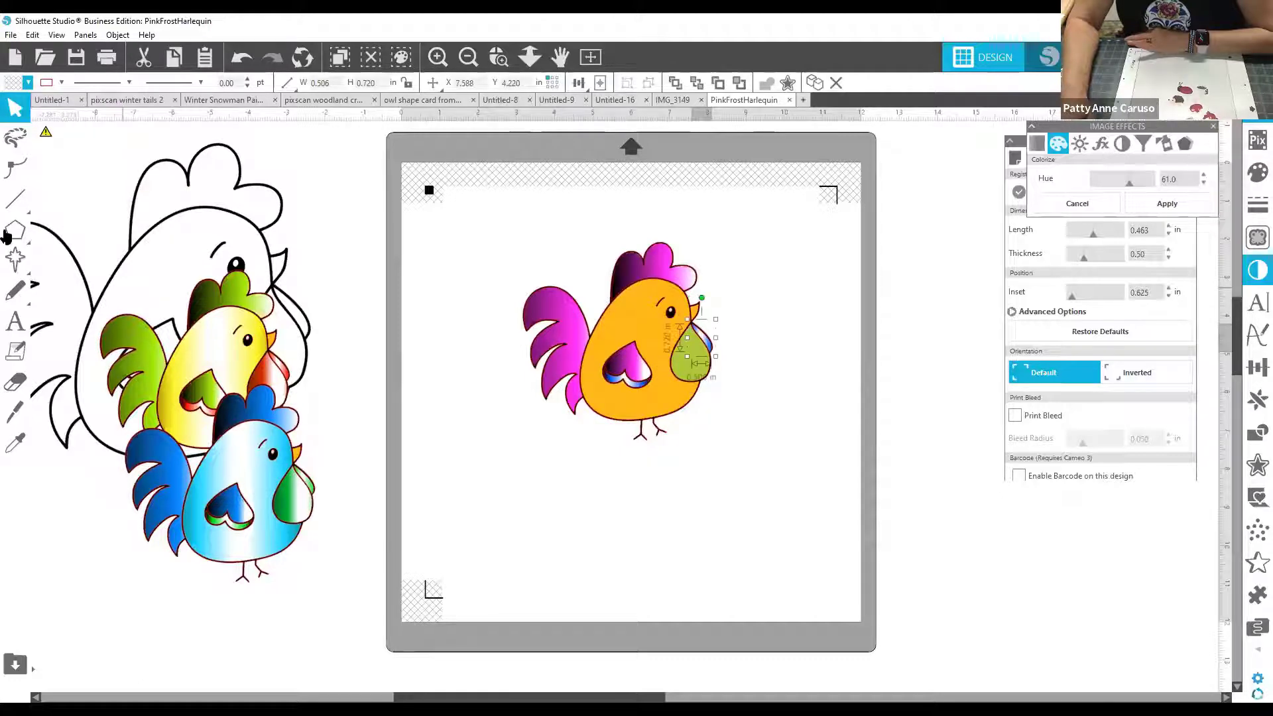
left_click(28, 82)
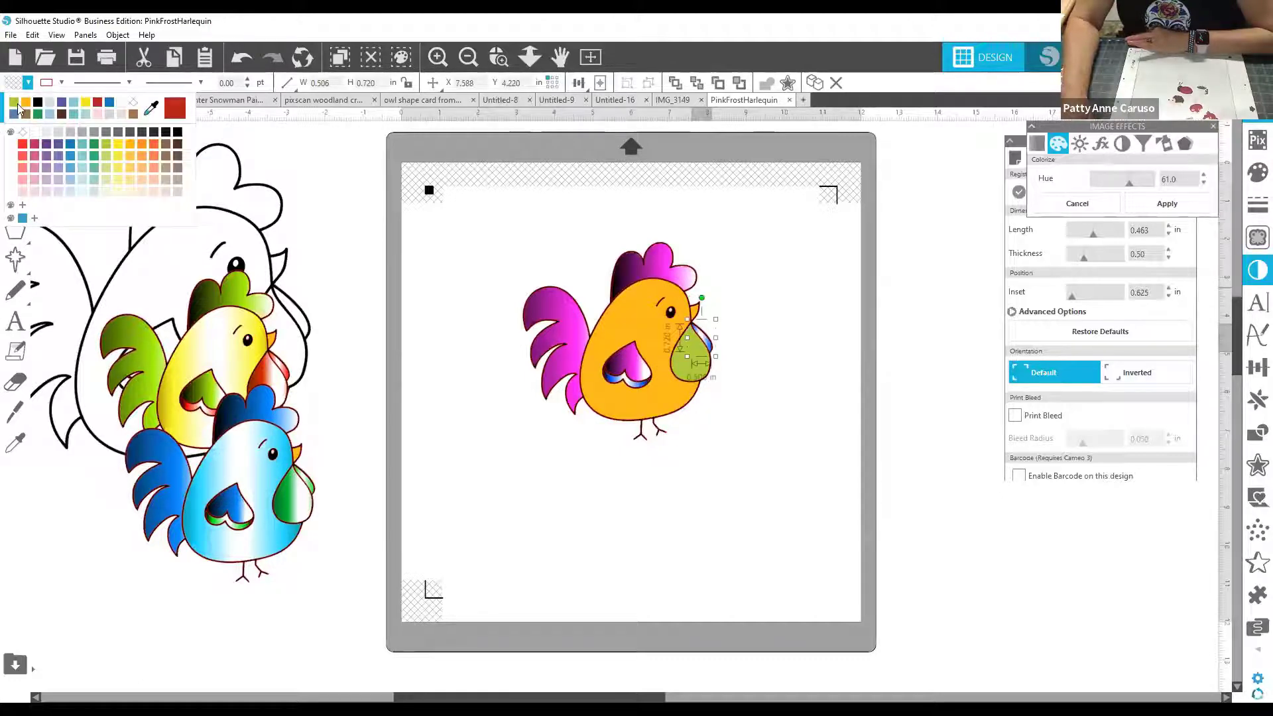
left_click(16, 104)
Fill the rooster's comb and tail with solid brown
left_click(683, 266)
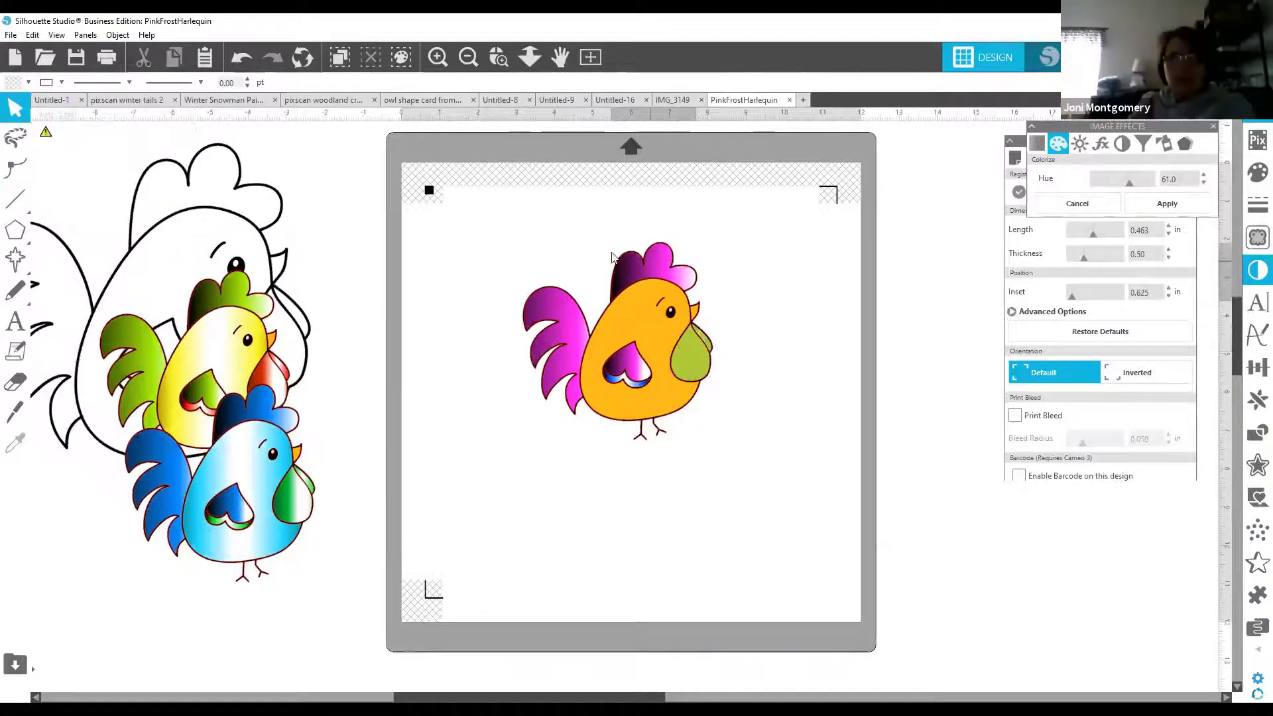
left_click(28, 83)
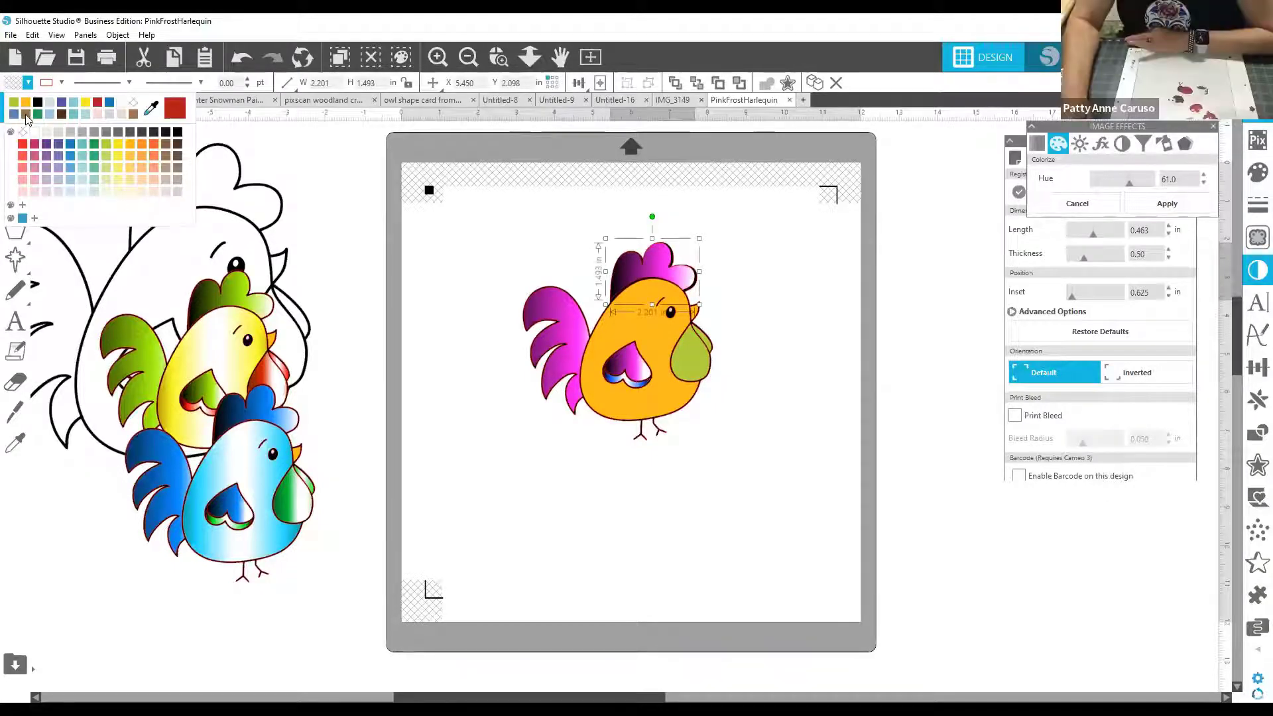
left_click(26, 114)
left_click(545, 312)
left_click(28, 82)
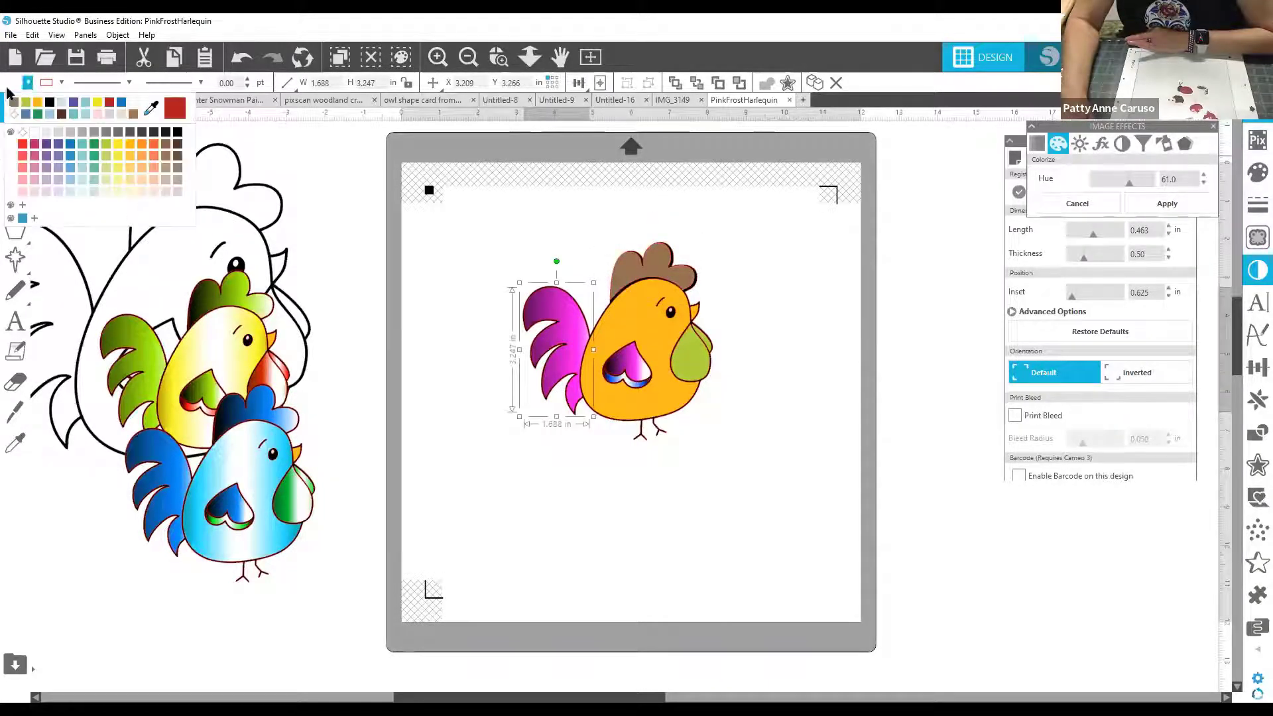
Fill the rooster's heart-shaped wing with olive green and the wing's lower edge with light blue
left_click(652, 390)
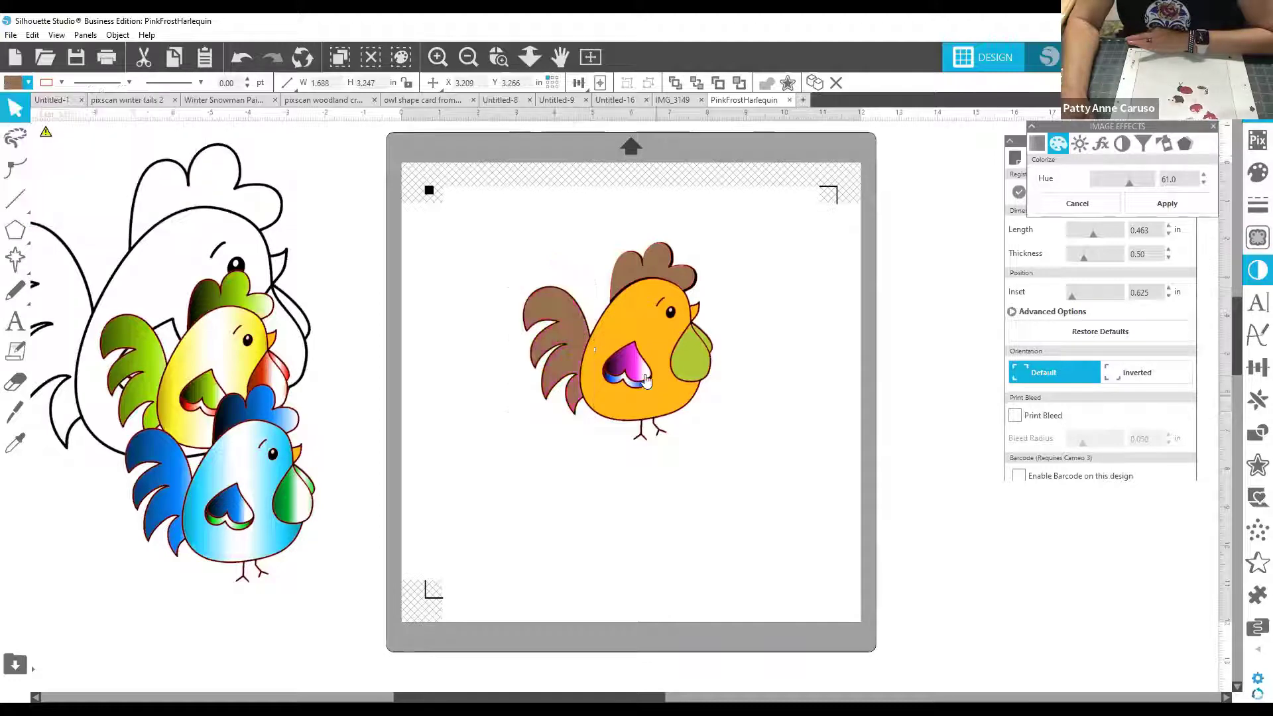
left_click(10, 86)
left_click(9, 86)
left_click(25, 85)
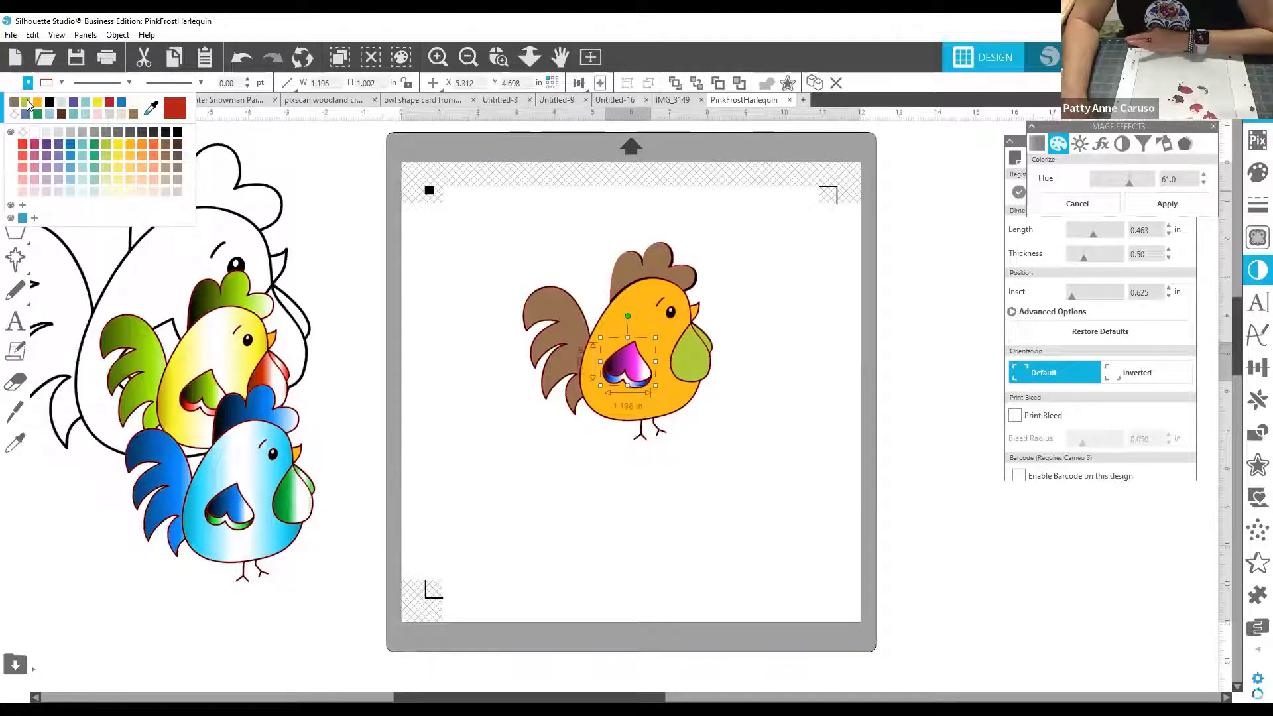
left_click(26, 103)
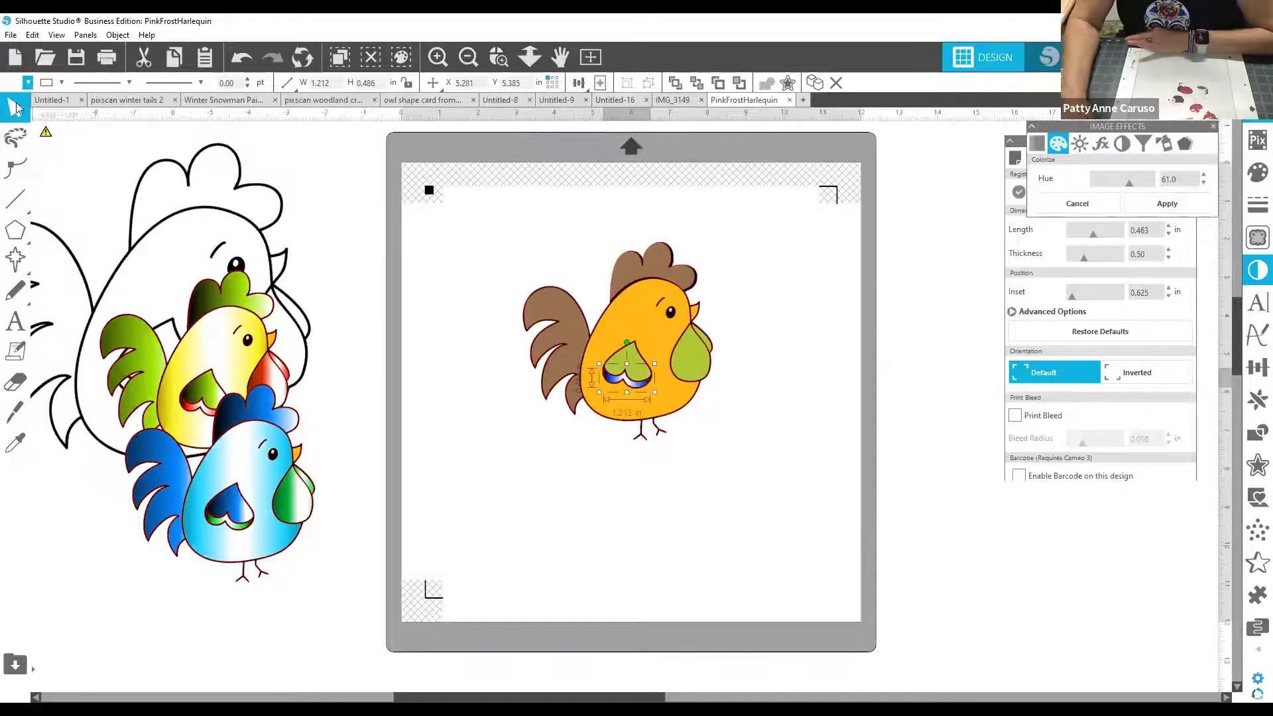
left_click(25, 85)
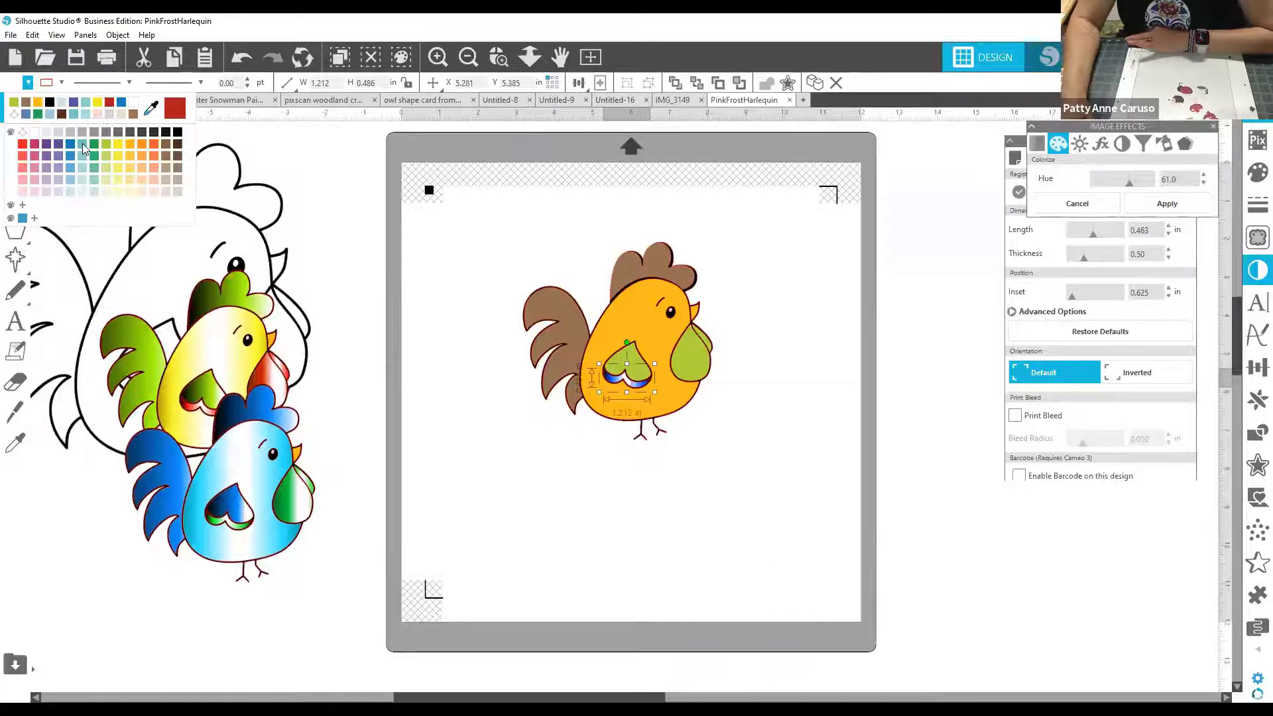
left_click(85, 150)
left_click(783, 517)
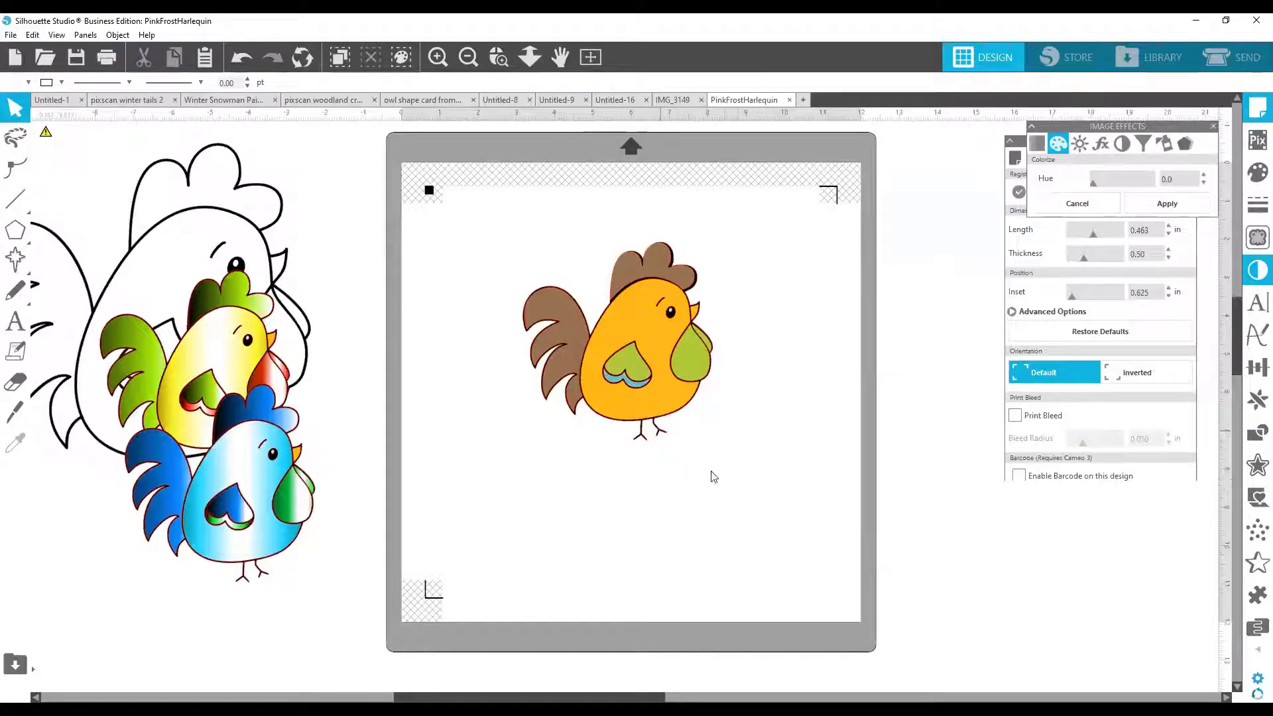
Nudge the brown comb slightly sideways on the recoloured rooster
left_click(648, 269)
left_click_drag(644, 263, 668, 274)
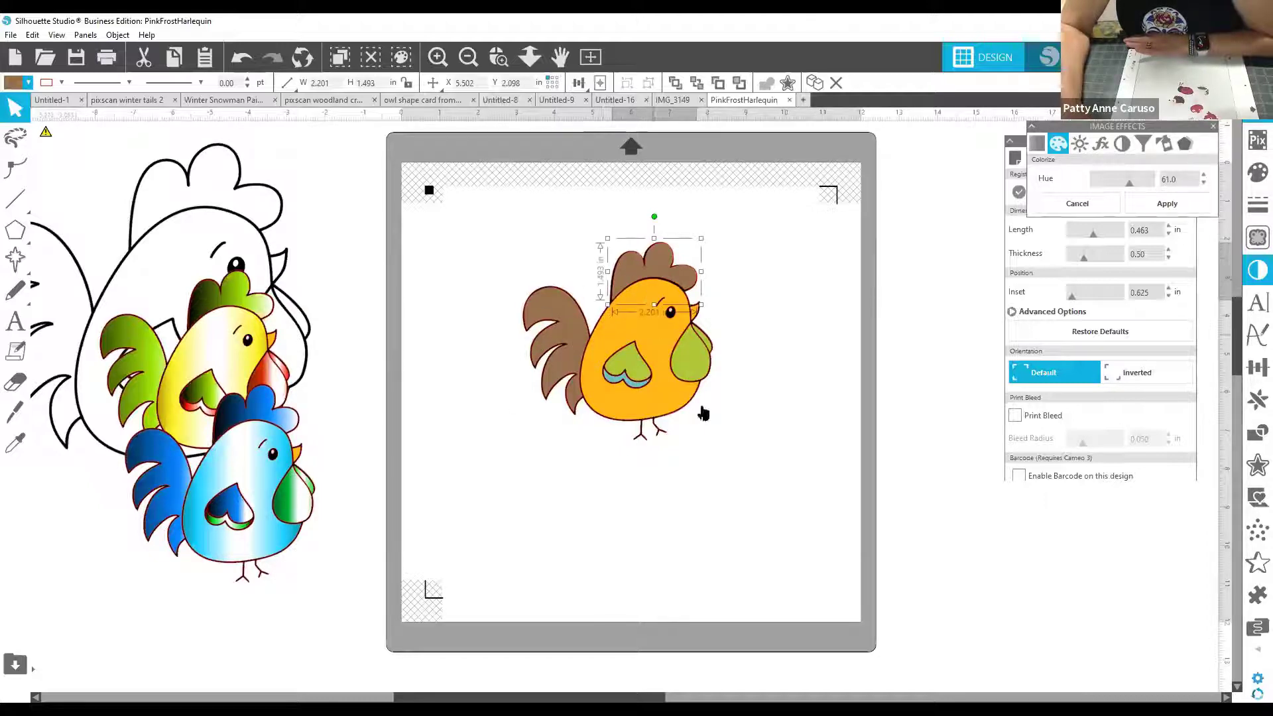
left_click_drag(770, 514, 480, 207)
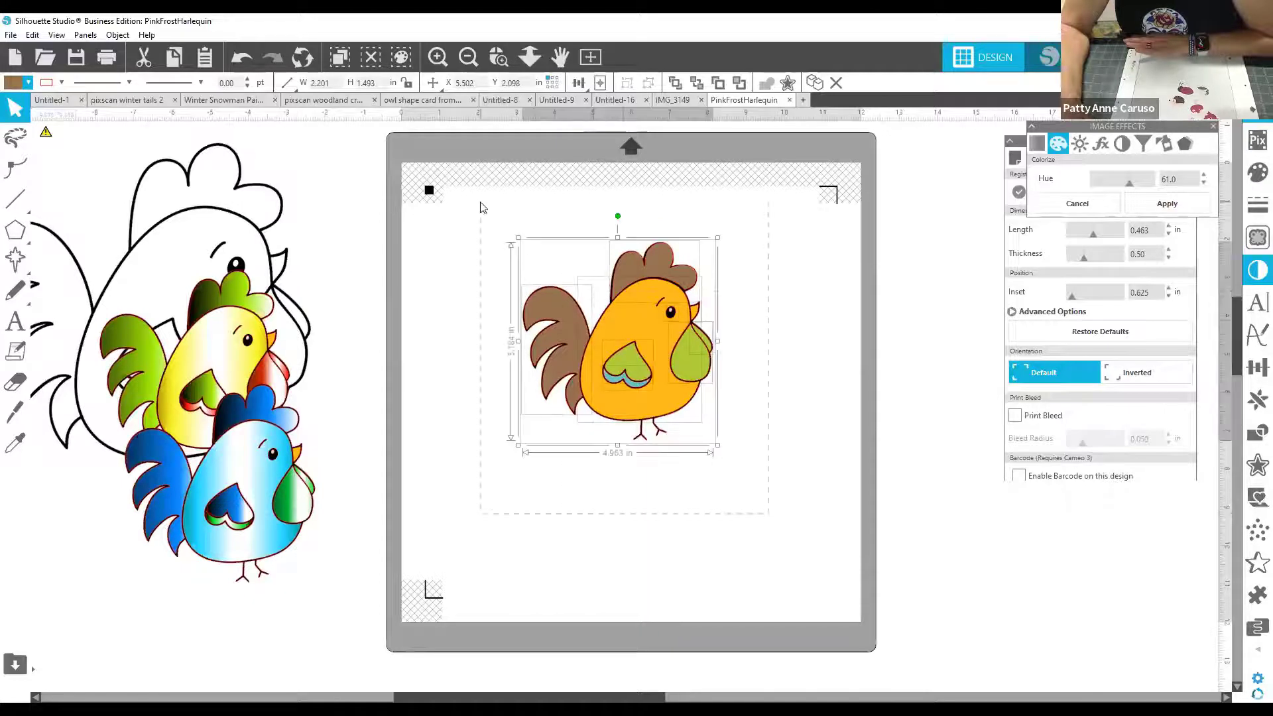
right_click(645, 356)
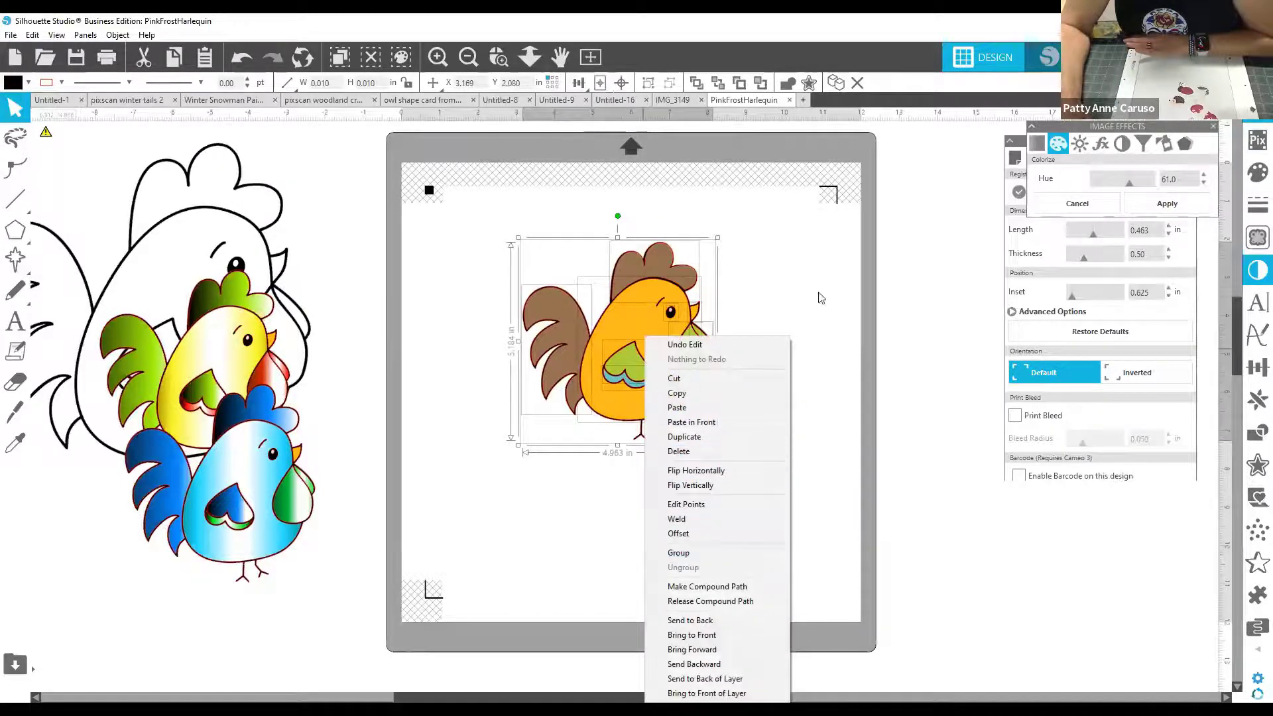
left_click(823, 300)
Save only the solid-coloured rooster's parts to the hard drive as an SVG file named "chick for cricut"
left_click(10, 34)
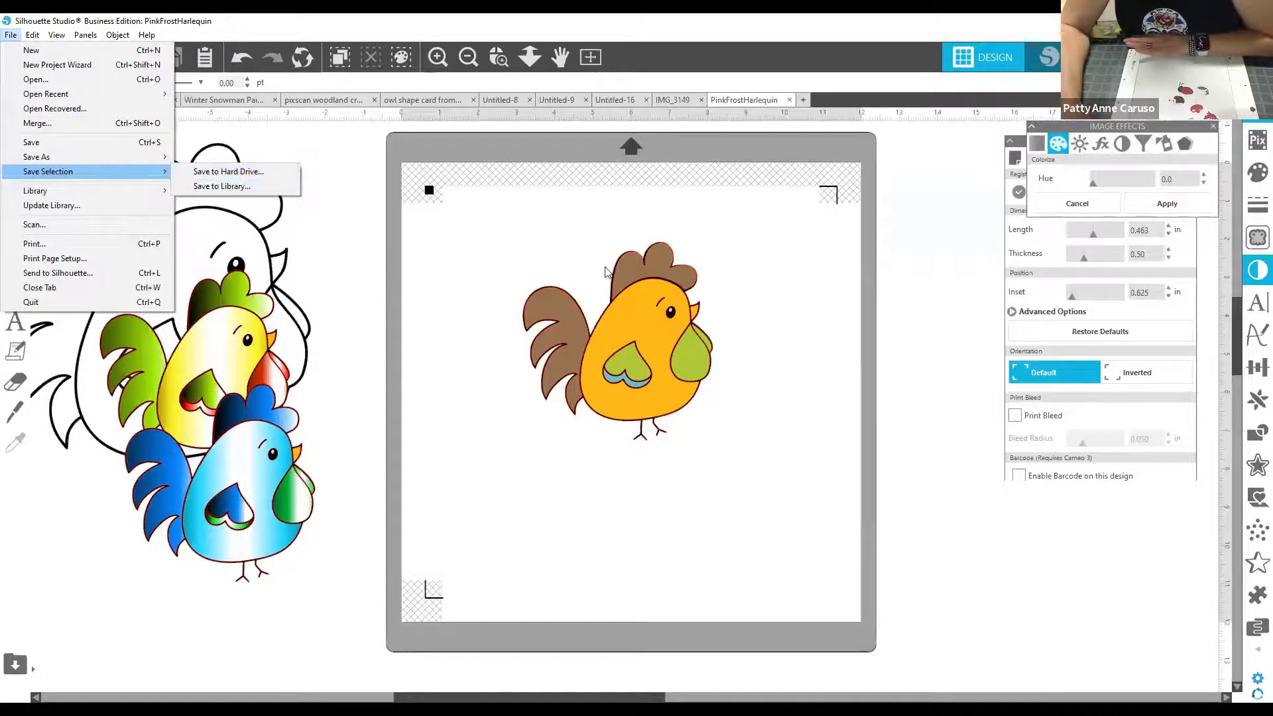
left_click(640, 265)
left_click(641, 265)
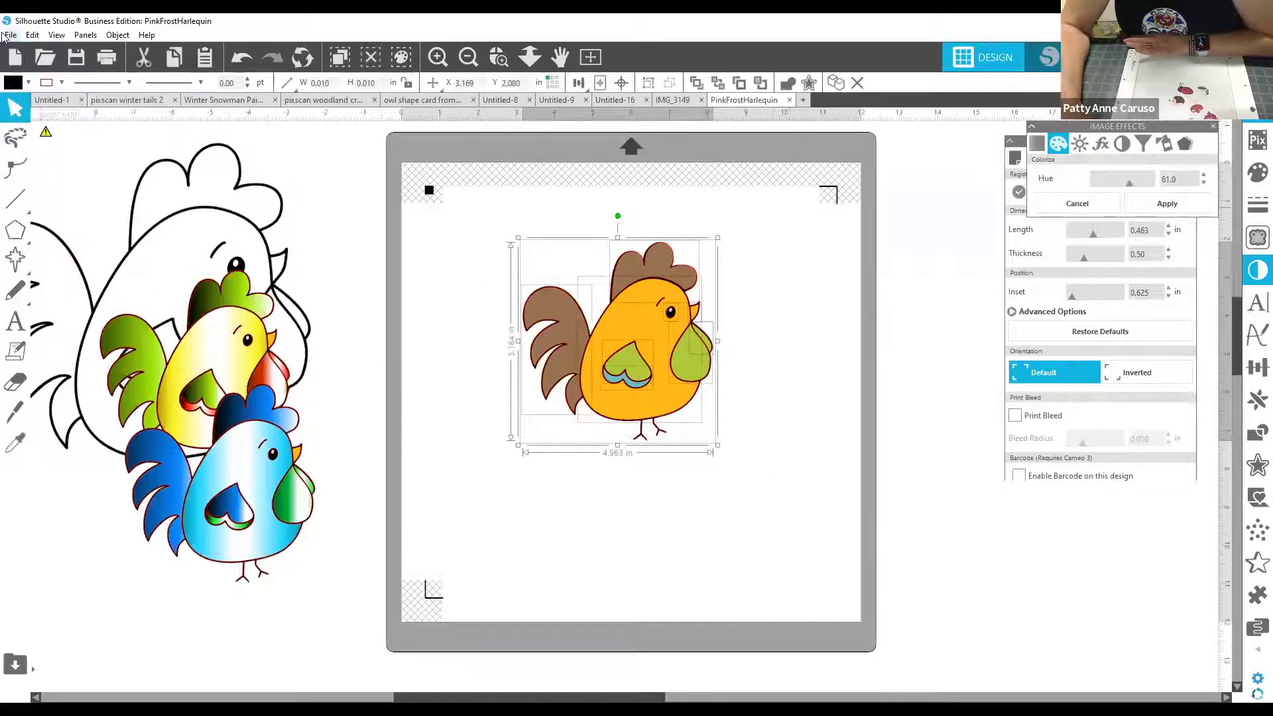
left_click(11, 34)
mouse_move(57, 174)
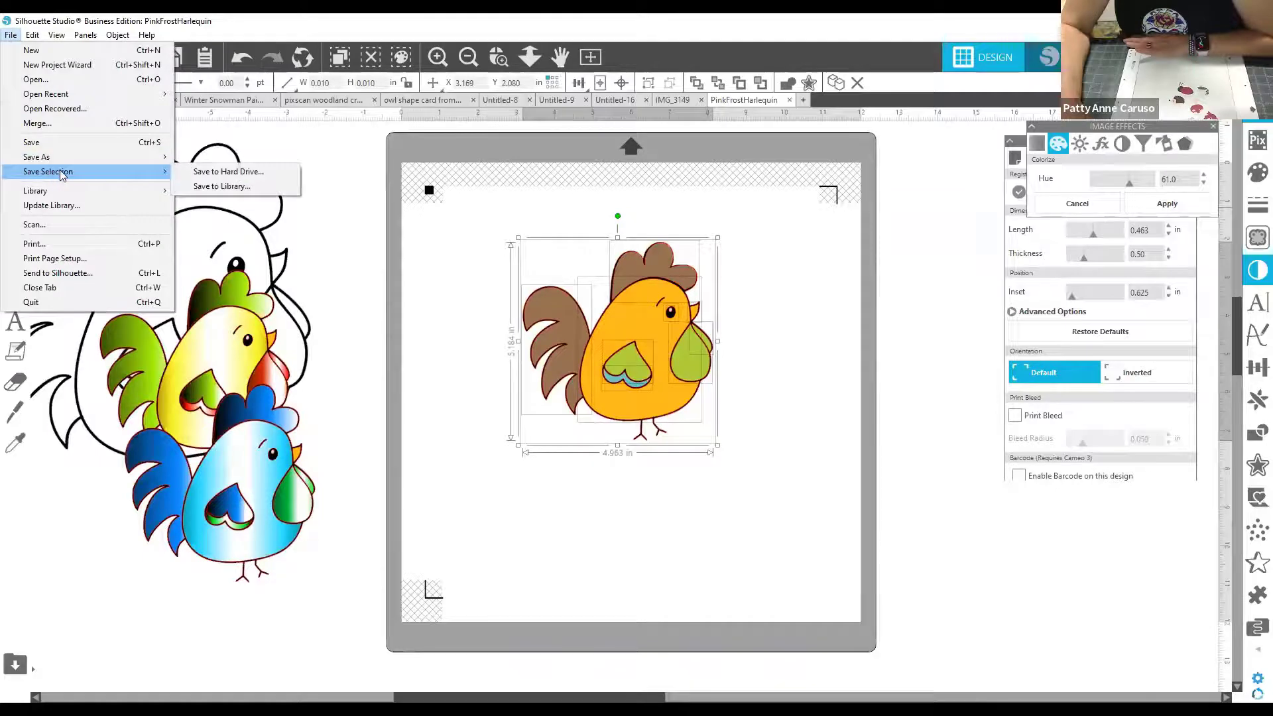
left_click(251, 174)
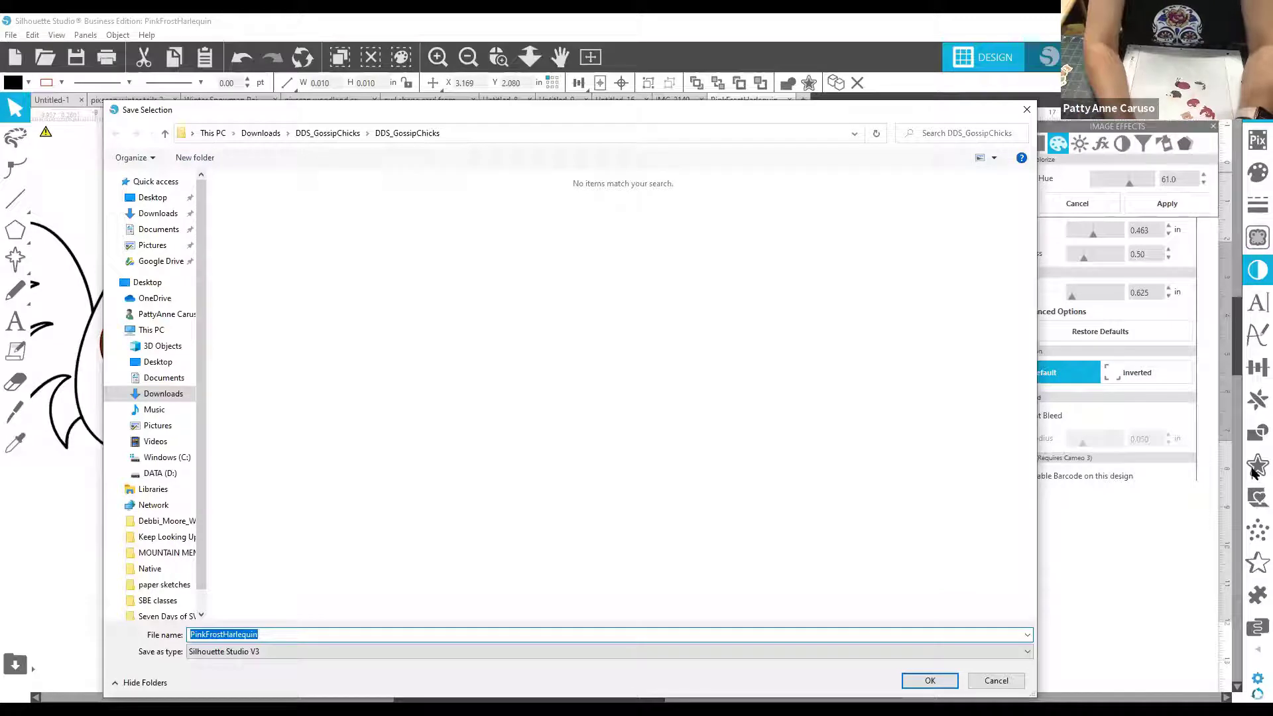
type("chick for cricut")
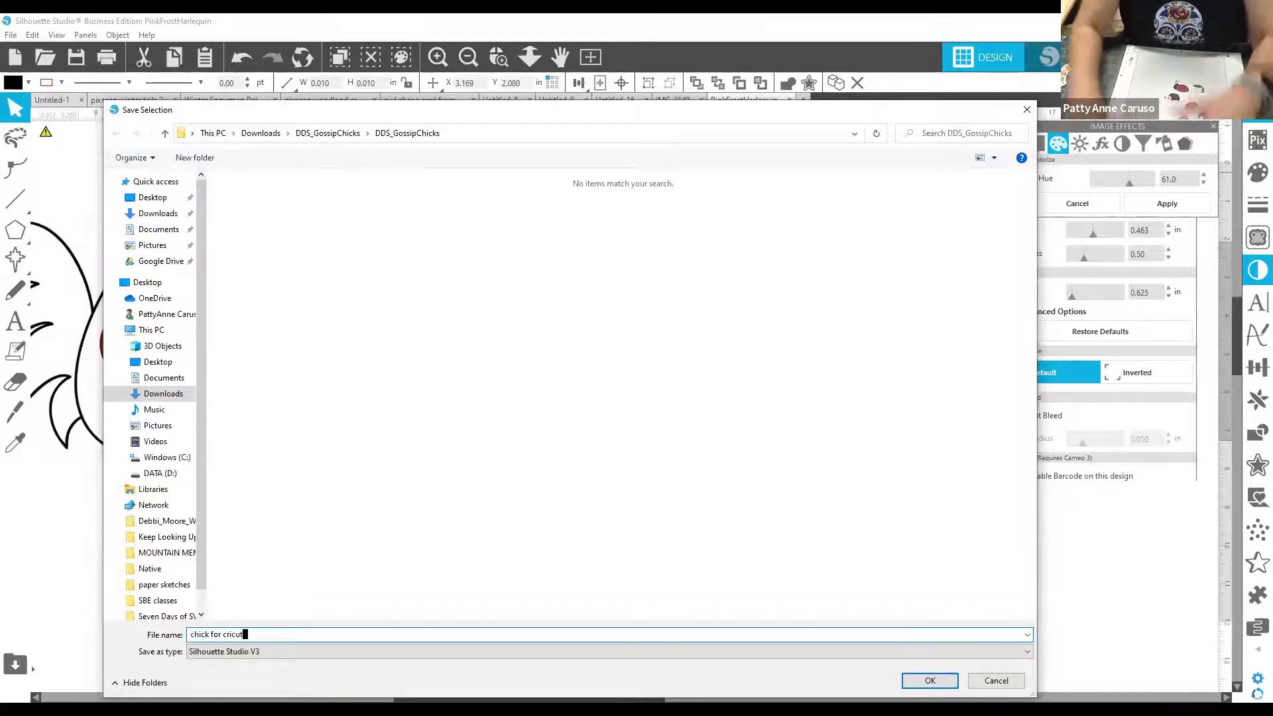
left_click(350, 653)
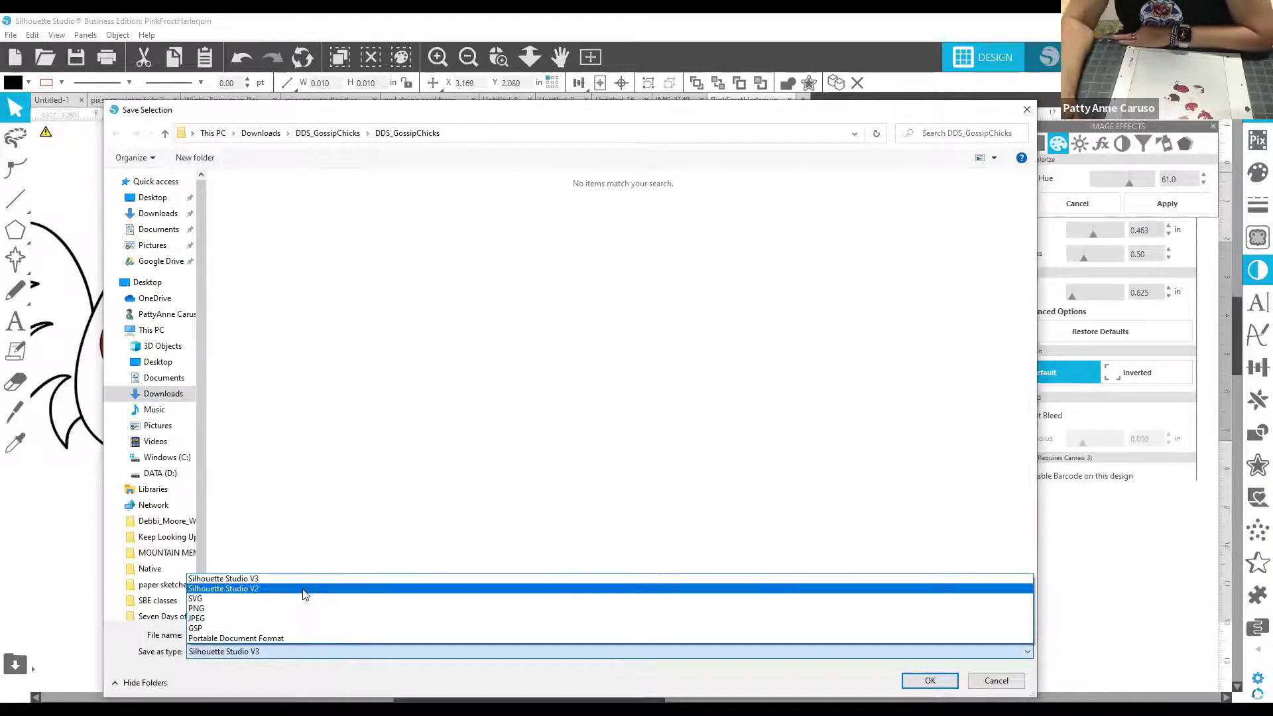
left_click(305, 599)
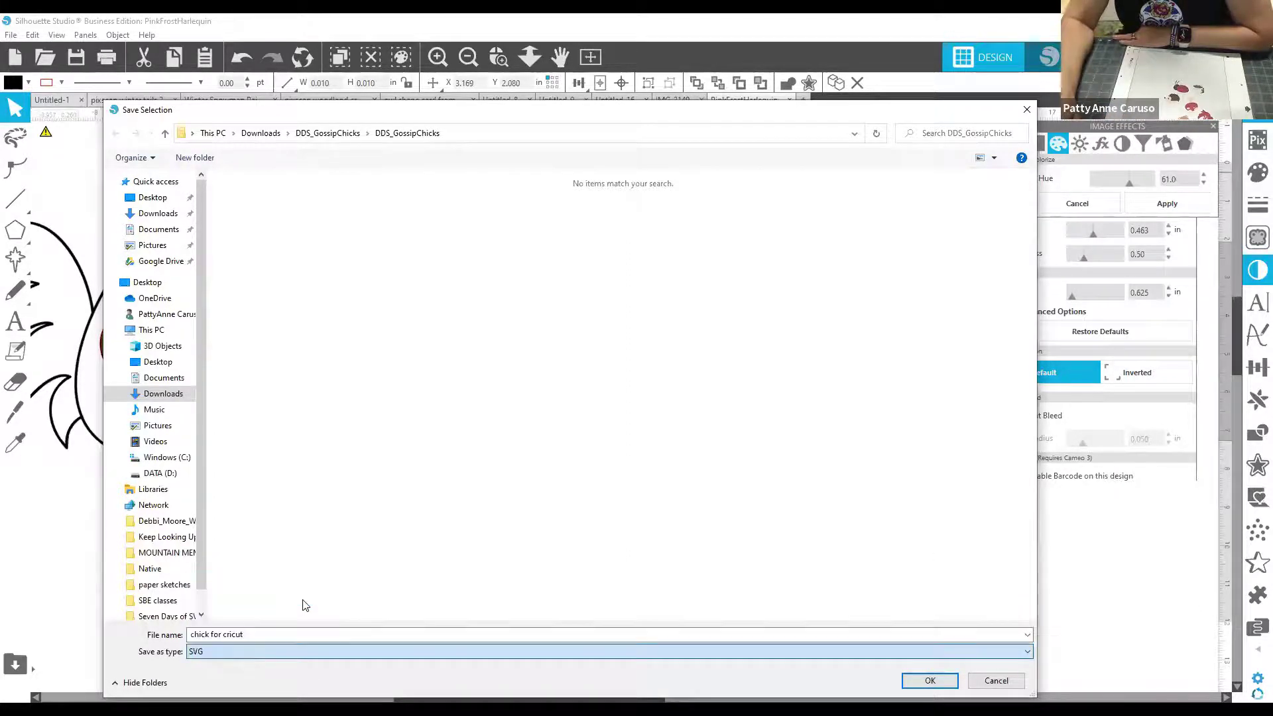
left_click(931, 682)
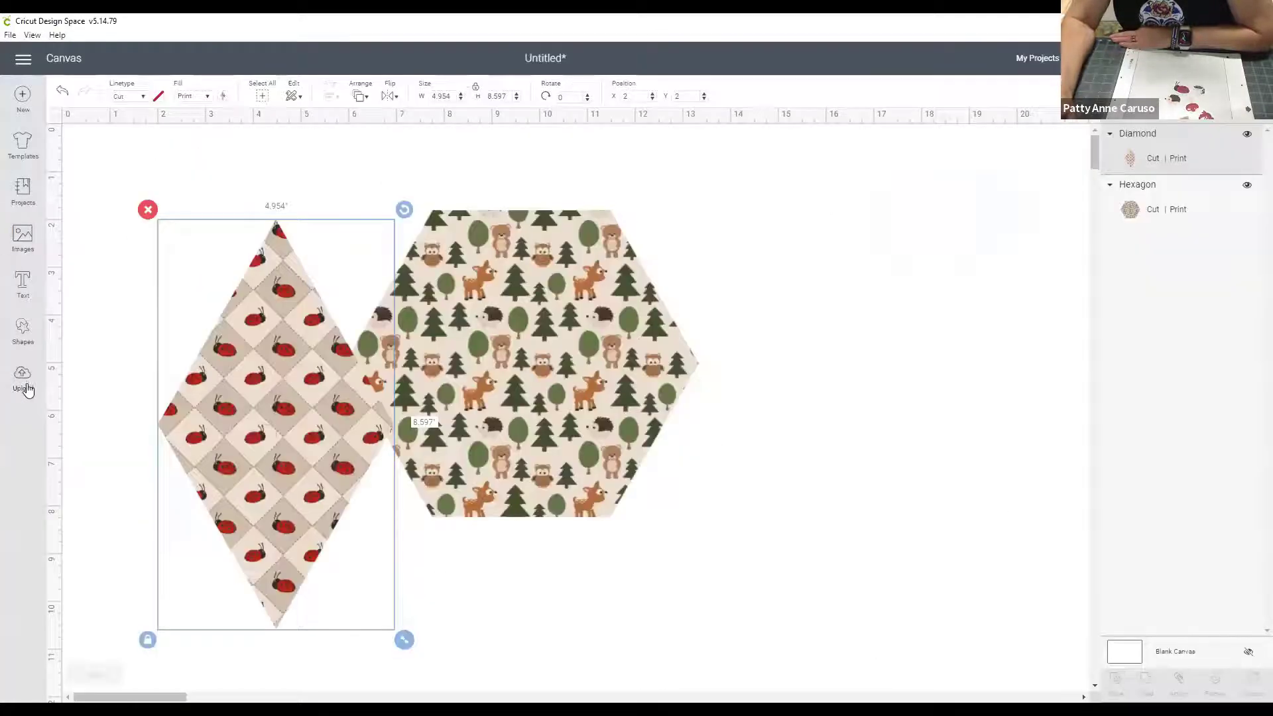
Switch to Cricut Design Space and start a new project that replaces the unsaved one on the canvas
left_click(31, 100)
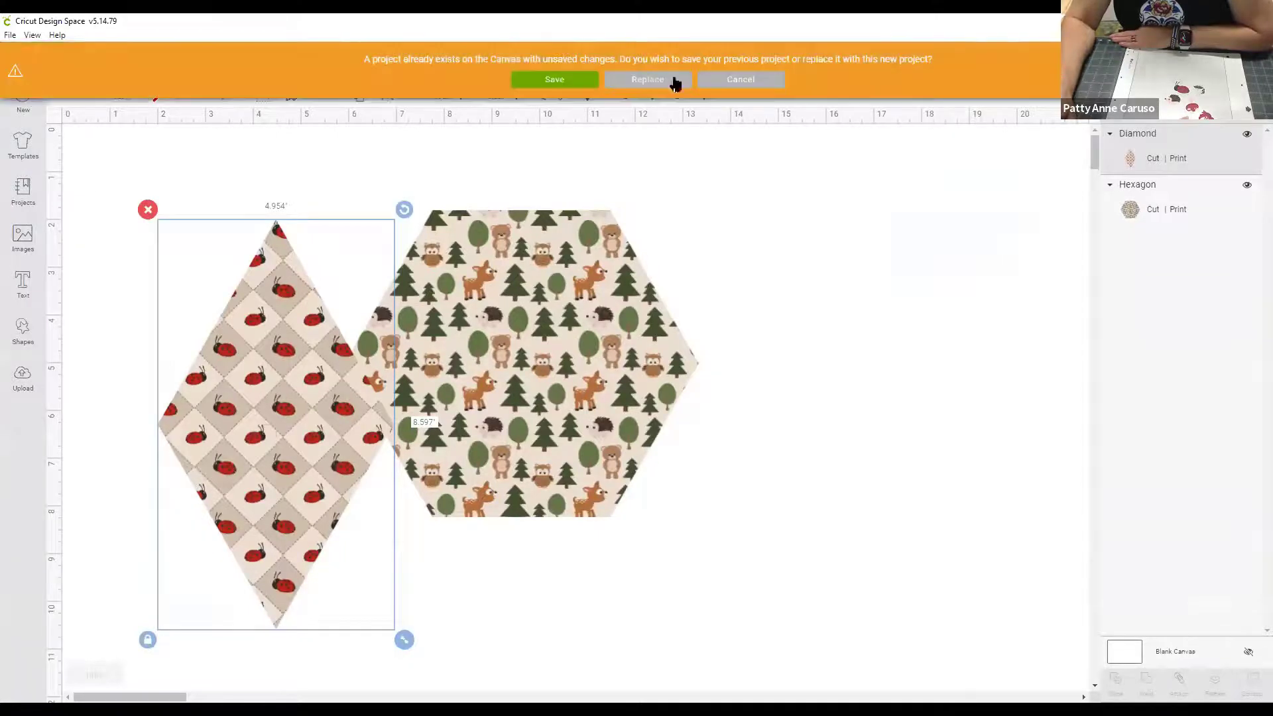
left_click(663, 81)
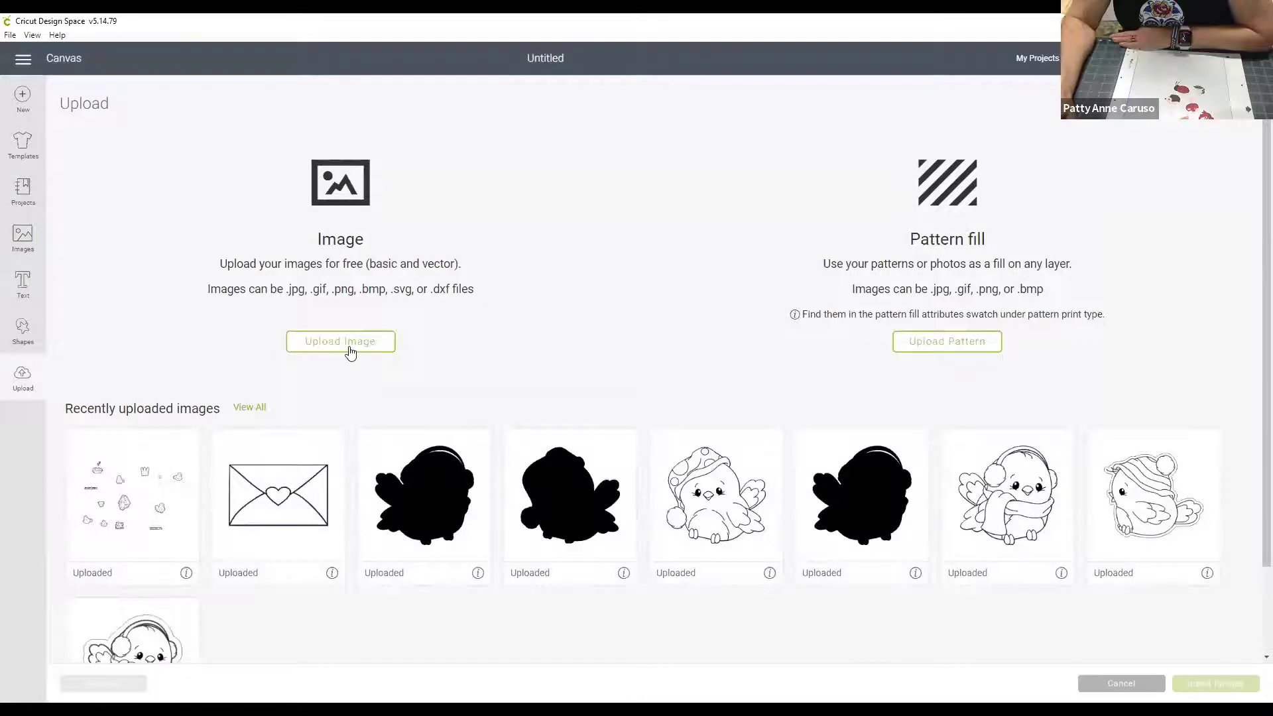
Start an image upload and browse to the inner DDS_GossipChicks folder within Downloads
left_click(351, 349)
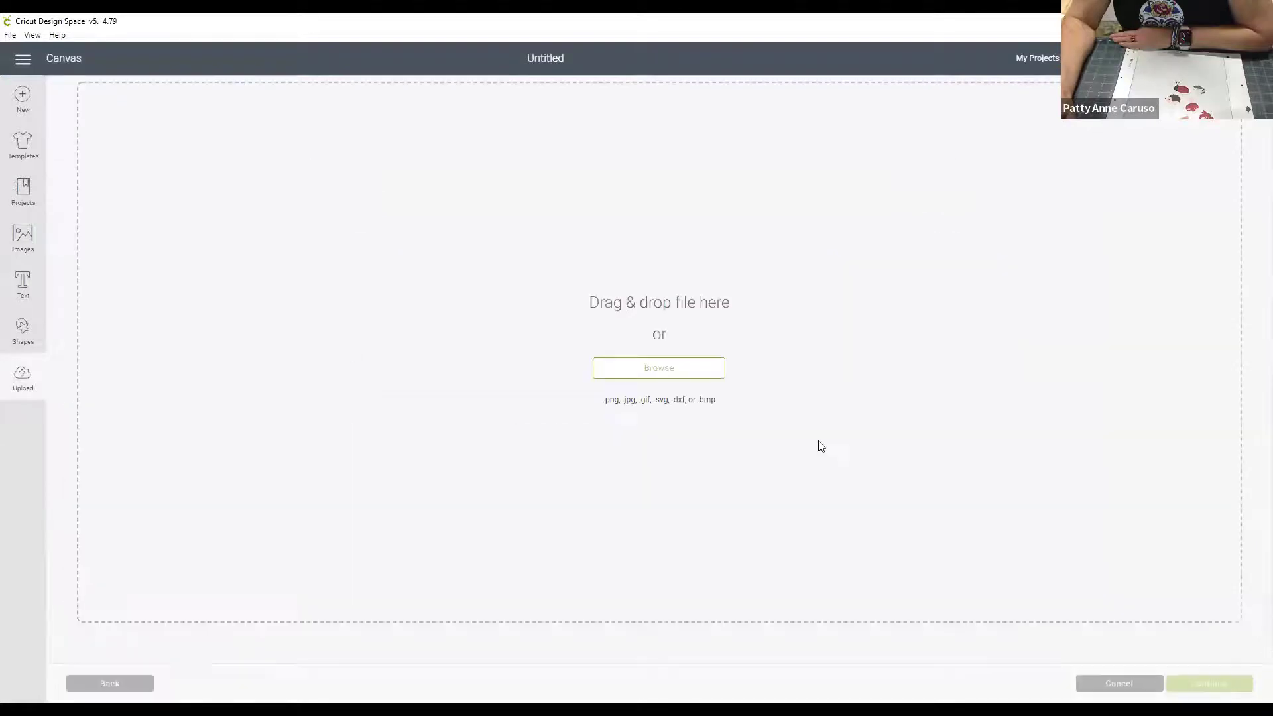
left_click(659, 373)
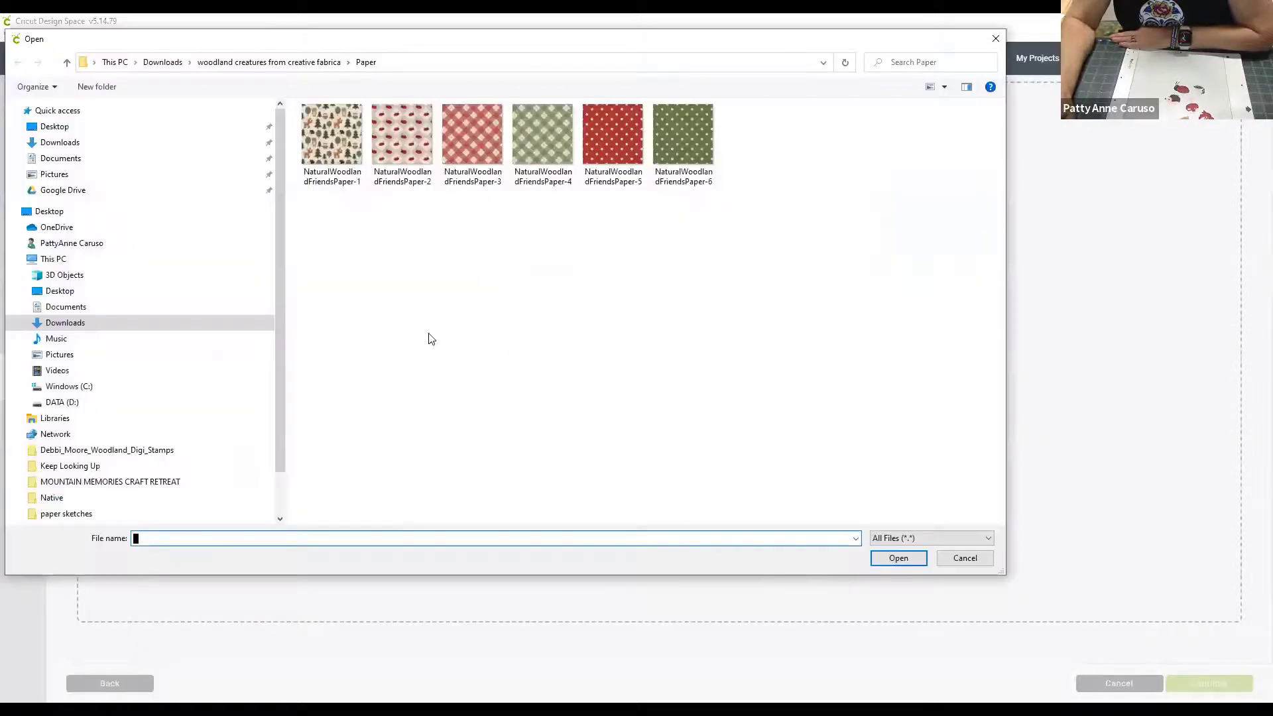
left_click(60, 144)
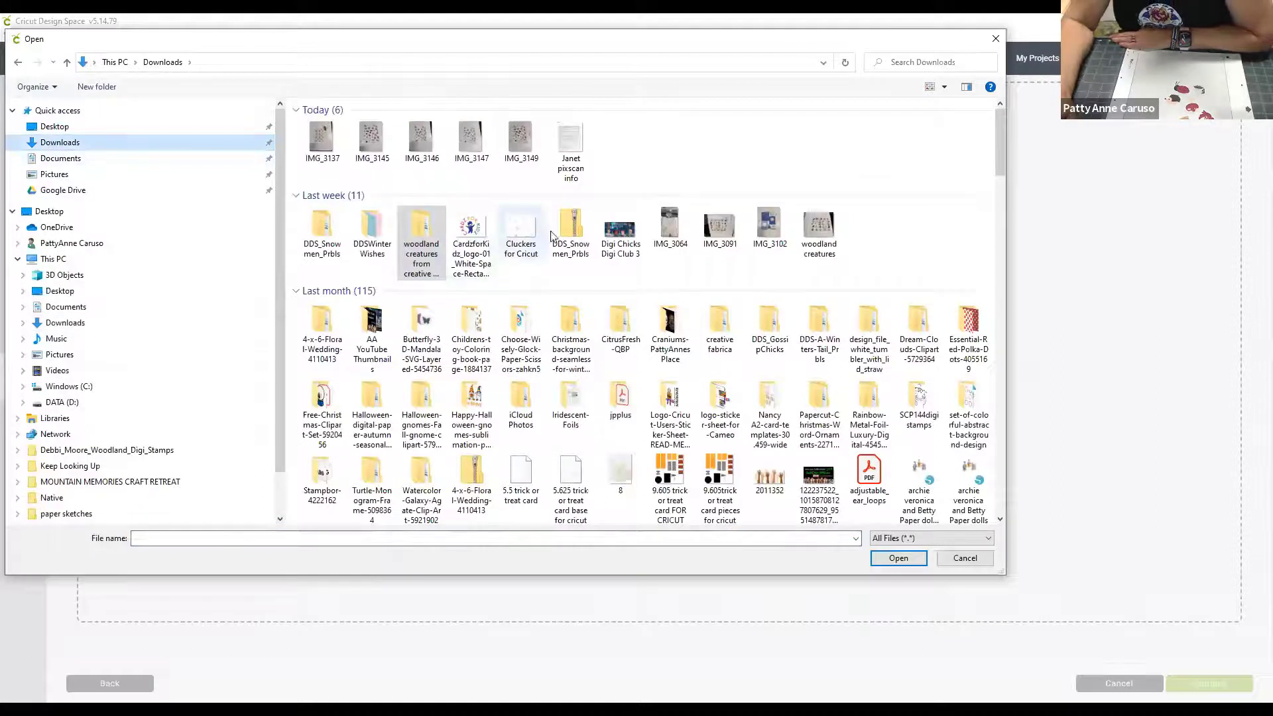
left_click(769, 325)
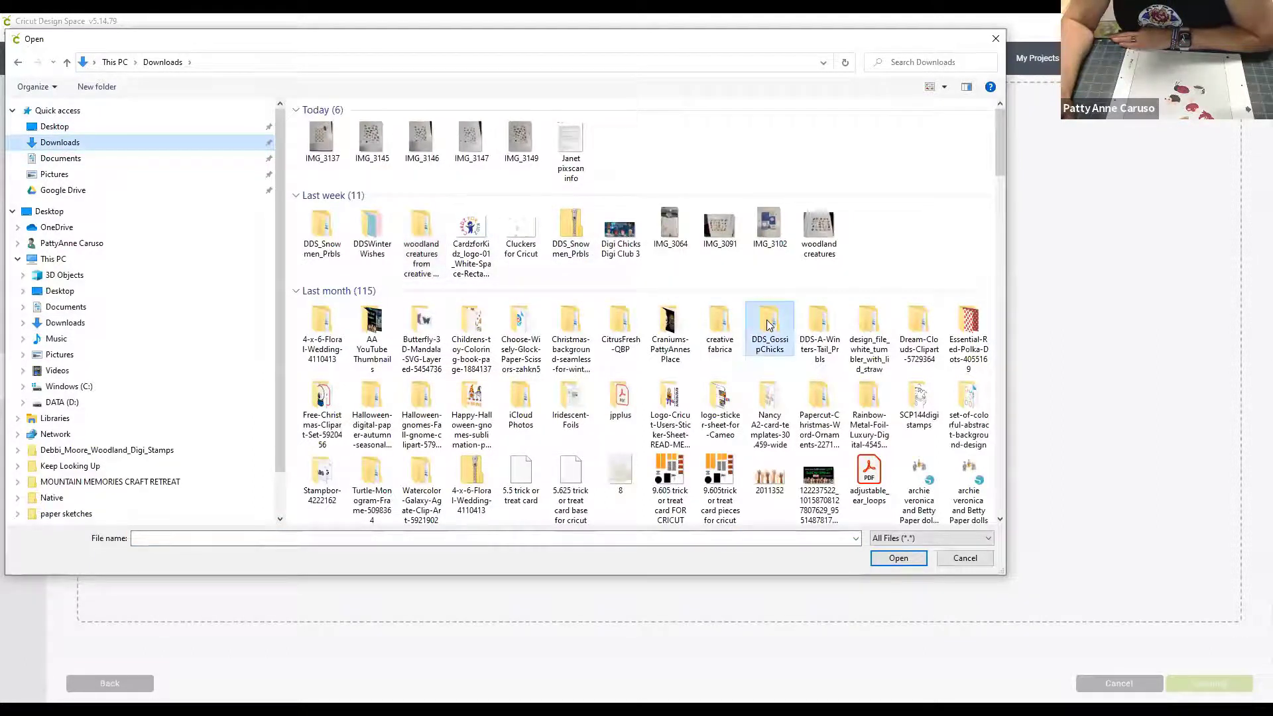
double_click(769, 325)
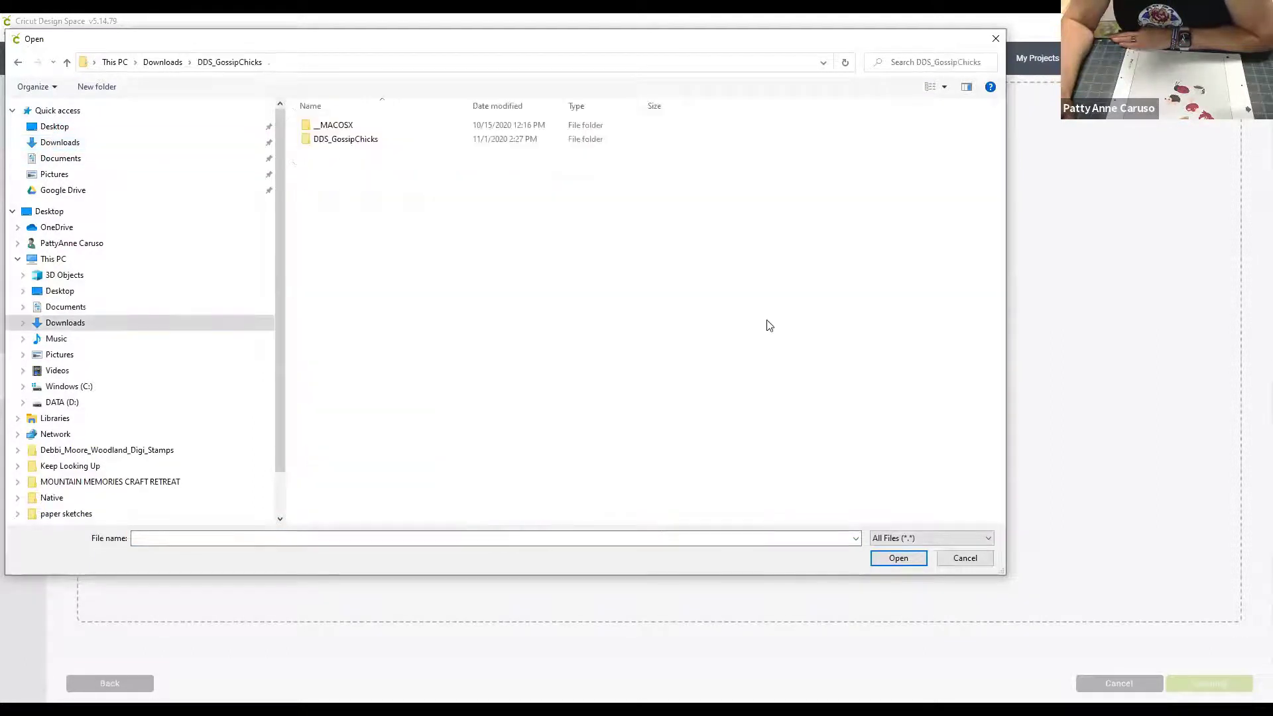
double_click(352, 140)
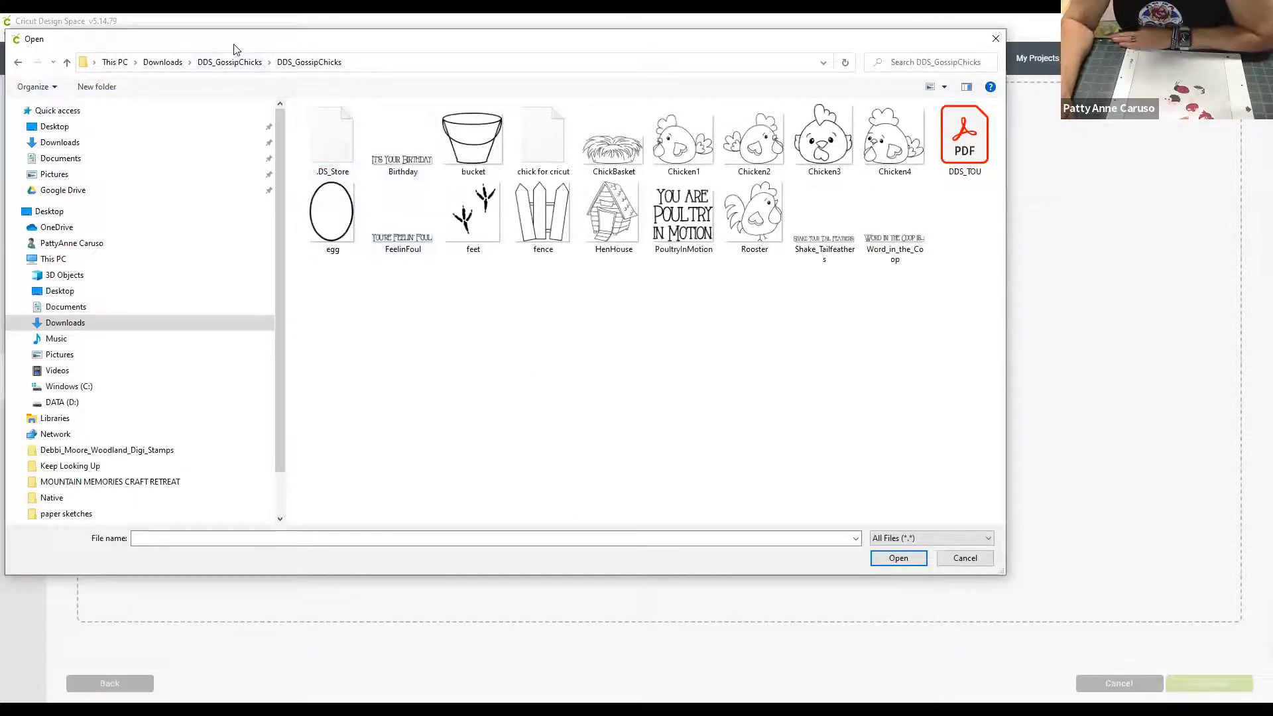
left_click_drag(234, 43, 296, 188)
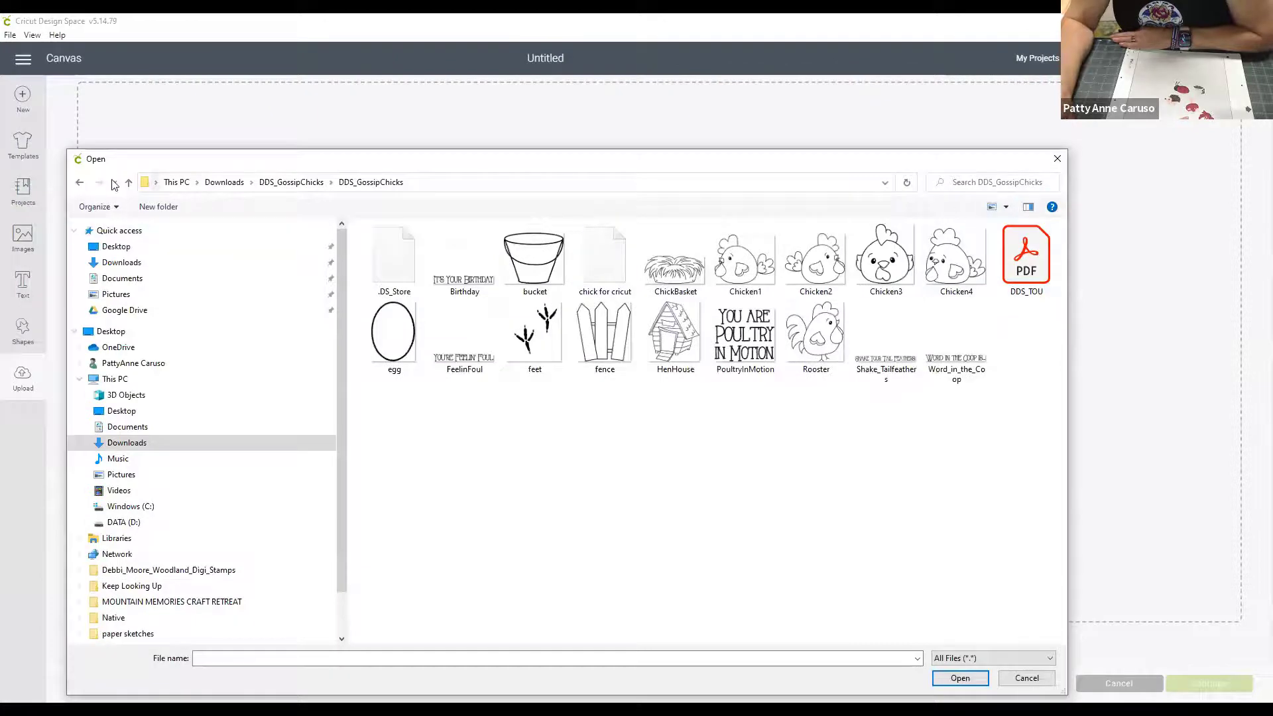
left_click(129, 184)
left_click(128, 184)
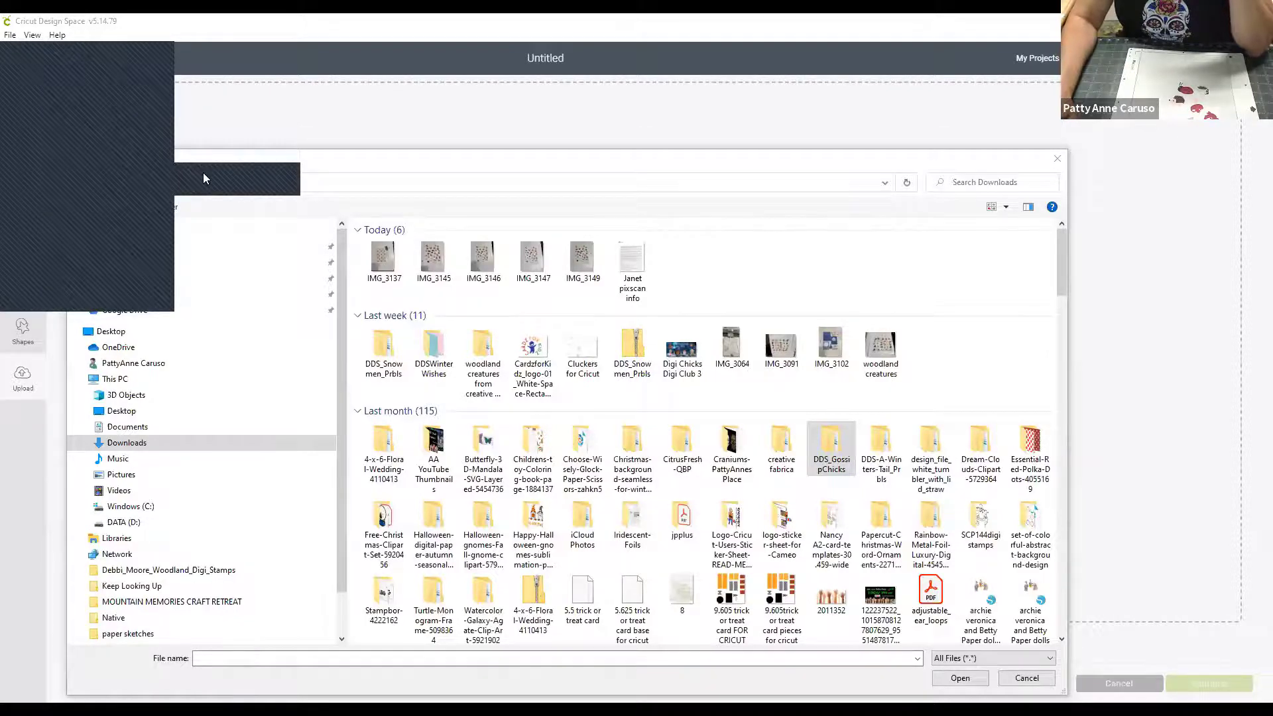
left_click(204, 174)
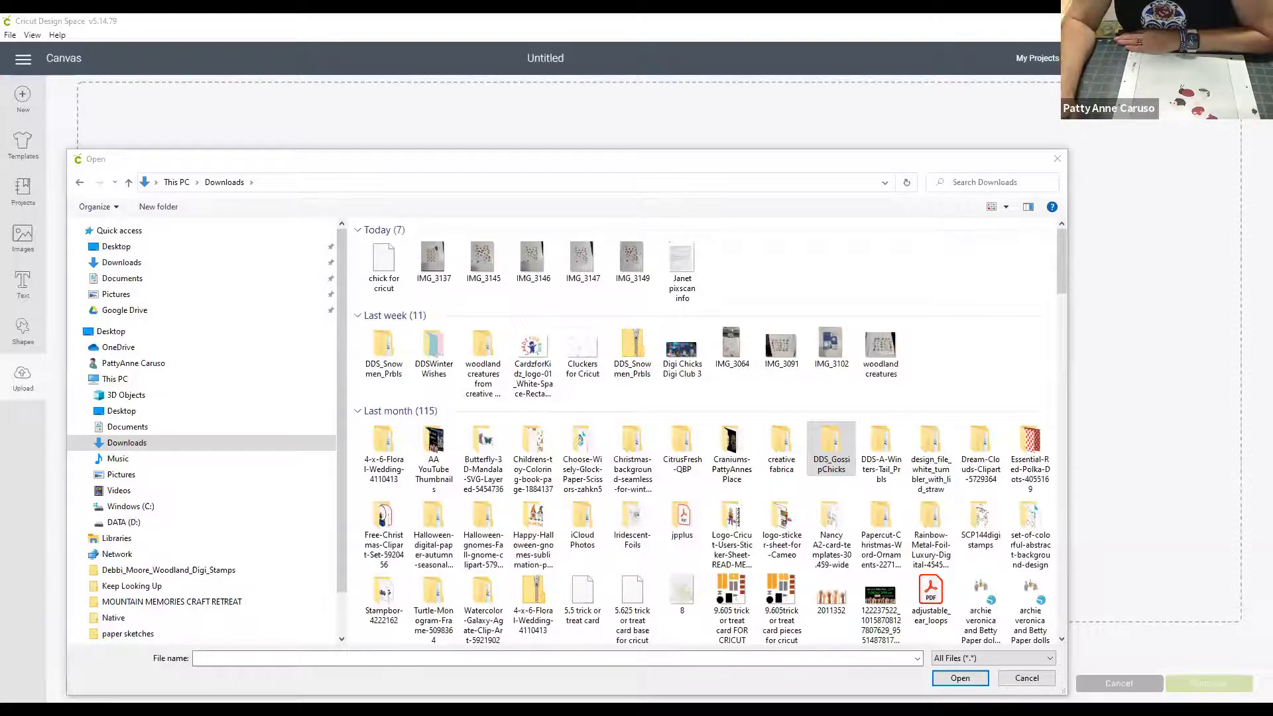
left_click(999, 122)
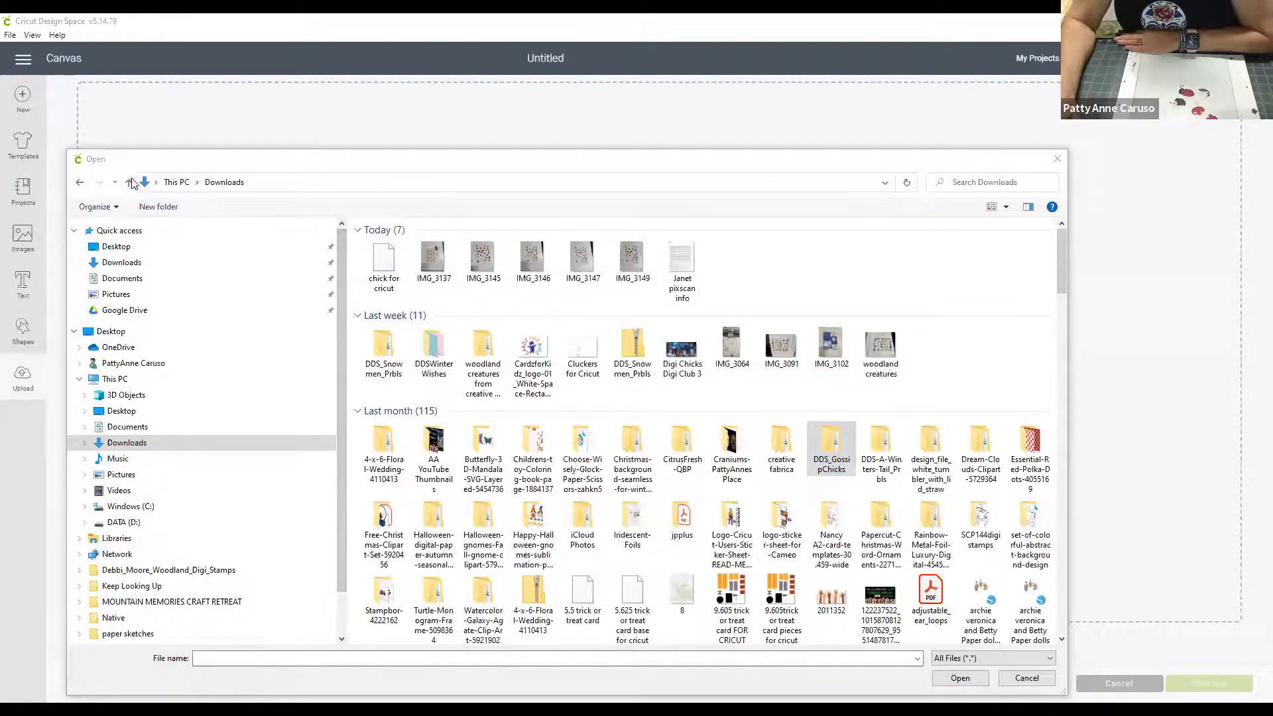
left_click(1057, 161)
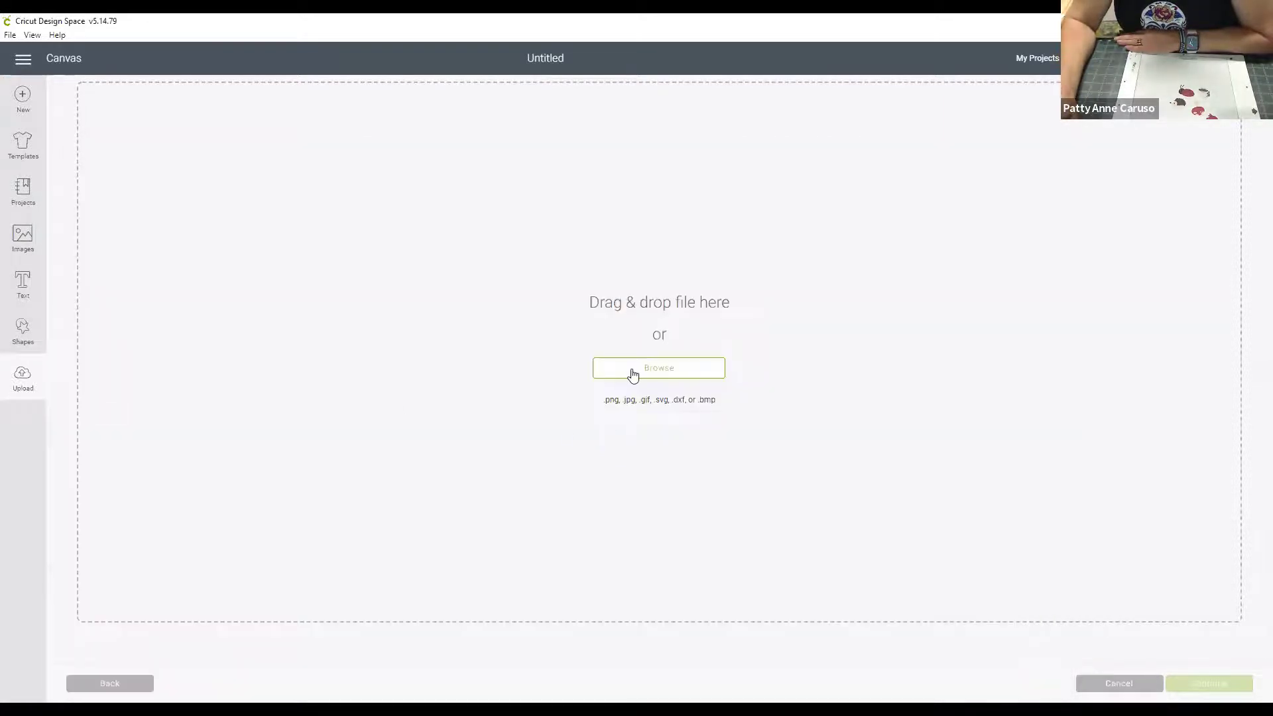
Upload the "chick for cricut" file from the Downloads folder and save it under the same image name
left_click(634, 377)
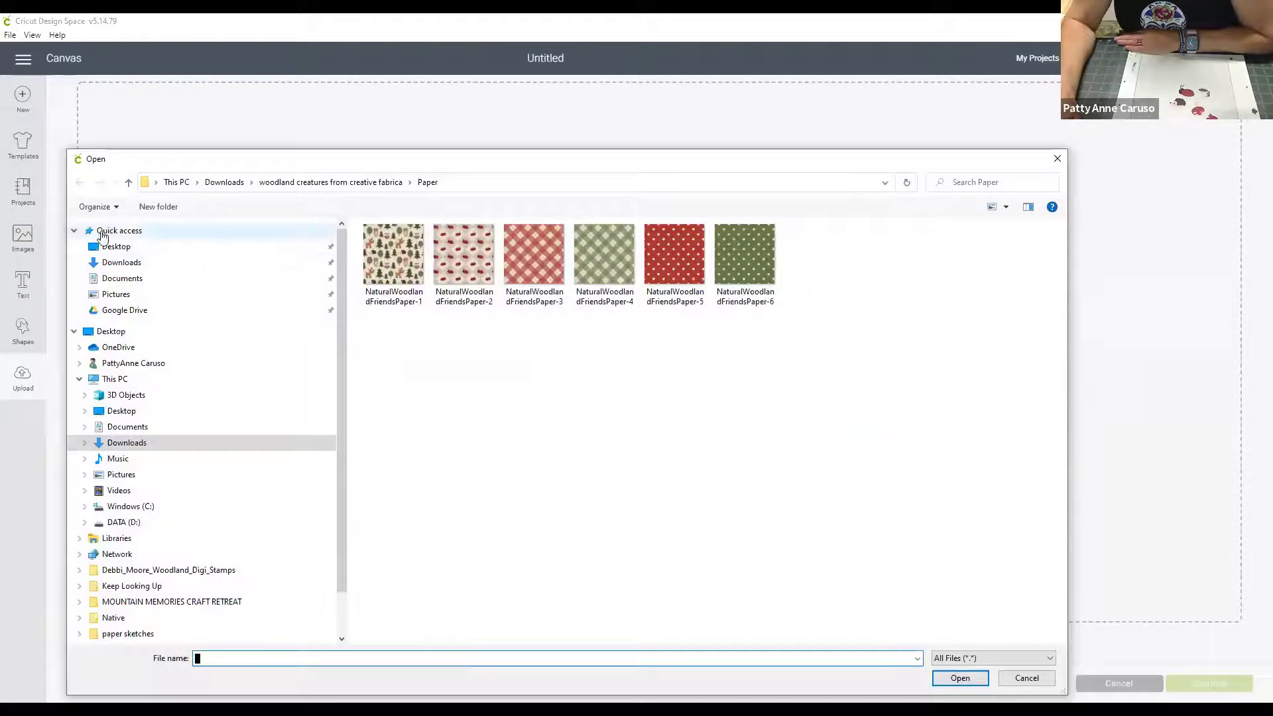
left_click(101, 266)
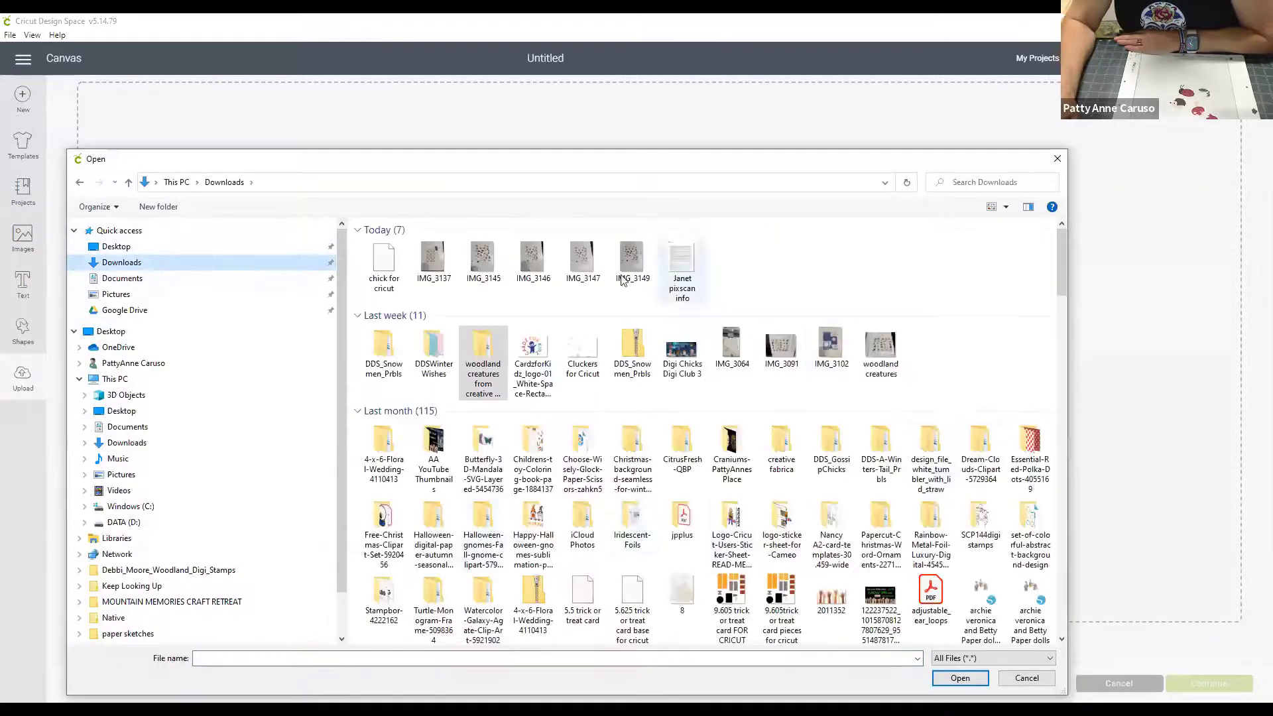
left_click(384, 264)
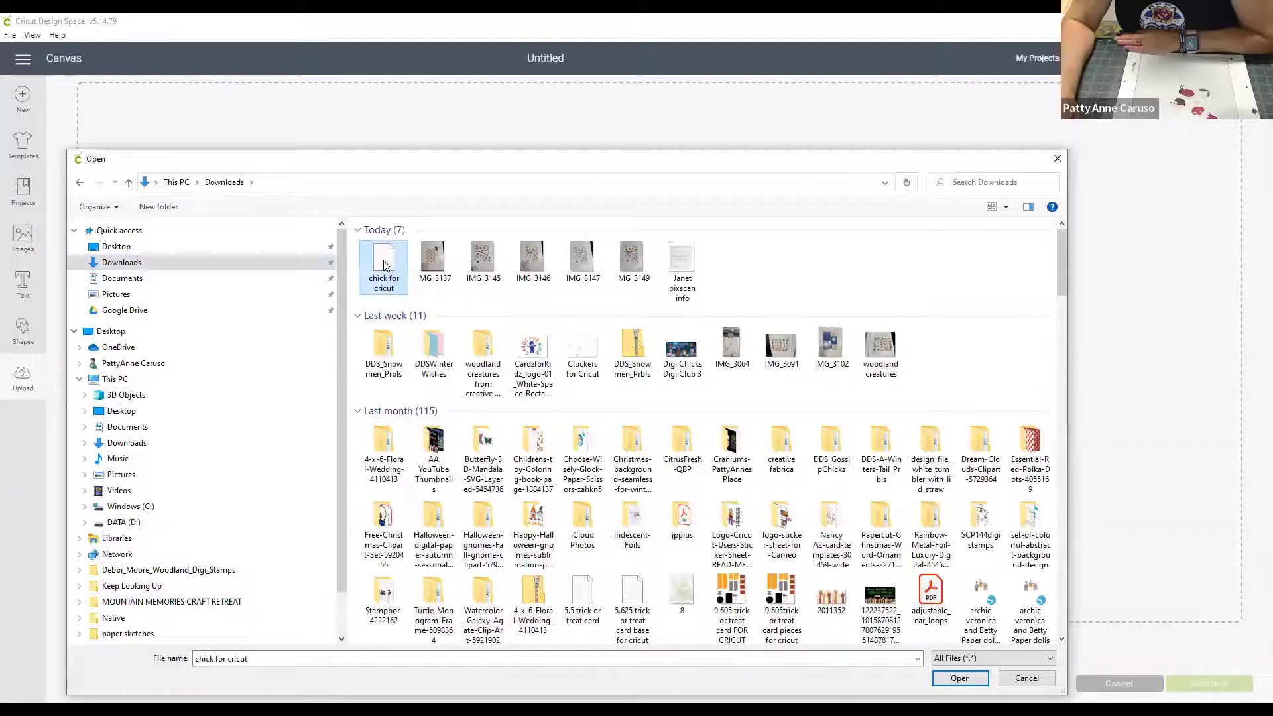
left_click(960, 678)
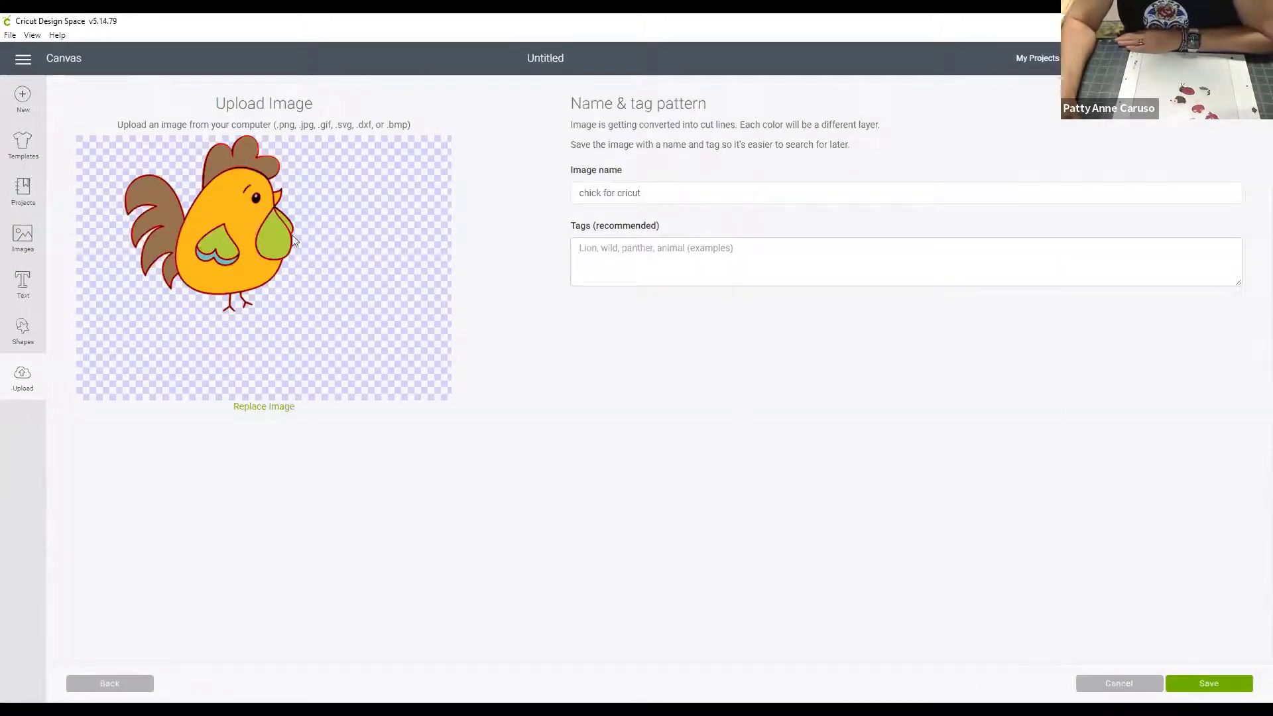
left_click(1207, 685)
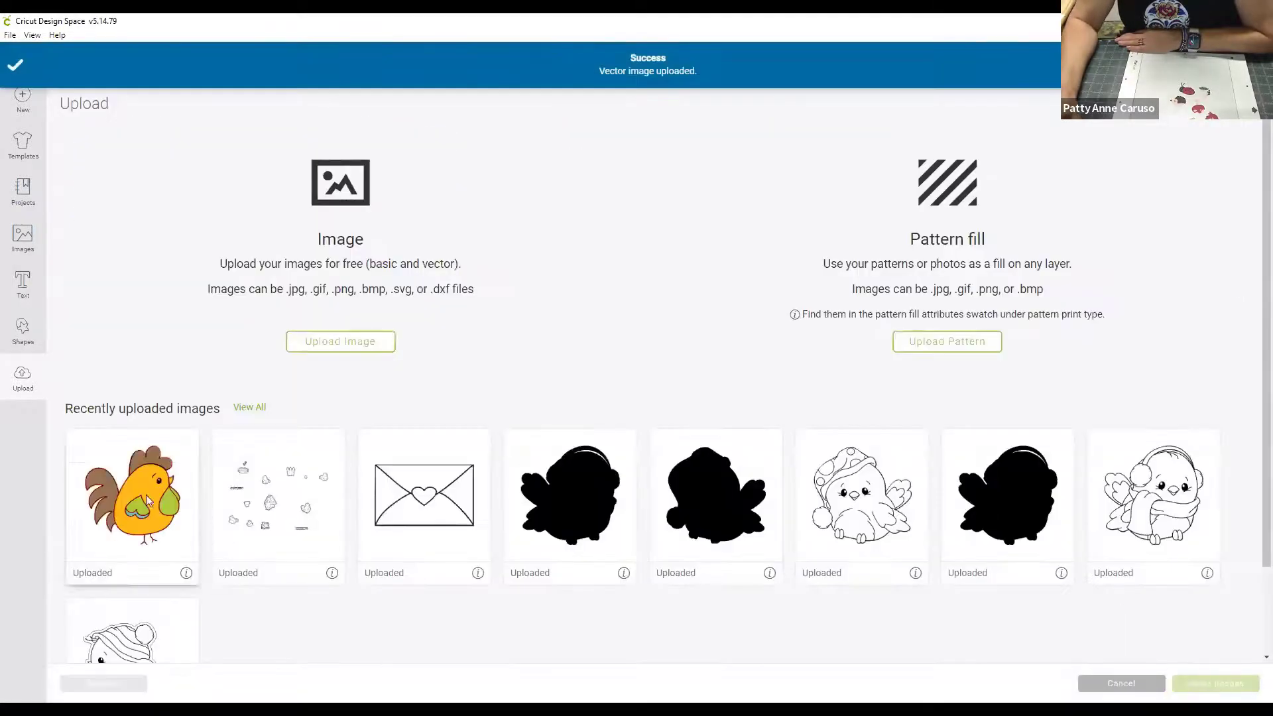
Insert the uploaded rooster on the canvas, enlarge it to about 5.8 by 6 inches and move it up slightly
left_click(159, 498)
left_click(1232, 685)
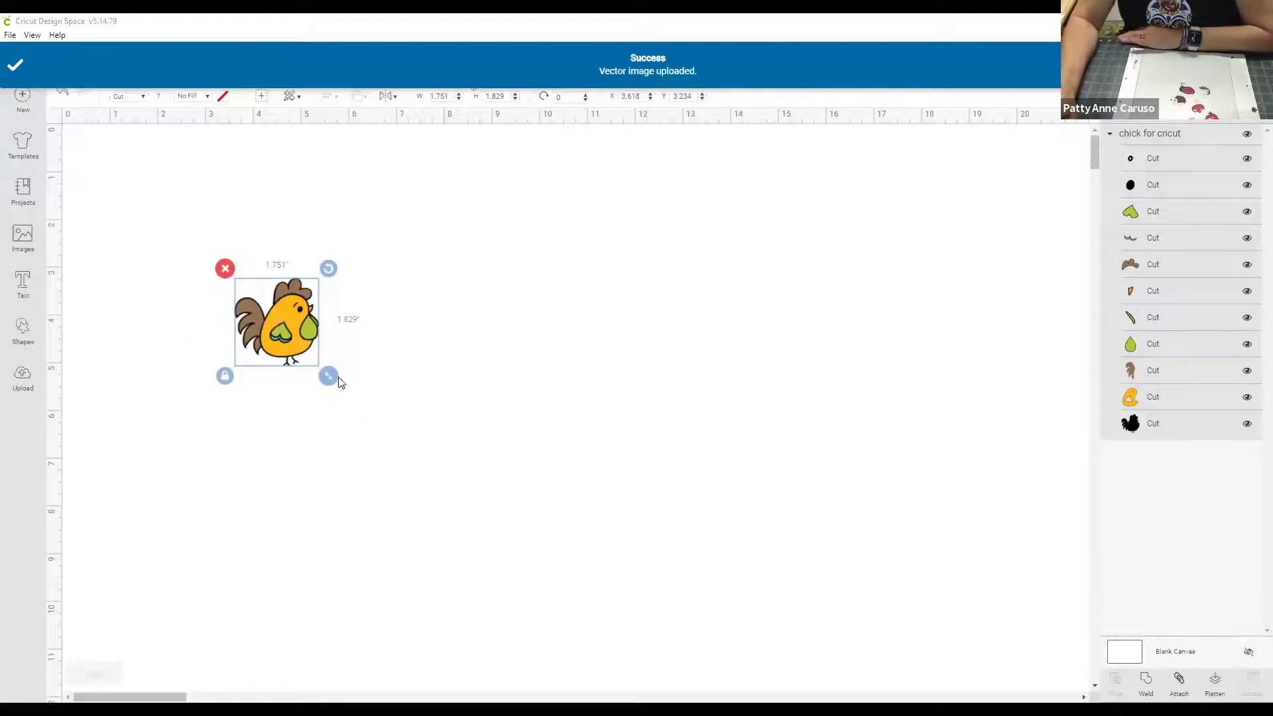
left_click_drag(327, 373, 710, 574)
left_click_drag(412, 368, 414, 316)
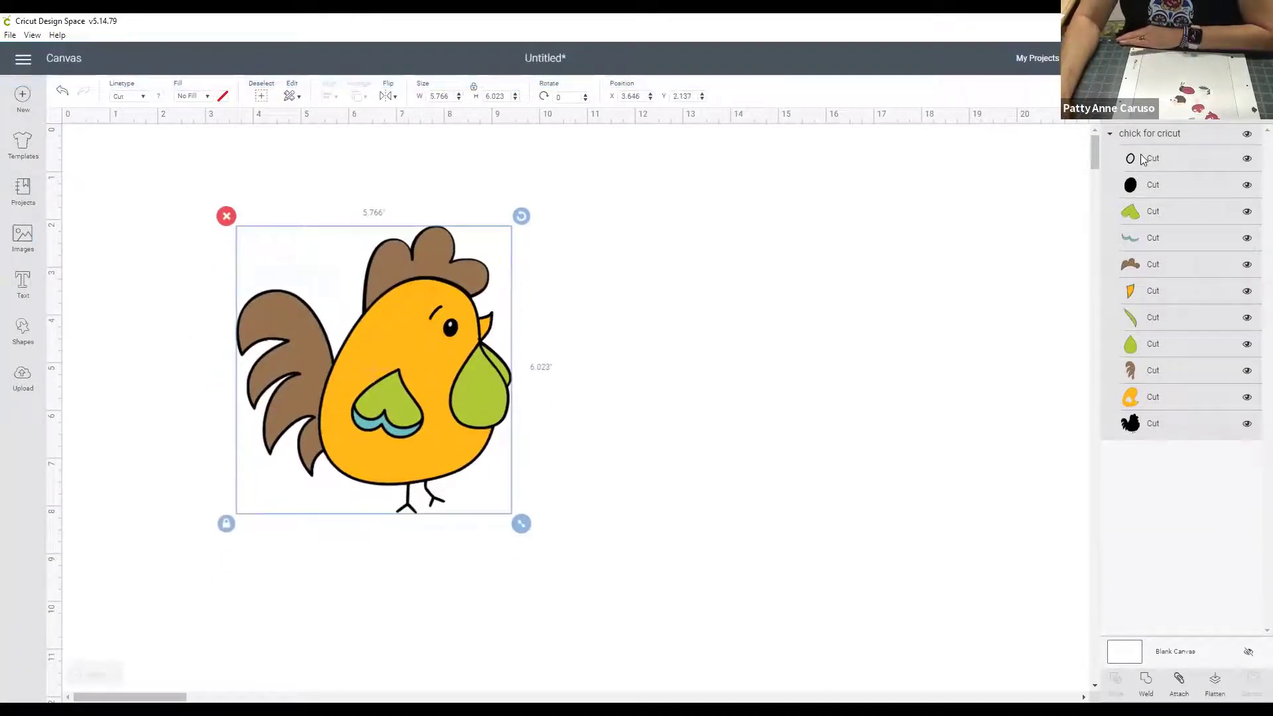
Ungroup the rooster's layers and spread its green wattle pieces, green heart-shaped wing and blue wing edge out beside the body
left_click(1247, 158)
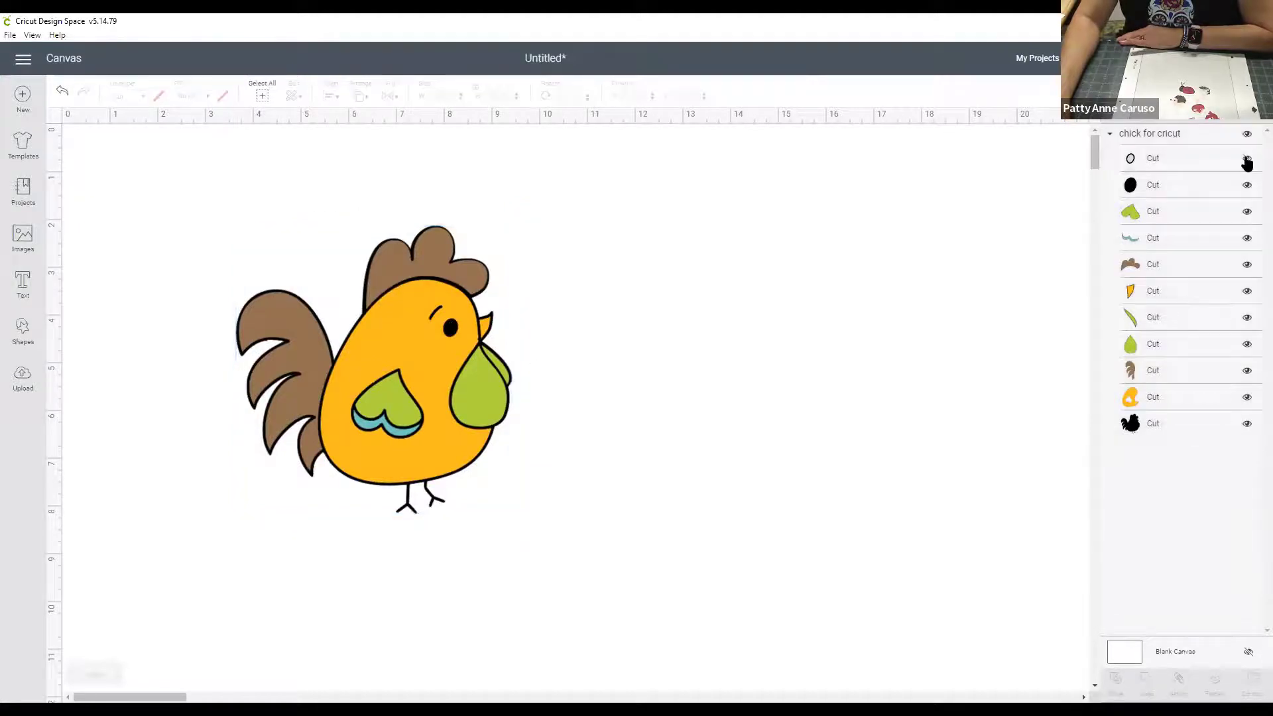
left_click(1248, 163)
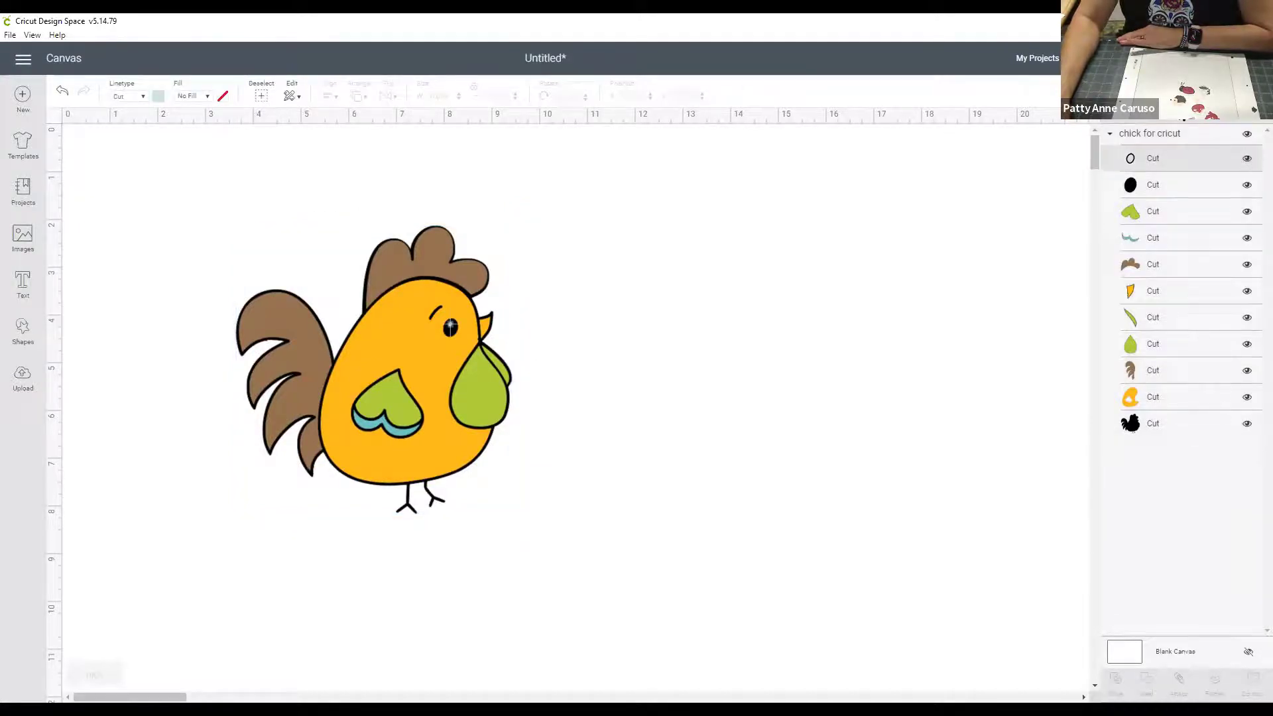
key("ctrl+u")
left_click_drag(494, 398, 636, 376)
left_click_drag(365, 403, 629, 212)
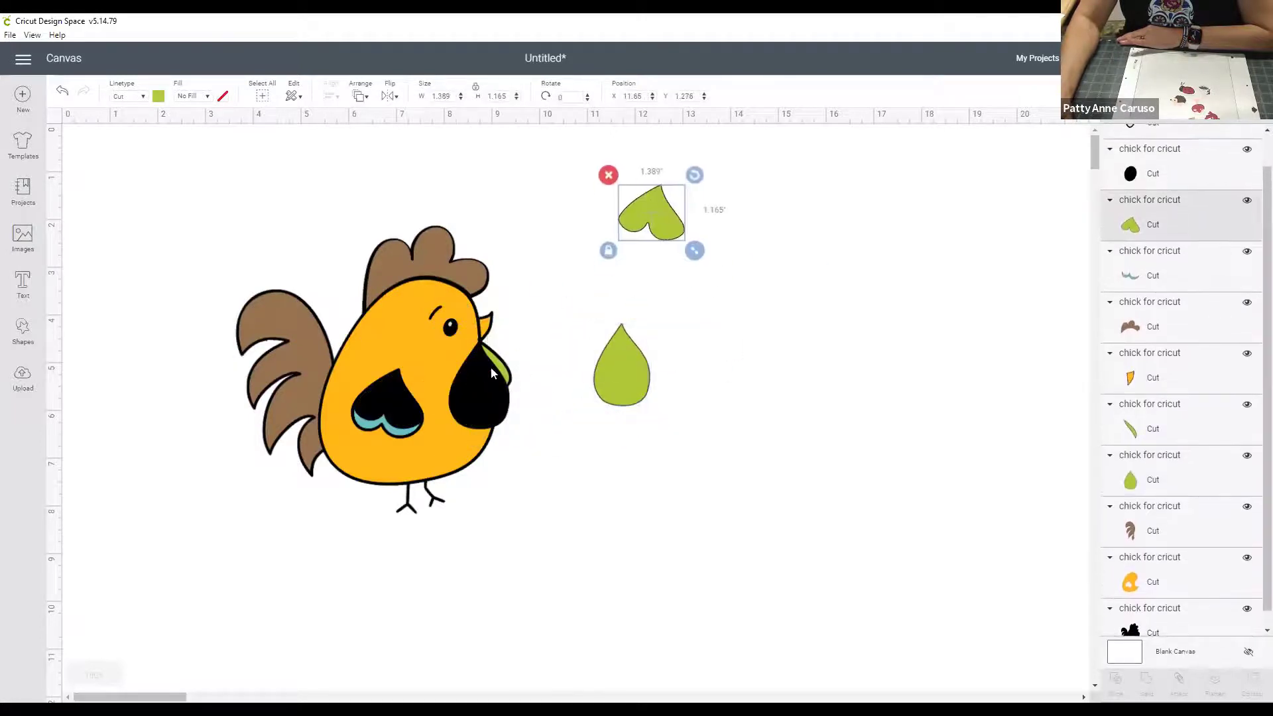
left_click_drag(522, 360, 752, 321)
left_click_drag(390, 424, 677, 492)
Separate the orange body, brown comb and brown tail from the black rooster silhouette, spreading them across the canvas
left_click_drag(459, 453, 539, 586)
left_click_drag(690, 632, 928, 515)
left_click_drag(289, 327, 147, 482)
Move the black rooster silhouette below the eye and beak, and lay the orange body back on top of it
left_click_drag(492, 330, 528, 492)
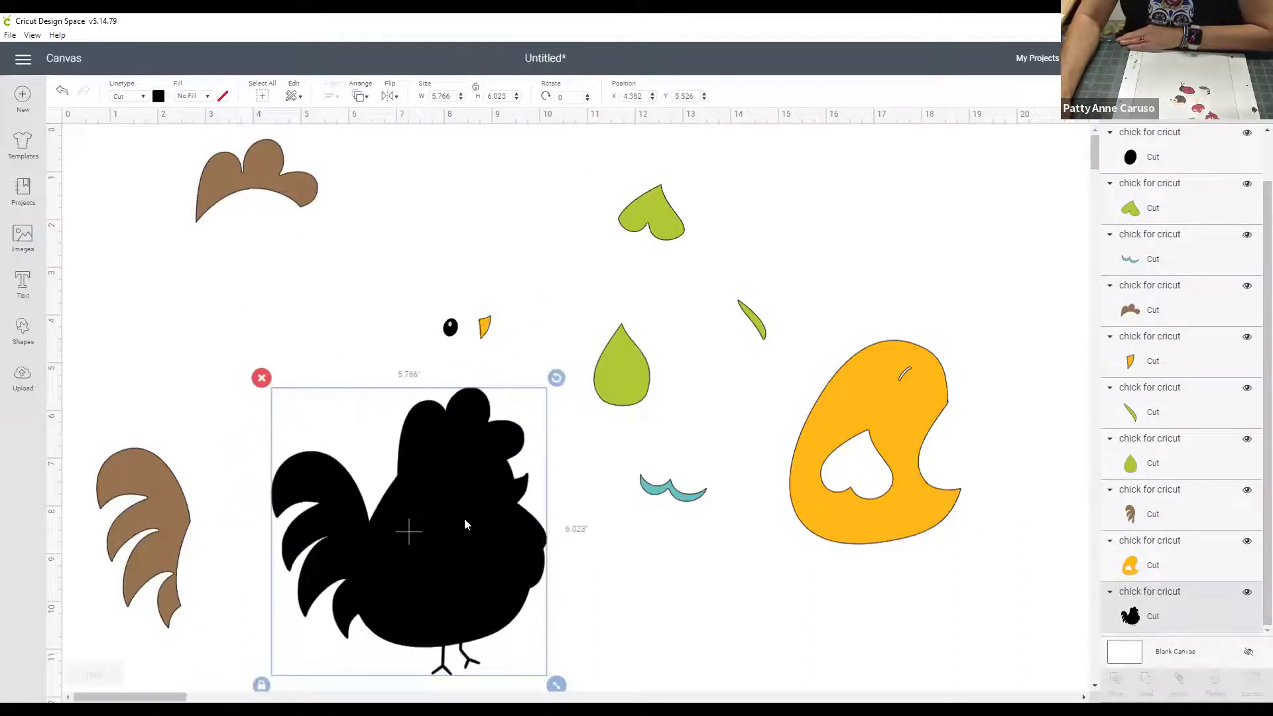
left_click_drag(882, 395, 391, 508)
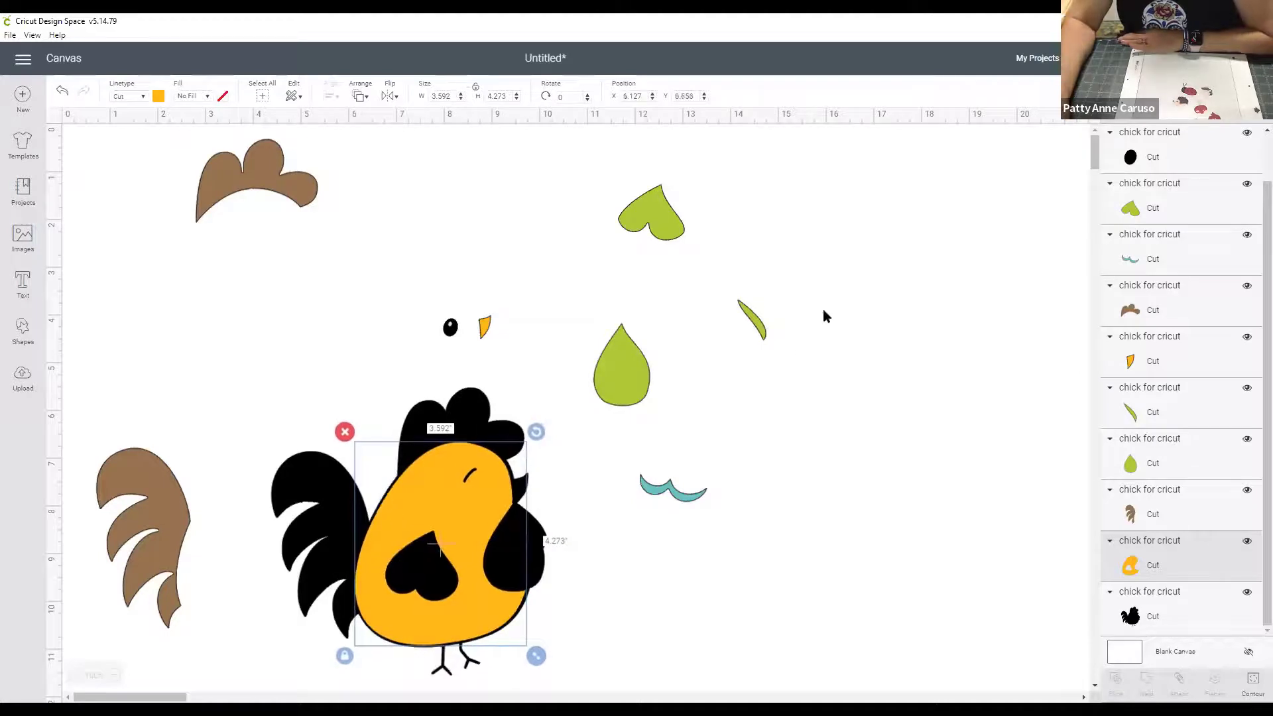
left_click(782, 158)
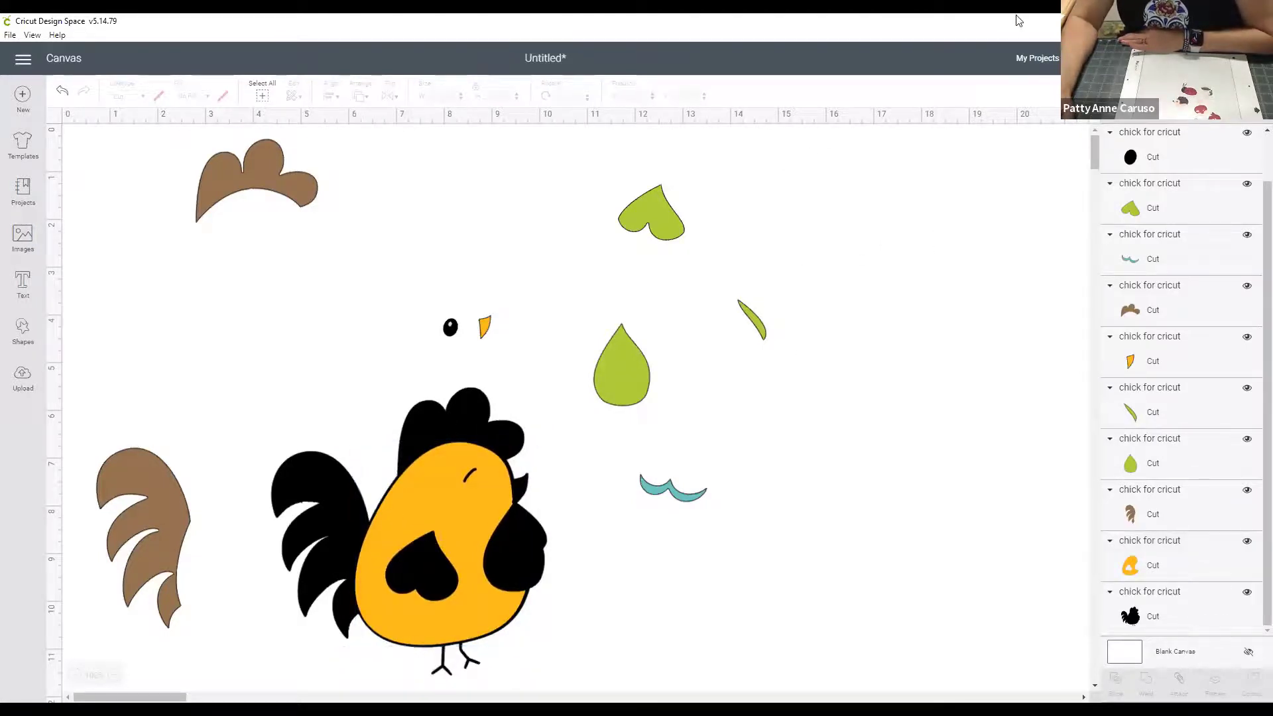